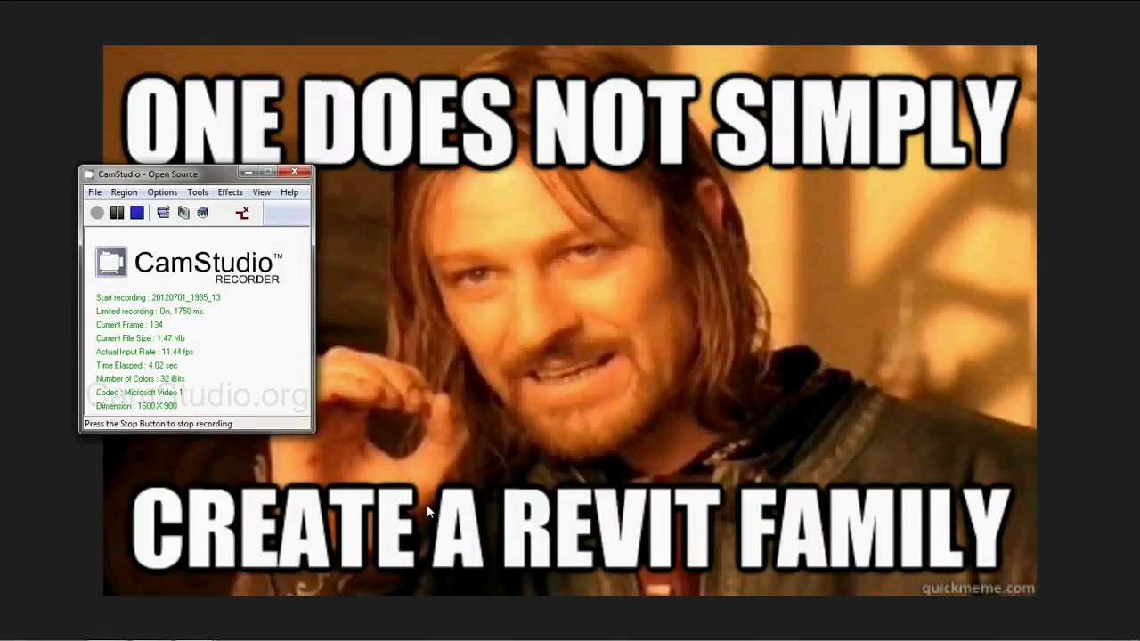
Step: Minimize the CamStudio recorder window so Firefox is unobstructed
{"action": "left_click", "coordinate": [240, 169]}
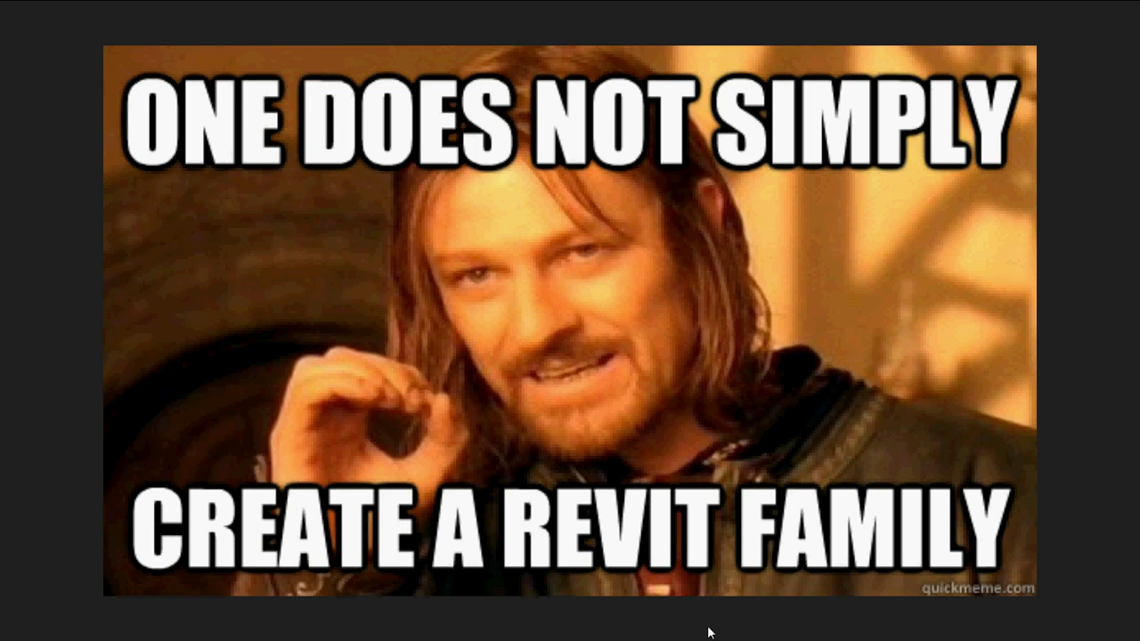
Step: Exit full-screen, view the VAV_Hw_dat product image and Air_distribution.jpg photo, then switch to Revit MEP
{"action": "key", "text": "F11"}
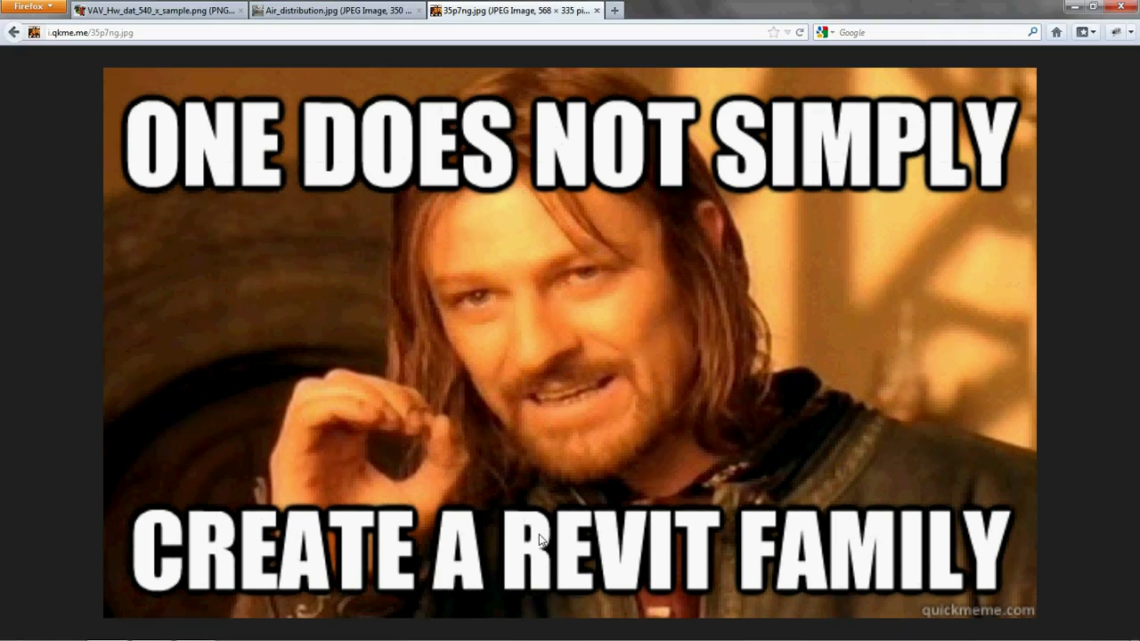
{"action": "left_click", "coordinate": [160, 9]}
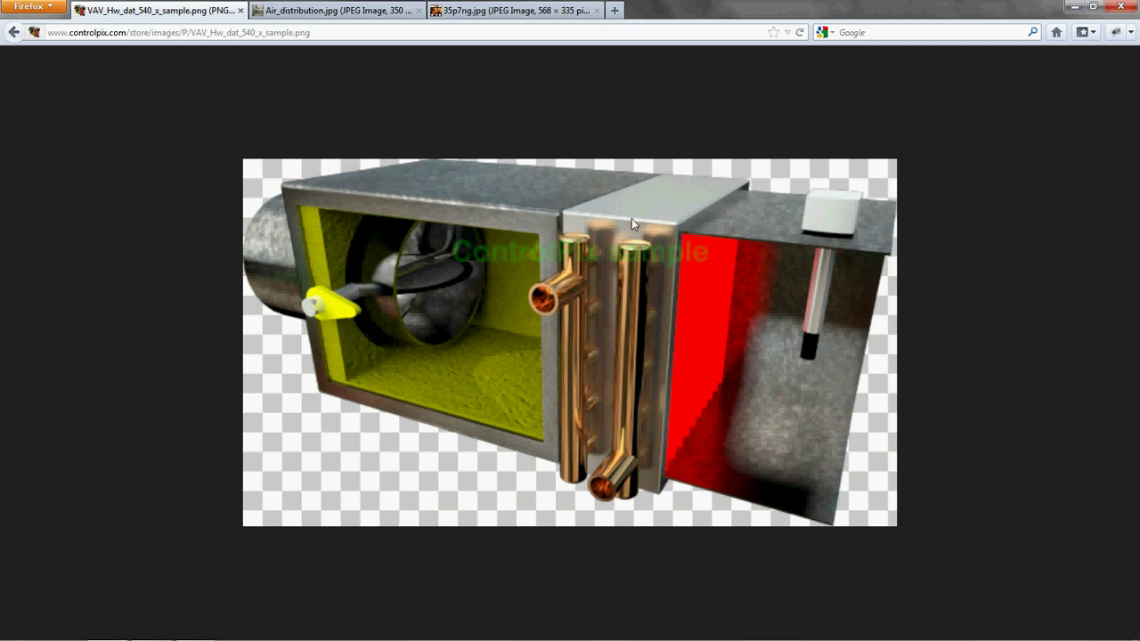
{"action": "left_click", "coordinate": [352, 11]}
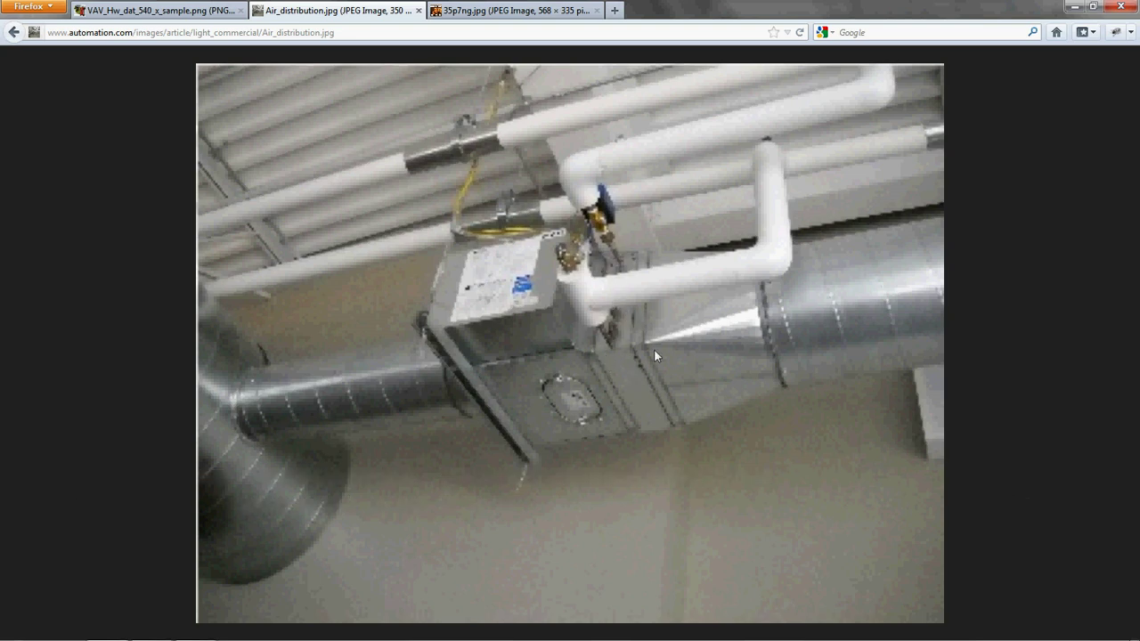
{"action": "left_click", "coordinate": [151, 627]}
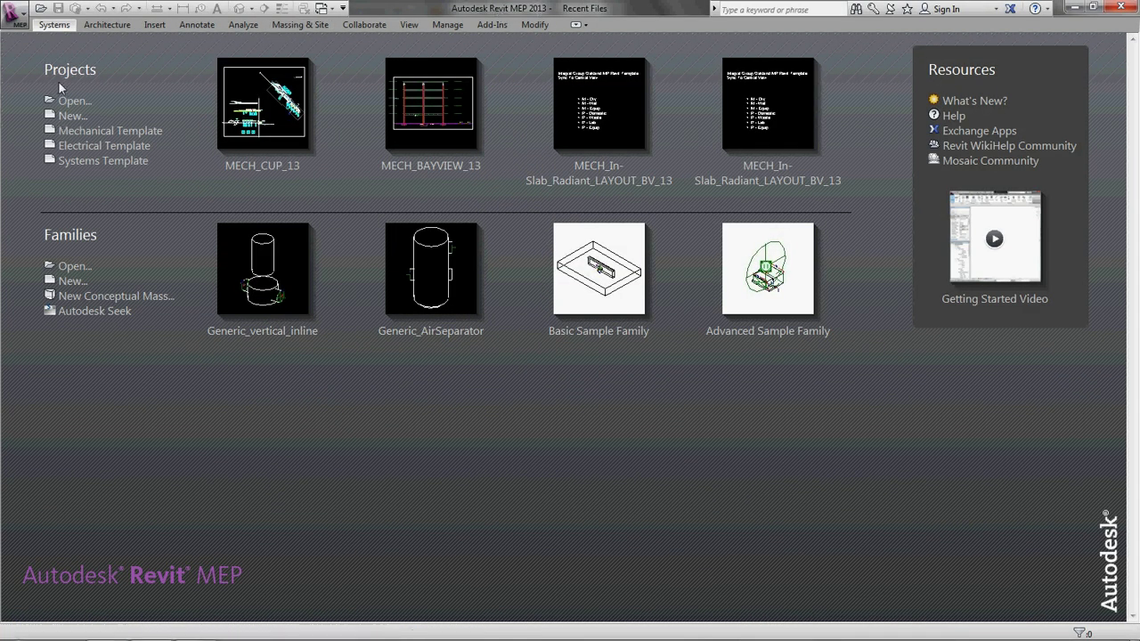
Step: Cancel the New Project dialog, leaving Mechanical Template unused
{"action": "left_click", "coordinate": [76, 121]}
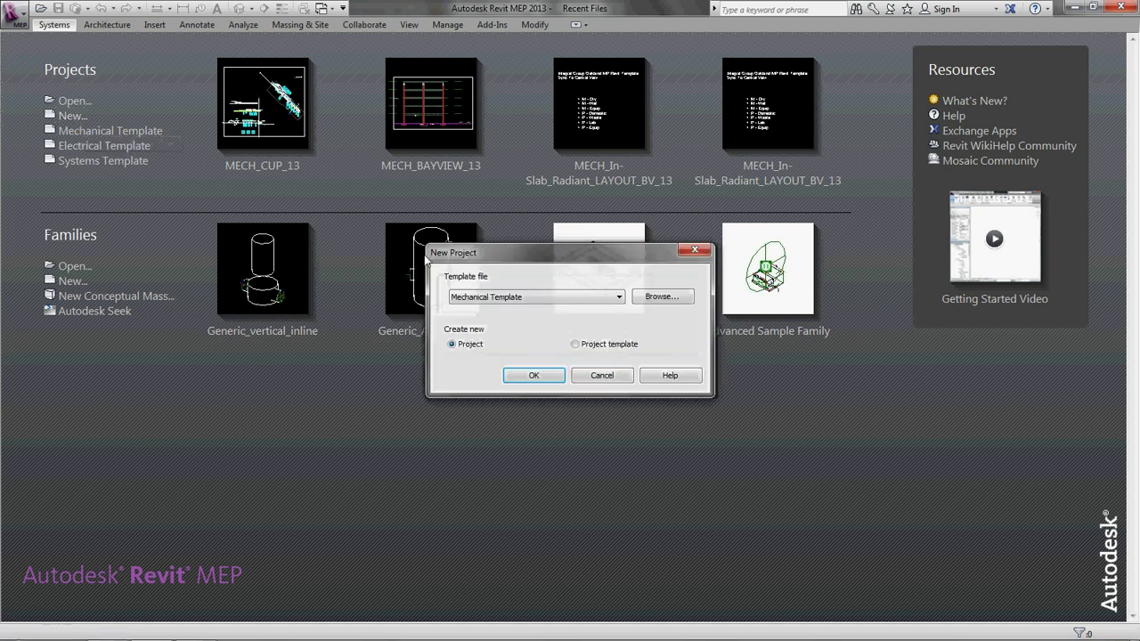
{"action": "left_click", "coordinate": [607, 301]}
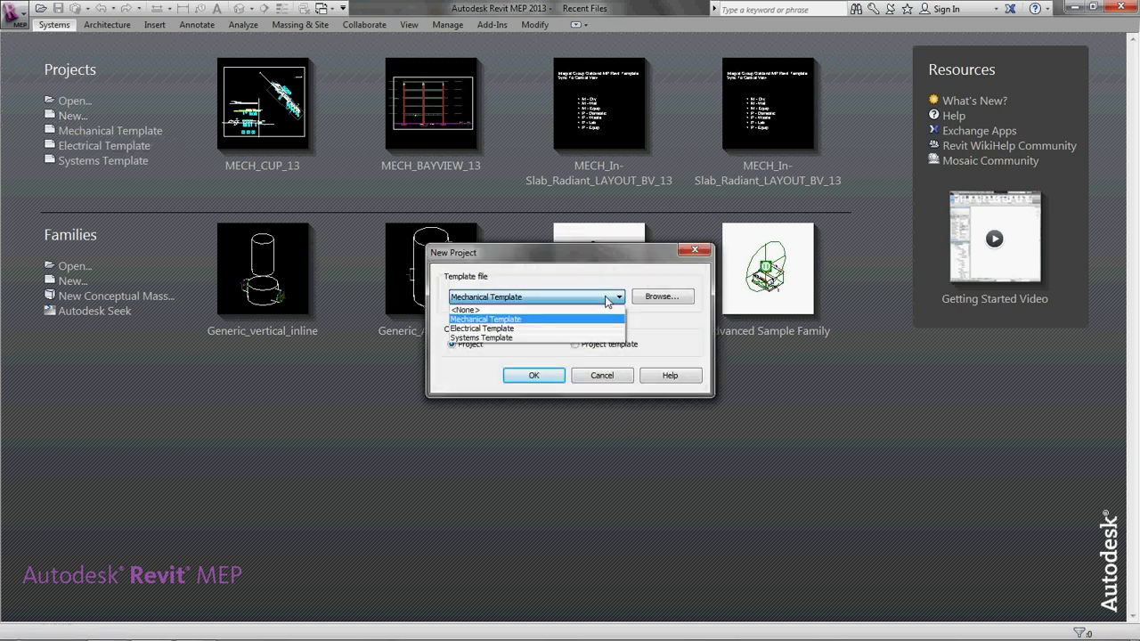
{"action": "left_click", "coordinate": [693, 255]}
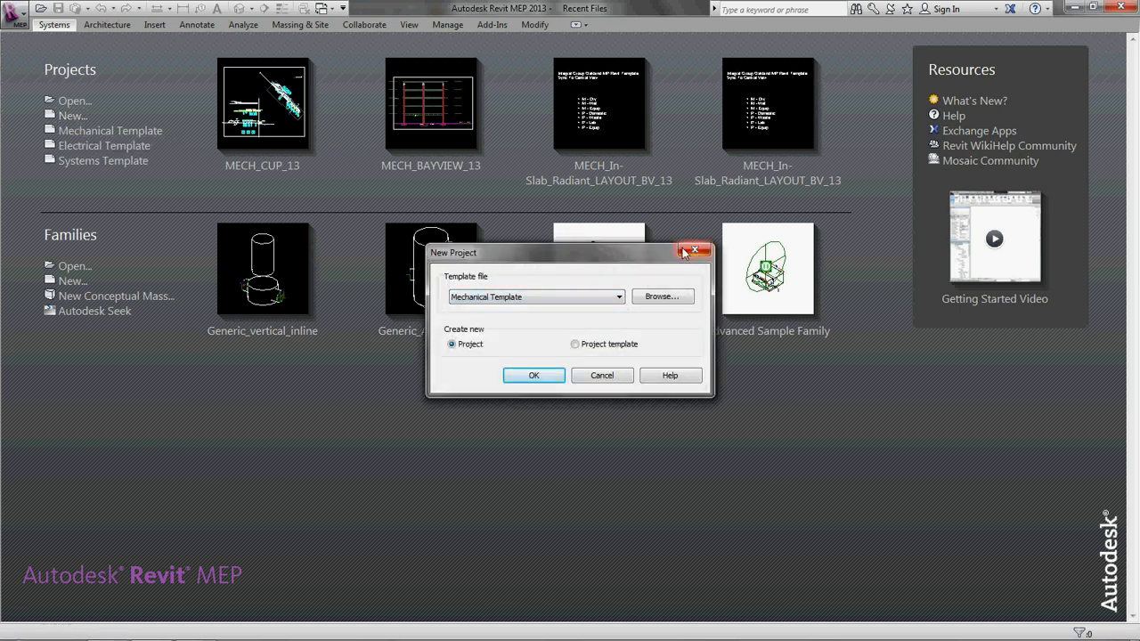
{"action": "left_click", "coordinate": [602, 375]}
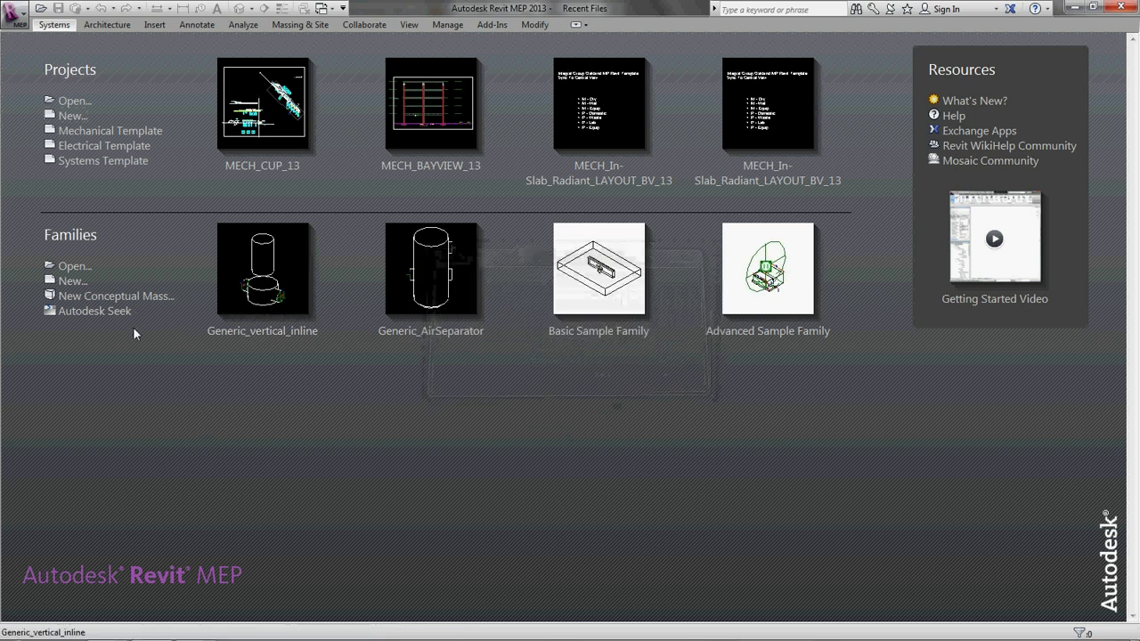
Step: Create a new family from the Mechanical Equipment.rft template
{"action": "left_click", "coordinate": [71, 281]}
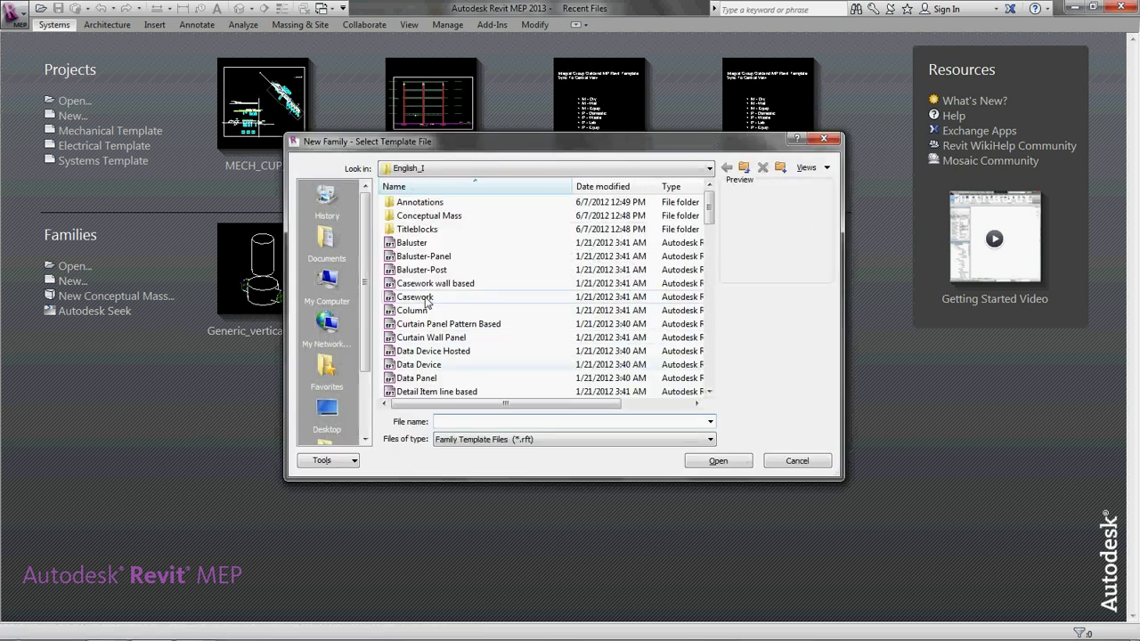
{"action": "left_click_drag", "start_coordinate": [709, 204], "coordinate": [708, 227]}
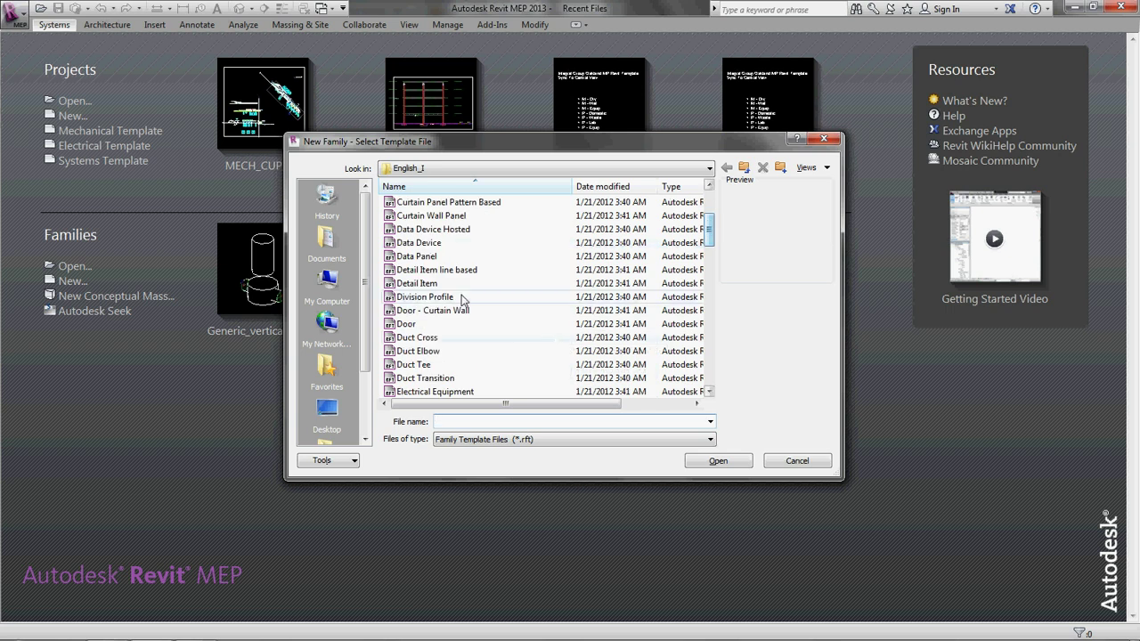
{"action": "left_click", "coordinate": [464, 296]}
{"action": "key", "text": "g"}
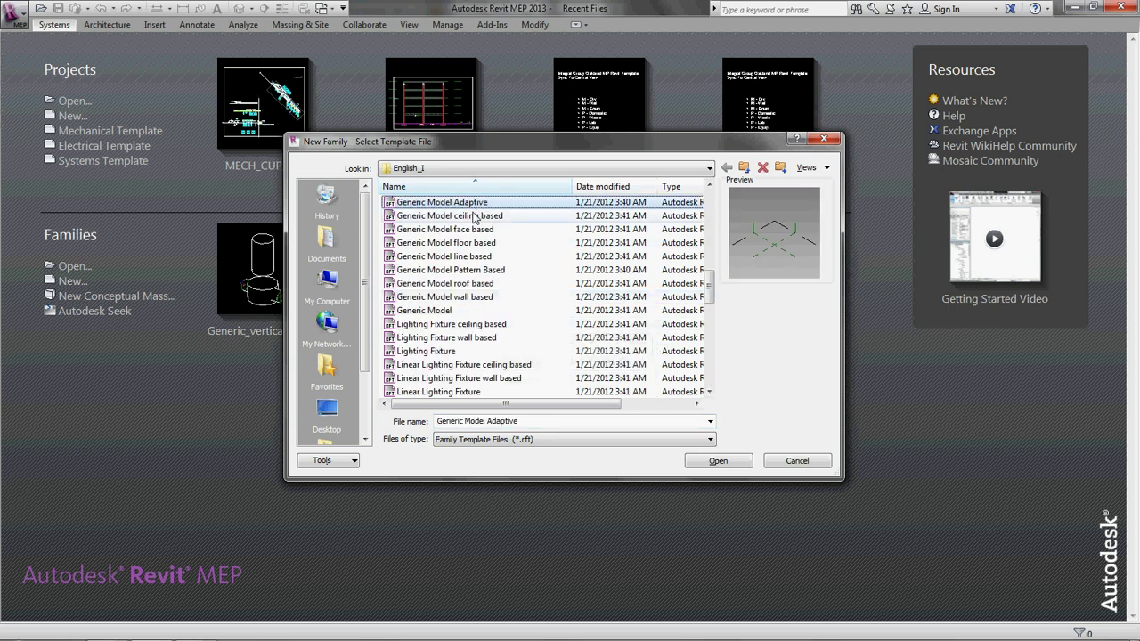
{"action": "left_click", "coordinate": [447, 297]}
{"action": "left_click", "coordinate": [448, 310]}
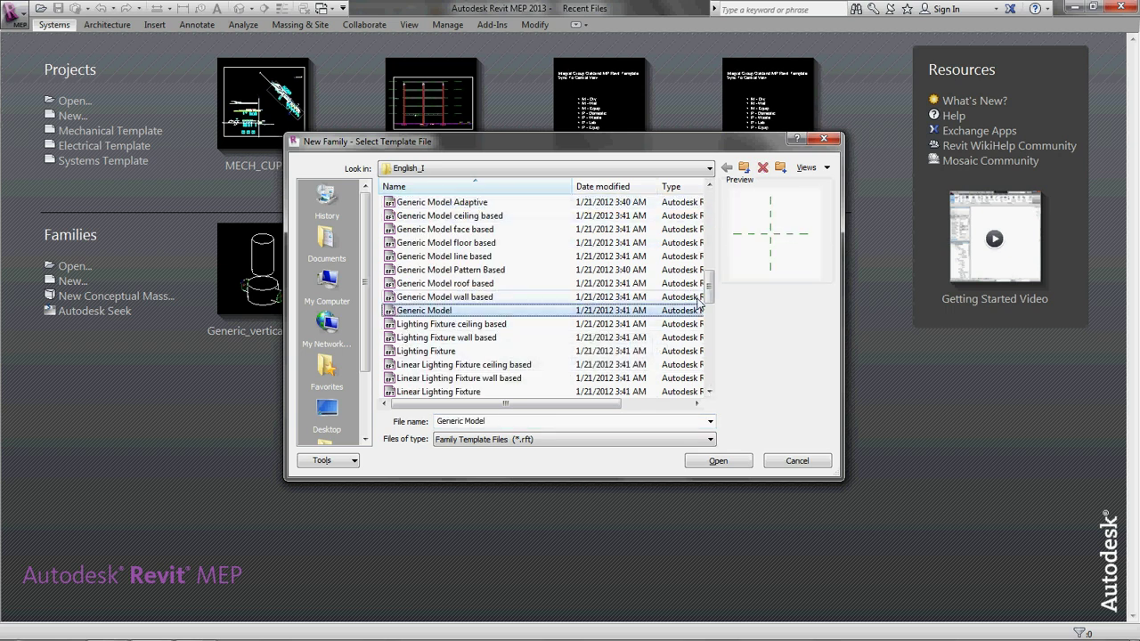
{"action": "left_click_drag", "start_coordinate": [710, 287], "coordinate": [710, 312]}
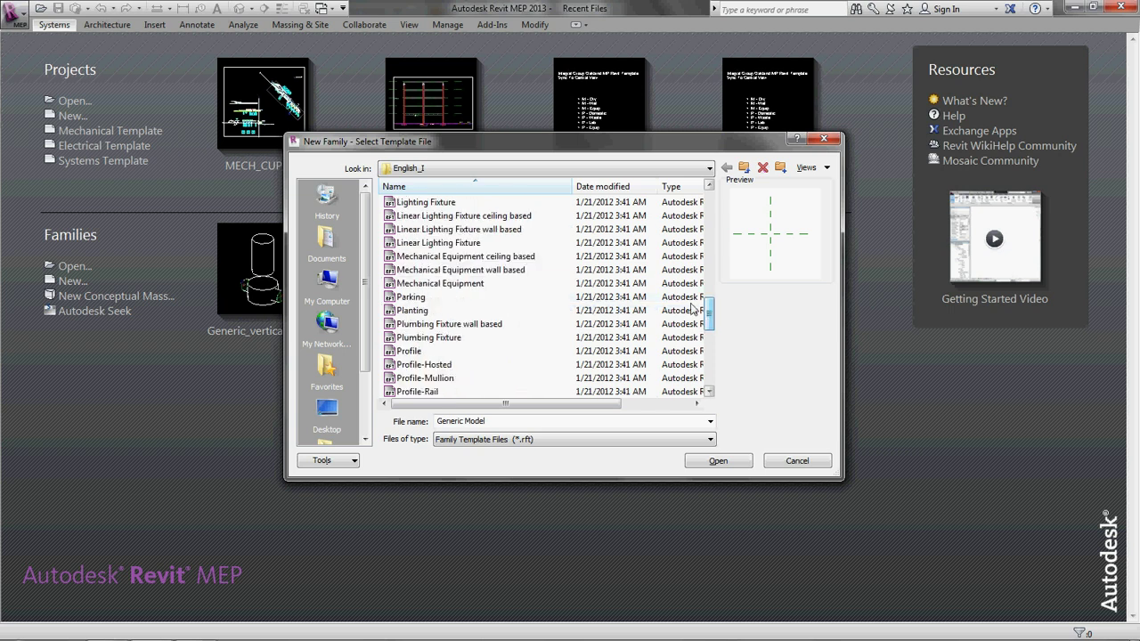
{"action": "left_click", "coordinate": [524, 284]}
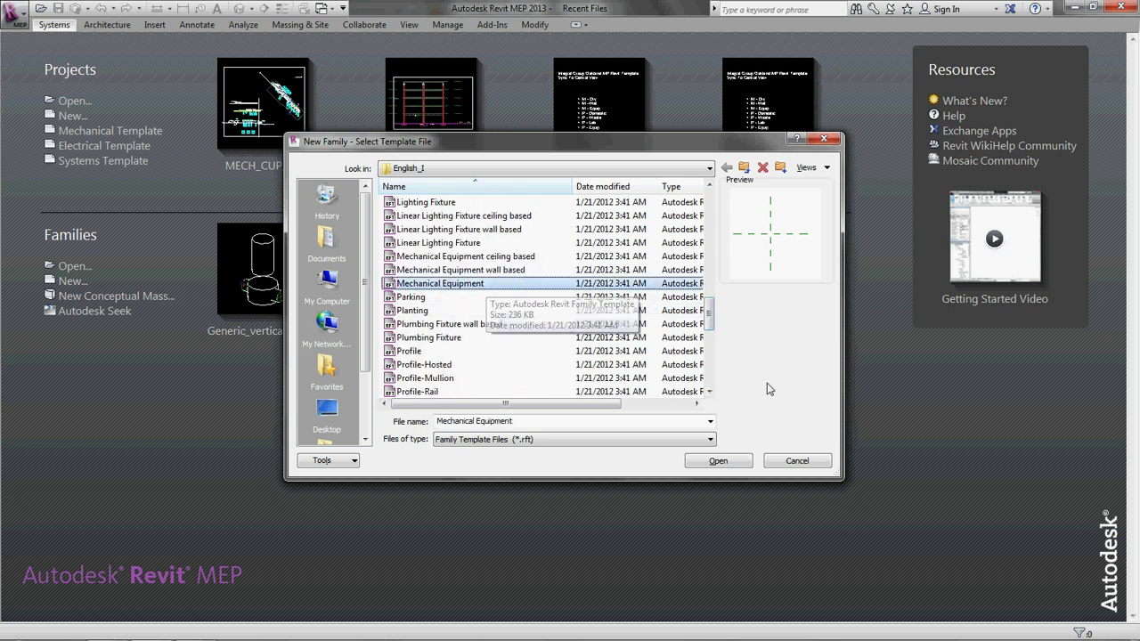
{"action": "left_click_drag", "start_coordinate": [712, 300], "coordinate": [719, 327]}
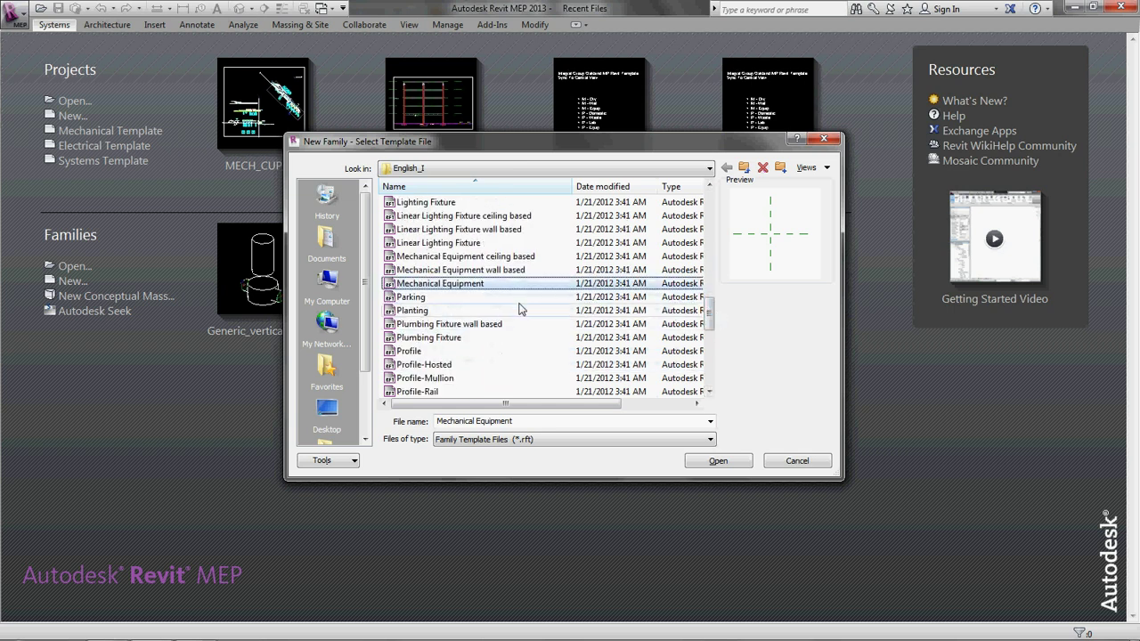
{"action": "left_click", "coordinate": [717, 461]}
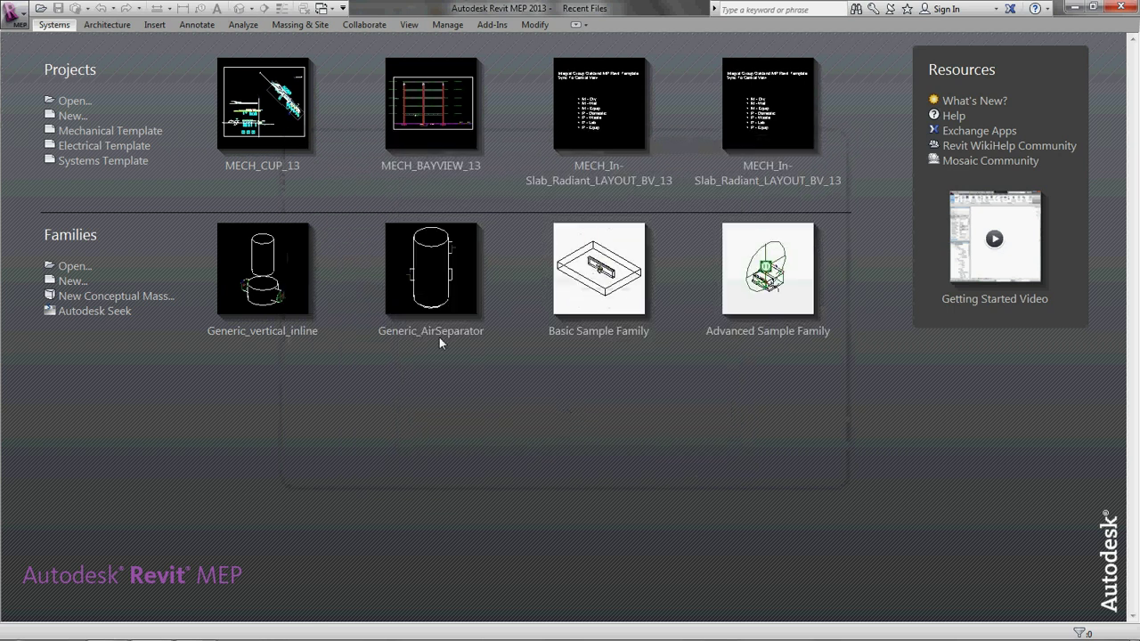
Step: Dock the Project Browser on the left and the Properties palette on the right
{"action": "mouse_move", "coordinate": [842, 634]}
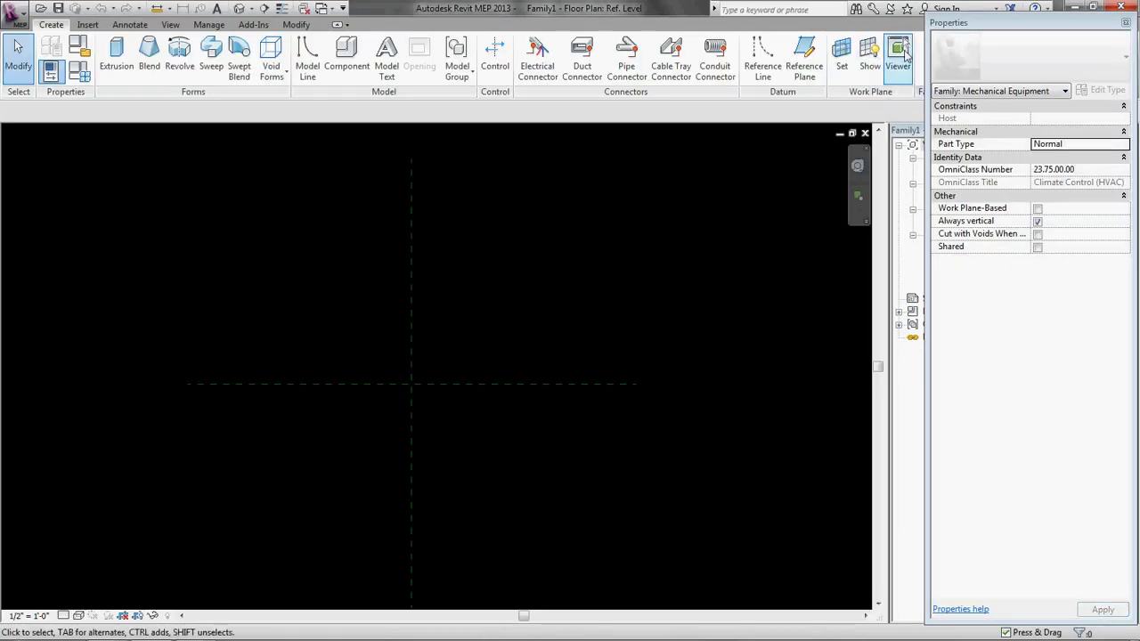
{"action": "left_click_drag", "start_coordinate": [905, 131], "coordinate": [22, 129]}
{"action": "left_click_drag", "start_coordinate": [133, 134], "coordinate": [7, 267]}
{"action": "left_click_drag", "start_coordinate": [1104, 22], "coordinate": [1001, 127]}
{"action": "left_click_drag", "start_coordinate": [1027, 163], "coordinate": [1000, 155]}
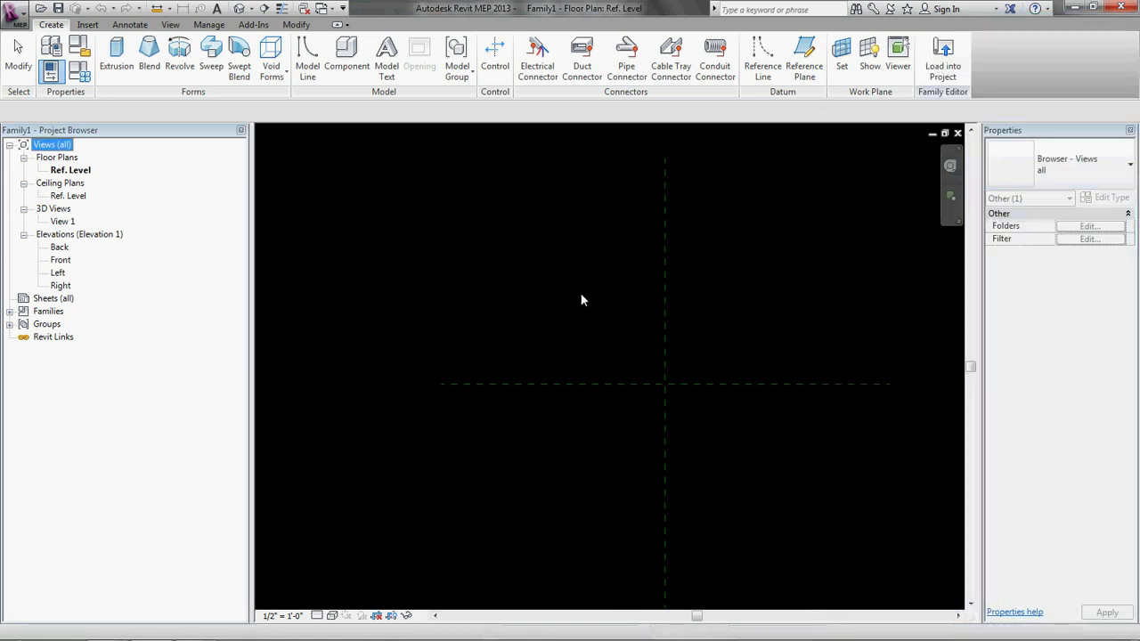
Step: Tile the plan, front, left and 3D views with WT and frame each one
{"action": "key", "text": "w"}
{"action": "key", "text": "t"}
{"action": "scroll", "coordinate": [450, 254], "scroll_direction": "up", "scroll_amount": 3}
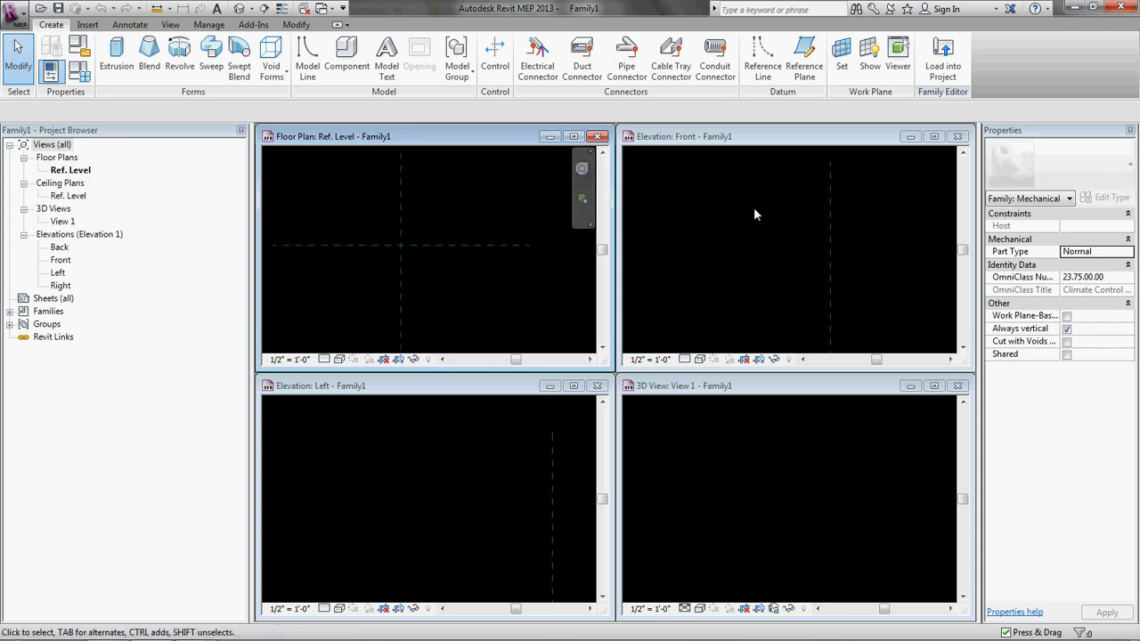
{"action": "middle_click_drag", "start_coordinate": [591, 275], "coordinate": [343, 258]}
{"action": "left_click", "coordinate": [715, 214]}
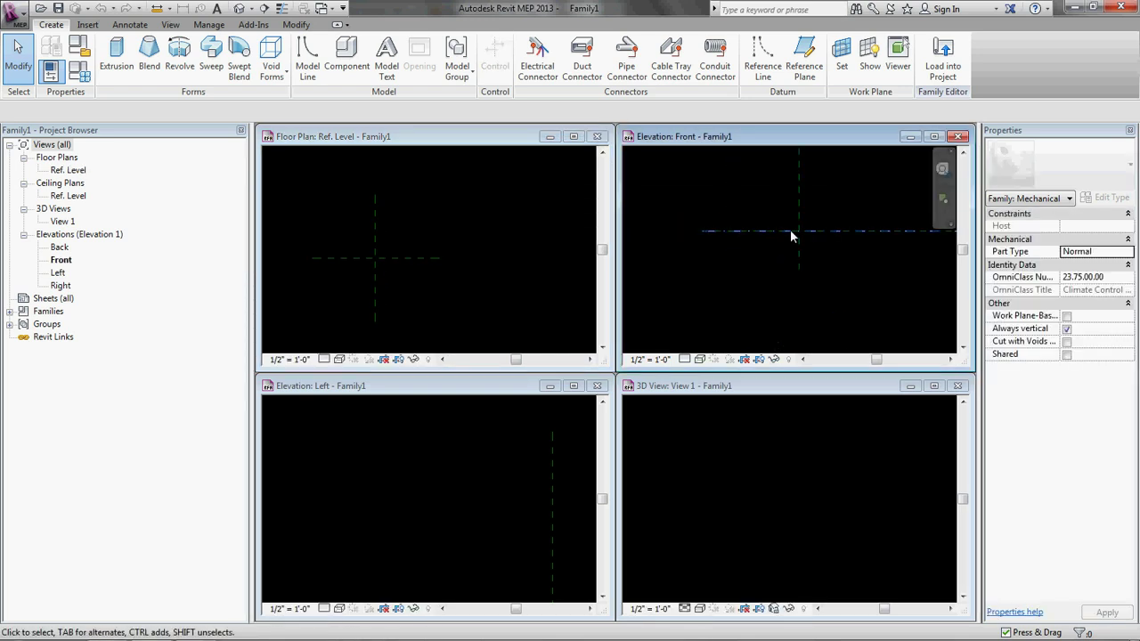
{"action": "left_click", "coordinate": [762, 506]}
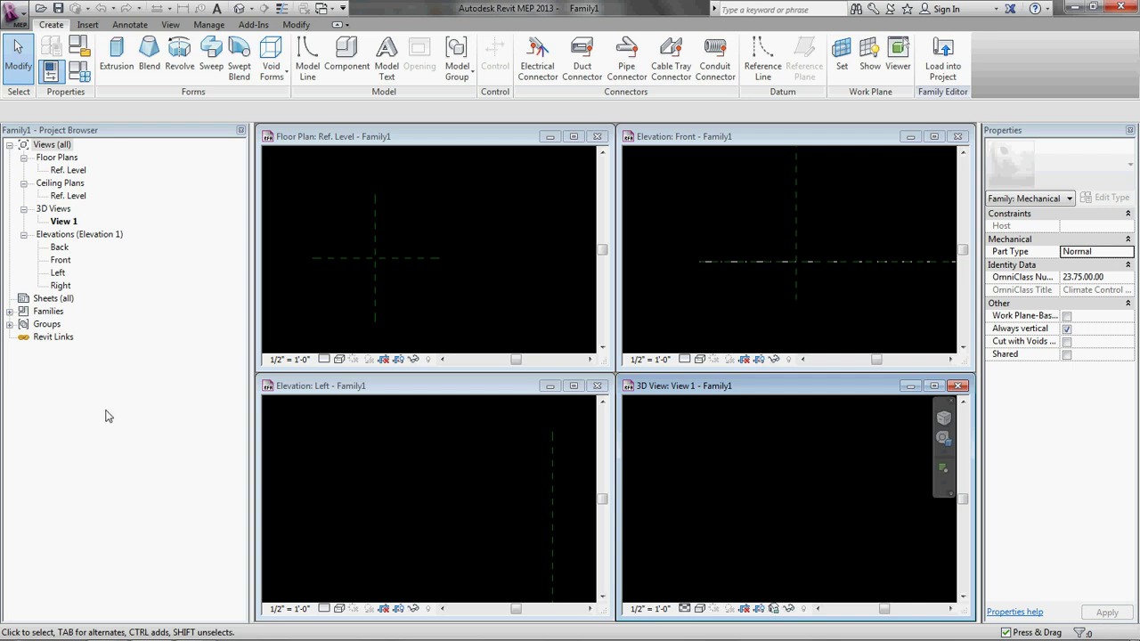
{"action": "left_click", "coordinate": [448, 146]}
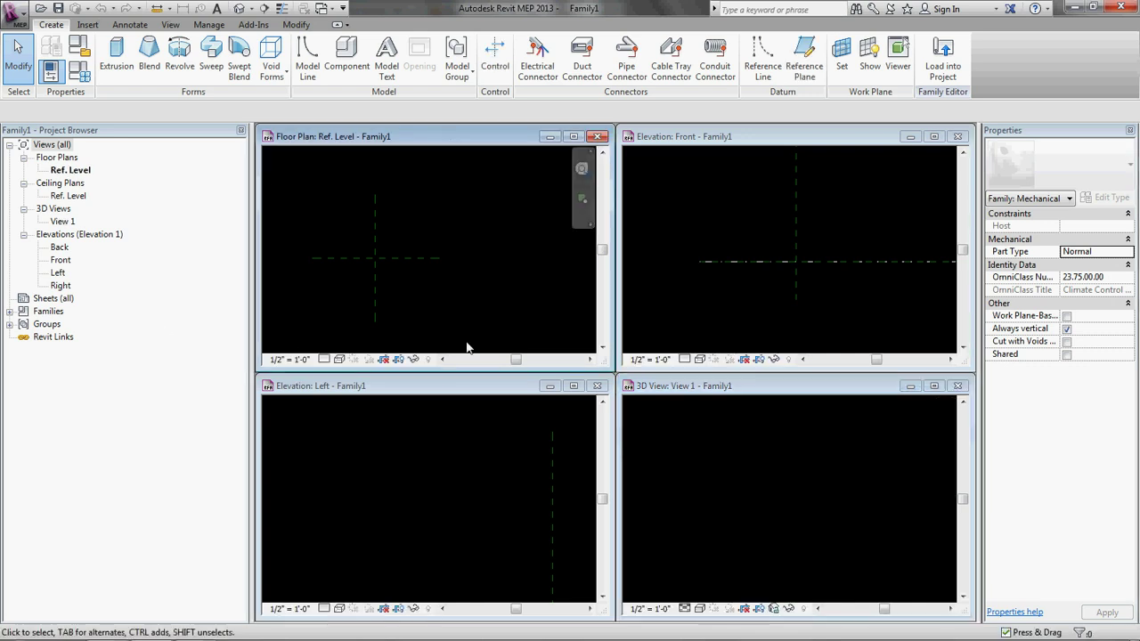
{"action": "scroll", "coordinate": [412, 222], "scroll_direction": "up", "scroll_amount": 2}
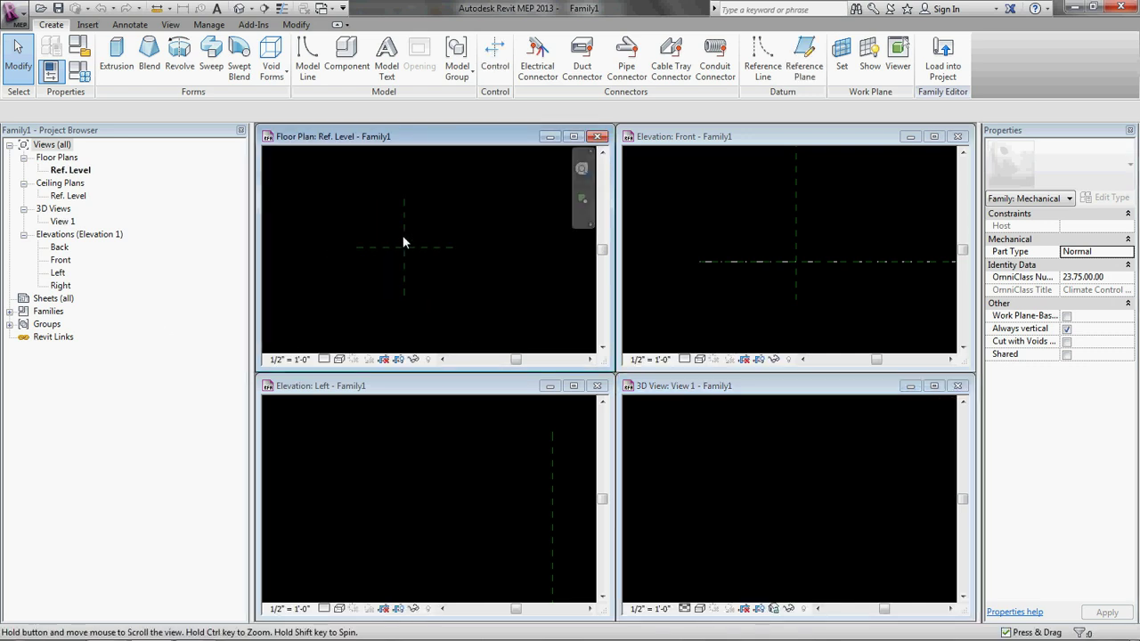
{"action": "middle_click_drag", "start_coordinate": [402, 235], "coordinate": [422, 239]}
{"action": "scroll", "coordinate": [449, 250], "scroll_direction": "down", "scroll_amount": 1}
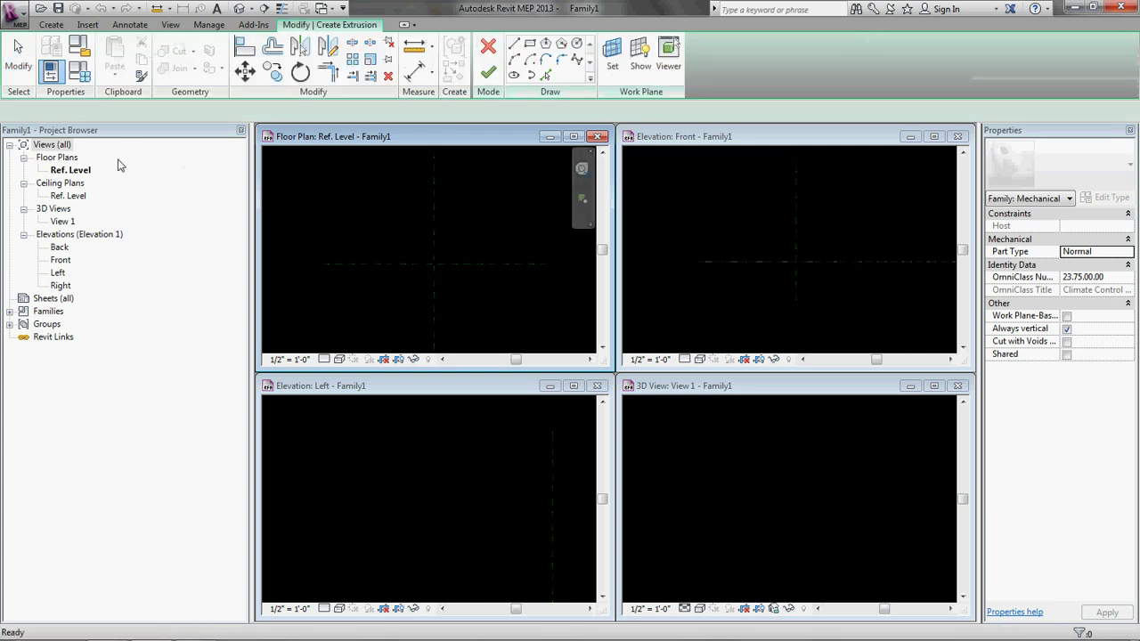
Step: Cancel the extrusion sketch via Cancel Edit Mode, creating nothing
{"action": "key", "text": "Escape"}
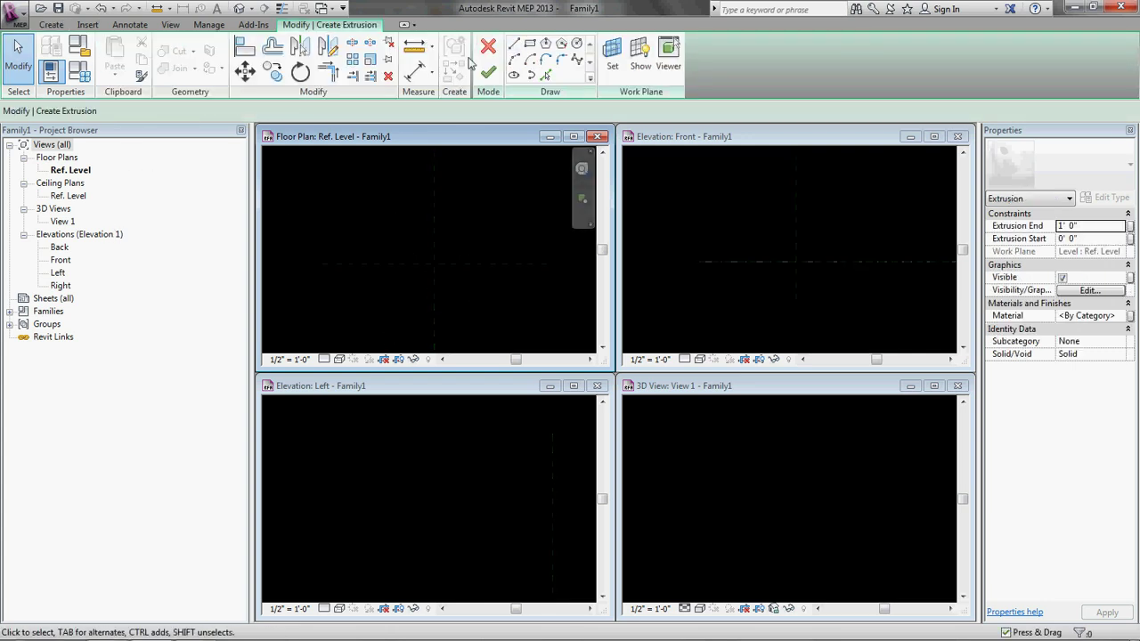
{"action": "left_click", "coordinate": [488, 46]}
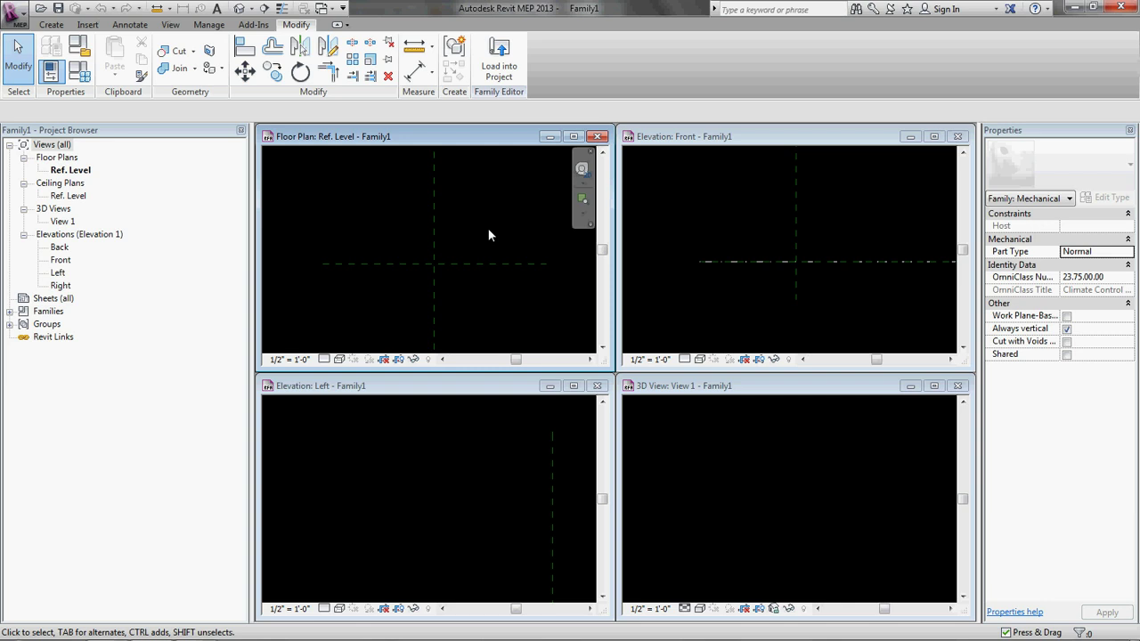
Step: Maximize the Ref. Level plan, centre the reference-plane crosshair, and show the Create tab
{"action": "scroll", "coordinate": [485, 240], "scroll_direction": "up", "scroll_amount": 1}
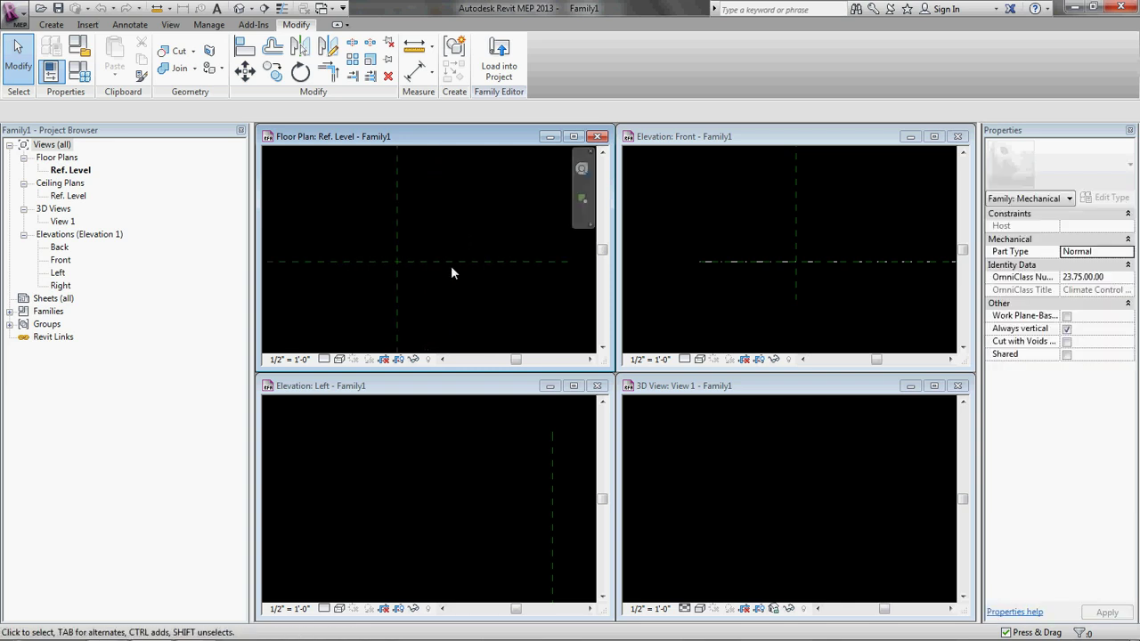
{"action": "scroll", "coordinate": [466, 229], "scroll_direction": "down", "scroll_amount": 1}
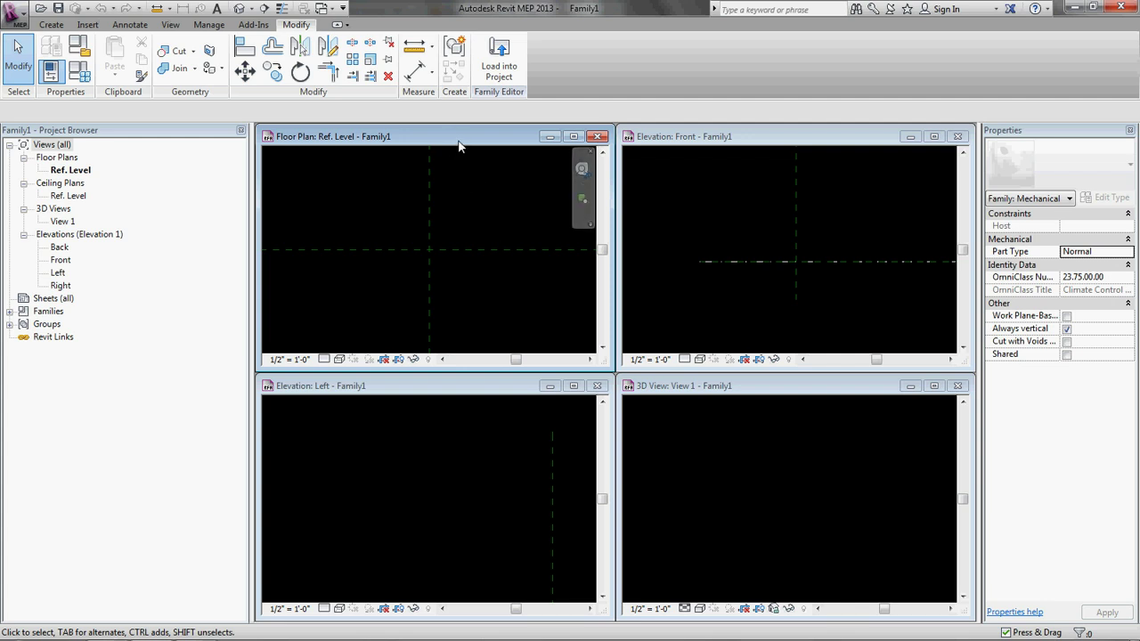
{"action": "scroll", "coordinate": [488, 217], "scroll_direction": "down", "scroll_amount": 2}
{"action": "middle_click_drag", "start_coordinate": [486, 217], "coordinate": [456, 228]}
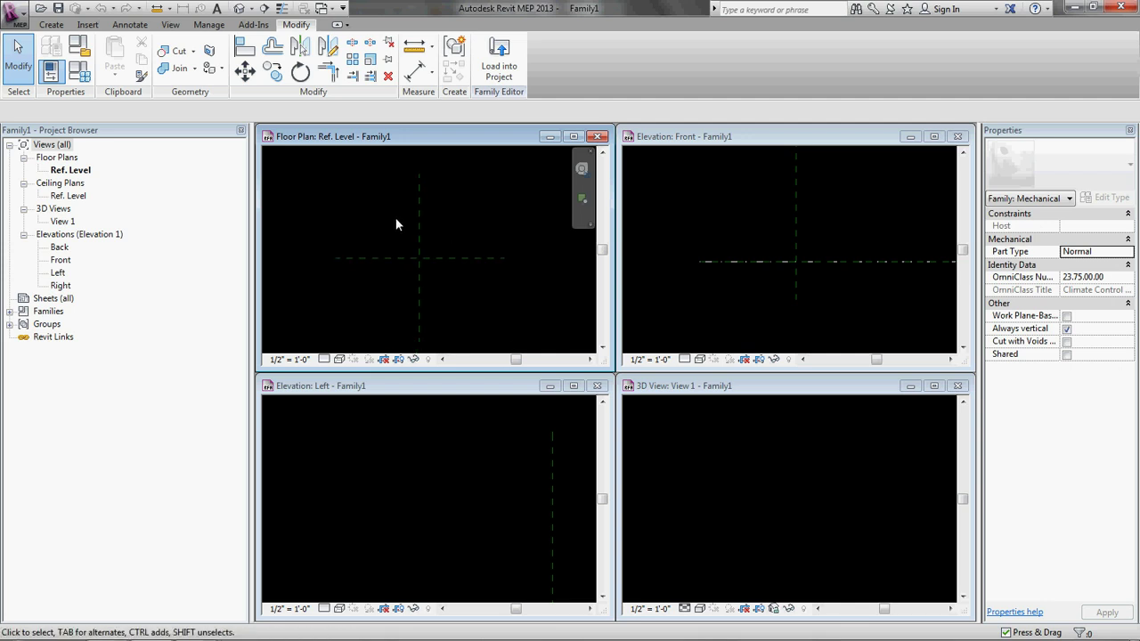
{"action": "double_click", "coordinate": [450, 137]}
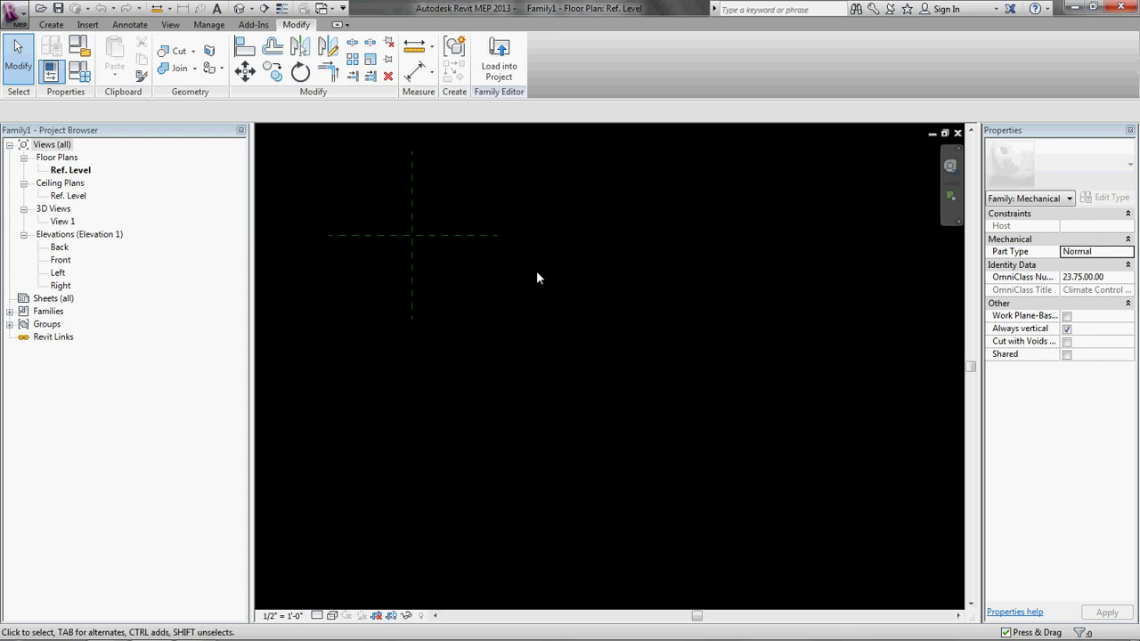
{"action": "middle_click_drag", "start_coordinate": [536, 277], "coordinate": [504, 328]}
{"action": "scroll", "coordinate": [544, 347], "scroll_direction": "up", "scroll_amount": 3}
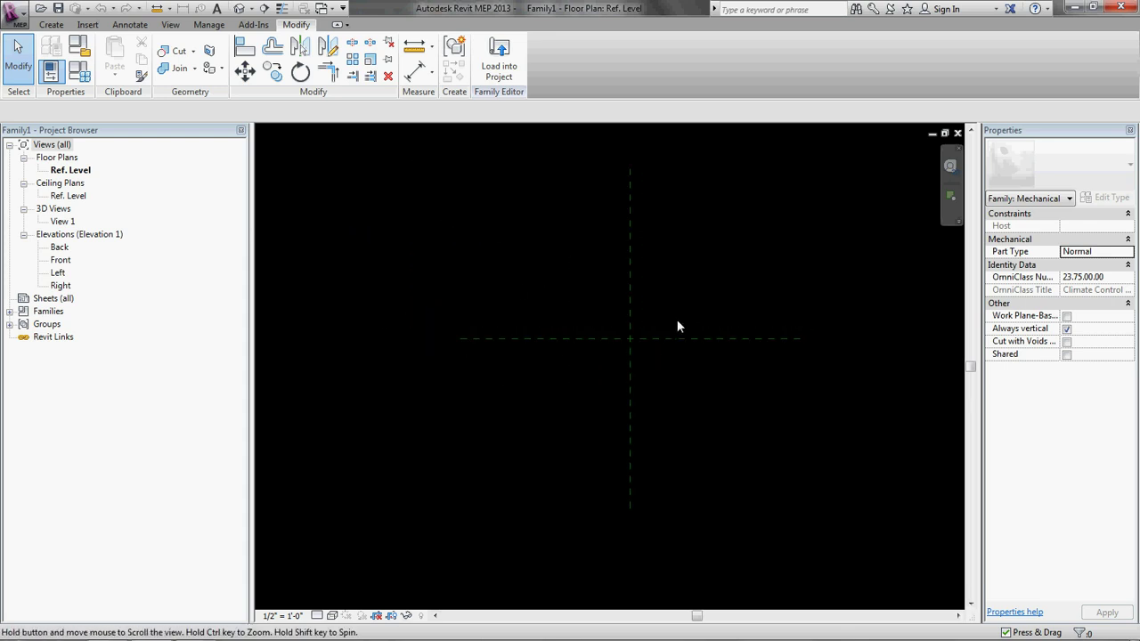
{"action": "middle_click_drag", "start_coordinate": [554, 309], "coordinate": [525, 354]}
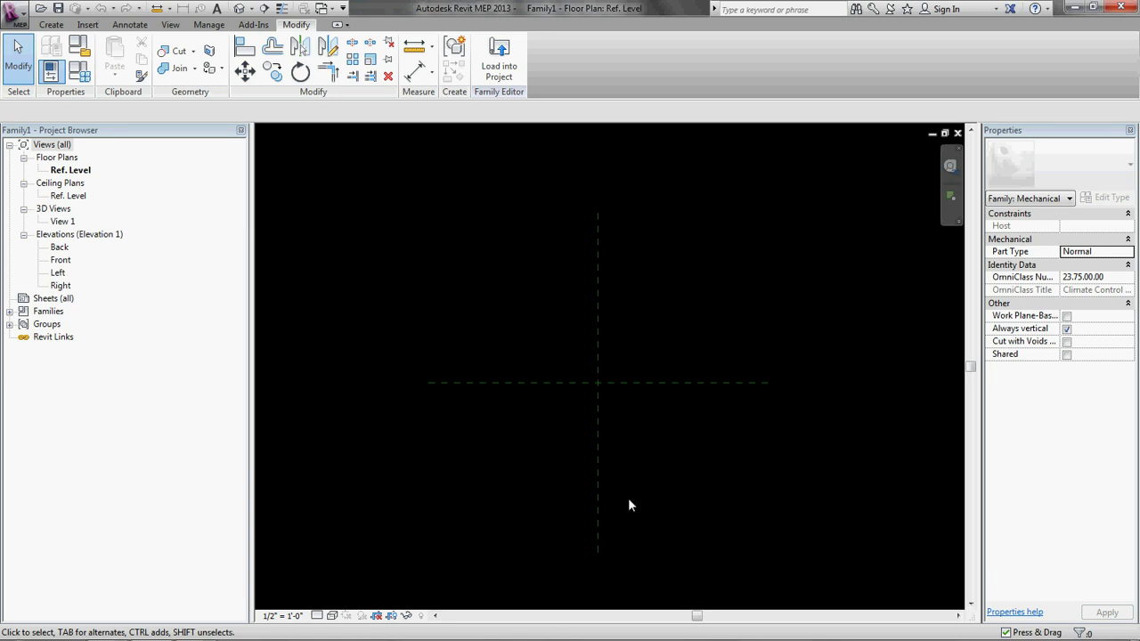
{"action": "left_click", "coordinate": [51, 24]}
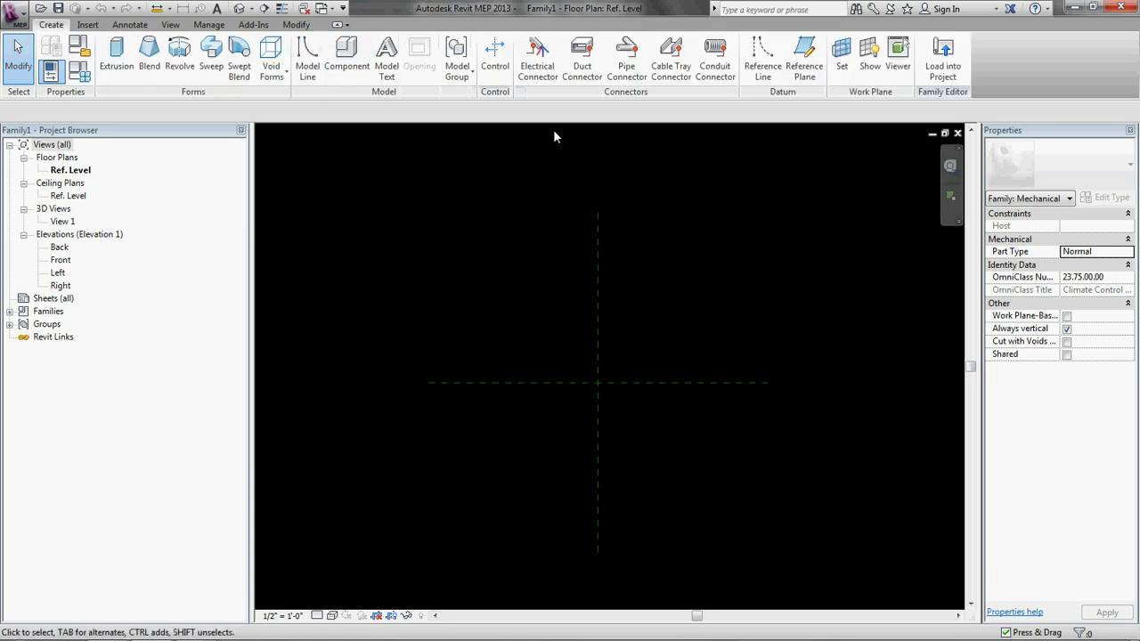
Step: Draw reference planes above, below, left and right of the centre planes
{"action": "left_click", "coordinate": [822, 59]}
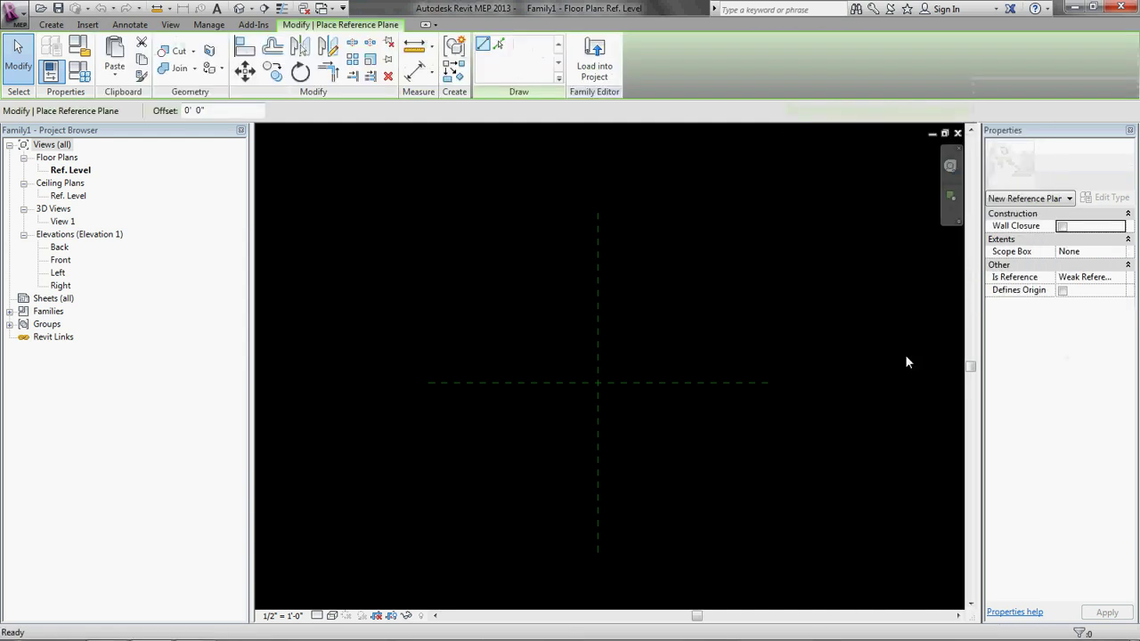
{"action": "left_click", "coordinate": [429, 293]}
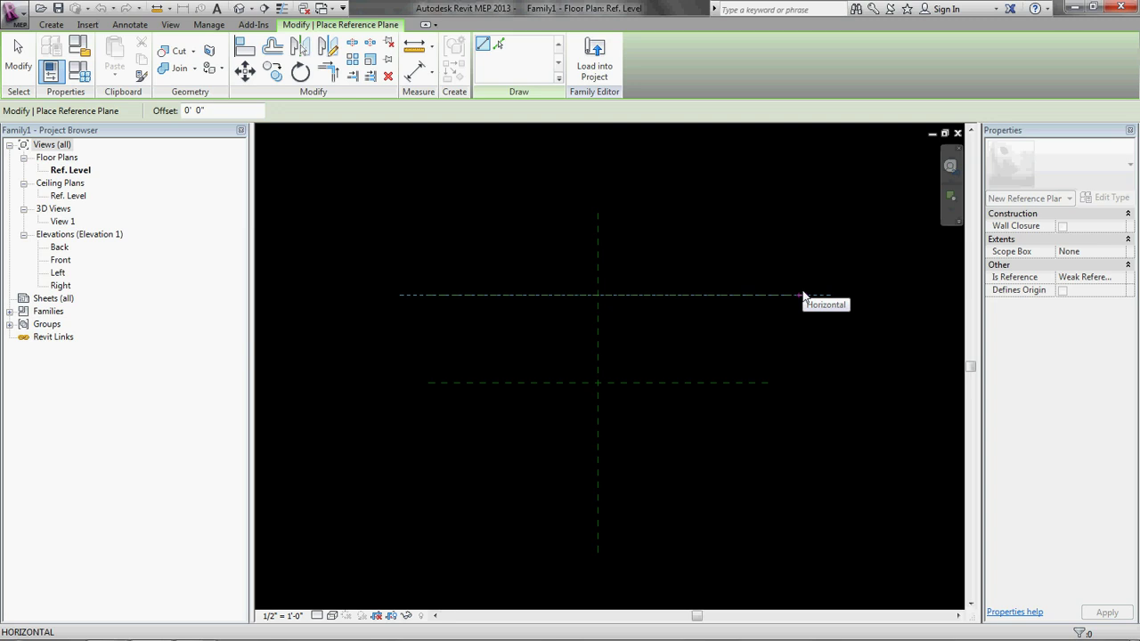
{"action": "left_click", "coordinate": [802, 294]}
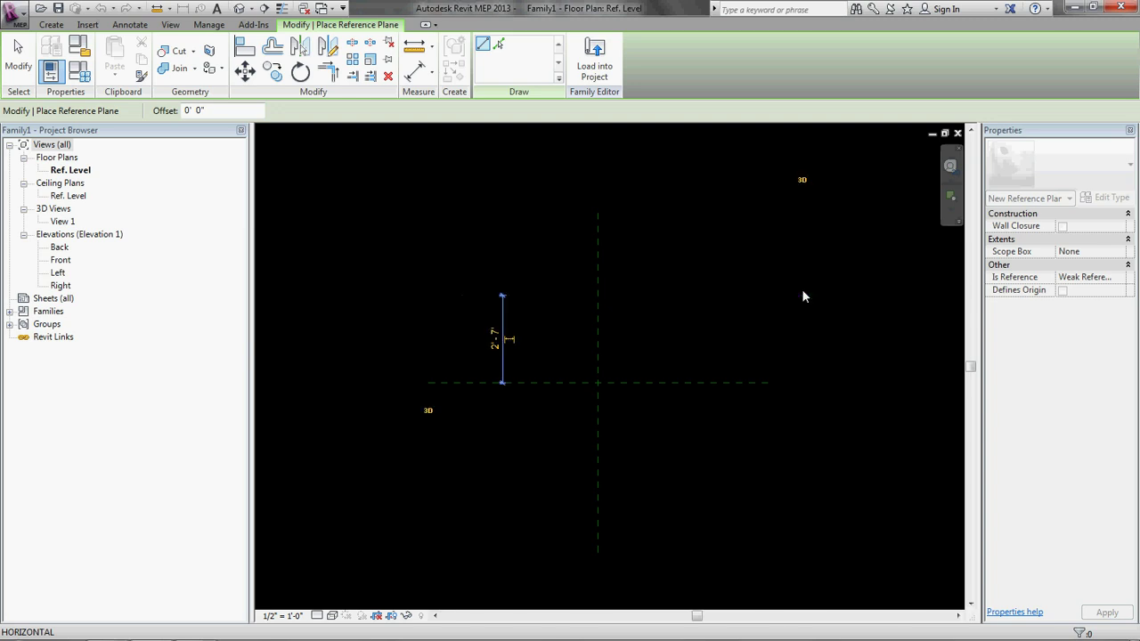
{"action": "left_click", "coordinate": [441, 486]}
{"action": "left_click", "coordinate": [807, 485]}
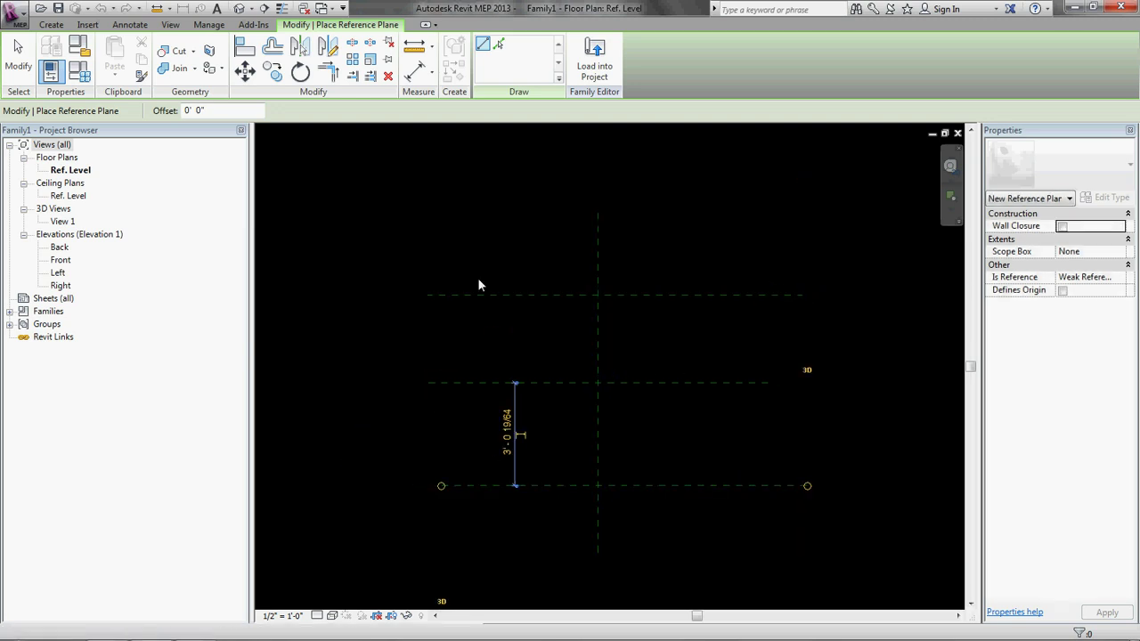
{"action": "left_click", "coordinate": [469, 248]}
{"action": "left_click", "coordinate": [468, 528]}
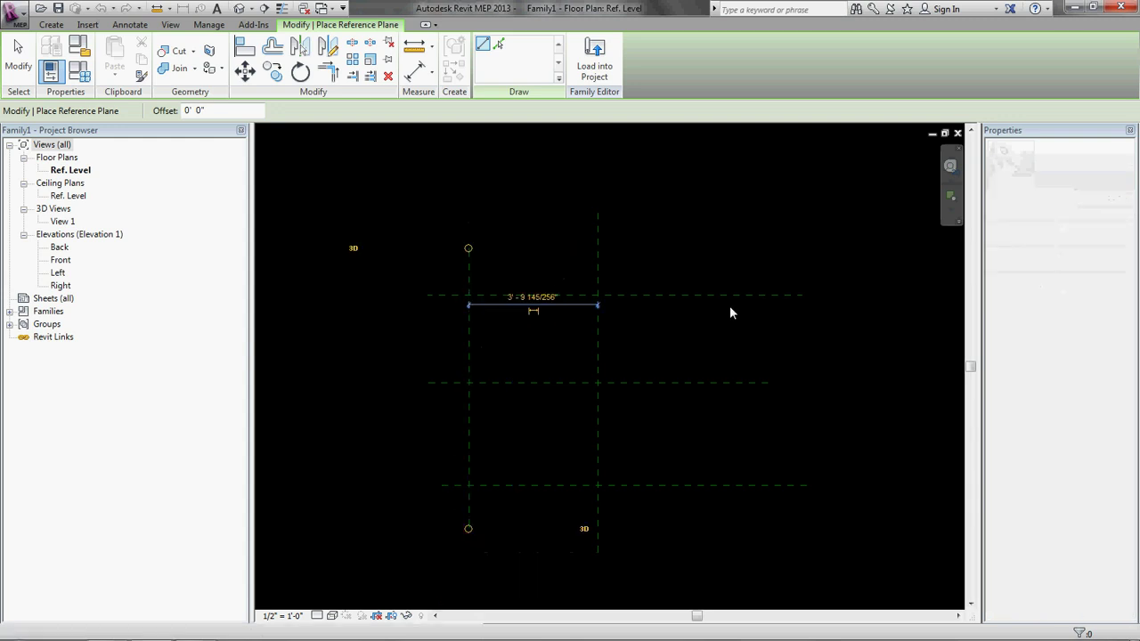
{"action": "left_click", "coordinate": [744, 241]}
{"action": "left_click", "coordinate": [743, 517]}
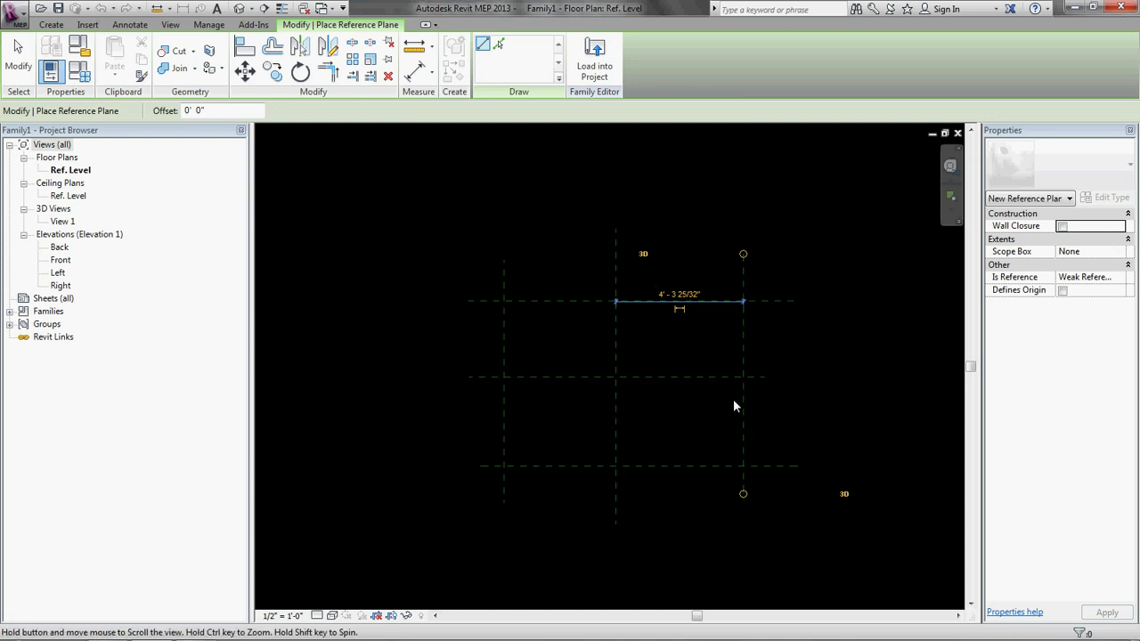
Step: Add further vertical reference planes on the far right and far left
{"action": "scroll", "coordinate": [698, 383], "scroll_direction": "down", "scroll_amount": 1}
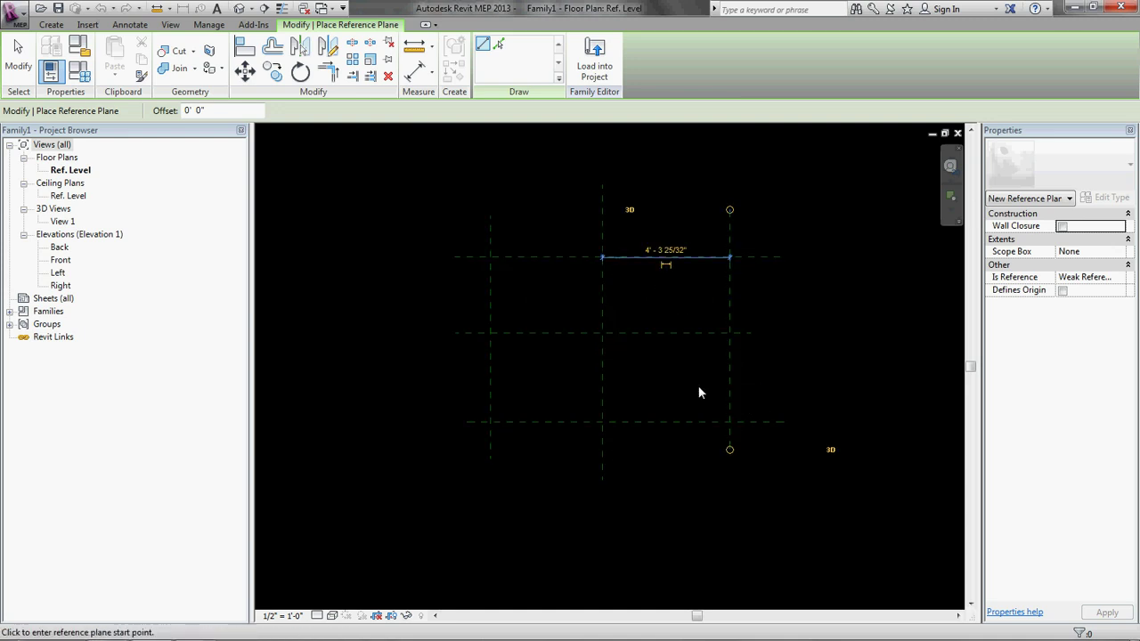
{"action": "mouse_move", "coordinate": [671, 386]}
{"action": "middle_mouse_down"}
{"action": "mouse_move", "coordinate": [667, 347]}
{"action": "mouse_move", "coordinate": [661, 387]}
{"action": "middle_mouse_up"}
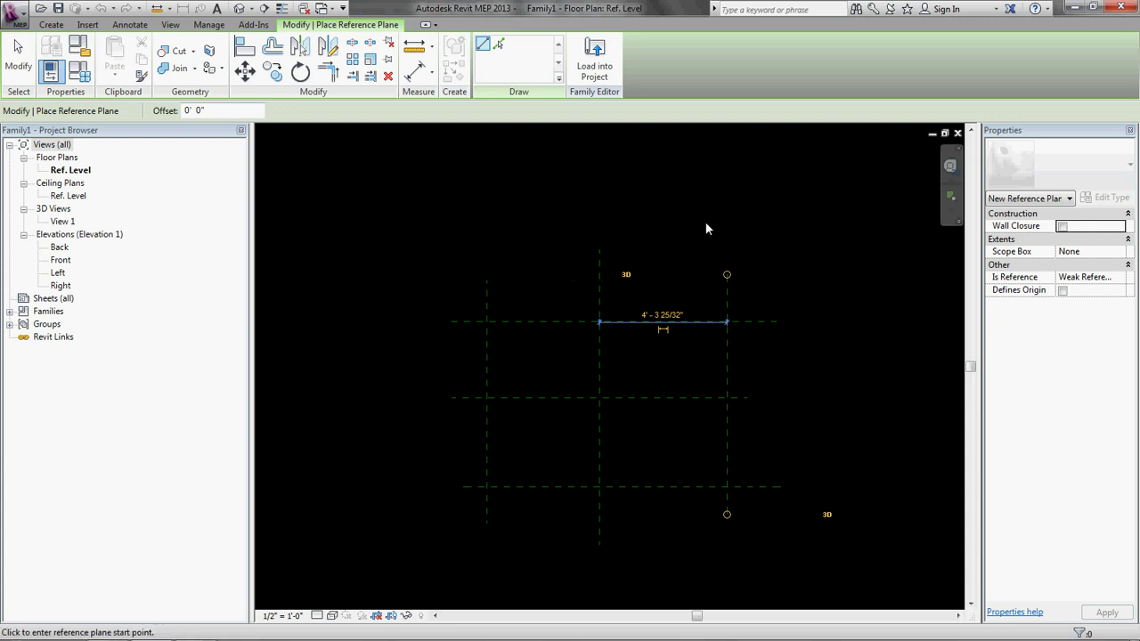
{"action": "left_click_drag", "start_coordinate": [728, 324], "coordinate": [567, 343]}
{"action": "scroll", "coordinate": [567, 343], "scroll_direction": "down", "scroll_amount": 1}
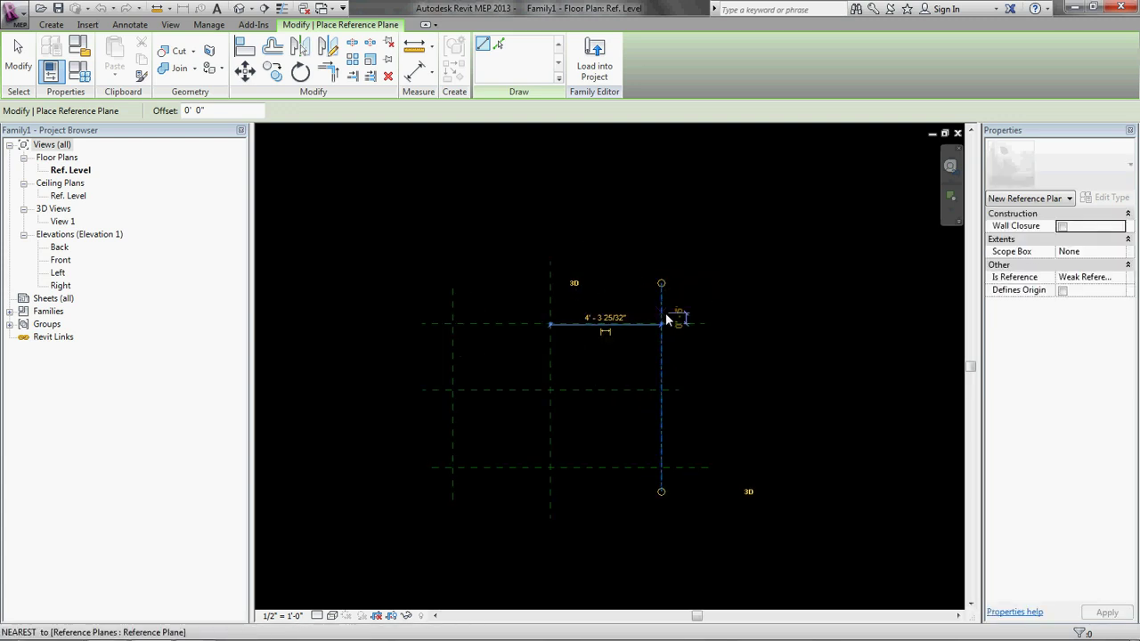
{"action": "left_click", "coordinate": [732, 283]}
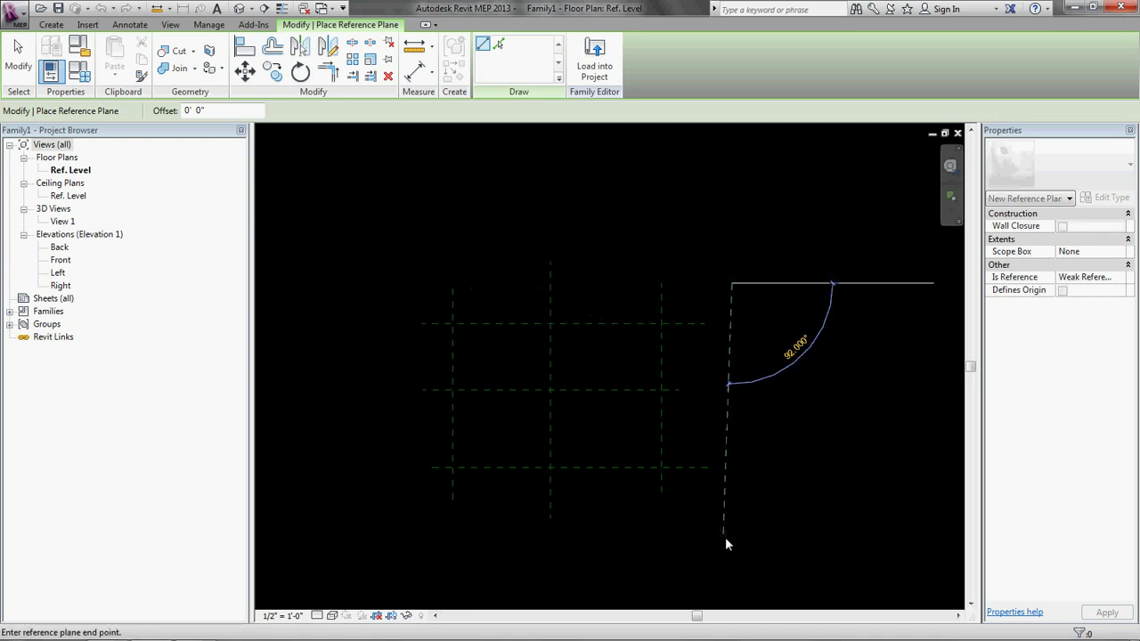
{"action": "left_click", "coordinate": [731, 497]}
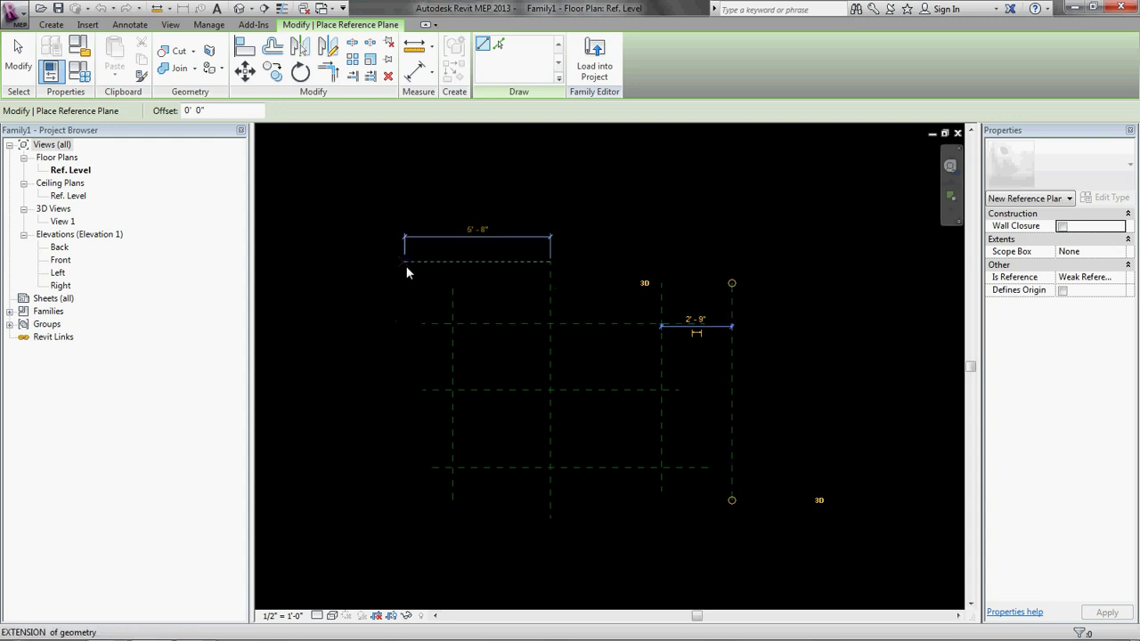
{"action": "left_click", "coordinate": [388, 308]}
{"action": "left_click", "coordinate": [389, 491]}
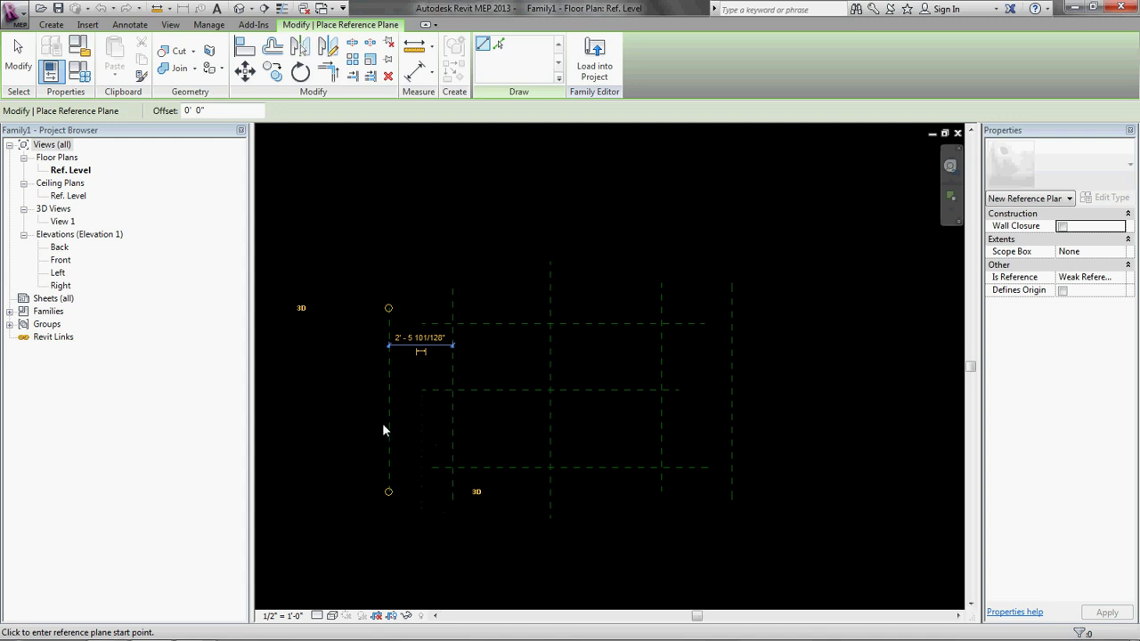
Step: Add a top horizontal plane and two short vertical planes above the grid
{"action": "left_click", "coordinate": [410, 244]}
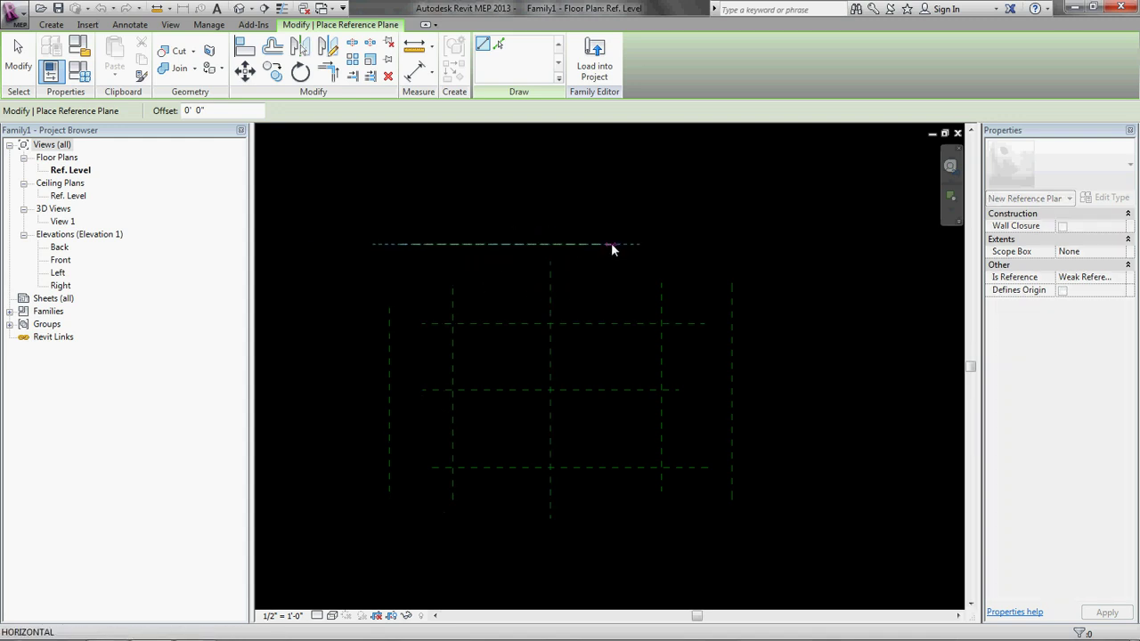
{"action": "left_click", "coordinate": [611, 244]}
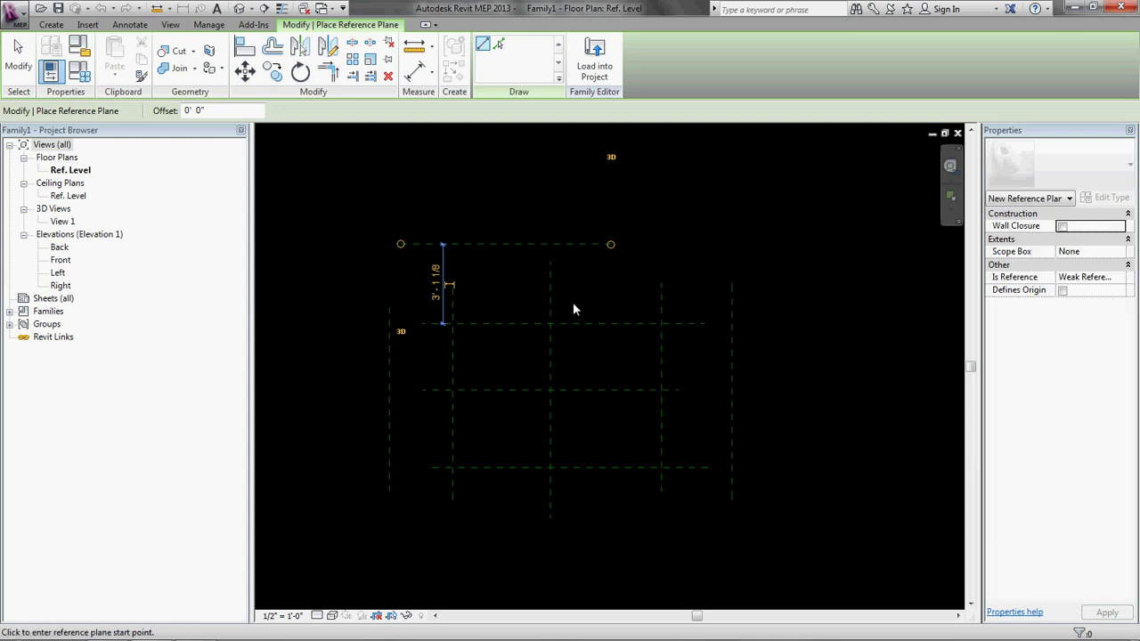
{"action": "left_click", "coordinate": [423, 184]}
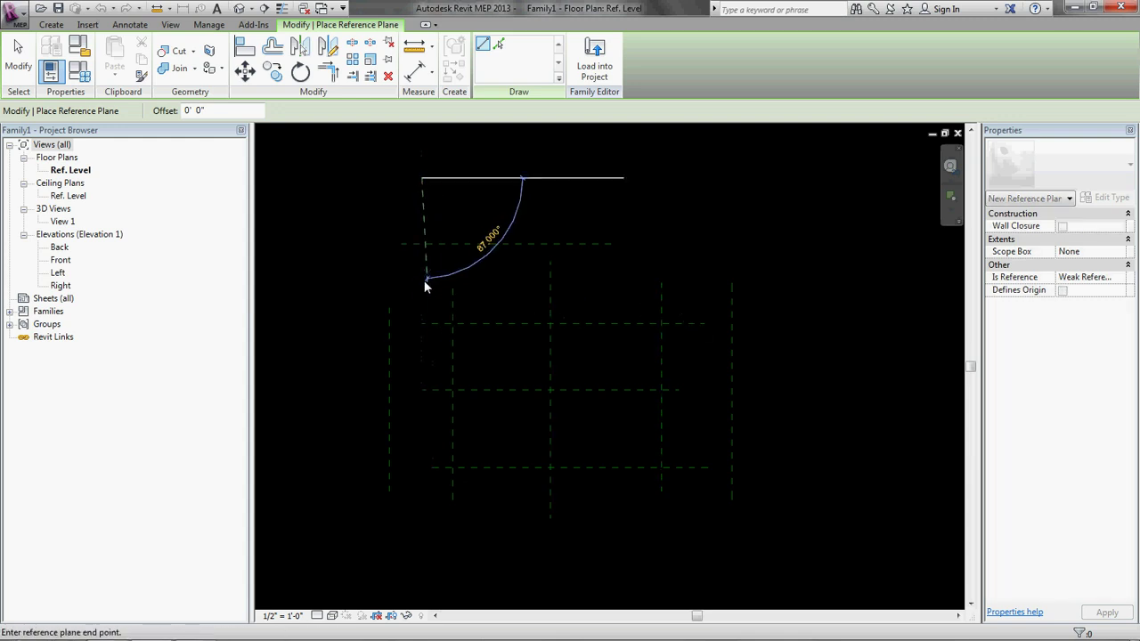
{"action": "left_click", "coordinate": [424, 285]}
{"action": "left_click", "coordinate": [579, 185]}
{"action": "left_click", "coordinate": [579, 286]}
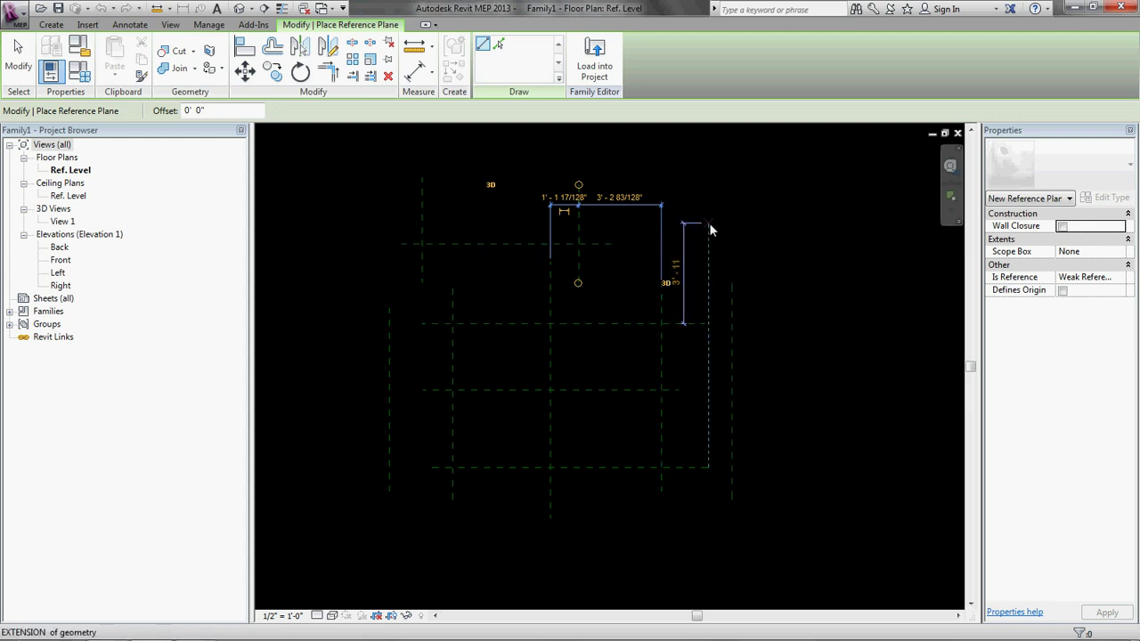
Step: Add one more right-side vertical reference plane and finish placing planes
{"action": "scroll", "coordinate": [710, 234], "scroll_direction": "up", "scroll_amount": 1}
{"action": "scroll", "coordinate": [709, 238], "scroll_direction": "up", "scroll_amount": 2}
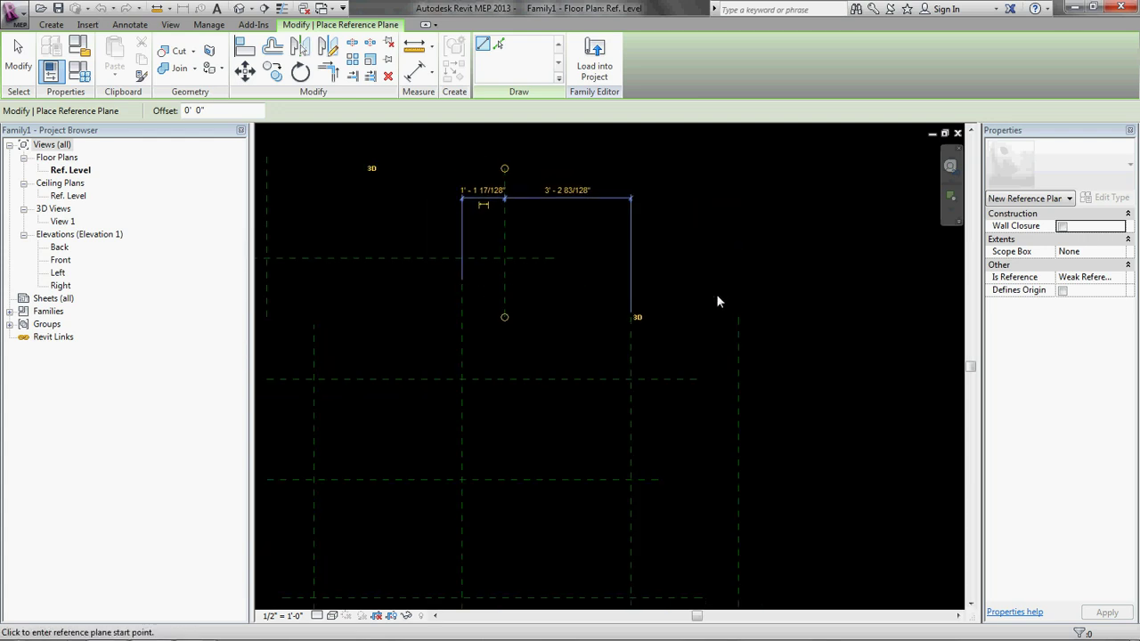
{"action": "left_click", "coordinate": [687, 240]}
{"action": "left_click", "coordinate": [687, 422]}
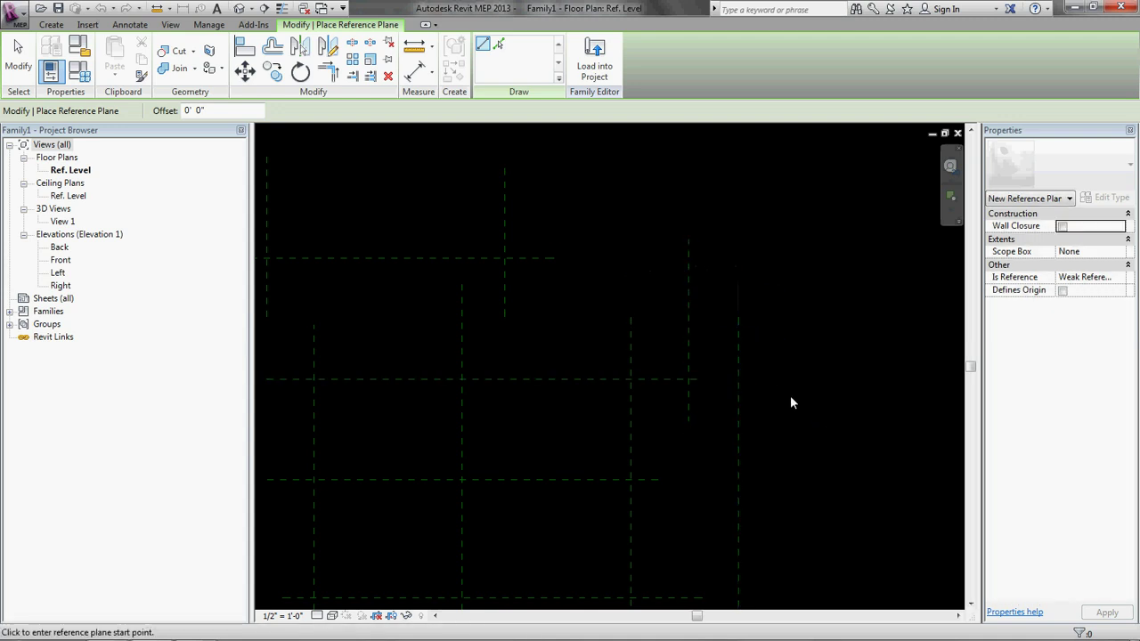
{"action": "key", "text": "Escape"}
{"action": "key", "text": "Escape"}
{"action": "scroll", "coordinate": [663, 310], "scroll_direction": "down", "scroll_amount": 3}
{"action": "scroll", "coordinate": [679, 388], "scroll_direction": "up", "scroll_amount": 2}
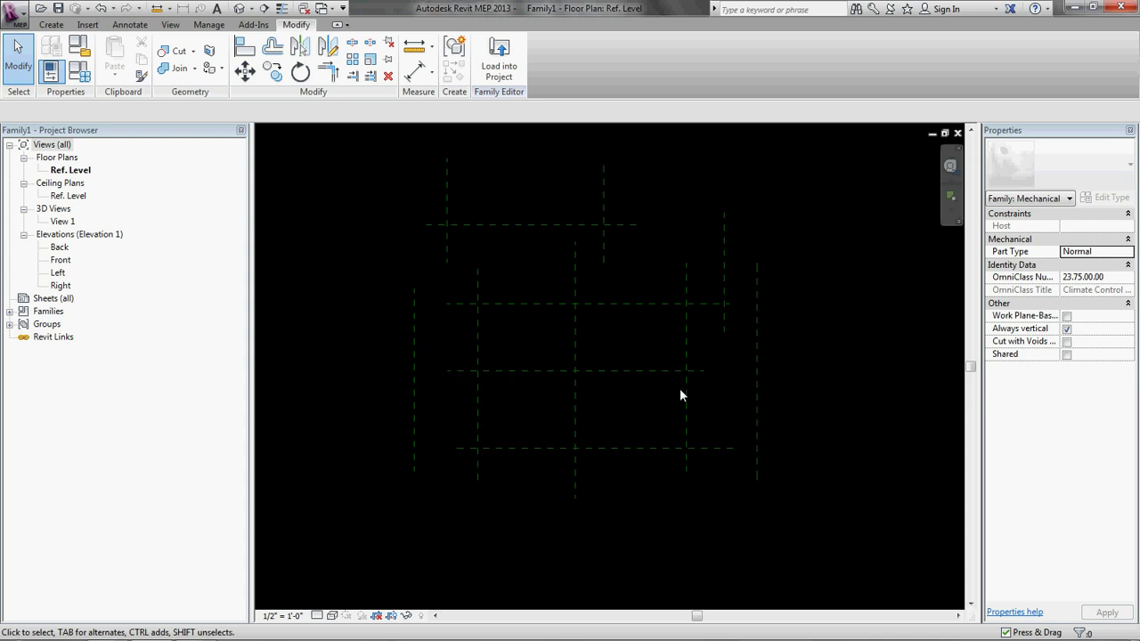
{"action": "scroll", "coordinate": [679, 388], "scroll_direction": "down", "scroll_amount": 1}
{"action": "middle_click_drag", "start_coordinate": [657, 404], "coordinate": [651, 413]}
{"action": "left_click", "coordinate": [497, 367]}
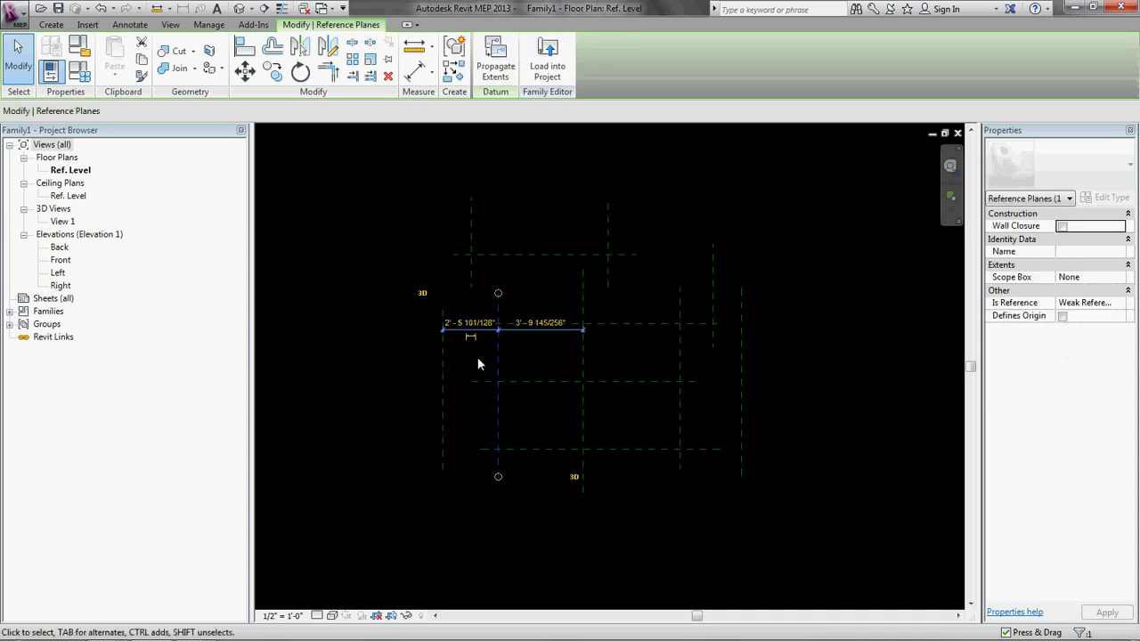
{"action": "key", "text": "Escape"}
{"action": "left_click", "coordinate": [571, 380]}
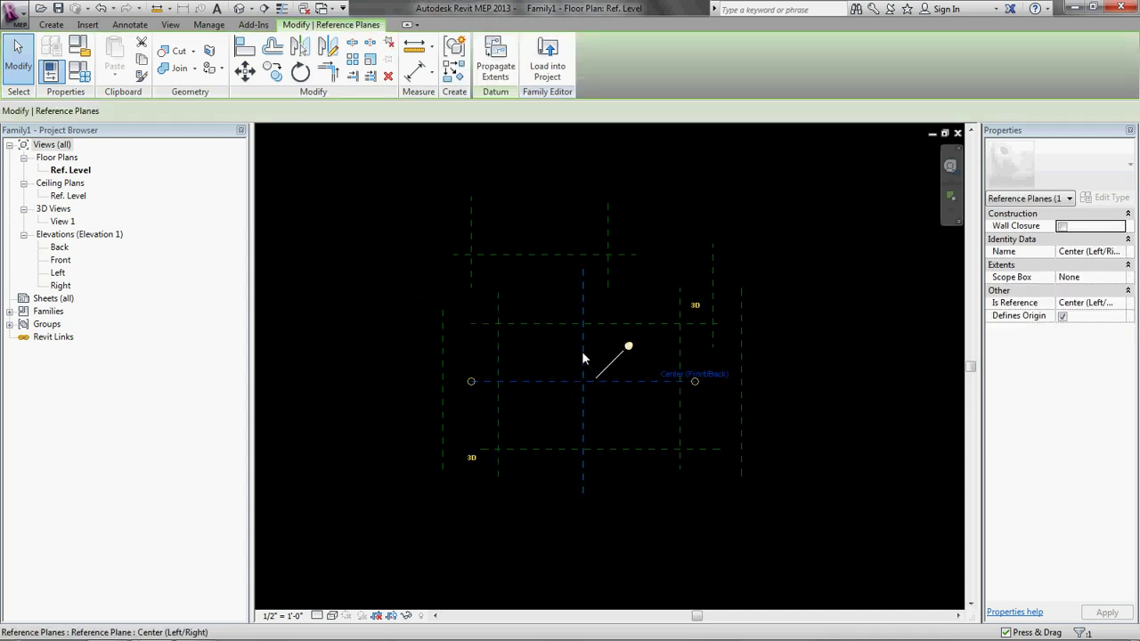
{"action": "left_click", "coordinate": [583, 356]}
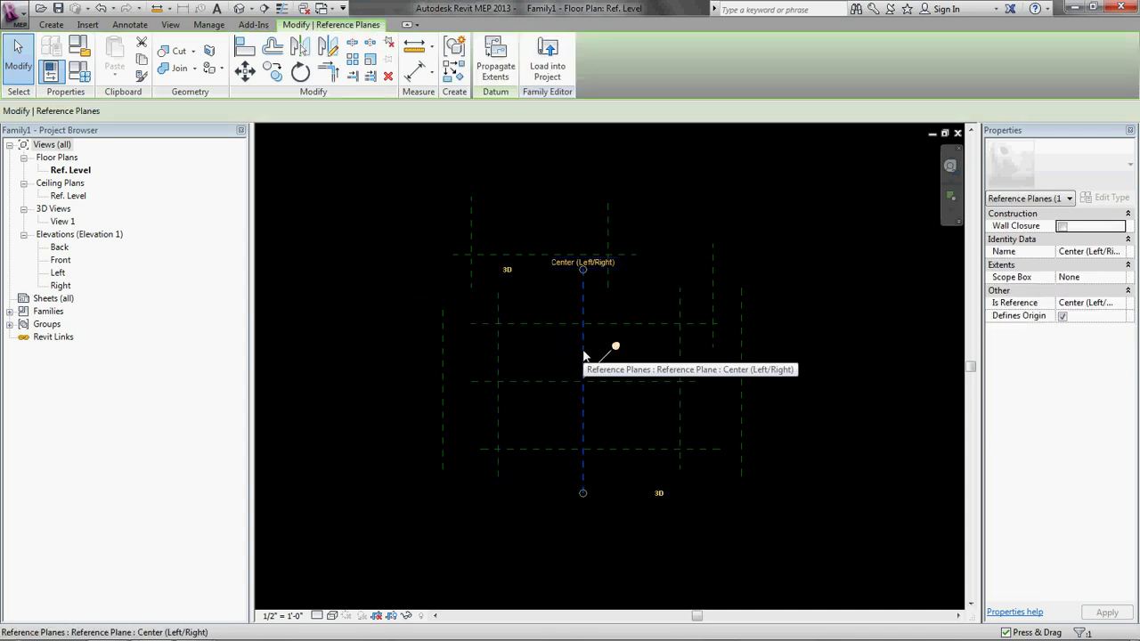
{"action": "left_click", "coordinate": [549, 383]}
{"action": "key", "text": "Escape"}
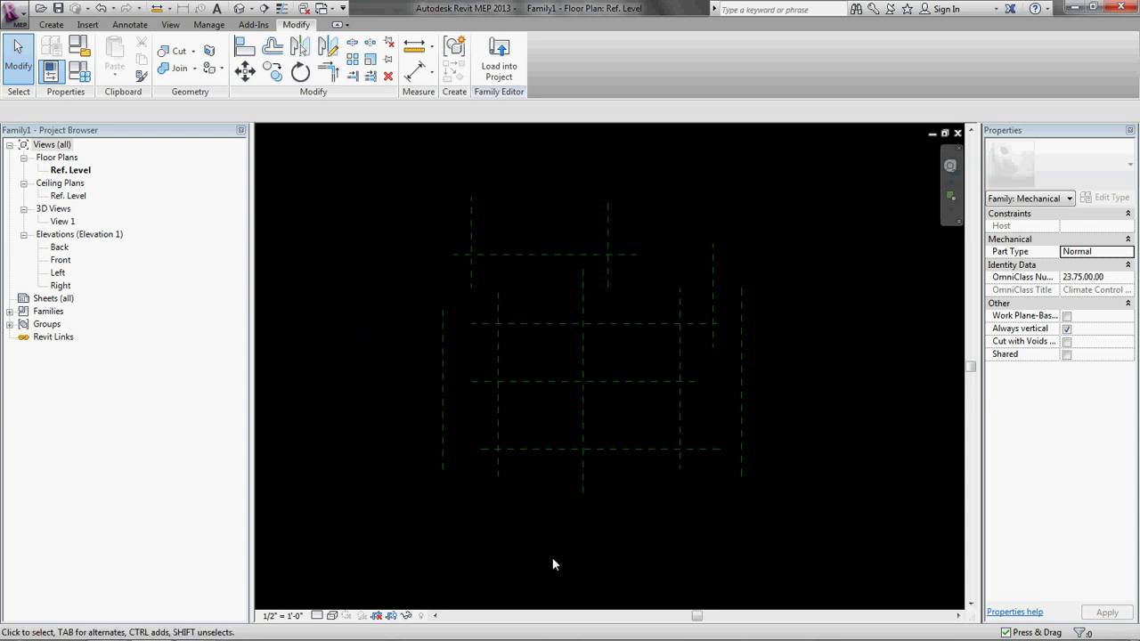
Step: Name three vertical planes MainboxLeft, MainBoxright and RHCoilRight in Properties
{"action": "left_click", "coordinate": [499, 365]}
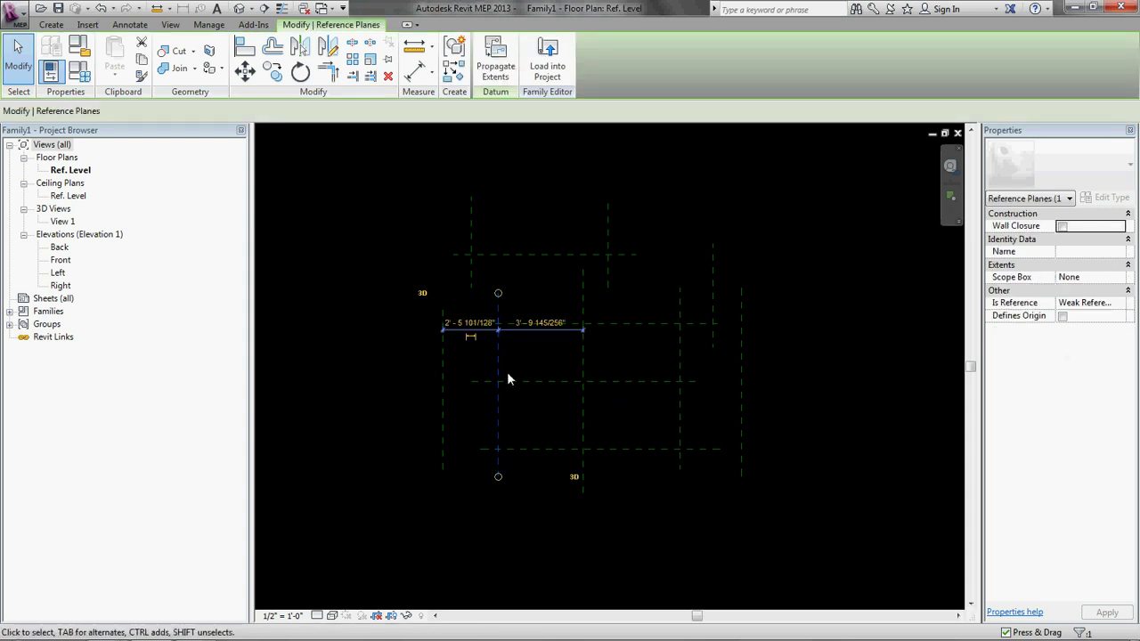
{"action": "left_click", "coordinate": [1068, 253]}
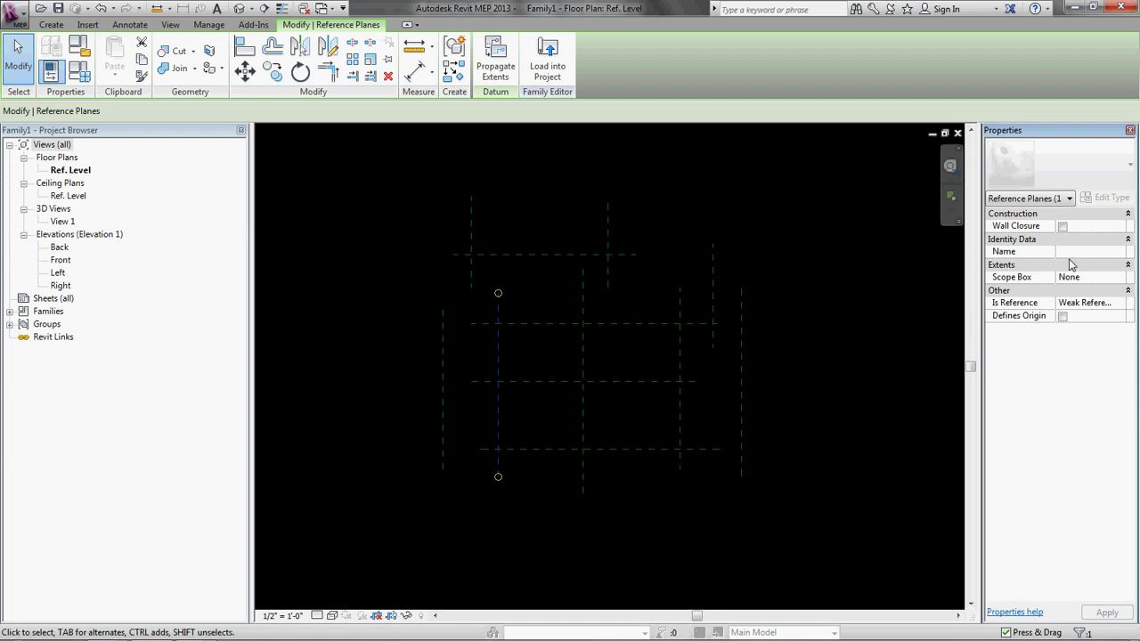
{"action": "type", "text": "Mainb"}
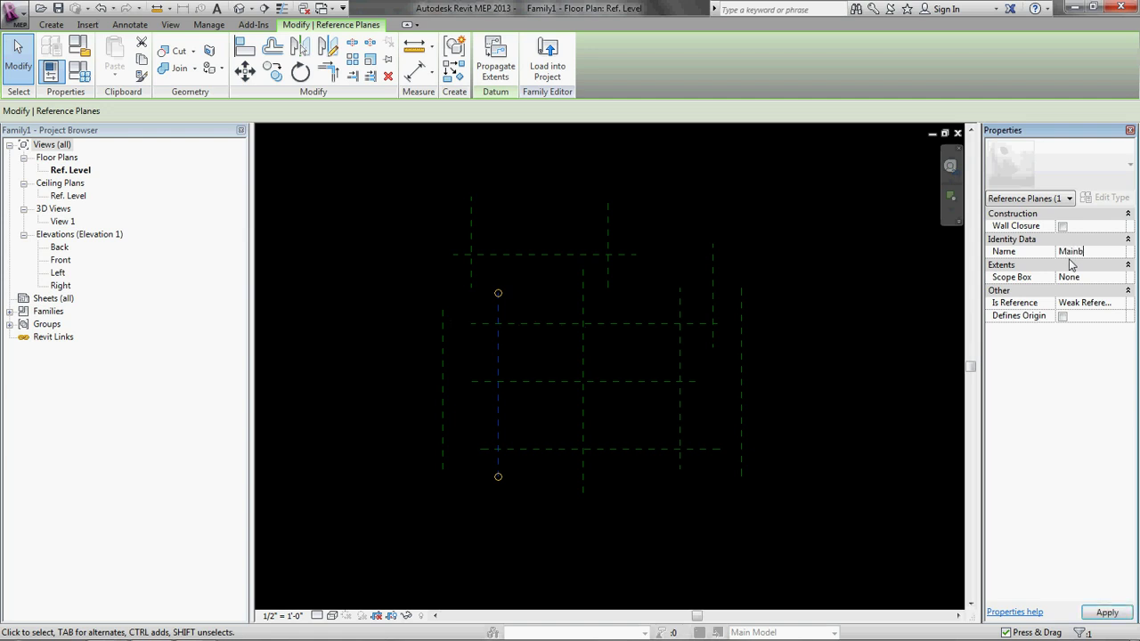
{"action": "type", "text": "oxLeft"}
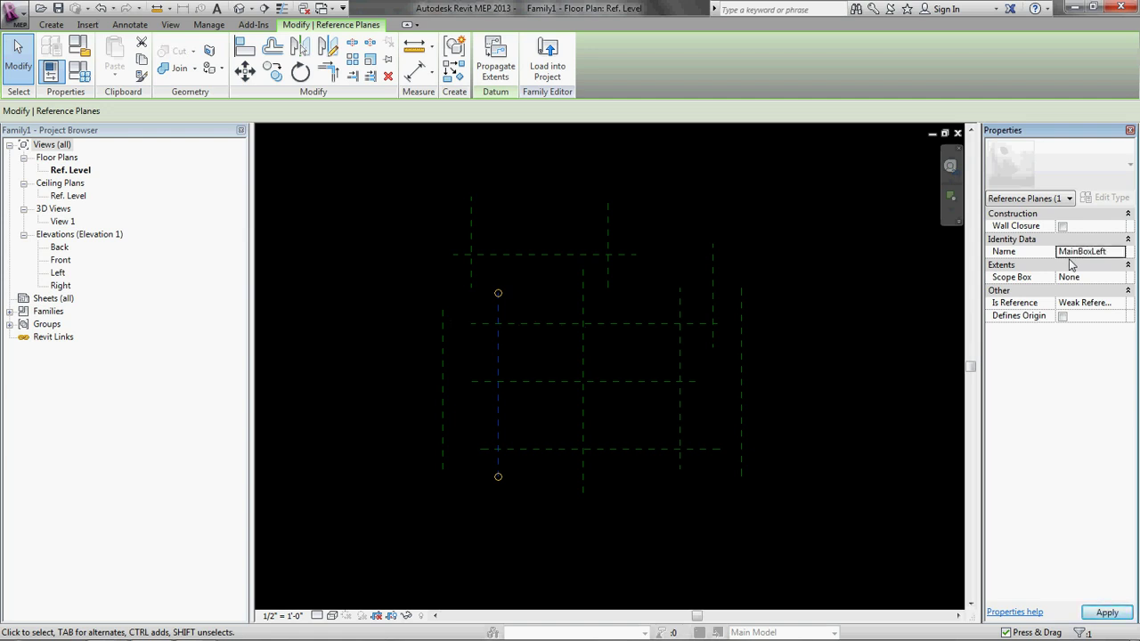
{"action": "left_click", "coordinate": [679, 348]}
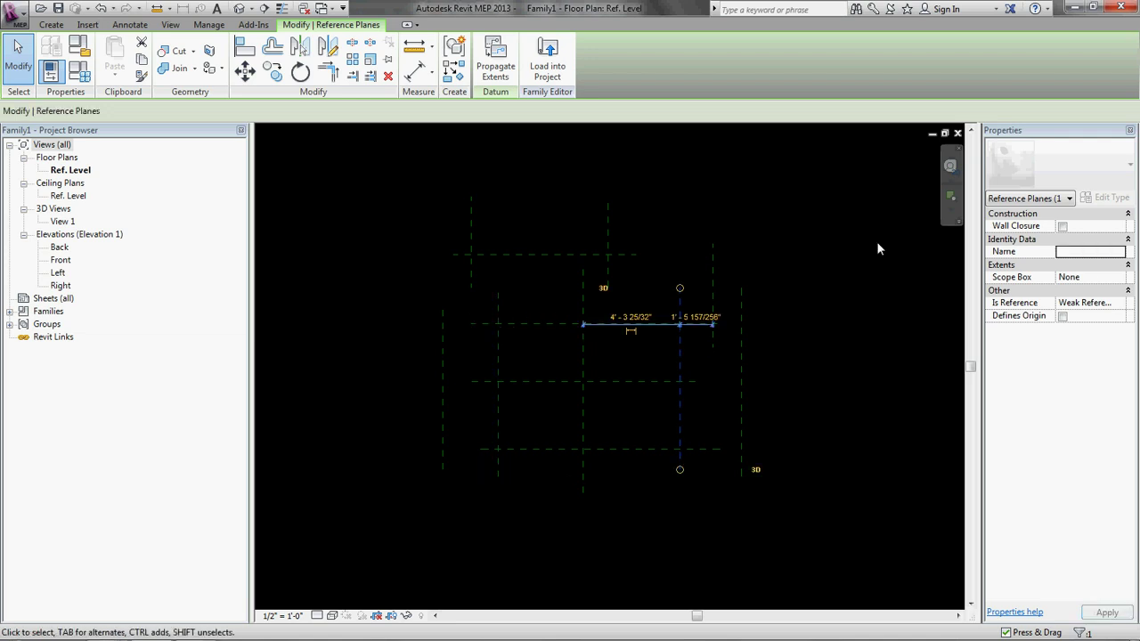
{"action": "left_click", "coordinate": [1067, 252]}
{"action": "type", "text": "MainBoxright"}
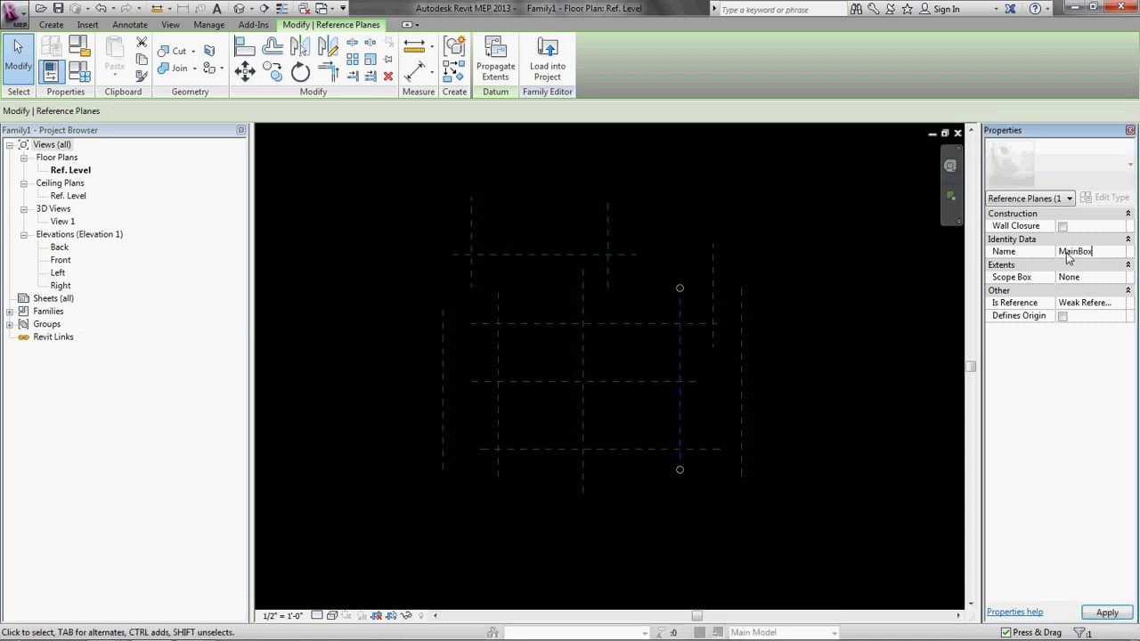
{"action": "left_click", "coordinate": [742, 363]}
{"action": "left_click", "coordinate": [1081, 252]}
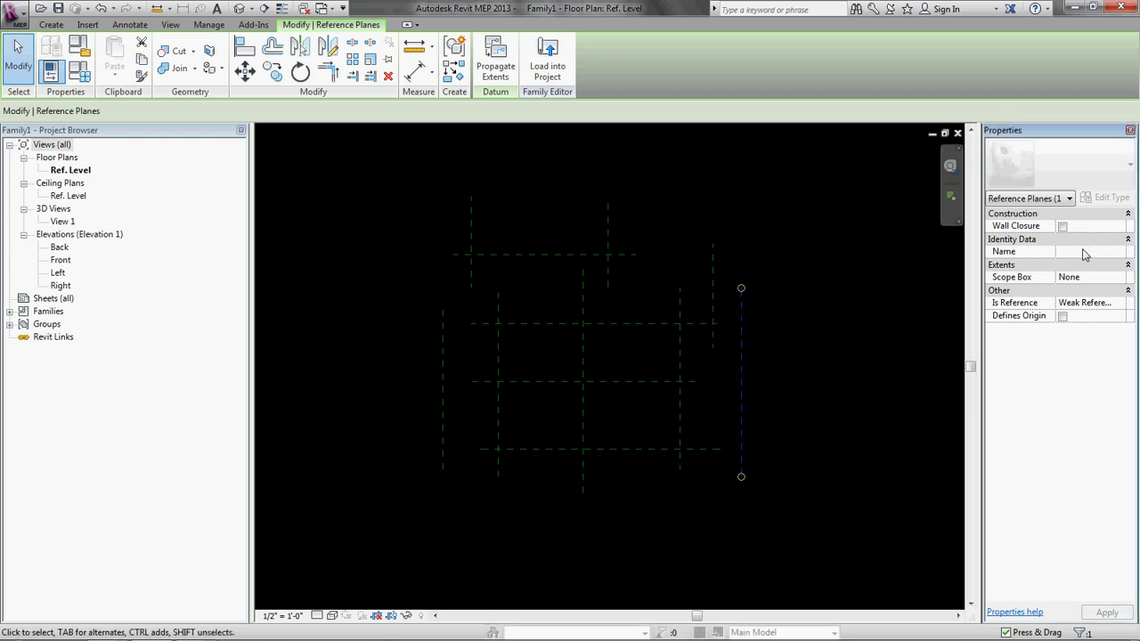
{"action": "type", "text": "RHCoilRight"}
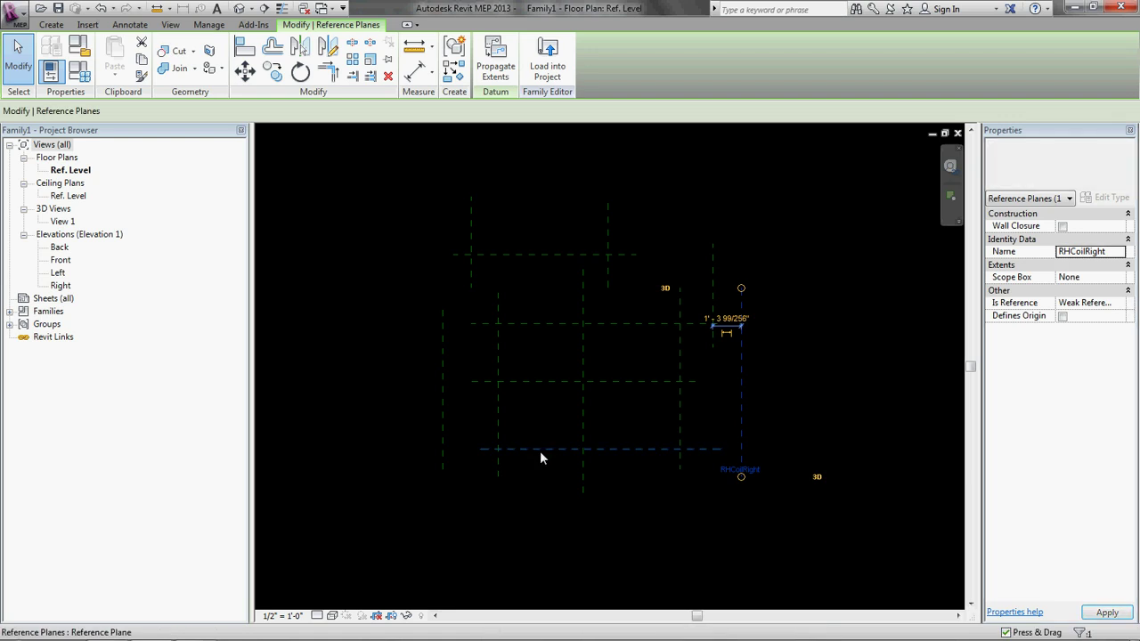
Step: Name the bottom plane MainBoxFront and start naming the upper box plane MainBoxBack
{"action": "left_click", "coordinate": [540, 449]}
{"action": "left_click", "coordinate": [1093, 252]}
{"action": "type", "text": "Mai"}
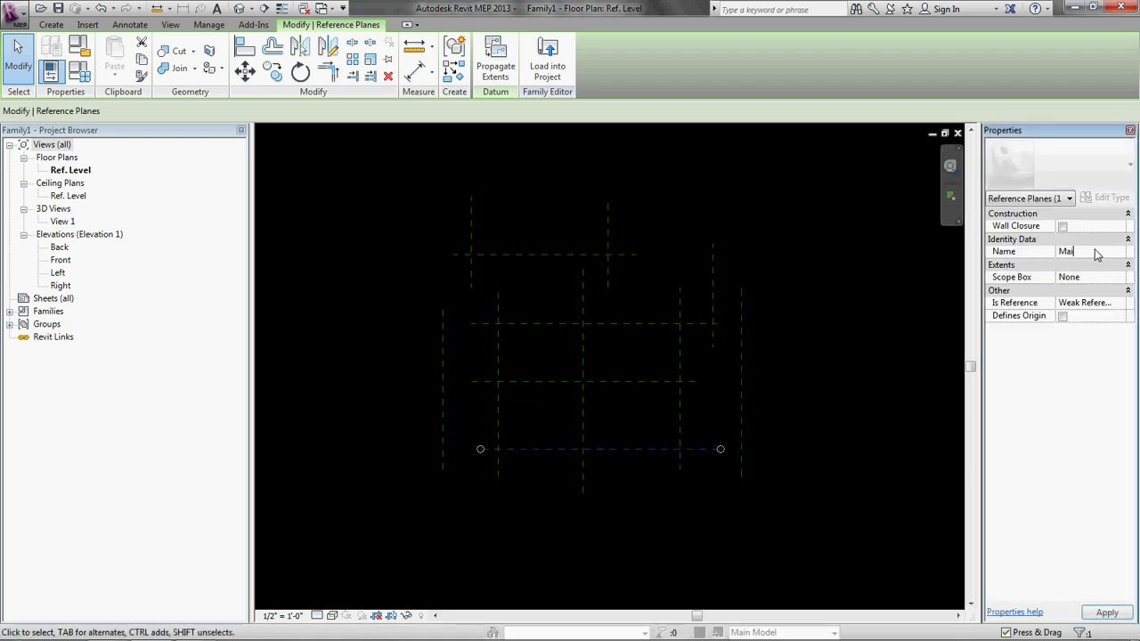
{"action": "type", "text": "nBoxFront"}
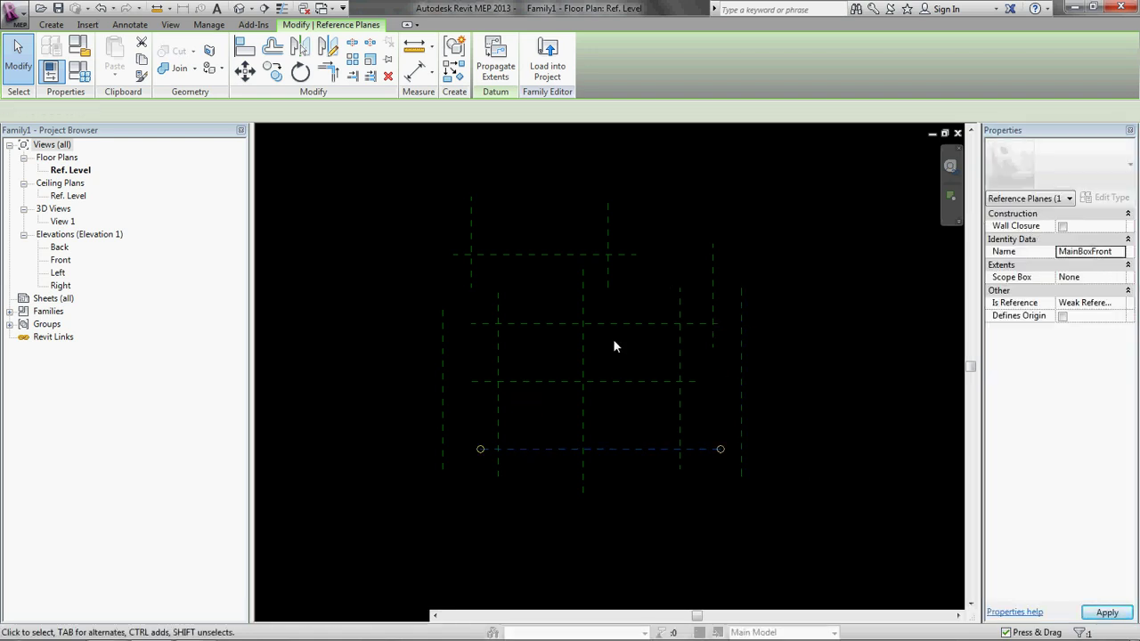
{"action": "left_click", "coordinate": [614, 343]}
{"action": "left_click", "coordinate": [631, 323]}
{"action": "left_click", "coordinate": [1066, 252]}
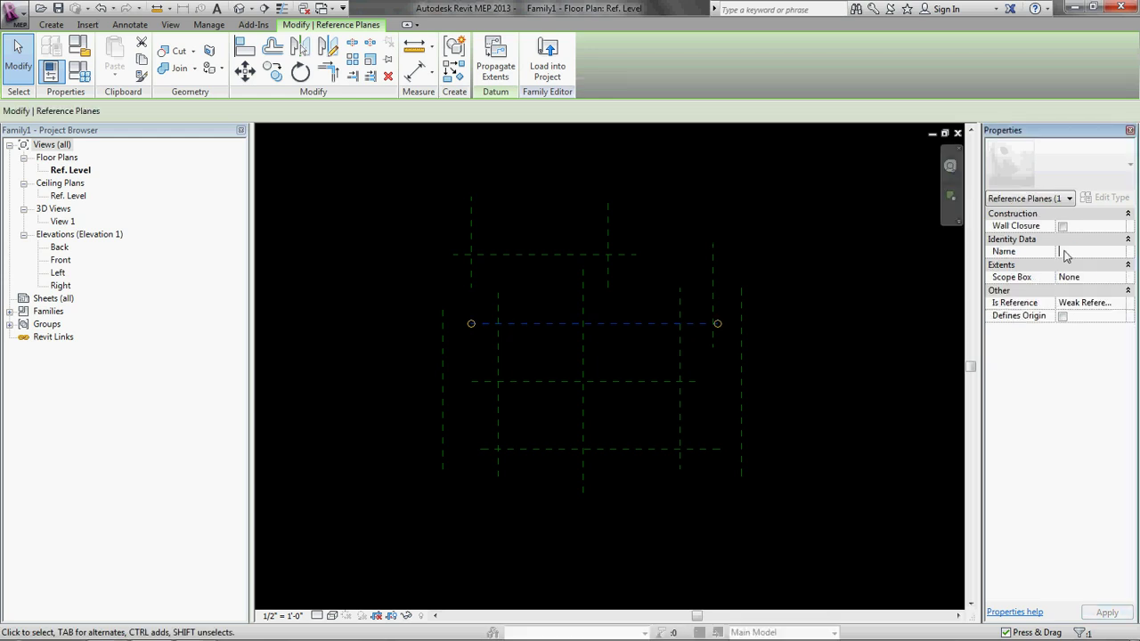
{"action": "type", "text": "MainBox"}
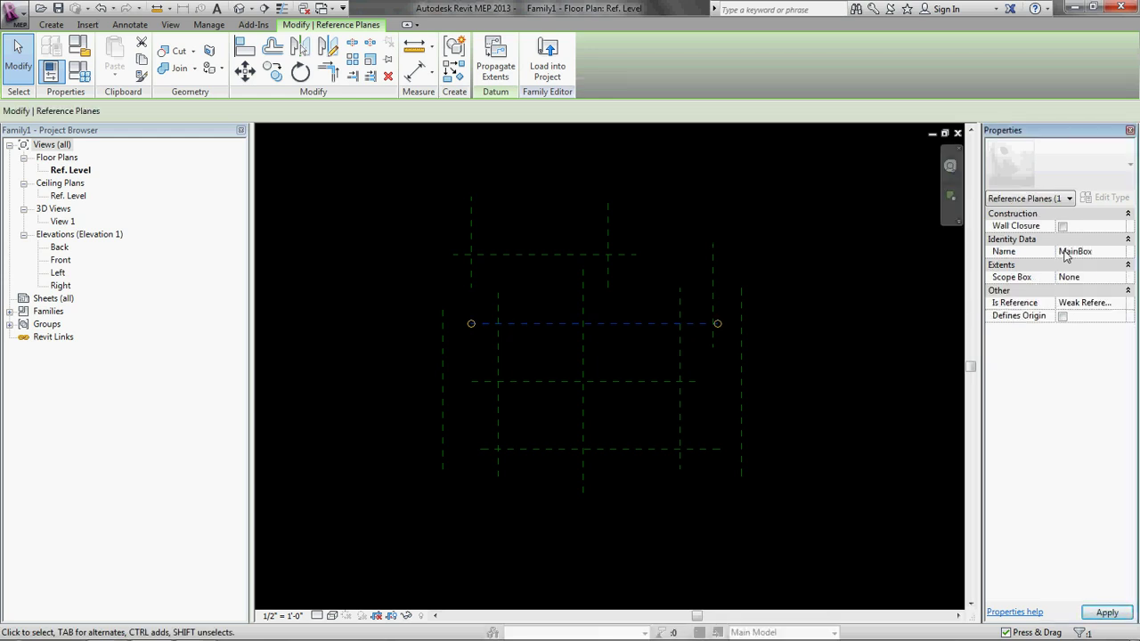
{"action": "type", "text": "Back"}
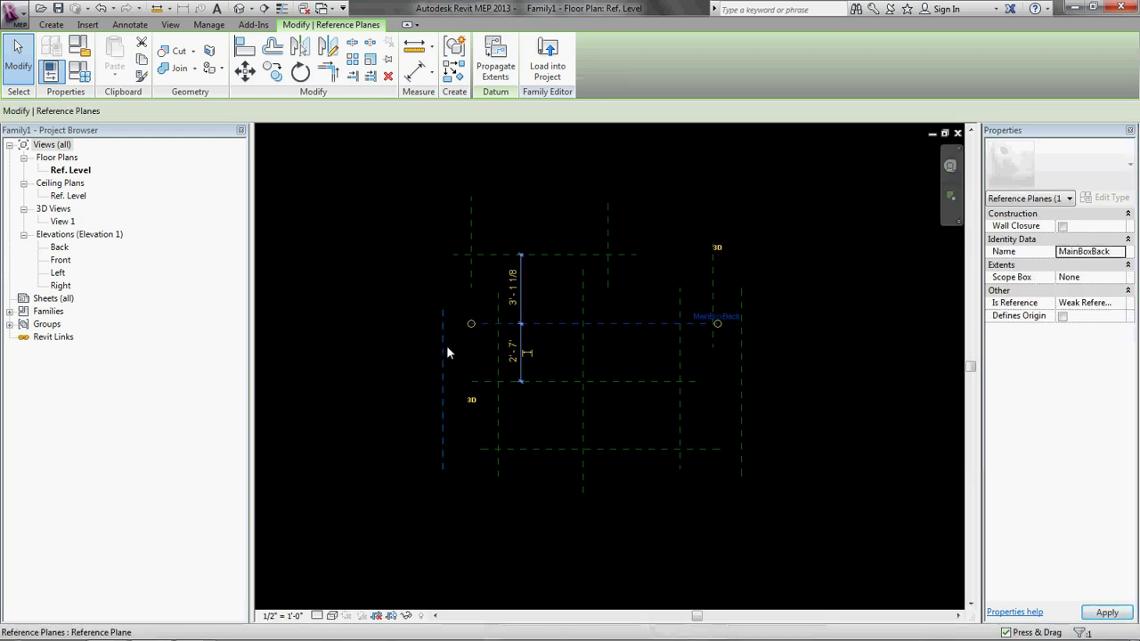
Step: Apply MainBoxBack, then name the leftmost plane InletLeft and the top-left short plane ControllerLeft
{"action": "left_click", "coordinate": [443, 347]}
{"action": "left_click", "coordinate": [1073, 251]}
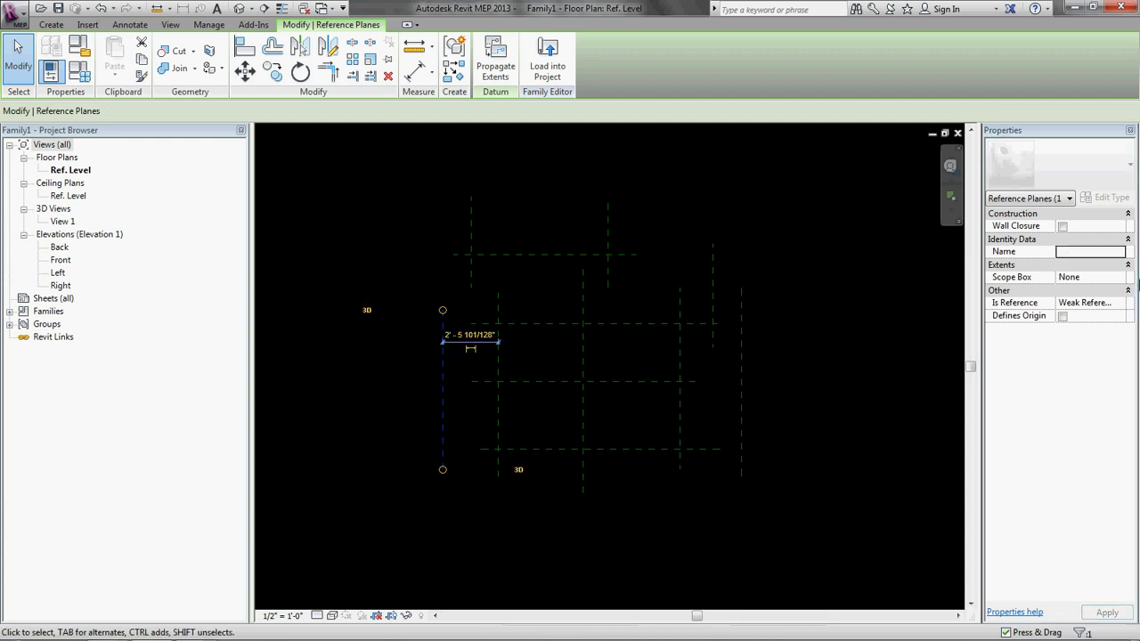
{"action": "left_click", "coordinate": [1091, 254]}
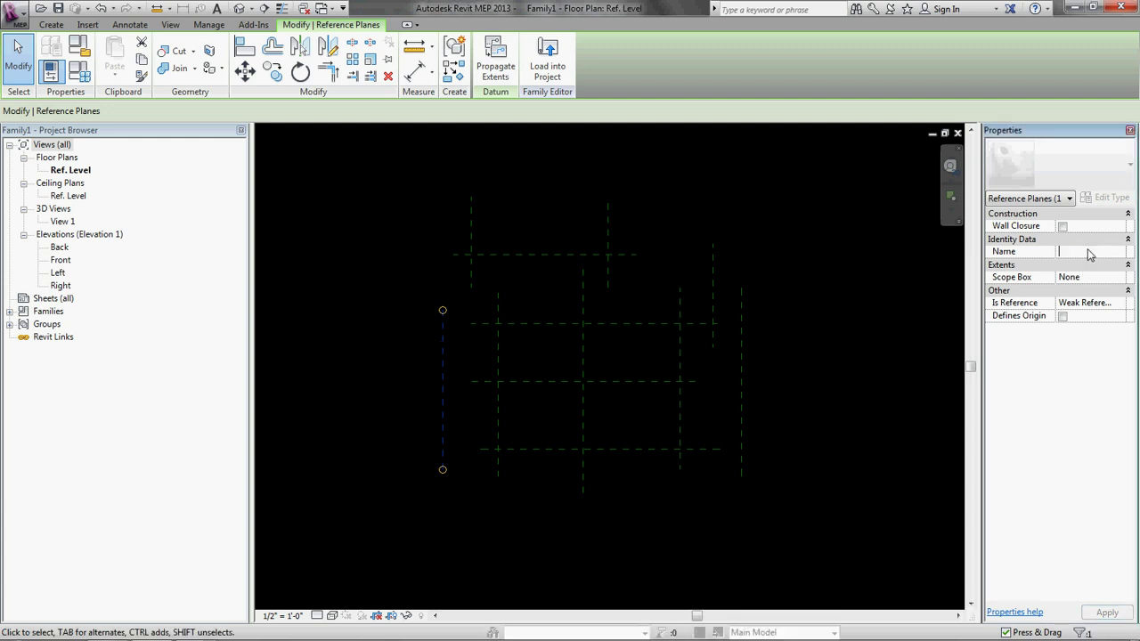
{"action": "type", "text": "InletLef"}
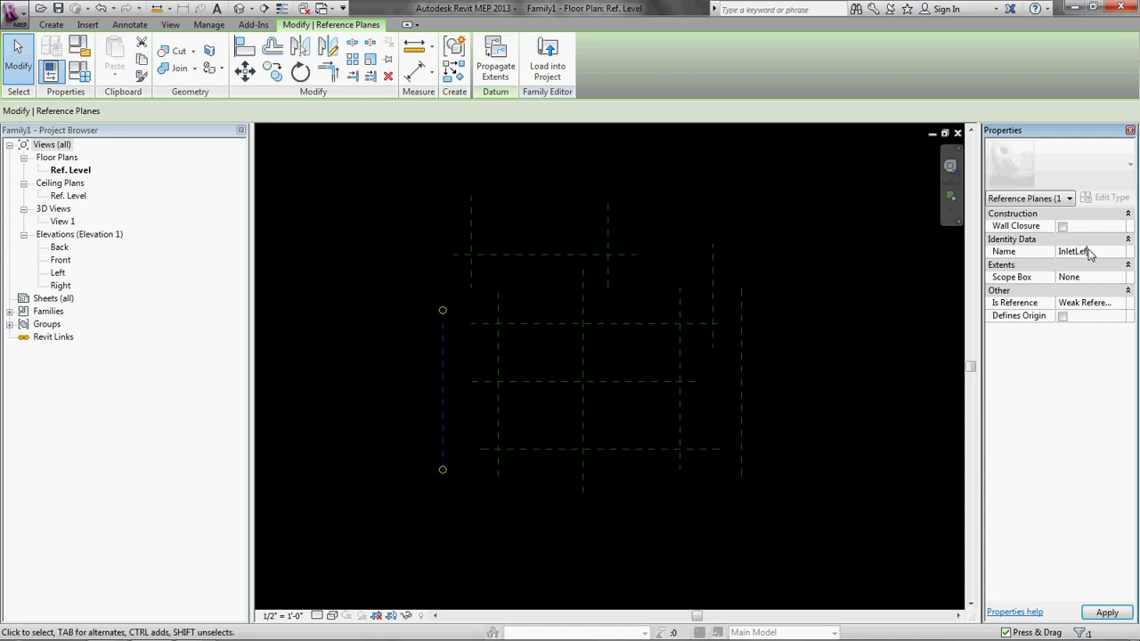
{"action": "type", "text": "t"}
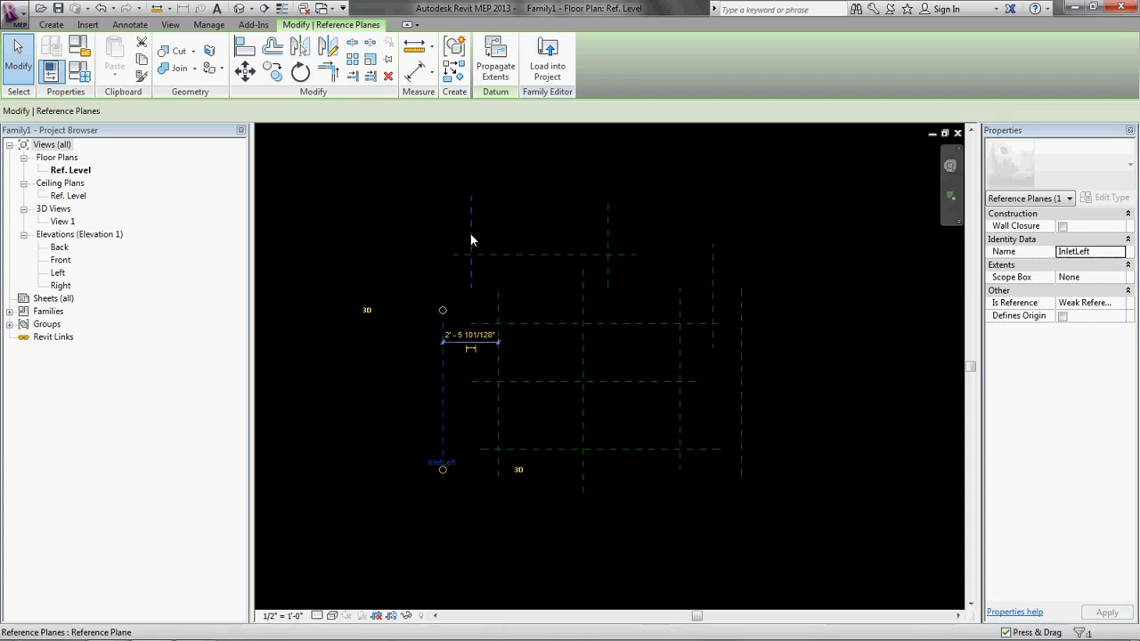
{"action": "left_click", "coordinate": [471, 239]}
{"action": "left_click", "coordinate": [1074, 253]}
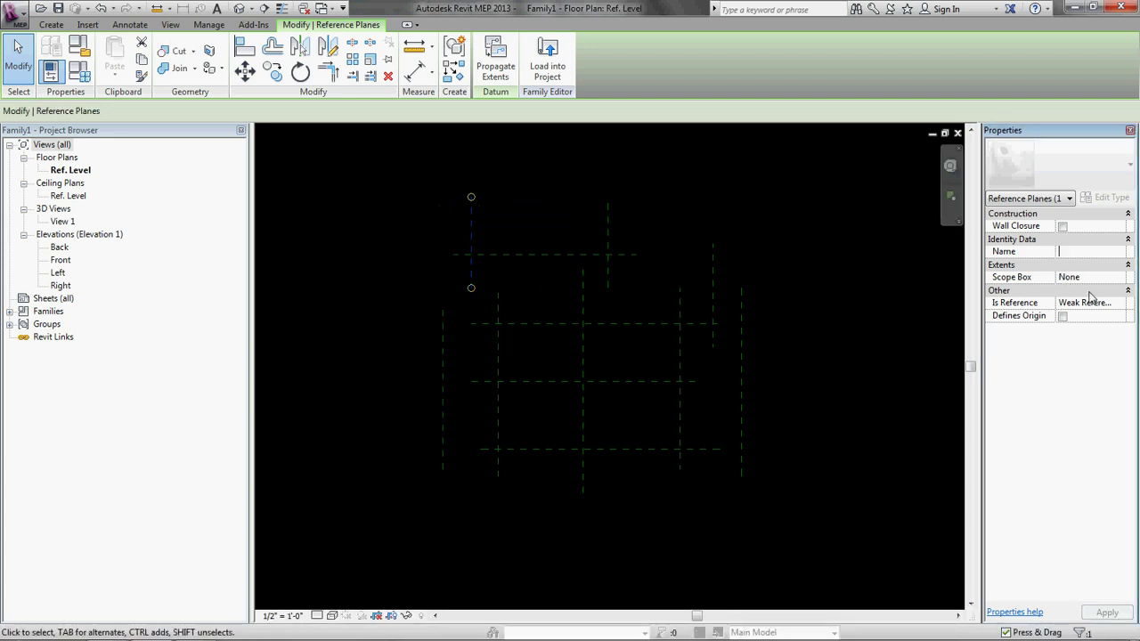
{"action": "type", "text": "Controlle"}
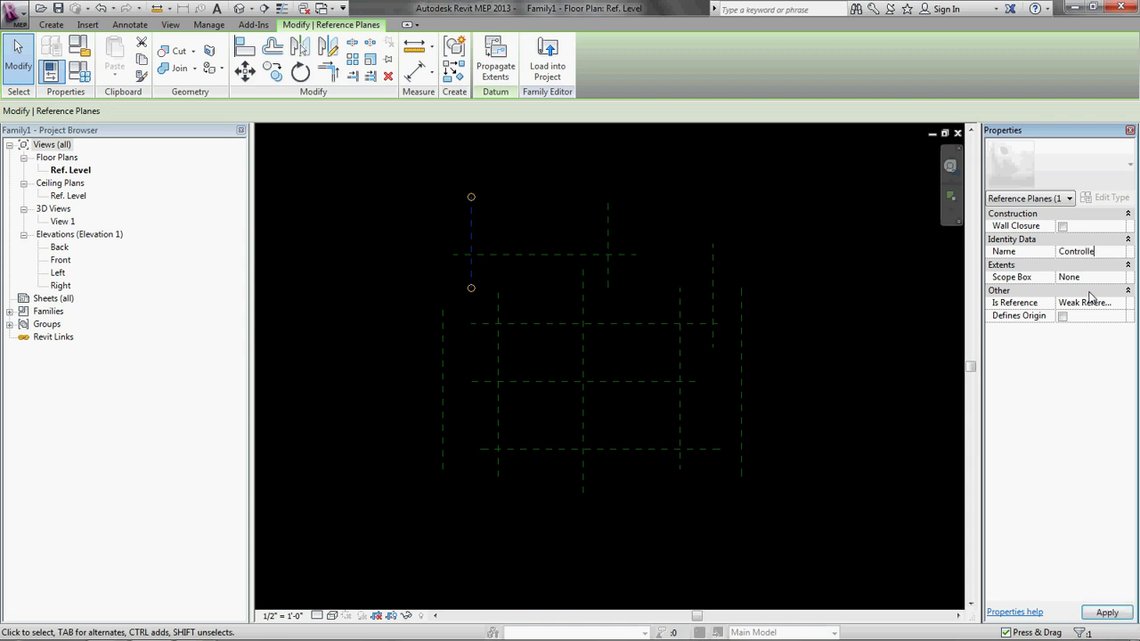
{"action": "type", "text": "rLeft"}
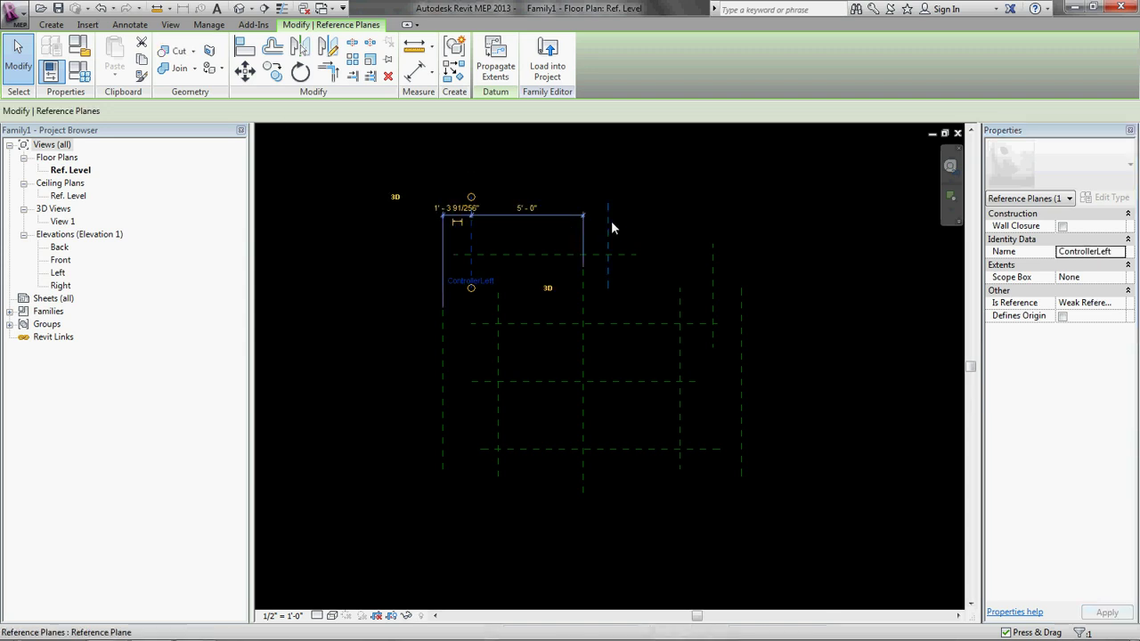
{"action": "key", "text": "Escape"}
Step: Name the other short plane 'Controller right' and the top horizontal plane ControllerBack
{"action": "left_click", "coordinate": [623, 234]}
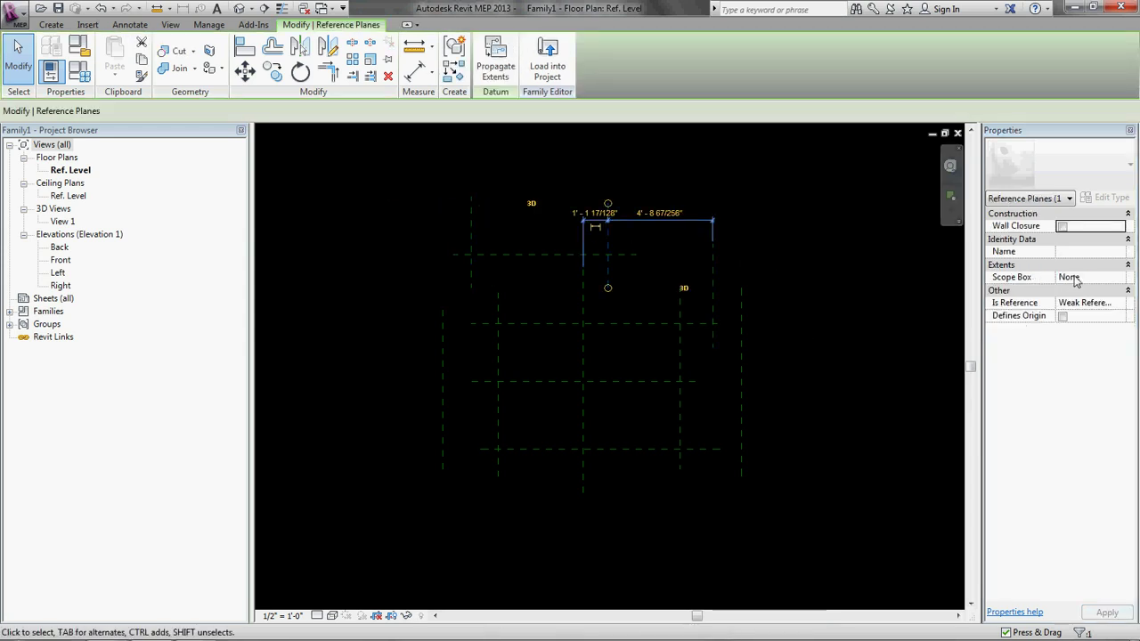
{"action": "left_click", "coordinate": [1076, 251]}
{"action": "type", "text": "Controller"}
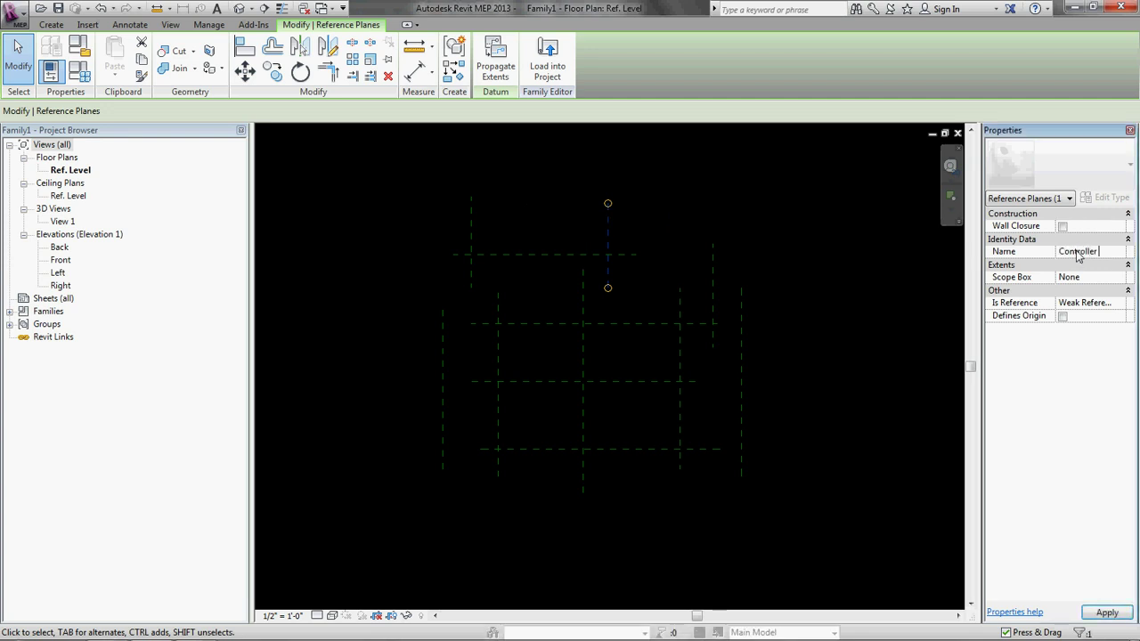
{"action": "type", "text": " right"}
{"action": "left_click", "coordinate": [549, 256]}
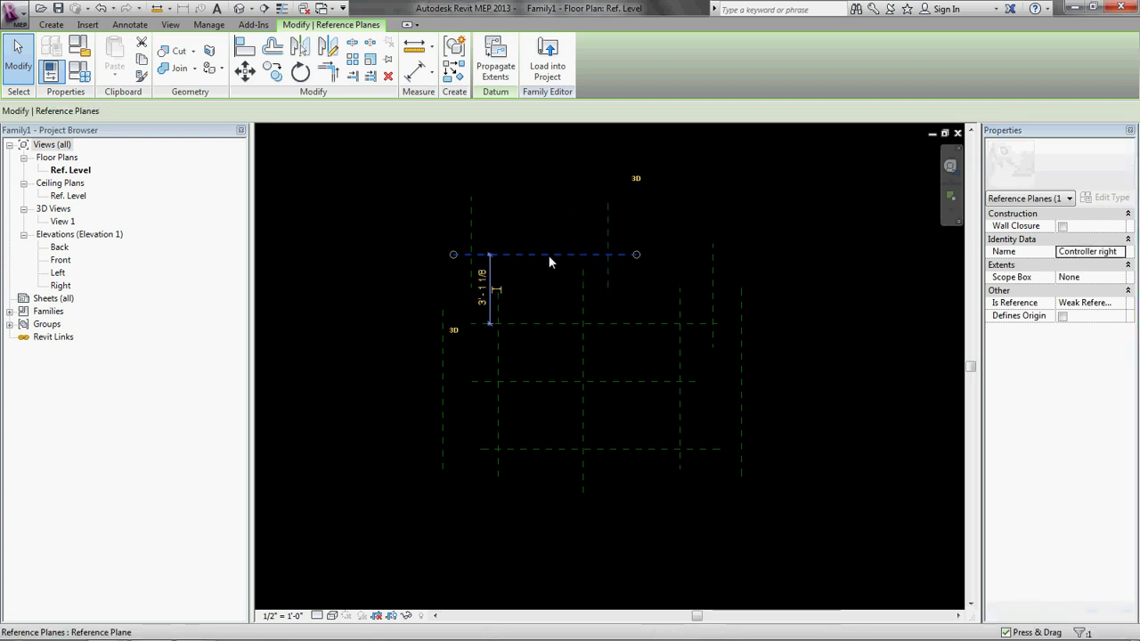
{"action": "left_click", "coordinate": [1086, 252]}
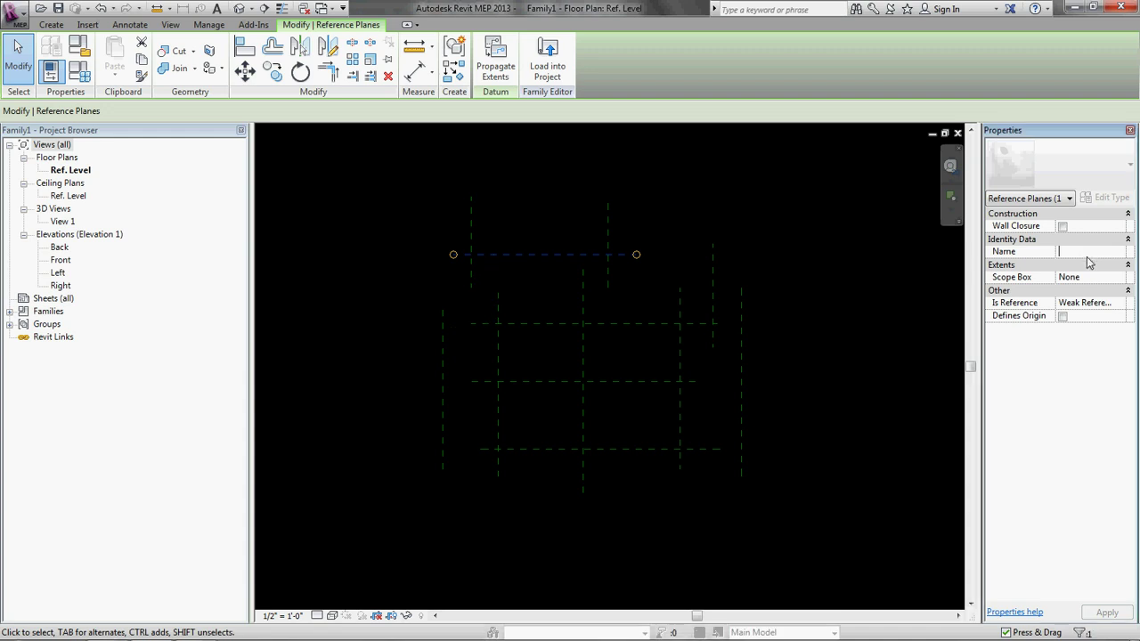
{"action": "type", "text": "Controller"}
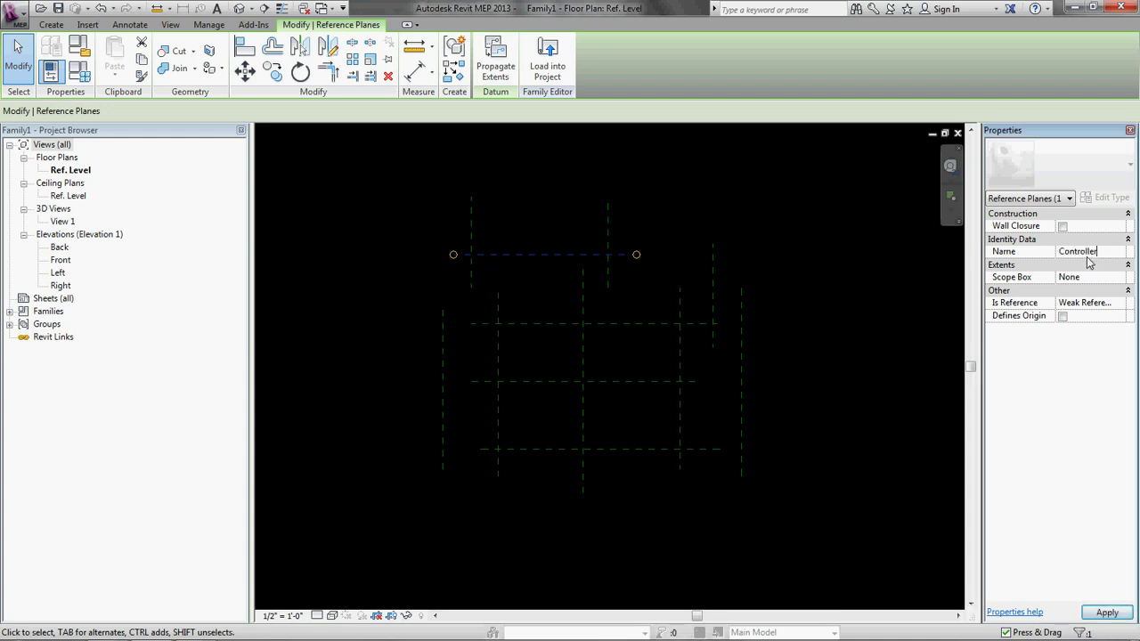
{"action": "type", "text": "Back"}
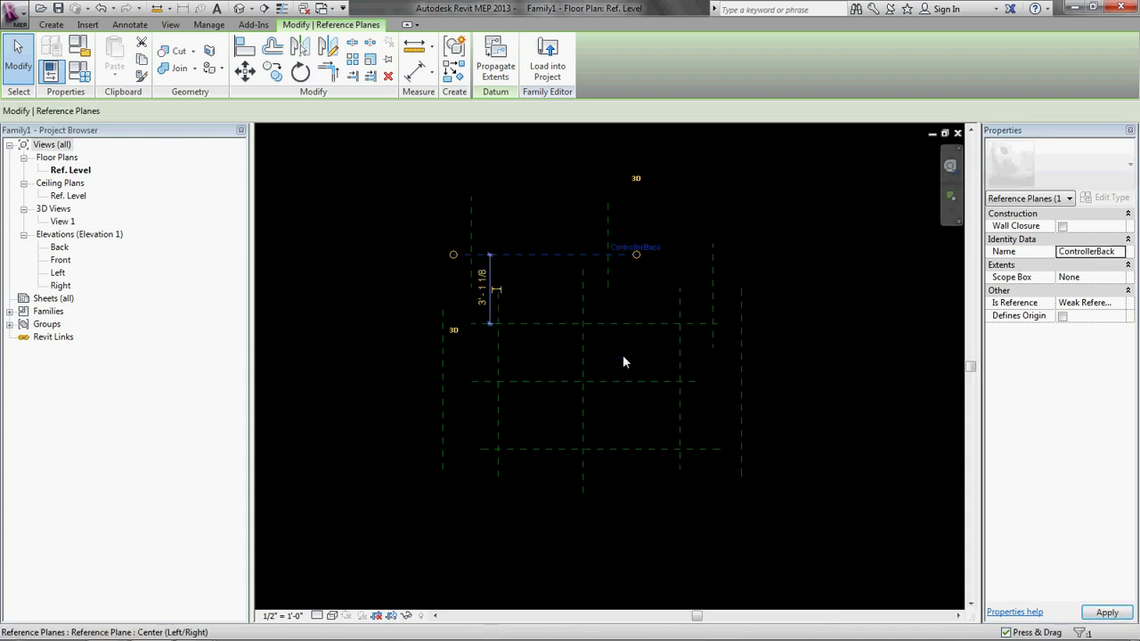
{"action": "left_click", "coordinate": [884, 409]}
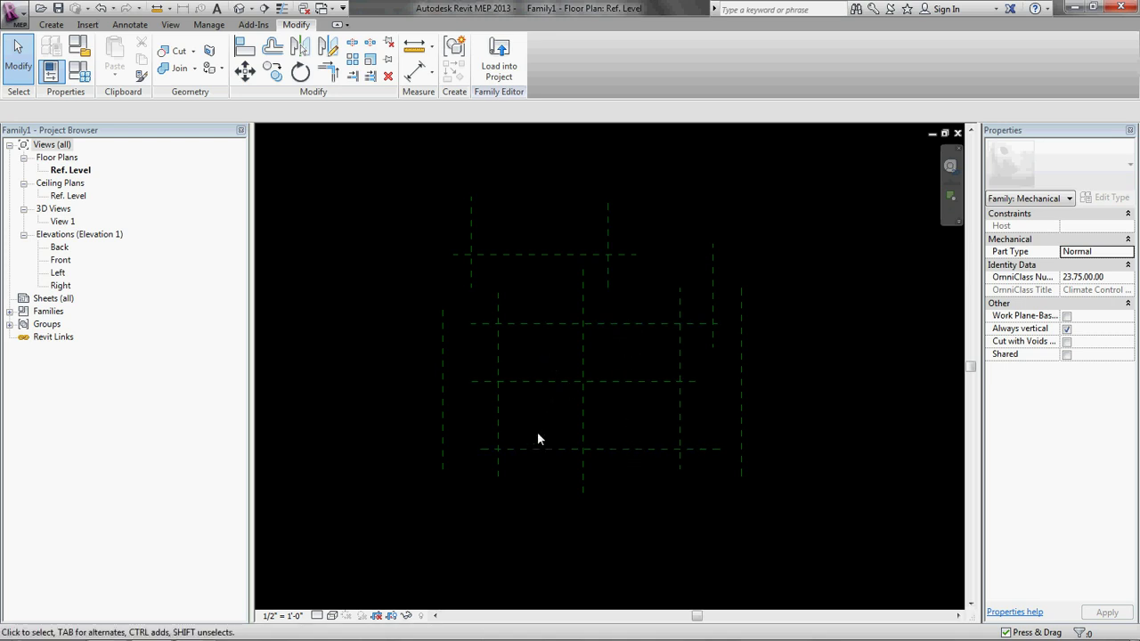
{"action": "left_click", "coordinate": [584, 372]}
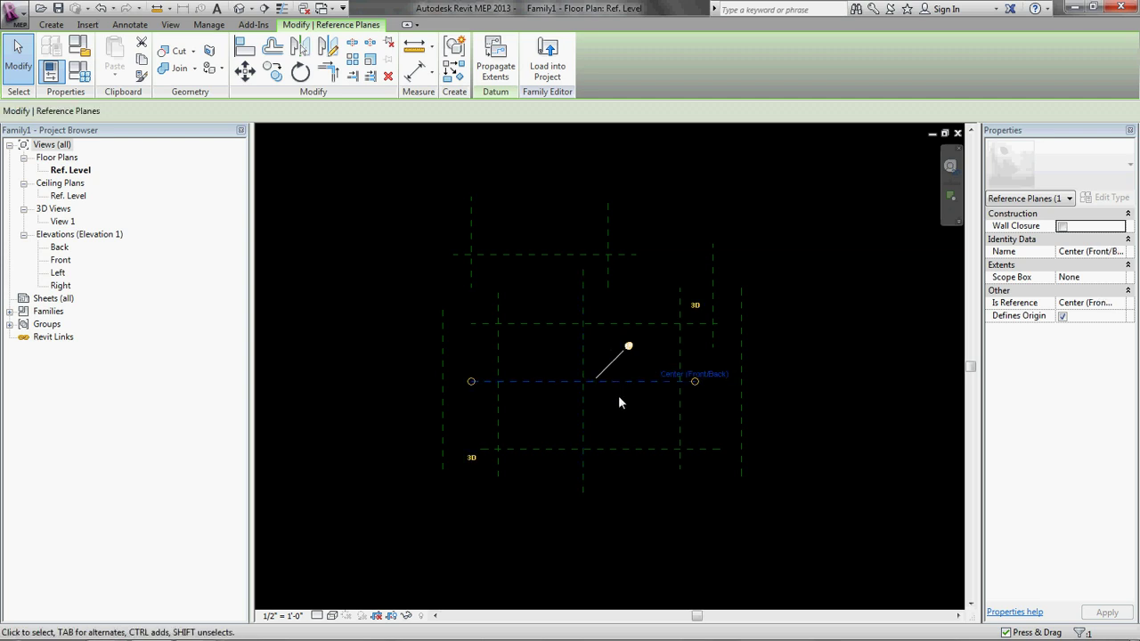
{"action": "left_click", "coordinate": [584, 365]}
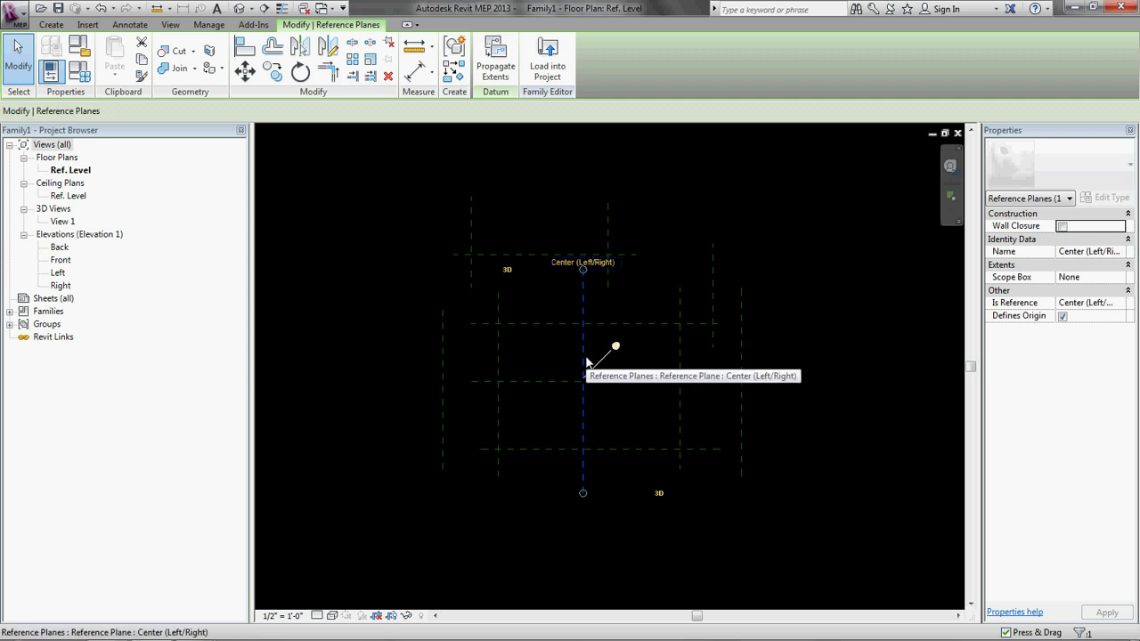
{"action": "key", "text": "Escape"}
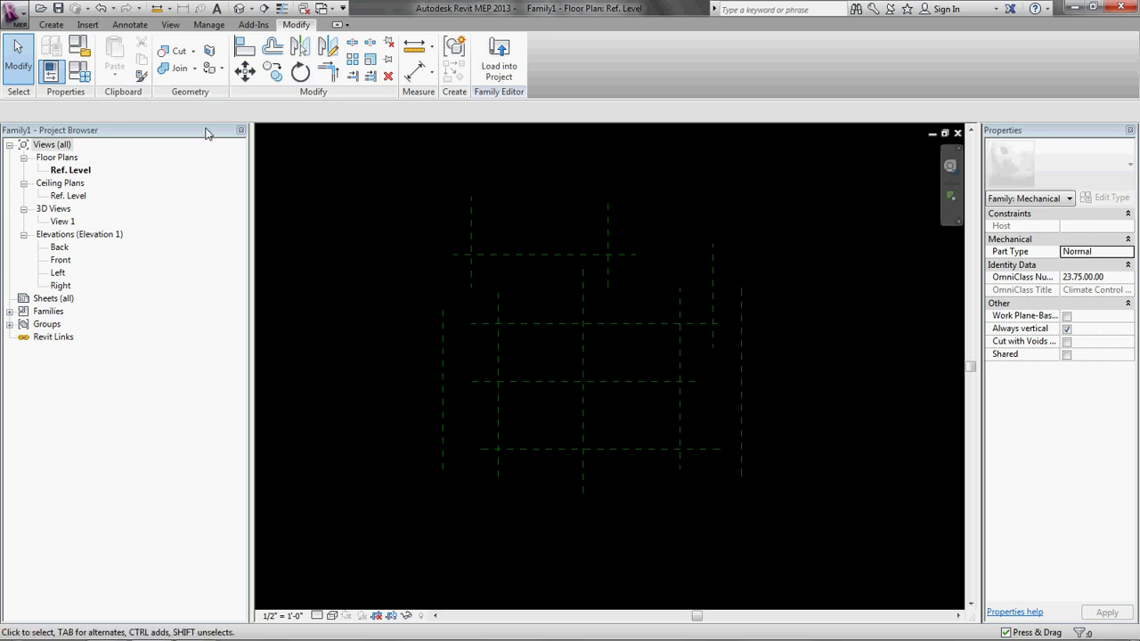
{"action": "left_click", "coordinate": [52, 26]}
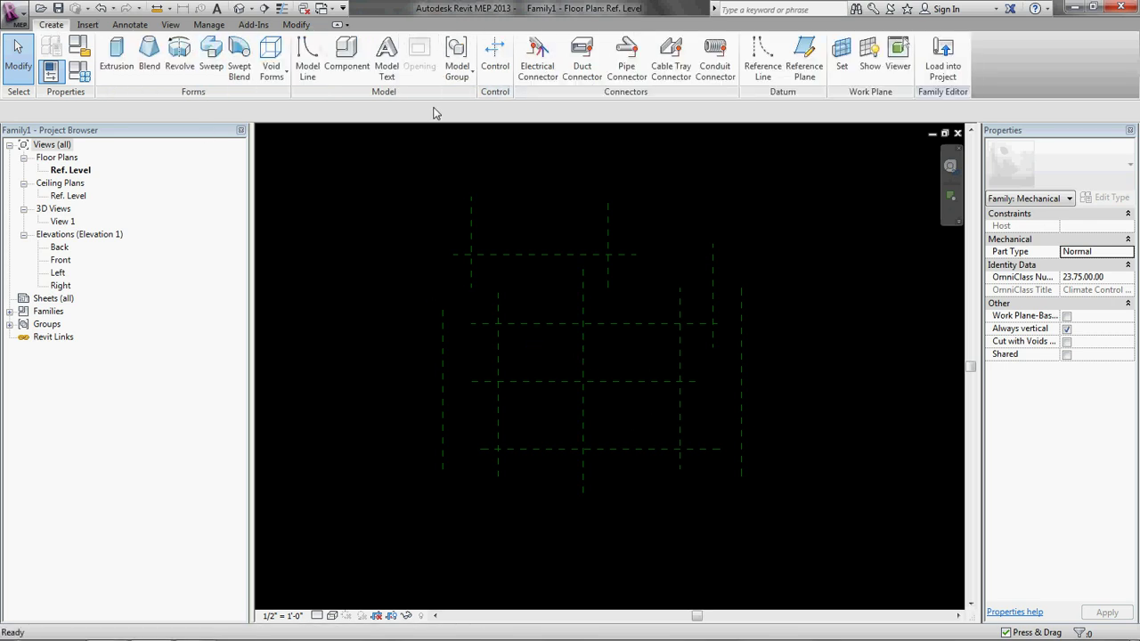
Step: Add an EQ aligned dimension chain across MainBoxBack, Center and MainBoxFront planes
{"action": "left_click", "coordinate": [87, 25]}
{"action": "left_click", "coordinate": [131, 26]}
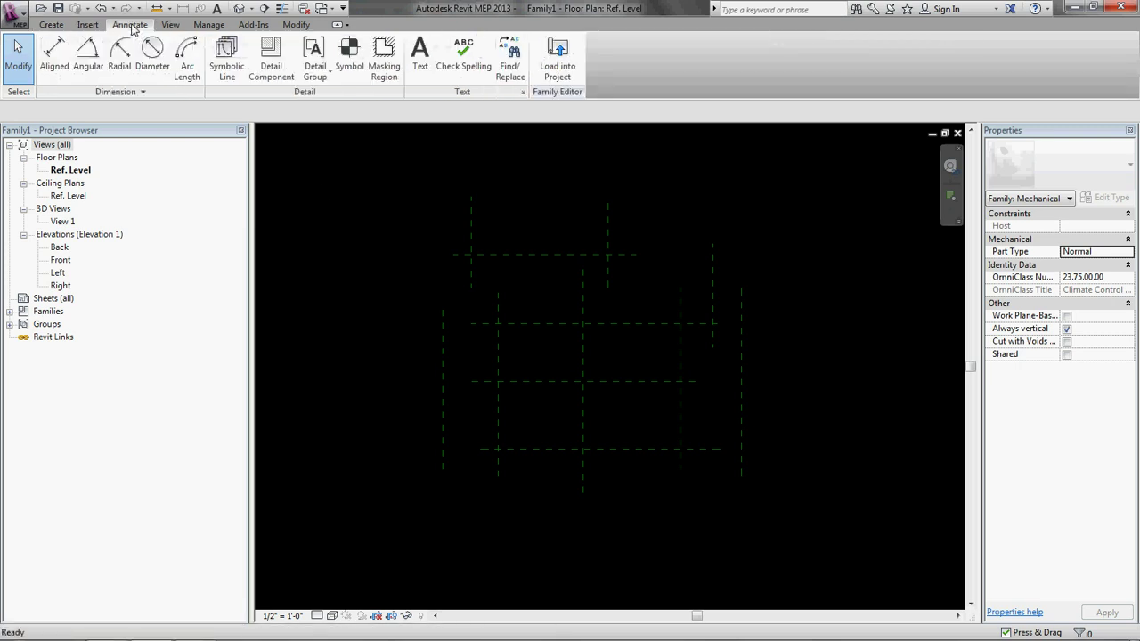
{"action": "left_click", "coordinate": [51, 55]}
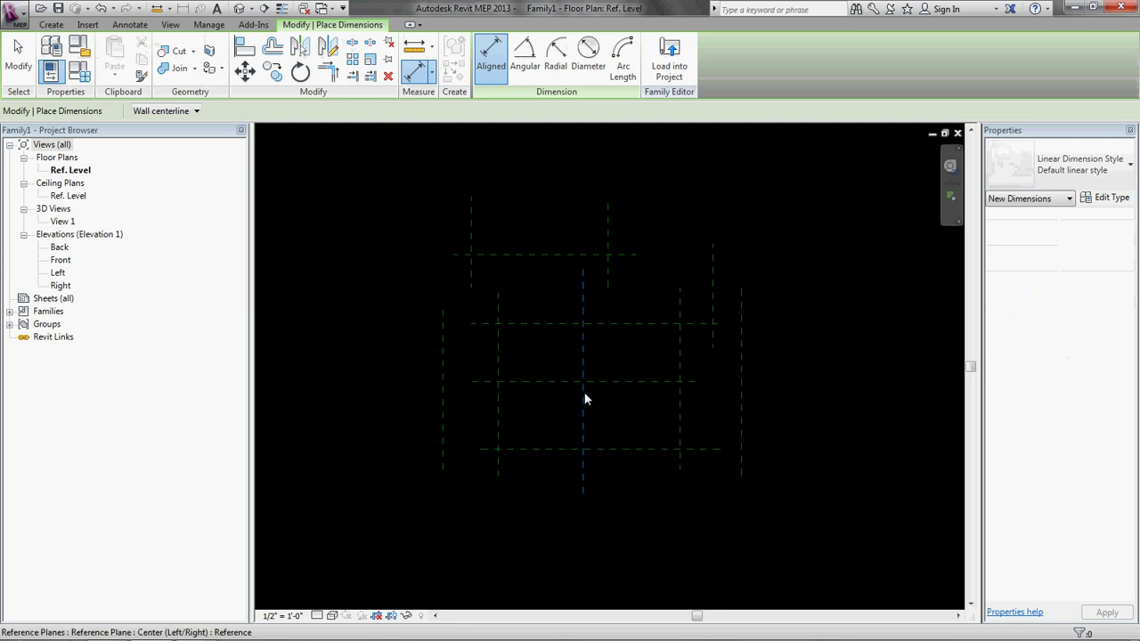
{"action": "scroll", "coordinate": [615, 351], "scroll_direction": "up", "scroll_amount": 1}
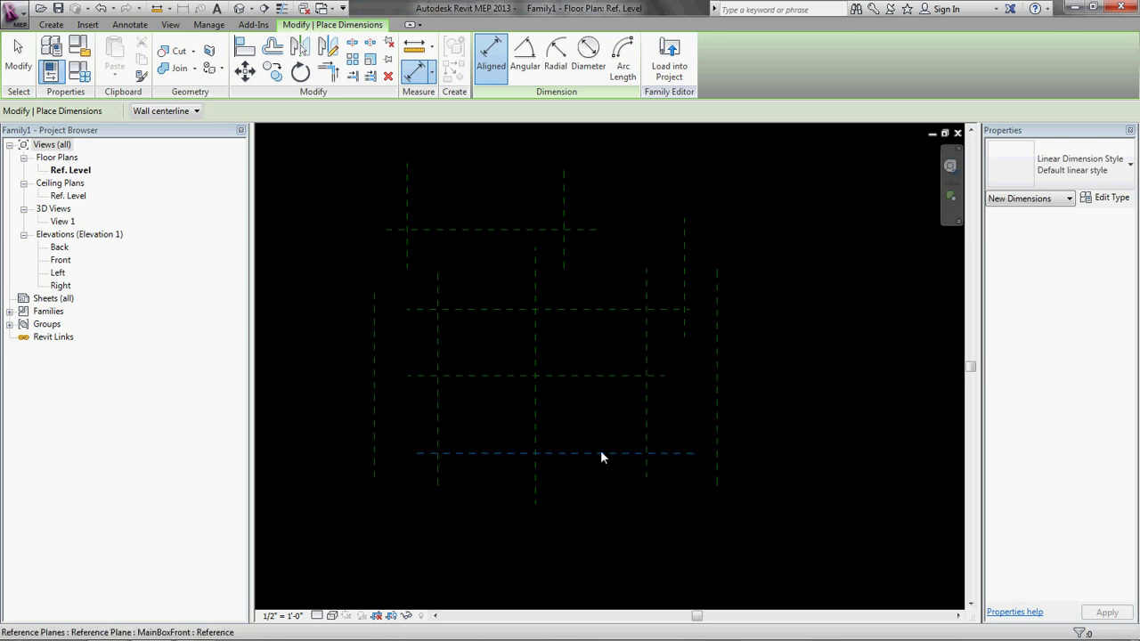
{"action": "left_click", "coordinate": [608, 309]}
{"action": "left_click", "coordinate": [612, 375]}
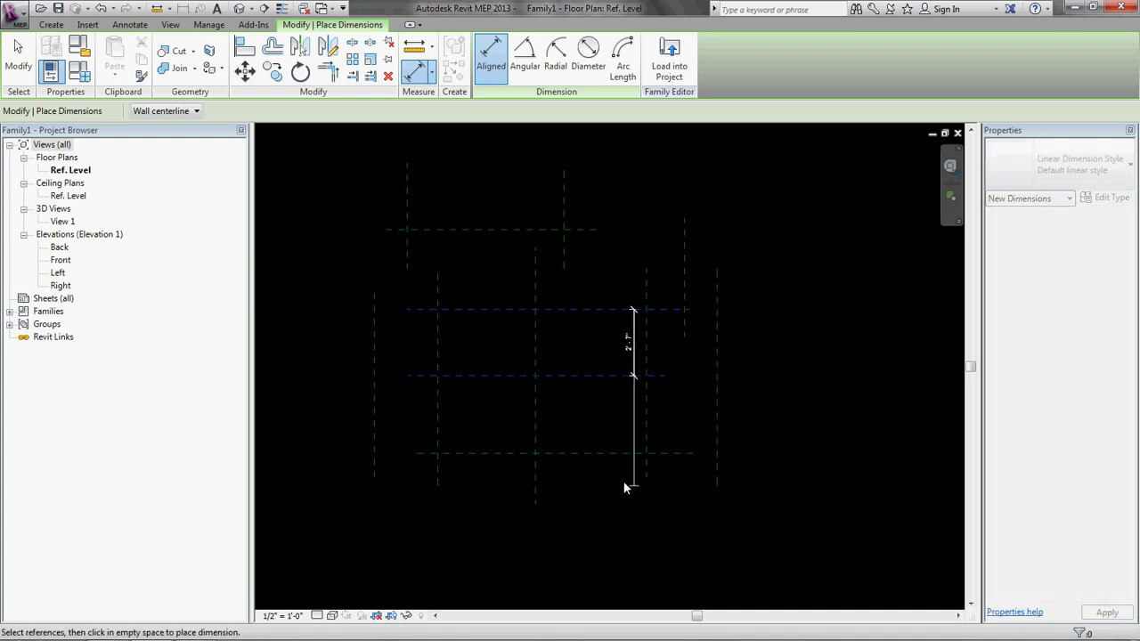
{"action": "left_click", "coordinate": [612, 454]}
{"action": "scroll", "coordinate": [530, 415], "scroll_direction": "down", "scroll_amount": 2}
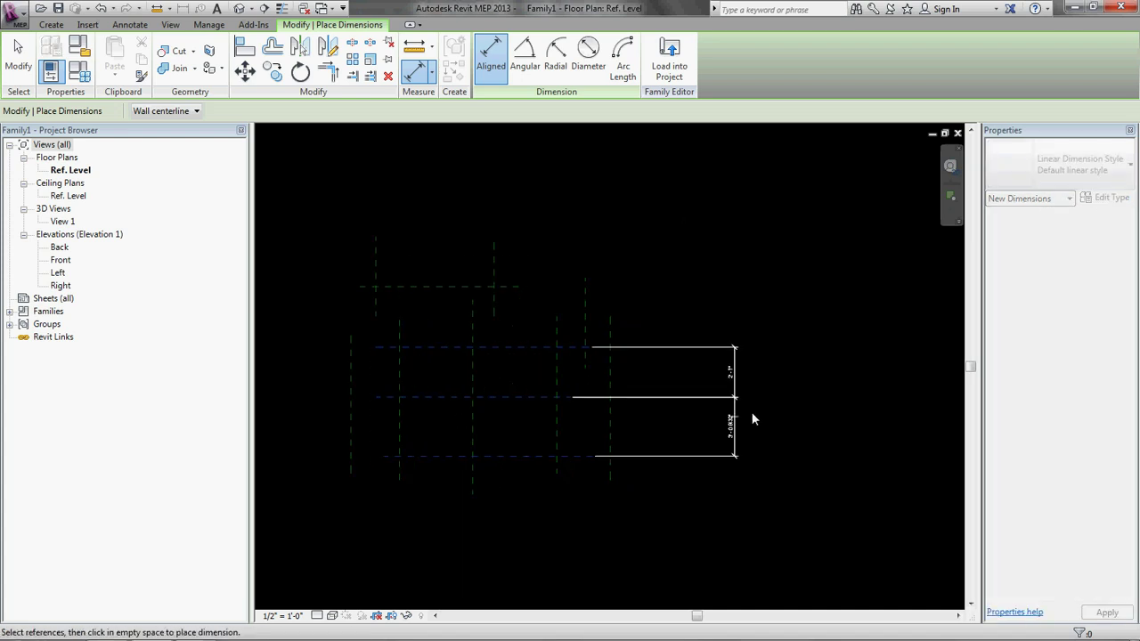
{"action": "left_click", "coordinate": [781, 423]}
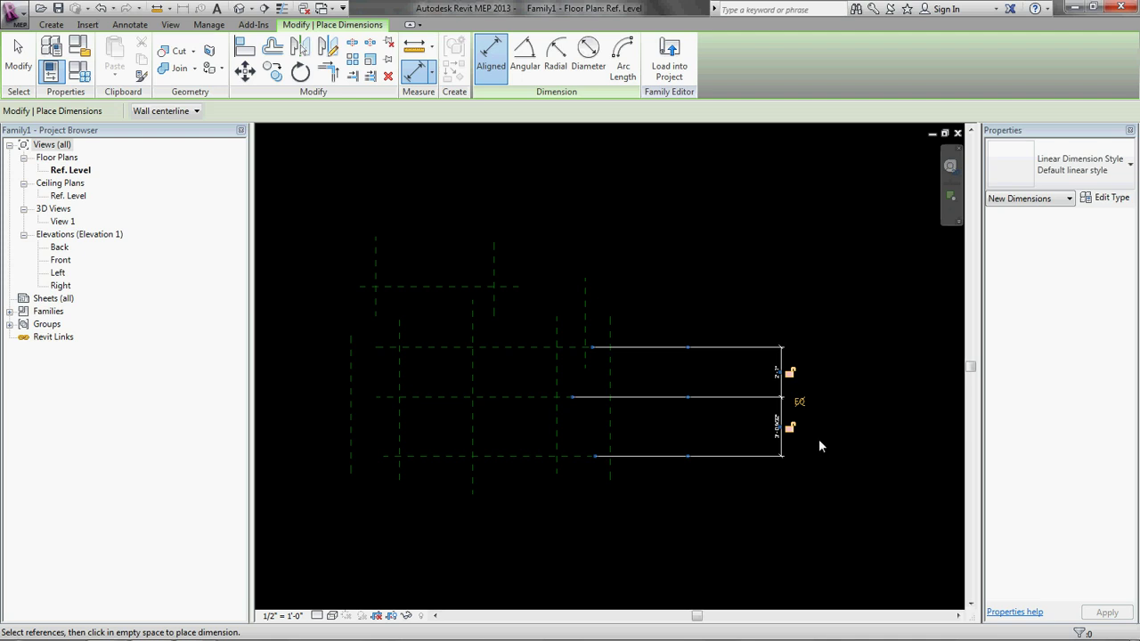
{"action": "scroll", "coordinate": [826, 422], "scroll_direction": "up", "scroll_amount": 2}
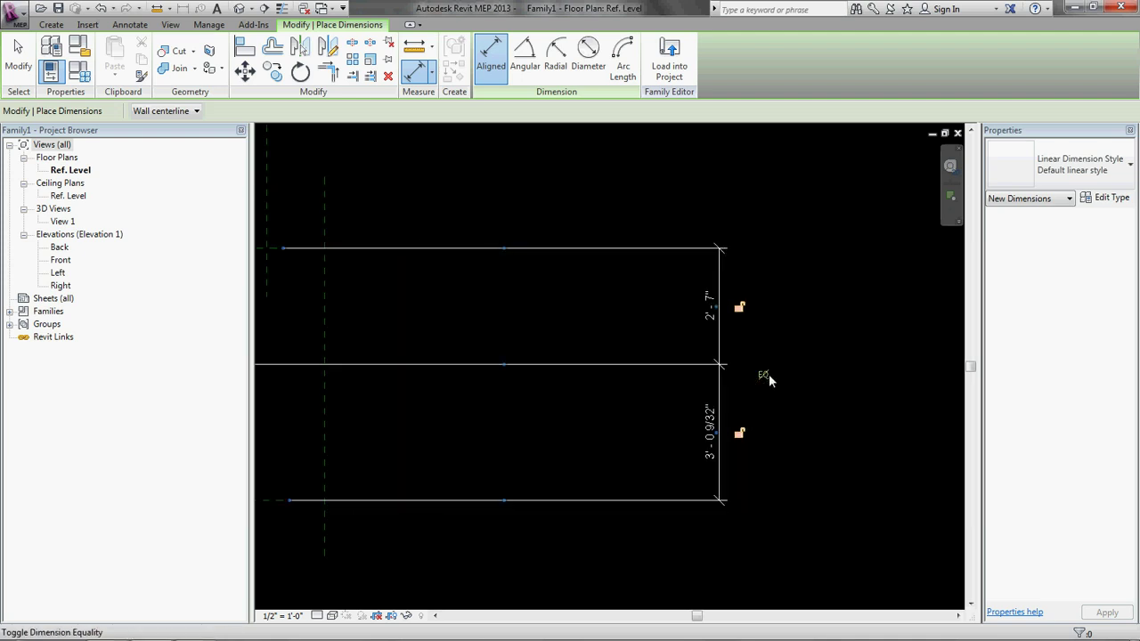
{"action": "scroll", "coordinate": [770, 381], "scroll_direction": "down", "scroll_amount": 1}
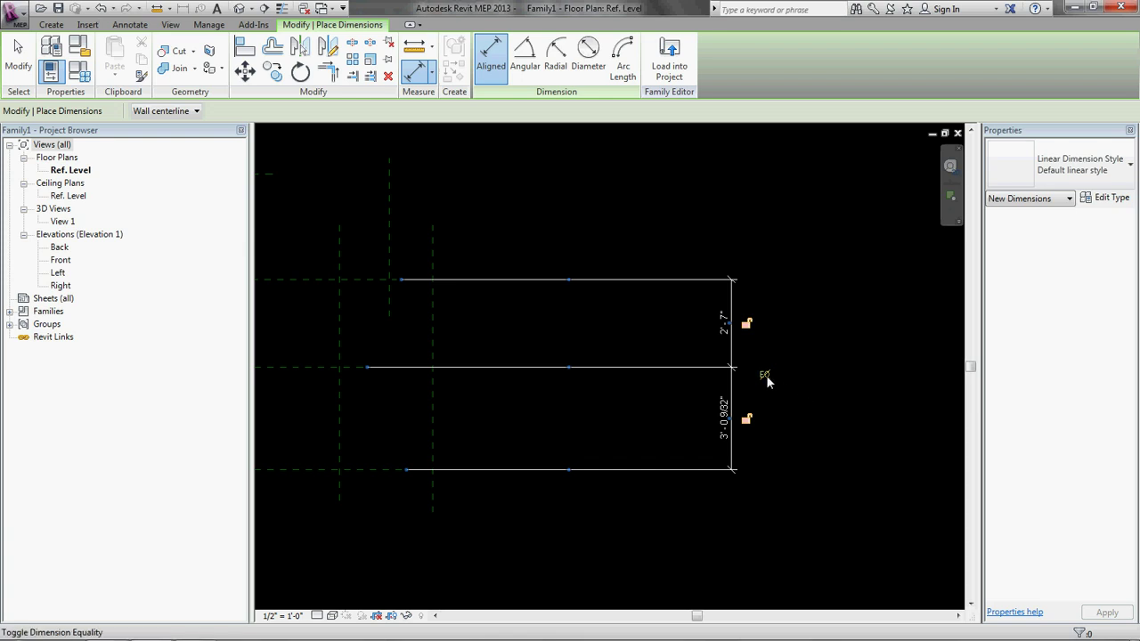
{"action": "left_click", "coordinate": [764, 377]}
{"action": "scroll", "coordinate": [762, 379], "scroll_direction": "down", "scroll_amount": 2}
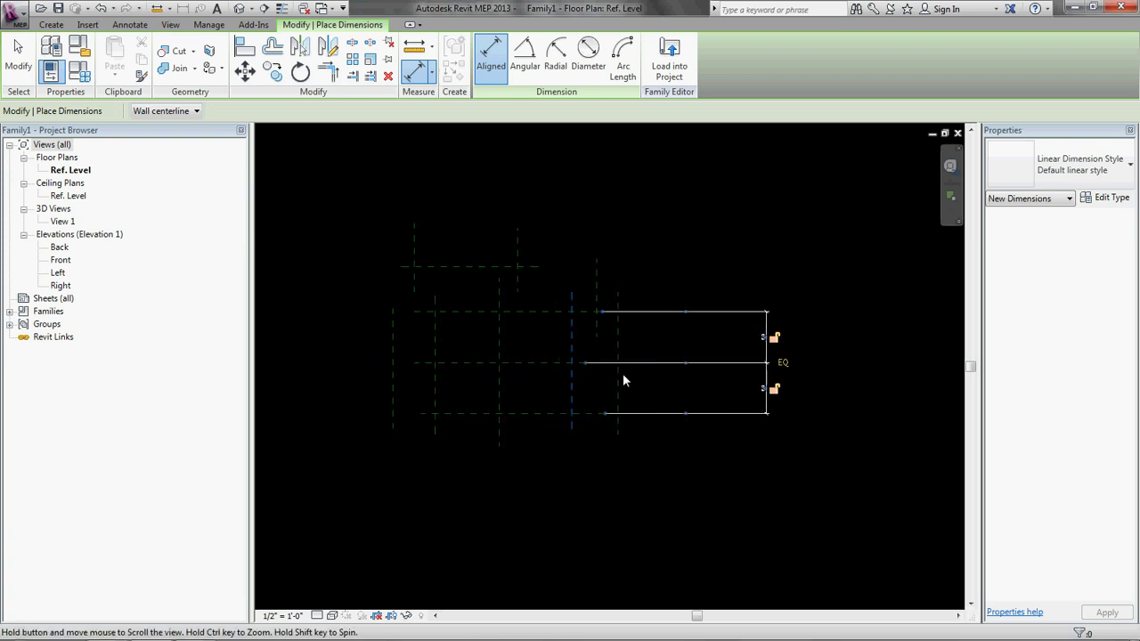
{"action": "scroll", "coordinate": [636, 381], "scroll_direction": "up", "scroll_amount": 2}
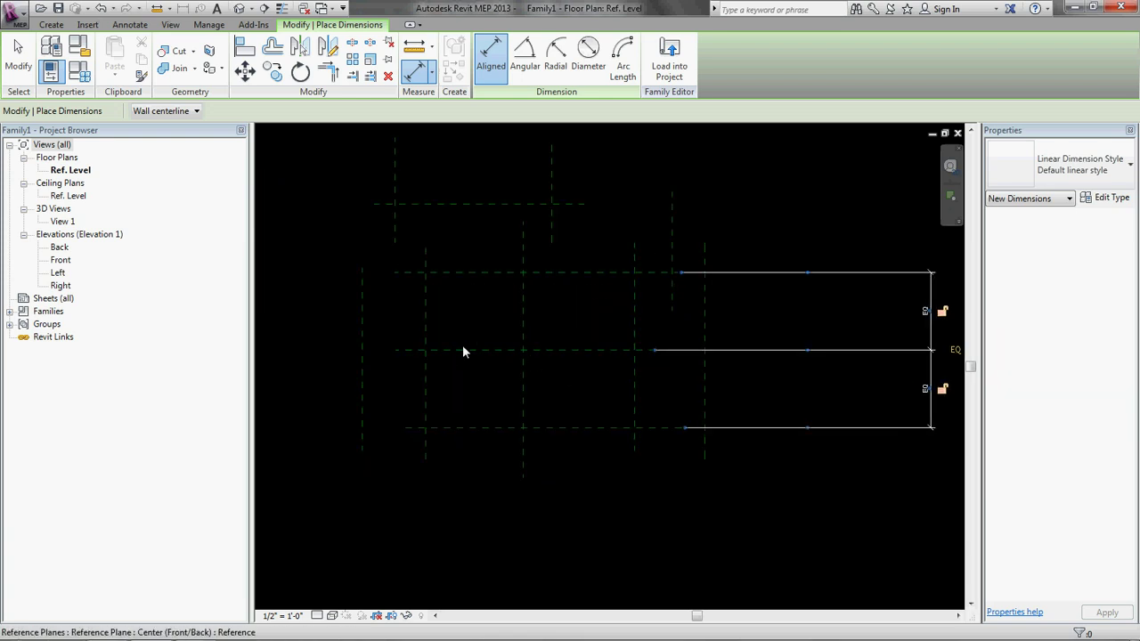
Step: Add an EQ dimension chain across the three lower vertical planes
{"action": "left_click", "coordinate": [425, 333]}
{"action": "left_click", "coordinate": [522, 310]}
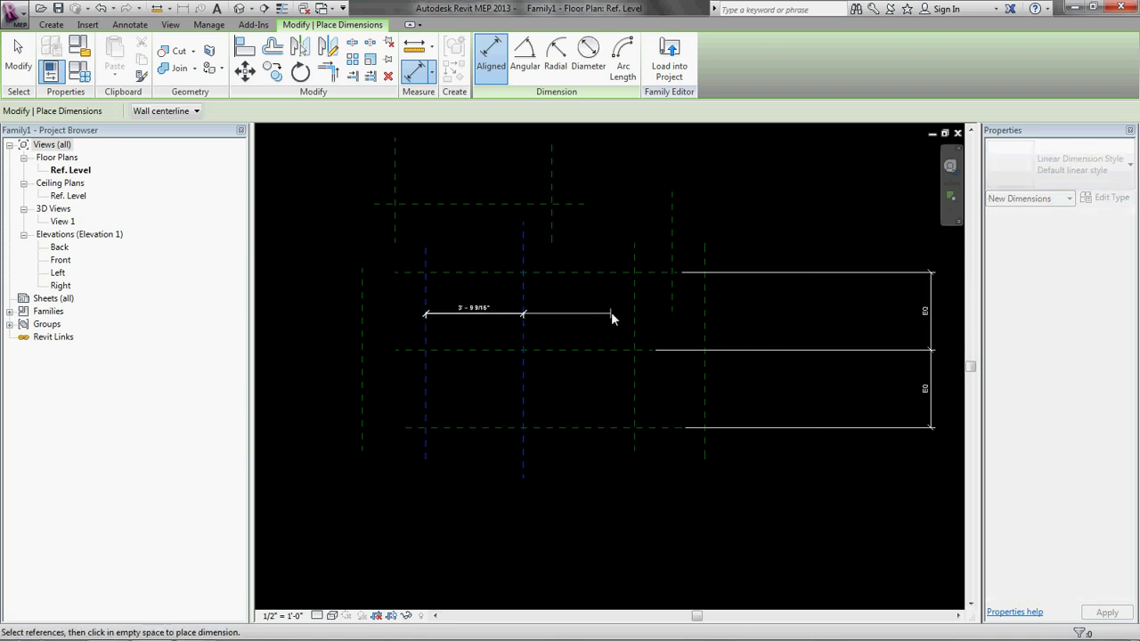
{"action": "left_click", "coordinate": [632, 311]}
{"action": "scroll", "coordinate": [600, 259], "scroll_direction": "down", "scroll_amount": 2}
{"action": "left_click", "coordinate": [592, 443]}
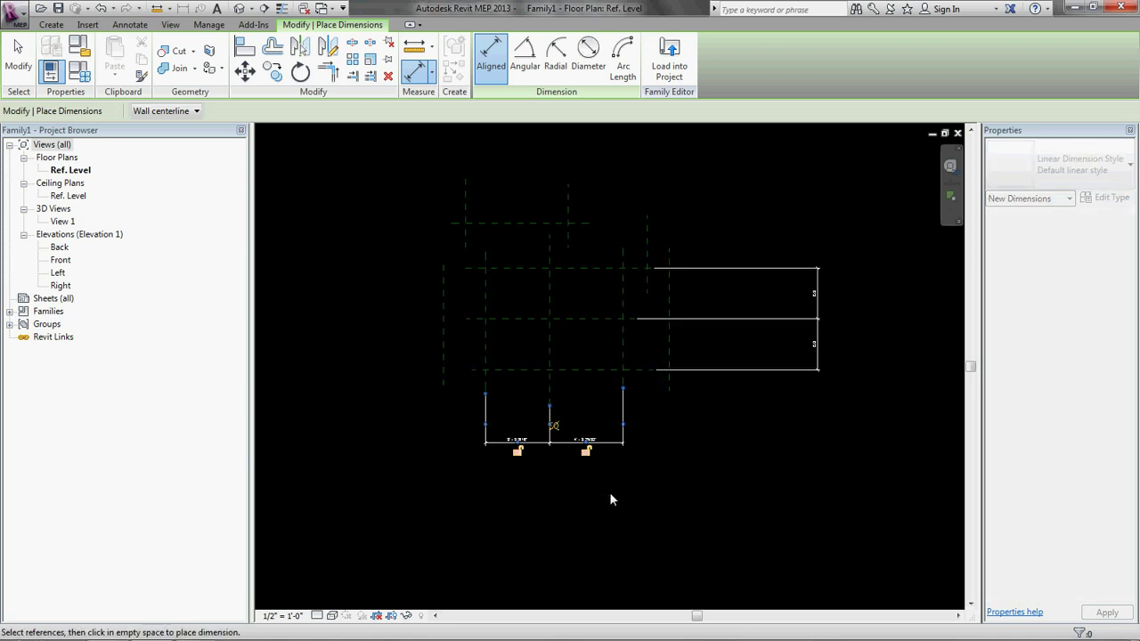
{"action": "left_click", "coordinate": [561, 433]}
{"action": "scroll", "coordinate": [634, 398], "scroll_direction": "up", "scroll_amount": 2}
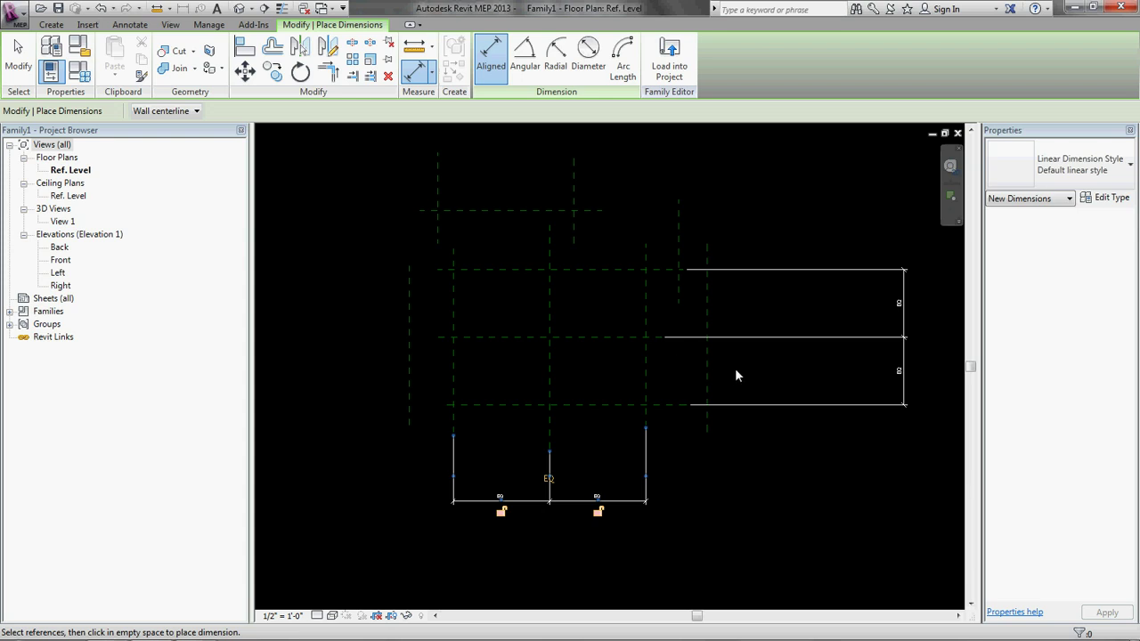
Step: Place an overall aligned dimension between the top and bottom horizontal planes, right of the EQ chain
{"action": "left_click", "coordinate": [593, 404]}
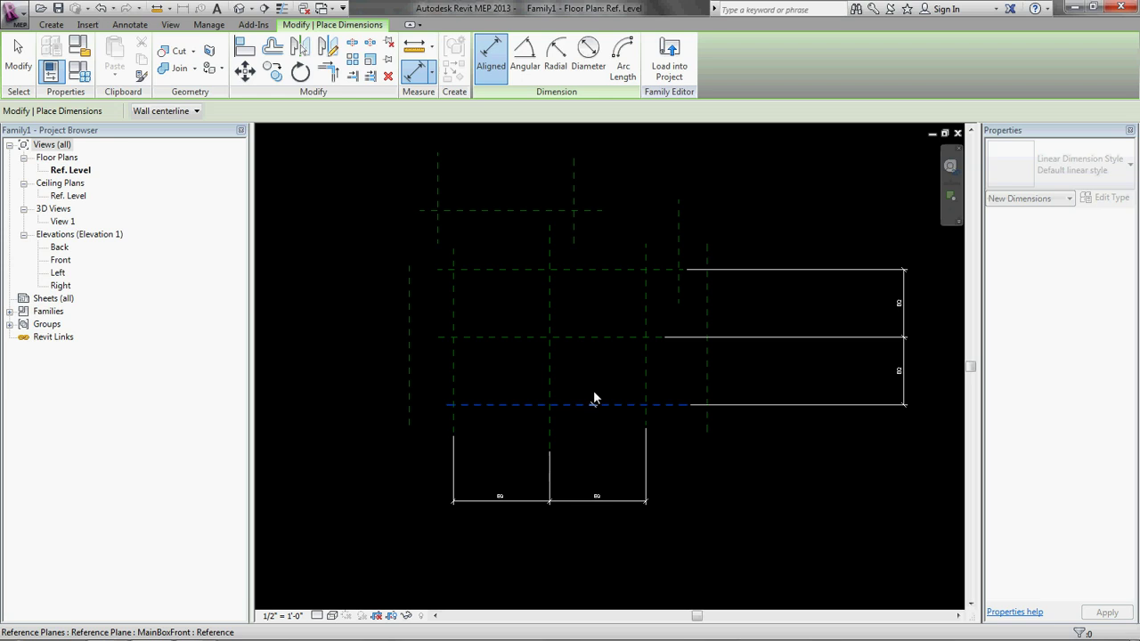
{"action": "left_click", "coordinate": [608, 269]}
{"action": "scroll", "coordinate": [645, 275], "scroll_direction": "down", "scroll_amount": 2}
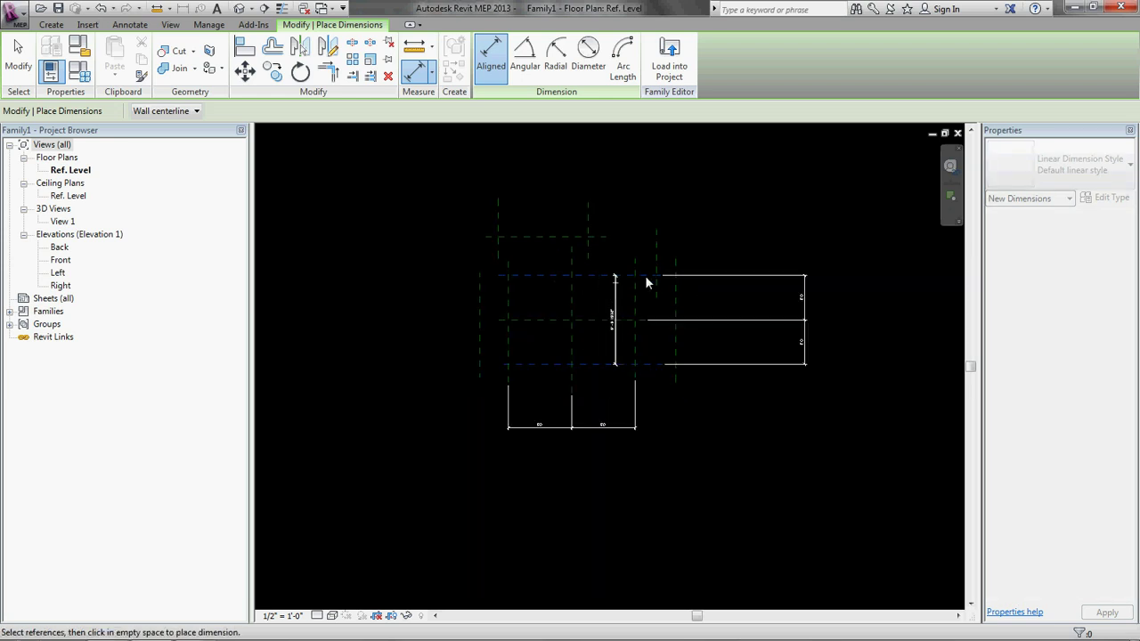
{"action": "scroll", "coordinate": [516, 300], "scroll_direction": "up", "scroll_amount": 3}
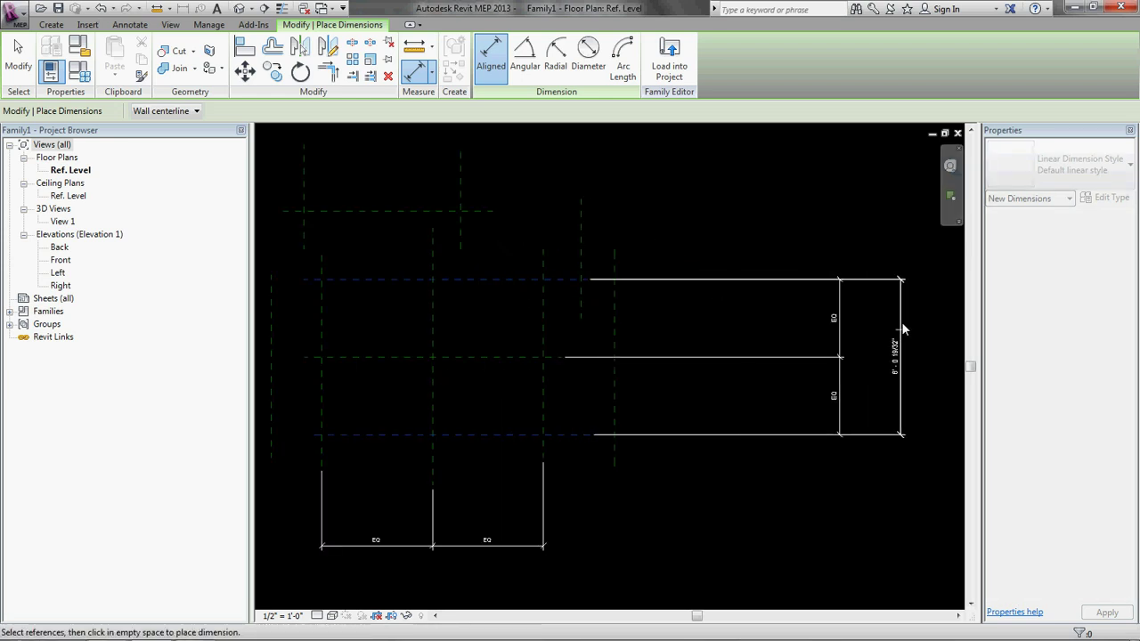
{"action": "left_click", "coordinate": [904, 326]}
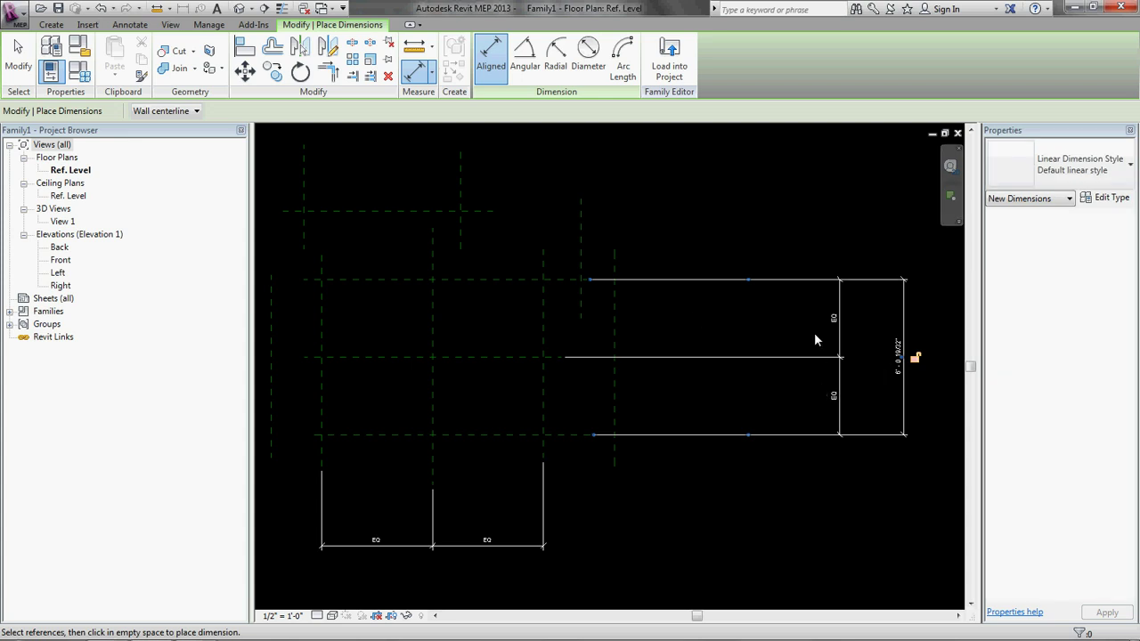
{"action": "key", "text": "Escape"}
{"action": "key", "text": "Escape"}
Step: Label the overall dimension with a new type parameter named BoxWidth
{"action": "left_click", "coordinate": [895, 360]}
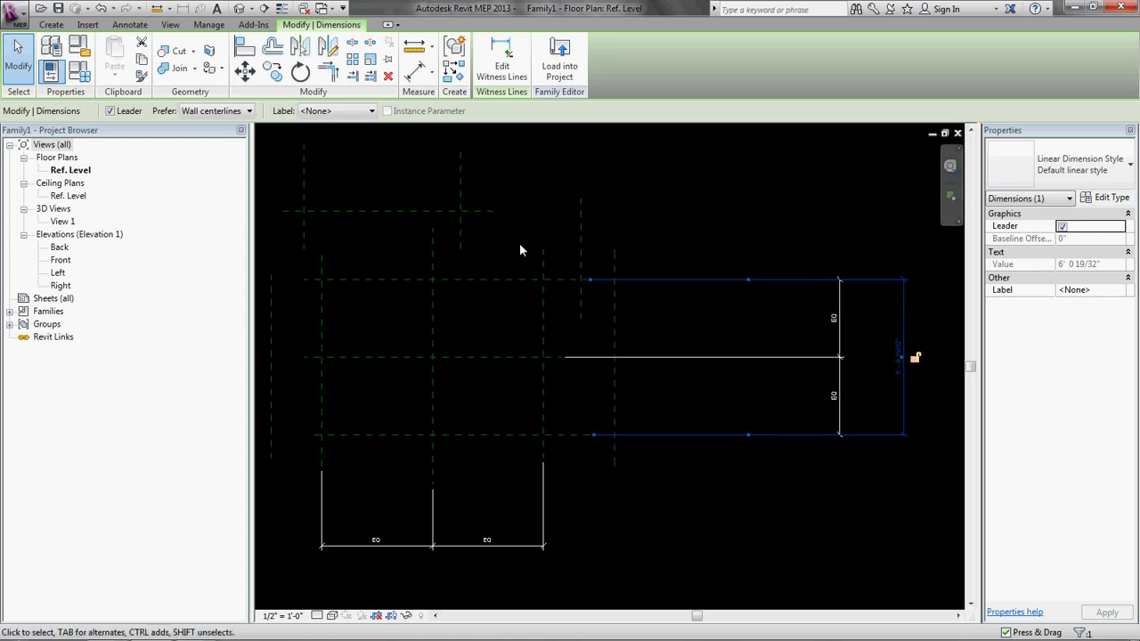
{"action": "left_click", "coordinate": [355, 114]}
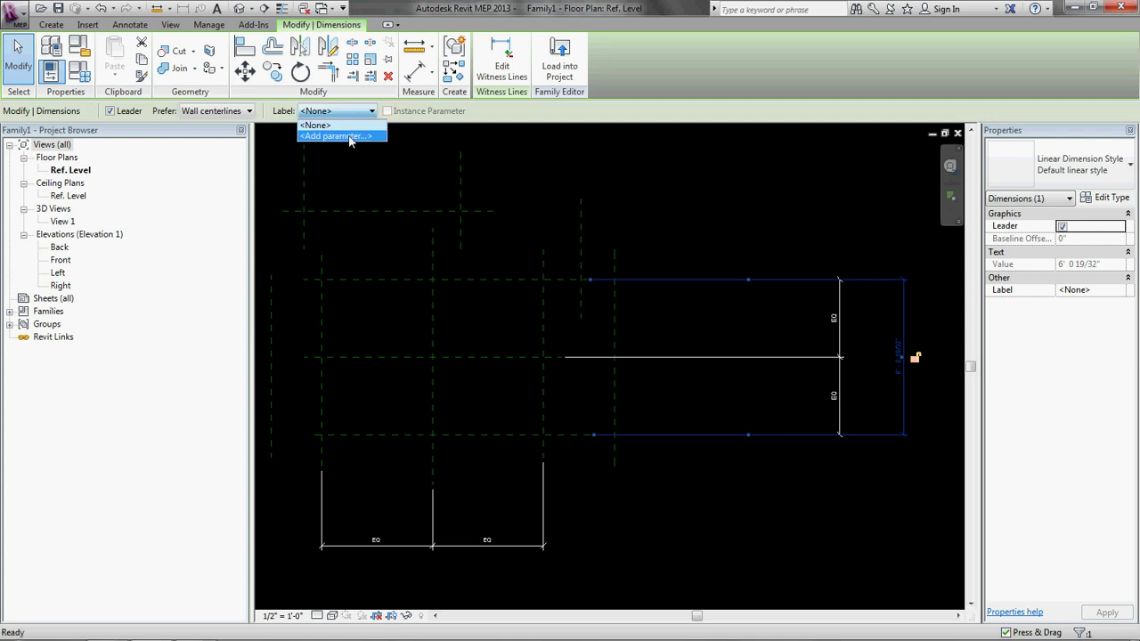
{"action": "left_click", "coordinate": [349, 137]}
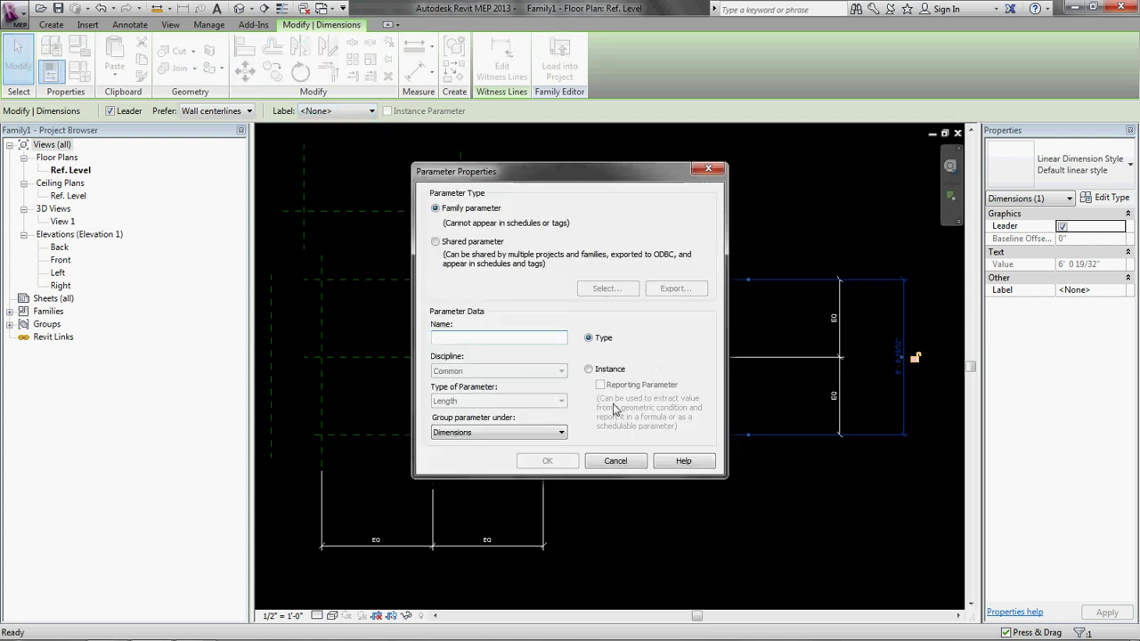
{"action": "type", "text": "BoxWidth"}
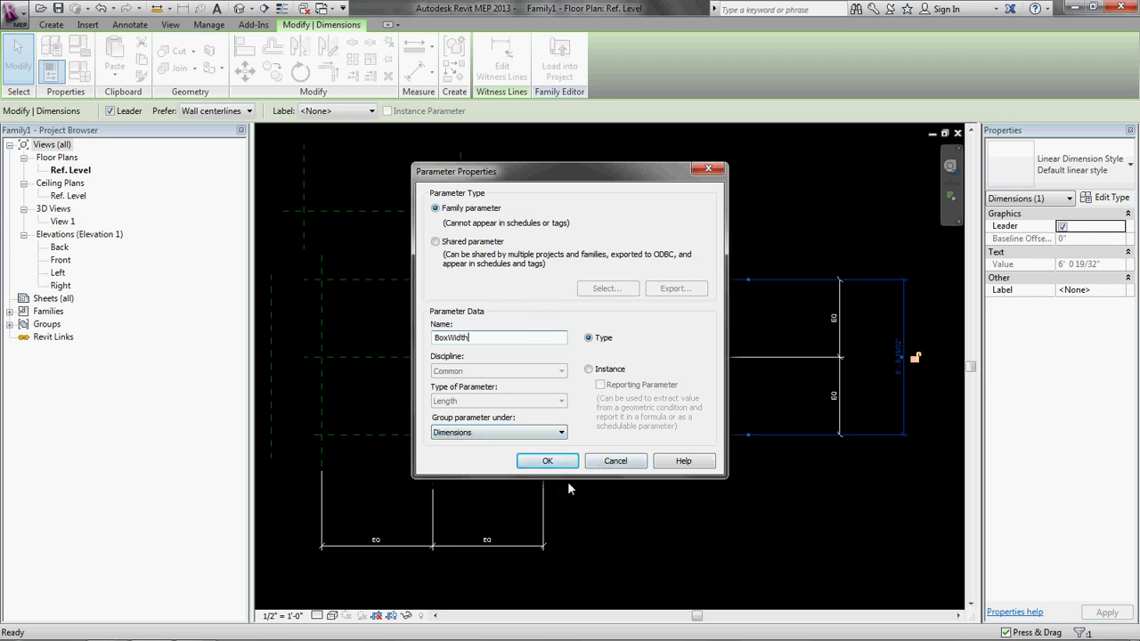
{"action": "left_click", "coordinate": [547, 460]}
{"action": "key", "text": "Escape"}
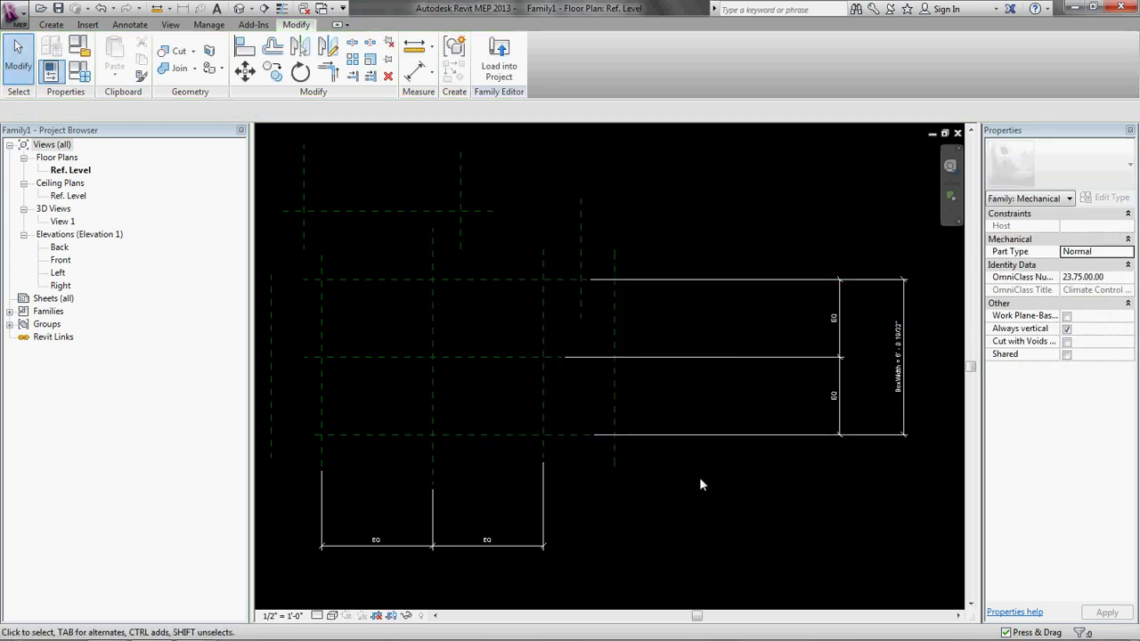
Step: Place an overall aligned dimension across the outer left and right vertical planes
{"action": "key", "text": "d"}
{"action": "key", "text": "i"}
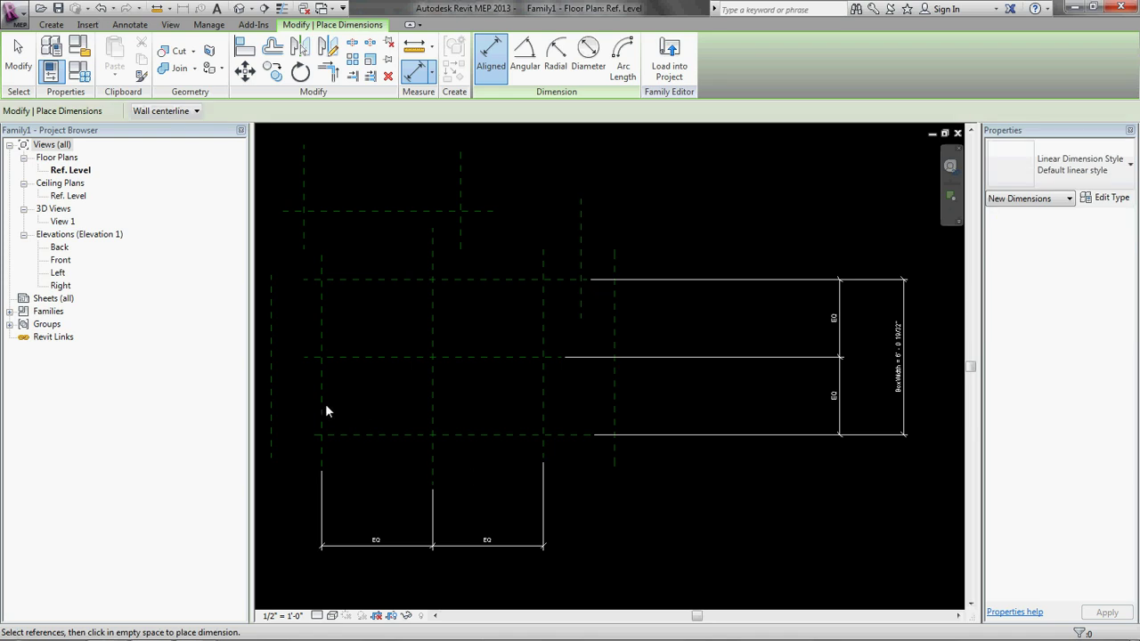
{"action": "left_click", "coordinate": [323, 405]}
{"action": "left_click", "coordinate": [541, 395]}
{"action": "left_click", "coordinate": [545, 370]}
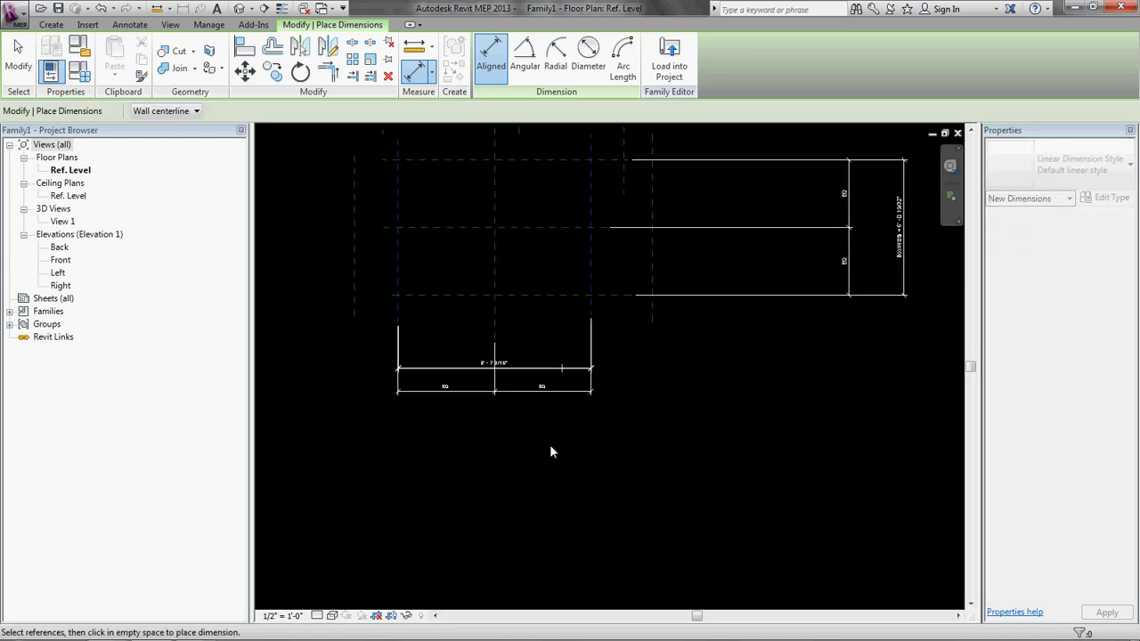
{"action": "left_click", "coordinate": [551, 447]}
{"action": "key", "text": "Escape"}
{"action": "key", "text": "Escape"}
Step: Label that overall dimension with a new type parameter named BoxLength
{"action": "left_click", "coordinate": [503, 434]}
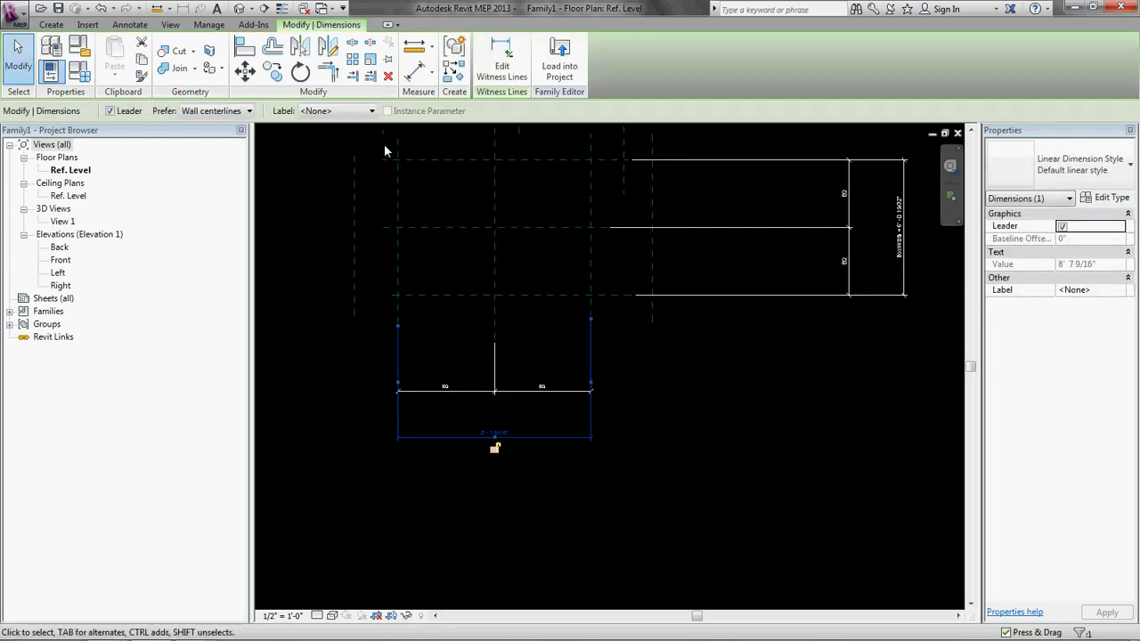
{"action": "left_click", "coordinate": [356, 111]}
{"action": "left_click", "coordinate": [349, 131]}
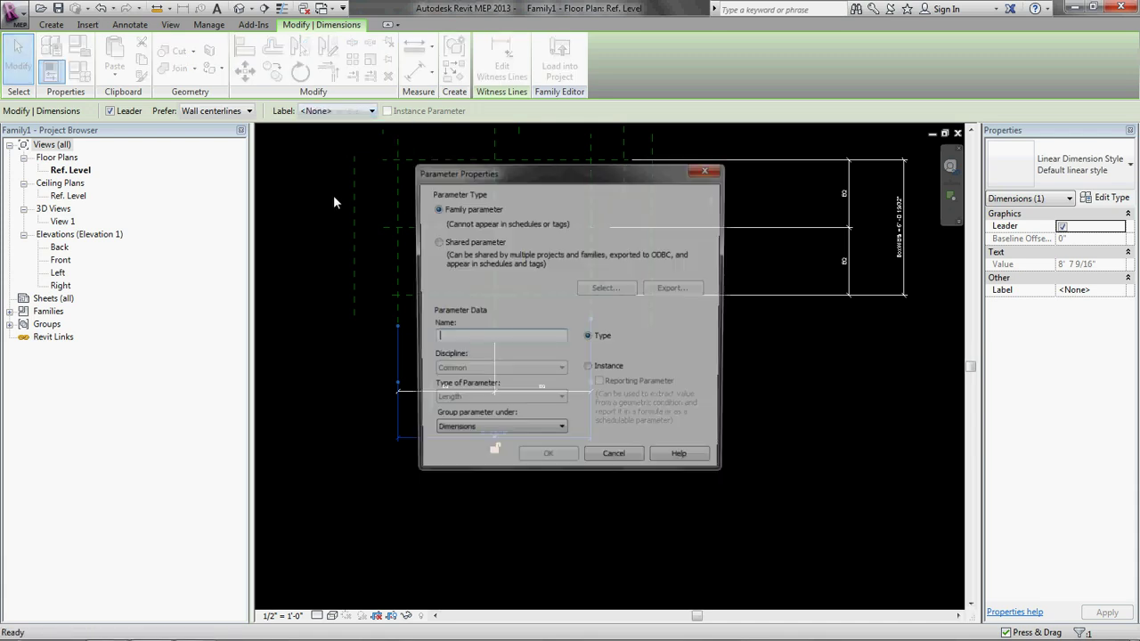
{"action": "type", "text": "BoxLen"}
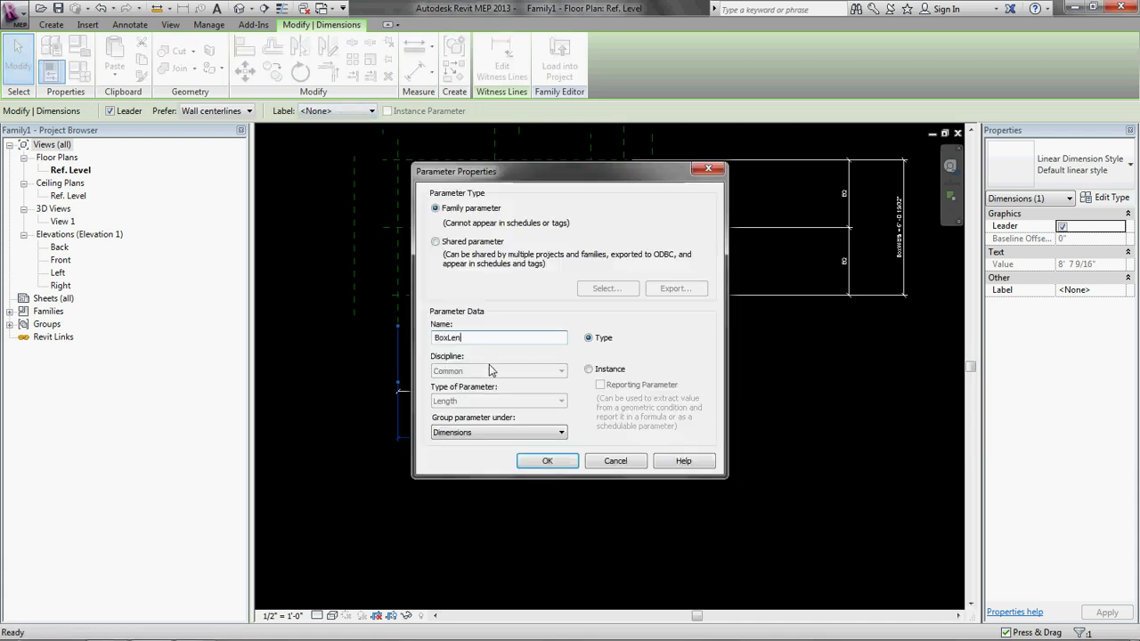
{"action": "type", "text": "gth"}
{"action": "left_click", "coordinate": [544, 461]}
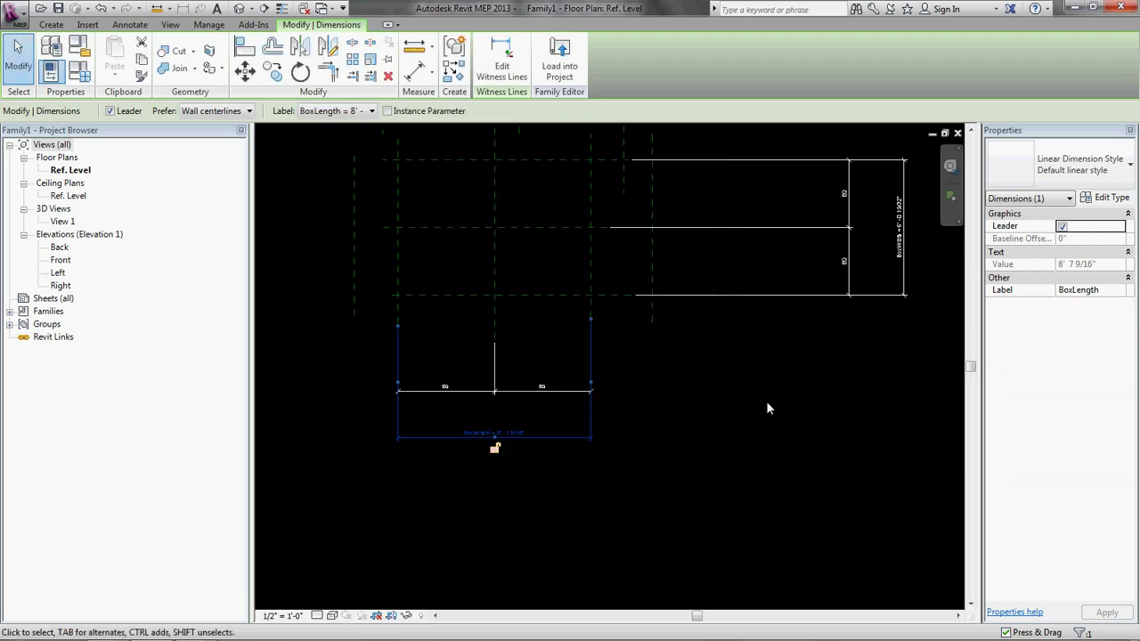
{"action": "left_click", "coordinate": [736, 459]}
Step: Add a 2'-9" dimension across the coil's left and right planes
{"action": "middle_click_drag", "start_coordinate": [645, 220], "coordinate": [638, 321]}
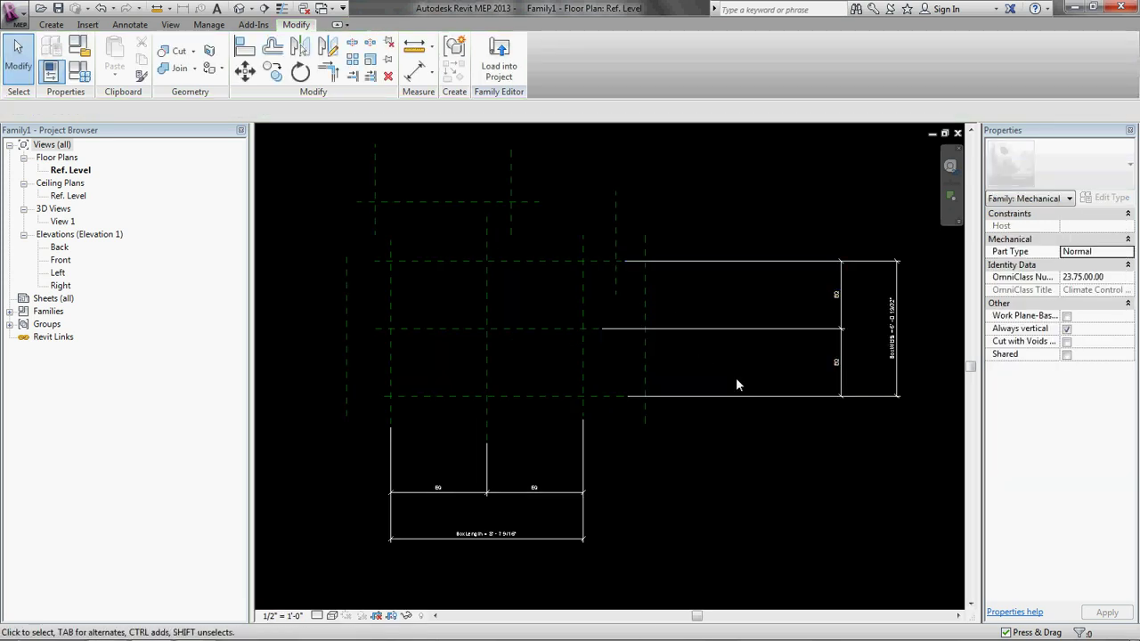
{"action": "middle_click_drag", "start_coordinate": [735, 377], "coordinate": [764, 402]}
{"action": "key", "text": "d"}
{"action": "key", "text": "i"}
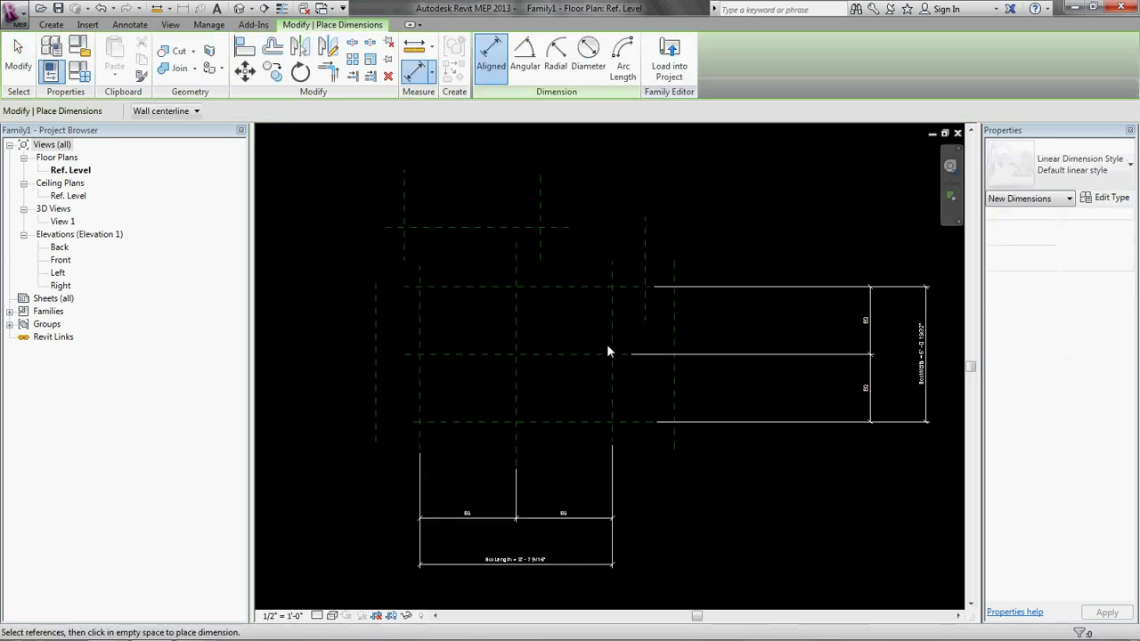
{"action": "left_click", "coordinate": [612, 332]}
{"action": "left_click", "coordinate": [675, 333]}
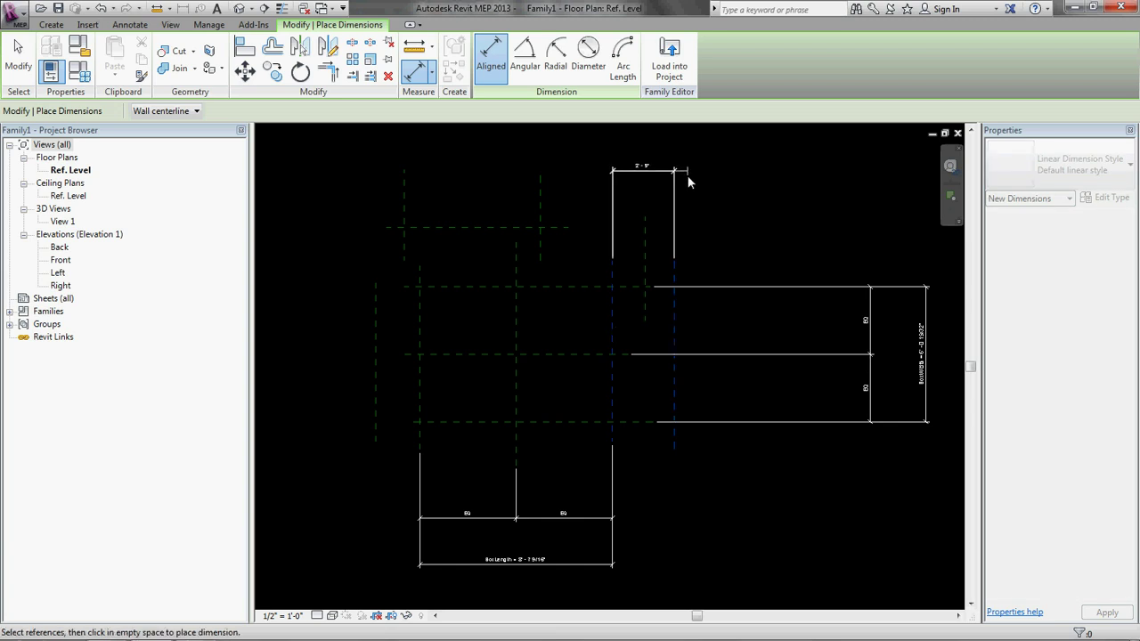
{"action": "left_click", "coordinate": [684, 174]}
{"action": "key", "text": "Escape"}
{"action": "key", "text": "Escape"}
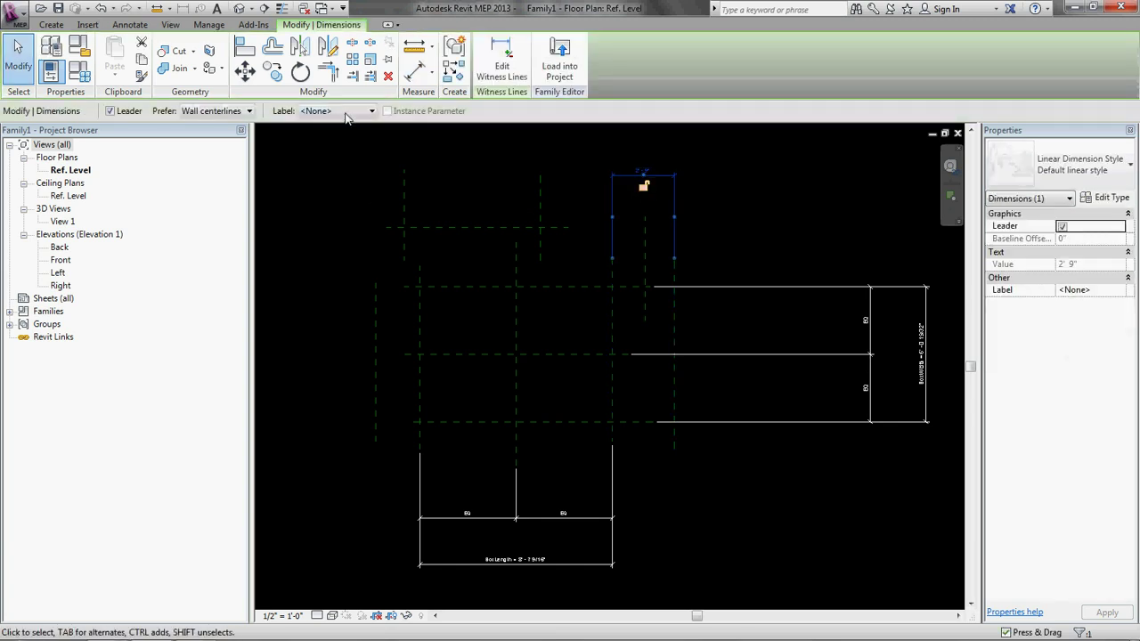
Step: Label the coil dimension with a new type parameter named CoilWidth
{"action": "left_click", "coordinate": [347, 115]}
{"action": "left_click", "coordinate": [349, 134]}
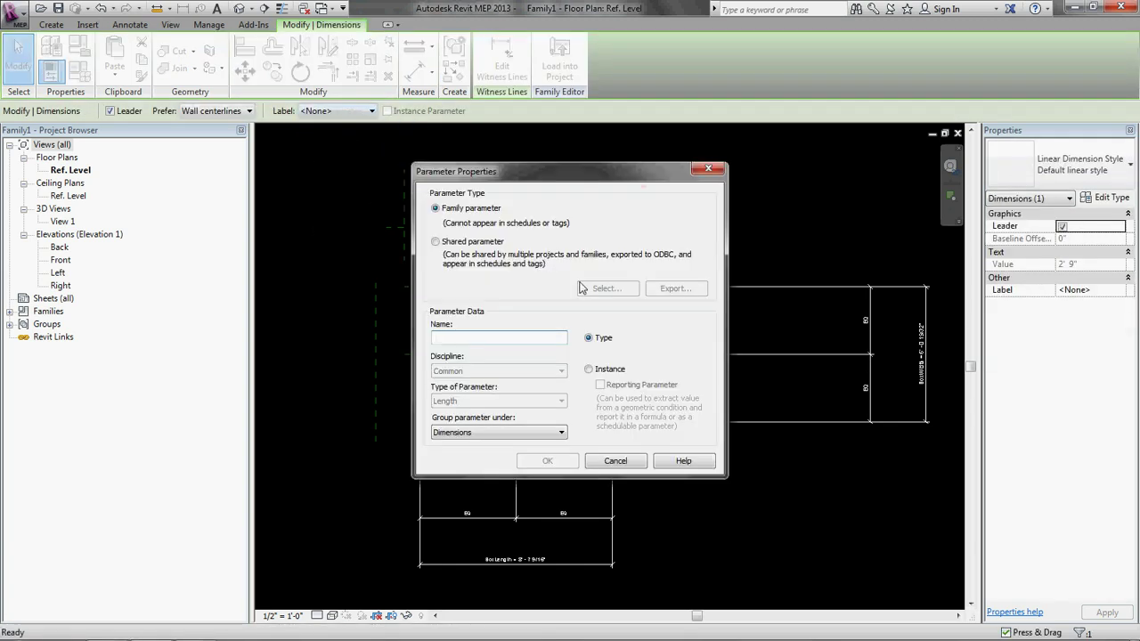
{"action": "type", "text": "Coil"}
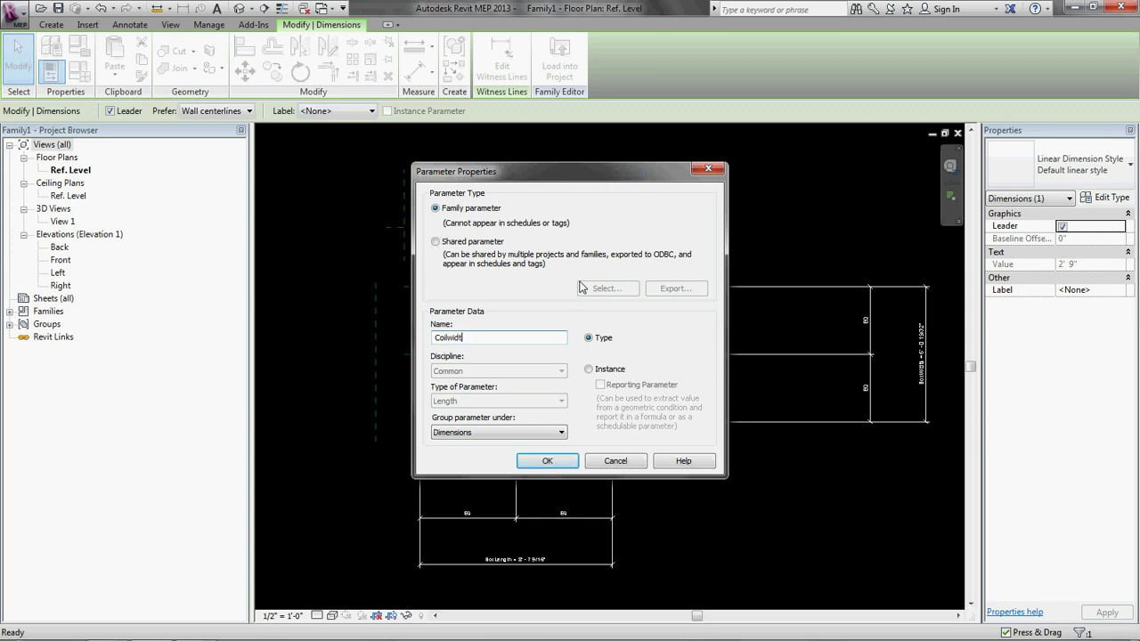
{"action": "type", "text": "Width"}
{"action": "key", "text": "Return"}
{"action": "left_click", "coordinate": [593, 250]}
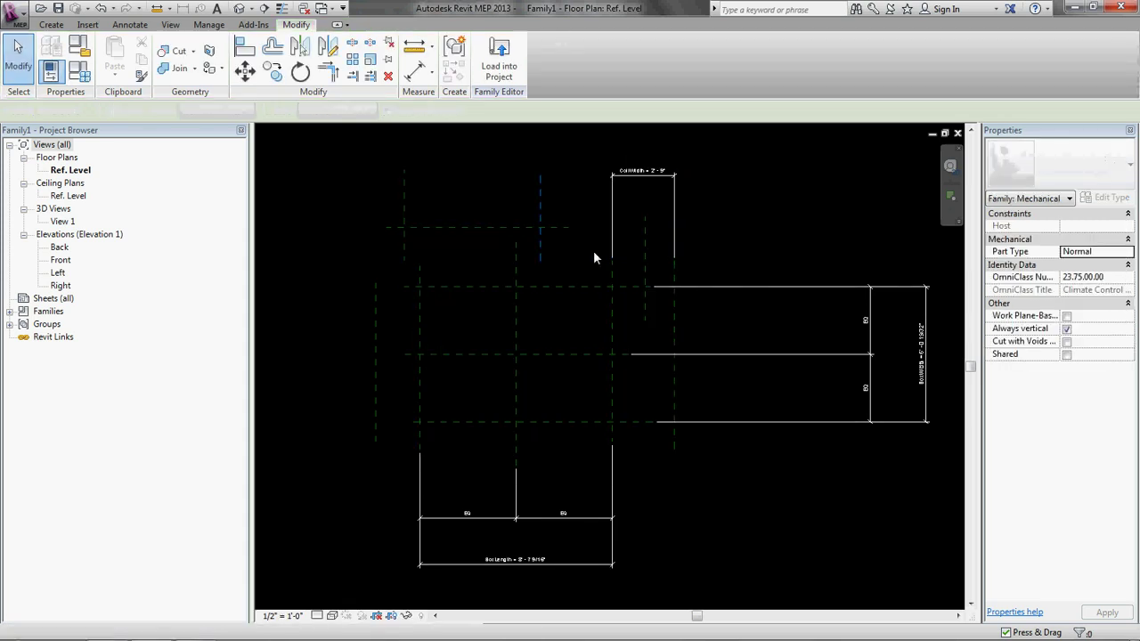
{"action": "scroll", "coordinate": [594, 253], "scroll_direction": "down", "scroll_amount": 1}
{"action": "middle_click_drag", "start_coordinate": [594, 253], "coordinate": [639, 298]}
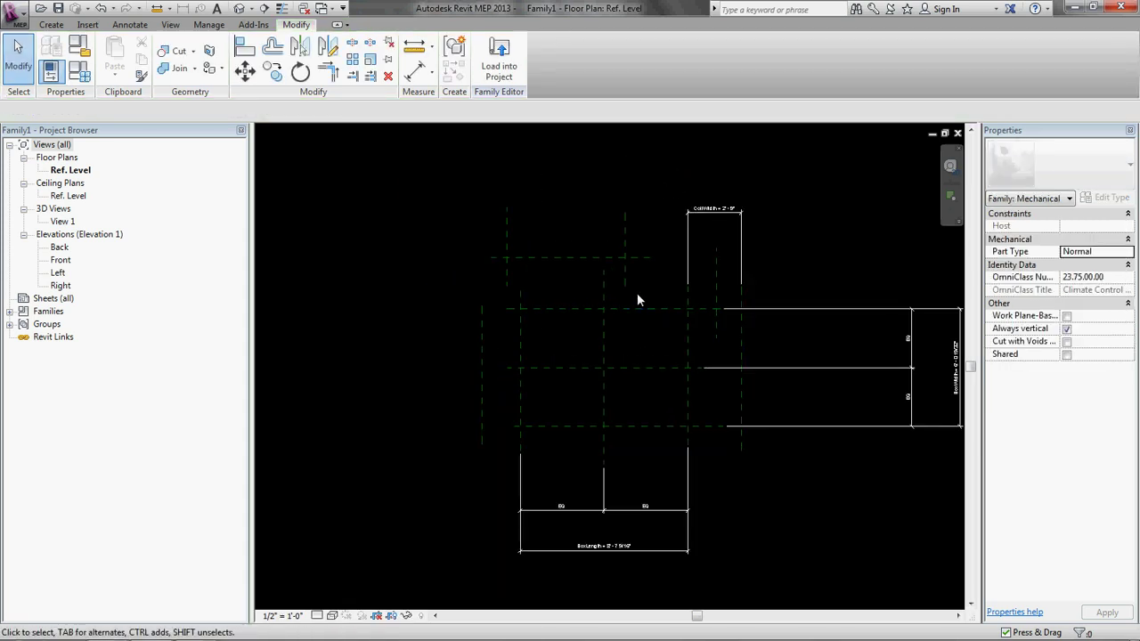
{"action": "key", "text": "d"}
{"action": "key", "text": "i"}
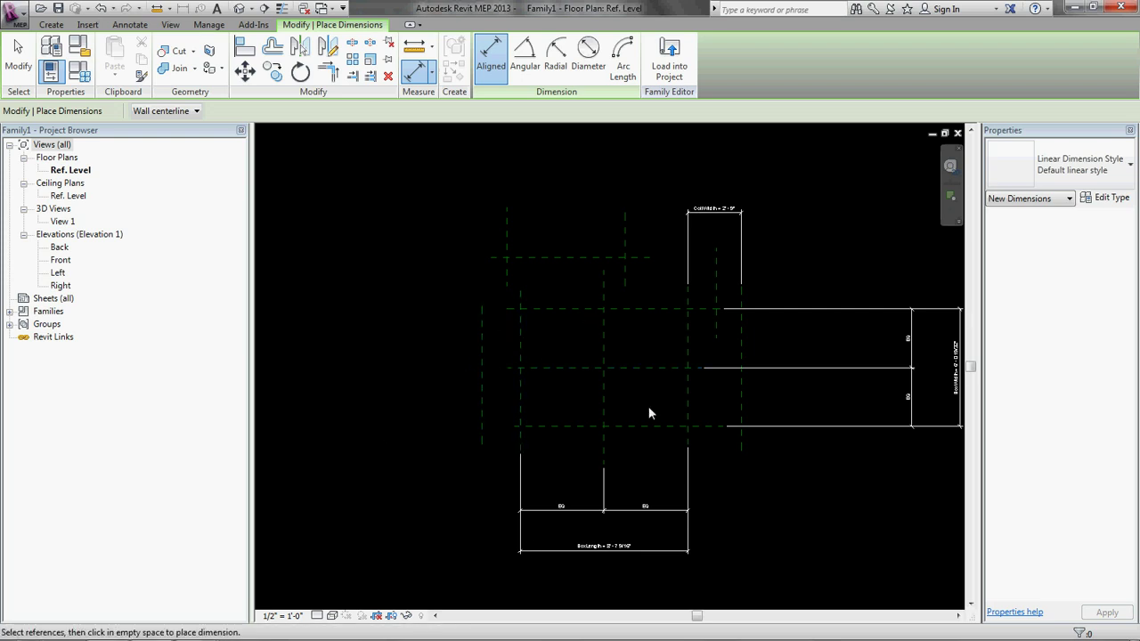
Step: Dimension the 1'-11 9/16" gap between the two left vertical planes and label it DuctLength
{"action": "left_click", "coordinate": [482, 364]}
{"action": "left_click", "coordinate": [521, 347]}
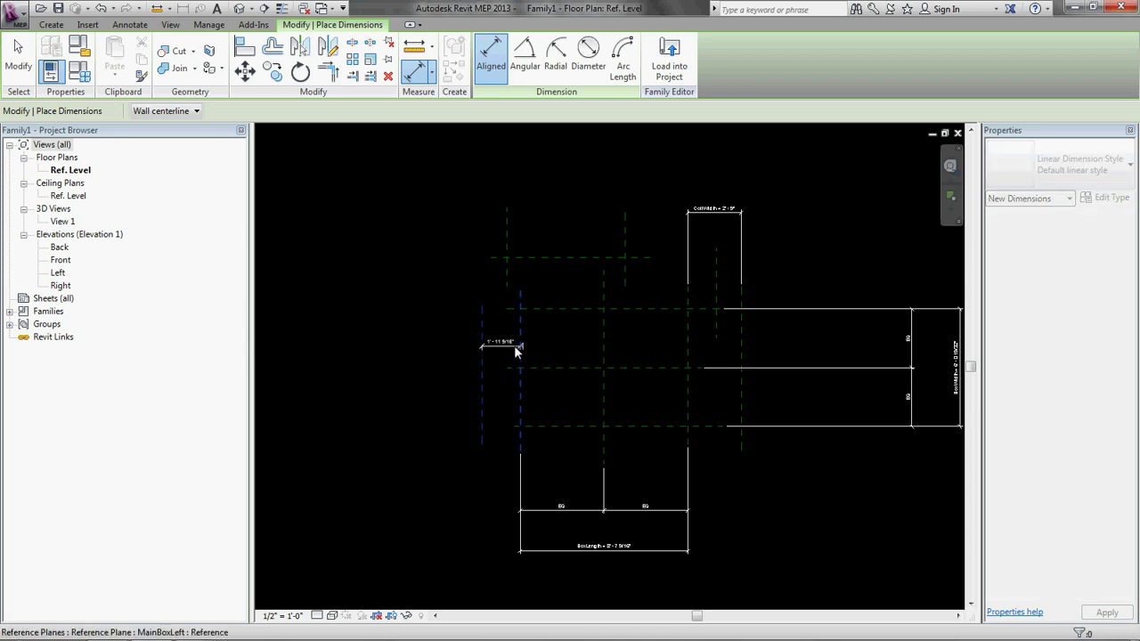
{"action": "left_click", "coordinate": [465, 510]}
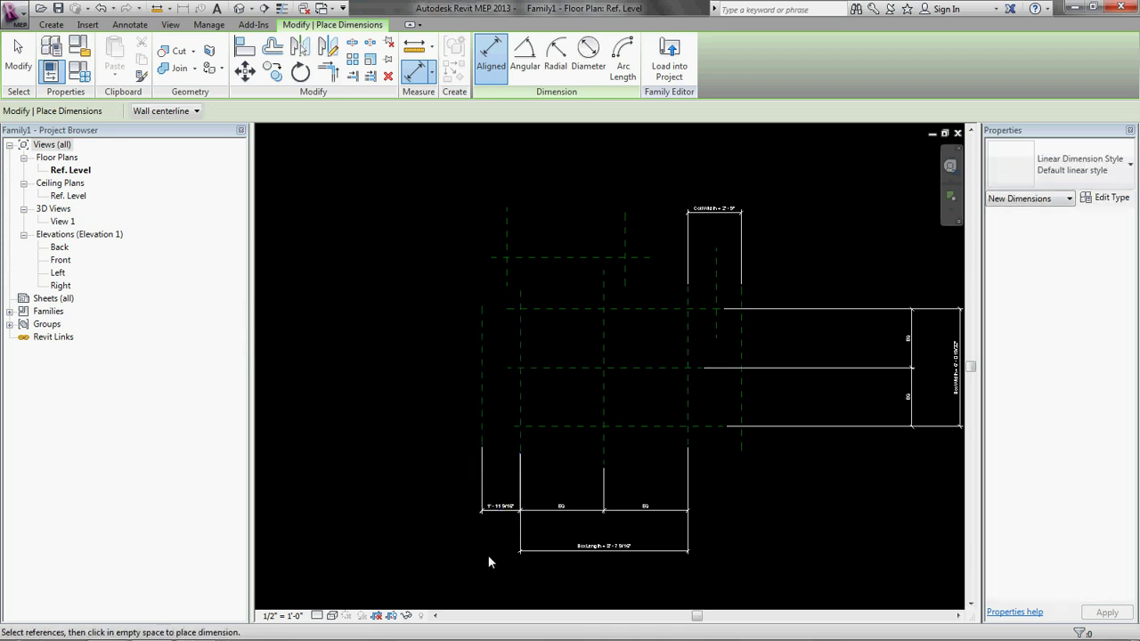
{"action": "key", "text": "Escape"}
{"action": "key", "text": "Escape"}
{"action": "left_click", "coordinate": [498, 508]}
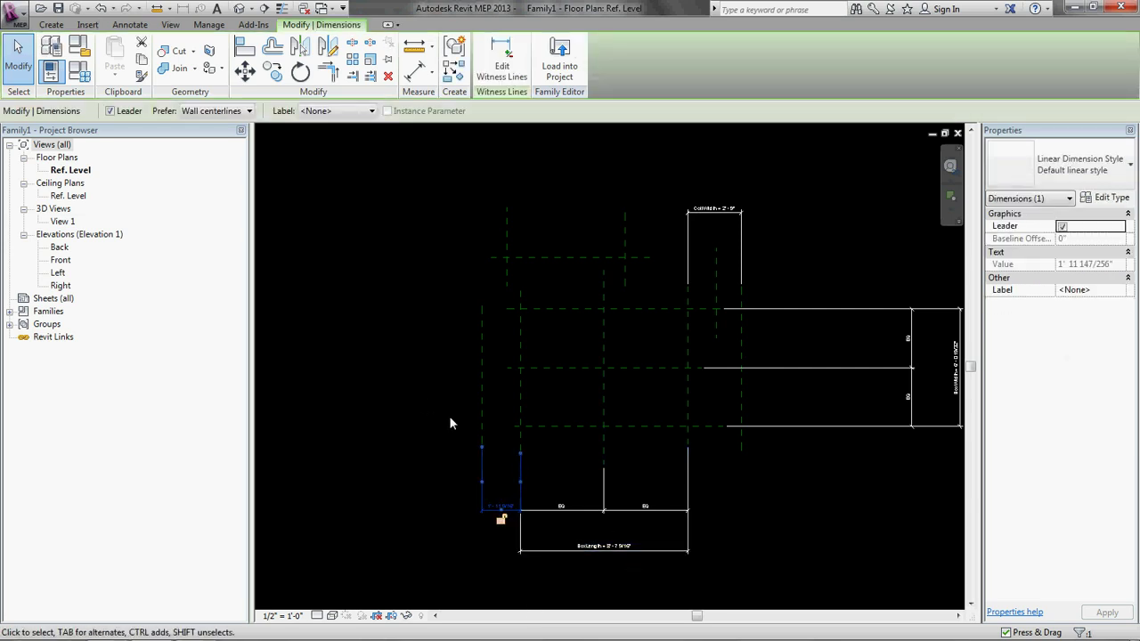
{"action": "left_click", "coordinate": [353, 114]}
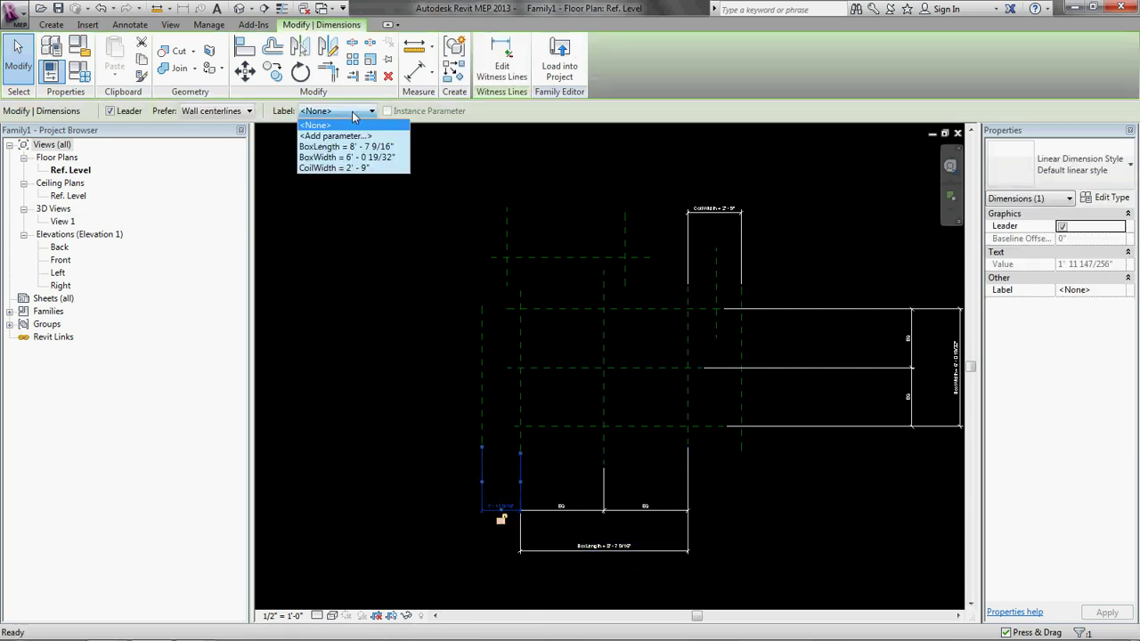
{"action": "left_click", "coordinate": [325, 135]}
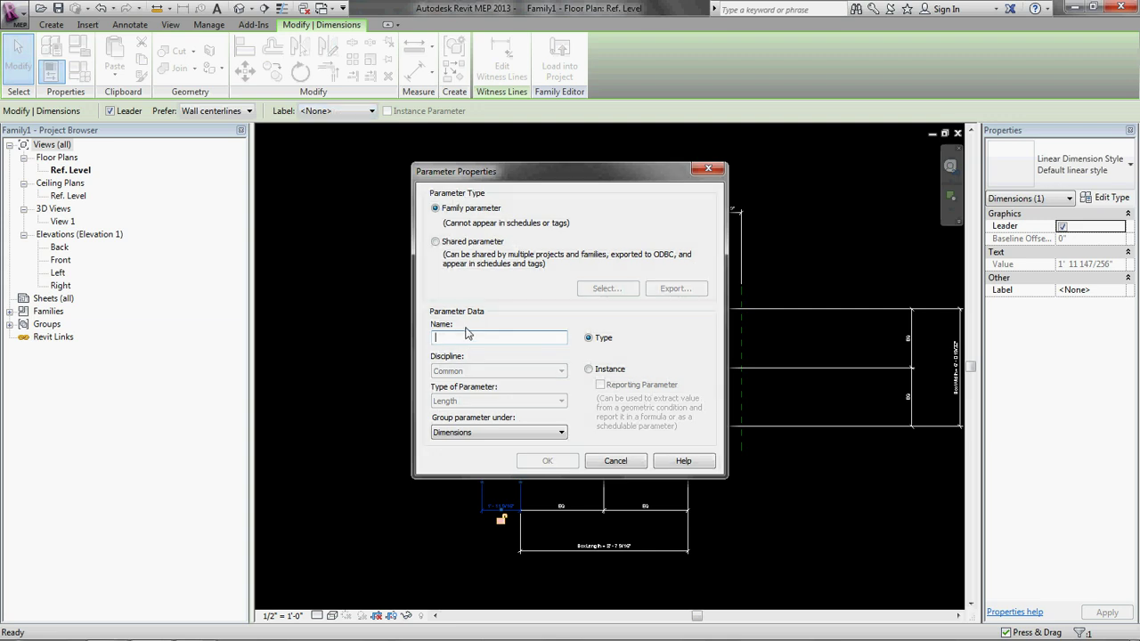
{"action": "type", "text": "DuctLeng"}
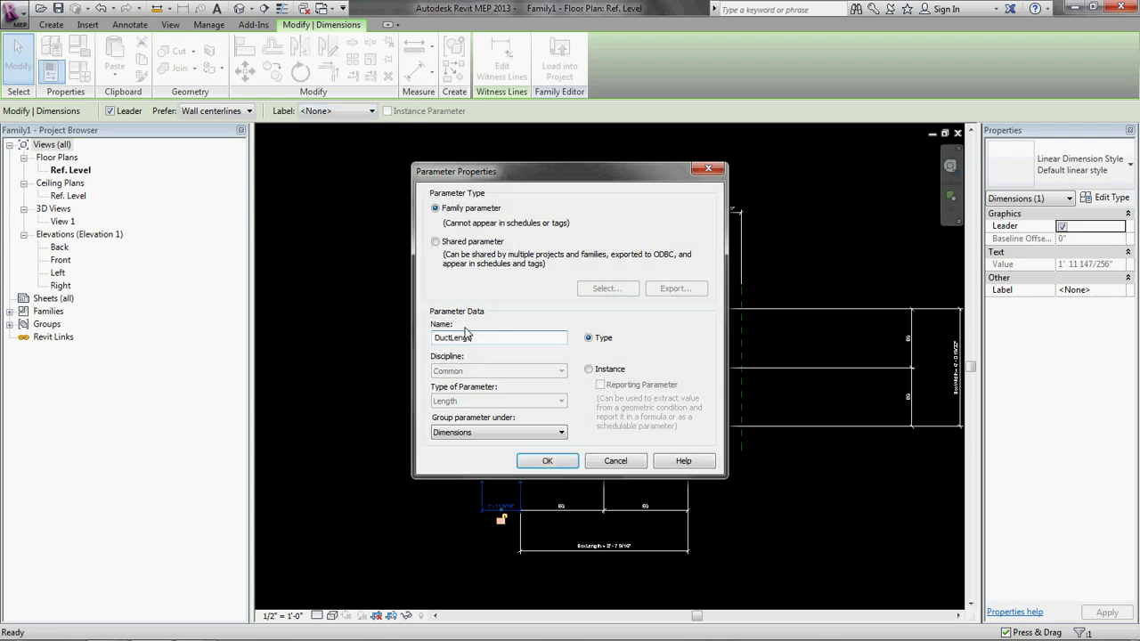
{"action": "type", "text": "th"}
{"action": "left_click", "coordinate": [547, 460]}
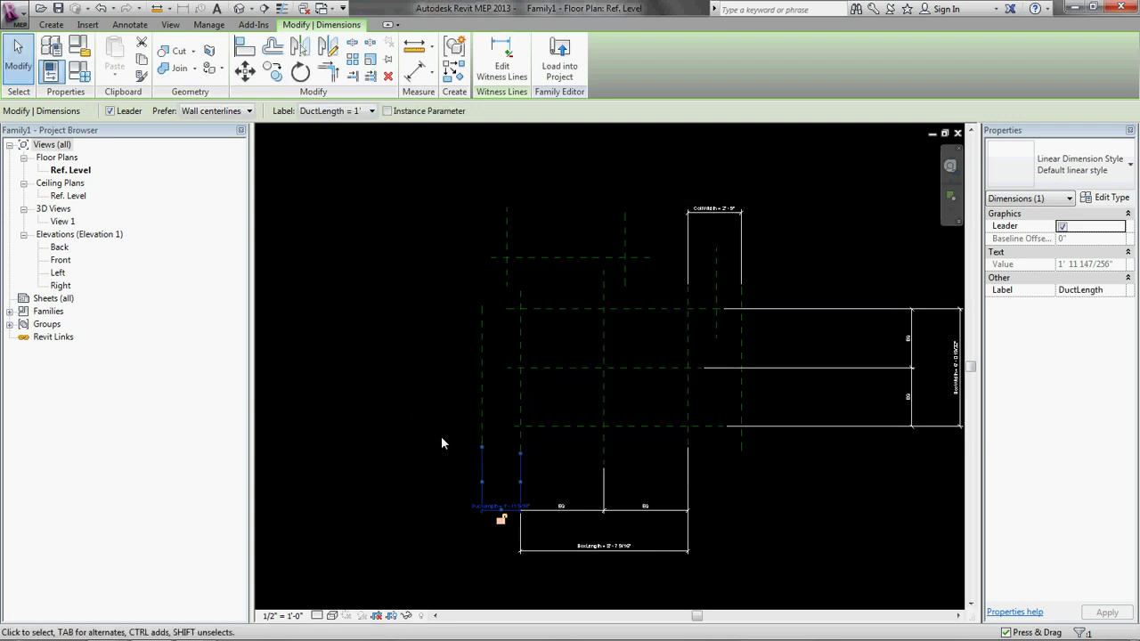
{"action": "key", "text": "Escape"}
Step: Dimension the two upper-left horizontal planes and label it with a new ControllerLength parameter
{"action": "key", "text": "d"}
{"action": "key", "text": "i"}
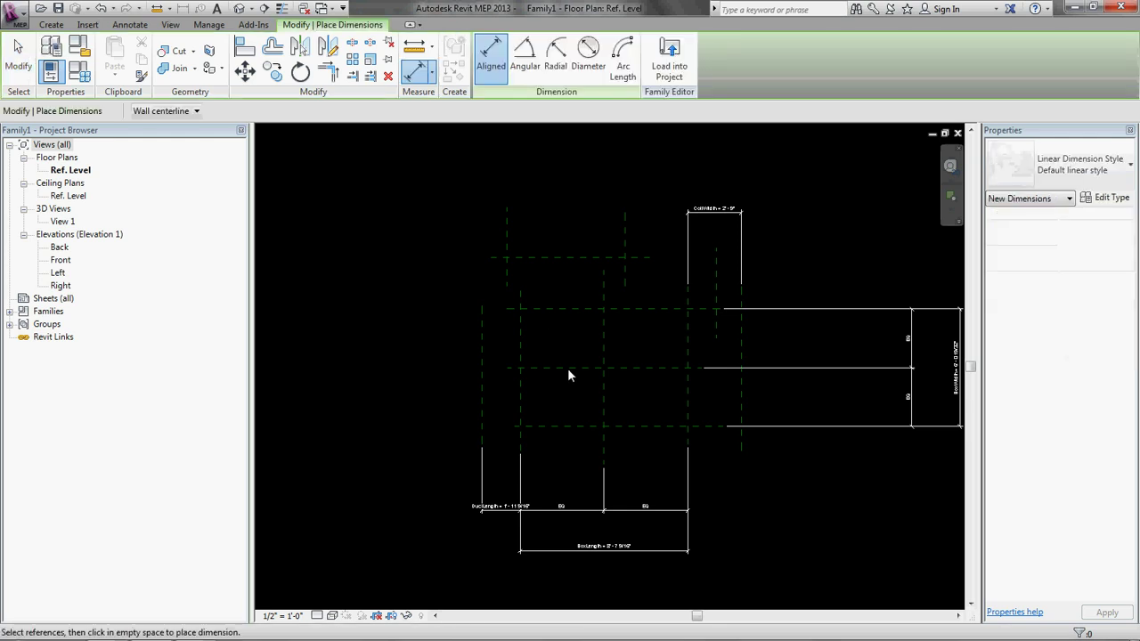
{"action": "left_click", "coordinate": [572, 308]}
{"action": "left_click", "coordinate": [534, 258]}
{"action": "key", "text": "Escape"}
{"action": "key", "text": "Escape"}
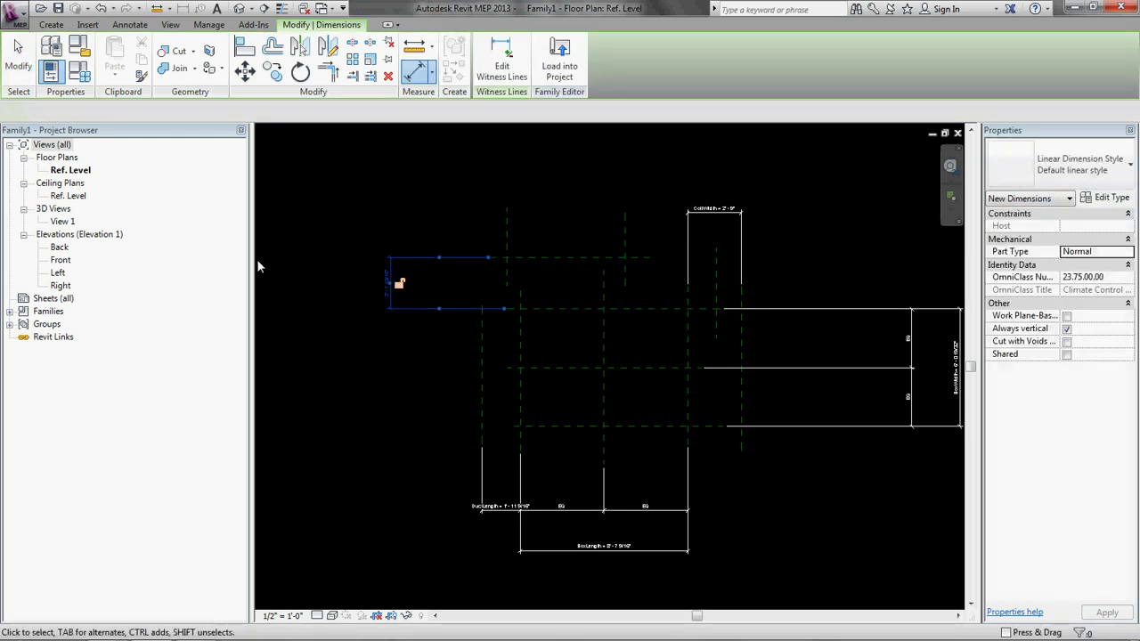
{"action": "left_click", "coordinate": [388, 283]}
{"action": "left_click", "coordinate": [333, 110]}
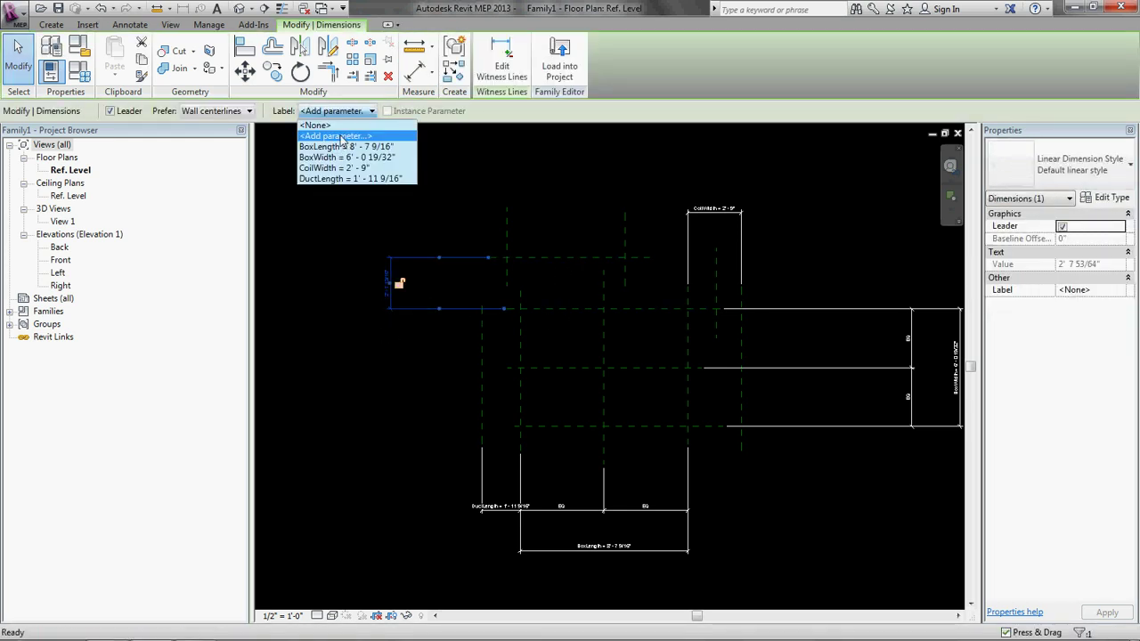
{"action": "left_click", "coordinate": [340, 137]}
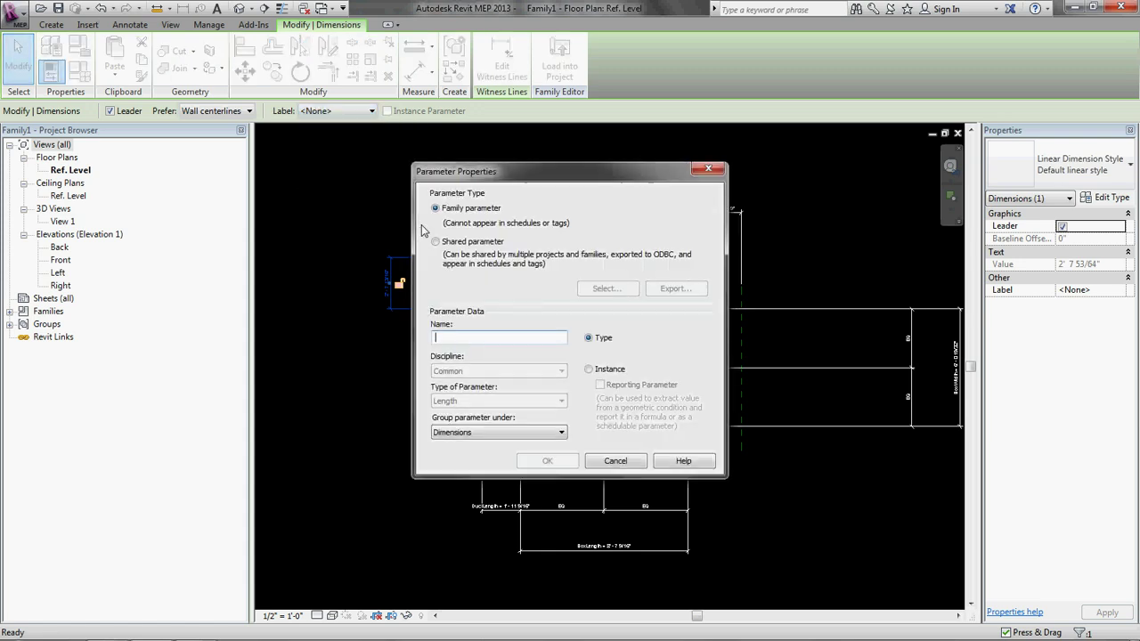
{"action": "type", "text": "Control"}
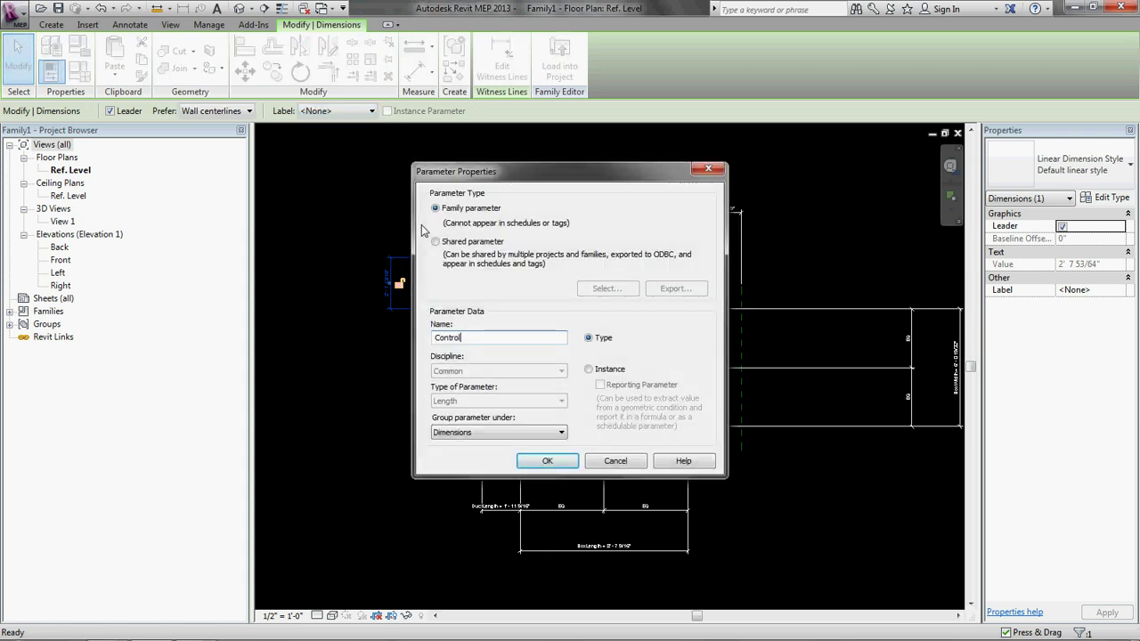
{"action": "type", "text": "lerLength"}
{"action": "key", "text": "Return"}
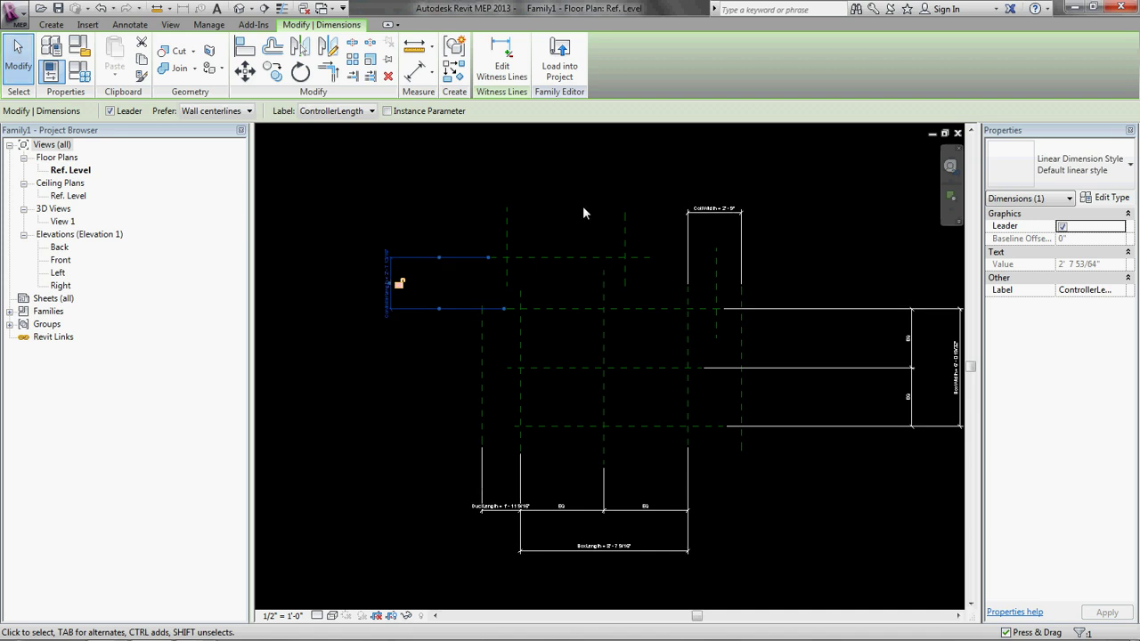
{"action": "left_click", "coordinate": [584, 213]}
Step: Relabel that dimension with a new type parameter named ControllerWidth
{"action": "key", "text": "d"}
{"action": "key", "text": "i"}
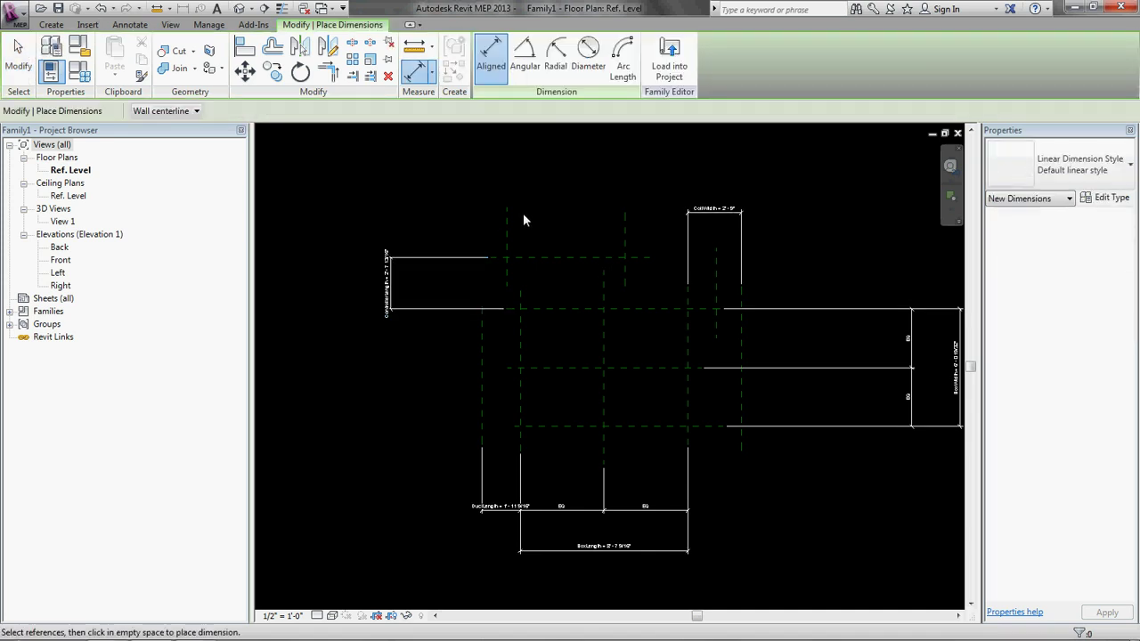
{"action": "key", "text": "Escape"}
{"action": "left_click", "coordinate": [389, 285]}
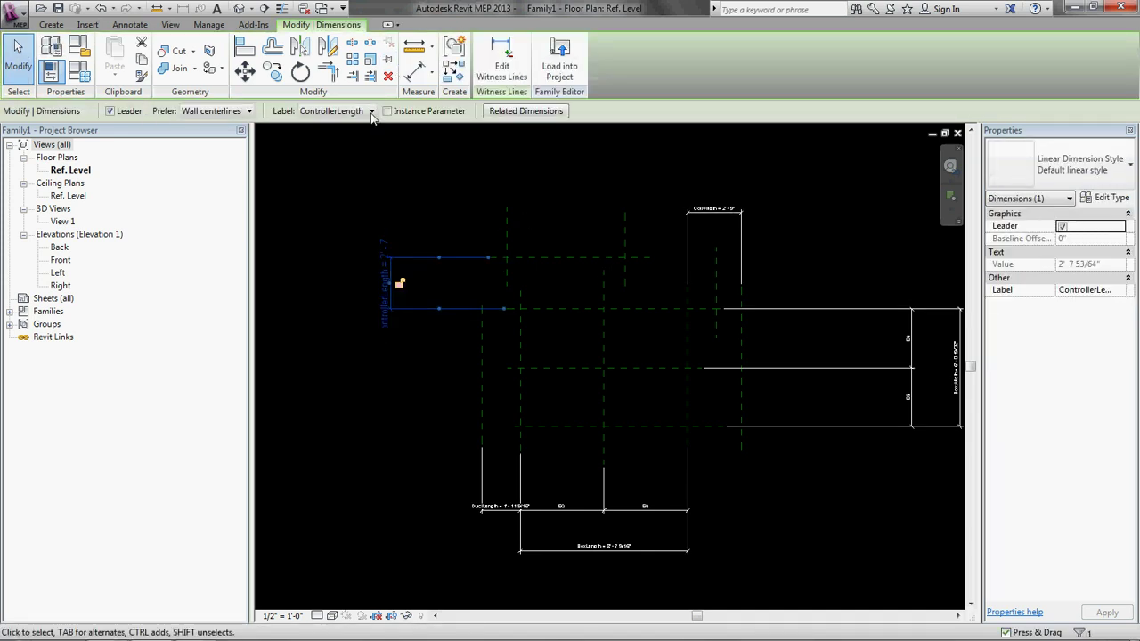
{"action": "left_click", "coordinate": [364, 111]}
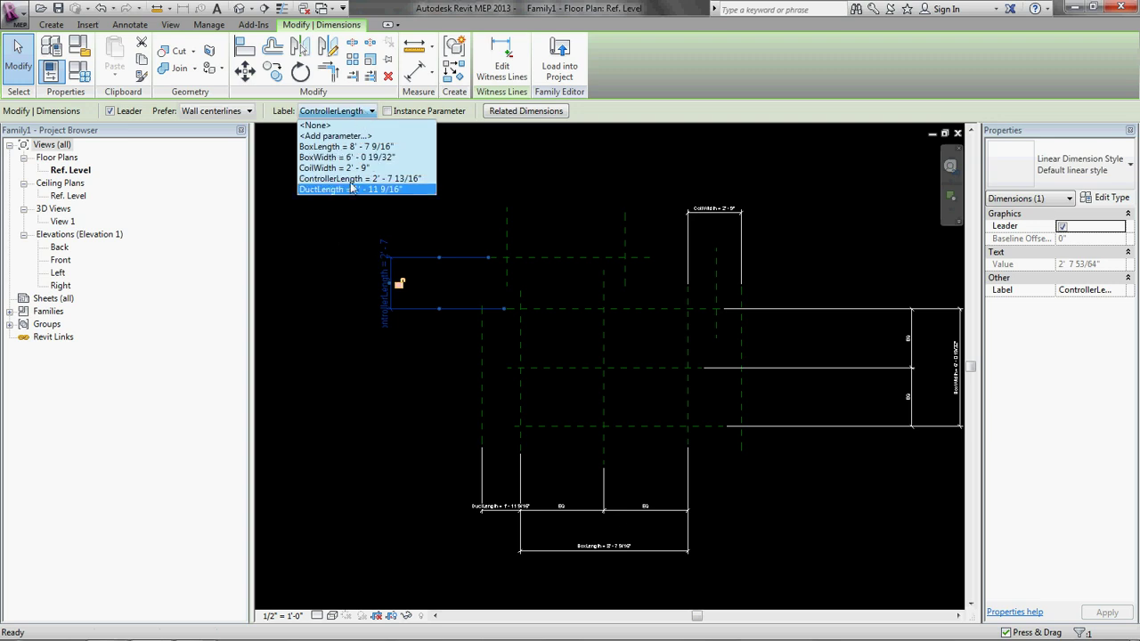
{"action": "left_click", "coordinate": [347, 135]}
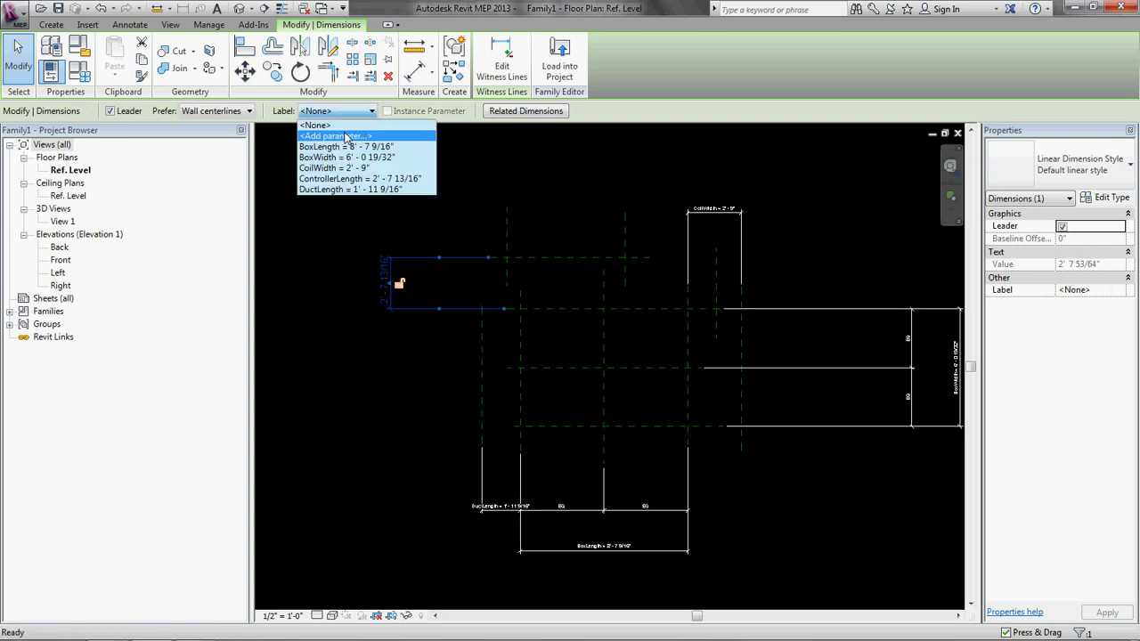
{"action": "type", "text": "Cont"}
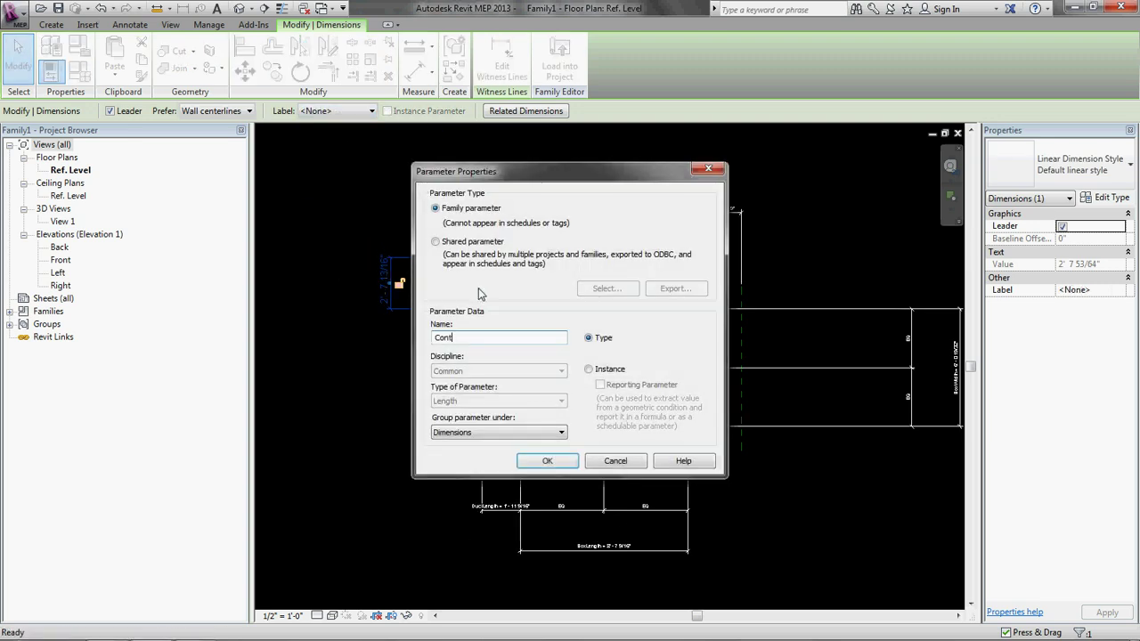
{"action": "type", "text": "rollerWidth"}
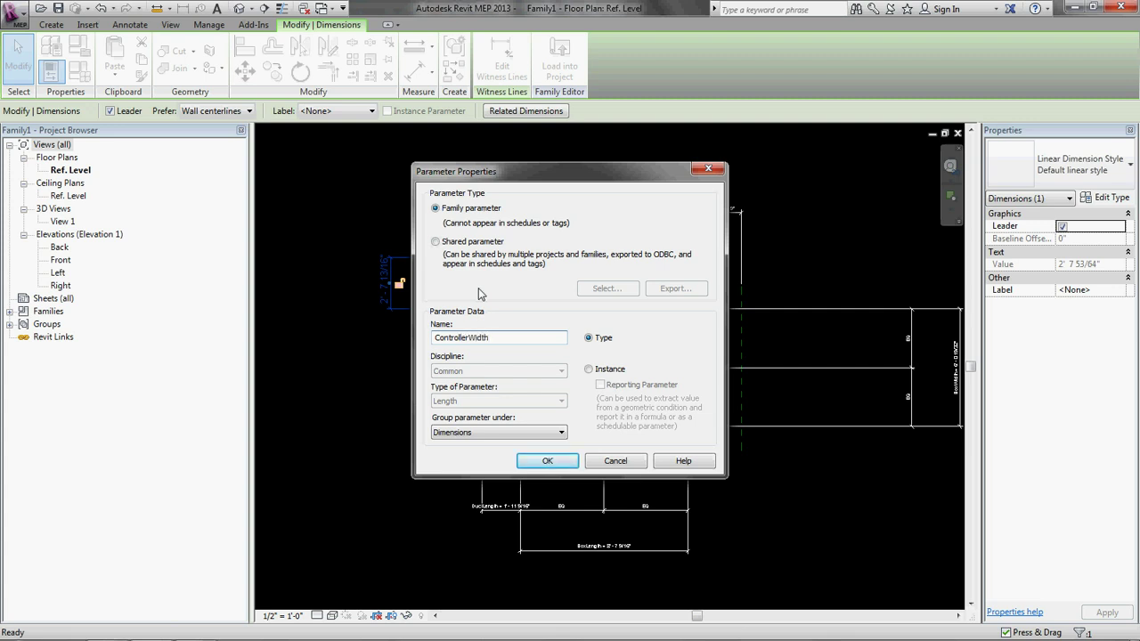
{"action": "key", "text": "Return"}
{"action": "key", "text": "Escape"}
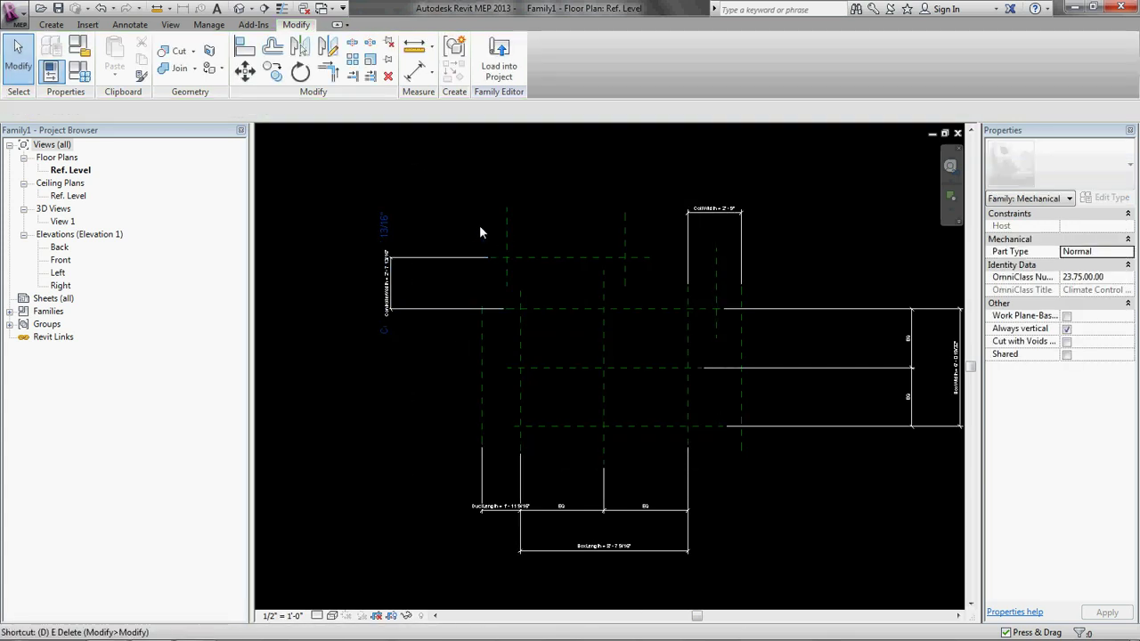
Step: Dimension the top pair of vertical planes (2'-7 13/16") and label it with existing ControllerLength
{"action": "key", "text": "d"}
{"action": "key", "text": "i"}
{"action": "left_click", "coordinate": [504, 226]}
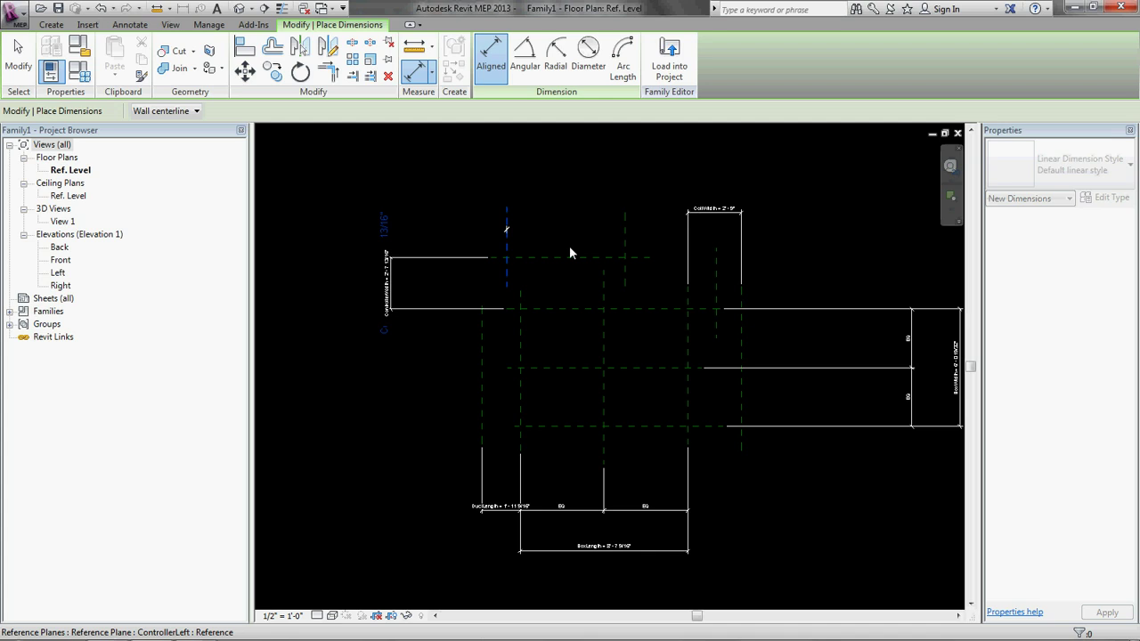
{"action": "left_click", "coordinate": [626, 238]}
{"action": "left_click", "coordinate": [585, 181]}
{"action": "key", "text": "Escape"}
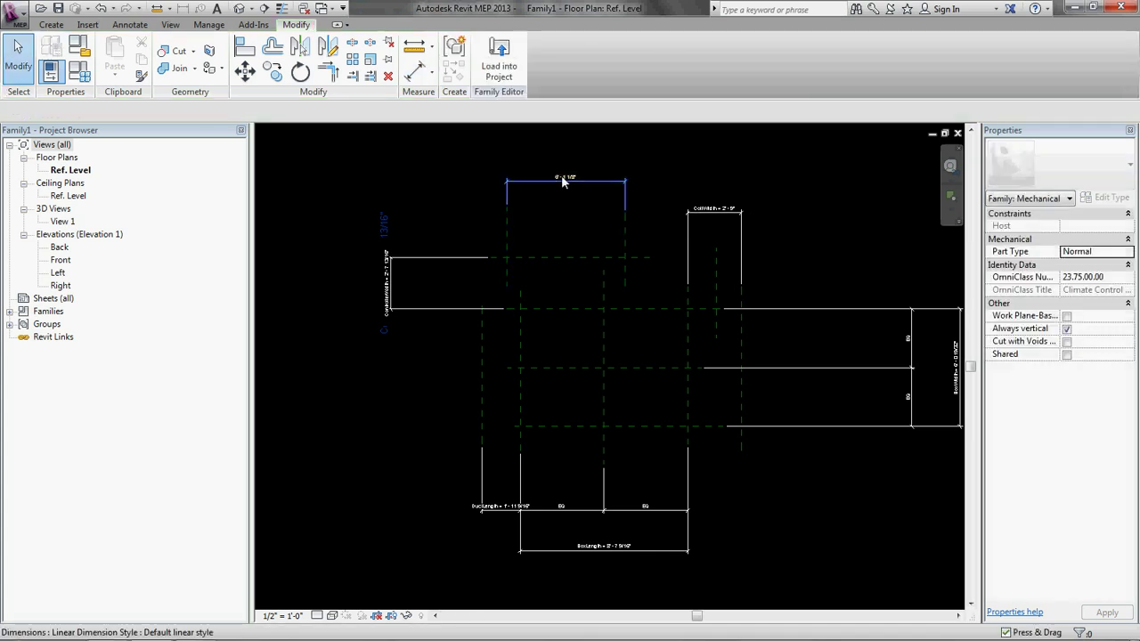
{"action": "left_click", "coordinate": [361, 112]}
{"action": "left_click", "coordinate": [363, 111]}
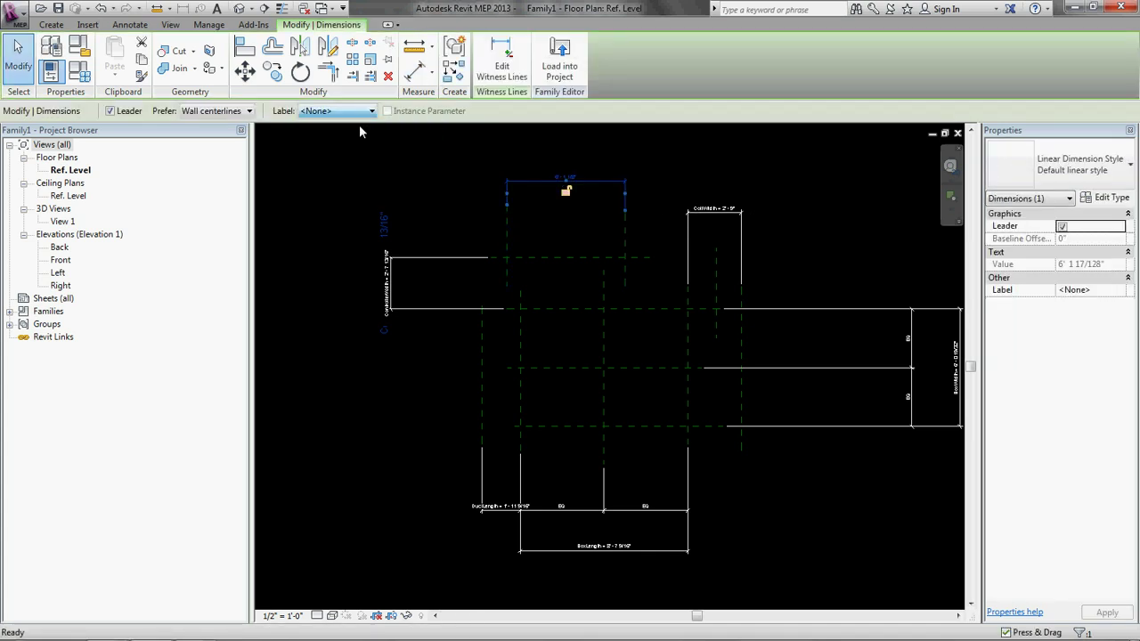
{"action": "left_click", "coordinate": [331, 112]}
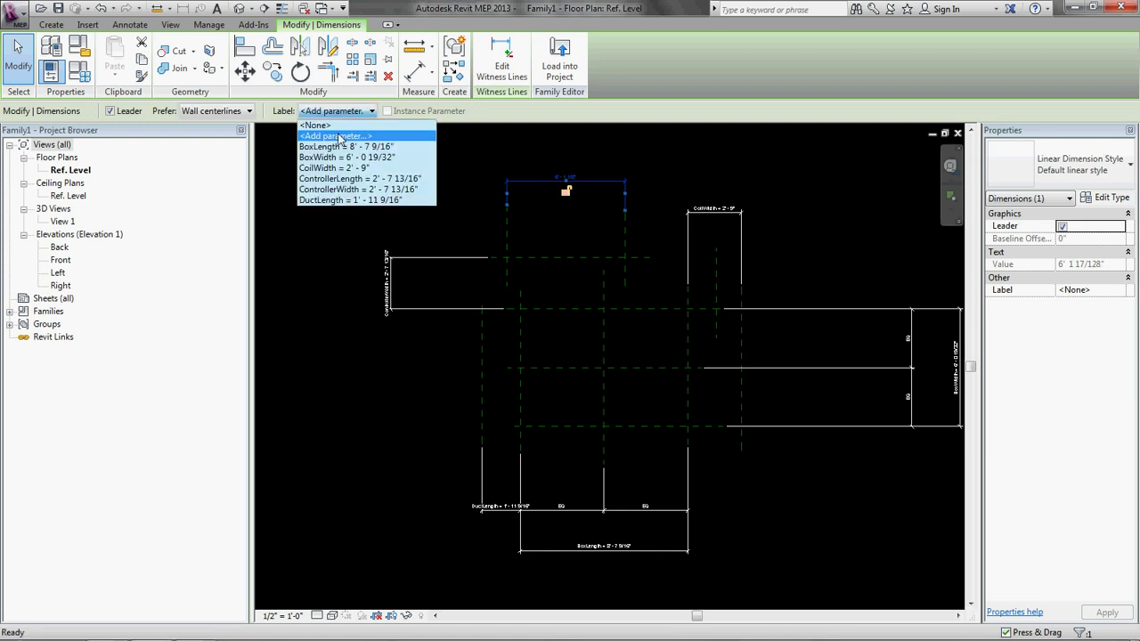
{"action": "left_click", "coordinate": [360, 179]}
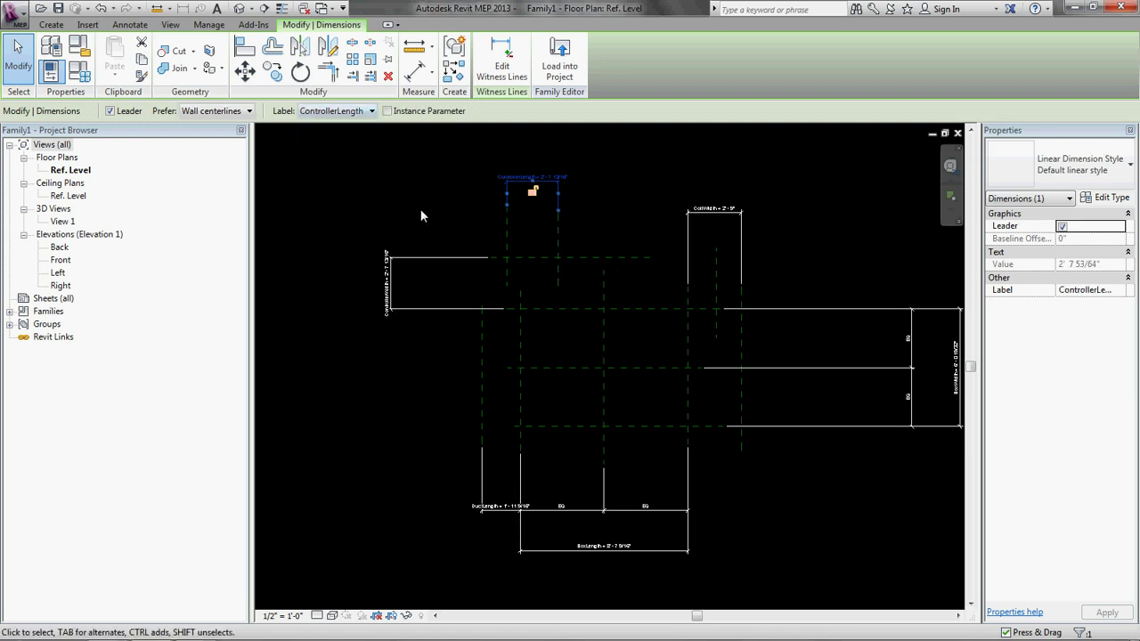
{"action": "left_click", "coordinate": [597, 219]}
{"action": "scroll", "coordinate": [546, 307], "scroll_direction": "up", "scroll_amount": 1}
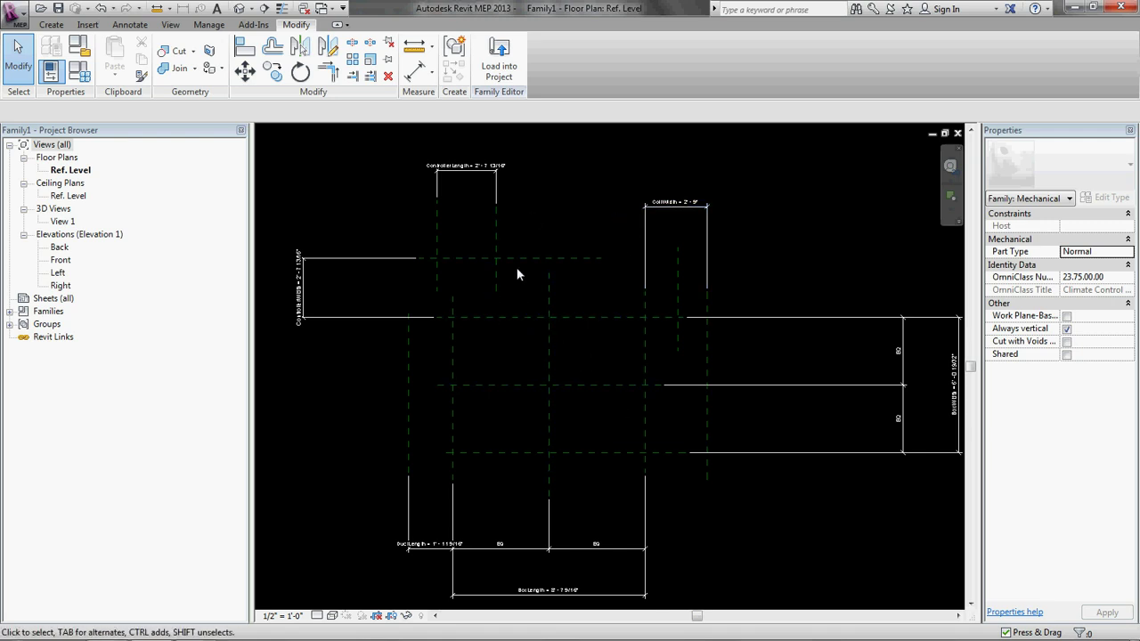
{"action": "scroll", "coordinate": [310, 300], "scroll_direction": "up", "scroll_amount": 3}
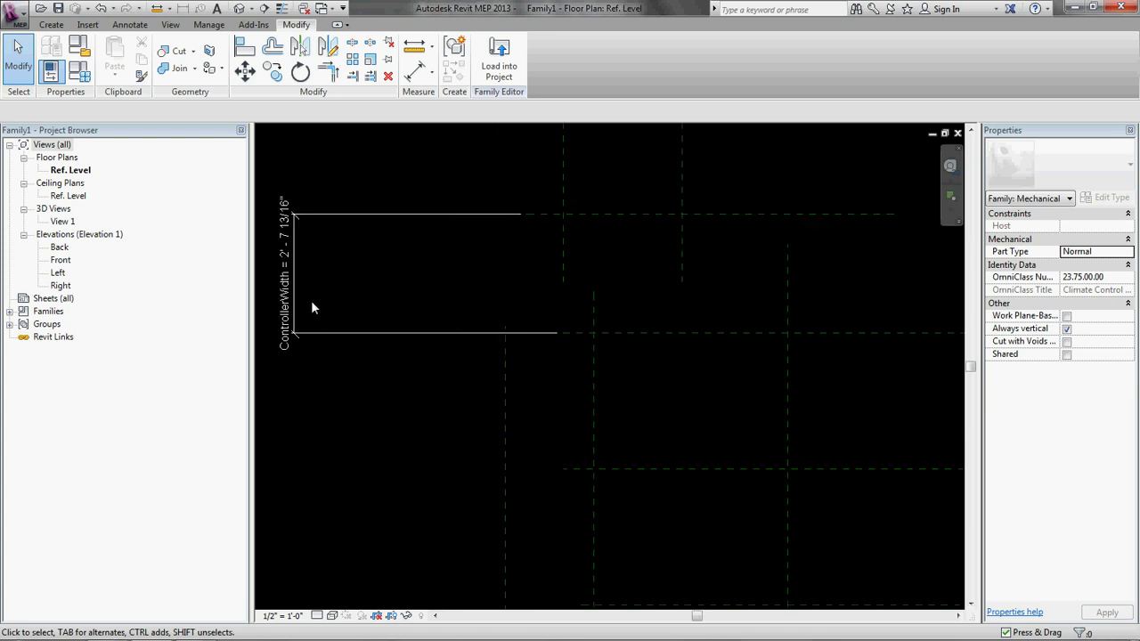
{"action": "scroll", "coordinate": [279, 317], "scroll_direction": "down", "scroll_amount": 5}
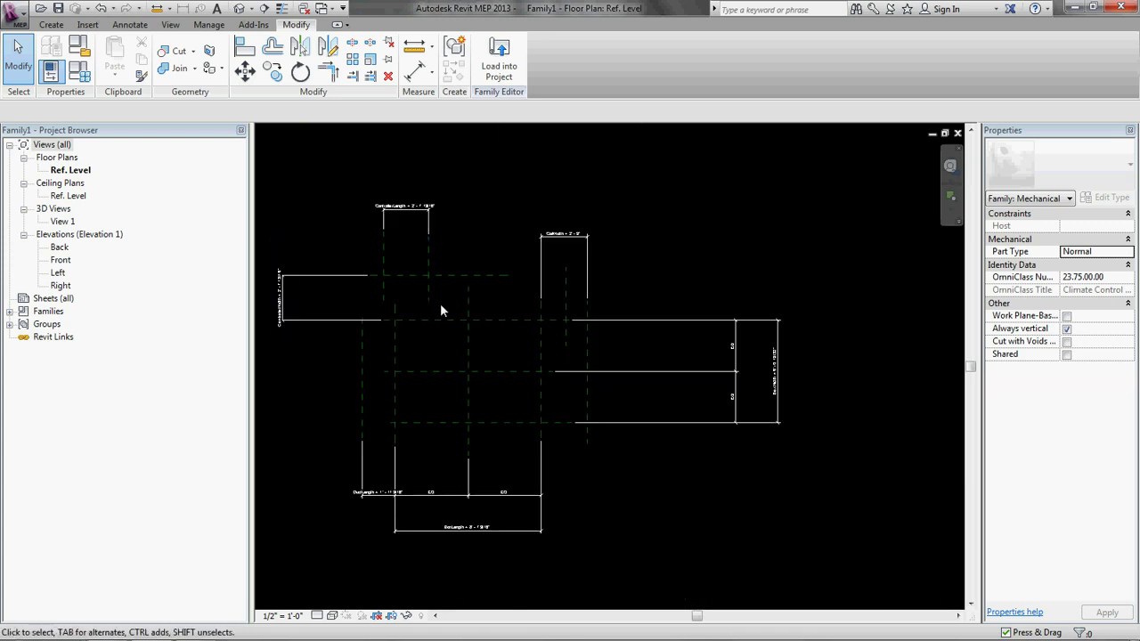
{"action": "left_click", "coordinate": [444, 321]}
{"action": "middle_click_drag", "start_coordinate": [443, 321], "coordinate": [503, 318]}
{"action": "scroll", "coordinate": [554, 303], "scroll_direction": "up", "scroll_amount": 2}
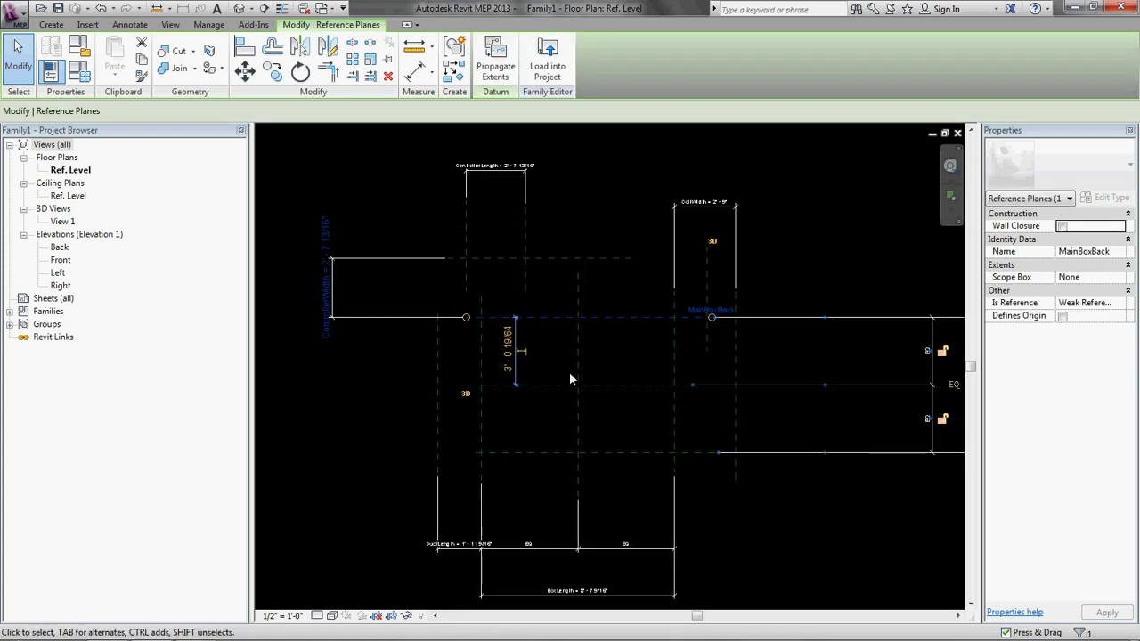
{"action": "left_click", "coordinate": [548, 242]}
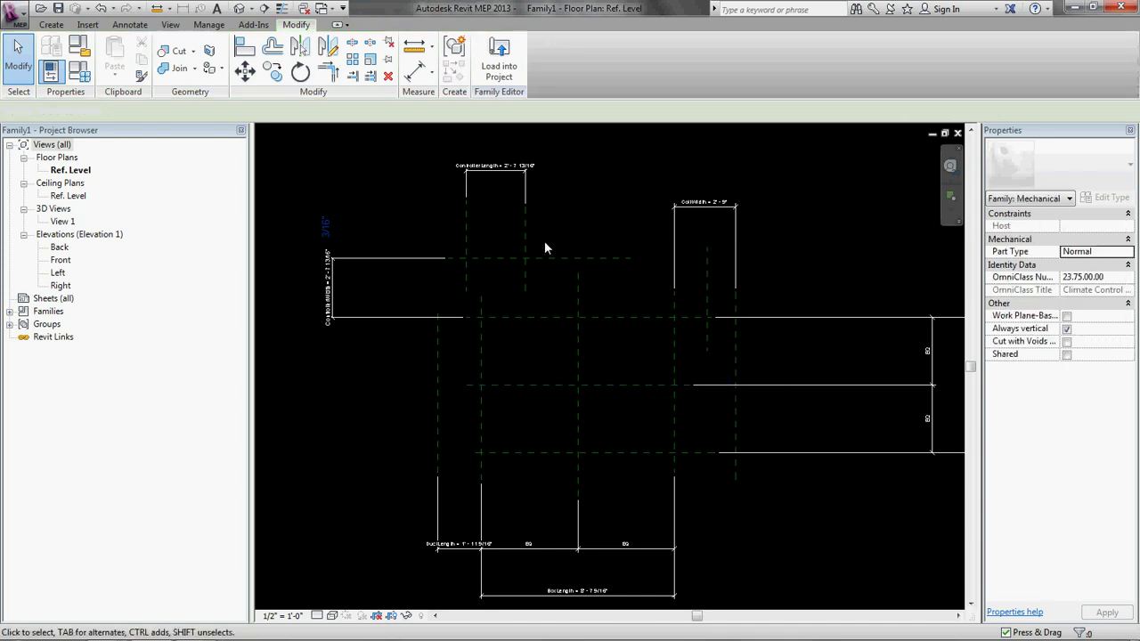
{"action": "left_click", "coordinate": [525, 241]}
{"action": "left_click", "coordinate": [467, 240]}
{"action": "scroll", "coordinate": [504, 213], "scroll_direction": "up", "scroll_amount": 3}
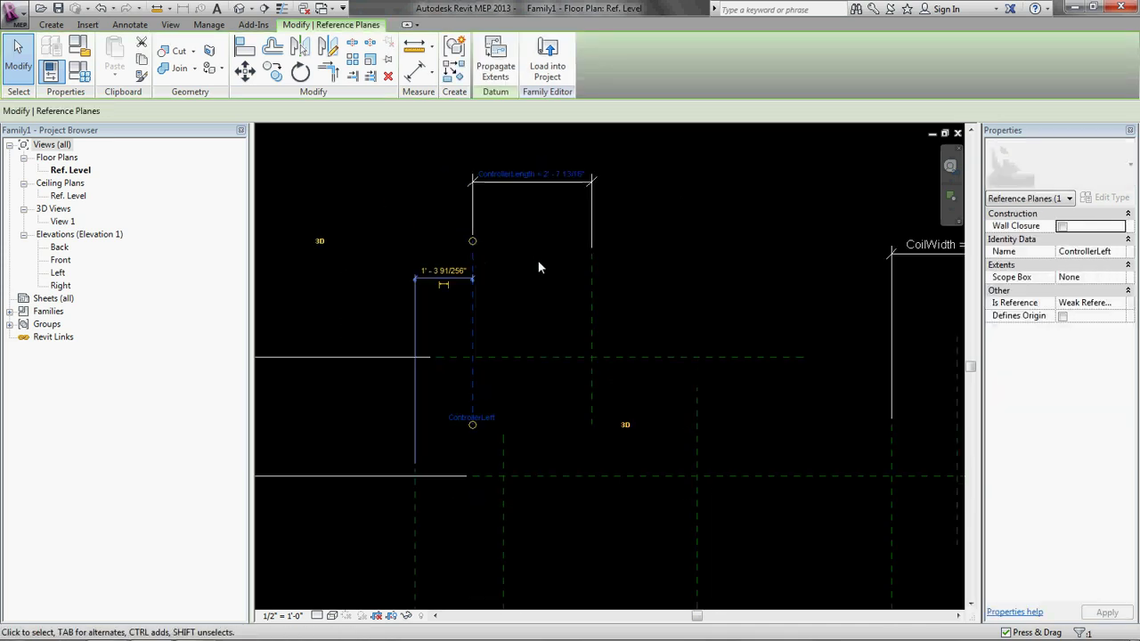
{"action": "scroll", "coordinate": [574, 190], "scroll_direction": "down", "scroll_amount": 4}
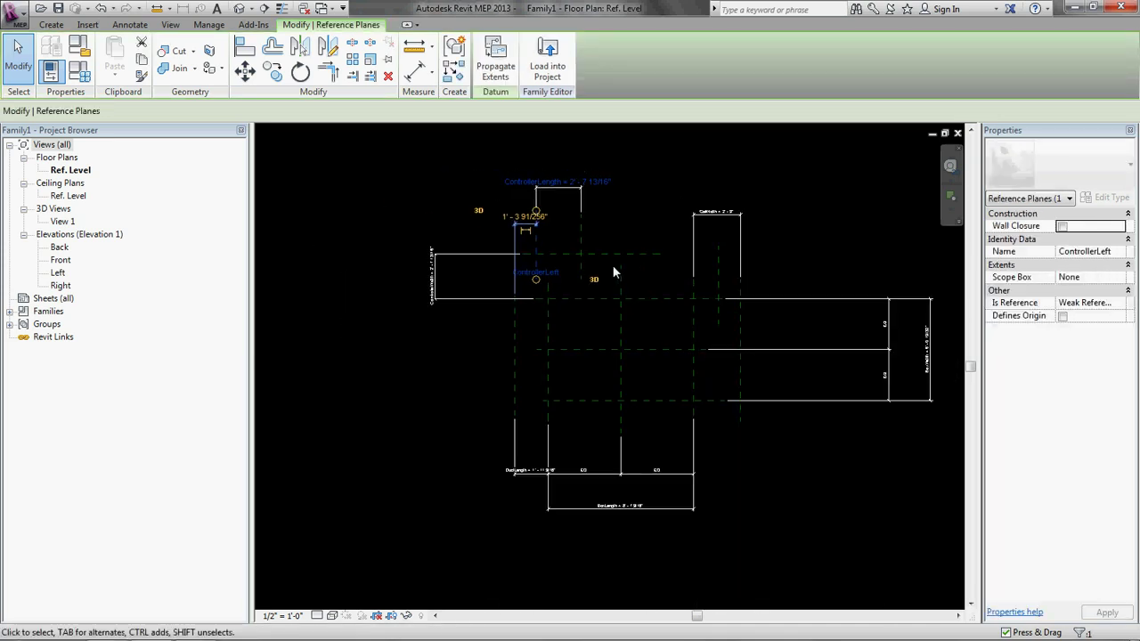
{"action": "scroll", "coordinate": [599, 336], "scroll_direction": "up", "scroll_amount": 1}
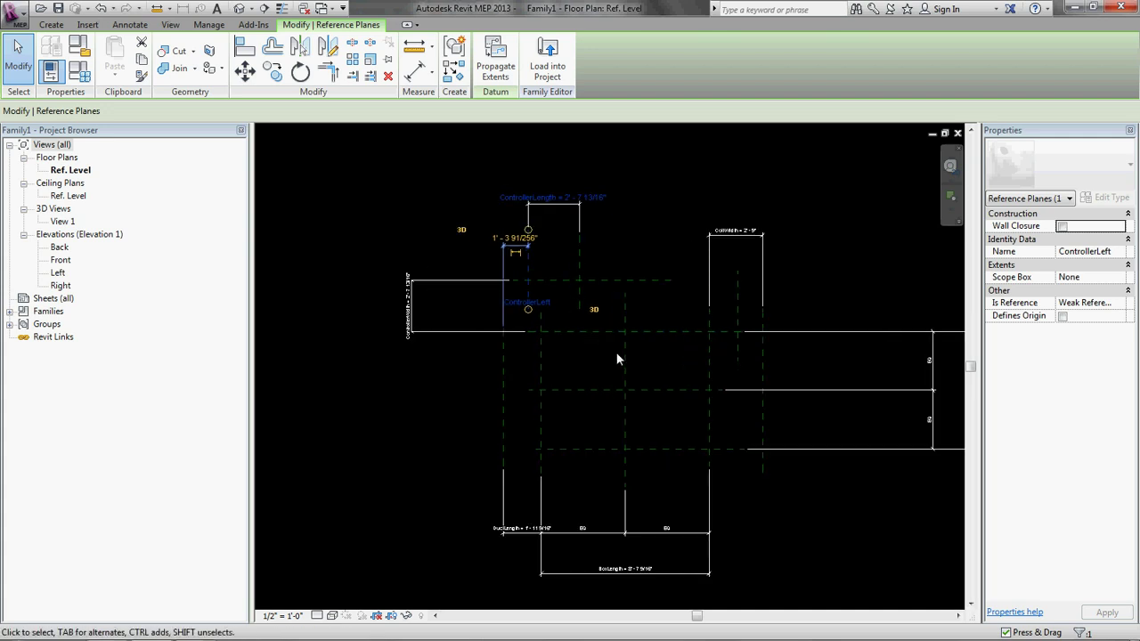
{"action": "left_click", "coordinate": [626, 303]}
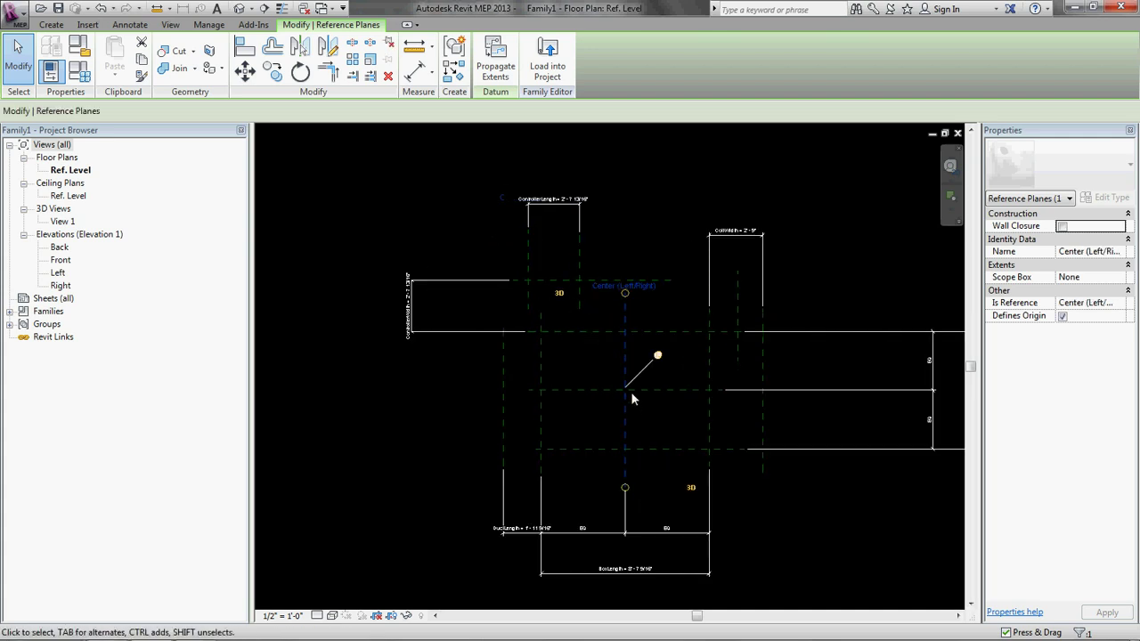
{"action": "left_click", "coordinate": [634, 259]}
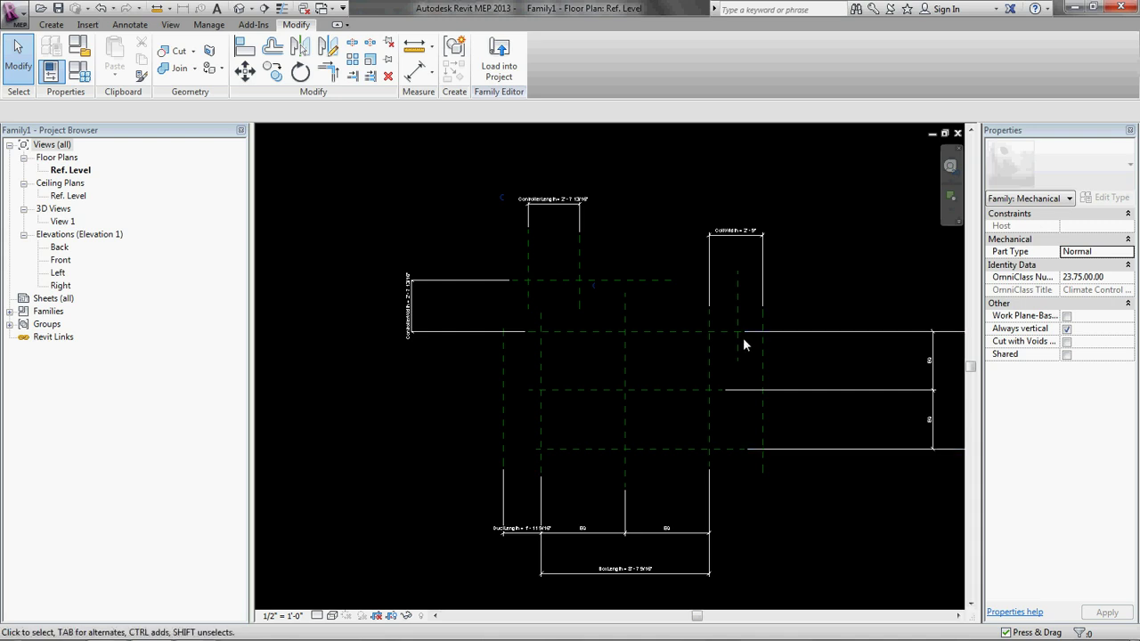
{"action": "middle_click_drag", "start_coordinate": [635, 293], "coordinate": [644, 336]}
{"action": "scroll", "coordinate": [612, 346], "scroll_direction": "up", "scroll_amount": 2}
{"action": "scroll", "coordinate": [632, 344], "scroll_direction": "down", "scroll_amount": 2}
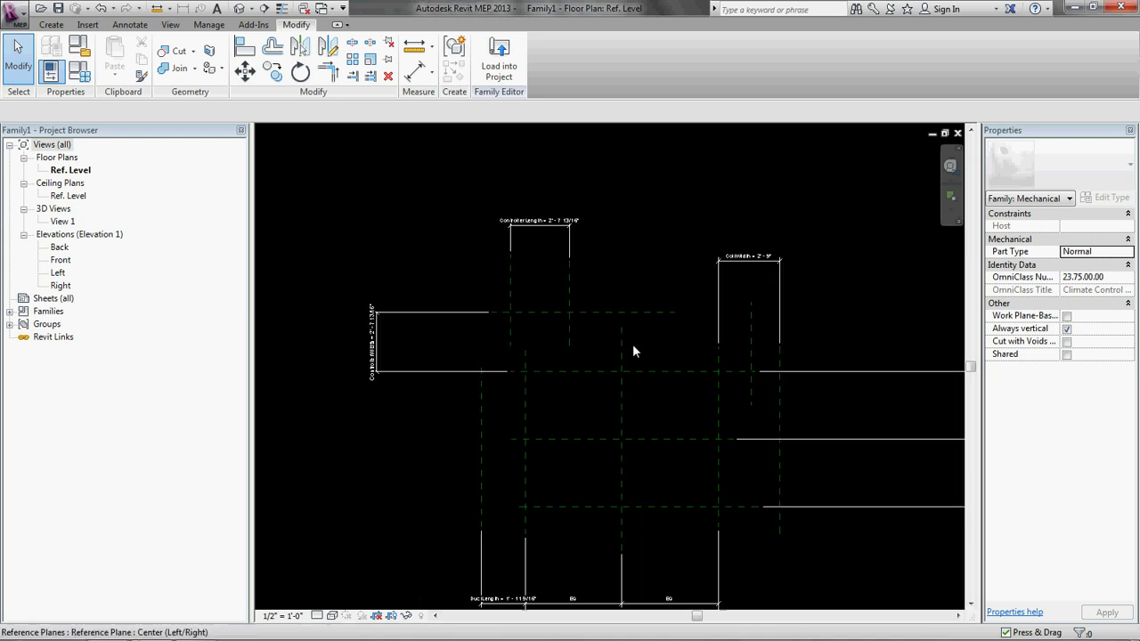
{"action": "scroll", "coordinate": [660, 365], "scroll_direction": "up", "scroll_amount": 1}
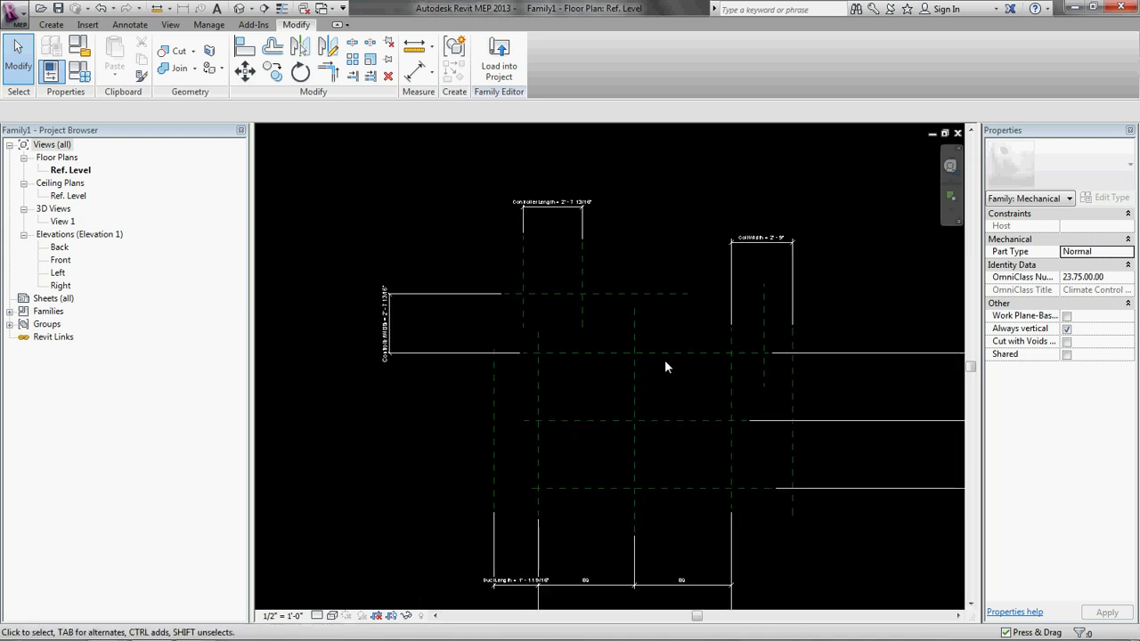
{"action": "scroll", "coordinate": [667, 384], "scroll_direction": "up", "scroll_amount": 2}
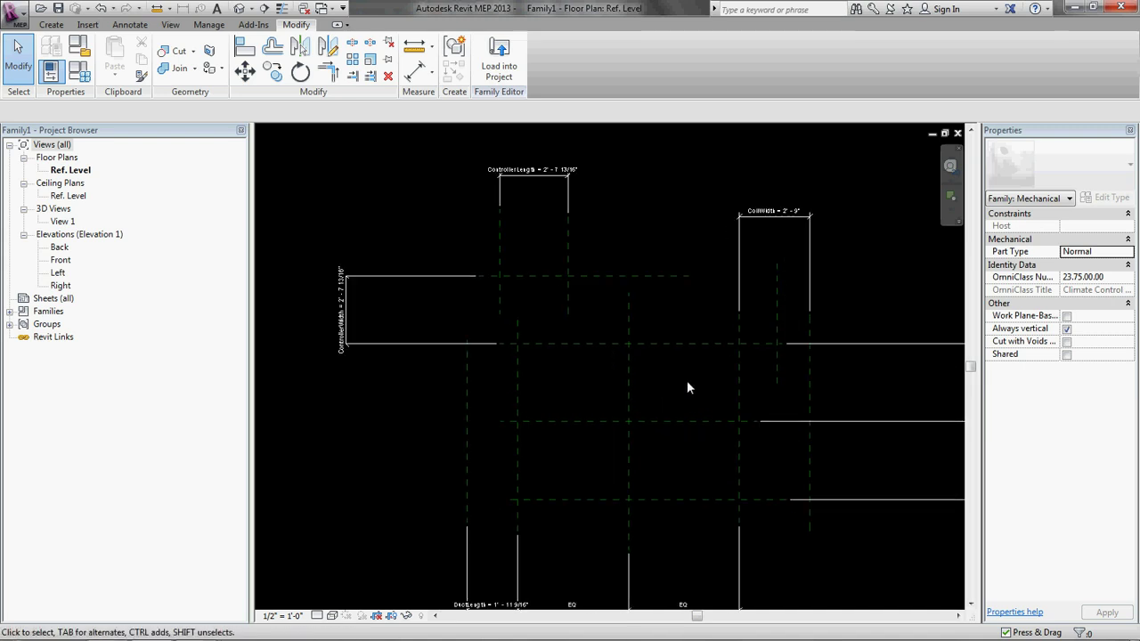
{"action": "scroll", "coordinate": [564, 283], "scroll_direction": "down", "scroll_amount": 2}
{"action": "scroll", "coordinate": [596, 331], "scroll_direction": "up", "scroll_amount": 2}
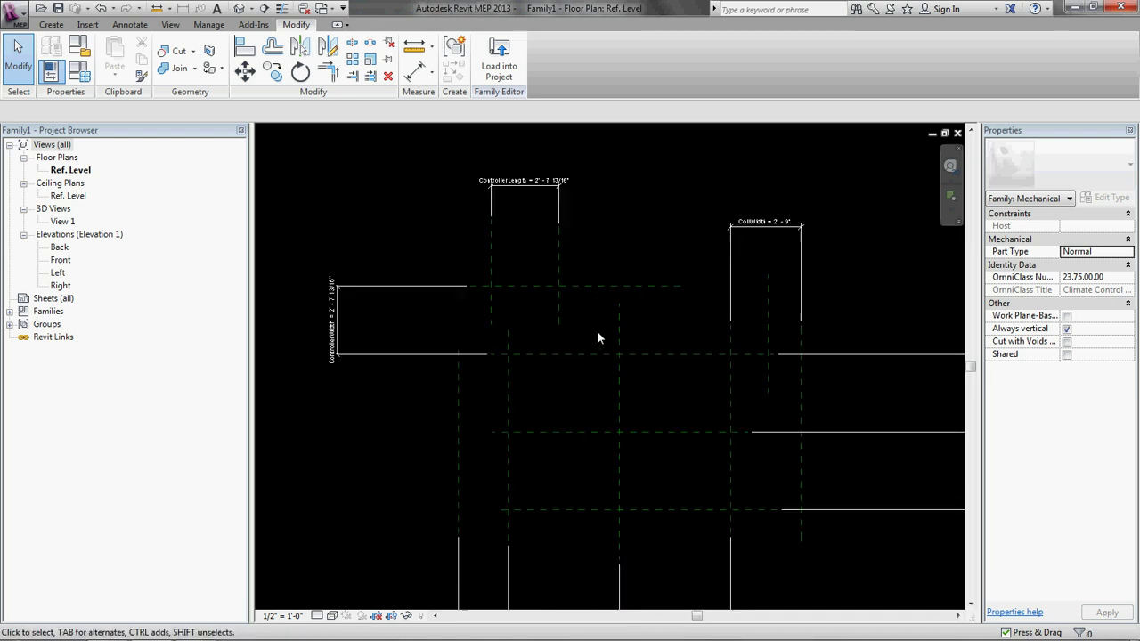
{"action": "scroll", "coordinate": [561, 360], "scroll_direction": "up", "scroll_amount": 1}
{"action": "scroll", "coordinate": [574, 358], "scroll_direction": "down", "scroll_amount": 2}
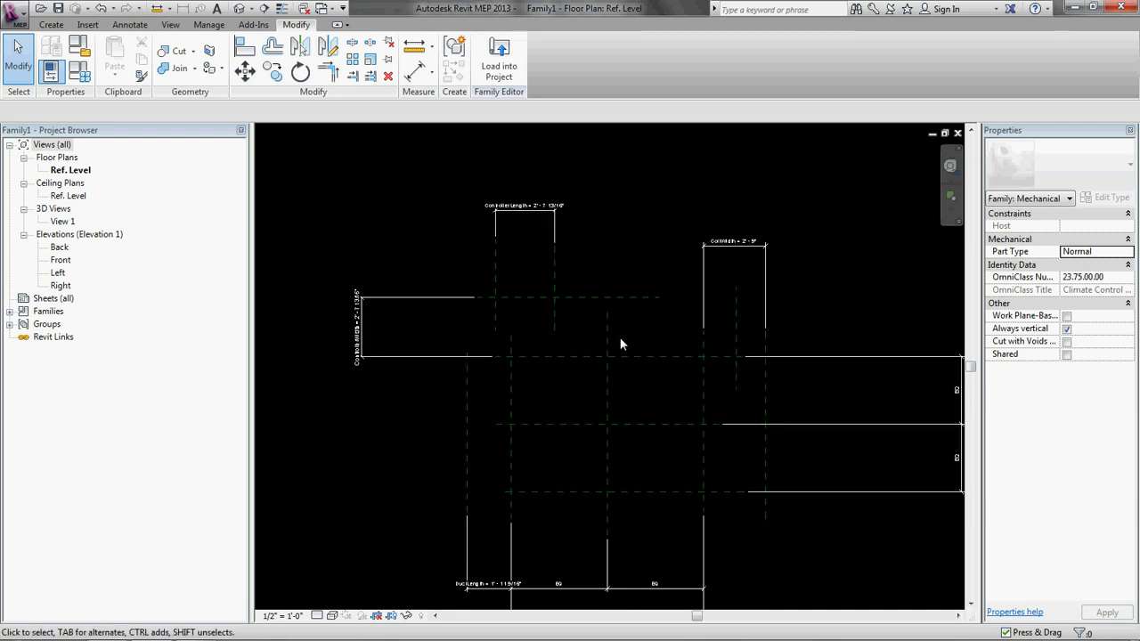
{"action": "middle_click_drag", "start_coordinate": [526, 373], "coordinate": [531, 377]}
{"action": "scroll", "coordinate": [526, 365], "scroll_direction": "up", "scroll_amount": 2}
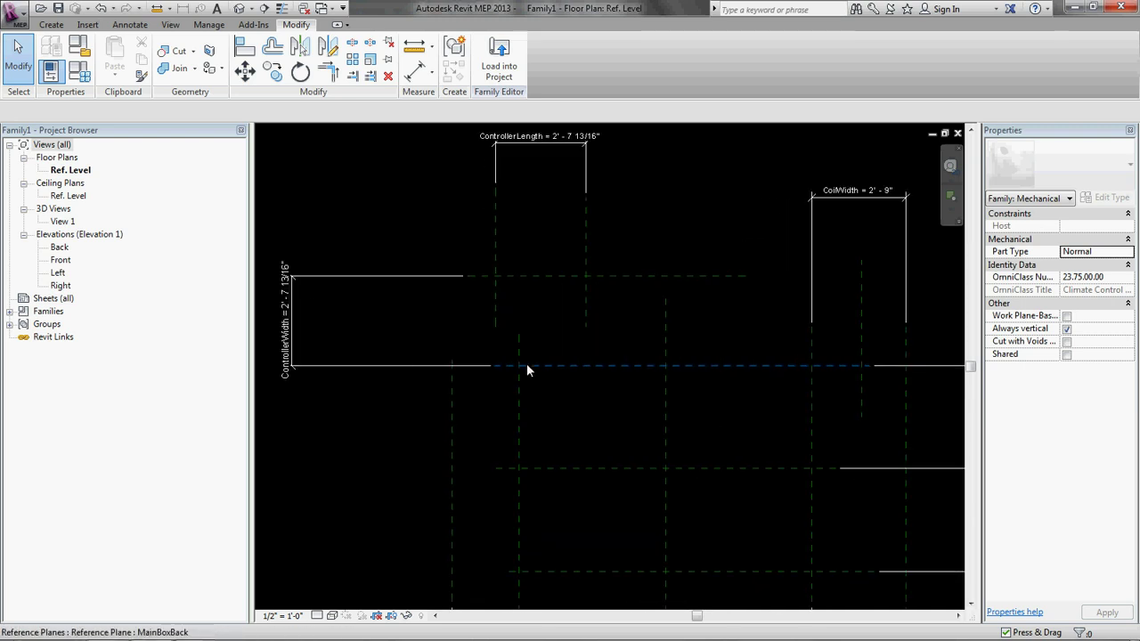
{"action": "middle_click_drag", "start_coordinate": [545, 331], "coordinate": [546, 286]}
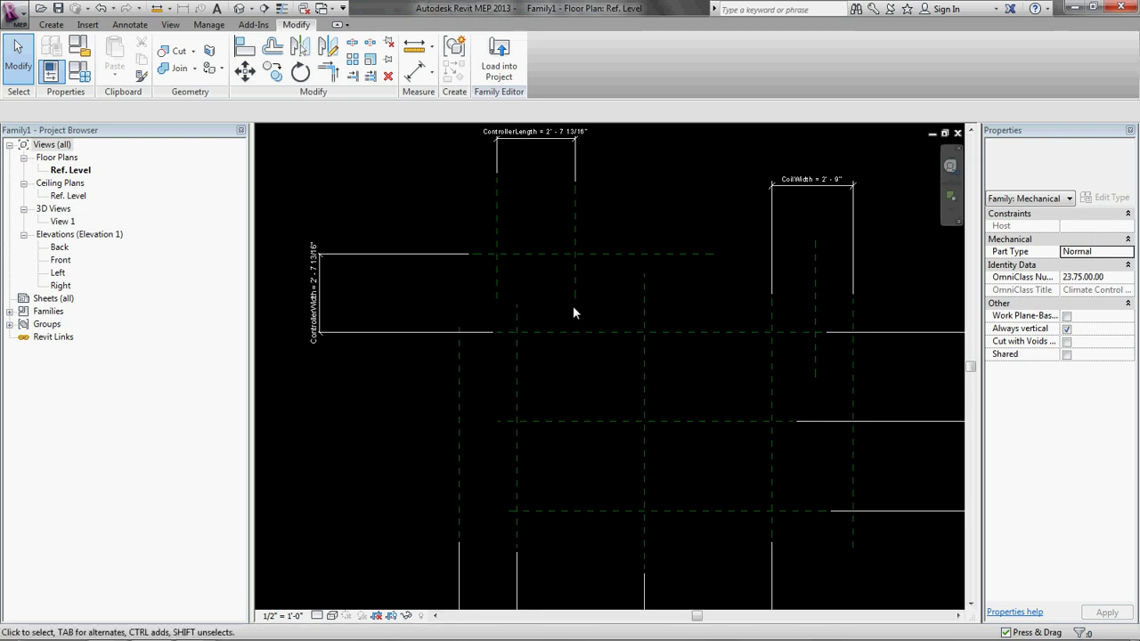
{"action": "left_click", "coordinate": [496, 230]}
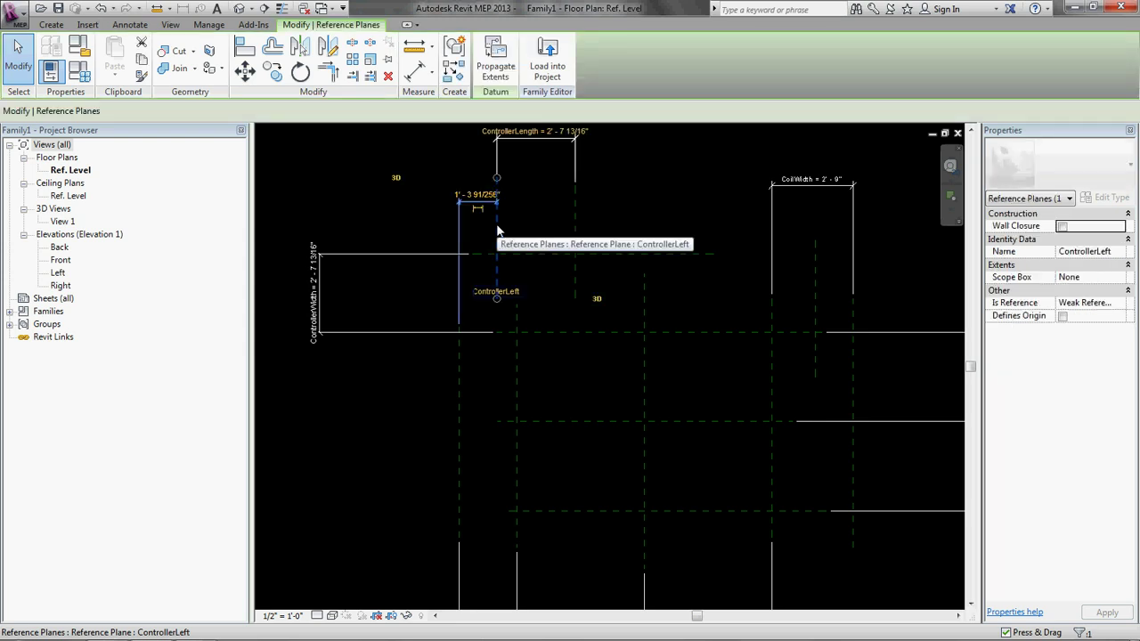
{"action": "left_click", "coordinate": [539, 364]}
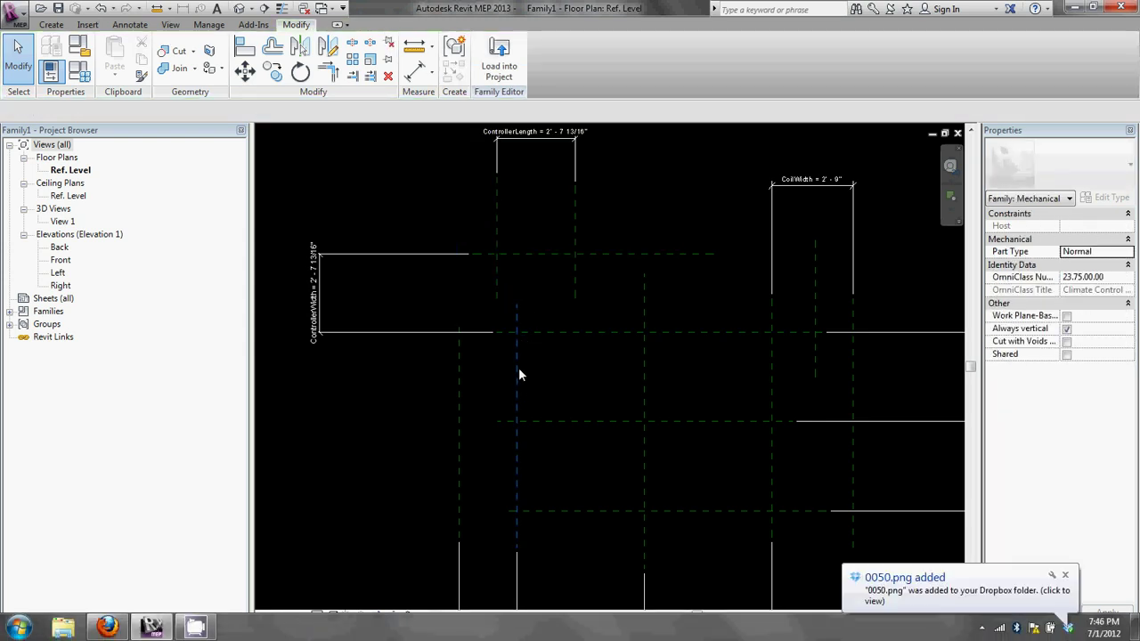
{"action": "left_click", "coordinate": [518, 367]}
{"action": "left_click", "coordinate": [555, 370]}
{"action": "left_click", "coordinate": [519, 377]}
{"action": "left_click", "coordinate": [572, 393]}
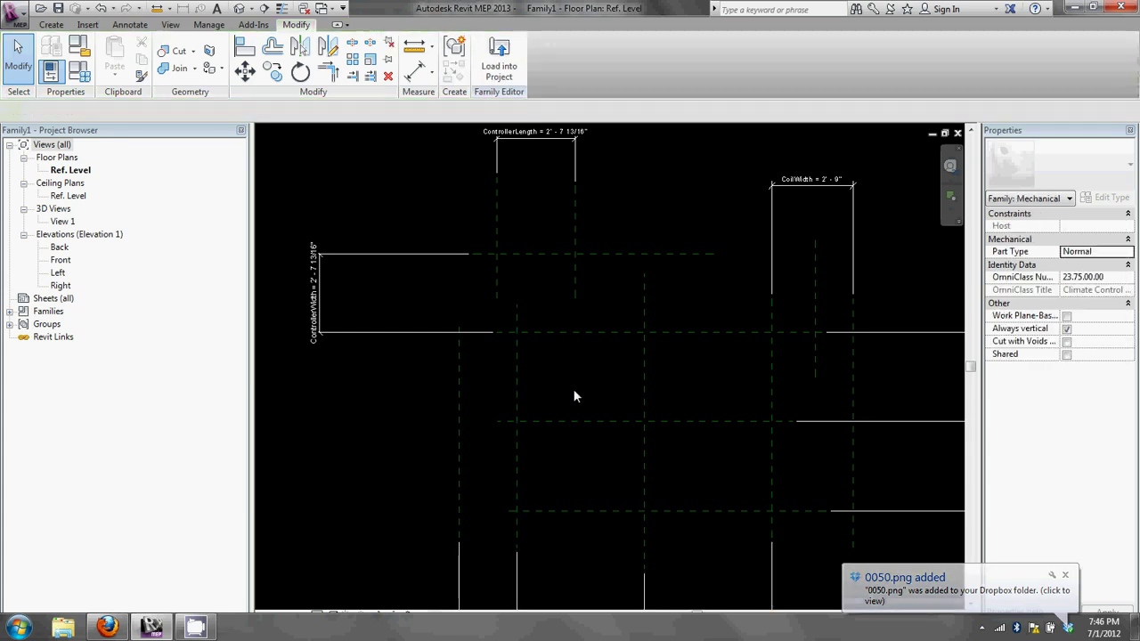
Step: Place a 0'-8 7/32" aligned dimension between ControllerLeft and its neighbouring plane
{"action": "key", "text": "d"}
{"action": "key", "text": "i"}
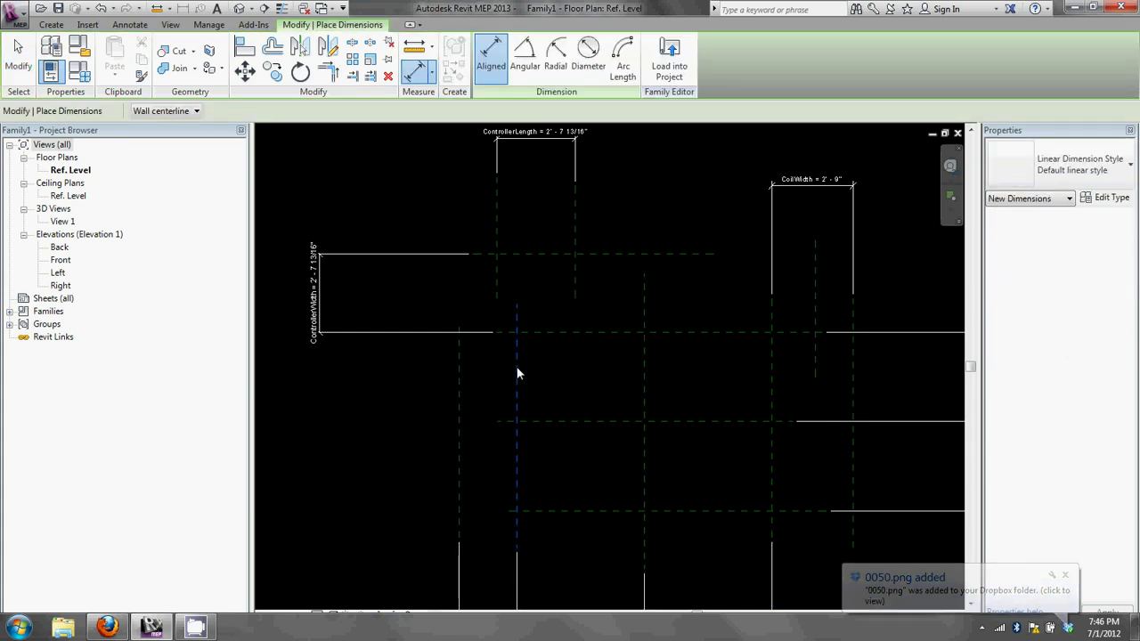
{"action": "left_click", "coordinate": [514, 220]}
{"action": "left_click", "coordinate": [495, 214]}
{"action": "middle_click_drag", "start_coordinate": [477, 285], "coordinate": [484, 482]}
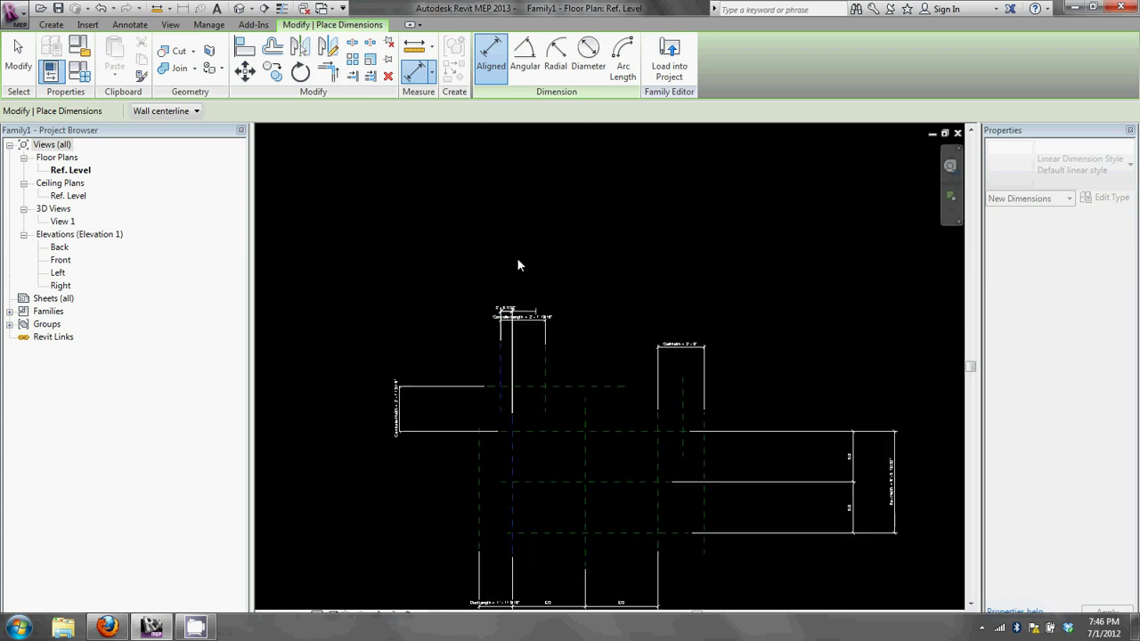
{"action": "left_click", "coordinate": [509, 282]}
{"action": "key", "text": "Escape"}
Step: Label the 0'-8 7/32" dimension with a new type parameter named ControllerOffset
{"action": "left_click", "coordinate": [509, 293]}
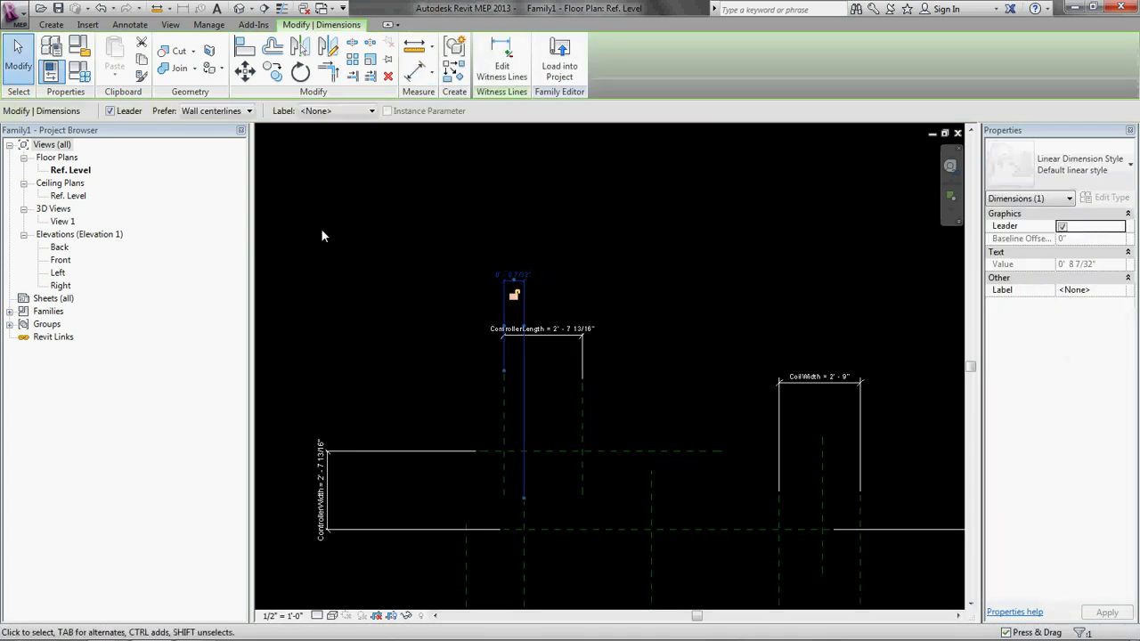
{"action": "left_click", "coordinate": [334, 110]}
{"action": "left_click", "coordinate": [322, 125]}
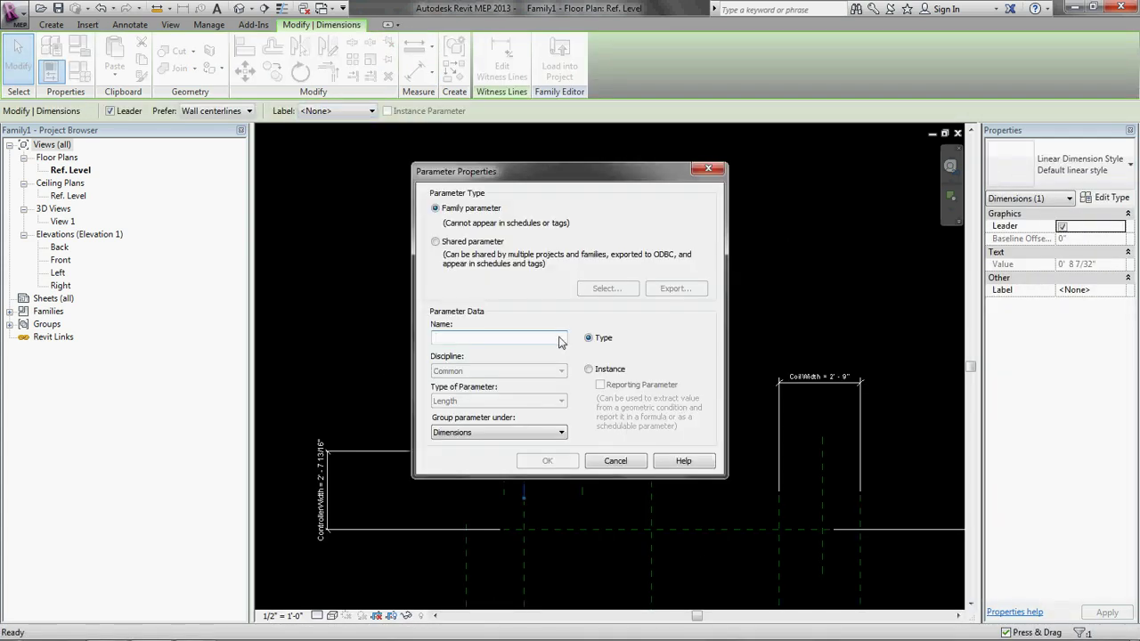
{"action": "type", "text": "Controll"}
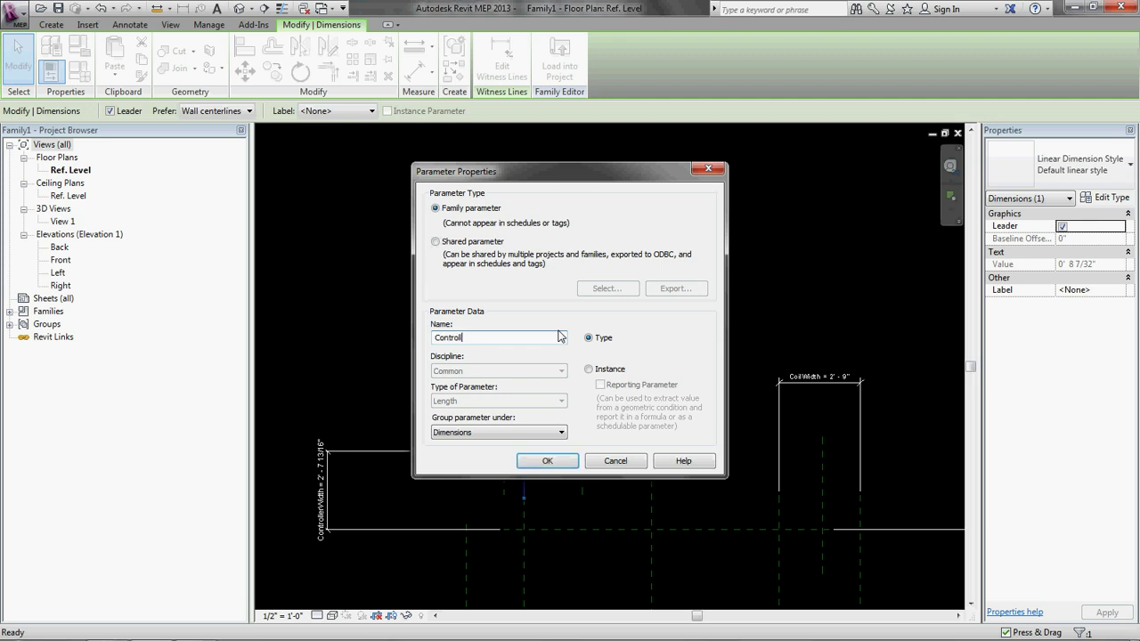
{"action": "type", "text": "erOffset"}
{"action": "key", "text": "Return"}
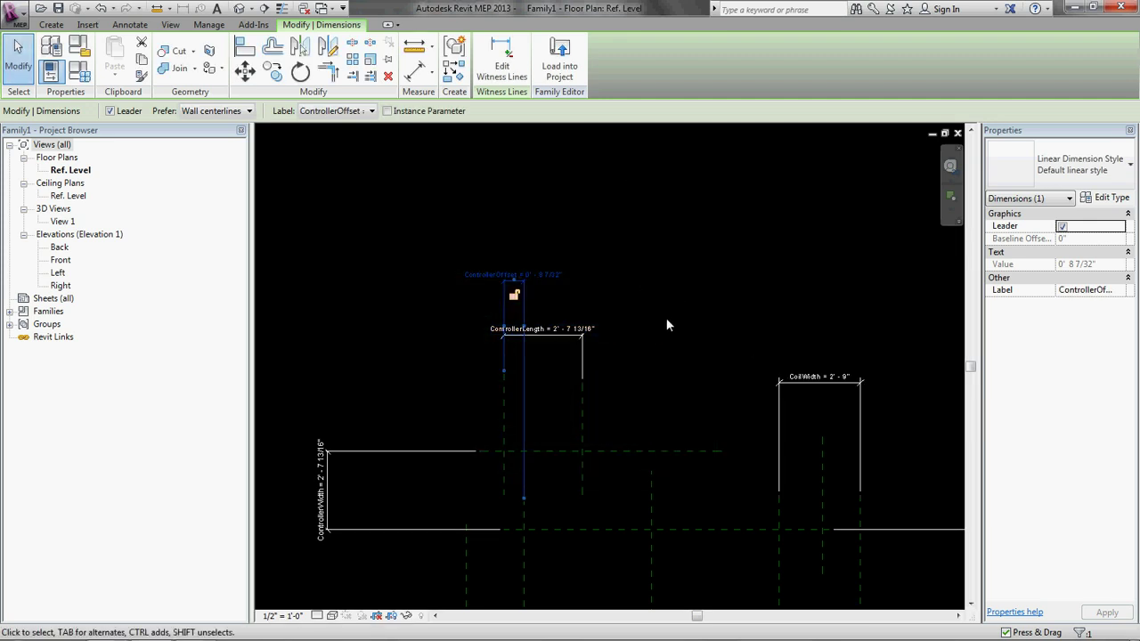
{"action": "left_click", "coordinate": [668, 325]}
{"action": "scroll", "coordinate": [649, 402], "scroll_direction": "up", "scroll_amount": 2}
Step: Inspect the coil's centre, MainBoxright and RHCoilRight reference planes in the plan
{"action": "scroll", "coordinate": [627, 430], "scroll_direction": "down", "scroll_amount": 1}
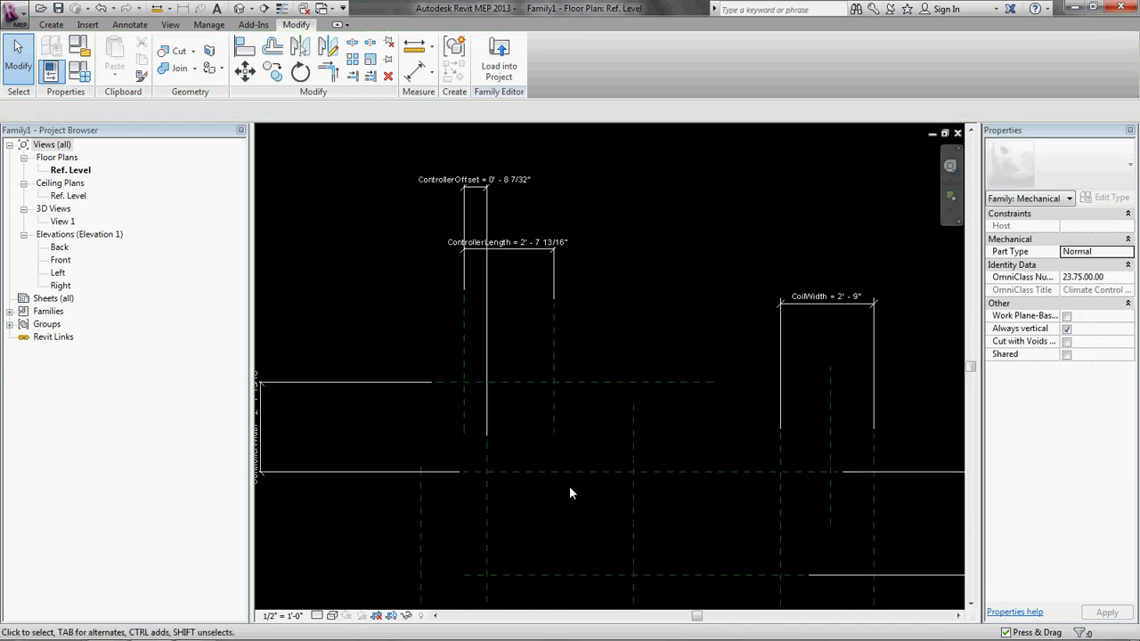
{"action": "middle_click_drag", "start_coordinate": [569, 485], "coordinate": [578, 505]}
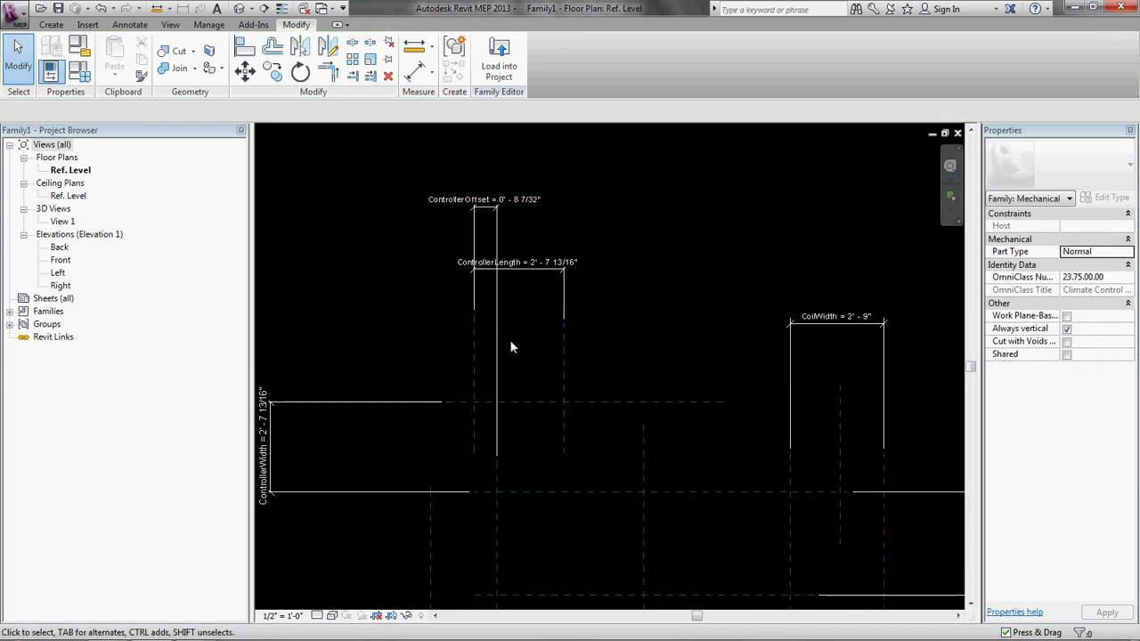
{"action": "scroll", "coordinate": [460, 362], "scroll_direction": "down", "scroll_amount": 2}
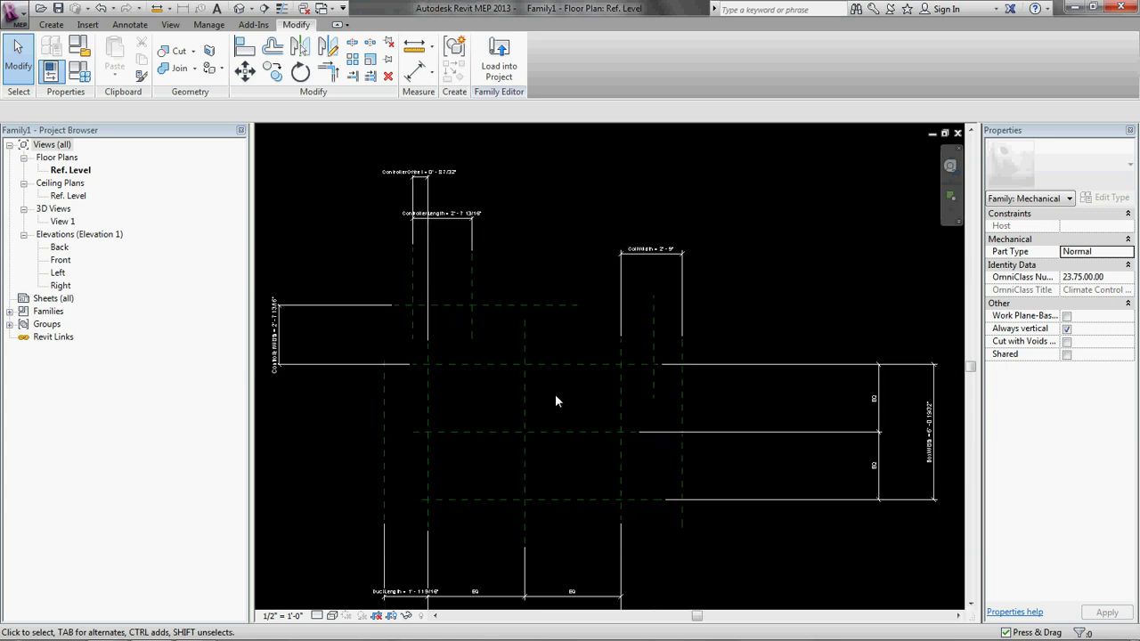
{"action": "middle_click_drag", "start_coordinate": [556, 399], "coordinate": [464, 399]}
{"action": "scroll", "coordinate": [591, 339], "scroll_direction": "up", "scroll_amount": 2}
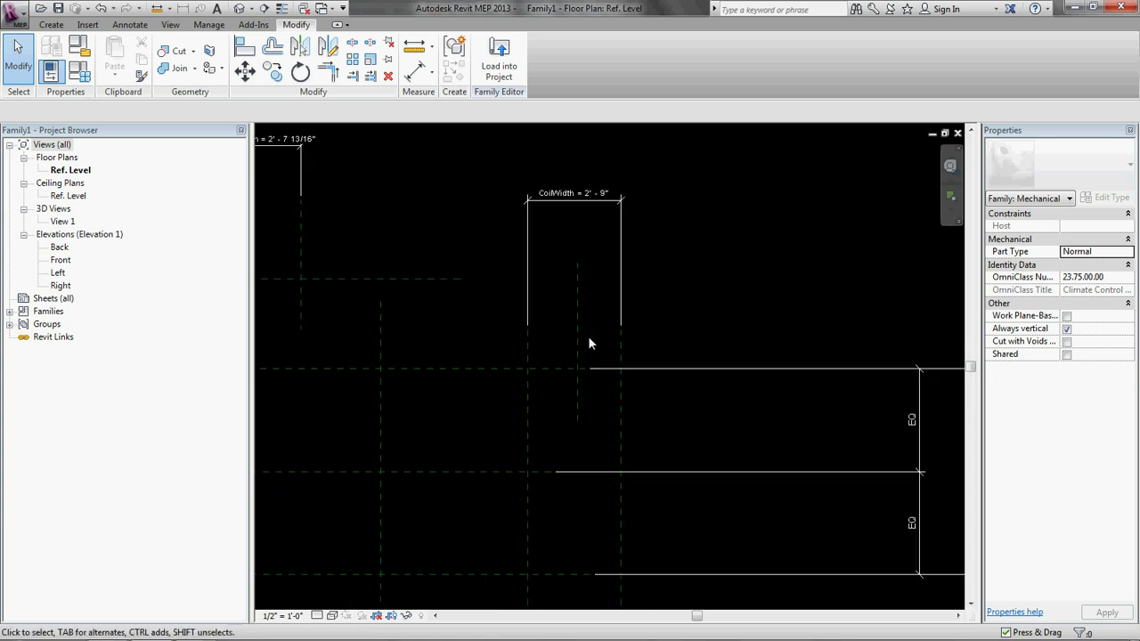
{"action": "left_click", "coordinate": [589, 320]}
{"action": "scroll", "coordinate": [593, 321], "scroll_direction": "down", "scroll_amount": 3}
{"action": "middle_click_drag", "start_coordinate": [470, 330], "coordinate": [496, 336]}
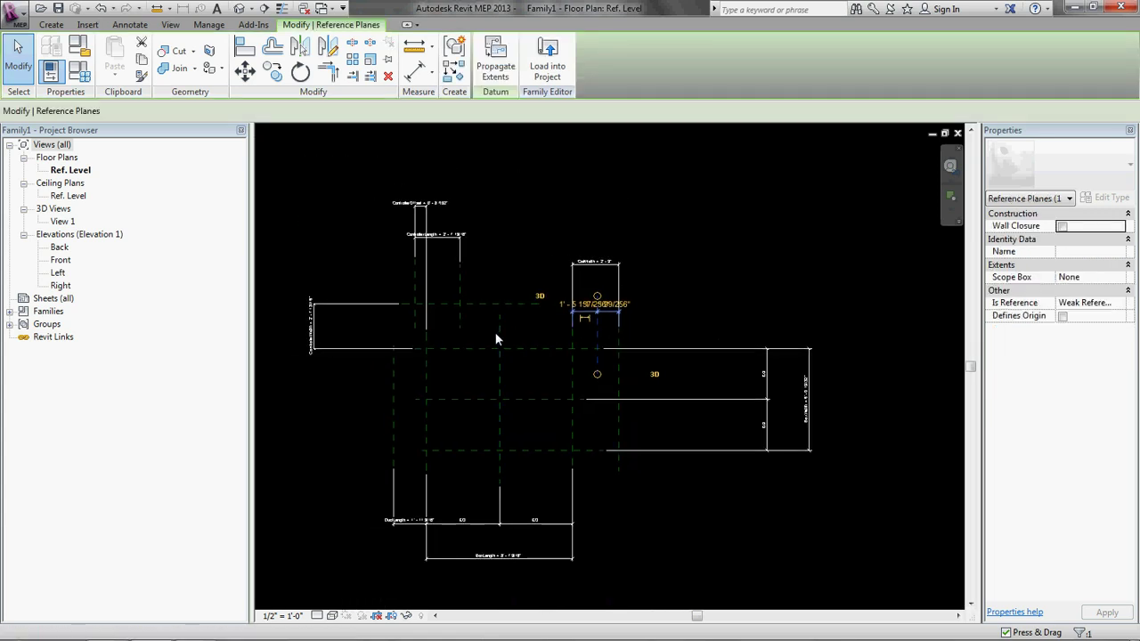
{"action": "middle_click_drag", "start_coordinate": [447, 398], "coordinate": [473, 398]}
{"action": "scroll", "coordinate": [513, 421], "scroll_direction": "up", "scroll_amount": 3}
{"action": "scroll", "coordinate": [605, 314], "scroll_direction": "down", "scroll_amount": 3}
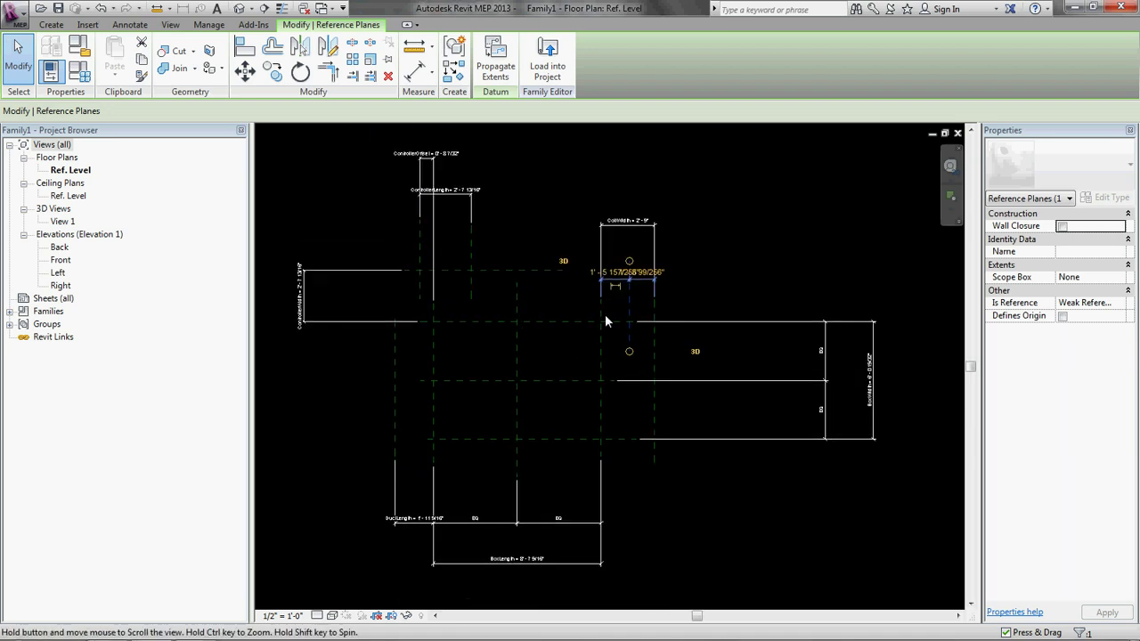
{"action": "scroll", "coordinate": [604, 314], "scroll_direction": "up", "scroll_amount": 2}
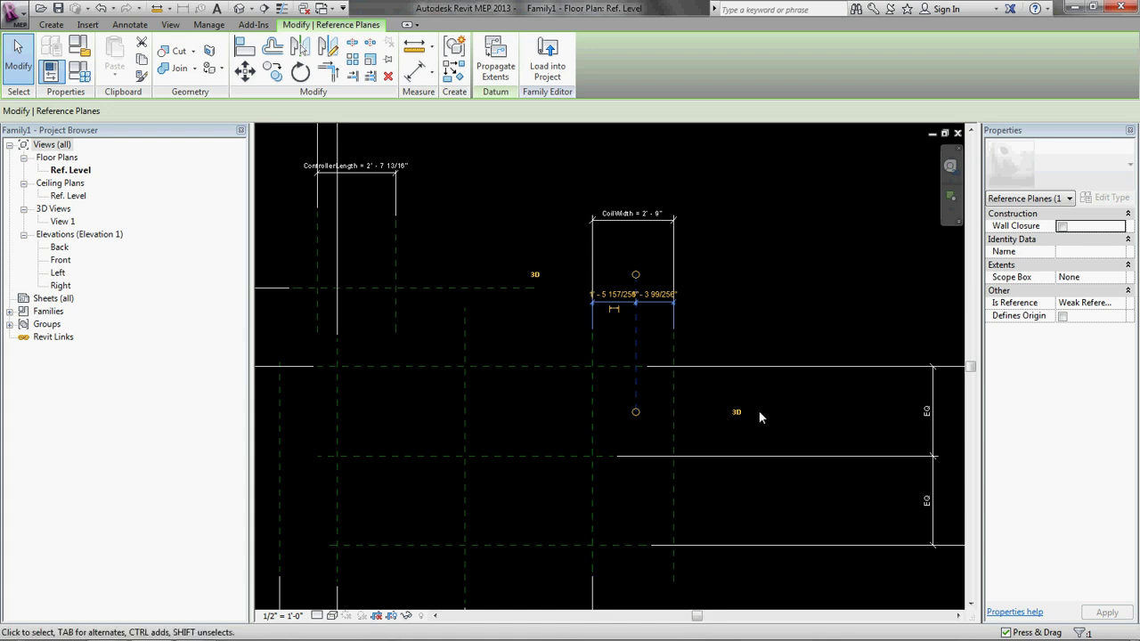
{"action": "left_click", "coordinate": [721, 325]}
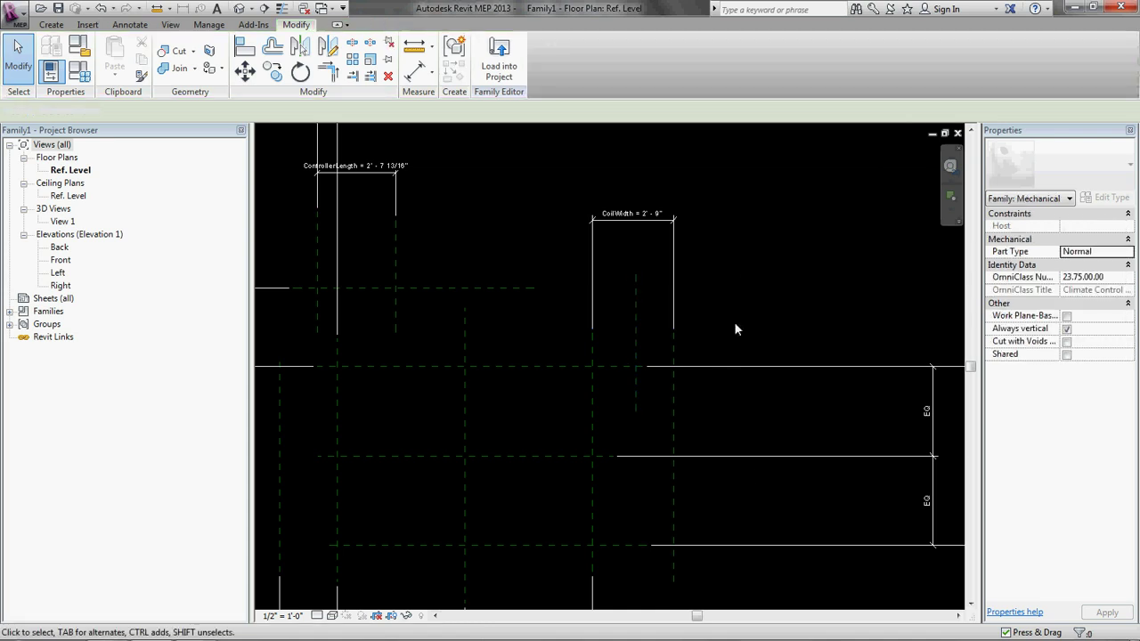
{"action": "left_click", "coordinate": [633, 346]}
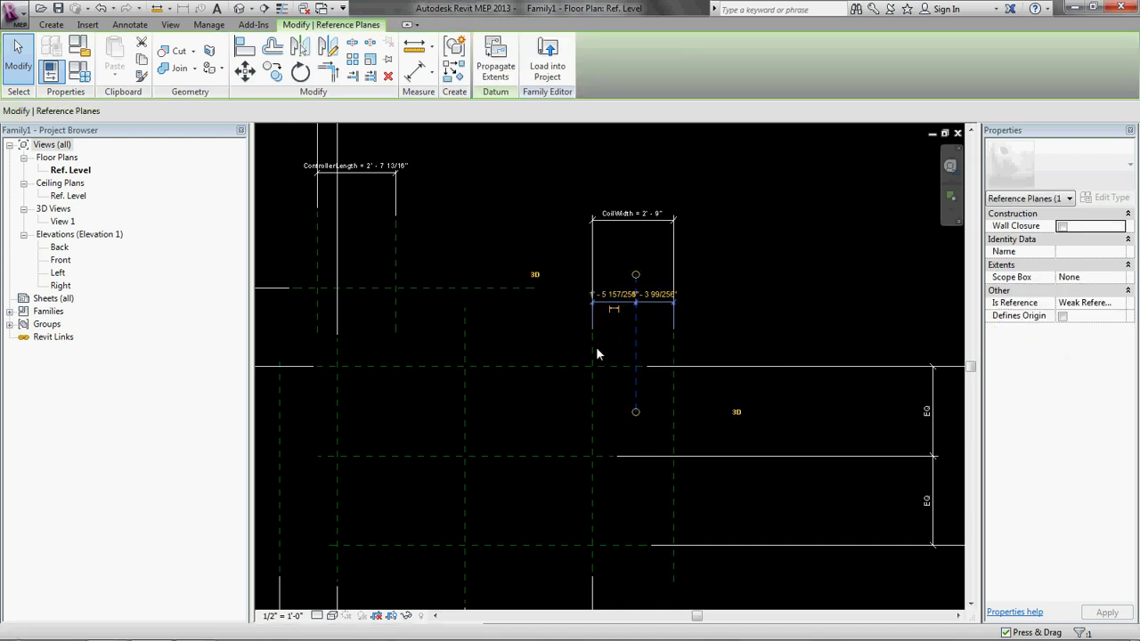
{"action": "left_click", "coordinate": [591, 409]}
{"action": "left_click", "coordinate": [674, 426]}
{"action": "key", "text": "Escape"}
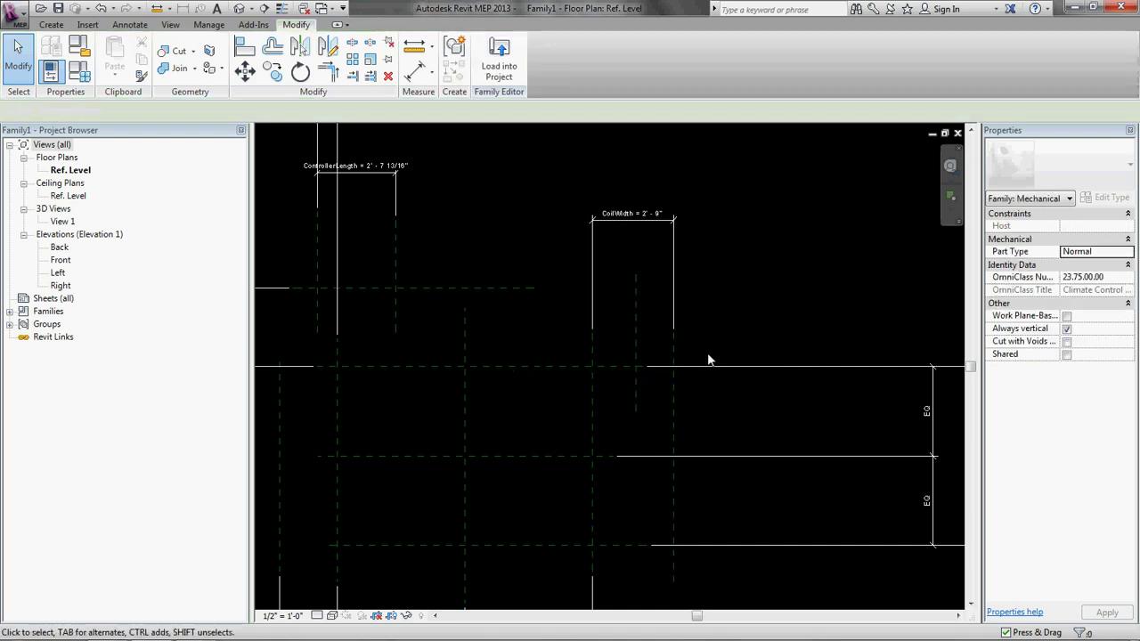
Step: Dimension the coil's left, centre and right planes as one string and set it to EQ
{"action": "key", "text": "d"}
{"action": "key", "text": "i"}
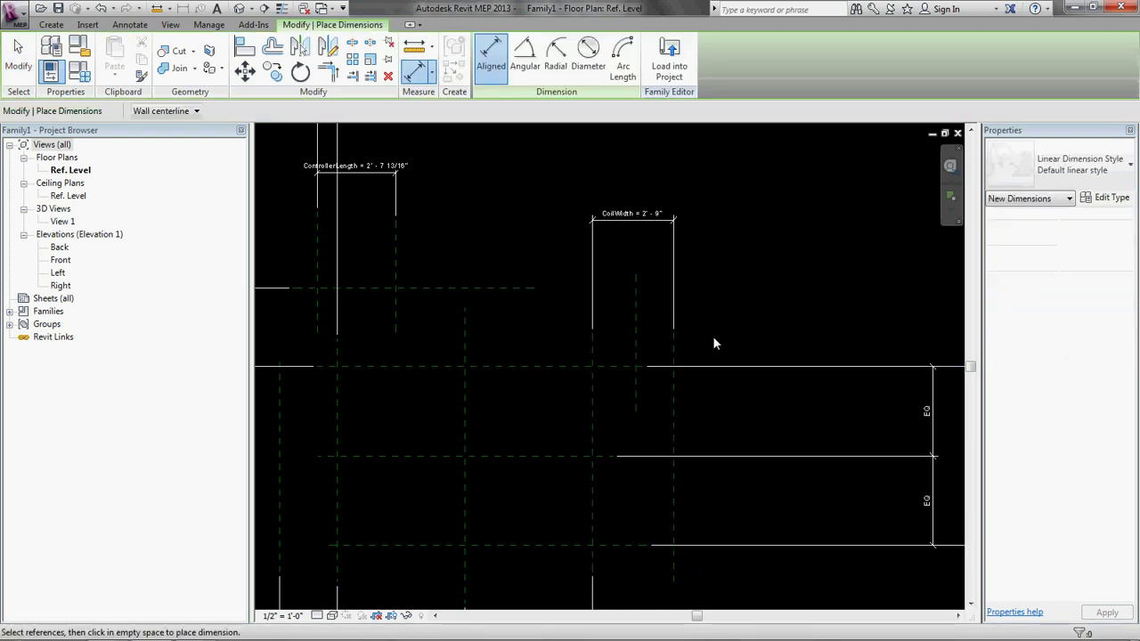
{"action": "key", "text": "Escape"}
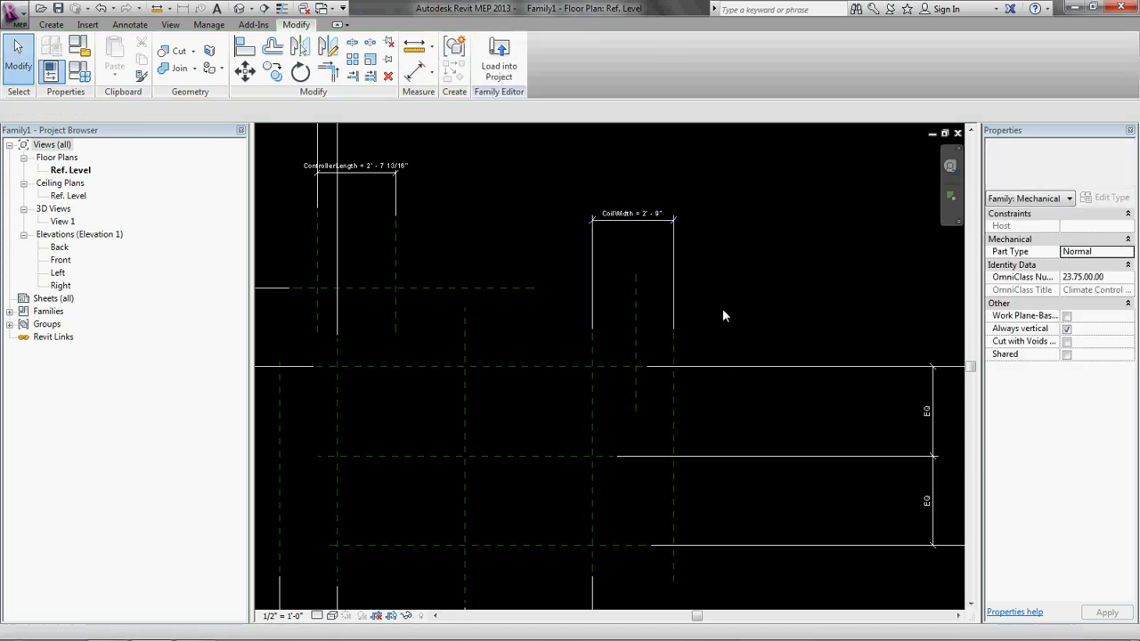
{"action": "key", "text": "d"}
{"action": "key", "text": "i"}
{"action": "left_click", "coordinate": [592, 415]}
{"action": "left_click", "coordinate": [635, 397]}
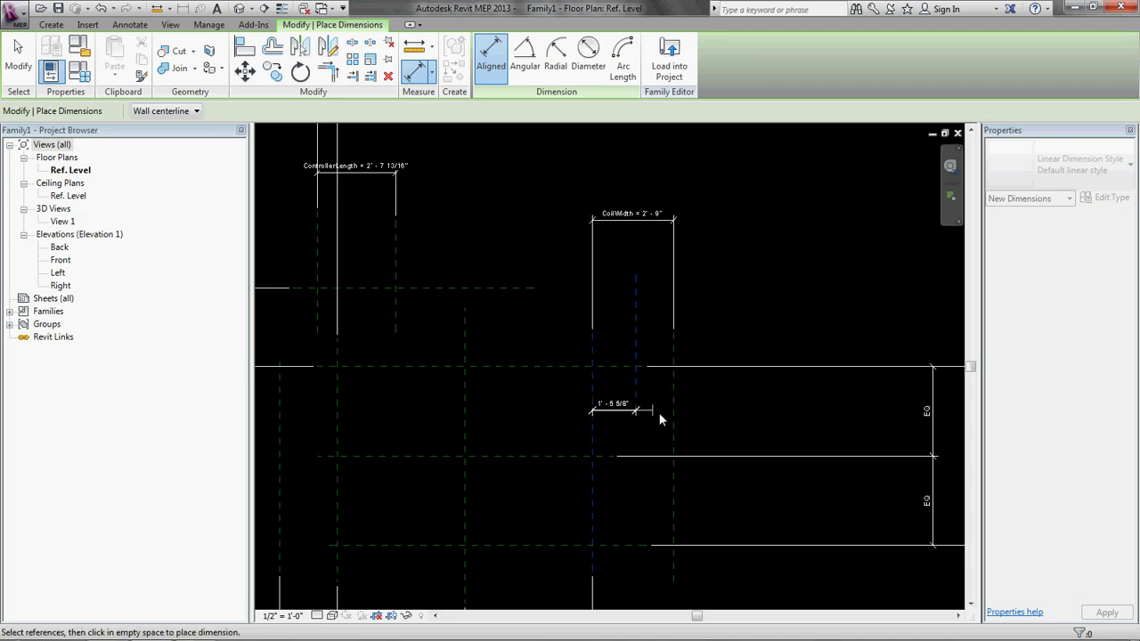
{"action": "left_click", "coordinate": [673, 410]}
{"action": "scroll", "coordinate": [631, 386], "scroll_direction": "down", "scroll_amount": 1}
{"action": "left_click", "coordinate": [657, 215]}
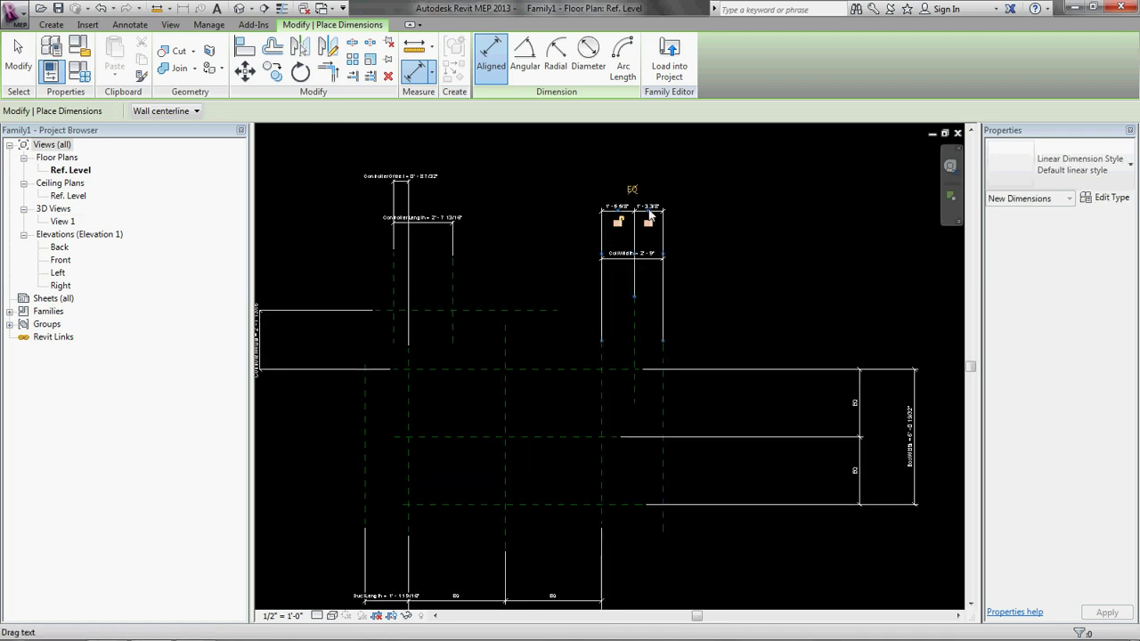
{"action": "left_click", "coordinate": [632, 188]}
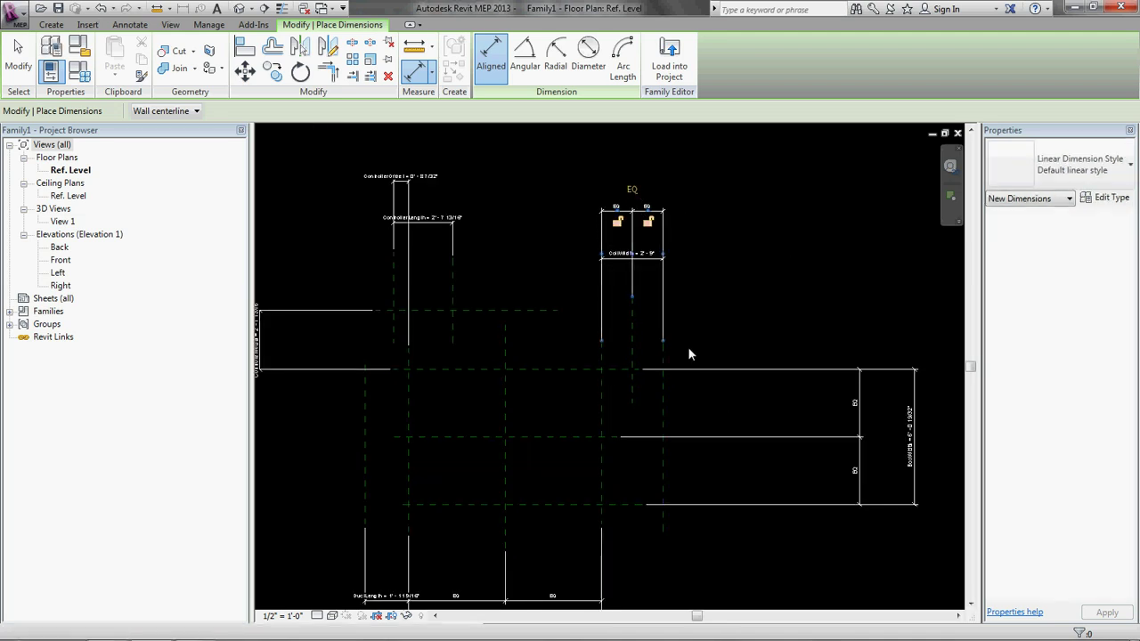
{"action": "key", "text": "Escape"}
{"action": "key", "text": "Escape"}
Step: Recentre the plan and tile all open views with WT
{"action": "scroll", "coordinate": [672, 389], "scroll_direction": "up", "scroll_amount": 3}
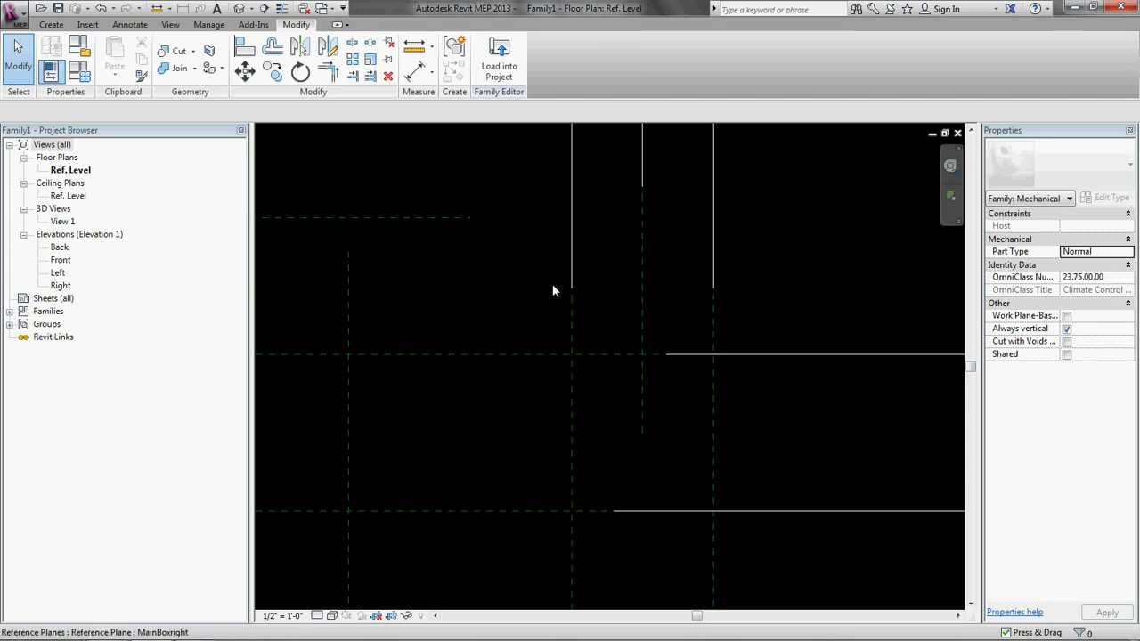
{"action": "scroll", "coordinate": [551, 287], "scroll_direction": "down", "scroll_amount": 3}
{"action": "middle_click_drag", "start_coordinate": [536, 377], "coordinate": [666, 386]}
{"action": "scroll", "coordinate": [626, 383], "scroll_direction": "down", "scroll_amount": 1}
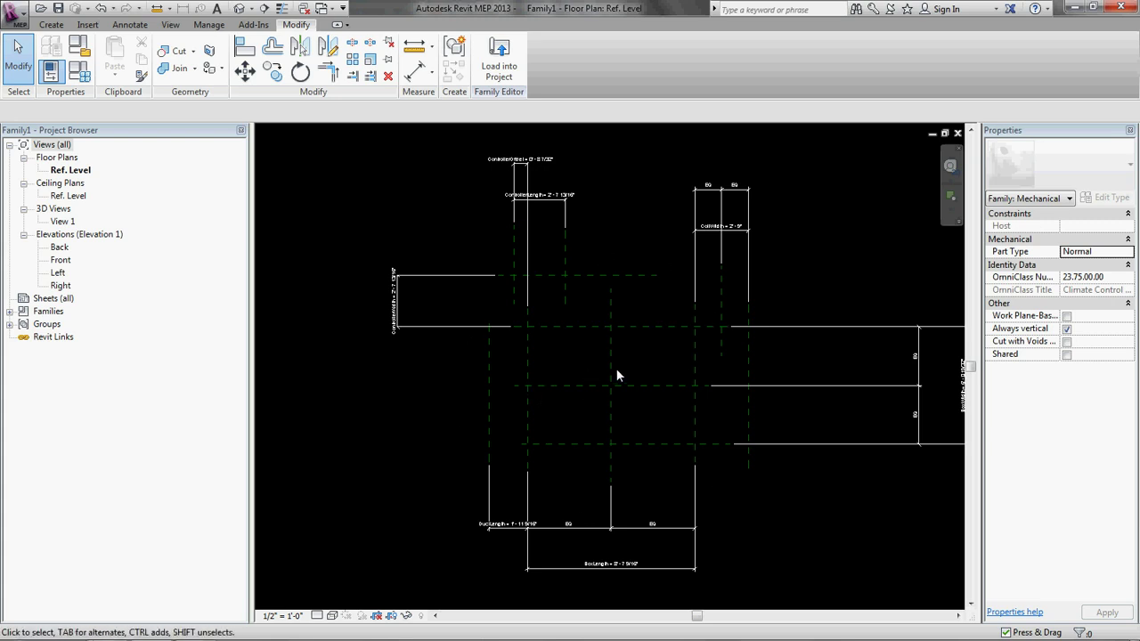
{"action": "key", "text": "w"}
{"action": "key", "text": "t"}
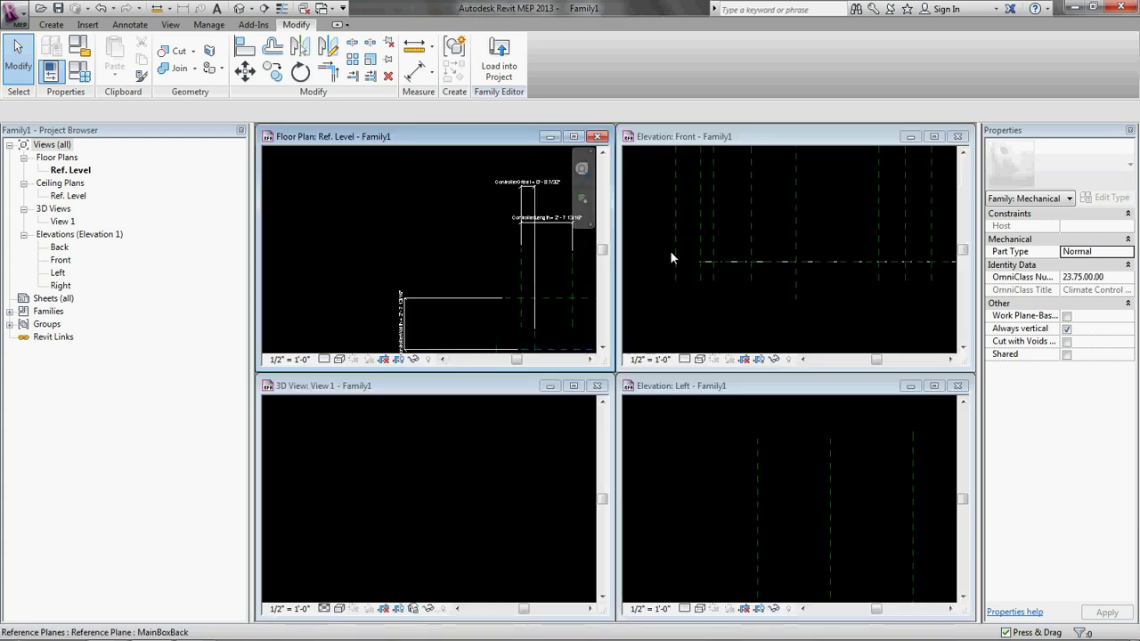
Step: Maximize the Front elevation and centre its vertical reference planes in view
{"action": "double_click", "coordinate": [697, 136]}
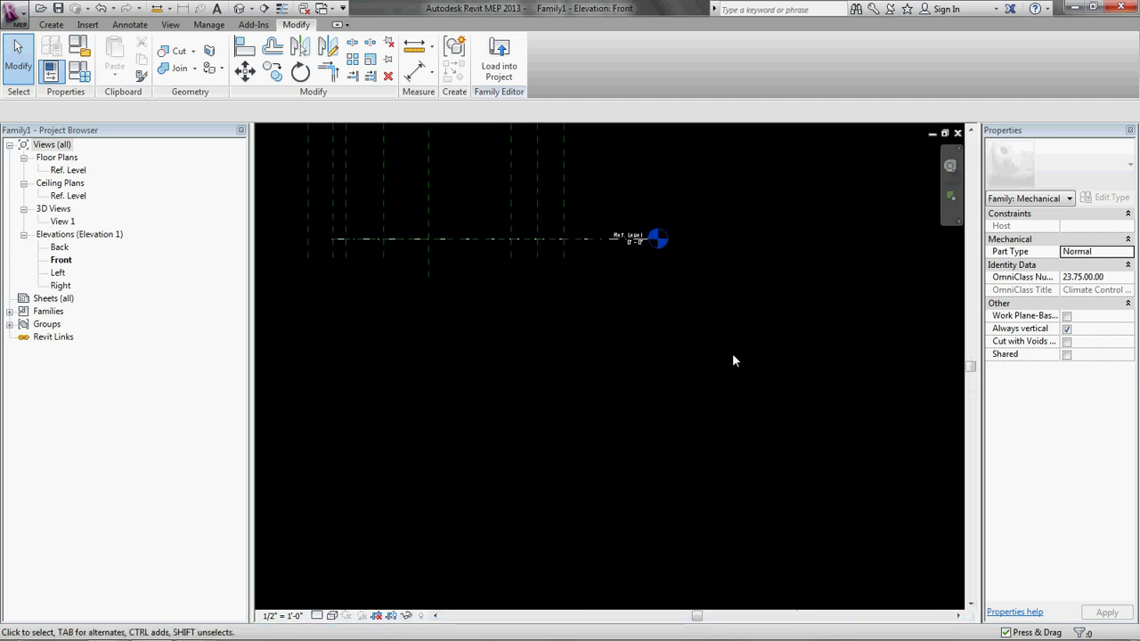
{"action": "mouse_move", "coordinate": [519, 234]}
{"action": "middle_mouse_down"}
{"action": "mouse_move", "coordinate": [581, 404]}
{"action": "mouse_move", "coordinate": [603, 403]}
{"action": "middle_mouse_up"}
{"action": "scroll", "coordinate": [602, 403], "scroll_direction": "up", "scroll_amount": 2}
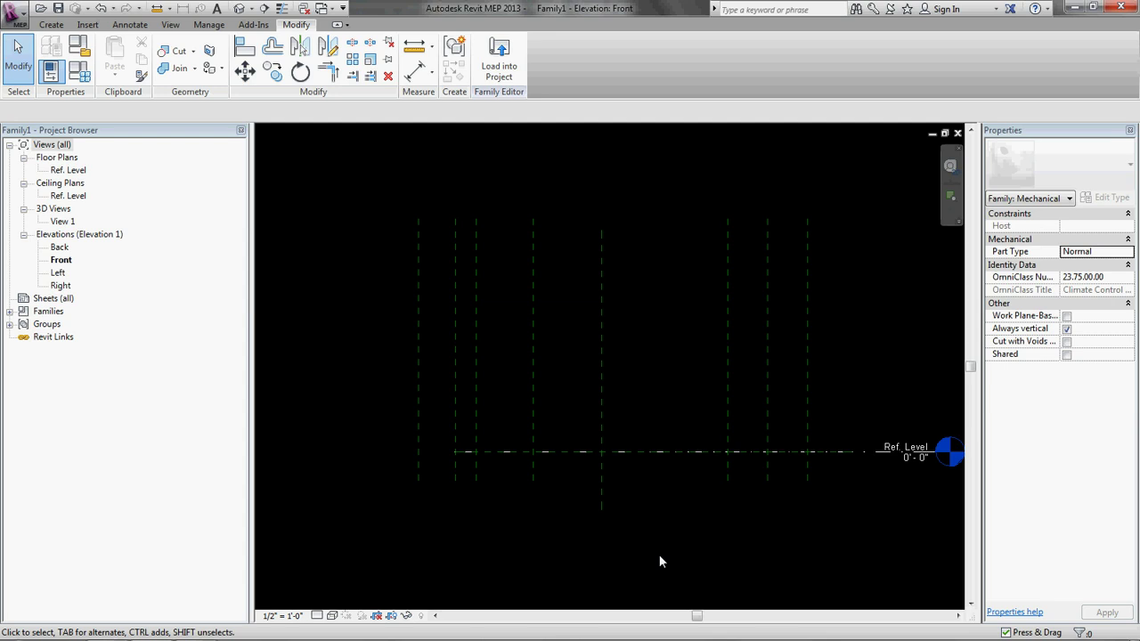
Step: Draw two full-width horizontal reference planes above Ref. Level in the Front elevation
{"action": "key", "text": "r"}
{"action": "key", "text": "p"}
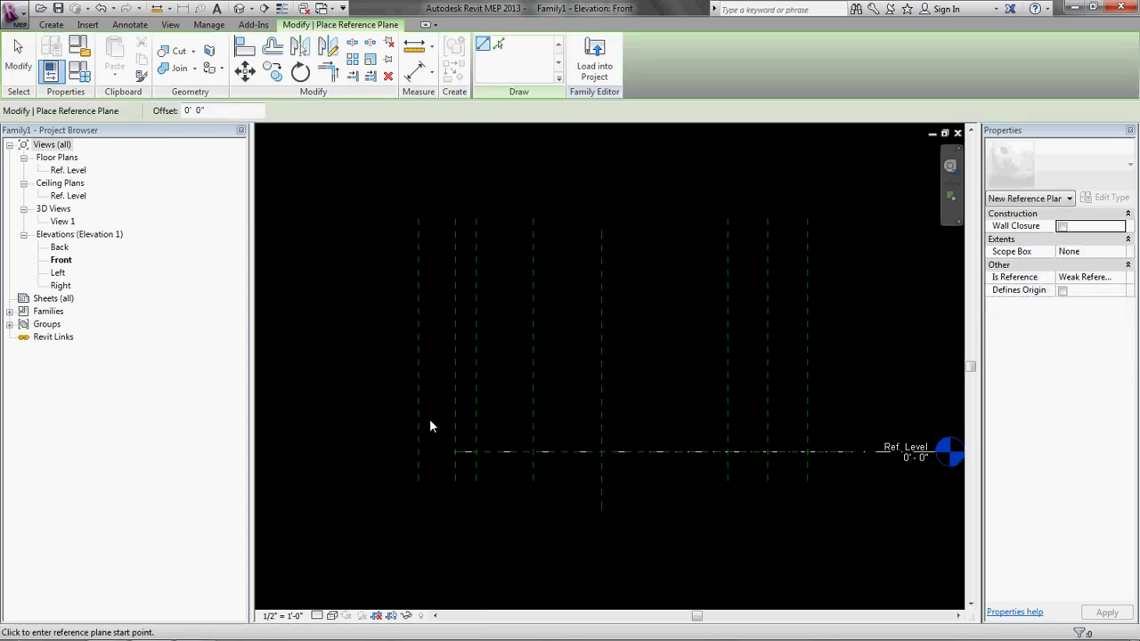
{"action": "left_click", "coordinate": [389, 303]}
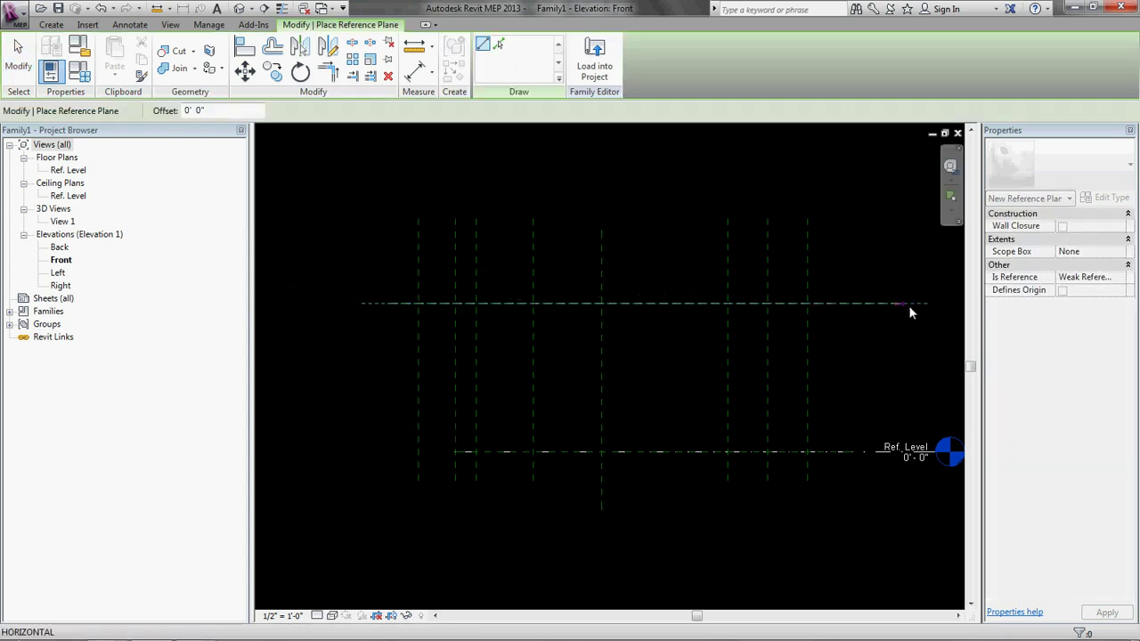
{"action": "left_click", "coordinate": [910, 303]}
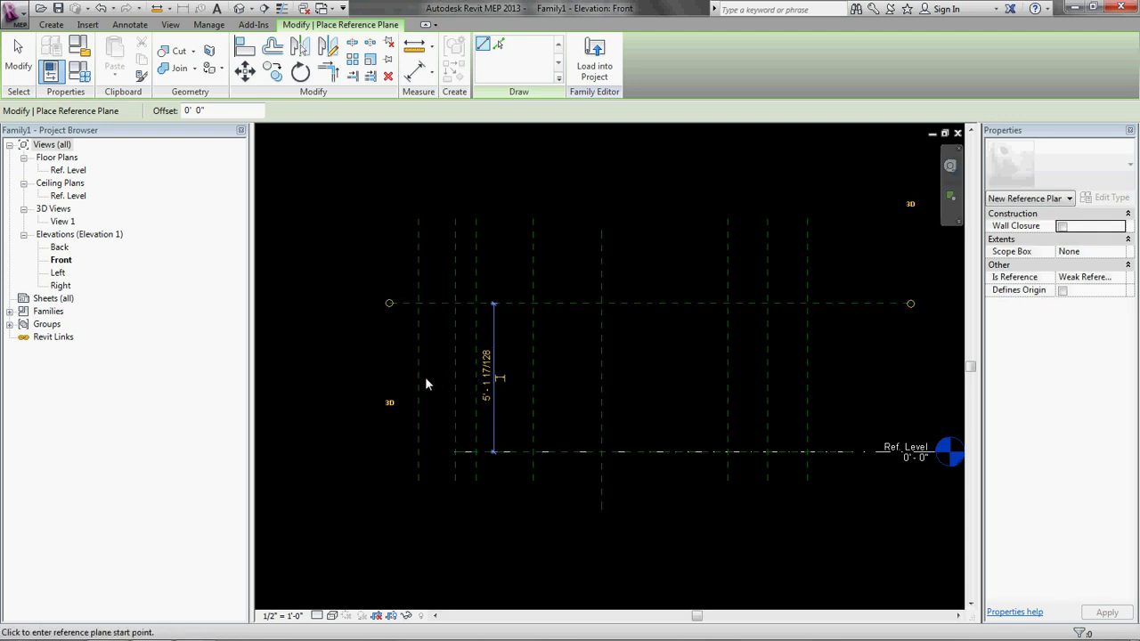
{"action": "left_click", "coordinate": [401, 380]}
{"action": "left_click", "coordinate": [878, 381]}
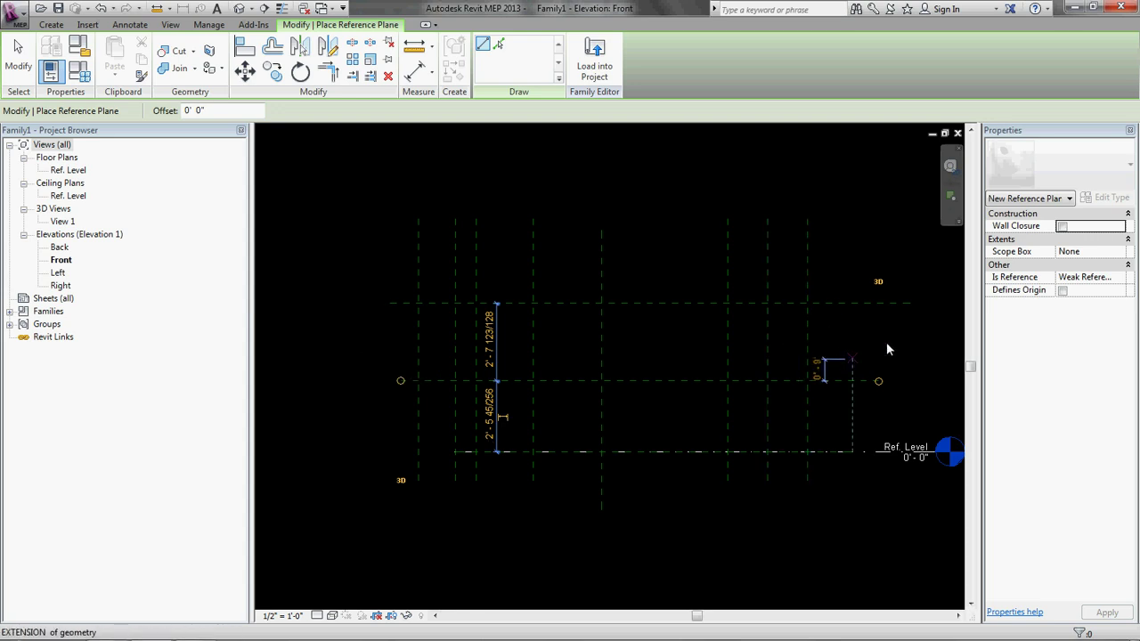
Step: Add two short horizontal reference planes at right, the lower one just above Ref. Level
{"action": "scroll", "coordinate": [743, 356], "scroll_direction": "up", "scroll_amount": 2}
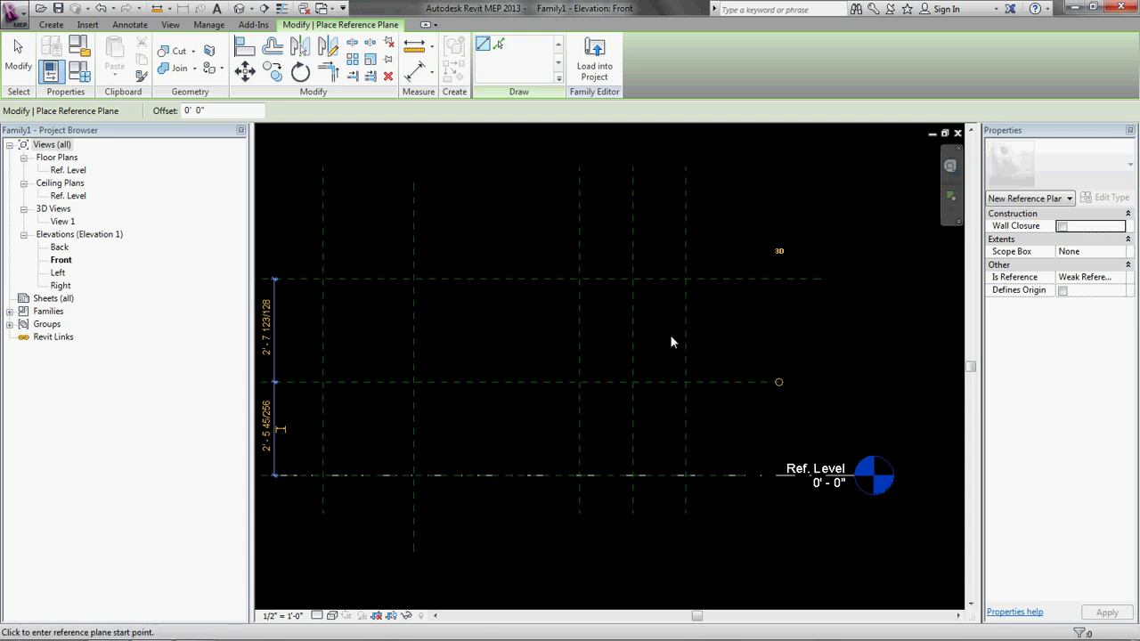
{"action": "left_click", "coordinate": [615, 331]}
{"action": "left_click", "coordinate": [730, 331]}
{"action": "left_click", "coordinate": [615, 436]}
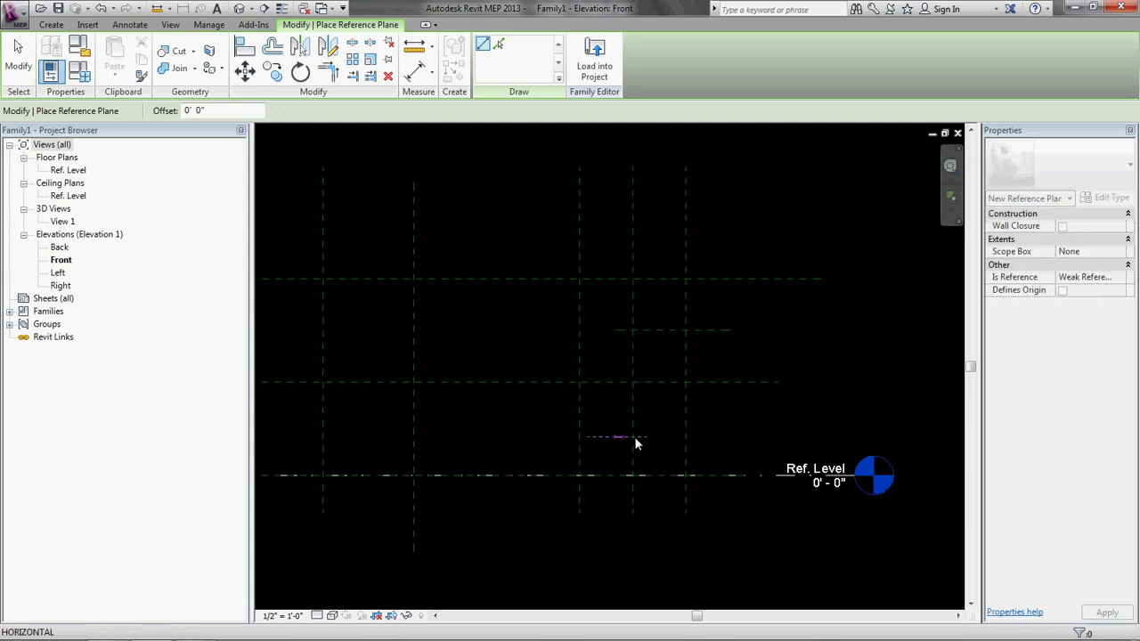
{"action": "left_click", "coordinate": [737, 436]}
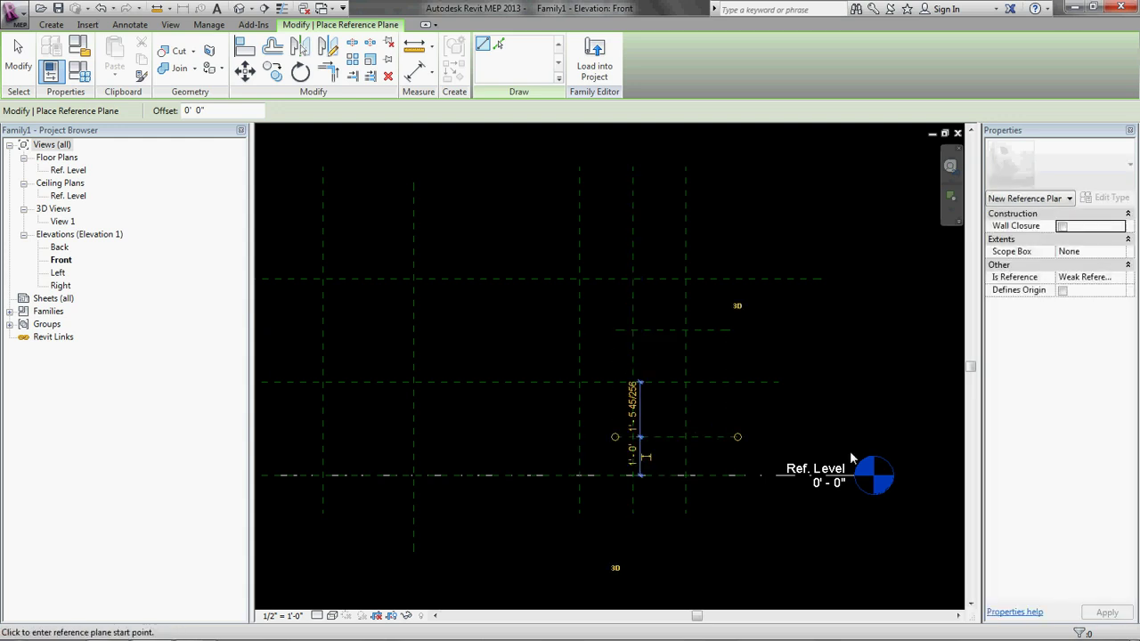
{"action": "key", "text": "Escape"}
{"action": "scroll", "coordinate": [756, 396], "scroll_direction": "down", "scroll_amount": 1}
Step: Name the upper and lower short reference planes PipeConnTop and PipeConnbottom
{"action": "left_click", "coordinate": [712, 331]}
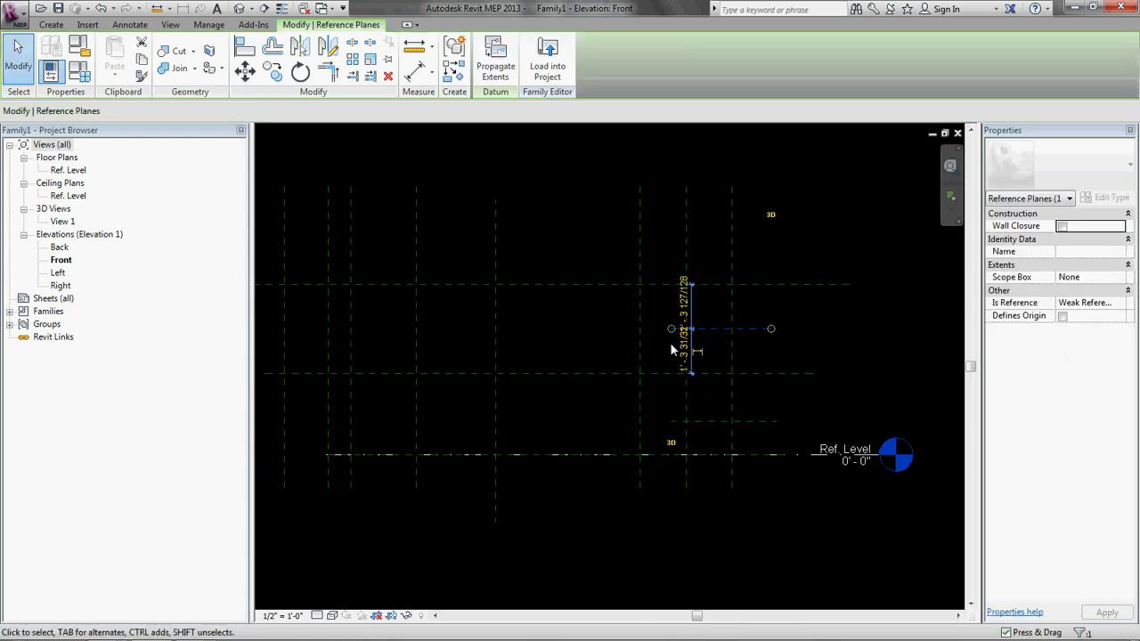
{"action": "left_click", "coordinate": [1073, 252]}
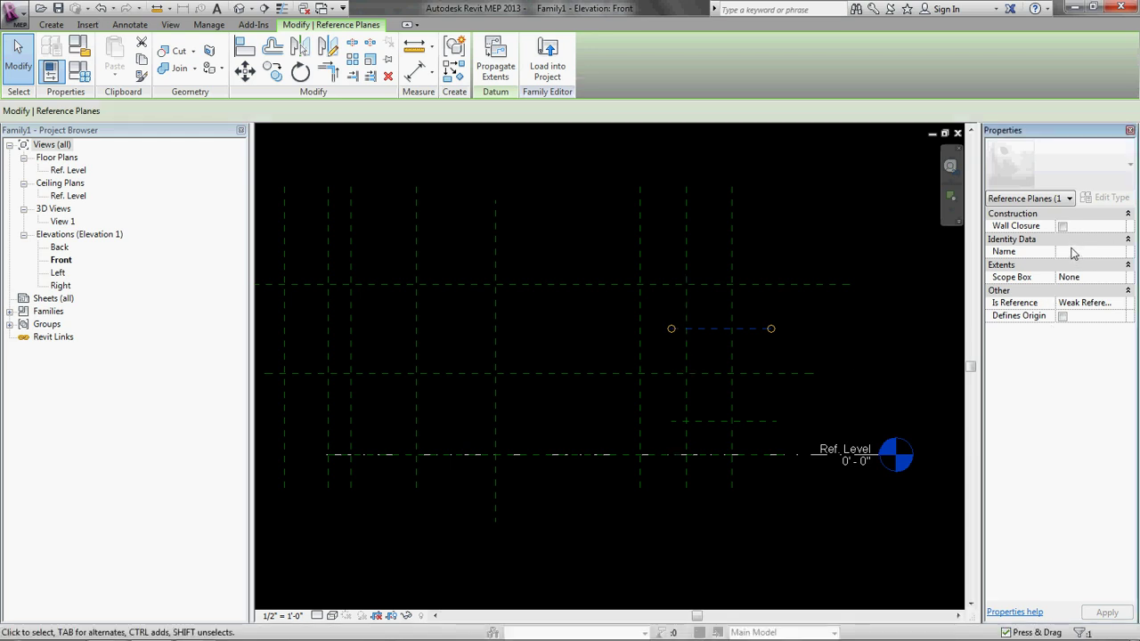
{"action": "type", "text": "Pipe ConnTop"}
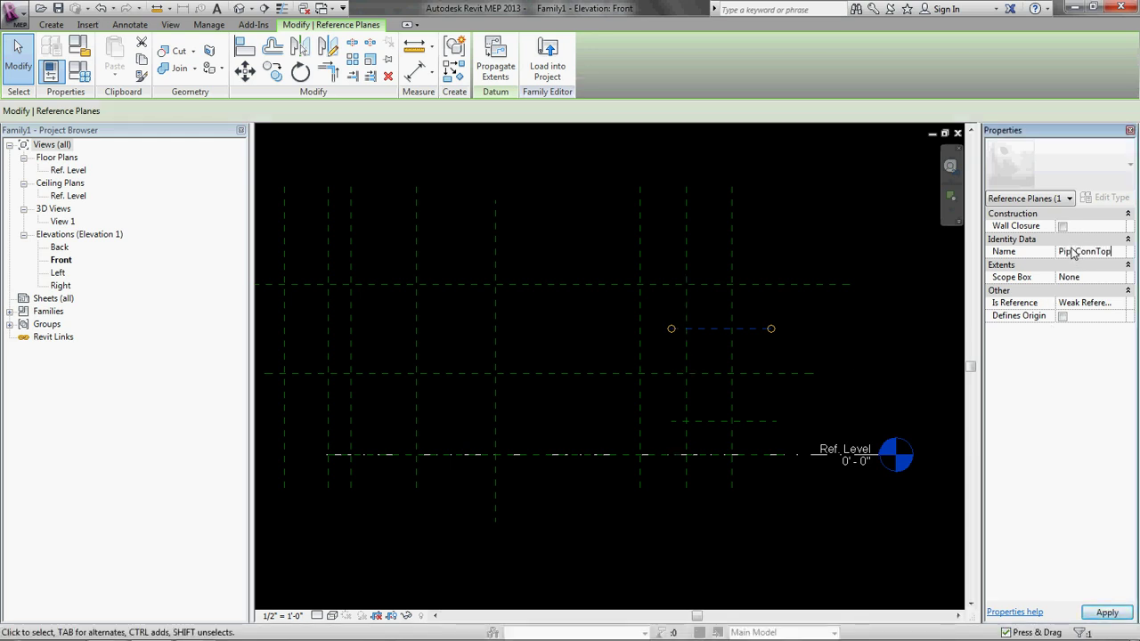
{"action": "left_click", "coordinate": [716, 422]}
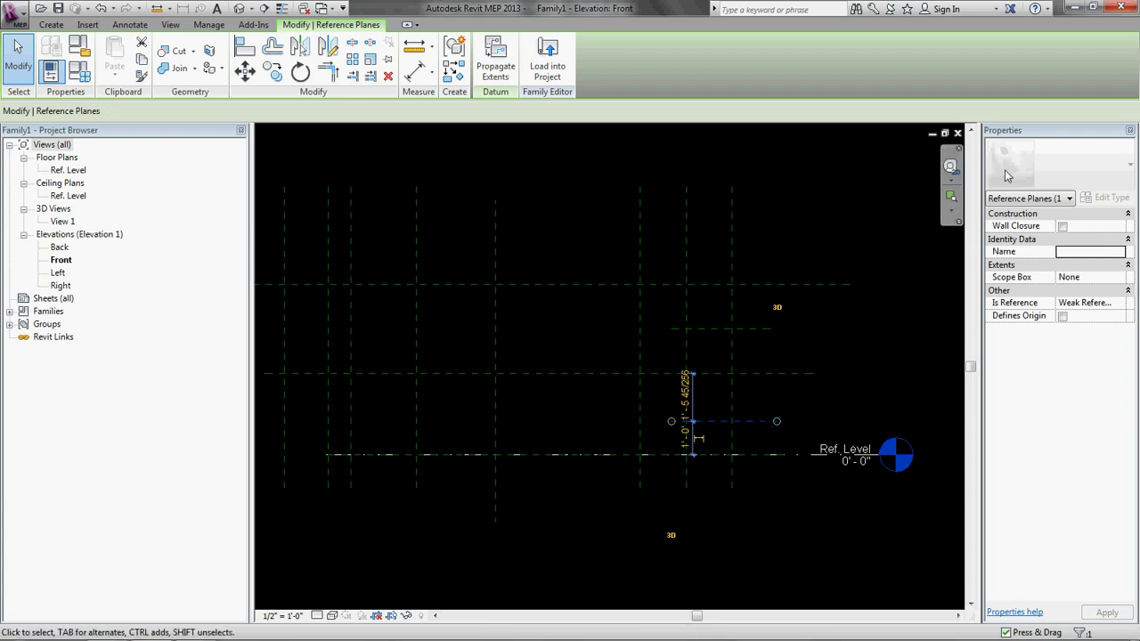
{"action": "left_click", "coordinate": [1088, 251]}
{"action": "type", "text": "PipeConnbottom"}
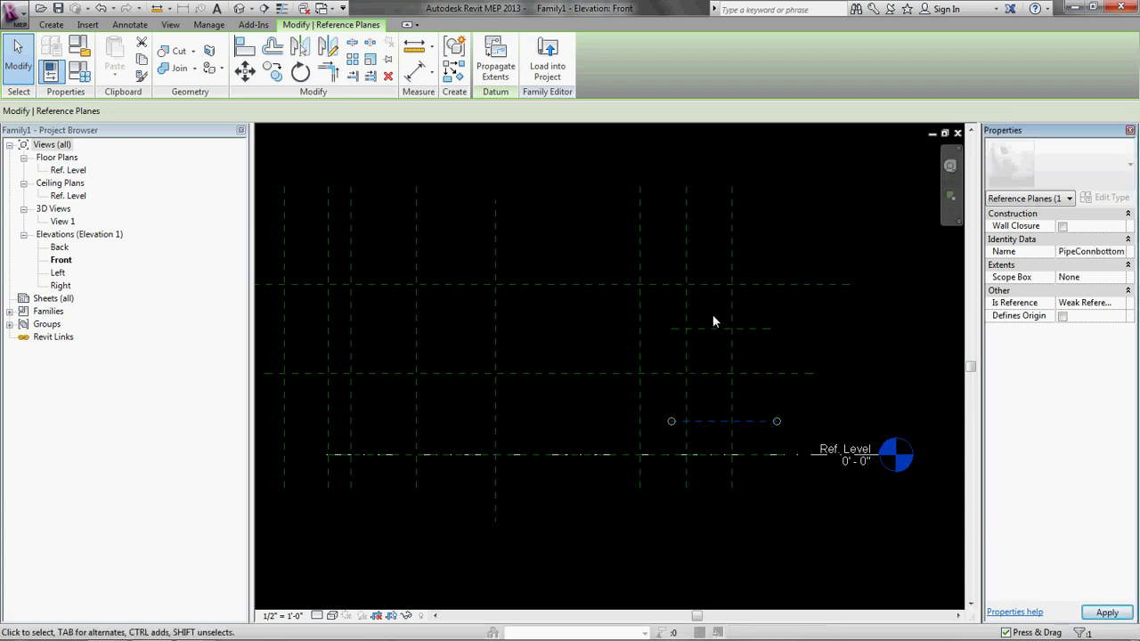
{"action": "left_click", "coordinate": [852, 367]}
Step: Name the topmost long plane TopPlane and the middle long plane BoxCL
{"action": "left_click", "coordinate": [825, 284]}
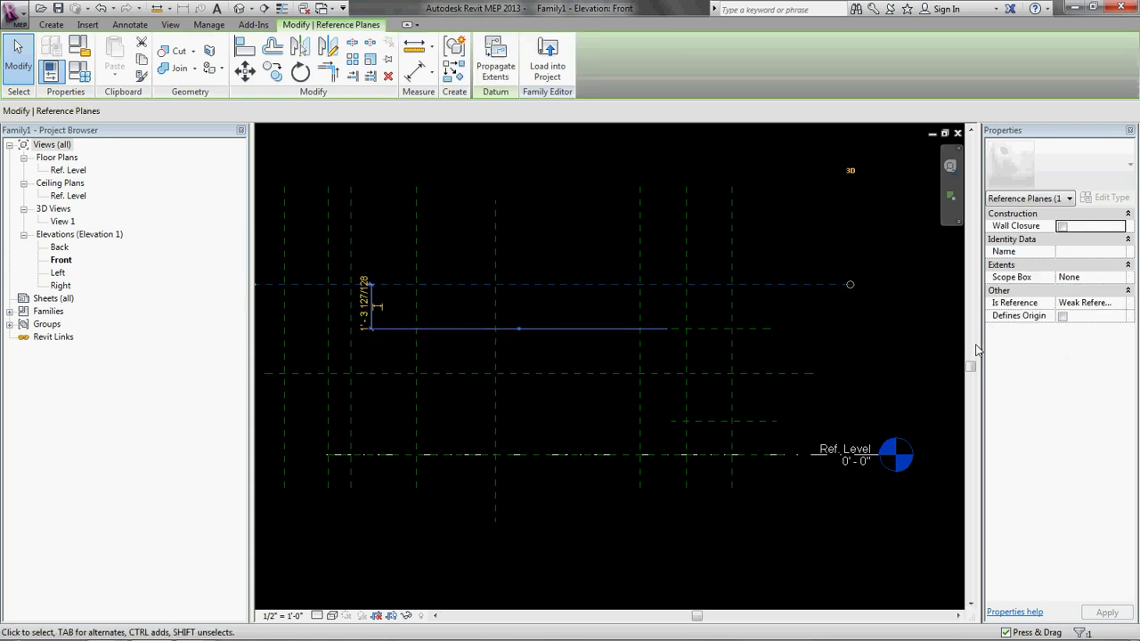
{"action": "left_click", "coordinate": [1091, 253]}
{"action": "type", "text": "TopPlane"}
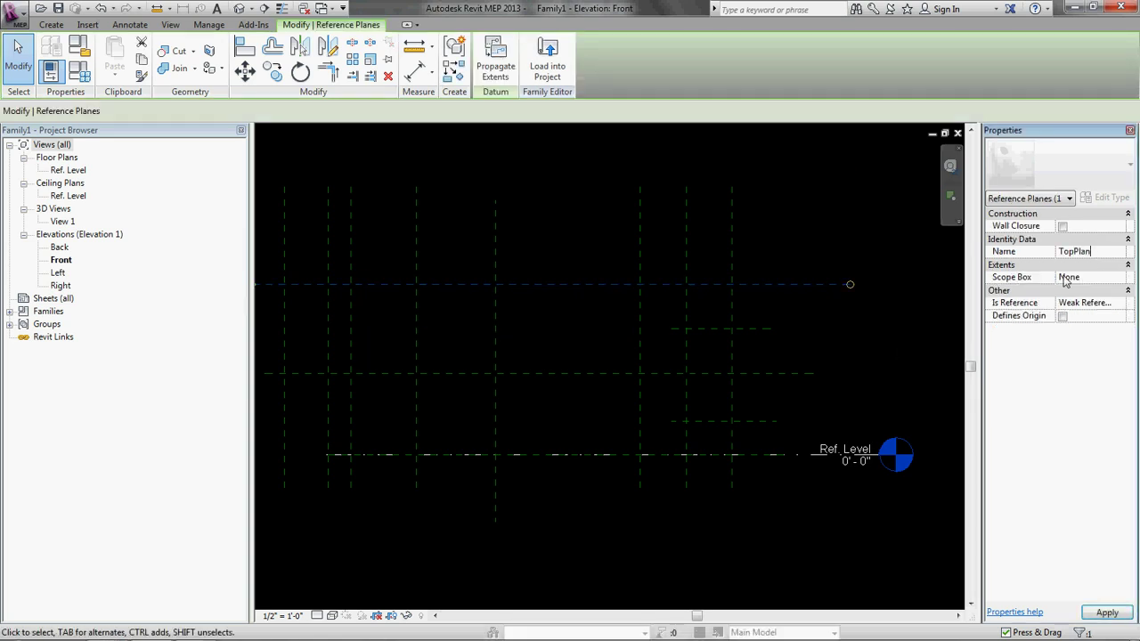
{"action": "left_click", "coordinate": [768, 375]}
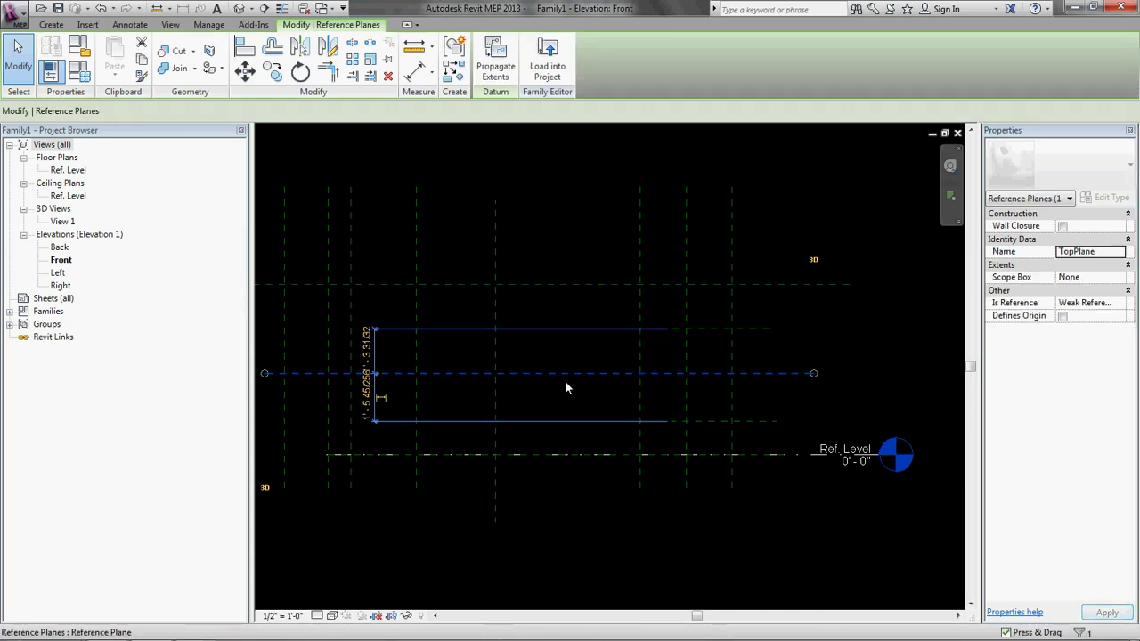
{"action": "left_click", "coordinate": [1087, 251]}
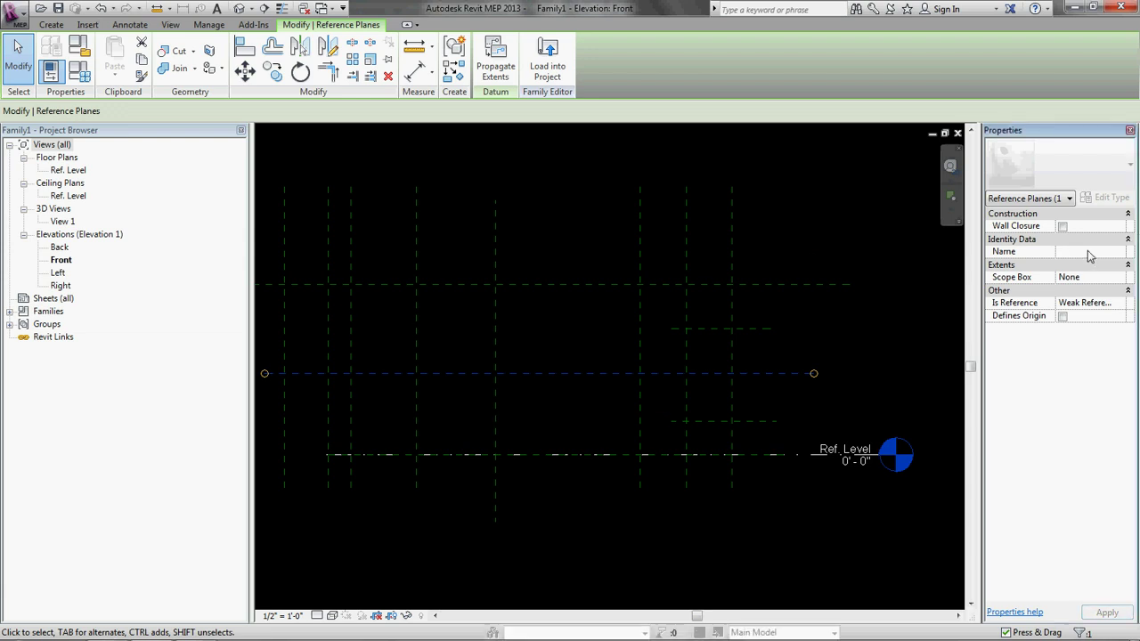
{"action": "type", "text": "BoxCL"}
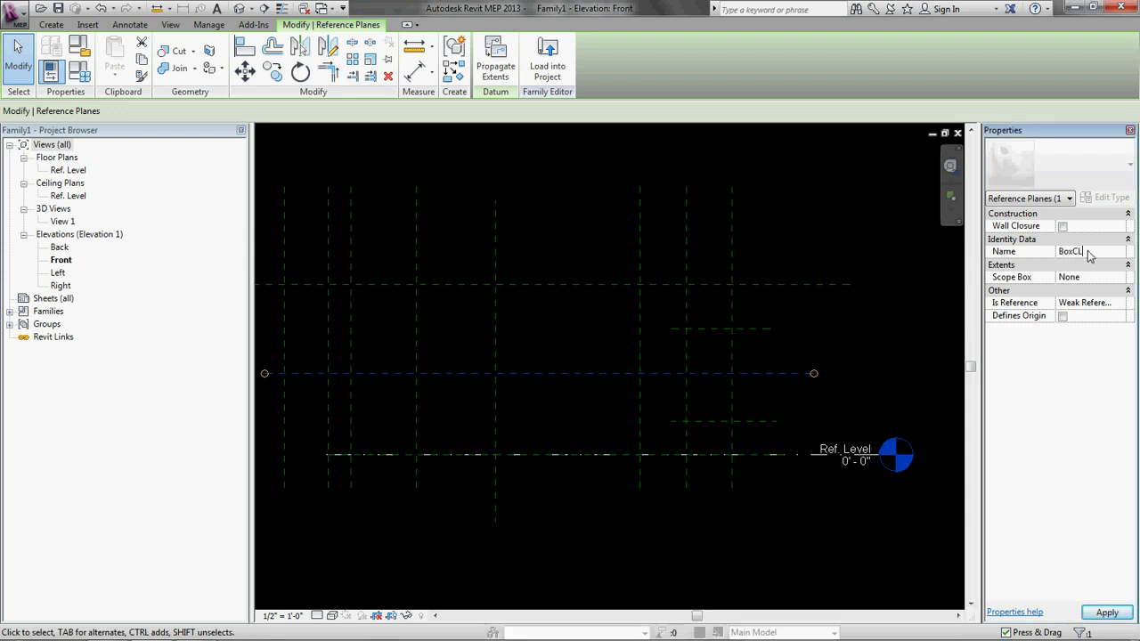
{"action": "left_click", "coordinate": [845, 223]}
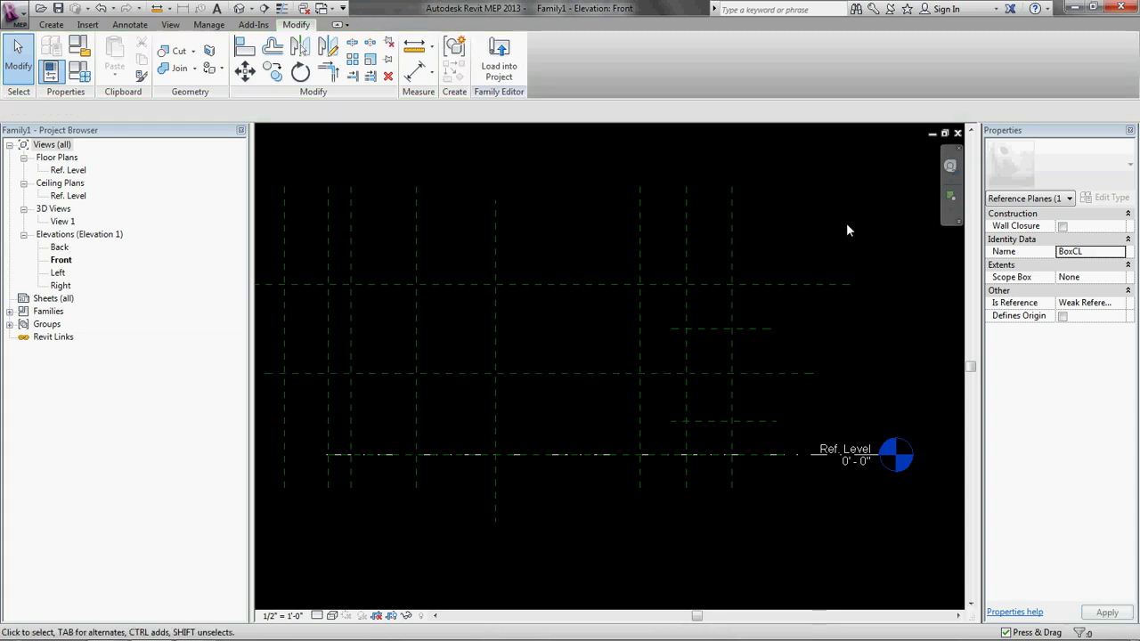
{"action": "scroll", "coordinate": [761, 386], "scroll_direction": "down", "scroll_amount": 1}
{"action": "scroll", "coordinate": [684, 388], "scroll_direction": "up", "scroll_amount": 1}
Step: Pan the Front elevation and bring back the Create tab's family tools
{"action": "scroll", "coordinate": [702, 402], "scroll_direction": "down", "scroll_amount": 1}
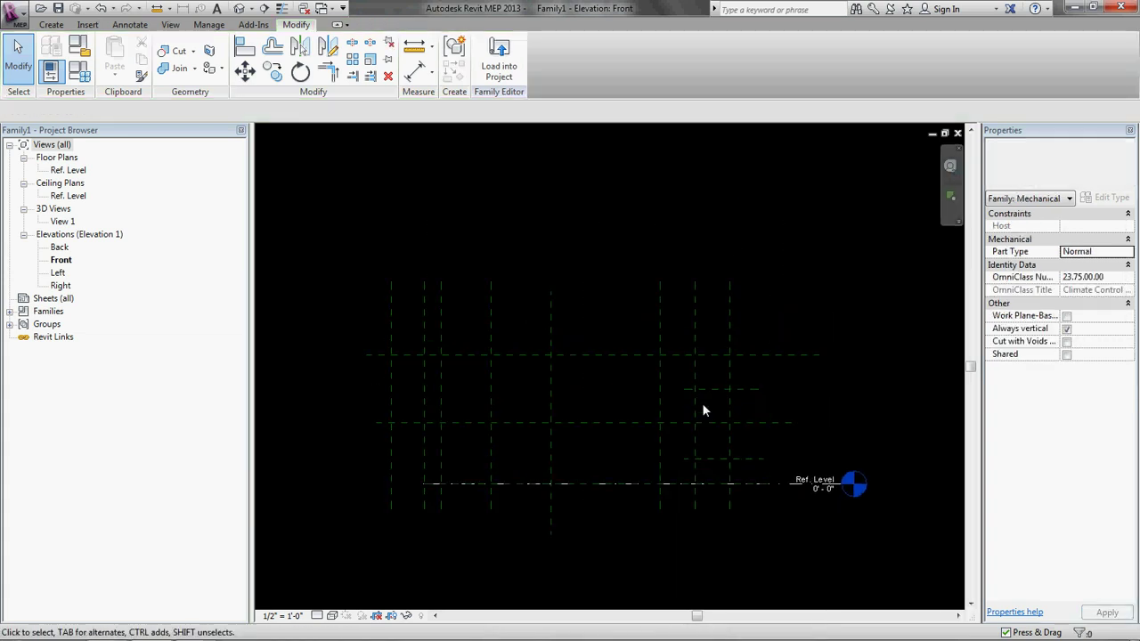
{"action": "scroll", "coordinate": [701, 402], "scroll_direction": "up", "scroll_amount": 1}
{"action": "scroll", "coordinate": [701, 402], "scroll_direction": "down", "scroll_amount": 1}
{"action": "middle_click_drag", "start_coordinate": [699, 409], "coordinate": [724, 382]}
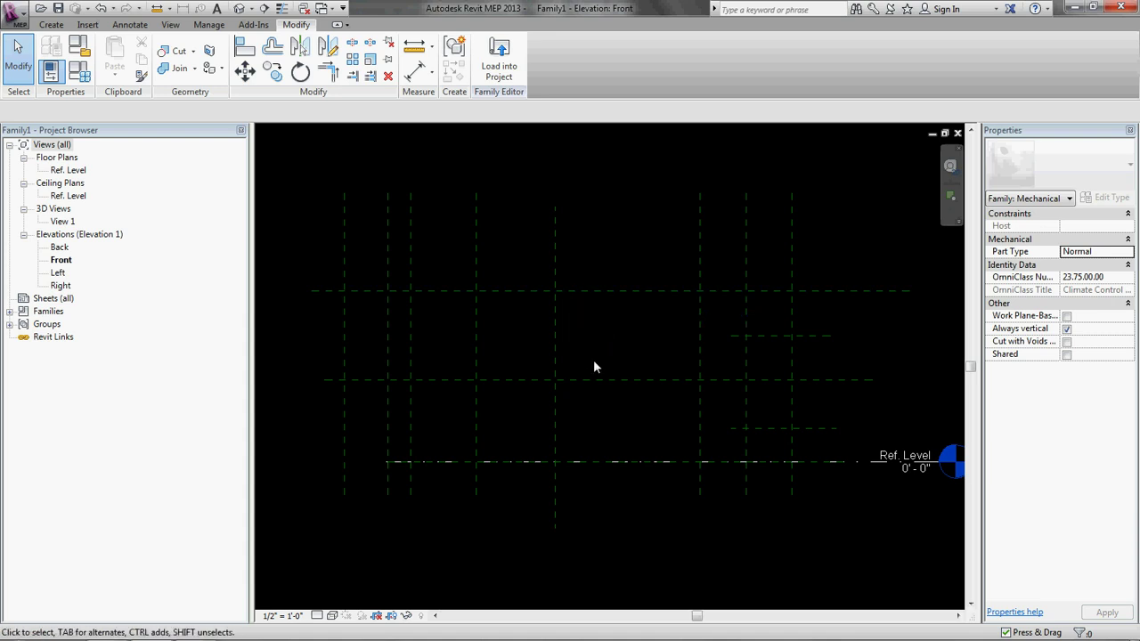
{"action": "left_click", "coordinate": [51, 24]}
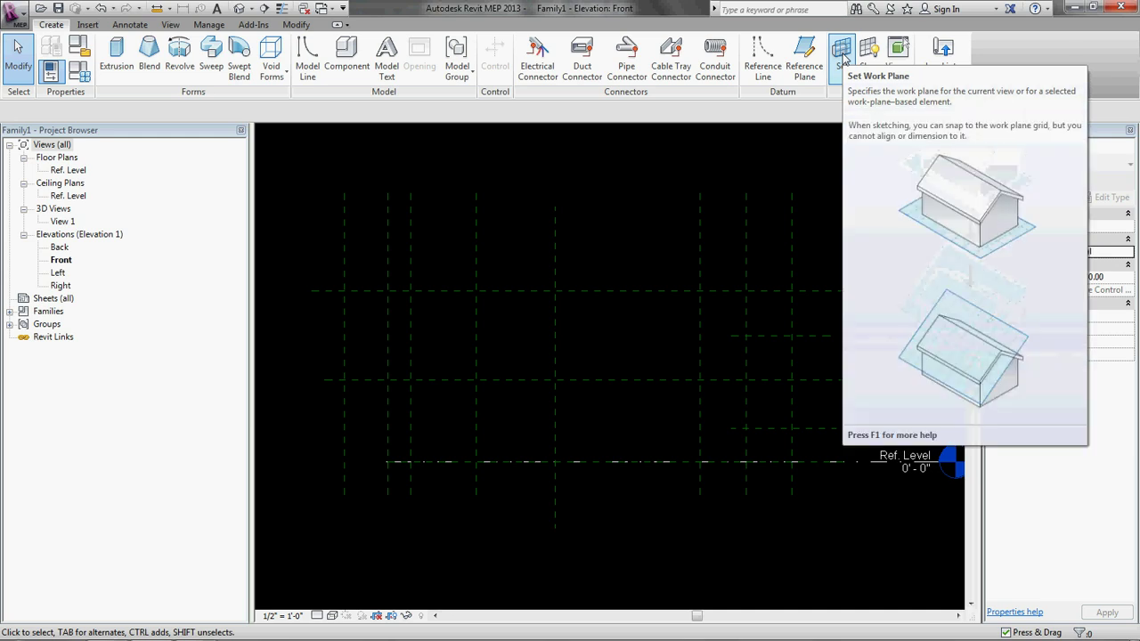
Step: Keep Reference Plane : Center (Front/Back) as the work plane in the Work Plane dialog
{"action": "left_click", "coordinate": [842, 59]}
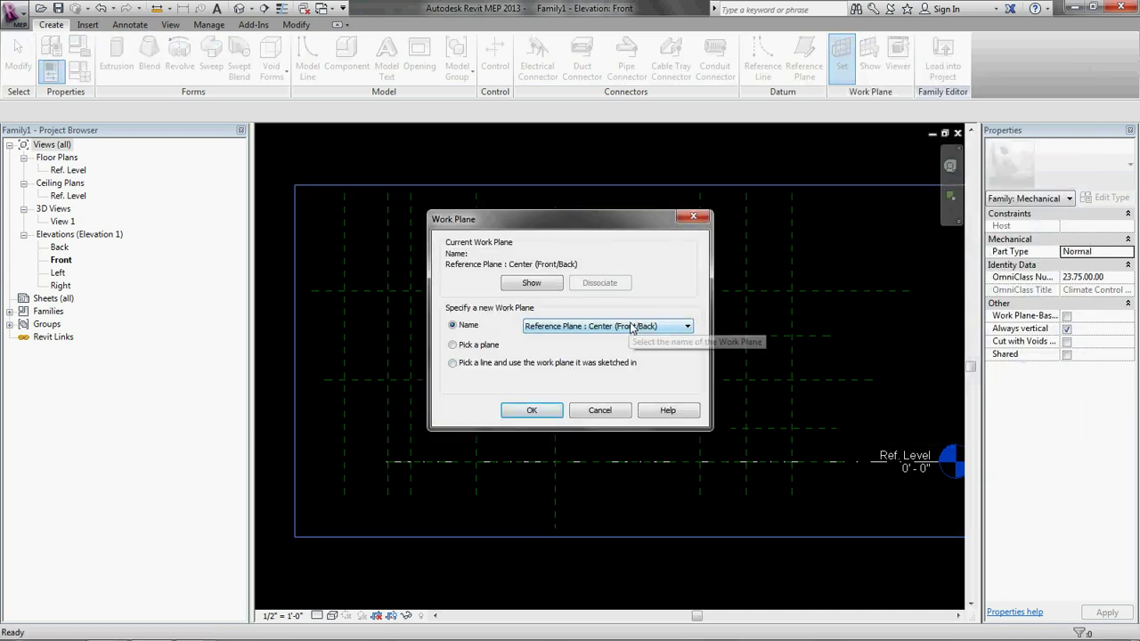
{"action": "left_click", "coordinate": [629, 327]}
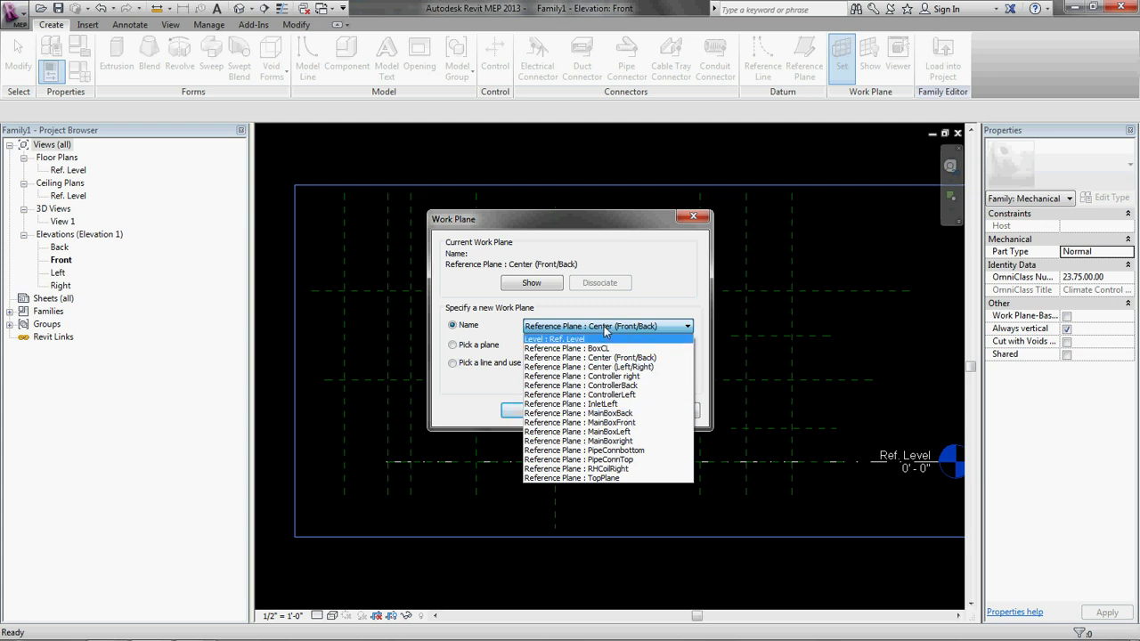
{"action": "left_click", "coordinate": [660, 326]}
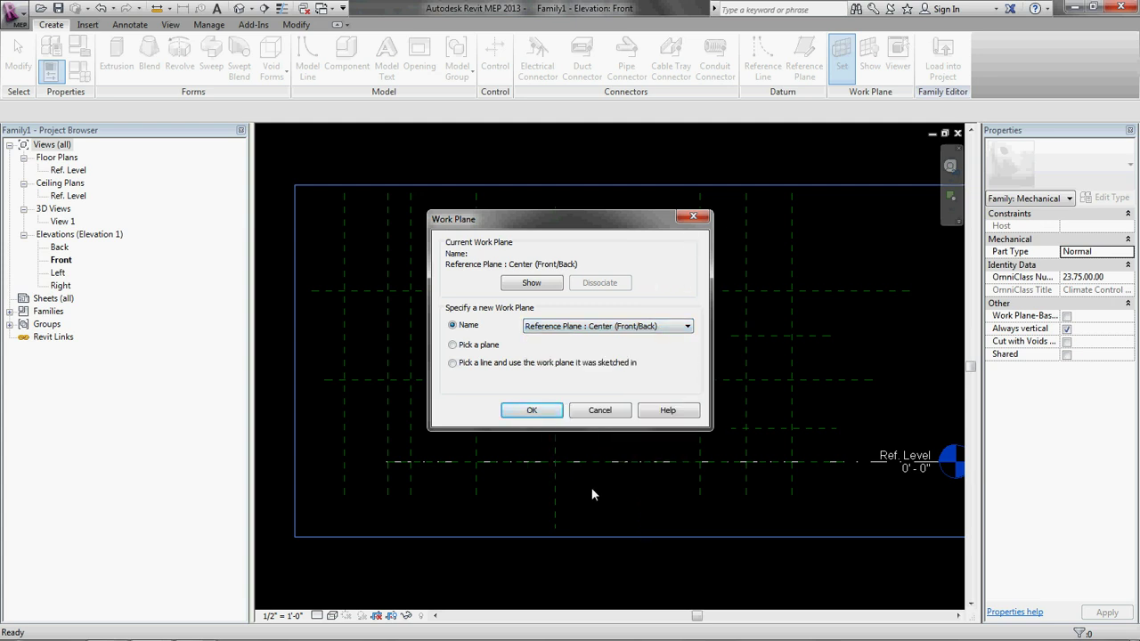
{"action": "left_click", "coordinate": [531, 410]}
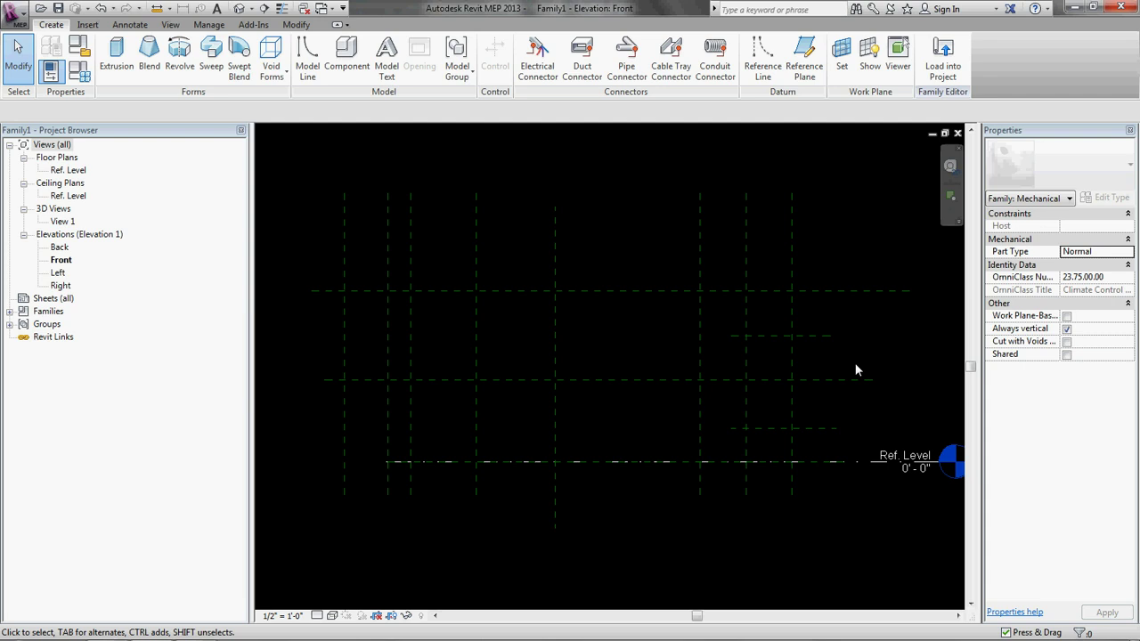
Step: Place an aligned dimension from Ref. Level up to TopPlane, right of the planes
{"action": "key", "text": "d"}
{"action": "key", "text": "i"}
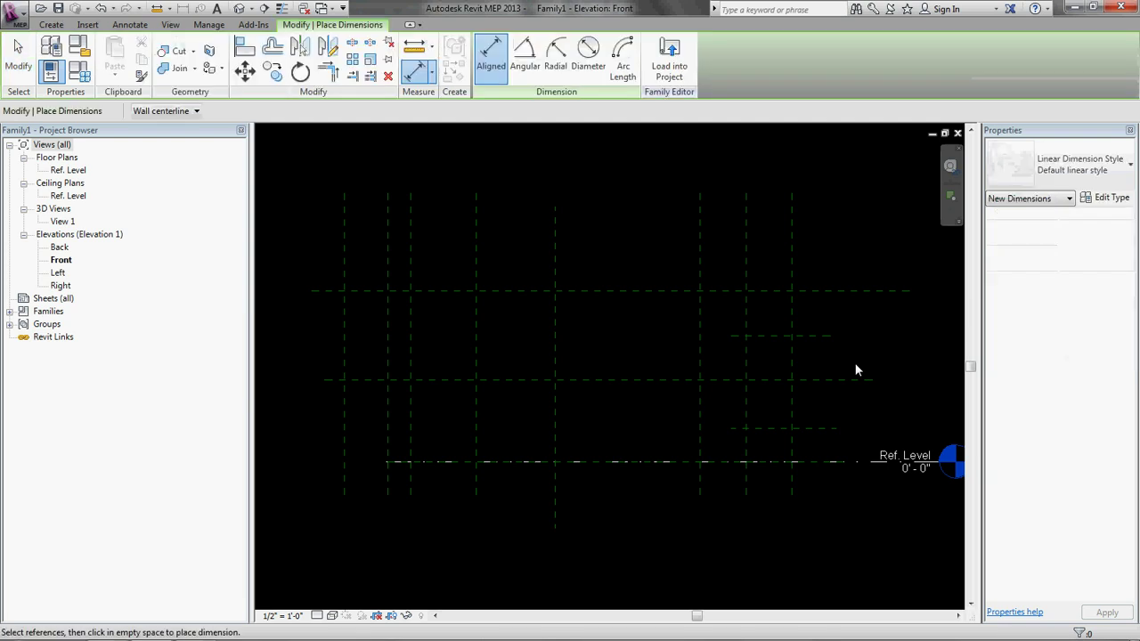
{"action": "left_click", "coordinate": [630, 461]}
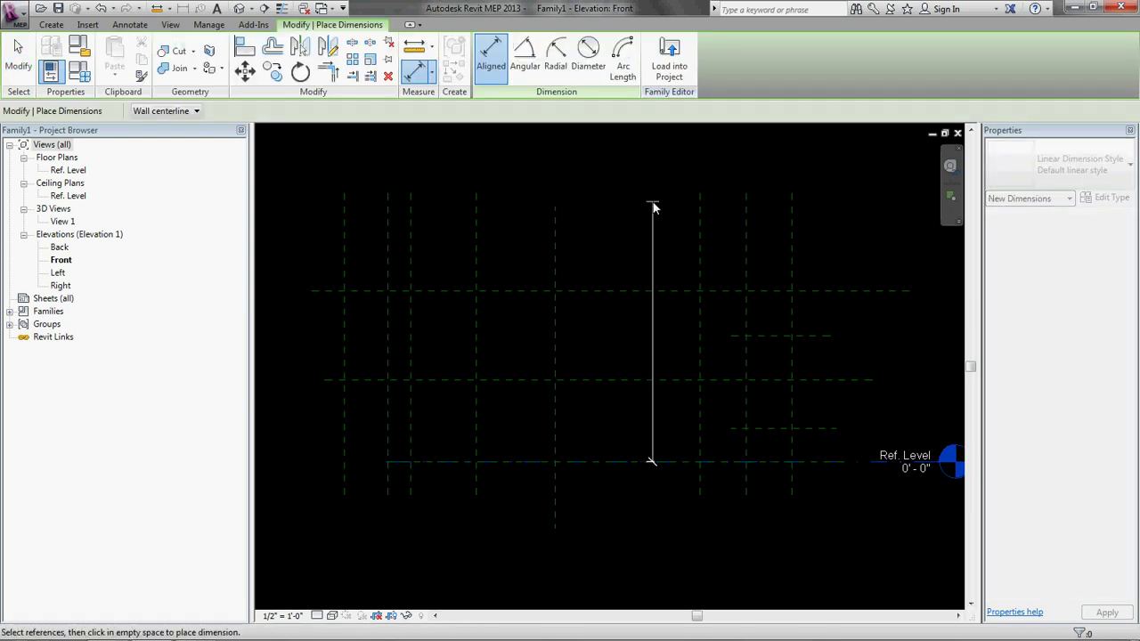
{"action": "left_click", "coordinate": [641, 296]}
{"action": "scroll", "coordinate": [578, 334], "scroll_direction": "down", "scroll_amount": 2}
{"action": "left_click", "coordinate": [811, 354]}
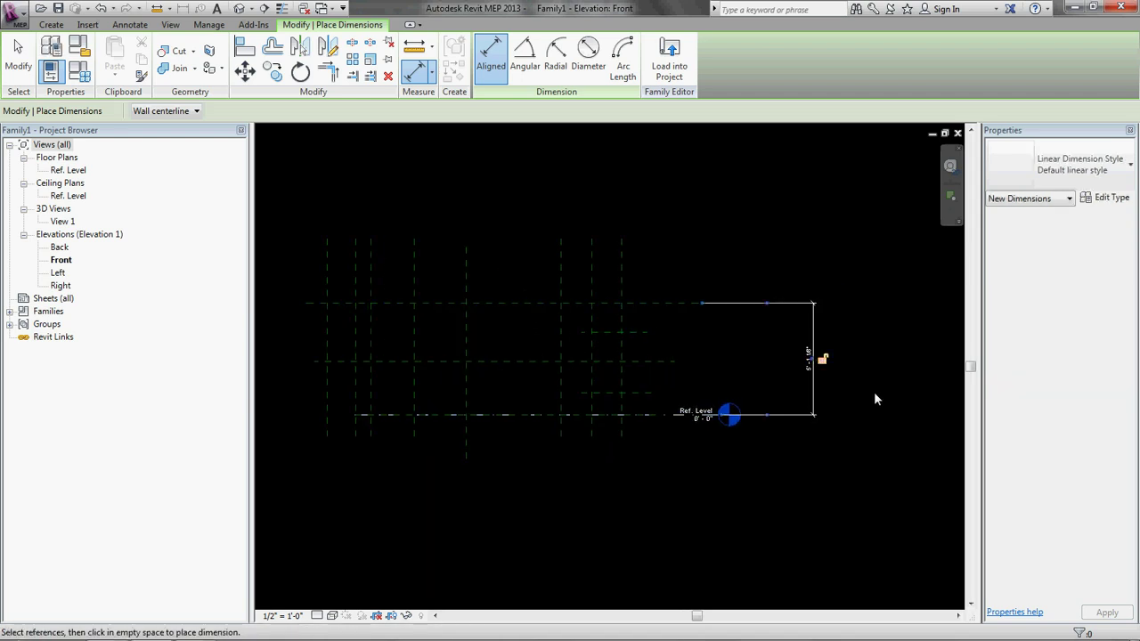
{"action": "key", "text": "Escape"}
Step: Label the 5'-1" height dimension with a new type parameter named BoxHeight
{"action": "left_click", "coordinate": [810, 359]}
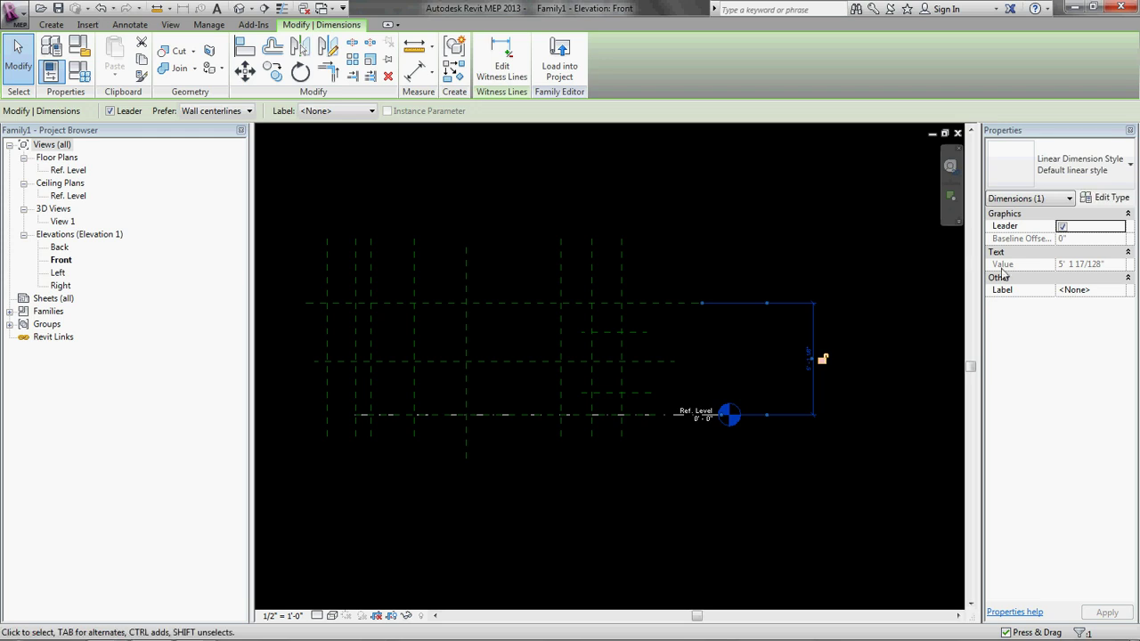
{"action": "left_click", "coordinate": [367, 111]}
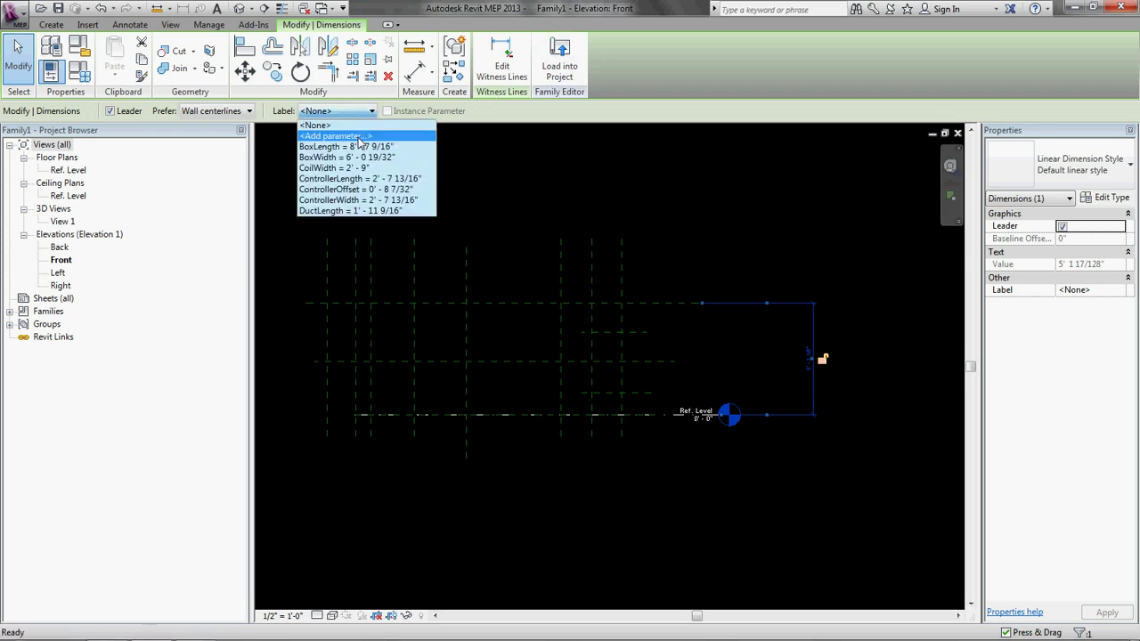
{"action": "left_click", "coordinate": [356, 134]}
{"action": "type", "text": "BoxHeigth"}
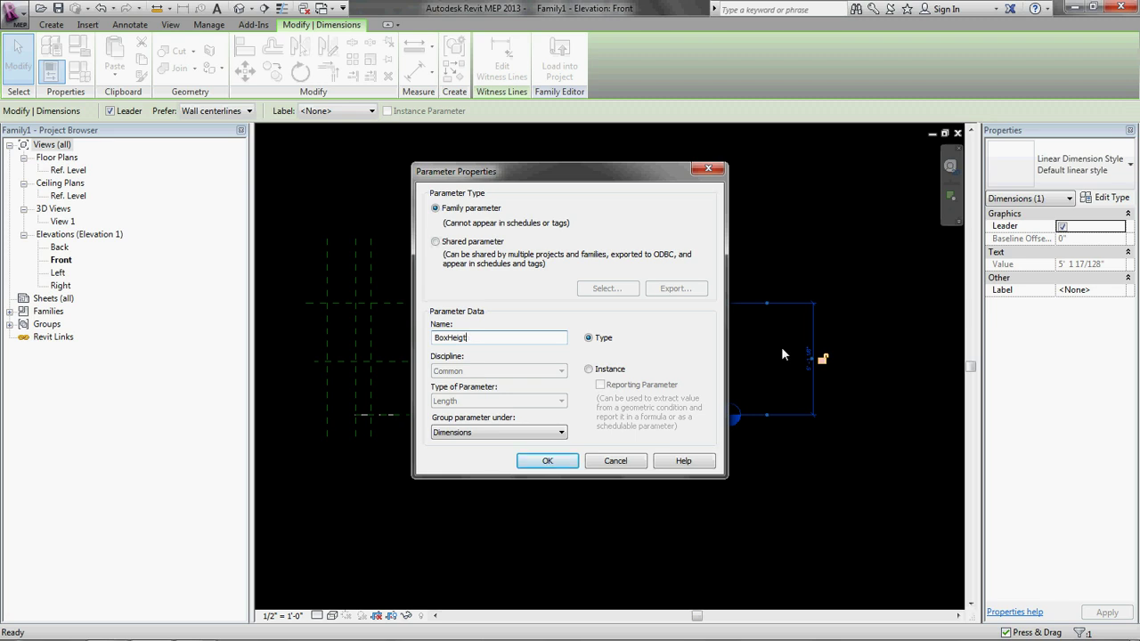
{"action": "key", "text": "BackSpace"}
{"action": "type", "text": "ht"}
{"action": "key", "text": "Return"}
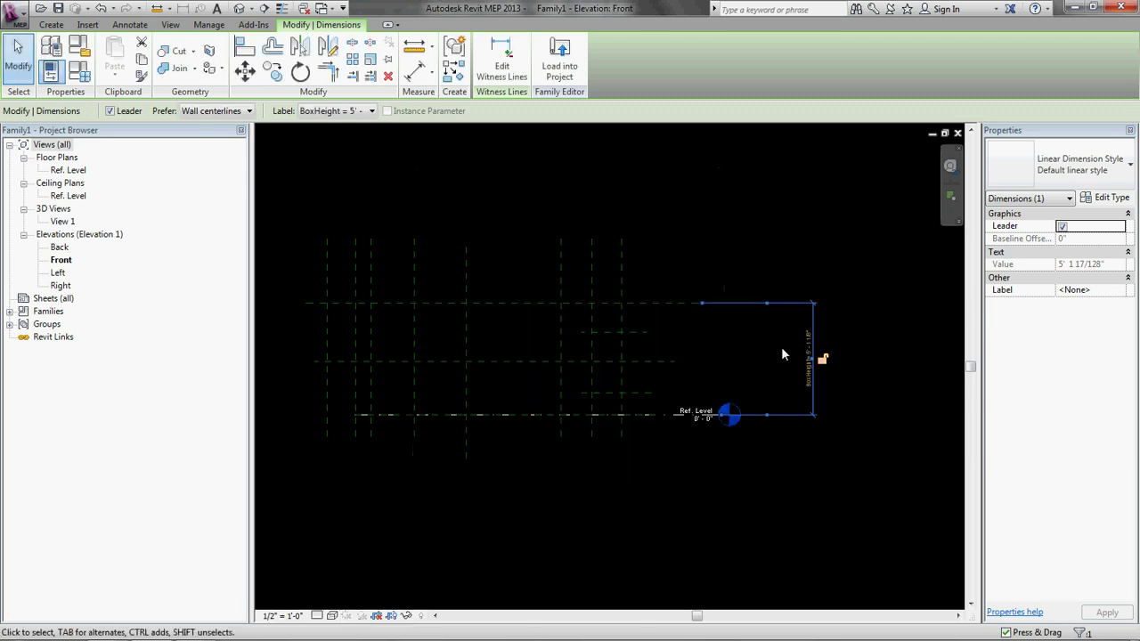
{"action": "left_click", "coordinate": [549, 514]}
{"action": "scroll", "coordinate": [493, 495], "scroll_direction": "up", "scroll_amount": 1}
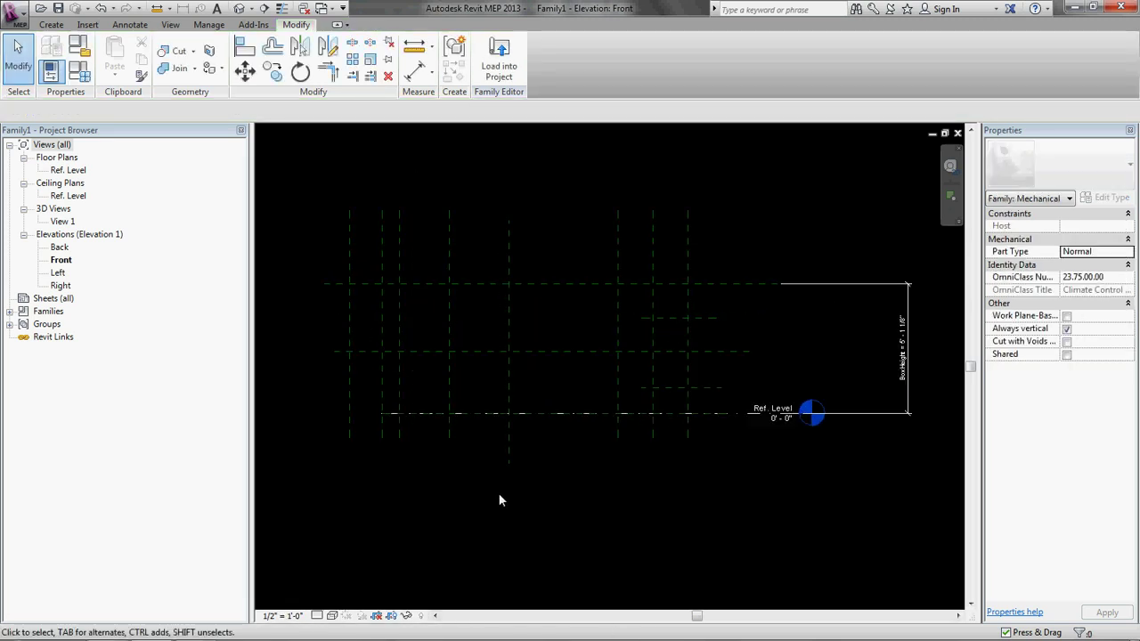
Step: Add an EQ dimension string from Ref. Level through BoxCL to TopPlane
{"action": "key", "text": "d"}
{"action": "key", "text": "i"}
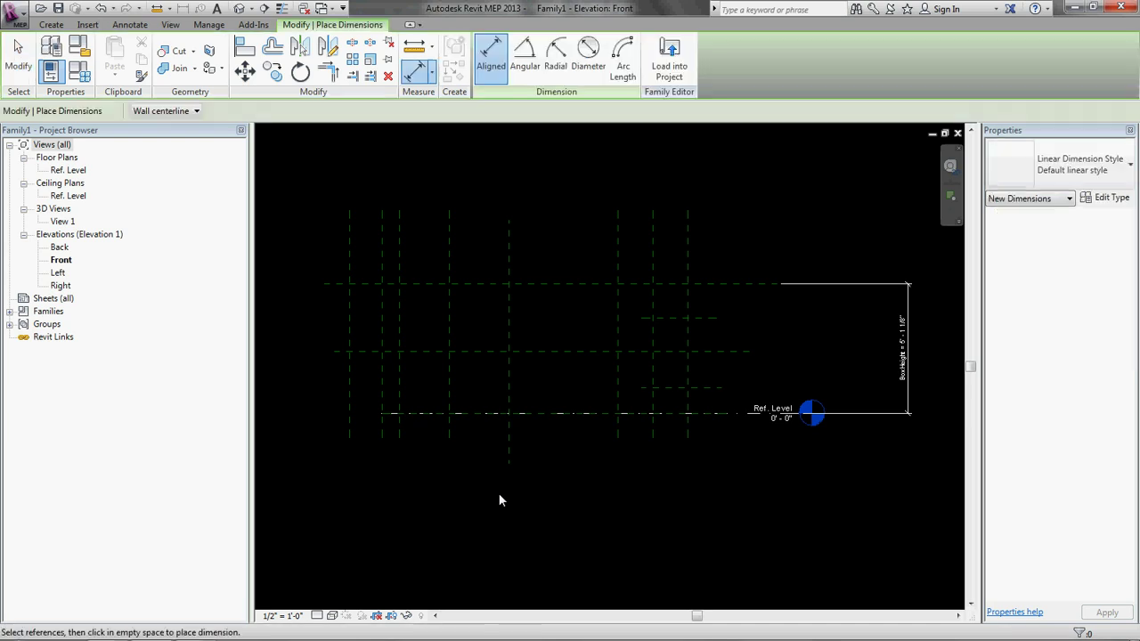
{"action": "left_click", "coordinate": [561, 414]}
{"action": "left_click", "coordinate": [559, 351]}
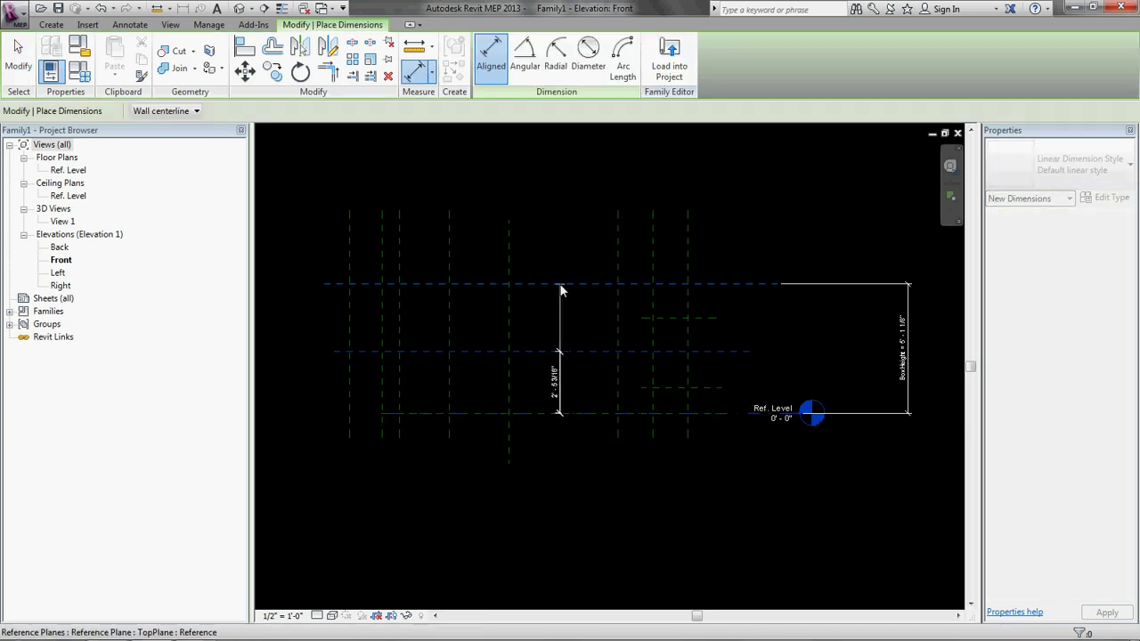
{"action": "left_click", "coordinate": [561, 285]}
{"action": "left_click", "coordinate": [860, 343]}
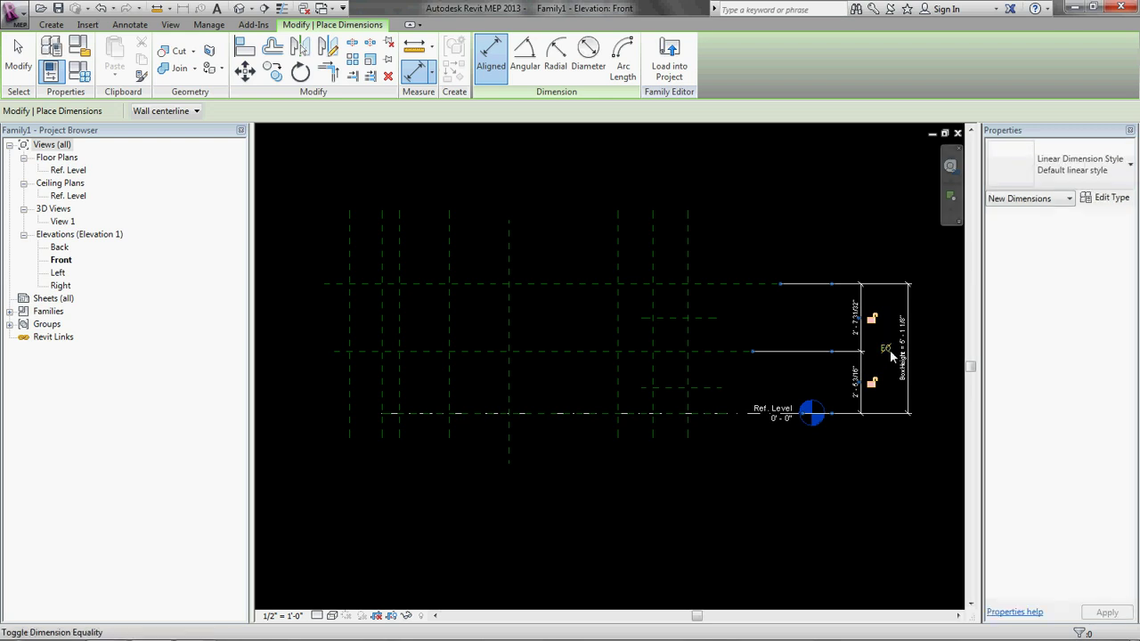
{"action": "left_click", "coordinate": [887, 349]}
{"action": "scroll", "coordinate": [861, 335], "scroll_direction": "up", "scroll_amount": 1}
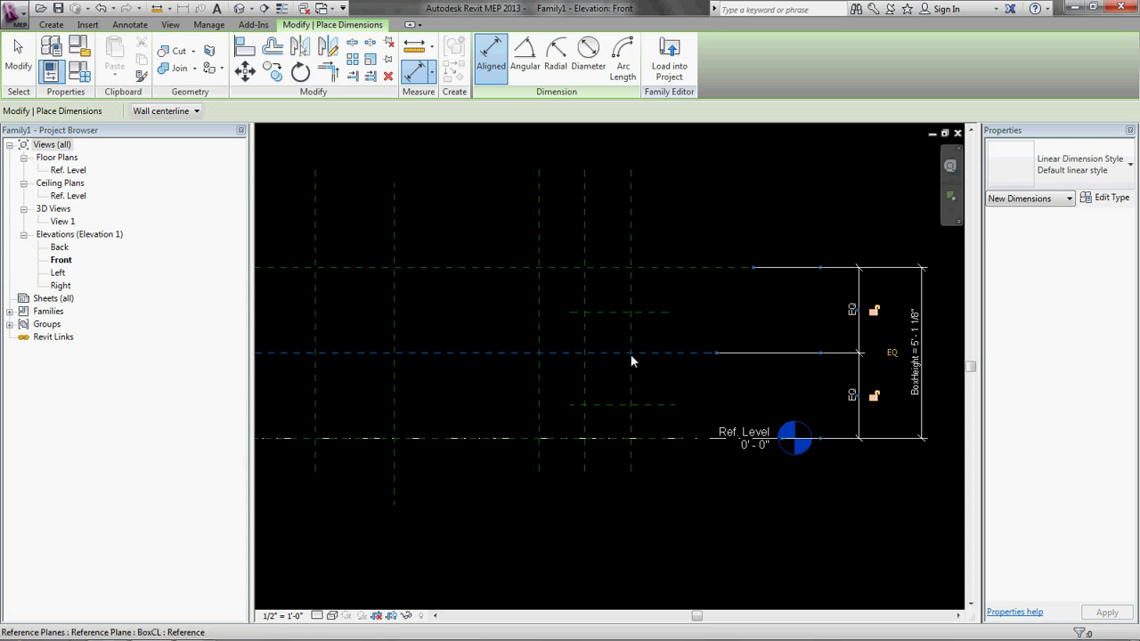
Step: Try an EQ string across the short pipe planes, then undo it
{"action": "left_click", "coordinate": [613, 405]}
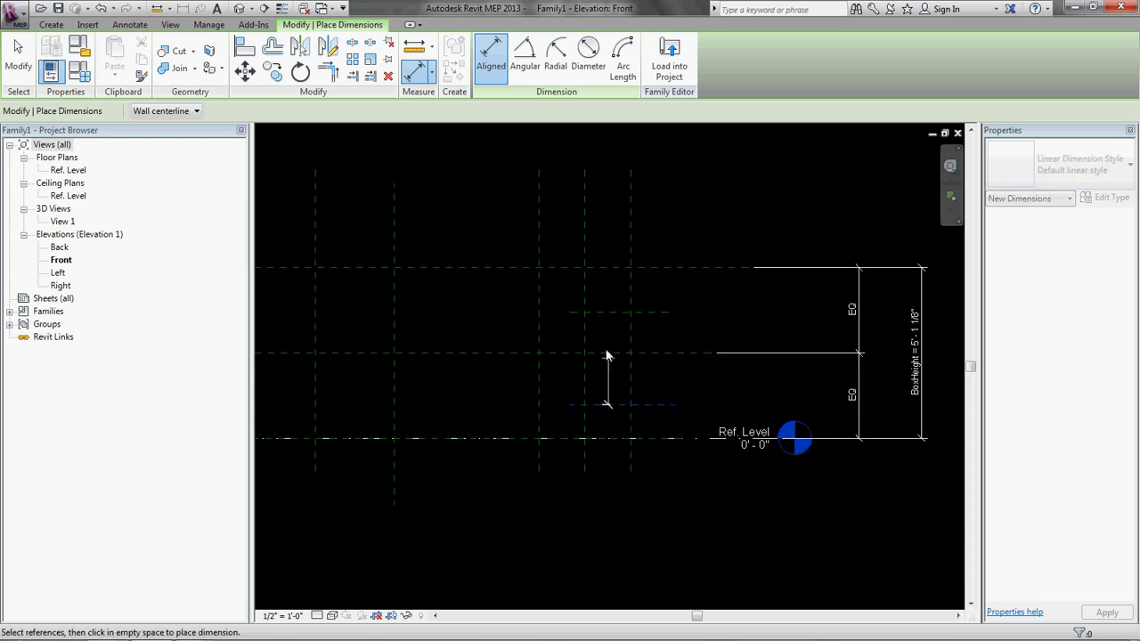
{"action": "left_click", "coordinate": [605, 355]}
{"action": "left_click", "coordinate": [611, 313]}
{"action": "scroll", "coordinate": [588, 325], "scroll_direction": "down", "scroll_amount": 2}
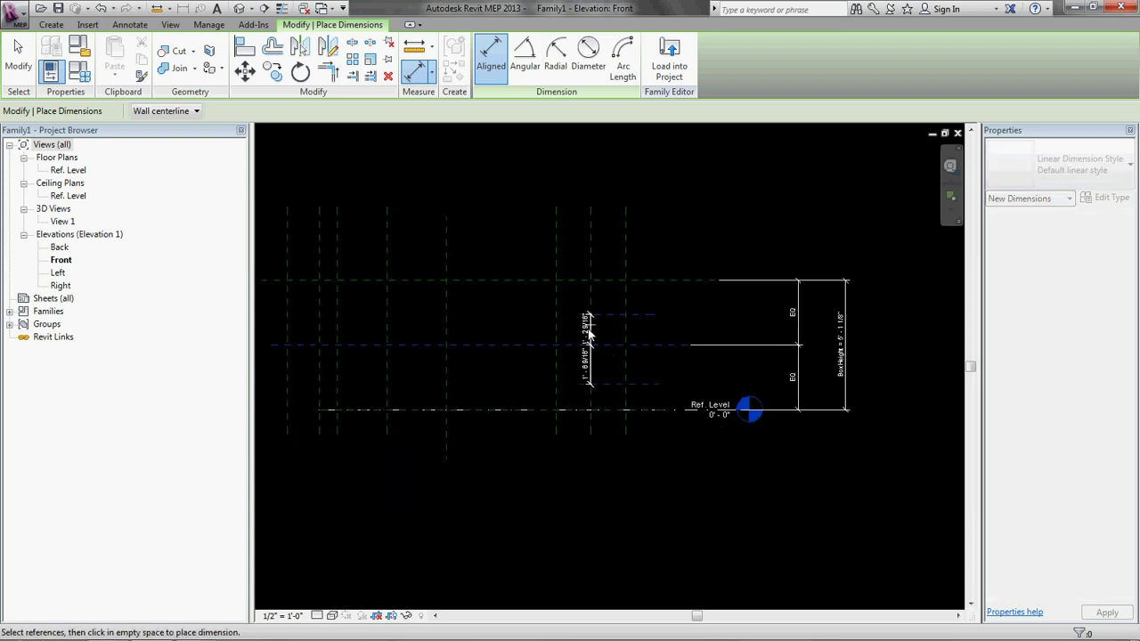
{"action": "left_click", "coordinate": [755, 352]}
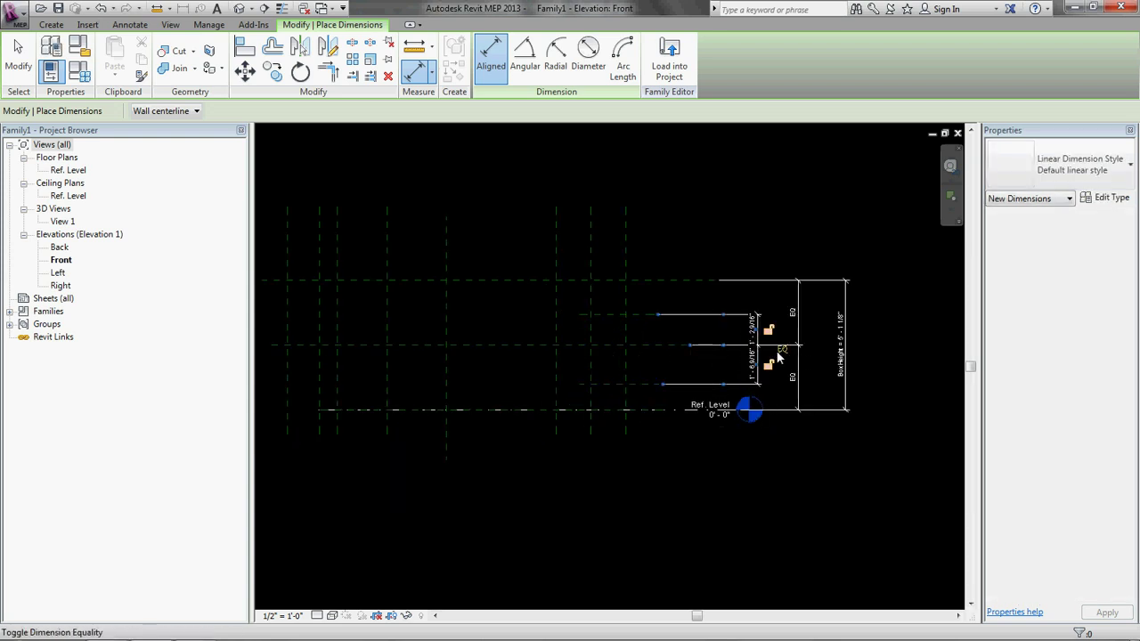
{"action": "left_click", "coordinate": [781, 350]}
{"action": "middle_click_drag", "start_coordinate": [675, 363], "coordinate": [666, 351]}
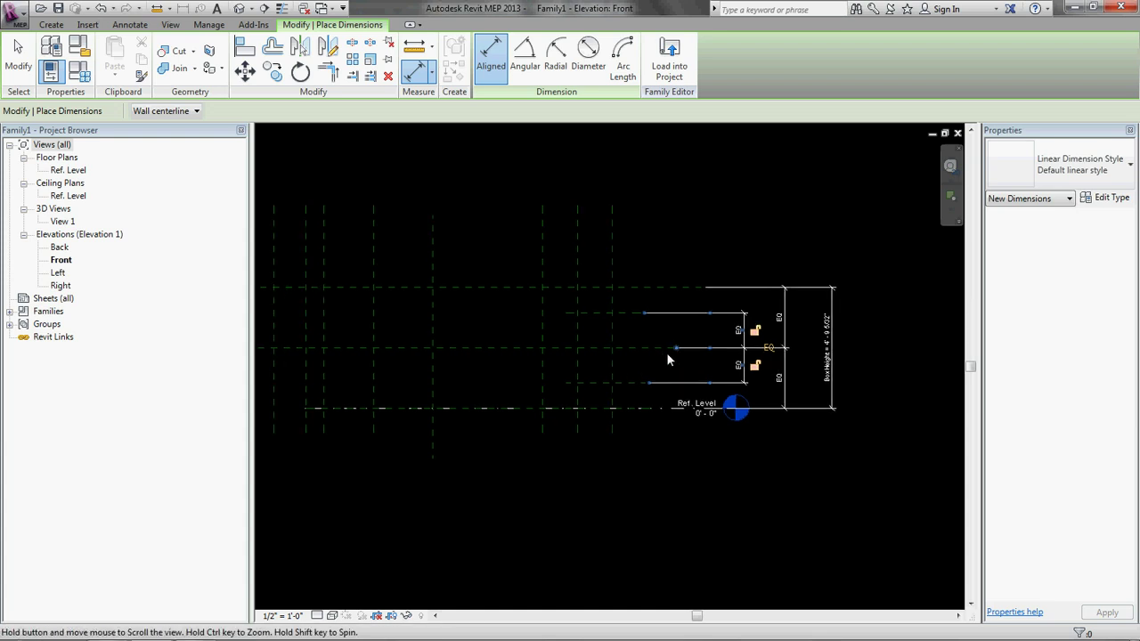
{"action": "scroll", "coordinate": [697, 360], "scroll_direction": "up", "scroll_amount": 2}
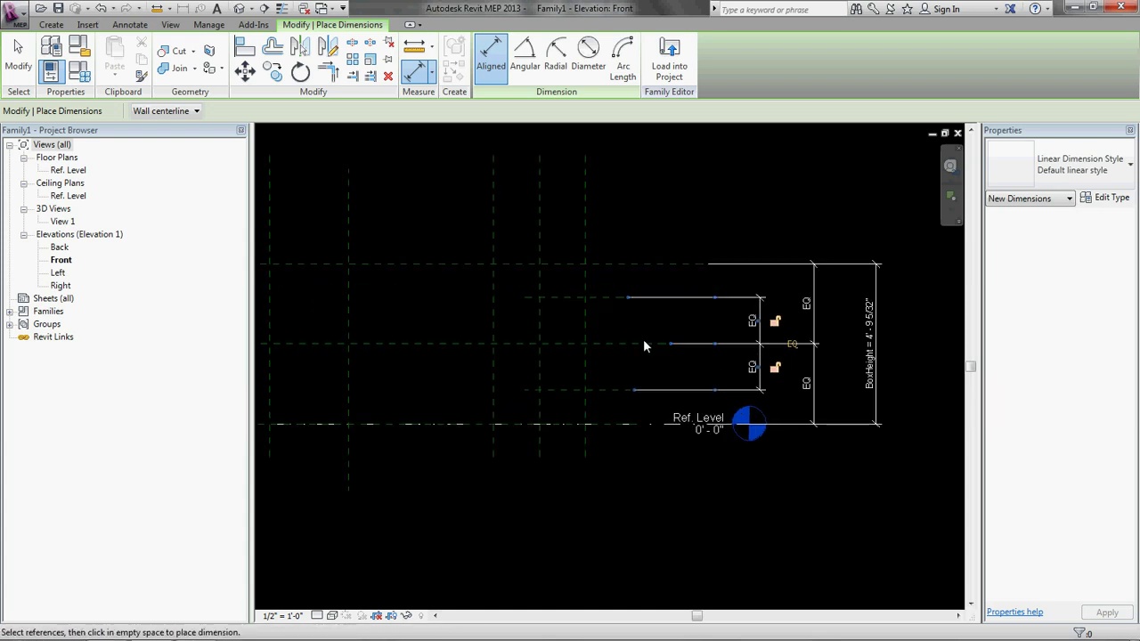
{"action": "middle_click_drag", "start_coordinate": [646, 345], "coordinate": [637, 355]}
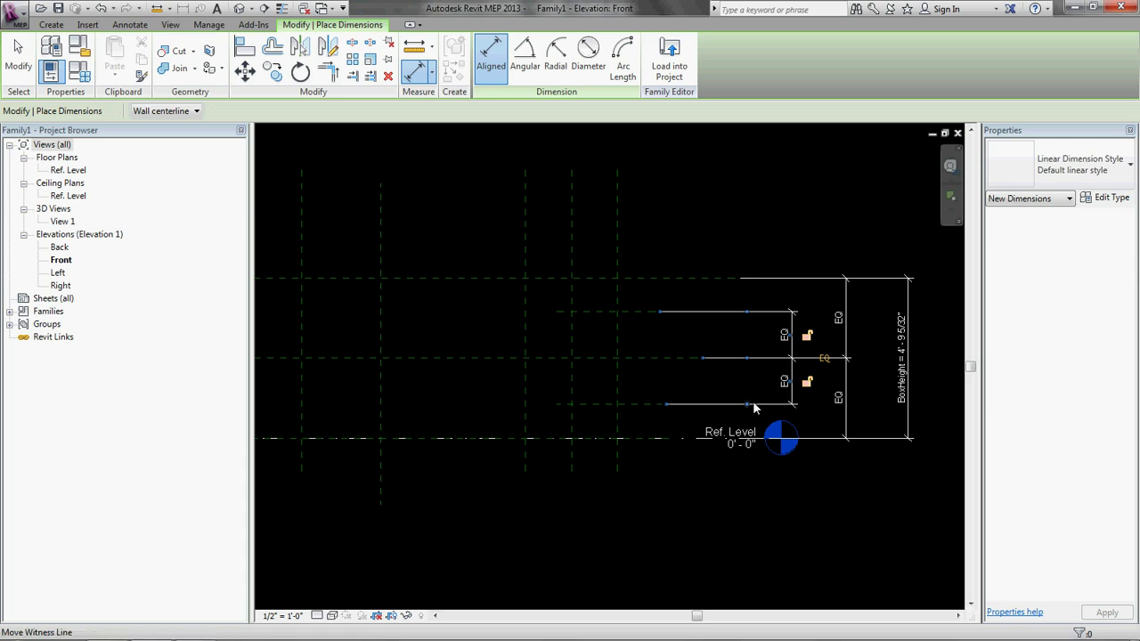
{"action": "key", "text": "ctrl+z"}
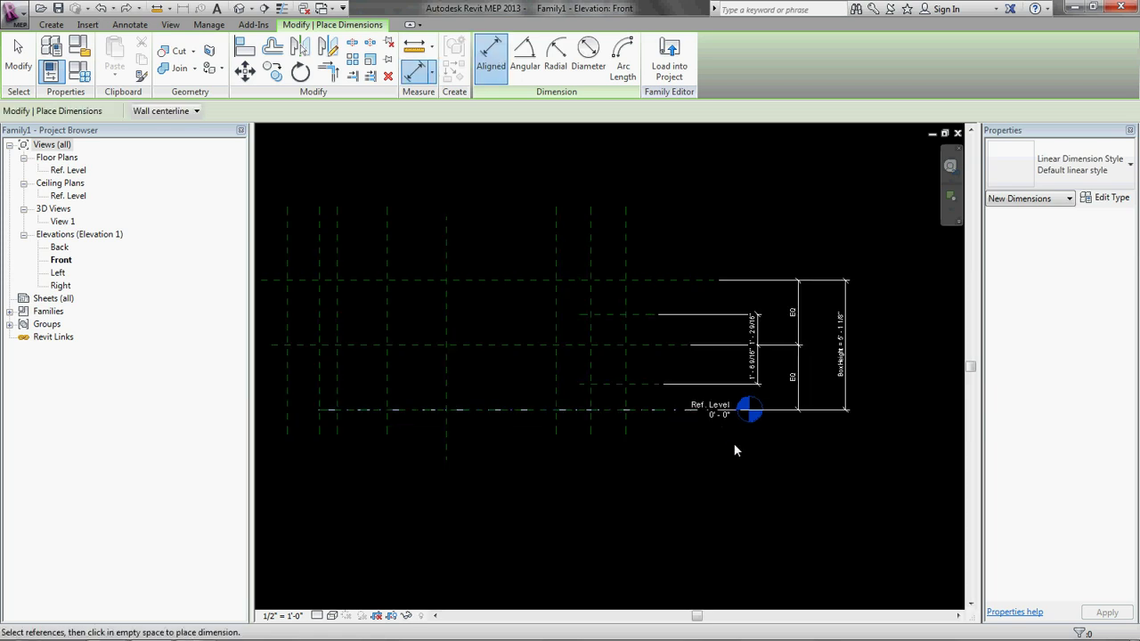
{"action": "key", "text": "ctrl+z"}
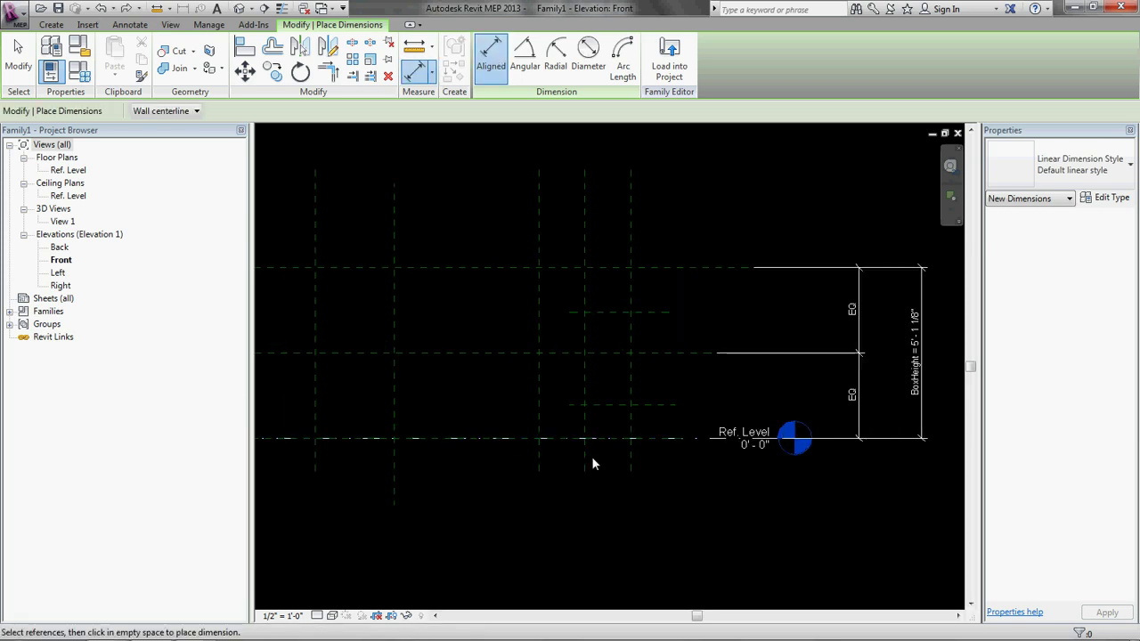
{"action": "scroll", "coordinate": [628, 306], "scroll_direction": "up", "scroll_amount": 1}
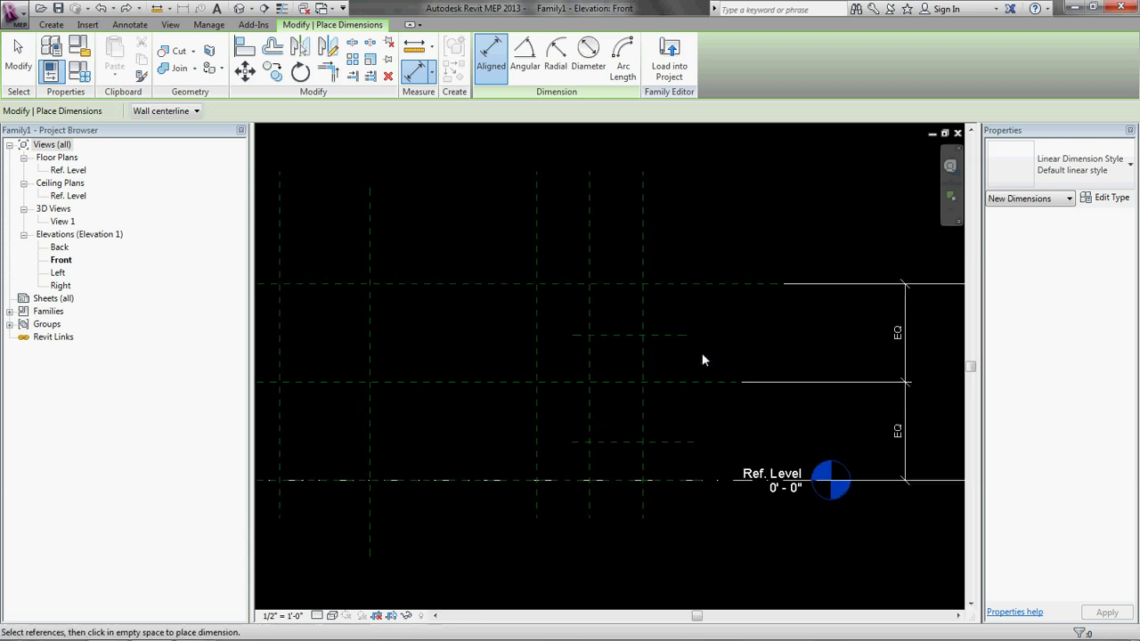
{"action": "middle_click_drag", "start_coordinate": [702, 359], "coordinate": [687, 350]}
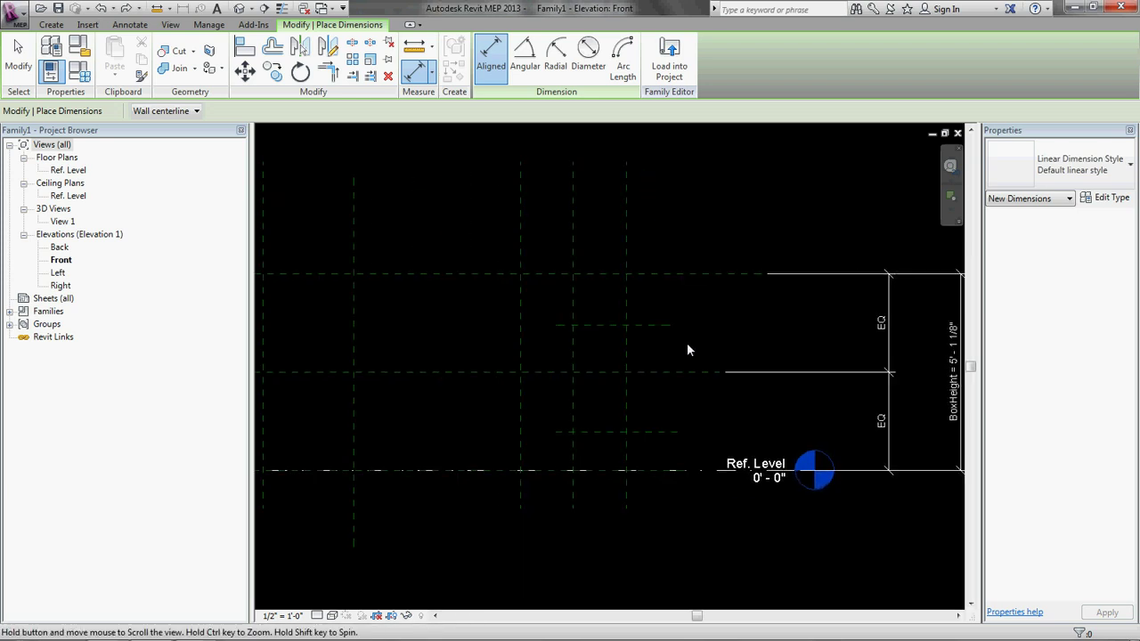
Step: Redraw an EQ string across the pipe planes about BoxCL, then undo it again
{"action": "left_click", "coordinate": [599, 373]}
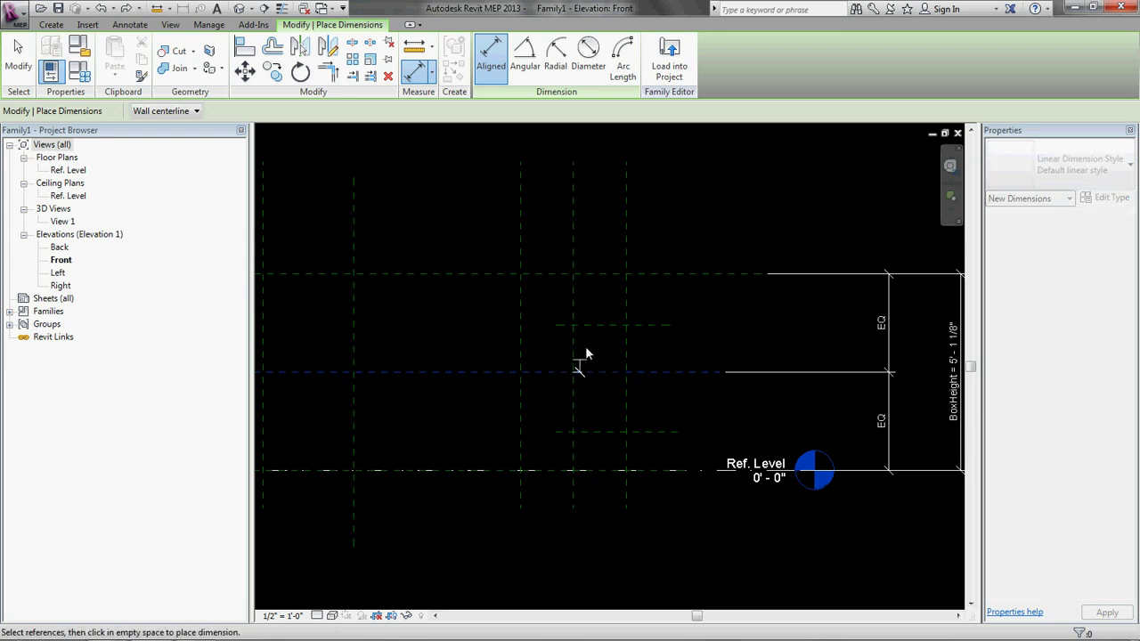
{"action": "left_click", "coordinate": [604, 332]}
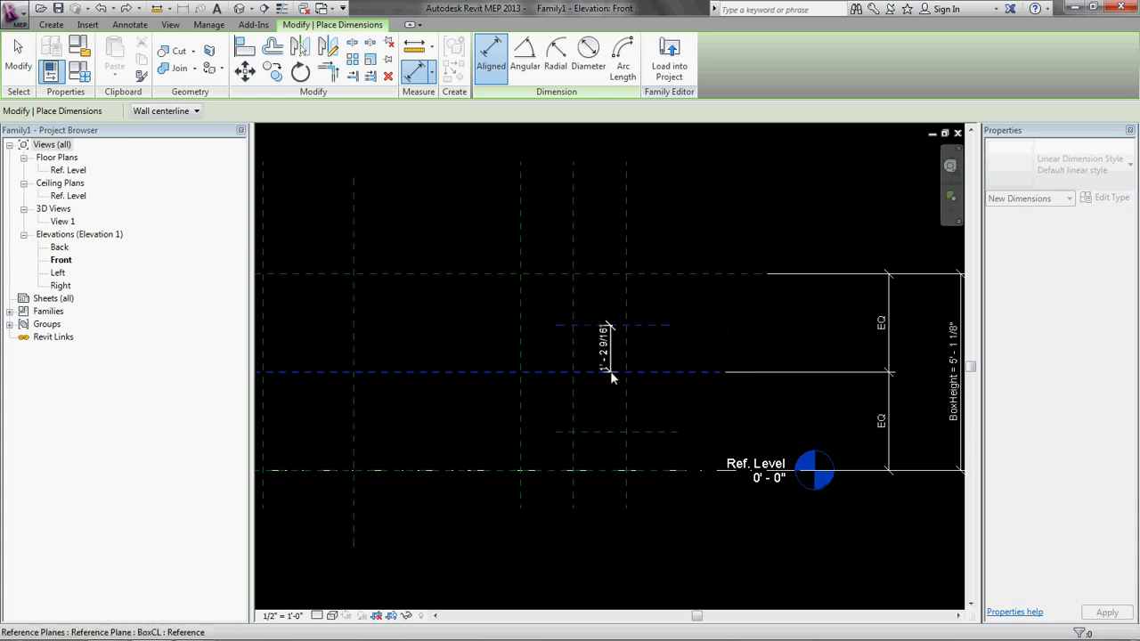
{"action": "key", "text": "Escape"}
{"action": "key", "text": "Escape"}
{"action": "key", "text": "d"}
{"action": "key", "text": "i"}
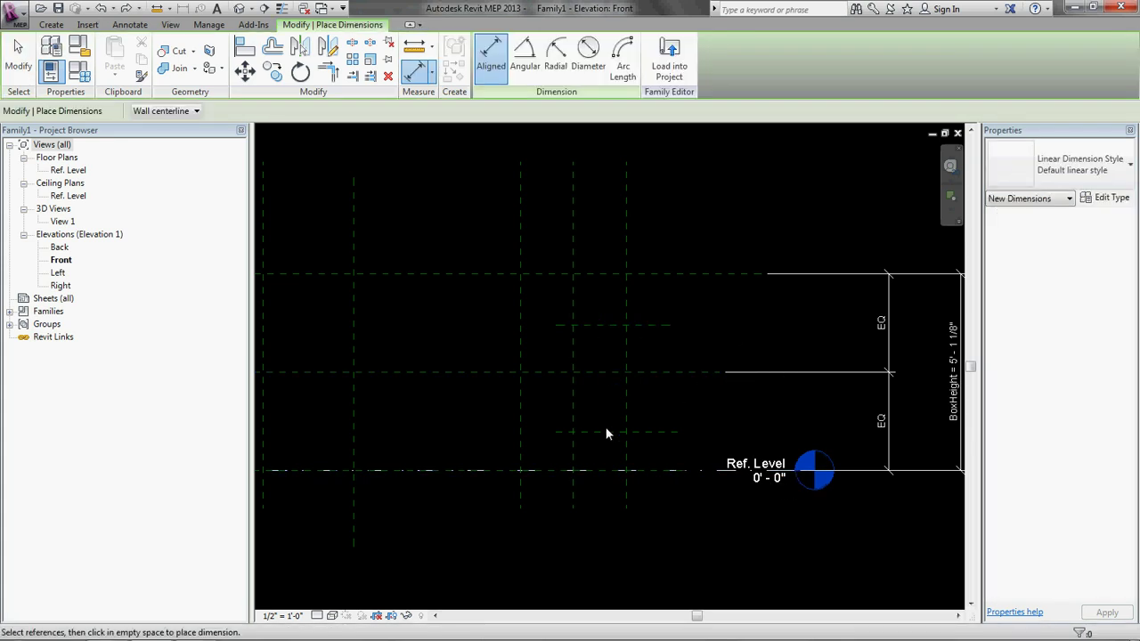
{"action": "left_click", "coordinate": [623, 431]}
{"action": "left_click", "coordinate": [593, 372]}
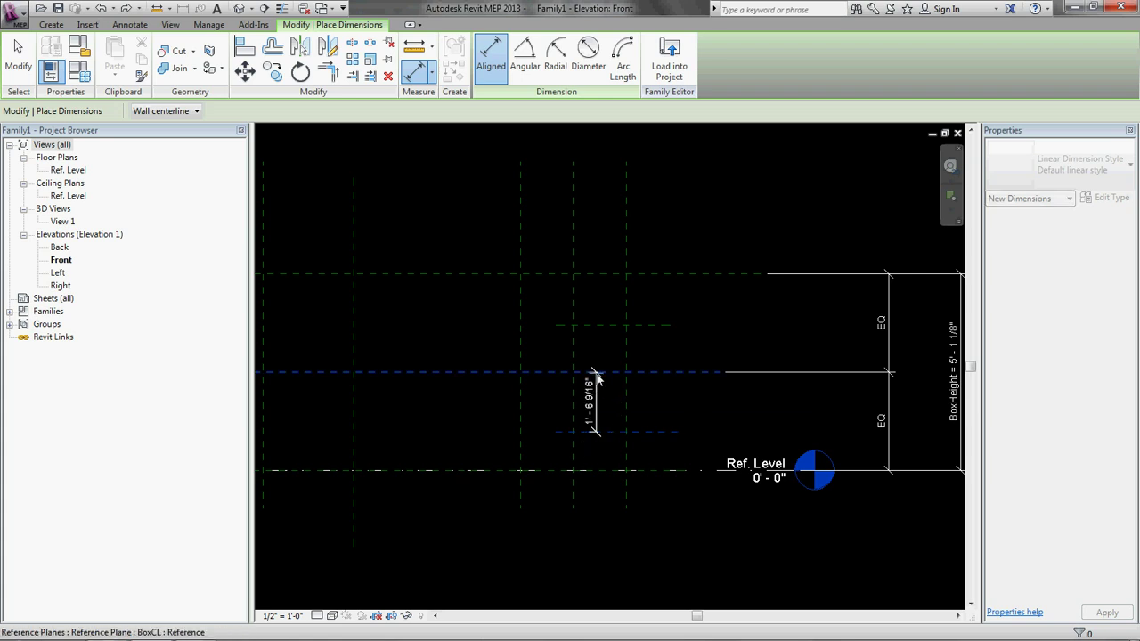
{"action": "left_click", "coordinate": [602, 326]}
{"action": "scroll", "coordinate": [658, 356], "scroll_direction": "down", "scroll_amount": 1}
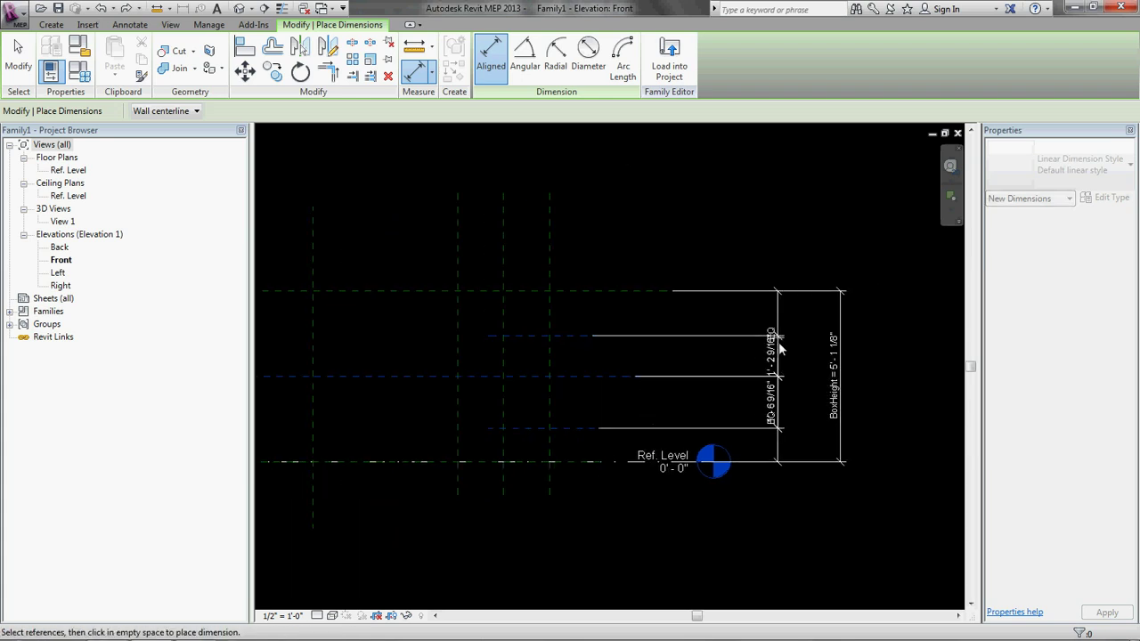
{"action": "left_click", "coordinate": [703, 383]}
{"action": "left_click", "coordinate": [734, 385]}
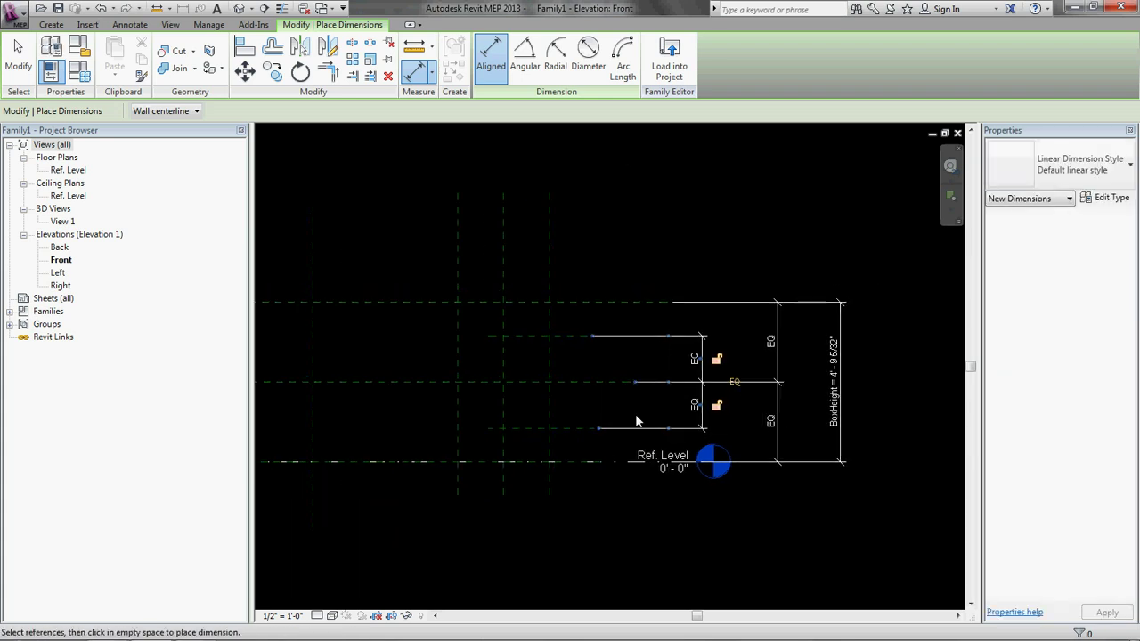
{"action": "scroll", "coordinate": [614, 413], "scroll_direction": "down", "scroll_amount": 2}
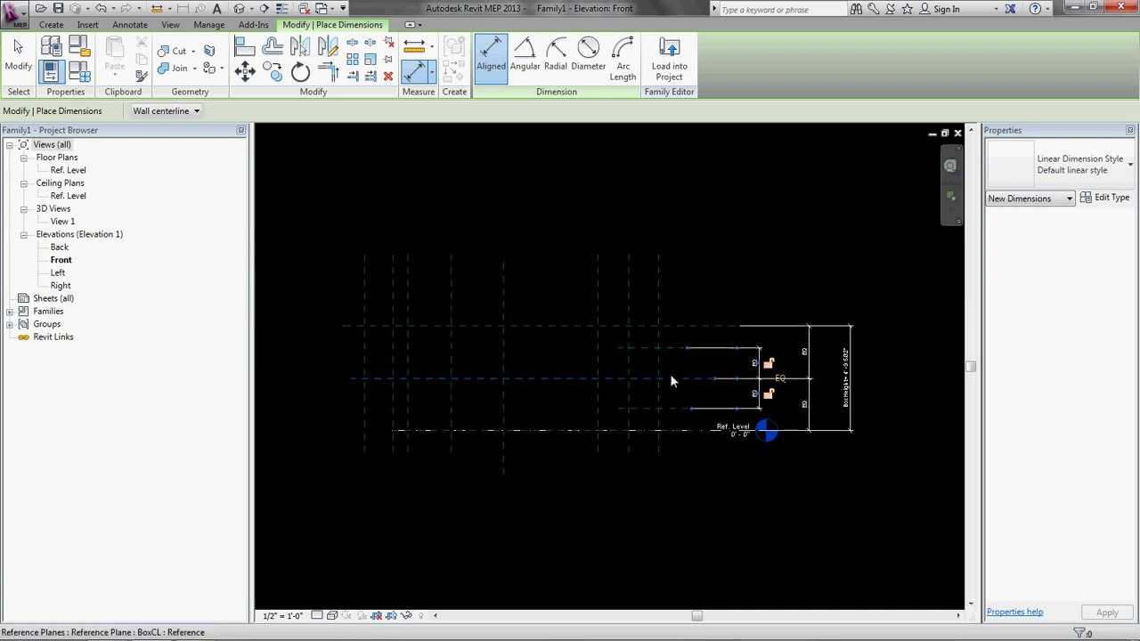
{"action": "scroll", "coordinate": [670, 373], "scroll_direction": "up", "scroll_amount": 2}
{"action": "middle_click_drag", "start_coordinate": [694, 371], "coordinate": [653, 377]}
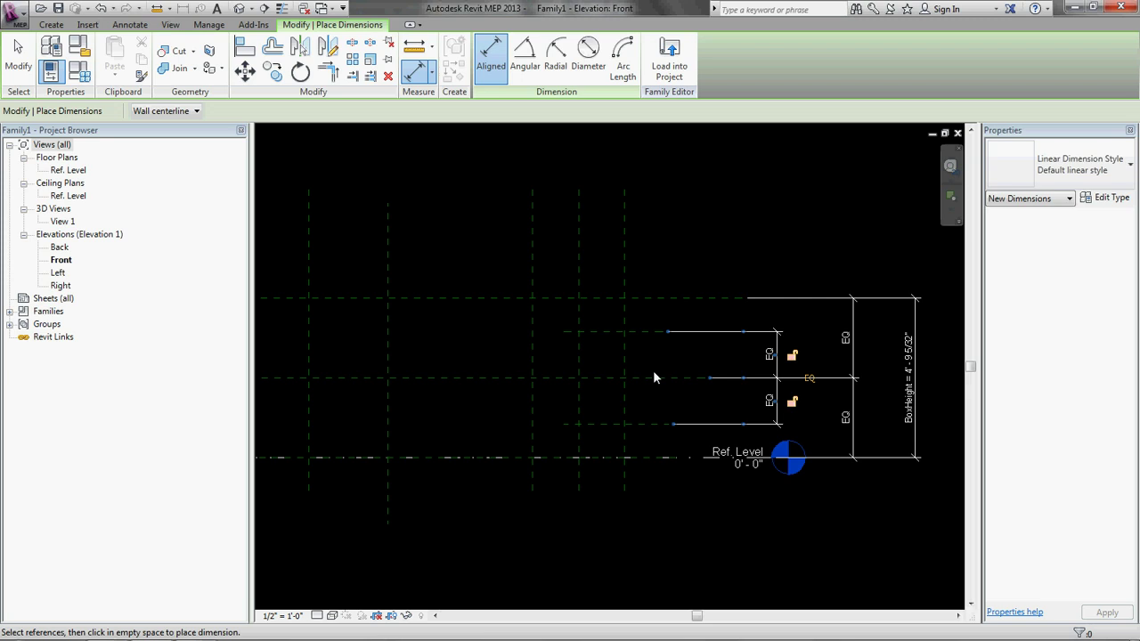
{"action": "key", "text": "ctrl+z"}
{"action": "key", "text": "ctrl+z"}
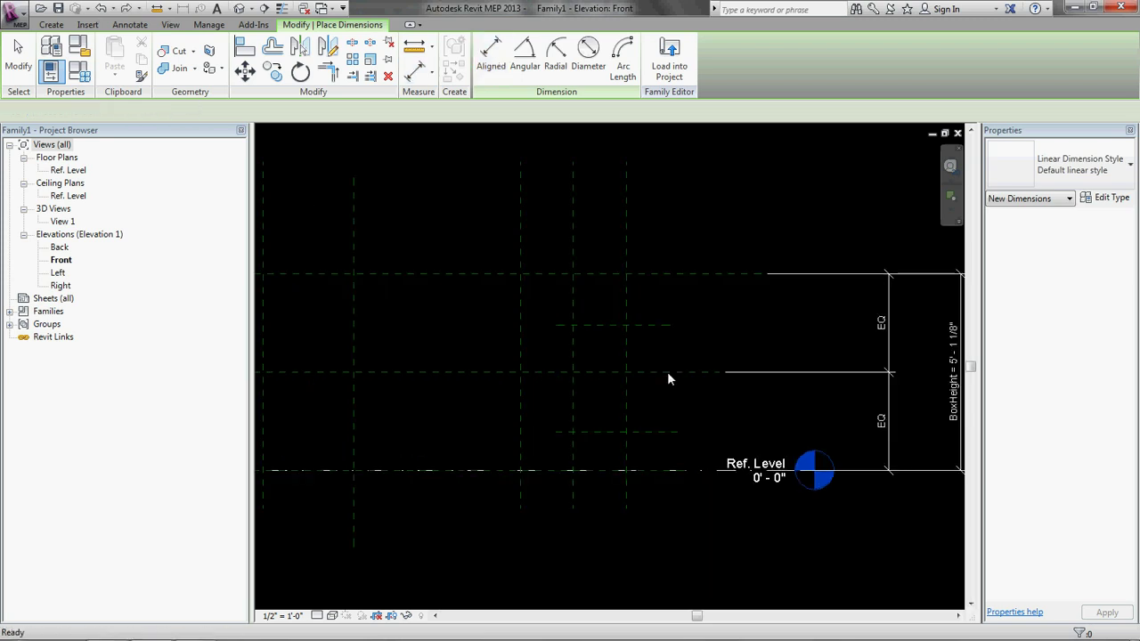
Step: Dimension the upper and lower pipe reference planes each from the centre plane
{"action": "key", "text": "d"}
{"action": "key", "text": "i"}
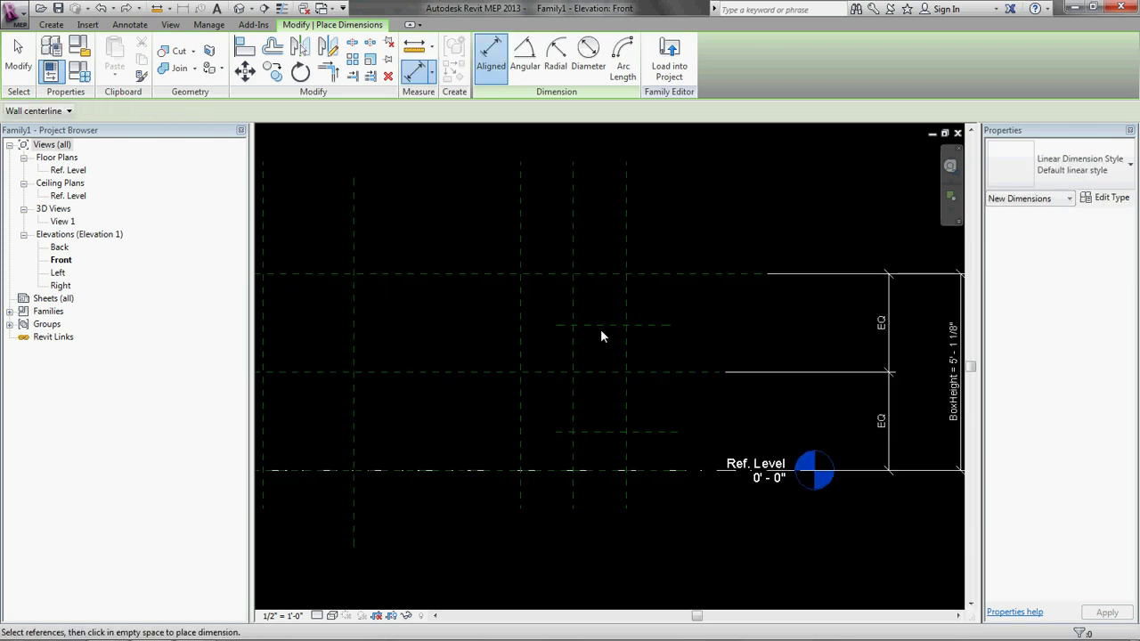
{"action": "left_click", "coordinate": [600, 372]}
{"action": "left_click", "coordinate": [604, 326]}
{"action": "scroll", "coordinate": [605, 330], "scroll_direction": "down", "scroll_amount": 2}
{"action": "left_click", "coordinate": [634, 343]}
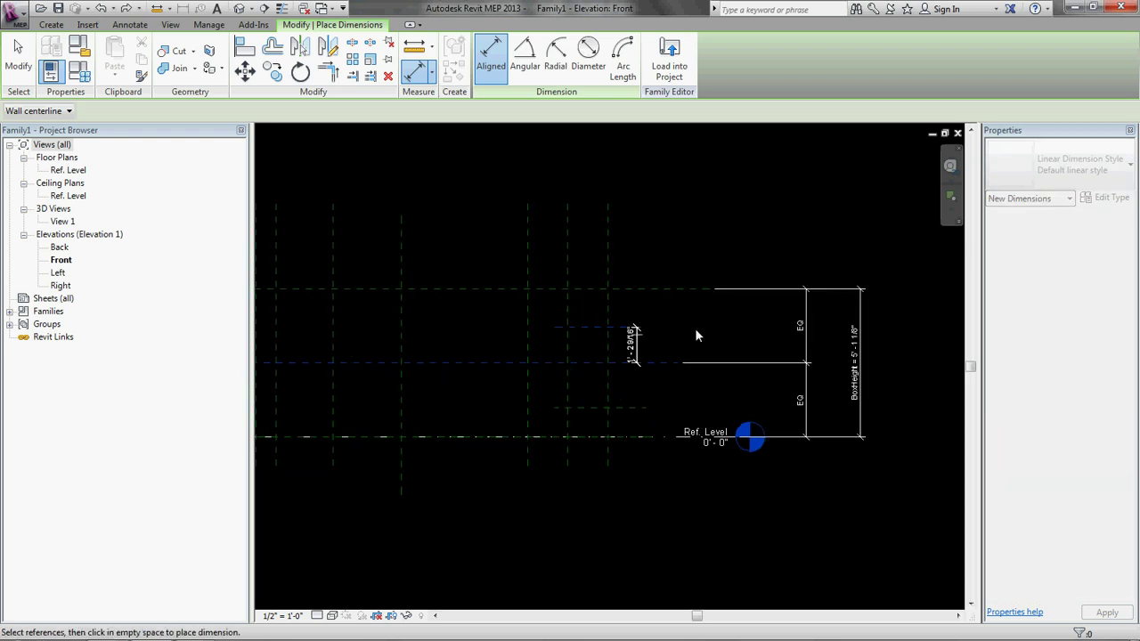
{"action": "middle_click_drag", "start_coordinate": [697, 335], "coordinate": [575, 349]}
{"action": "left_click", "coordinate": [598, 354]}
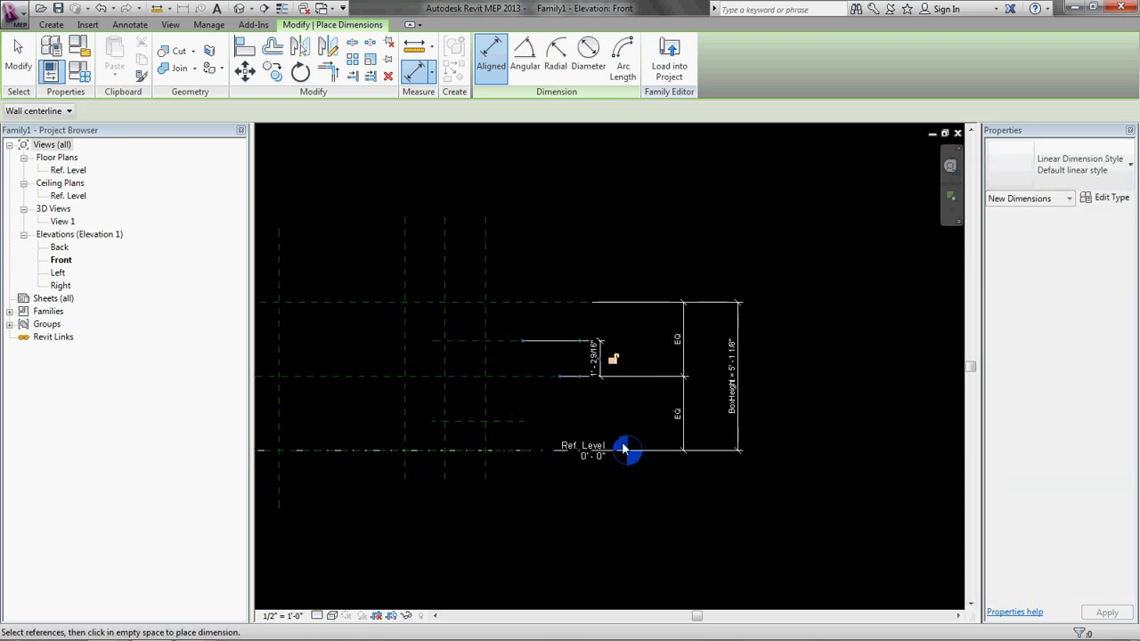
{"action": "left_click", "coordinate": [470, 376]}
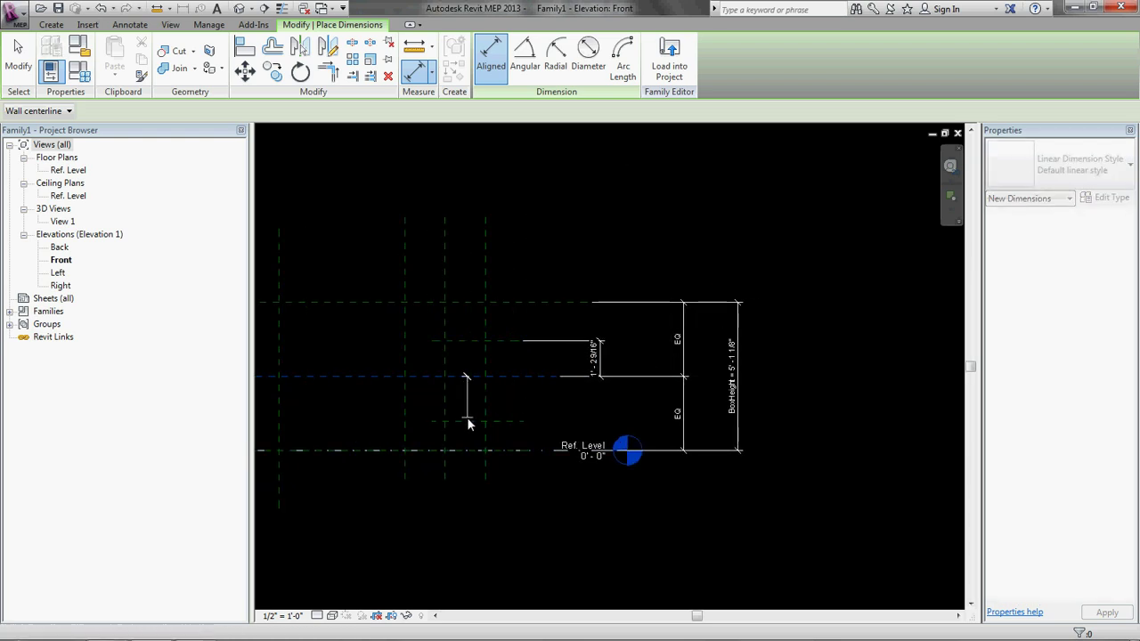
{"action": "left_click", "coordinate": [467, 419]}
{"action": "left_click", "coordinate": [600, 398]}
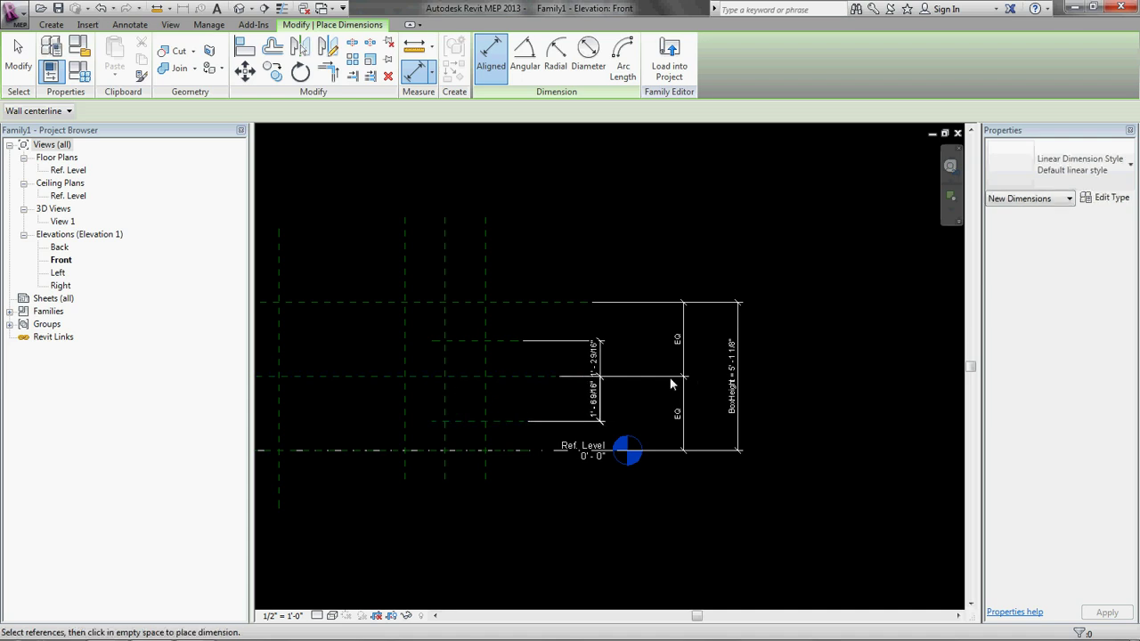
{"action": "key", "text": "Escape"}
{"action": "key", "text": "Escape"}
Step: Label the upper offset dimension with a new type parameter PipeConnOffset
{"action": "left_click", "coordinate": [594, 351]}
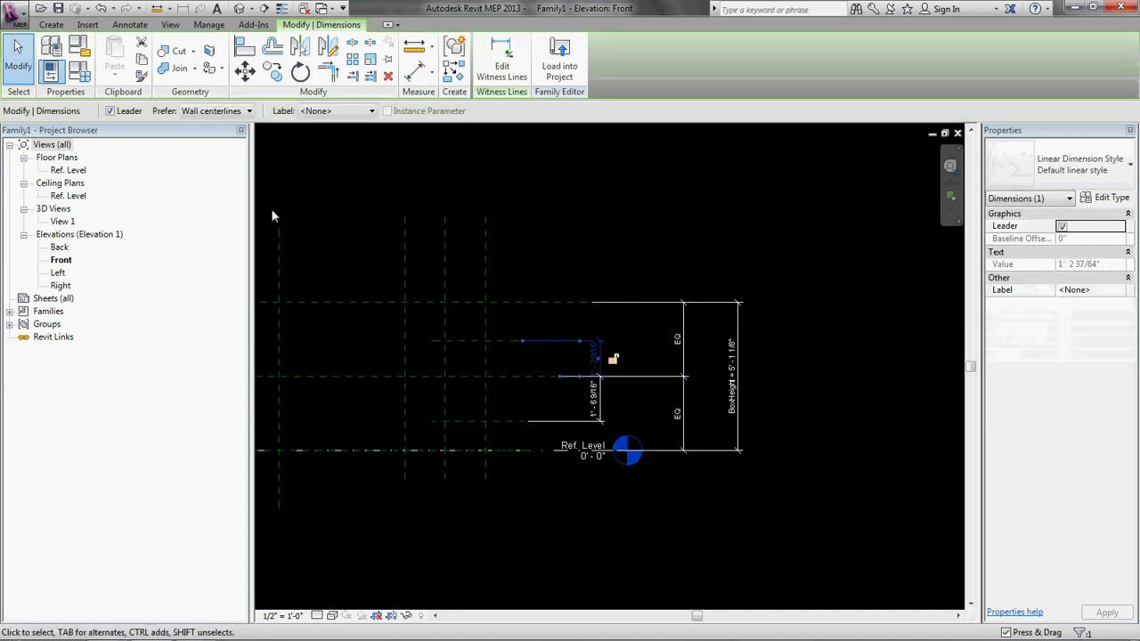
{"action": "left_click", "coordinate": [343, 110]}
{"action": "left_click", "coordinate": [349, 133]}
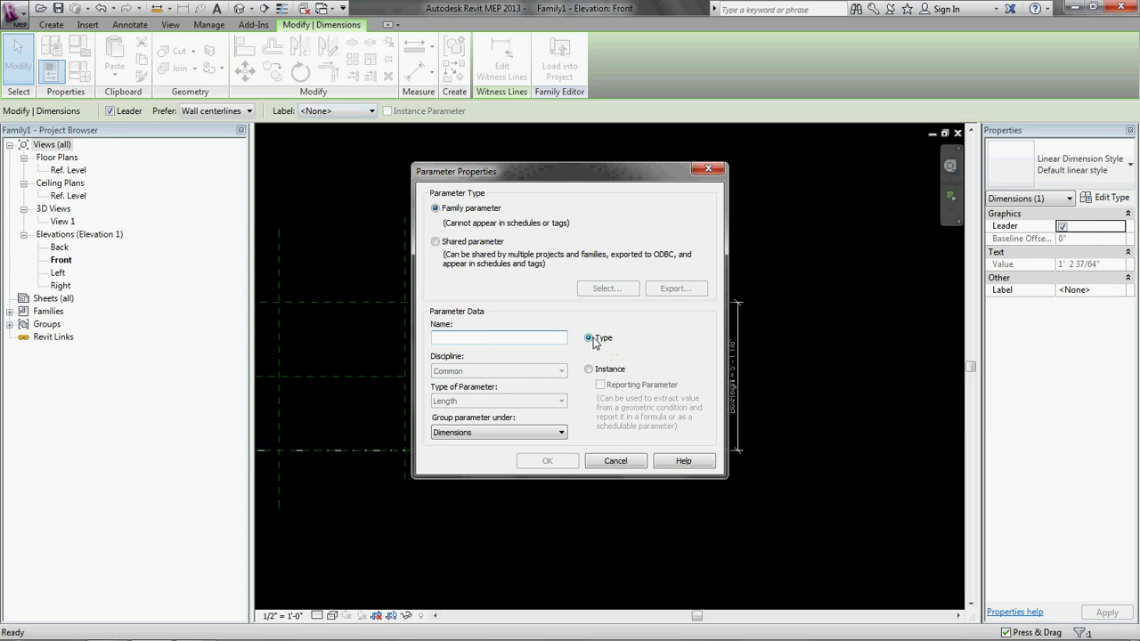
{"action": "type", "text": "PipeConnOff"}
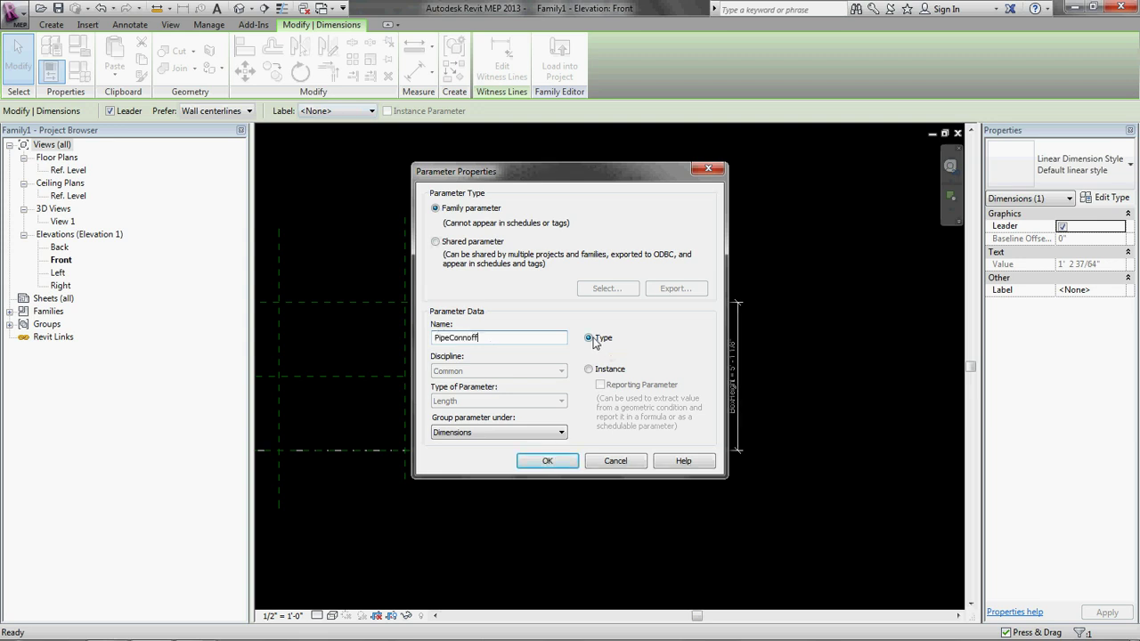
{"action": "type", "text": "set"}
{"action": "left_click", "coordinate": [546, 459]}
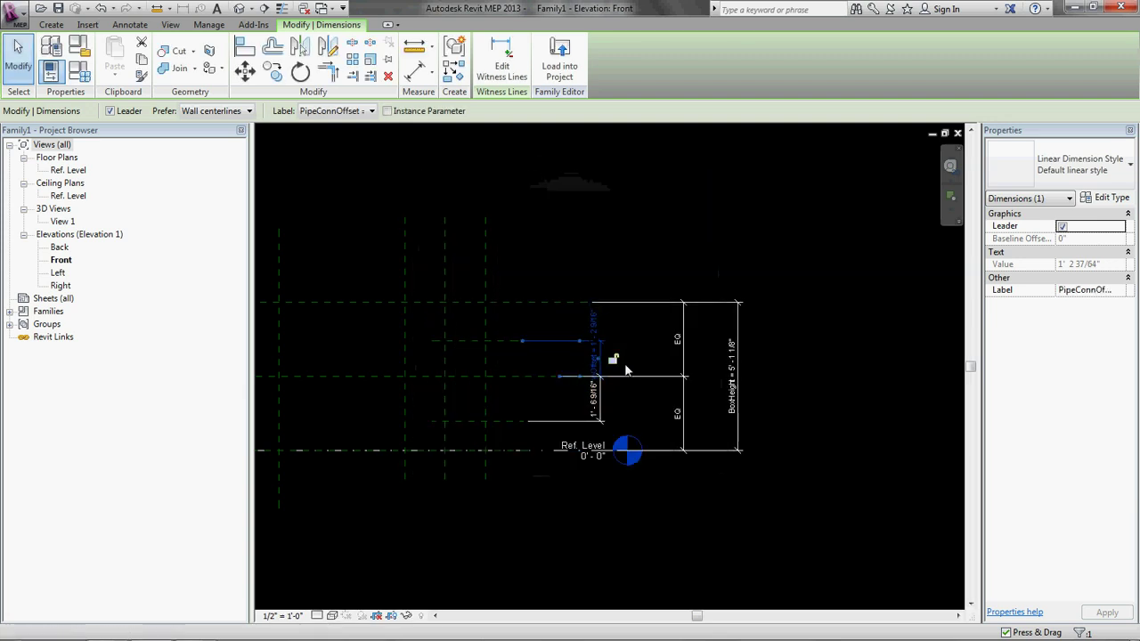
{"action": "left_click", "coordinate": [618, 413]}
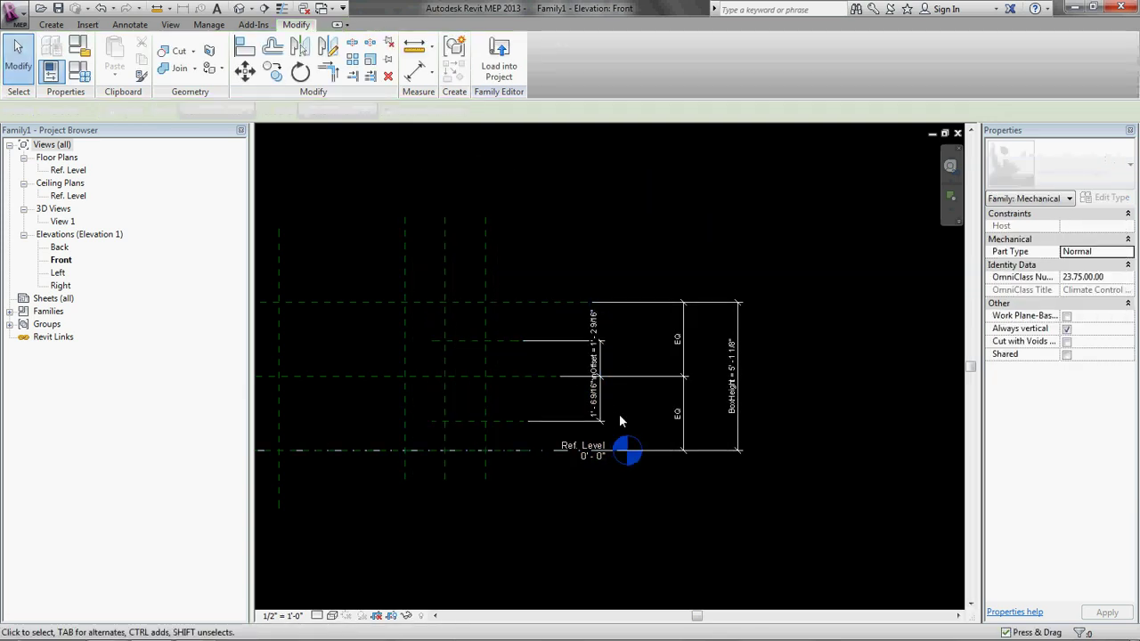
Step: Apply the PipeConnOffset label to the lower offset dimension as well
{"action": "left_click", "coordinate": [557, 341]}
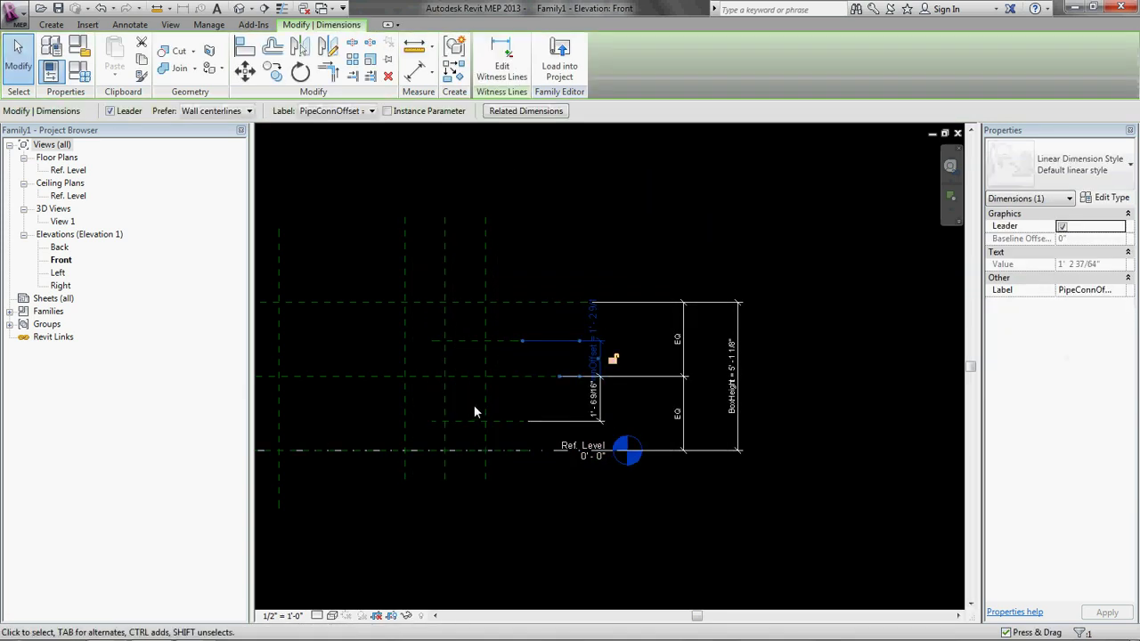
{"action": "left_click", "coordinate": [572, 424]}
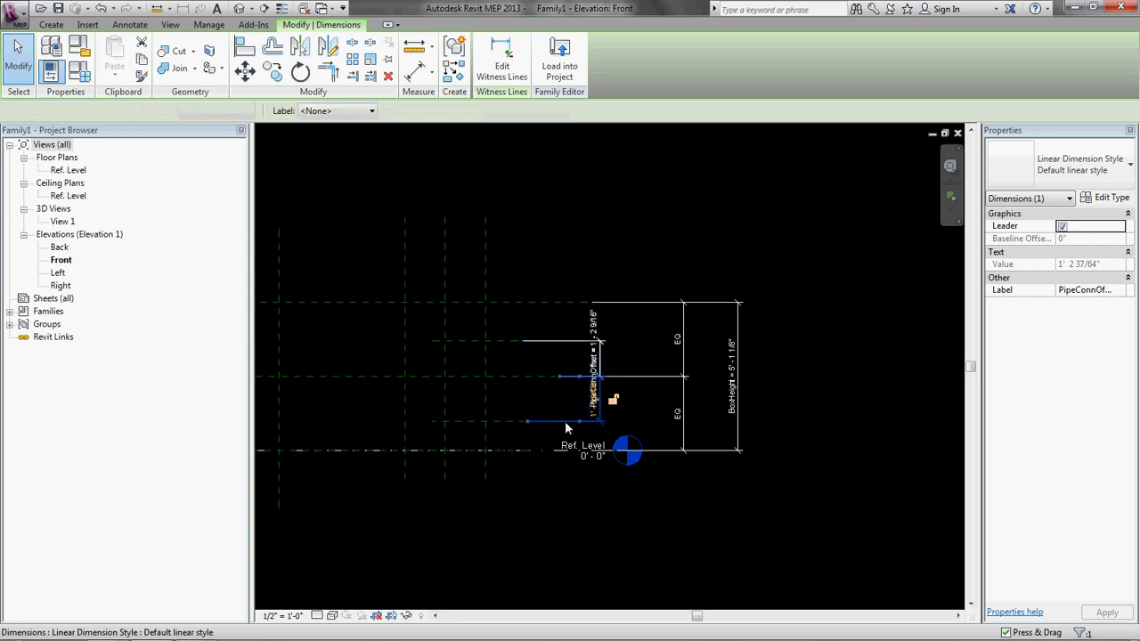
{"action": "left_click", "coordinate": [363, 113]}
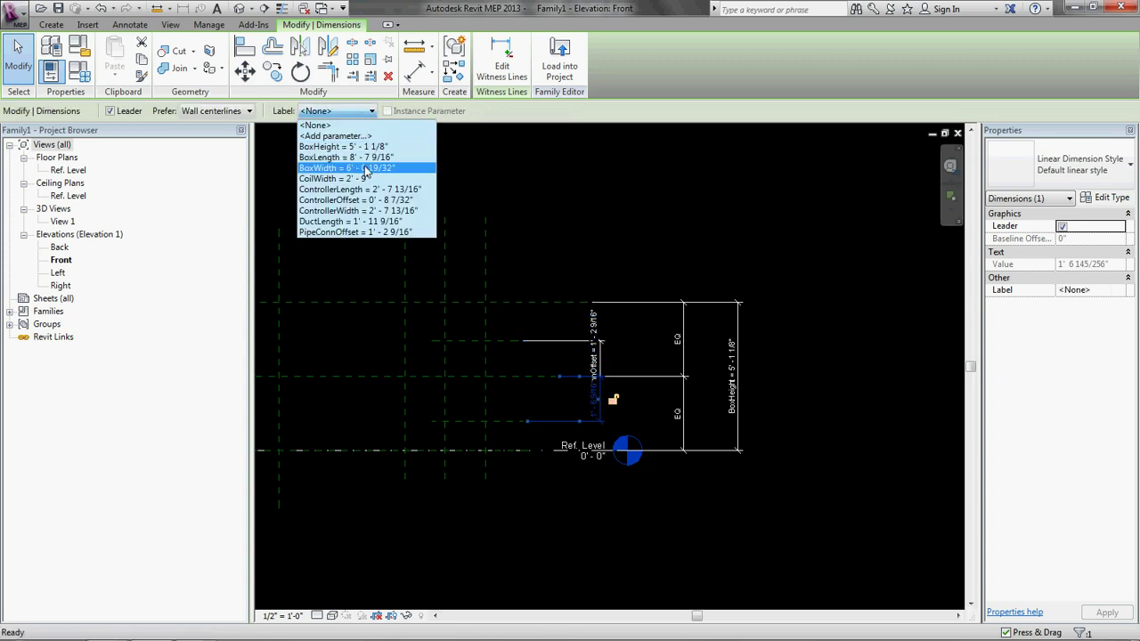
{"action": "left_click", "coordinate": [369, 232]}
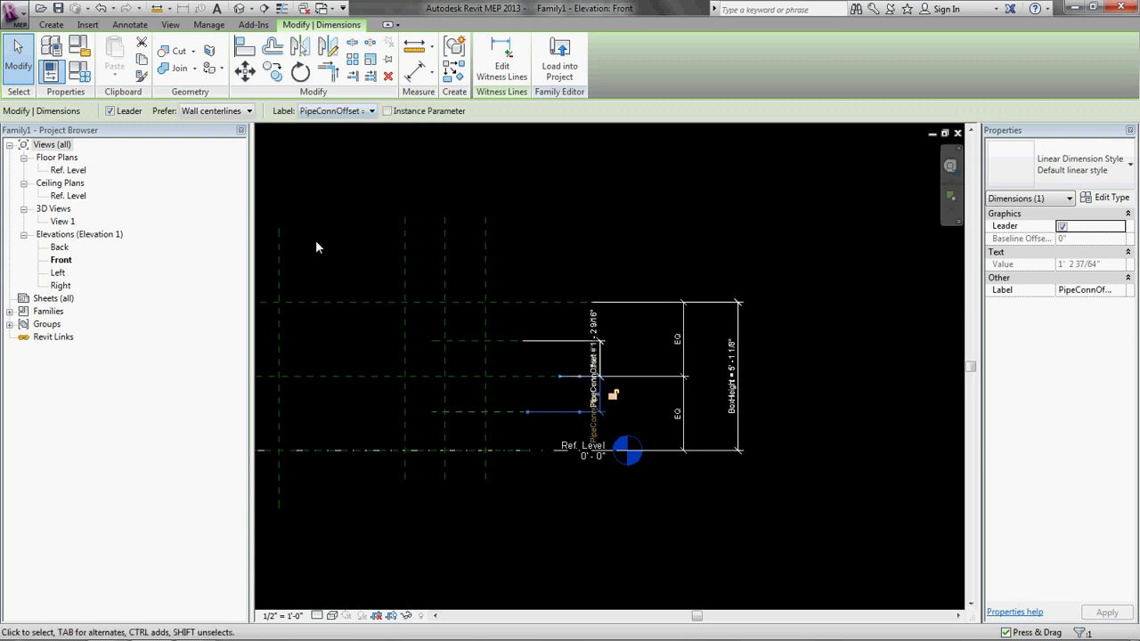
{"action": "left_click", "coordinate": [667, 220]}
{"action": "scroll", "coordinate": [573, 362], "scroll_direction": "up", "scroll_amount": 4}
{"action": "scroll", "coordinate": [575, 362], "scroll_direction": "down", "scroll_amount": 3}
{"action": "scroll", "coordinate": [595, 389], "scroll_direction": "down", "scroll_amount": 3}
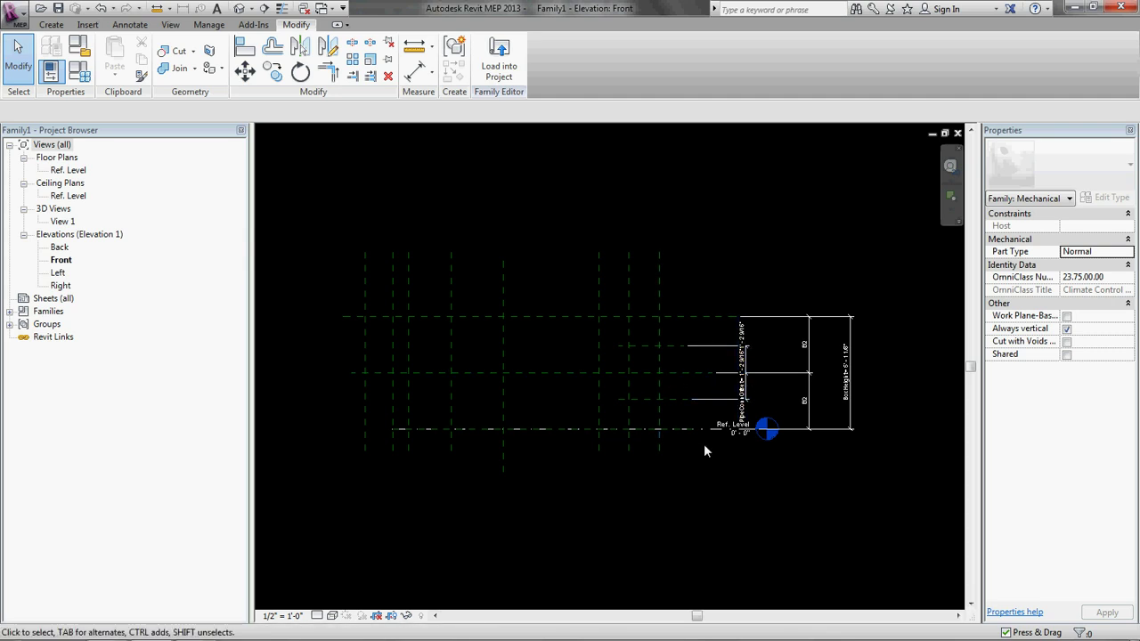
Step: Tile the views with WT, re-tile from the floor plan, and activate the Front elevation
{"action": "key", "text": "w"}
{"action": "key", "text": "t"}
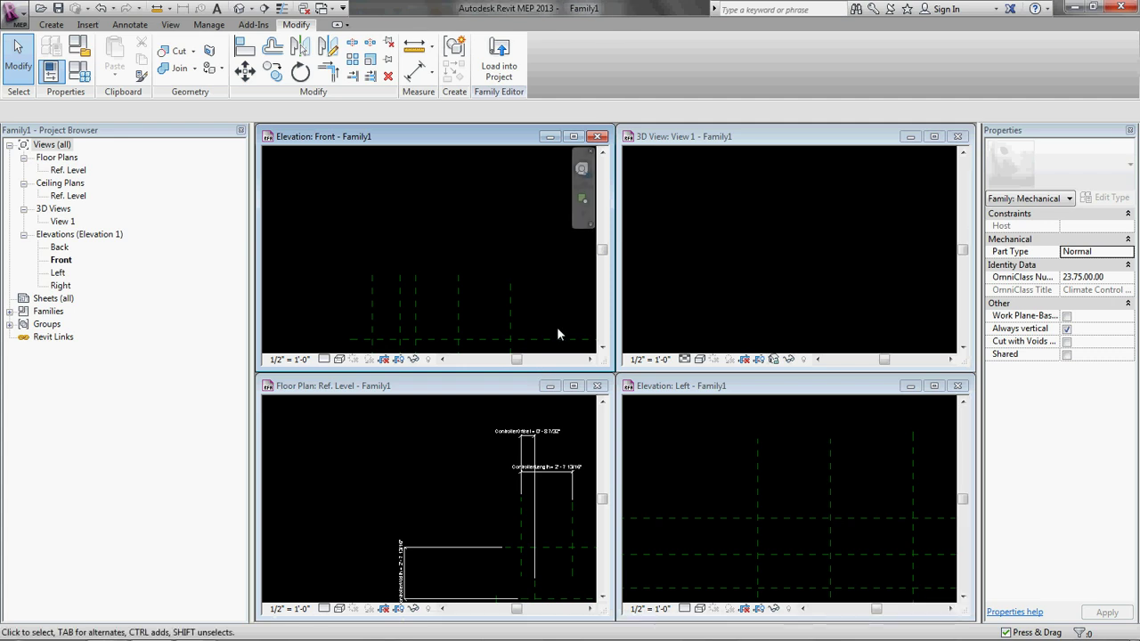
{"action": "left_click", "coordinate": [361, 462]}
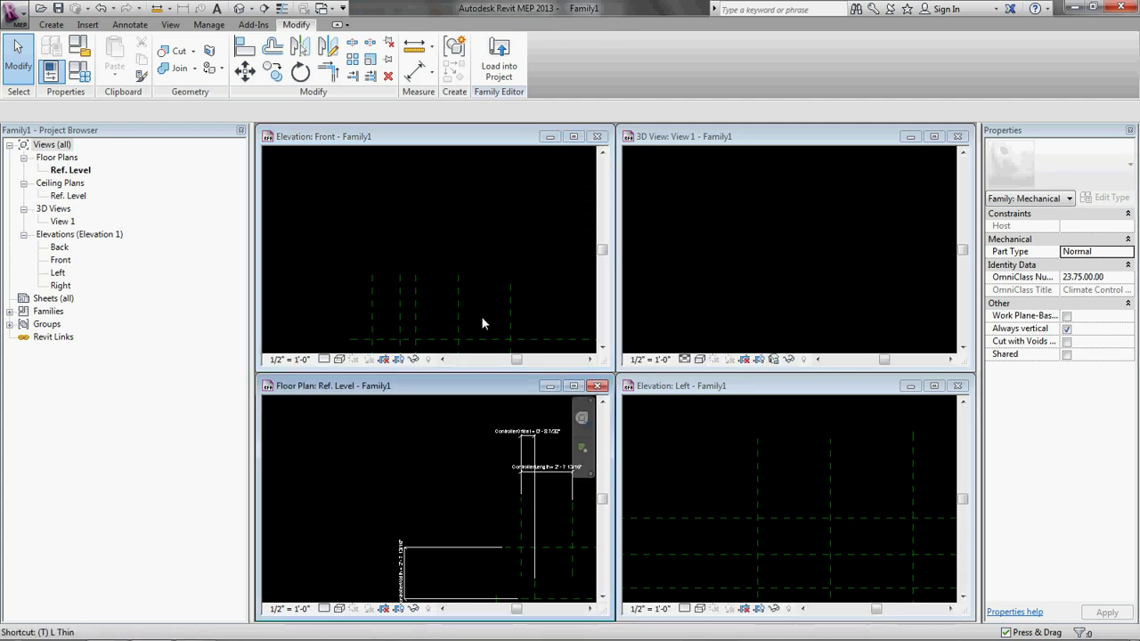
{"action": "key", "text": "w"}
{"action": "key", "text": "t"}
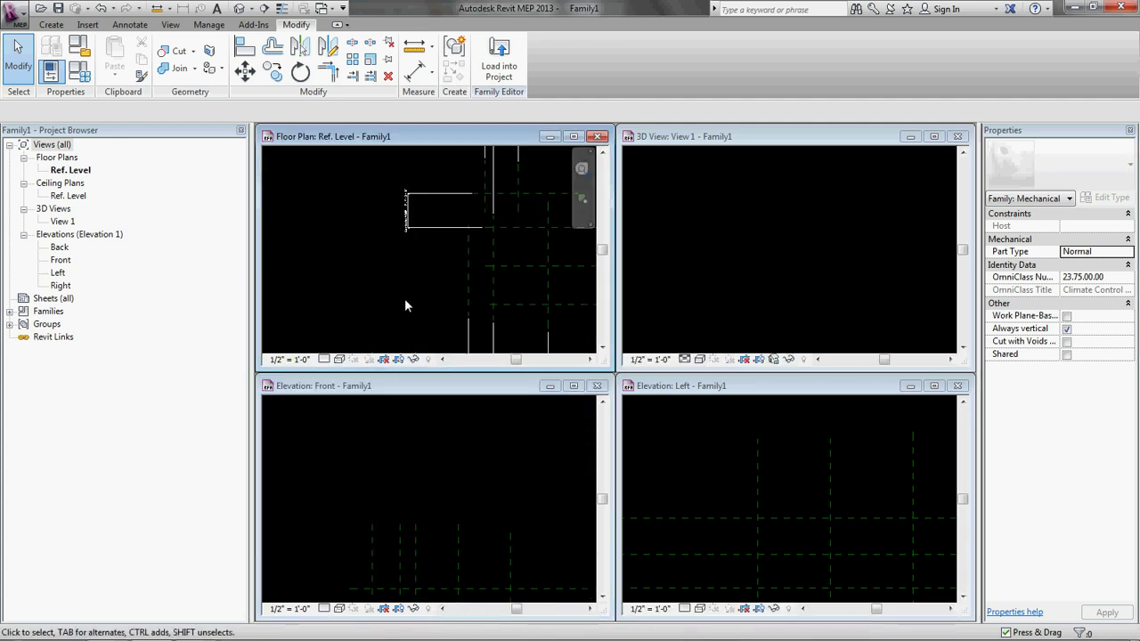
{"action": "scroll", "coordinate": [408, 275], "scroll_direction": "down", "scroll_amount": 3}
{"action": "scroll", "coordinate": [441, 270], "scroll_direction": "up", "scroll_amount": 2}
{"action": "scroll", "coordinate": [424, 257], "scroll_direction": "down", "scroll_amount": 2}
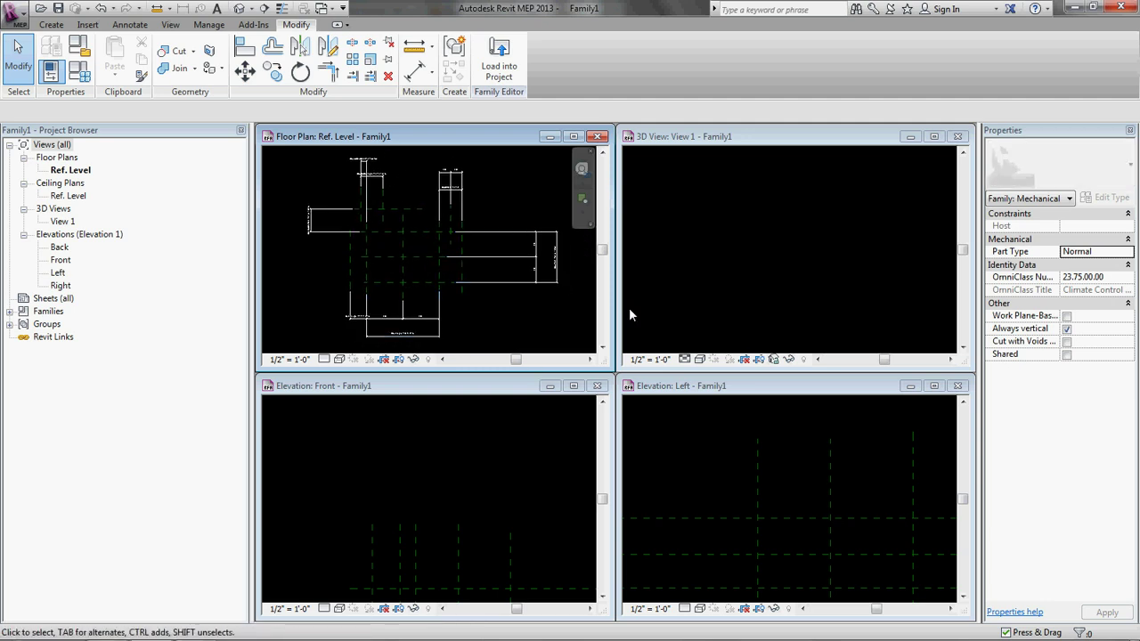
{"action": "left_click", "coordinate": [456, 398]}
{"action": "scroll", "coordinate": [436, 494], "scroll_direction": "up", "scroll_amount": 4}
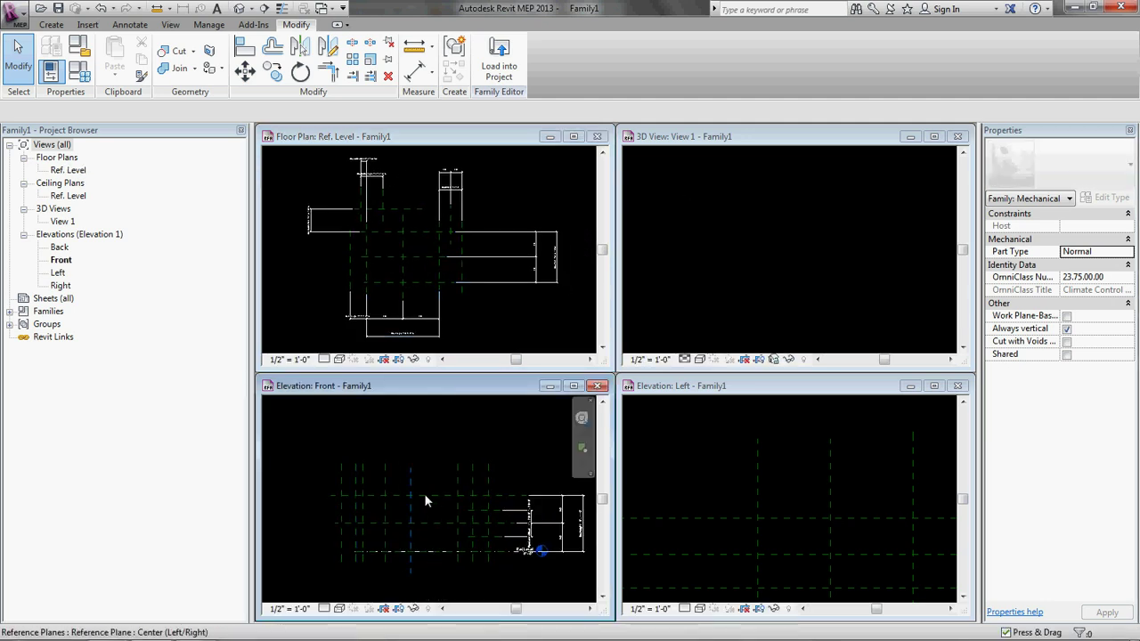
{"action": "scroll", "coordinate": [444, 496], "scroll_direction": "down", "scroll_amount": 3}
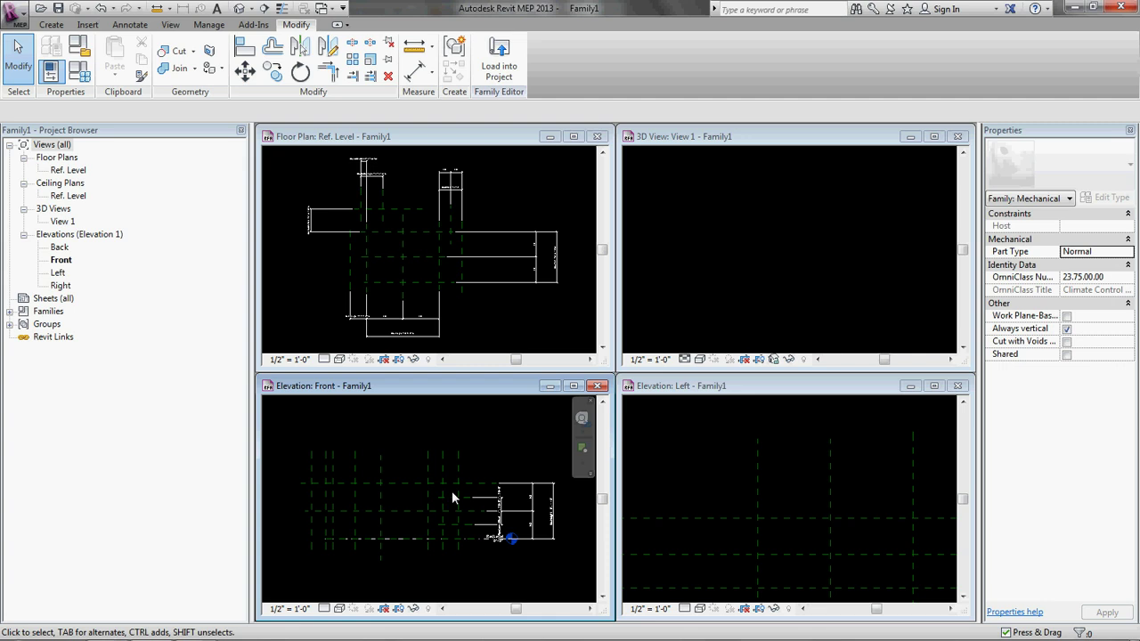
Step: In Family Types, set BoxHeight to 2' 0" and BoxLength to 3' 0"
{"action": "left_click", "coordinate": [79, 77]}
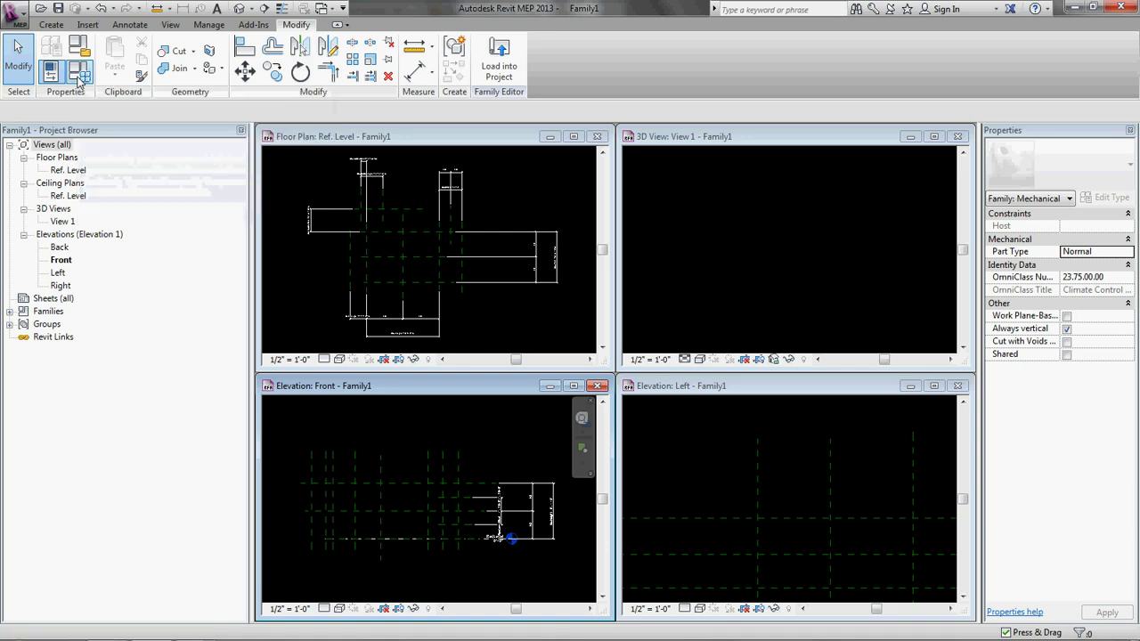
{"action": "left_click_drag", "start_coordinate": [840, 194], "coordinate": [684, 201]}
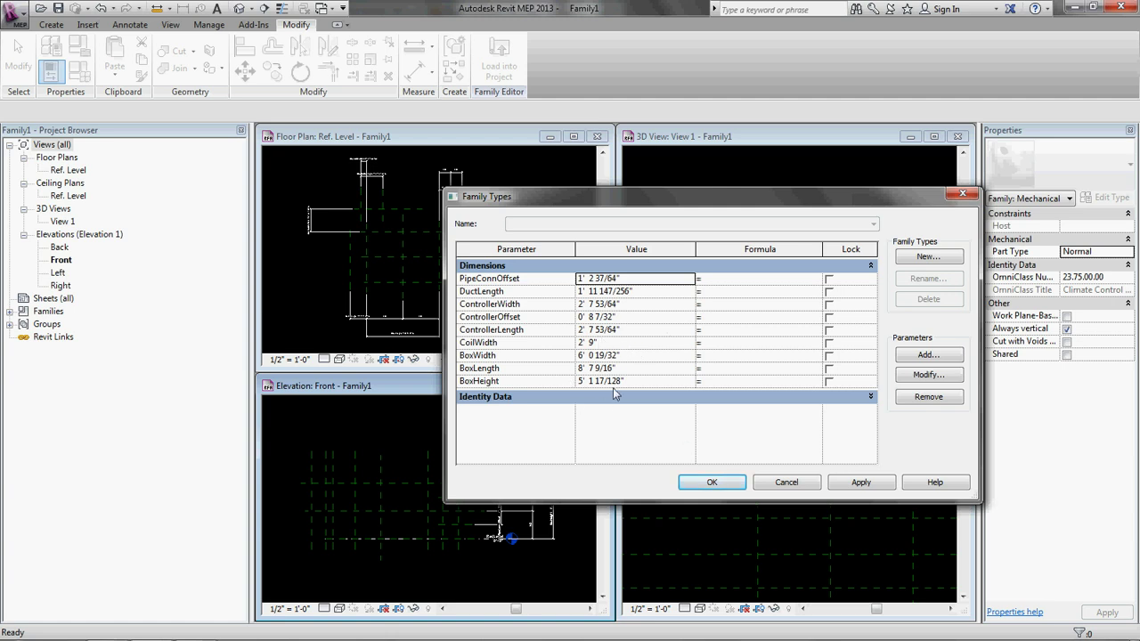
{"action": "left_click", "coordinate": [639, 380]}
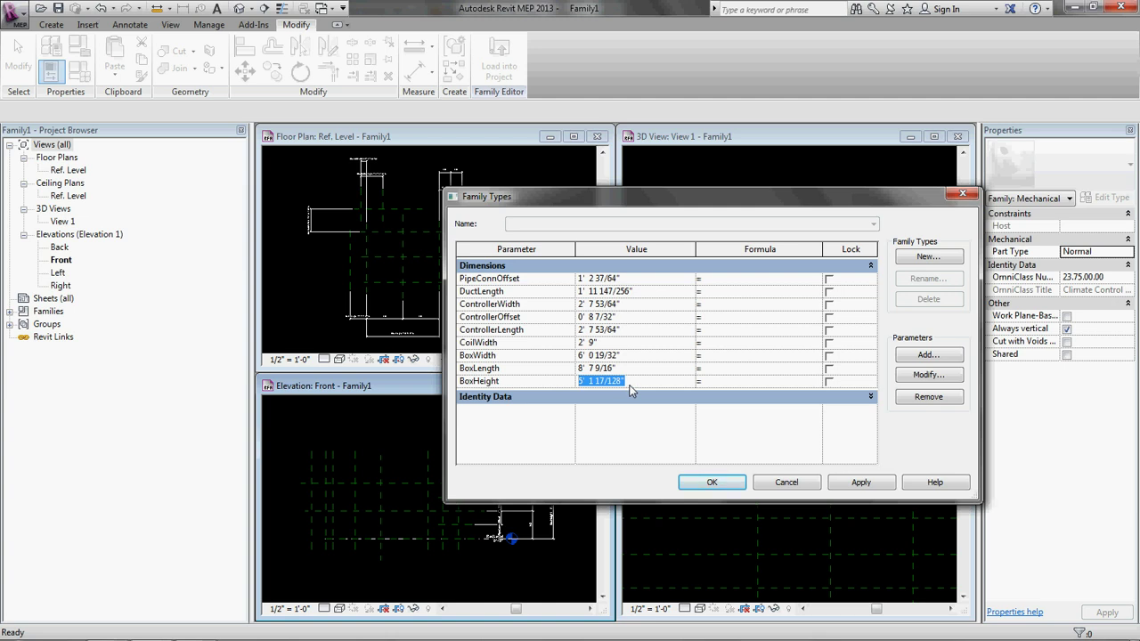
{"action": "type", "text": "2--0"}
{"action": "left_click", "coordinate": [624, 371]}
{"action": "double_click", "coordinate": [623, 368]}
{"action": "type", "text": "3-0"}
Step: Set BoxWidth to 2' 0" and CoilWidth to 0' 3"
{"action": "left_click", "coordinate": [631, 357]}
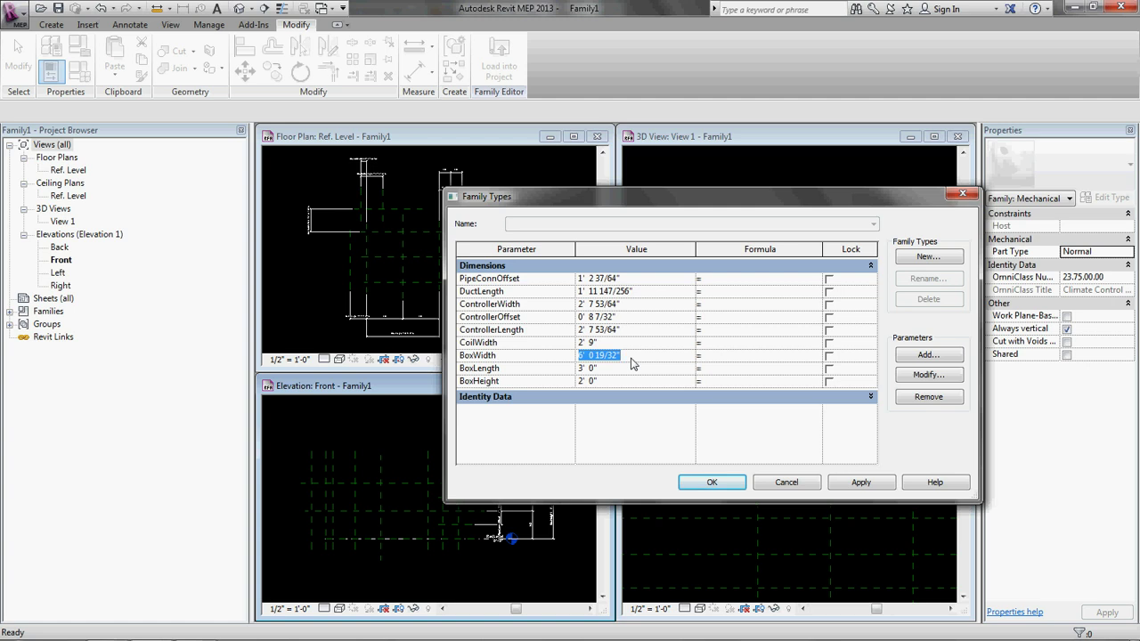
{"action": "type", "text": "2-0"}
{"action": "left_click", "coordinate": [606, 345]}
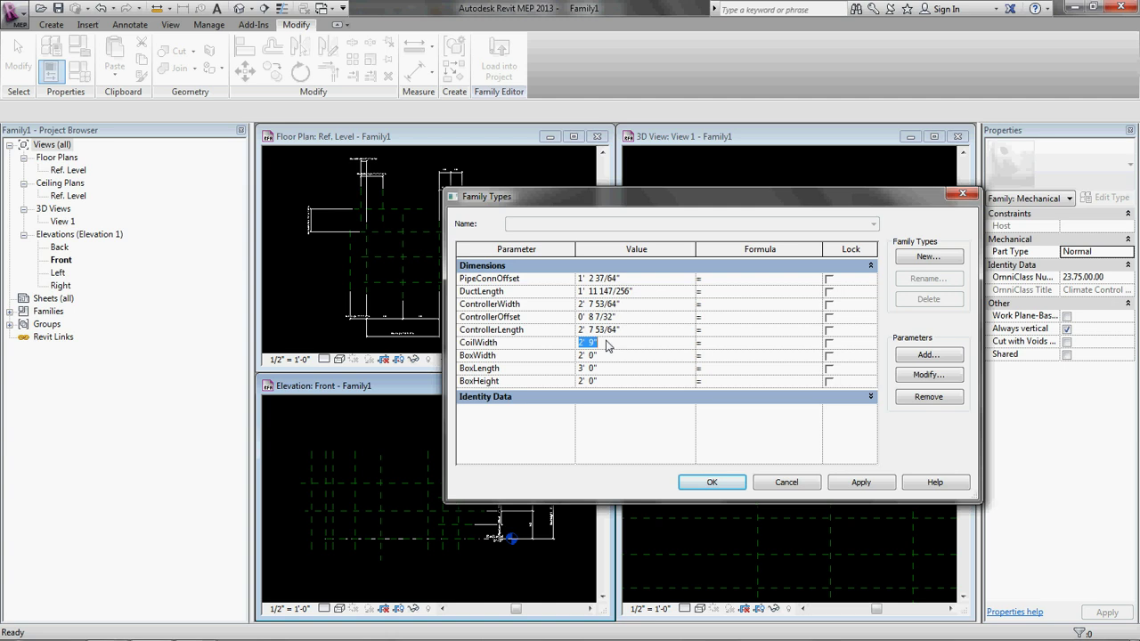
{"action": "type", "text": "3-0"}
{"action": "key", "text": "BackSpace"}
{"action": "key", "text": "BackSpace"}
{"action": "key", "text": "BackSpace"}
{"action": "type", "text": "0-3"}
{"action": "left_click", "coordinate": [635, 333]}
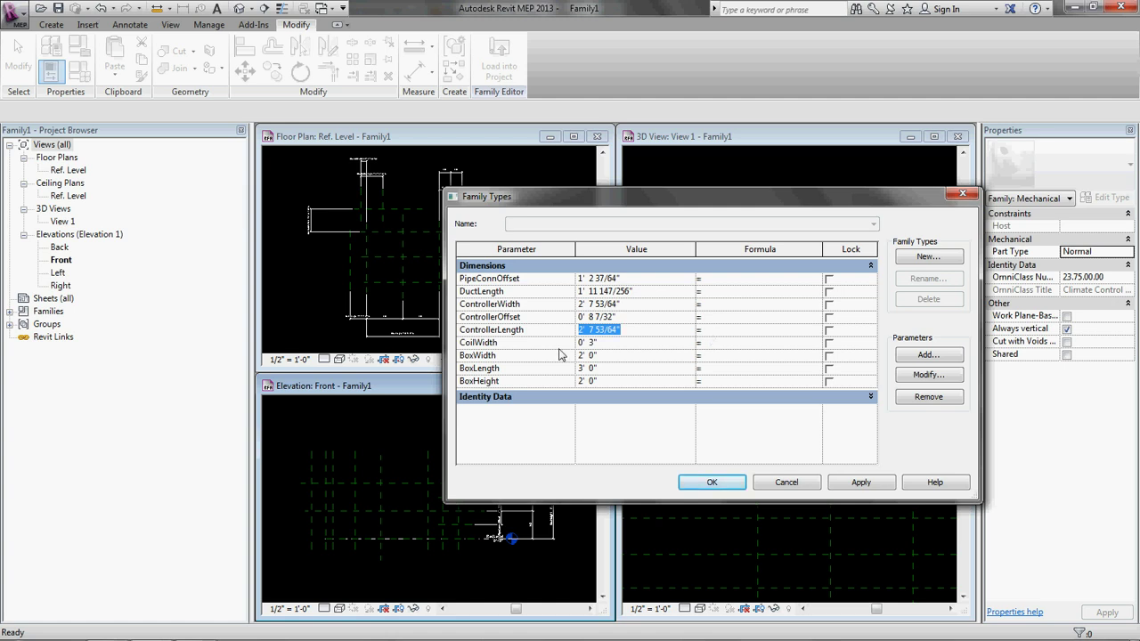
Step: Give ControllerLength the formula 0.75*BoxLength
{"action": "left_click", "coordinate": [725, 334]}
{"action": "type", "text": ".75*BoxLength"}
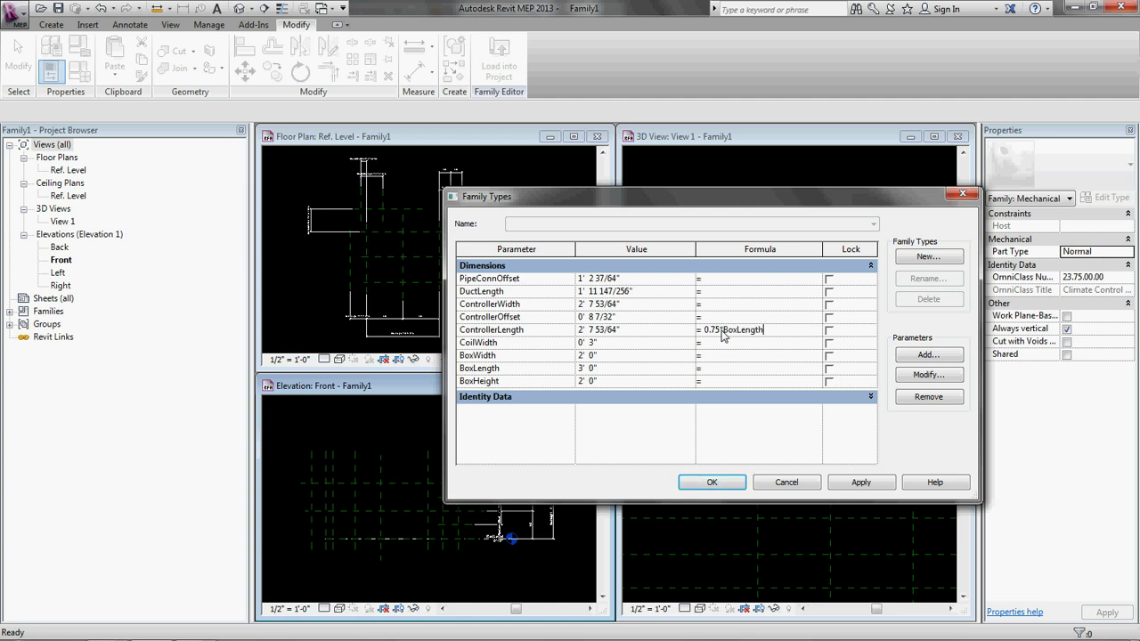
{"action": "key", "text": "Tab"}
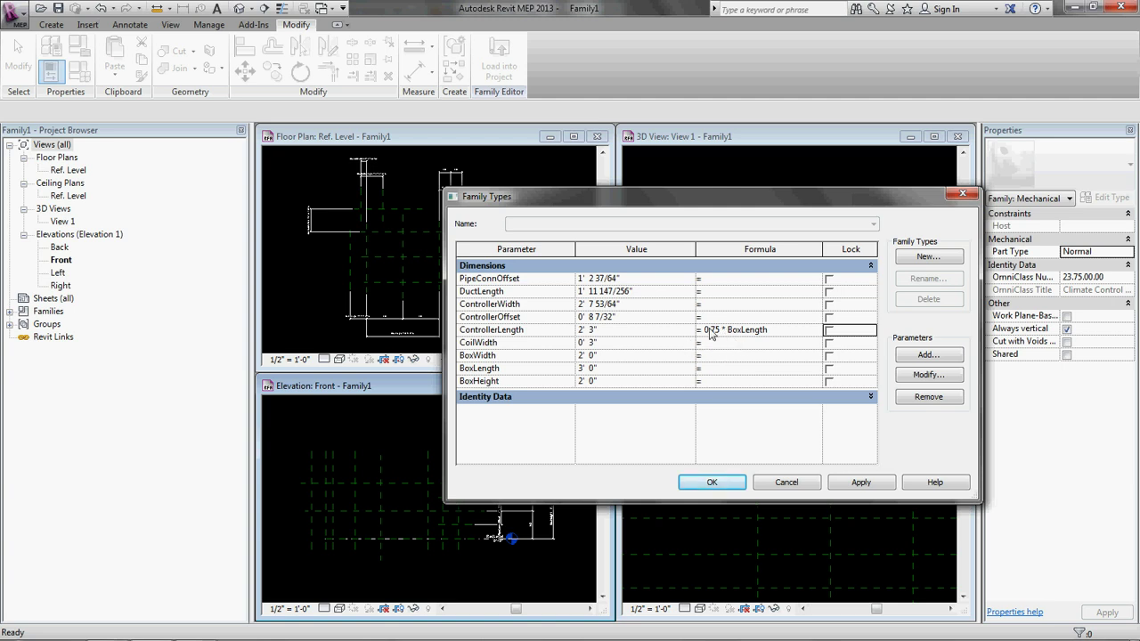
Step: Check that ControllerLength now calculates to 2' 3" and pick the ControllerOffset row
{"action": "left_click", "coordinate": [669, 335]}
{"action": "left_click", "coordinate": [739, 320]}
{"action": "left_click", "coordinate": [784, 334]}
{"action": "left_click", "coordinate": [616, 333]}
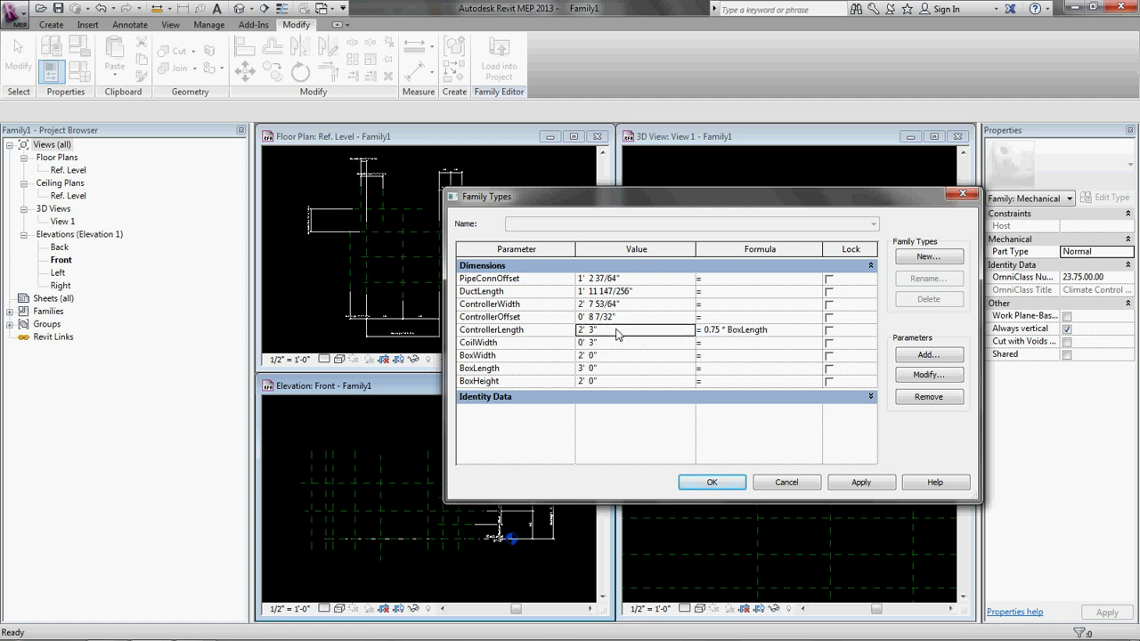
{"action": "left_click", "coordinate": [614, 333]}
{"action": "left_click", "coordinate": [602, 335]}
{"action": "left_click", "coordinate": [712, 318]}
{"action": "left_click", "coordinate": [542, 318]}
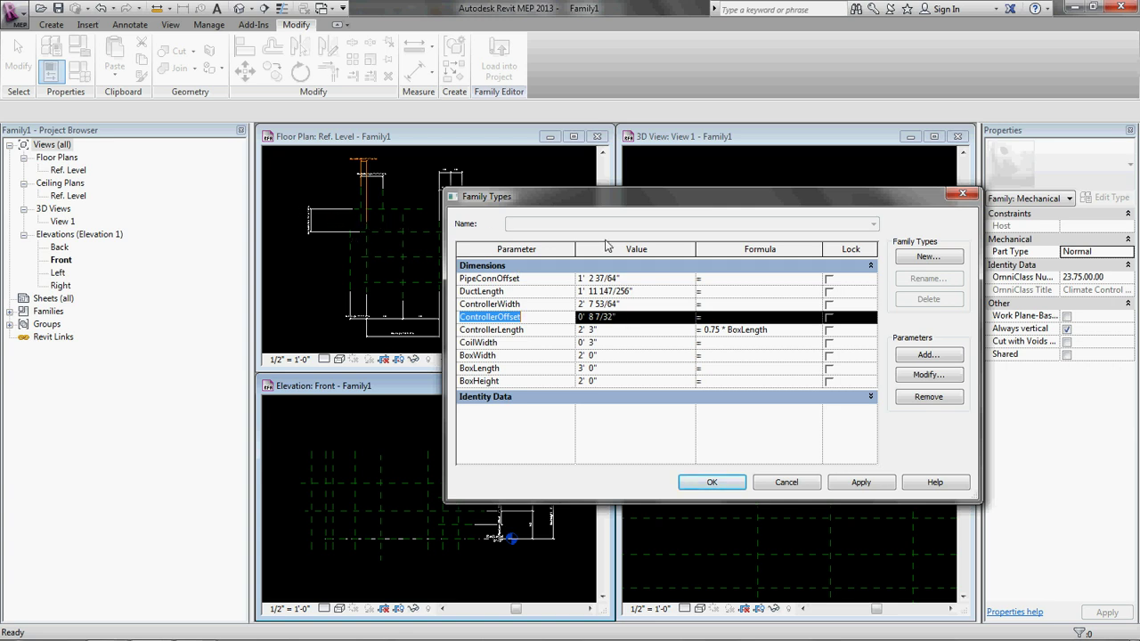
Step: Set ControllerOffset to 0, and ControllerWidth and DuctLength to 0-4 (4")
{"action": "left_click", "coordinate": [636, 322]}
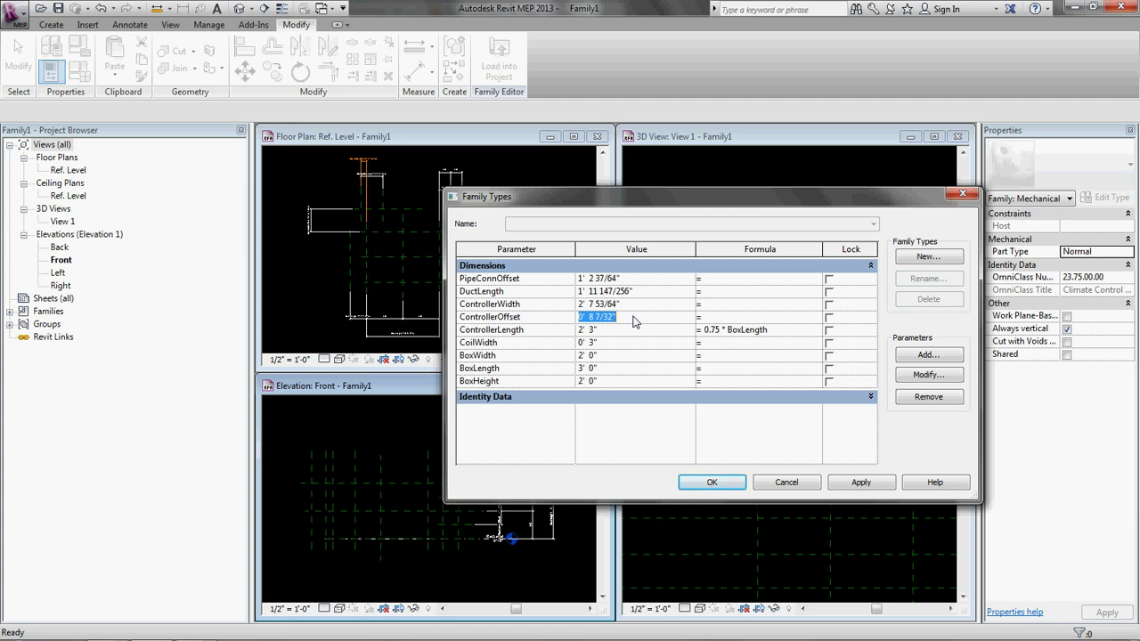
{"action": "type", "text": "0"}
{"action": "key", "text": "Tab"}
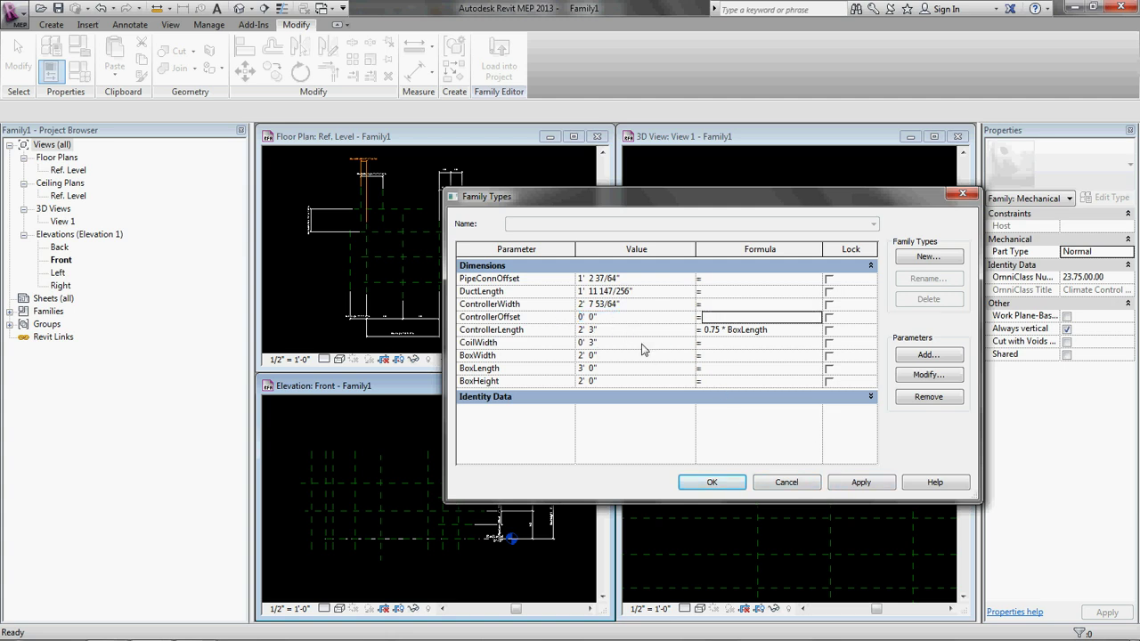
{"action": "left_click", "coordinate": [632, 309]}
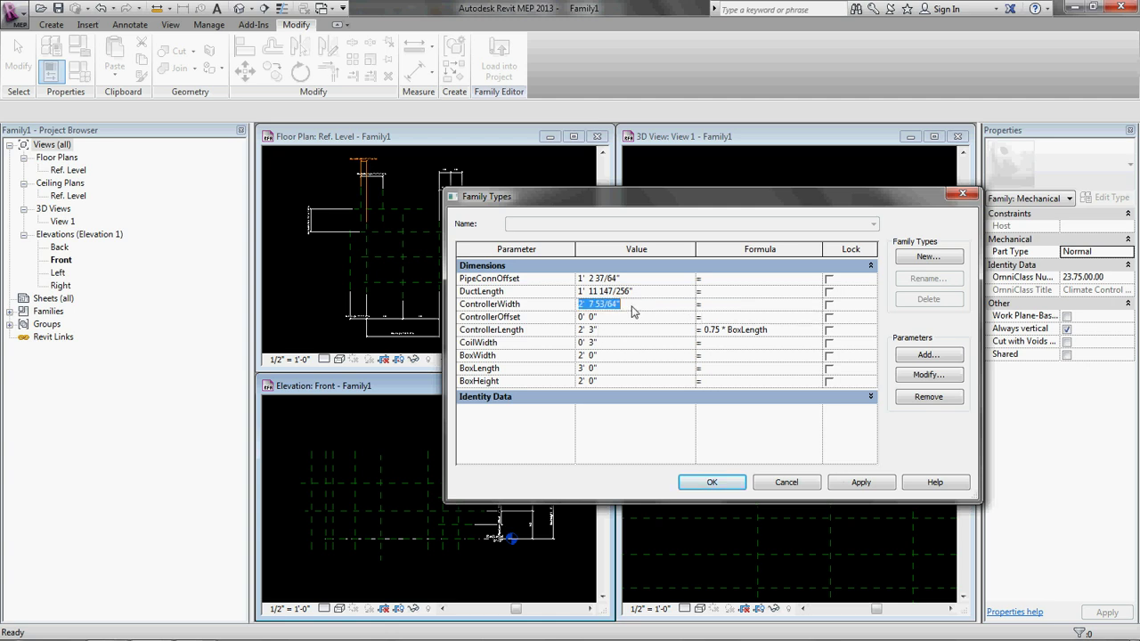
{"action": "type", "text": "="}
{"action": "key", "text": "BackSpace"}
{"action": "type", "text": "0-4"}
{"action": "left_click", "coordinate": [645, 295]}
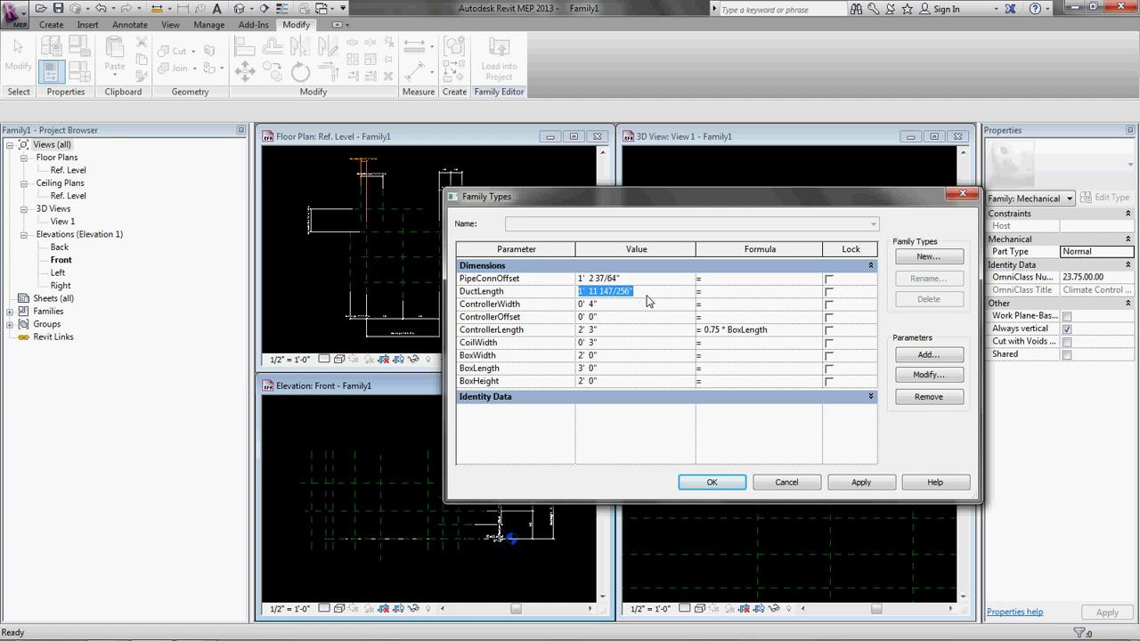
{"action": "type", "text": "0-4"}
{"action": "left_click", "coordinate": [643, 282]}
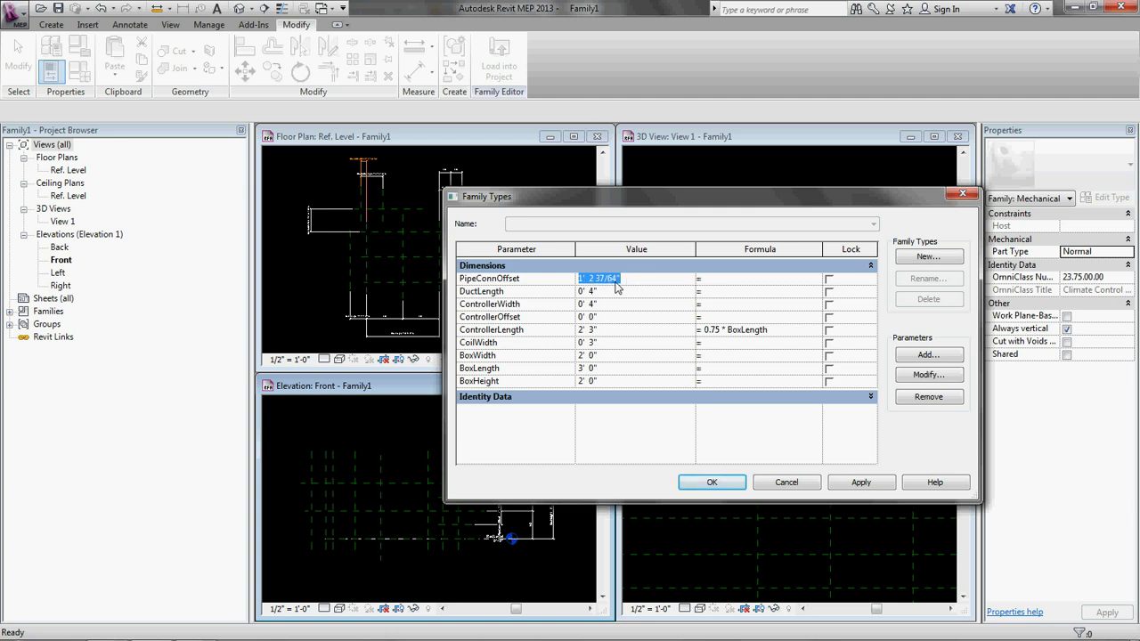
Step: Drive PipeConnOffset by the formula 0.5*BoxHeight/2 and apply the changes
{"action": "left_click", "coordinate": [733, 283]}
{"action": "type", "text": "Height/2"}
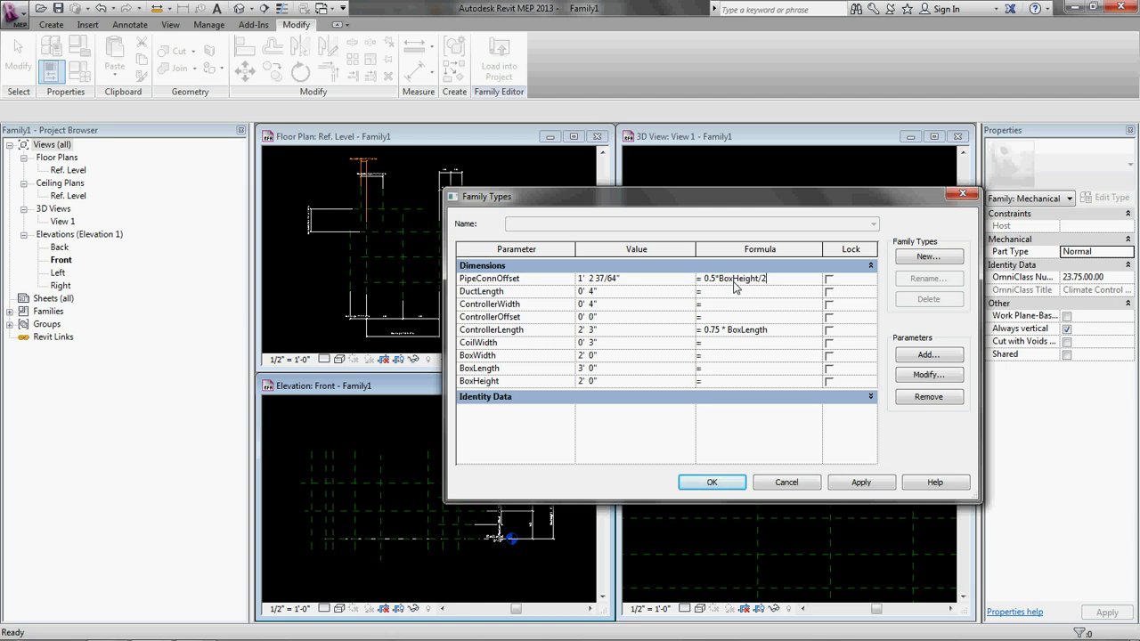
{"action": "left_click", "coordinate": [860, 486]}
Step: Accept Family Types, maximize the floor plan, and adjust the Controller right plane's ends
{"action": "left_click", "coordinate": [723, 486]}
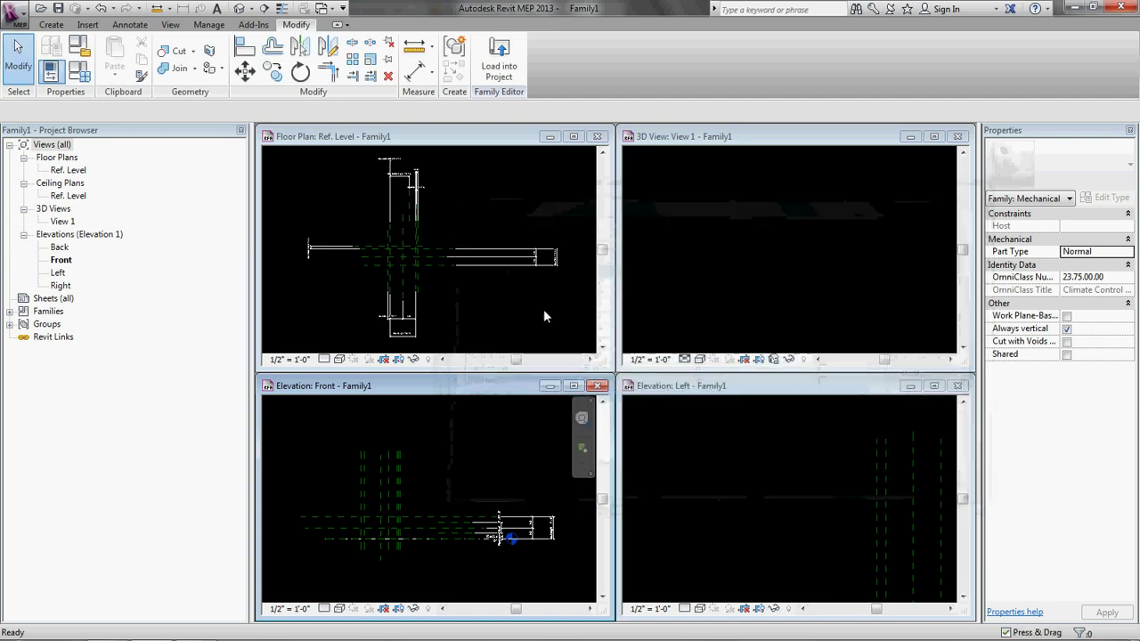
{"action": "double_click", "coordinate": [485, 138]}
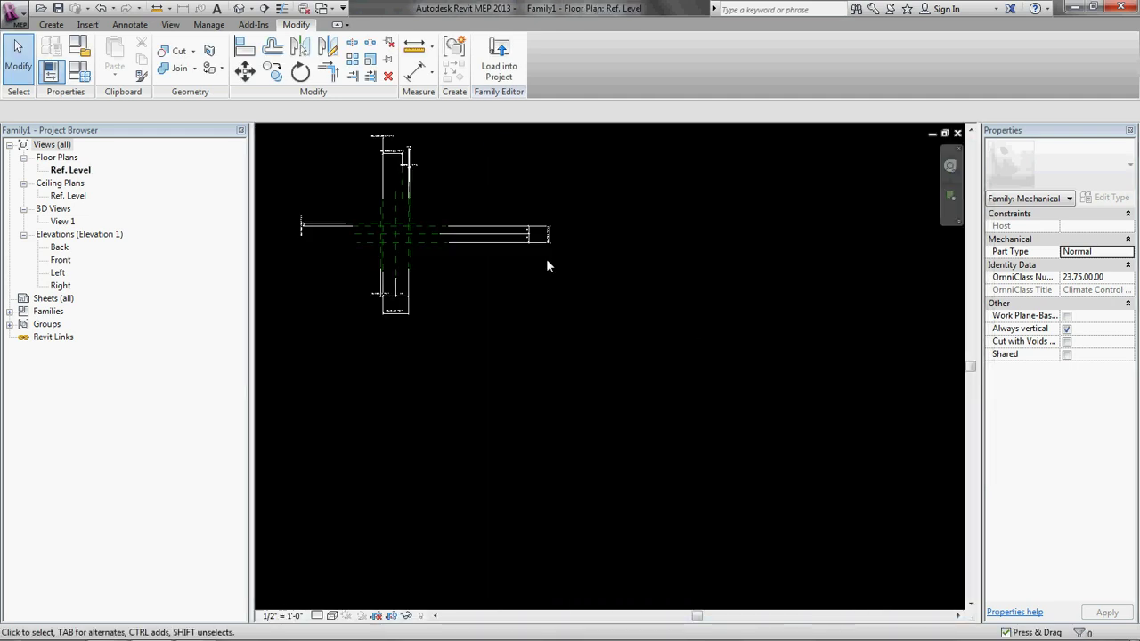
{"action": "scroll", "coordinate": [508, 258], "scroll_direction": "up", "scroll_amount": 3}
{"action": "scroll", "coordinate": [507, 258], "scroll_direction": "down", "scroll_amount": 2}
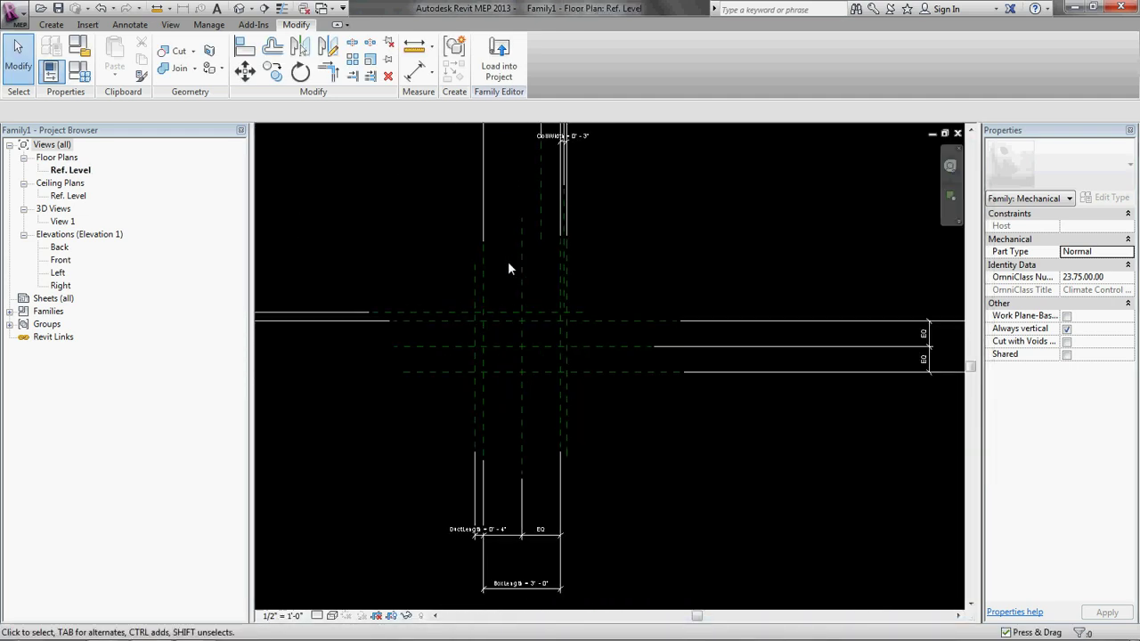
{"action": "scroll", "coordinate": [517, 268], "scroll_direction": "up", "scroll_amount": 1}
{"action": "scroll", "coordinate": [522, 310], "scroll_direction": "up", "scroll_amount": 1}
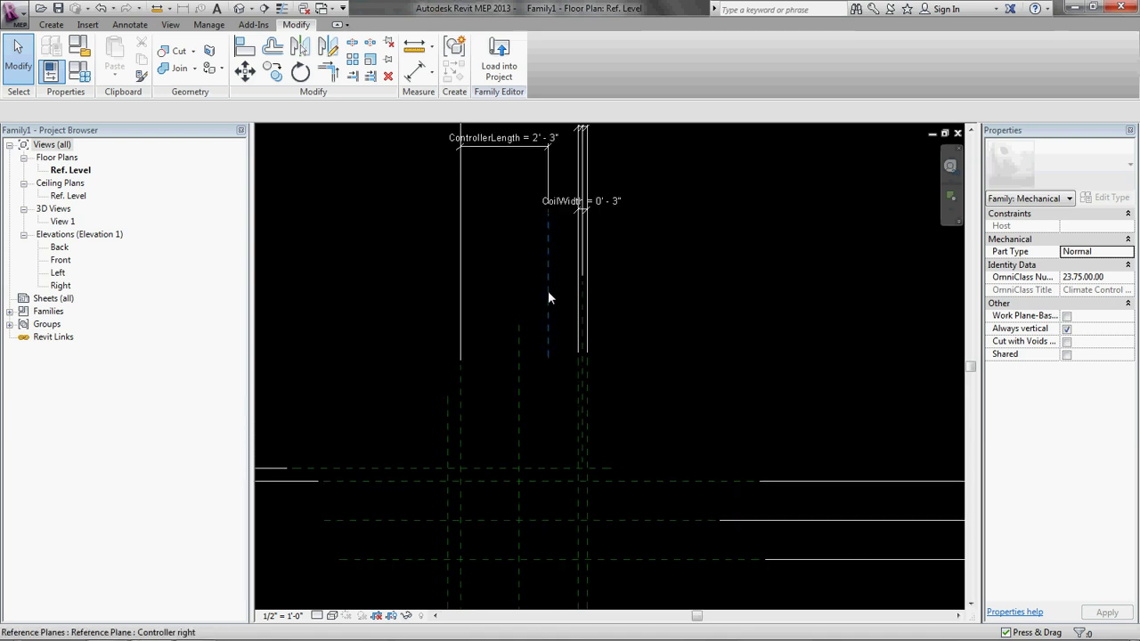
{"action": "left_click", "coordinate": [548, 295]}
{"action": "left_click_drag", "start_coordinate": [550, 359], "coordinate": [548, 487]}
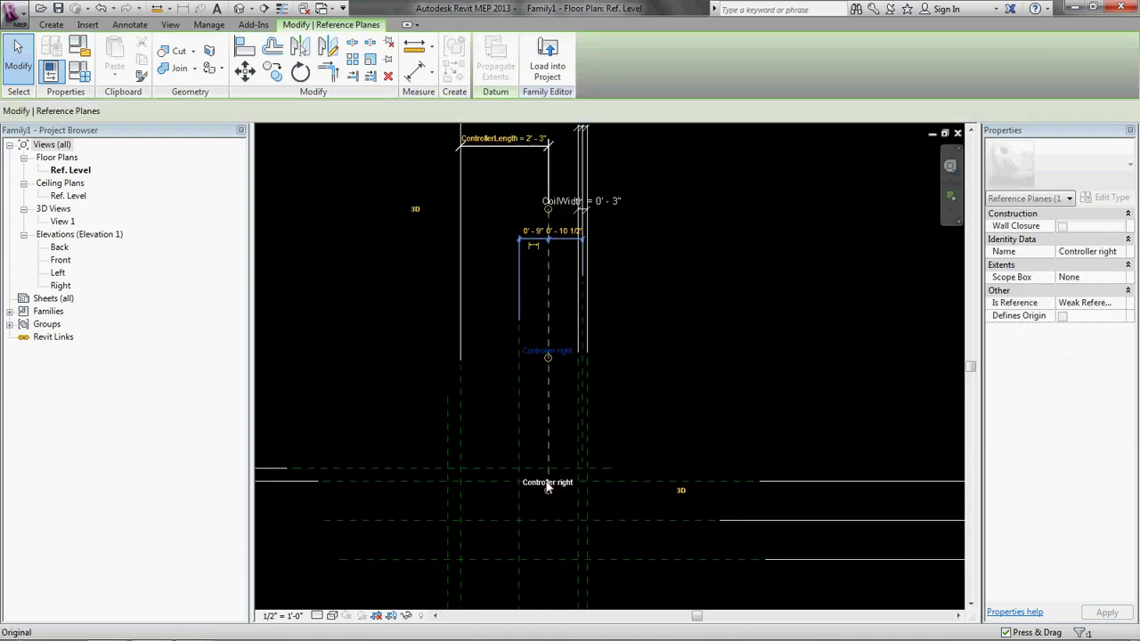
{"action": "left_click_drag", "start_coordinate": [547, 241], "coordinate": [548, 451]}
{"action": "middle_click_drag", "start_coordinate": [468, 460], "coordinate": [632, 318]}
{"action": "scroll", "coordinate": [617, 332], "scroll_direction": "down", "scroll_amount": 1}
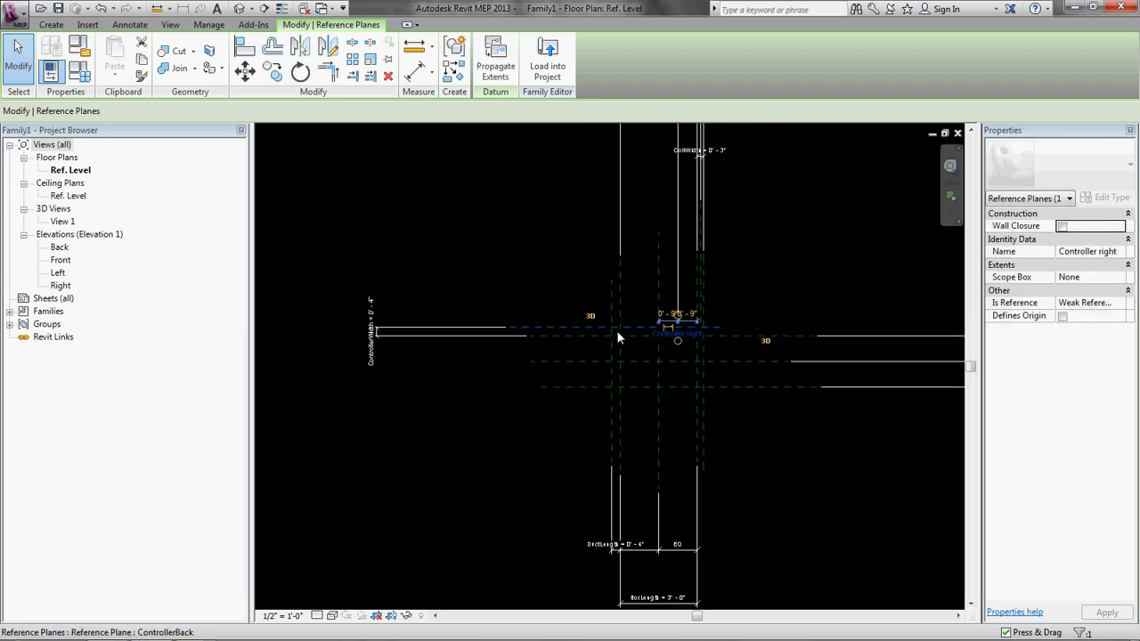
{"action": "scroll", "coordinate": [534, 324], "scroll_direction": "up", "scroll_amount": 2}
Step: Shorten the ControllerBack and MainBoxBack reference planes in plan
{"action": "left_click", "coordinate": [518, 318]}
{"action": "left_click_drag", "start_coordinate": [447, 316], "coordinate": [595, 316]}
{"action": "left_click_drag", "start_coordinate": [815, 317], "coordinate": [727, 317]}
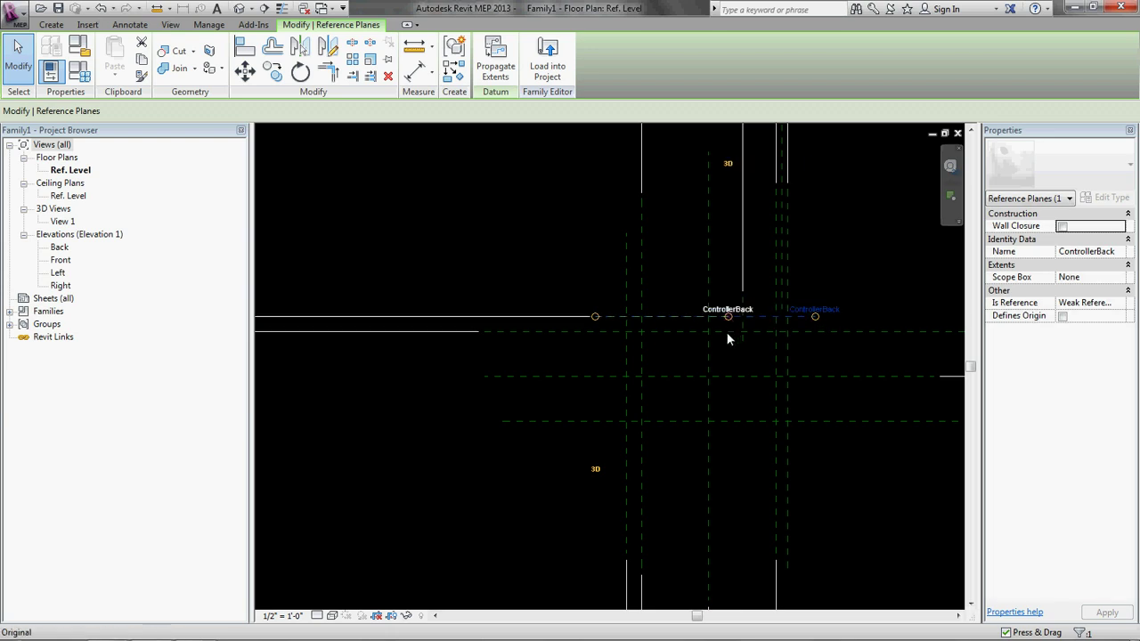
{"action": "scroll", "coordinate": [772, 225], "scroll_direction": "down", "scroll_amount": 1}
{"action": "middle_click_drag", "start_coordinate": [772, 225], "coordinate": [673, 373]}
{"action": "scroll", "coordinate": [673, 373], "scroll_direction": "up", "scroll_amount": 2}
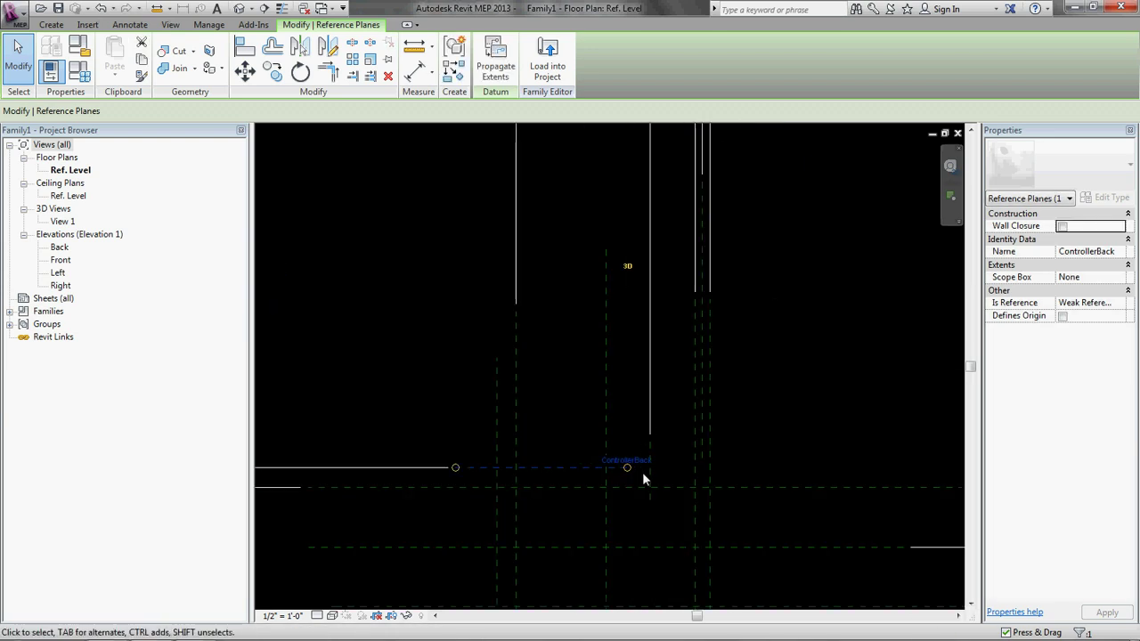
{"action": "middle_click_drag", "start_coordinate": [705, 313], "coordinate": [697, 468]}
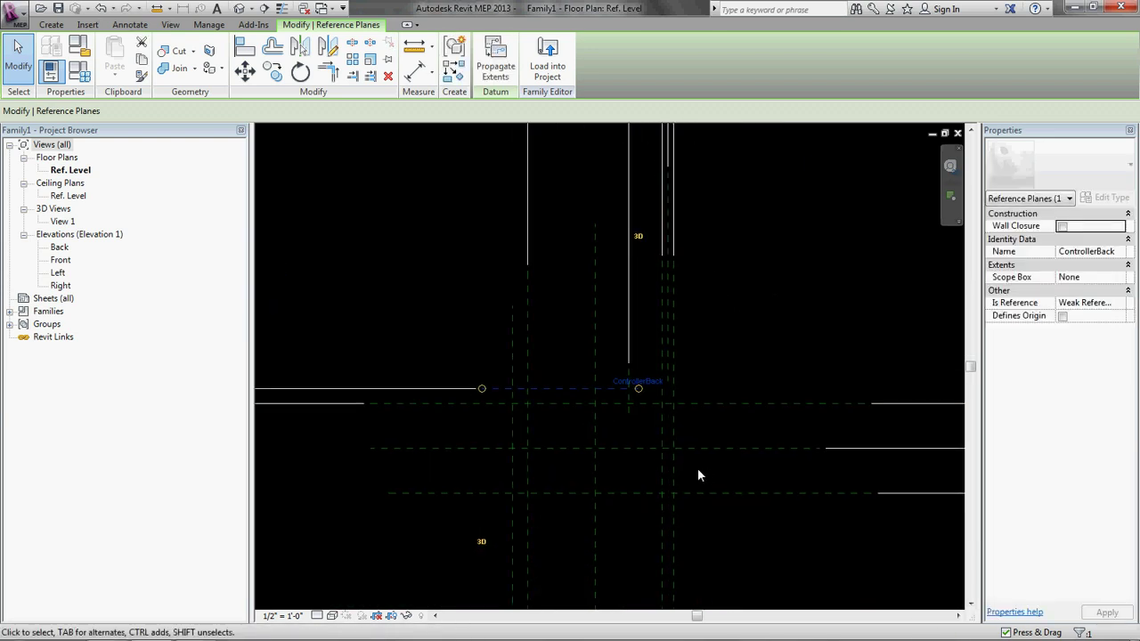
{"action": "scroll", "coordinate": [666, 427], "scroll_direction": "up", "scroll_amount": 2}
{"action": "scroll", "coordinate": [665, 427], "scroll_direction": "down", "scroll_amount": 2}
{"action": "left_click", "coordinate": [552, 446]}
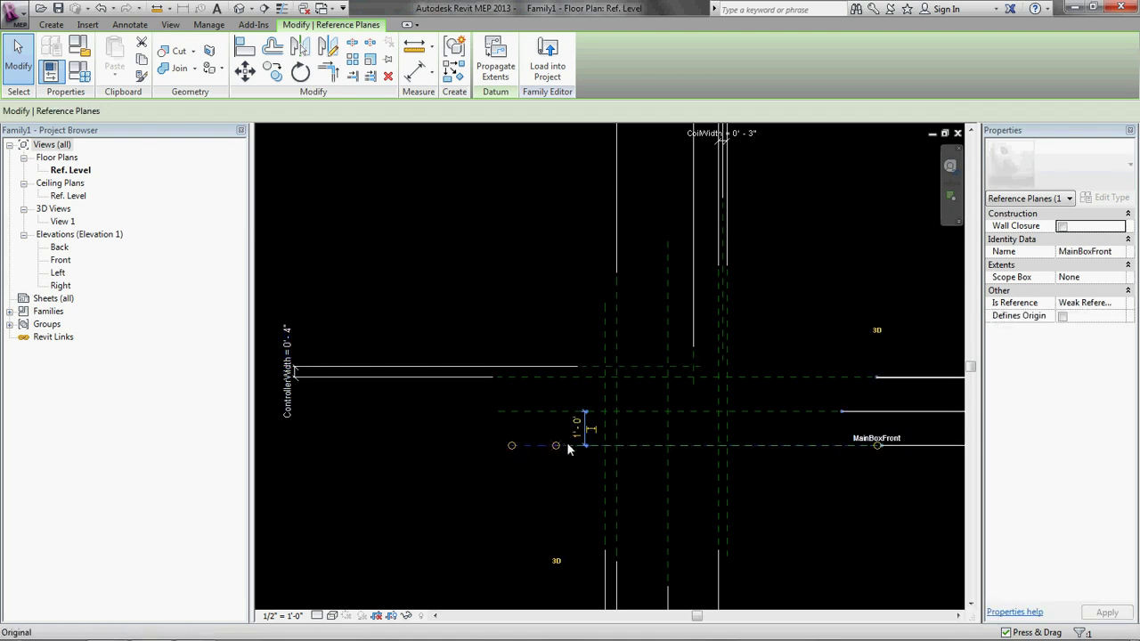
{"action": "left_click", "coordinate": [539, 381]}
{"action": "left_click_drag", "start_coordinate": [503, 381], "coordinate": [576, 381]}
{"action": "middle_click_drag", "start_coordinate": [715, 468], "coordinate": [627, 406]}
{"action": "middle_click_drag", "start_coordinate": [564, 225], "coordinate": [556, 290]}
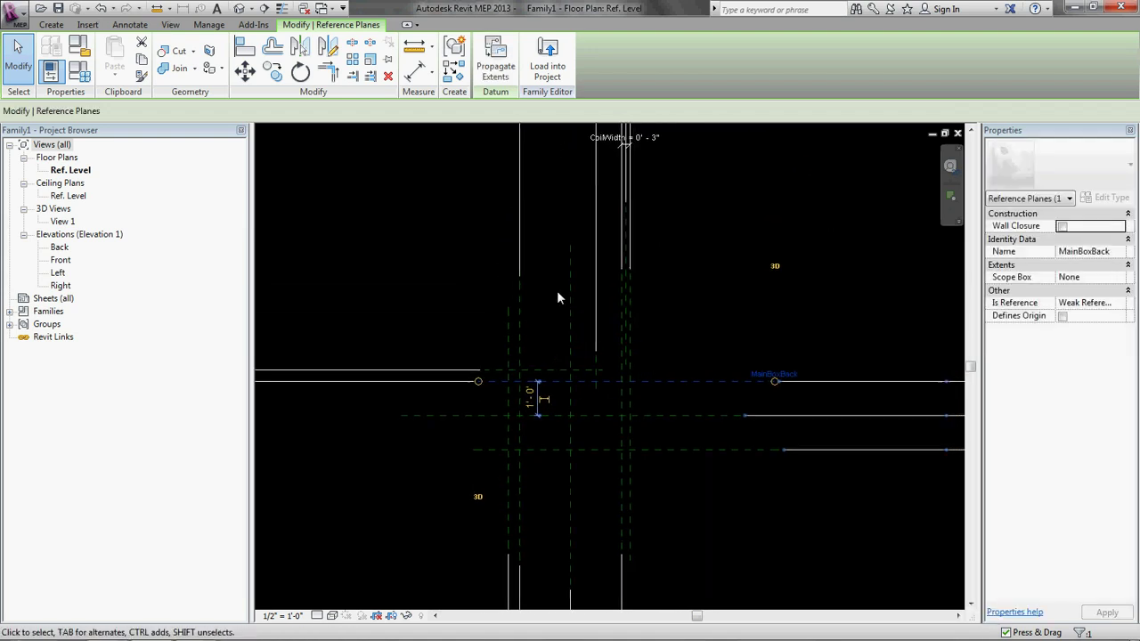
Step: Extend RHCoilRight, the neighbouring unnamed plane, and MainBoxright downward
{"action": "left_click", "coordinate": [630, 308]}
{"action": "scroll", "coordinate": [636, 284], "scroll_direction": "up", "scroll_amount": 2}
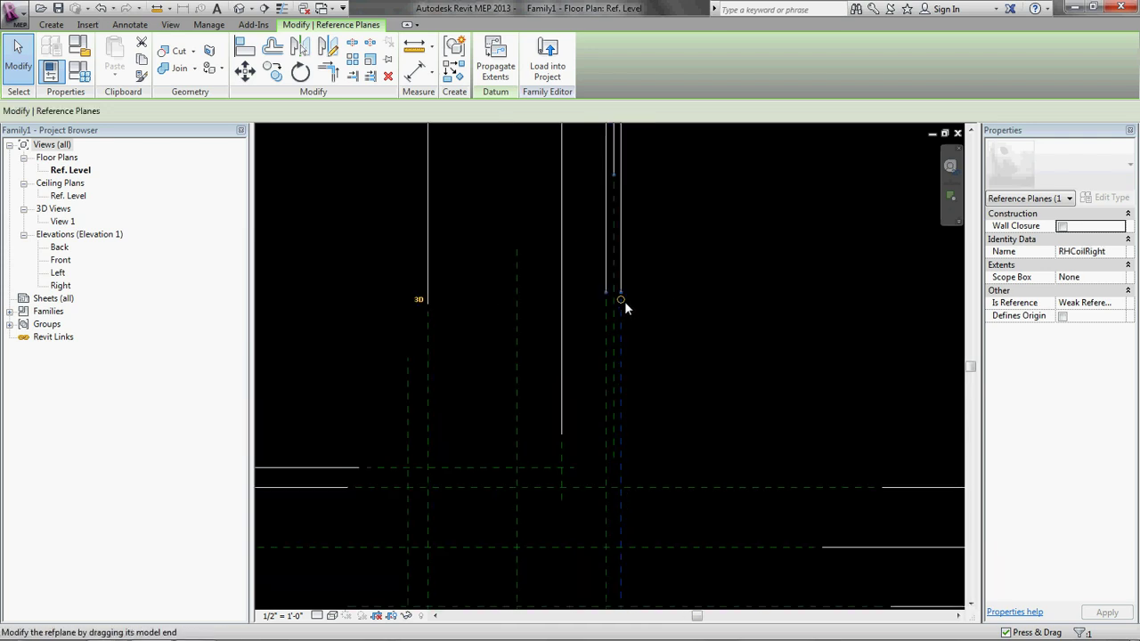
{"action": "left_click_drag", "start_coordinate": [624, 307], "coordinate": [621, 456]}
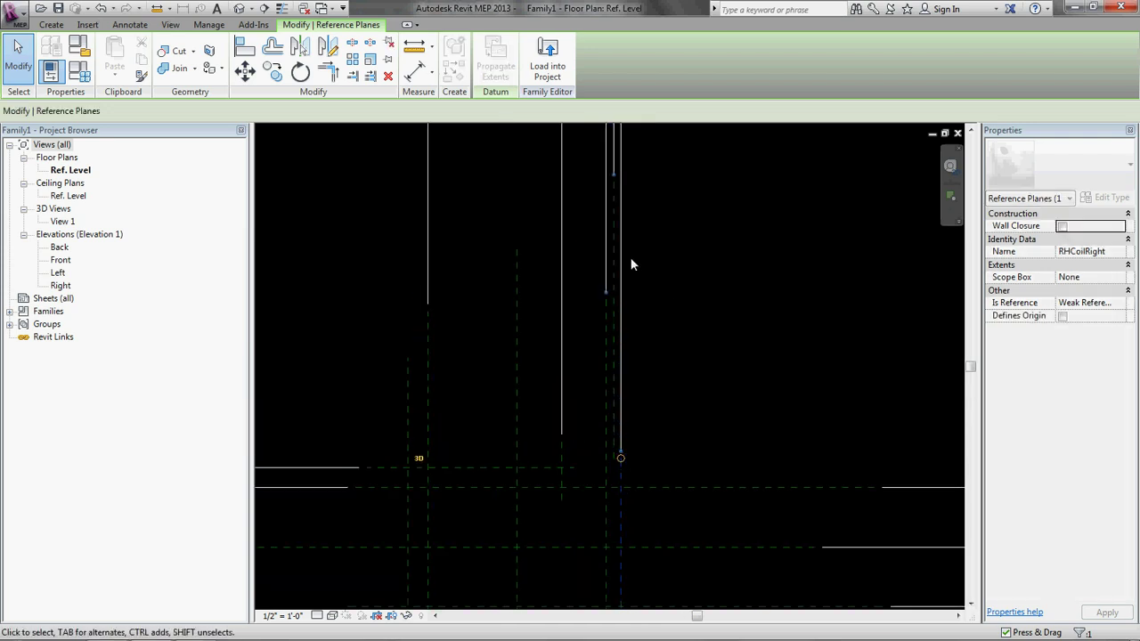
{"action": "left_click", "coordinate": [607, 214]}
{"action": "left_click_drag", "start_coordinate": [606, 290], "coordinate": [609, 428]}
{"action": "middle_click_drag", "start_coordinate": [651, 400], "coordinate": [651, 338]}
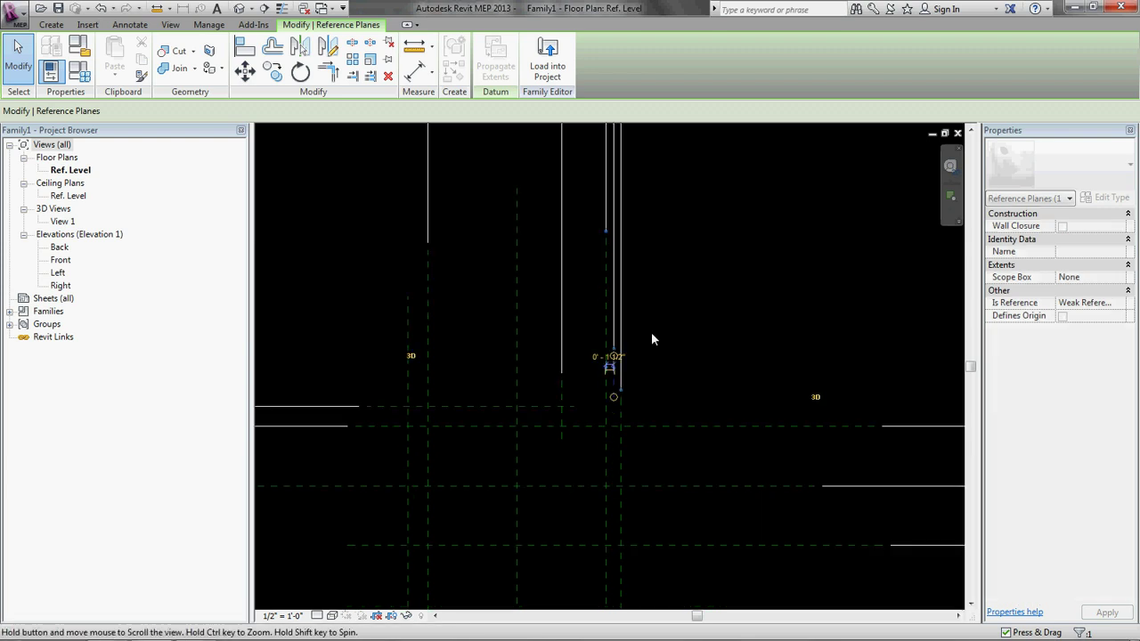
{"action": "scroll", "coordinate": [651, 338], "scroll_direction": "up", "scroll_amount": 1}
{"action": "left_click", "coordinate": [597, 331]}
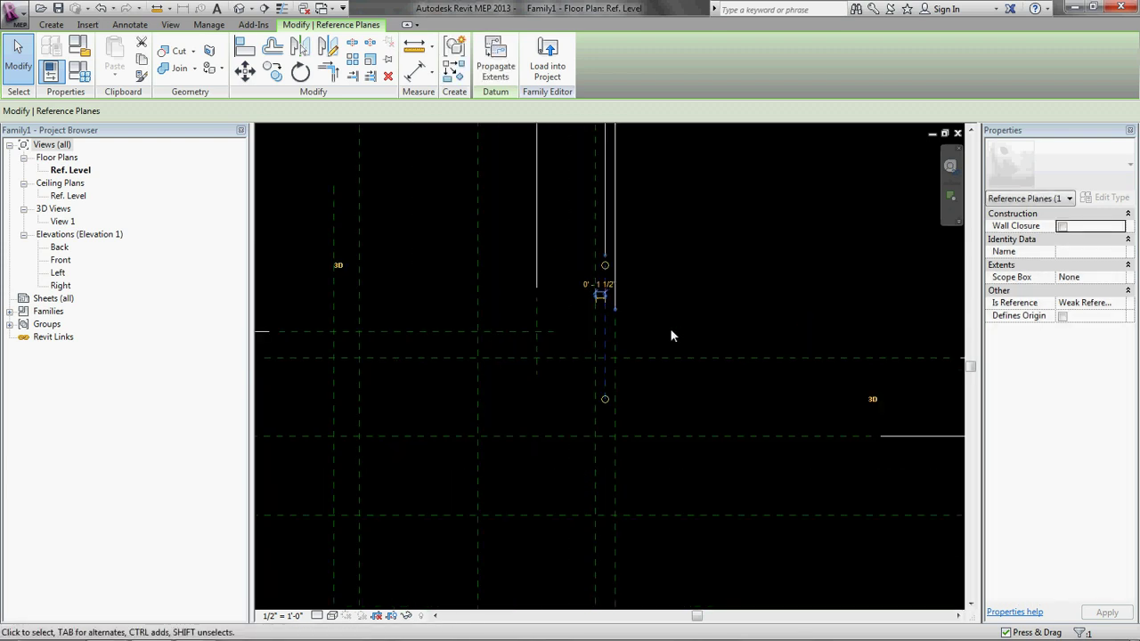
{"action": "scroll", "coordinate": [672, 336], "scroll_direction": "down", "scroll_amount": 2}
{"action": "middle_click_drag", "start_coordinate": [609, 364], "coordinate": [611, 249]}
{"action": "left_click", "coordinate": [611, 249]}
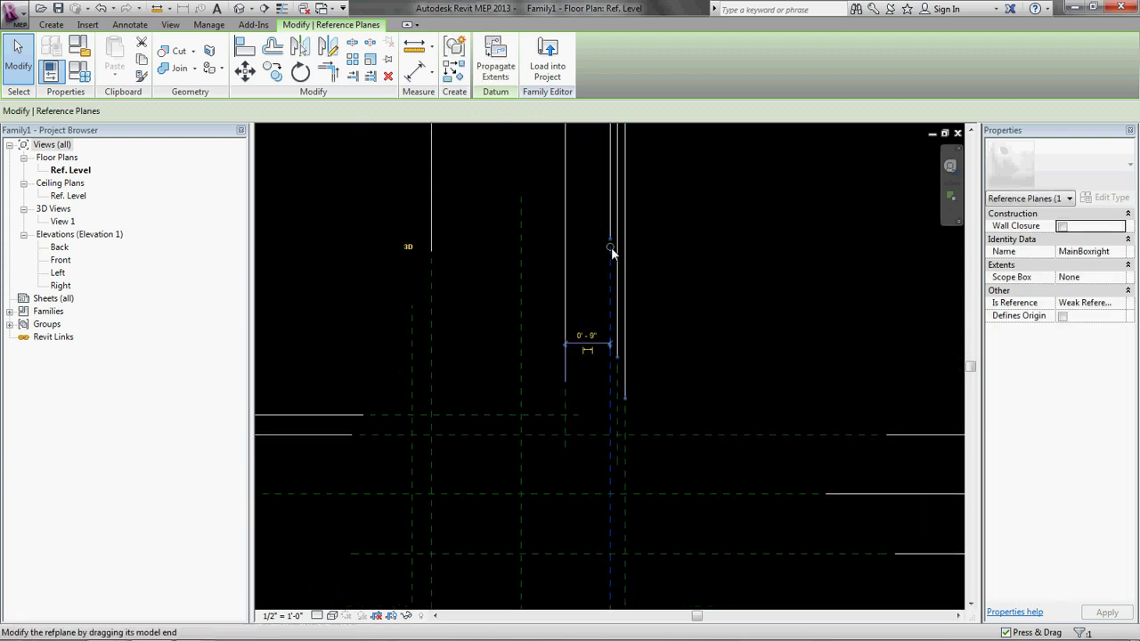
{"action": "left_click_drag", "start_coordinate": [611, 247], "coordinate": [598, 394]}
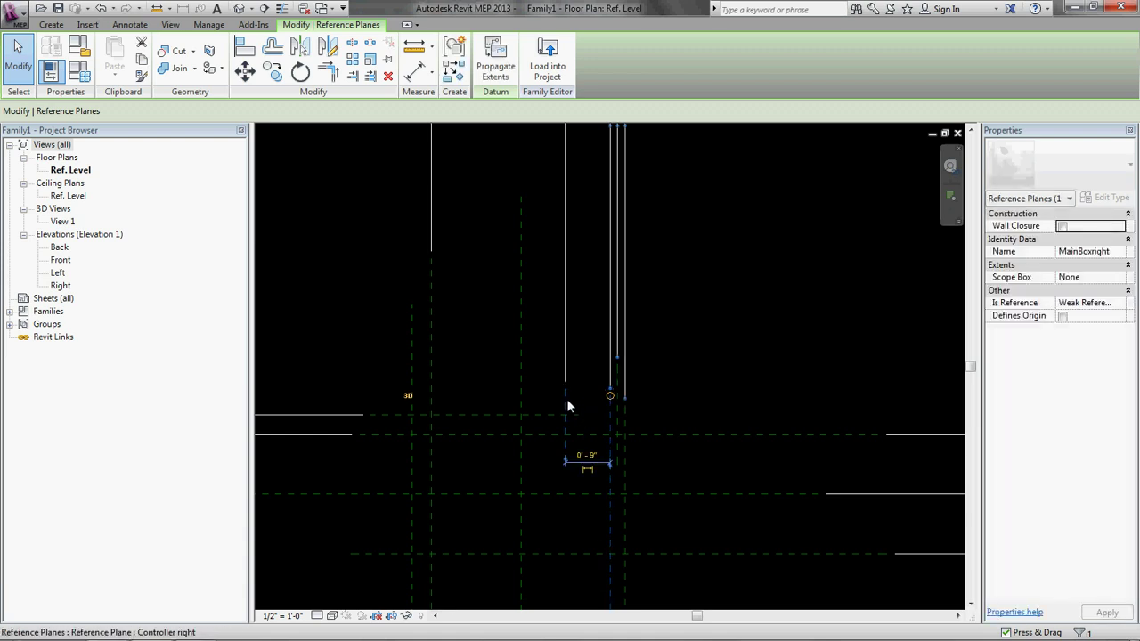
{"action": "middle_click_drag", "start_coordinate": [568, 406], "coordinate": [633, 332]}
Step: Line up the plan-view ends of RHCoilRight, MainBoxLeft and InletLeft
{"action": "left_click", "coordinate": [628, 383]}
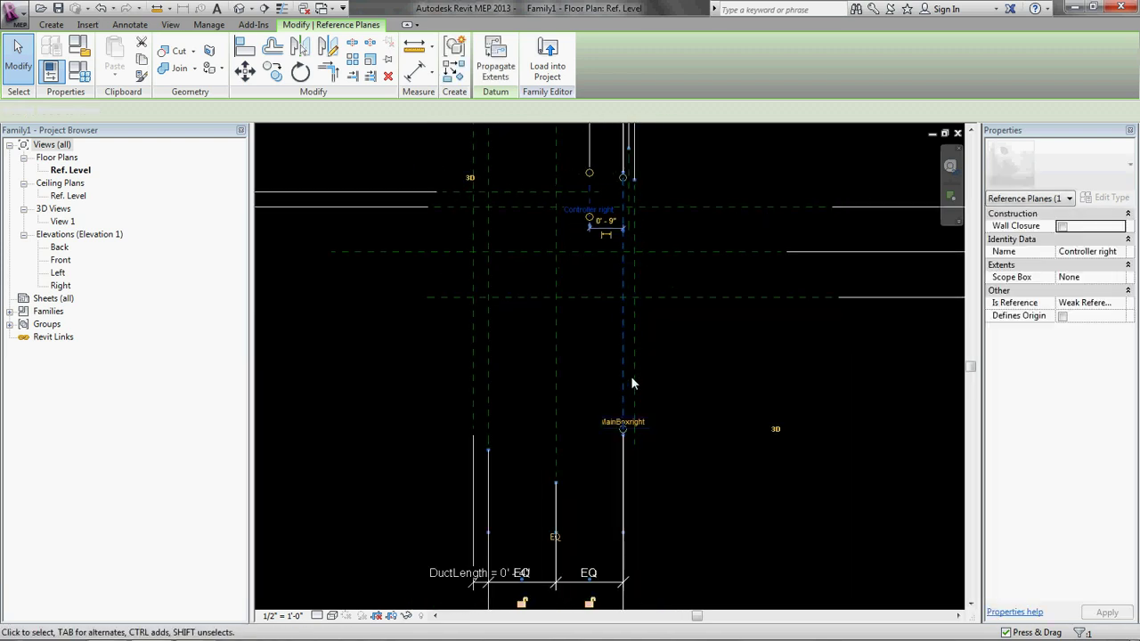
{"action": "left_click", "coordinate": [622, 428]}
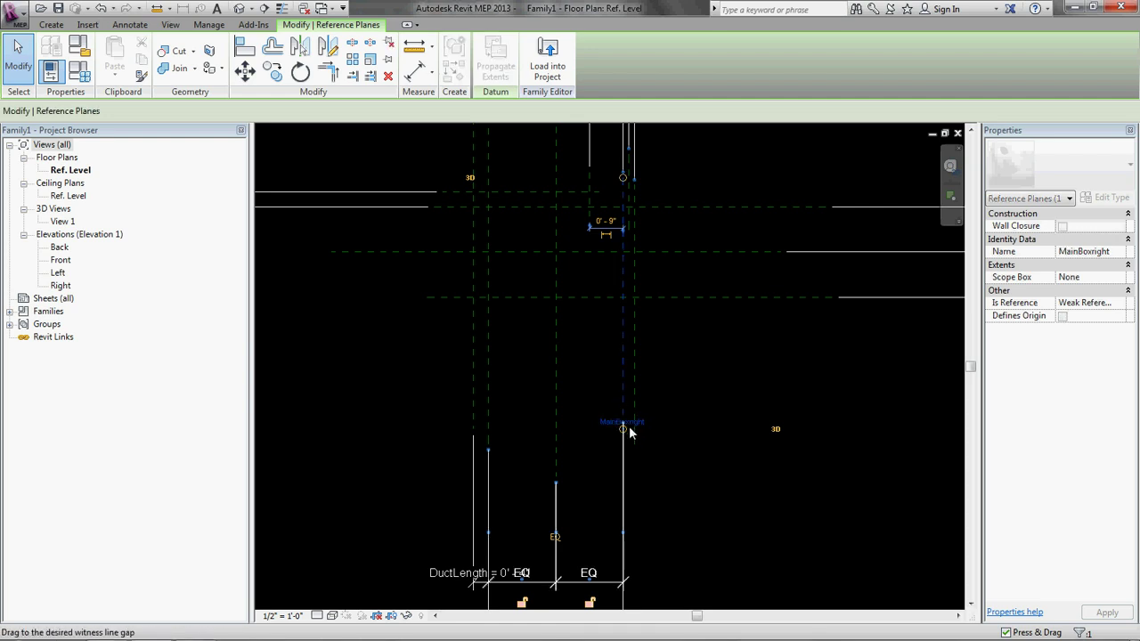
{"action": "scroll", "coordinate": [625, 427], "scroll_direction": "up", "scroll_amount": 3}
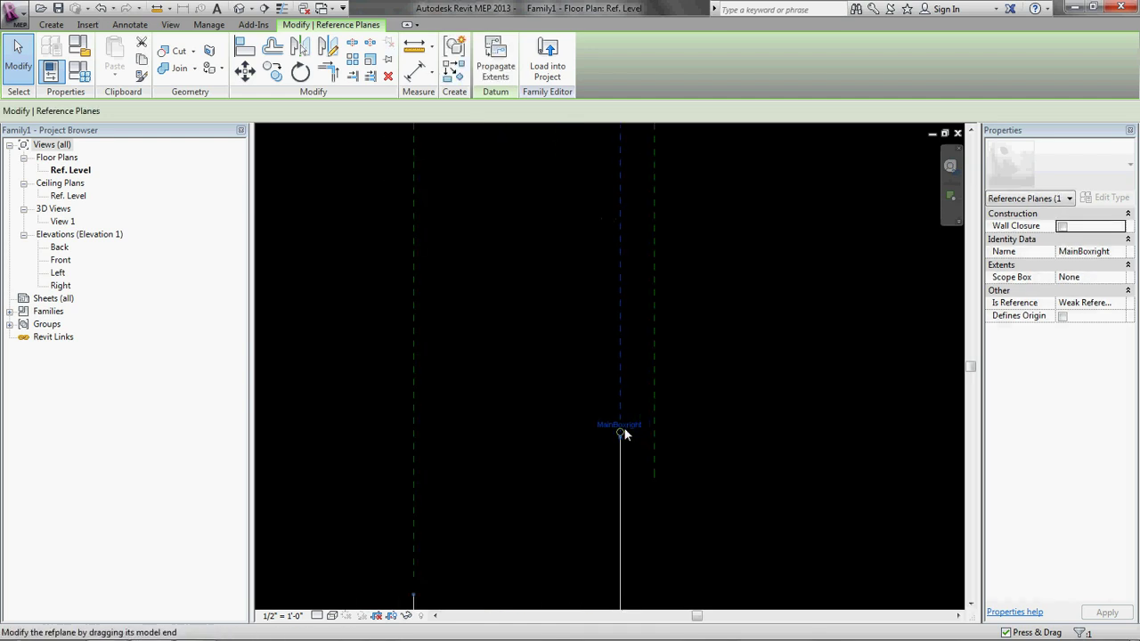
{"action": "scroll", "coordinate": [646, 214], "scroll_direction": "down", "scroll_amount": 3}
{"action": "middle_click_drag", "start_coordinate": [642, 236], "coordinate": [642, 341]}
{"action": "left_click", "coordinate": [641, 341]}
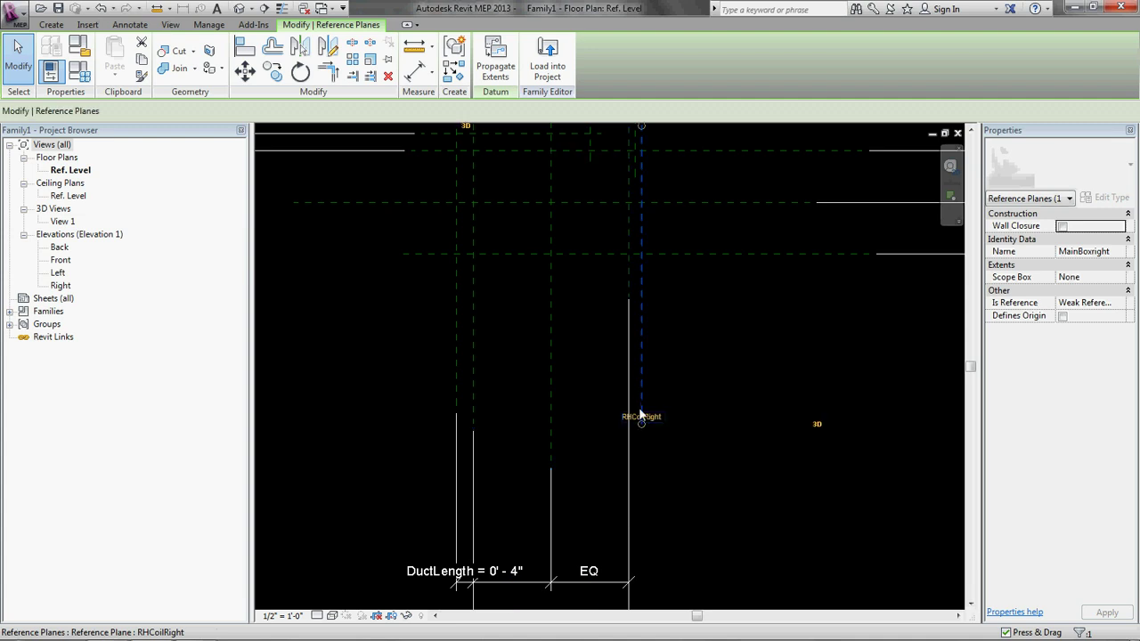
{"action": "left_click_drag", "start_coordinate": [643, 434], "coordinate": [646, 298]}
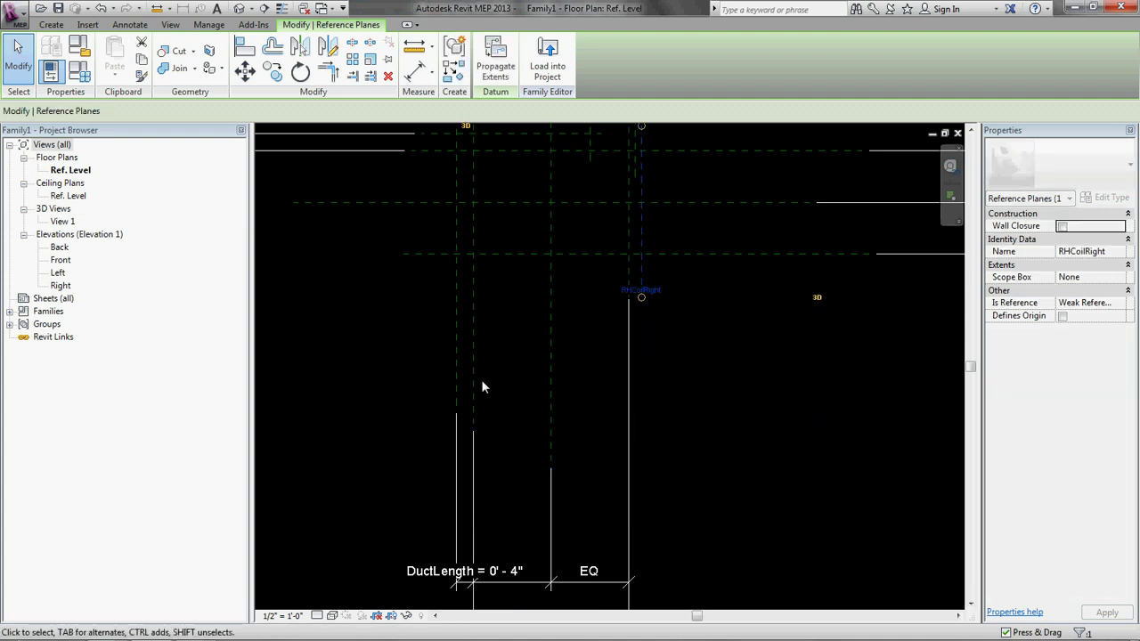
{"action": "left_click_drag", "start_coordinate": [473, 430], "coordinate": [488, 298]}
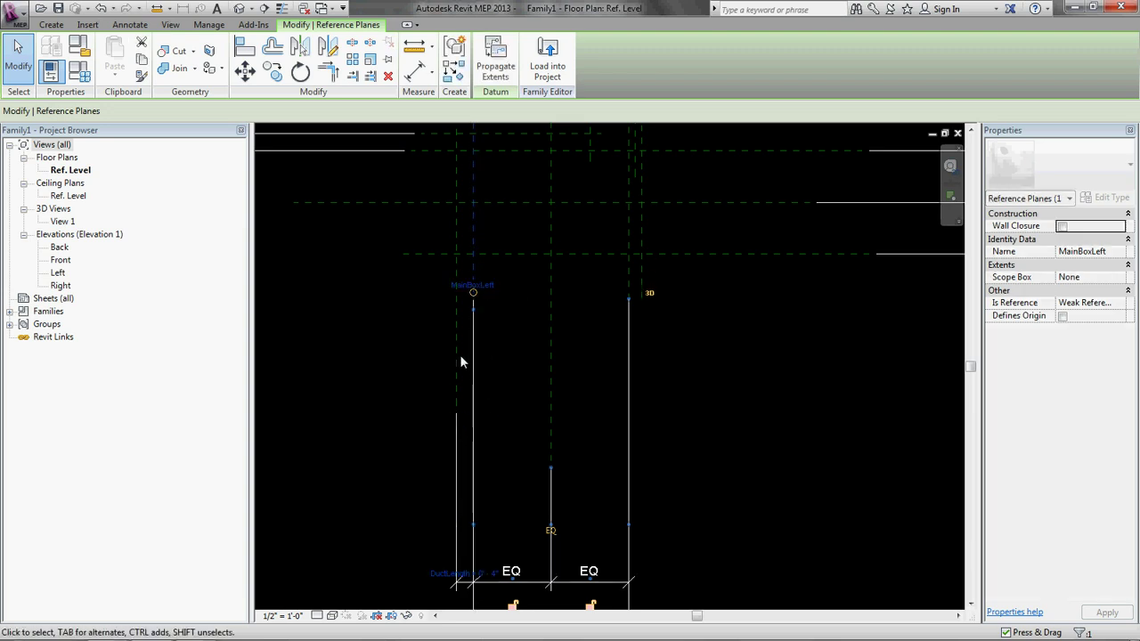
{"action": "left_click", "coordinate": [458, 406]}
{"action": "left_click_drag", "start_coordinate": [457, 406], "coordinate": [456, 287]}
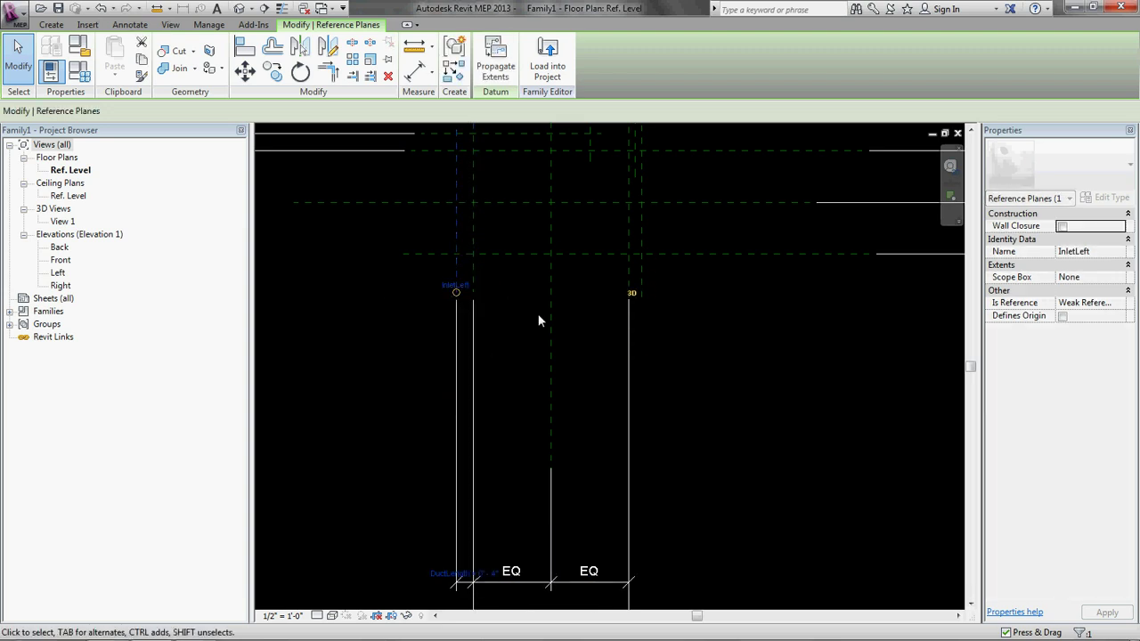
{"action": "scroll", "coordinate": [541, 347], "scroll_direction": "down", "scroll_amount": 2}
{"action": "scroll", "coordinate": [570, 368], "scroll_direction": "up", "scroll_amount": 3}
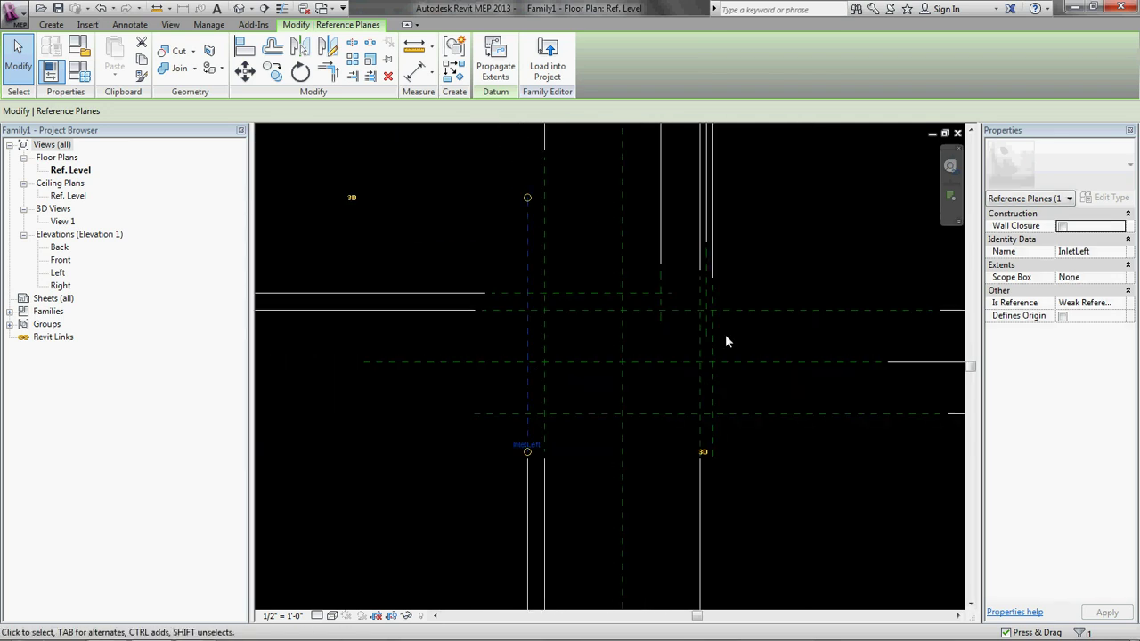
Step: Tile the views with WT and make the Front elevation active
{"action": "key", "text": "w"}
{"action": "key", "text": "t"}
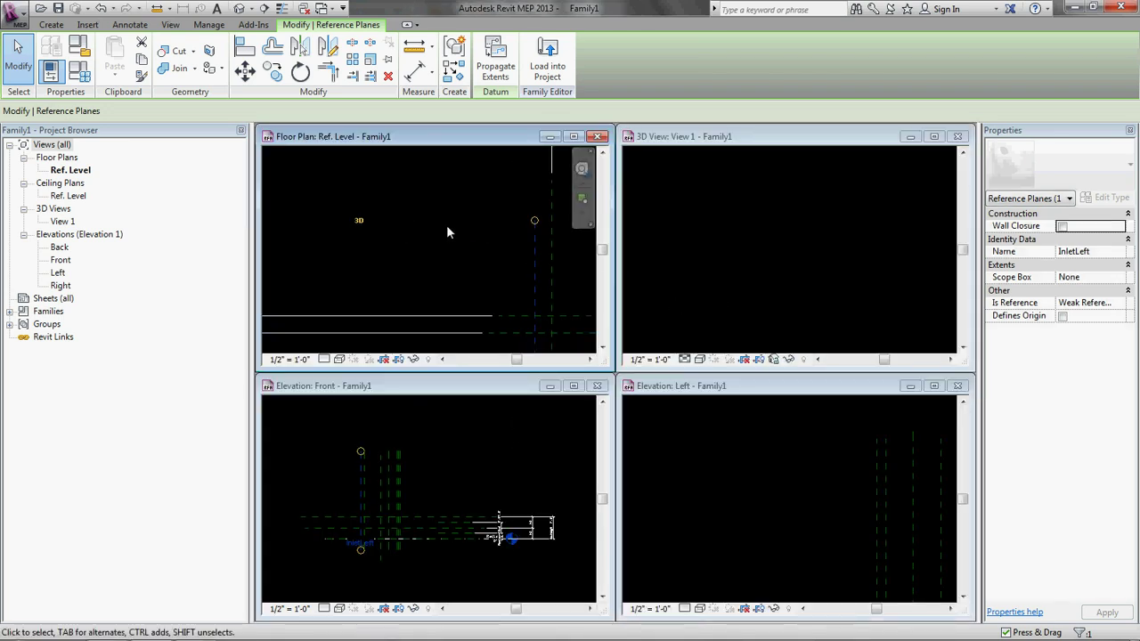
{"action": "left_click", "coordinate": [472, 346]}
{"action": "left_click", "coordinate": [430, 405]}
Step: Maximize the Front elevation and reposition the PipeConnTop plane's left end
{"action": "left_click", "coordinate": [573, 385]}
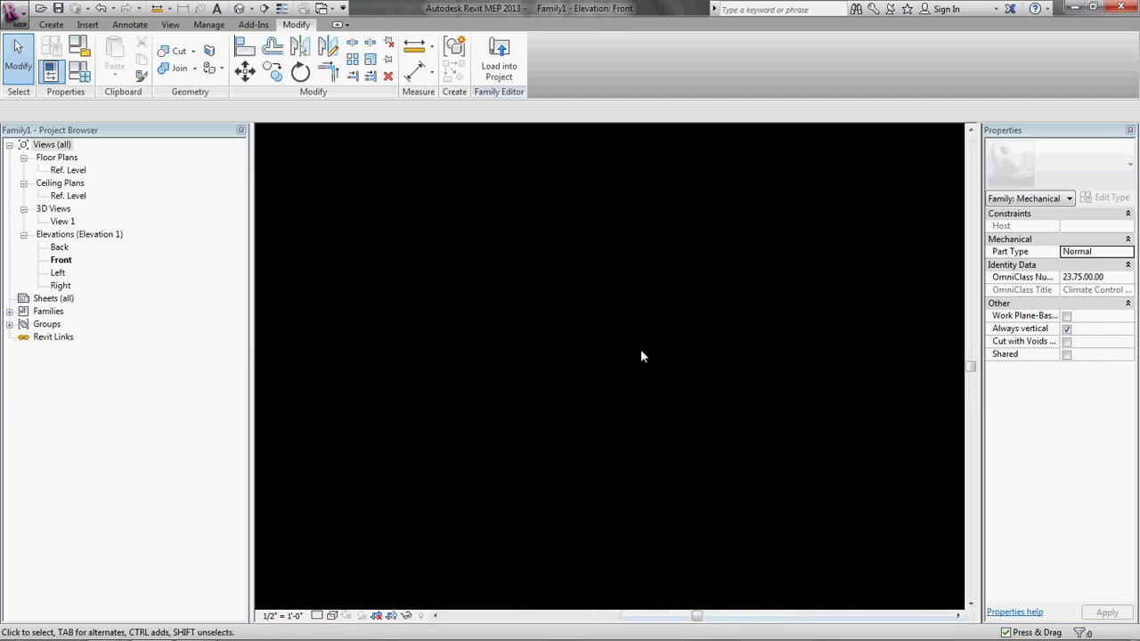
{"action": "scroll", "coordinate": [498, 347], "scroll_direction": "up", "scroll_amount": 3}
{"action": "middle_click_drag", "start_coordinate": [498, 347], "coordinate": [654, 350]}
{"action": "scroll", "coordinate": [654, 350], "scroll_direction": "up", "scroll_amount": 1}
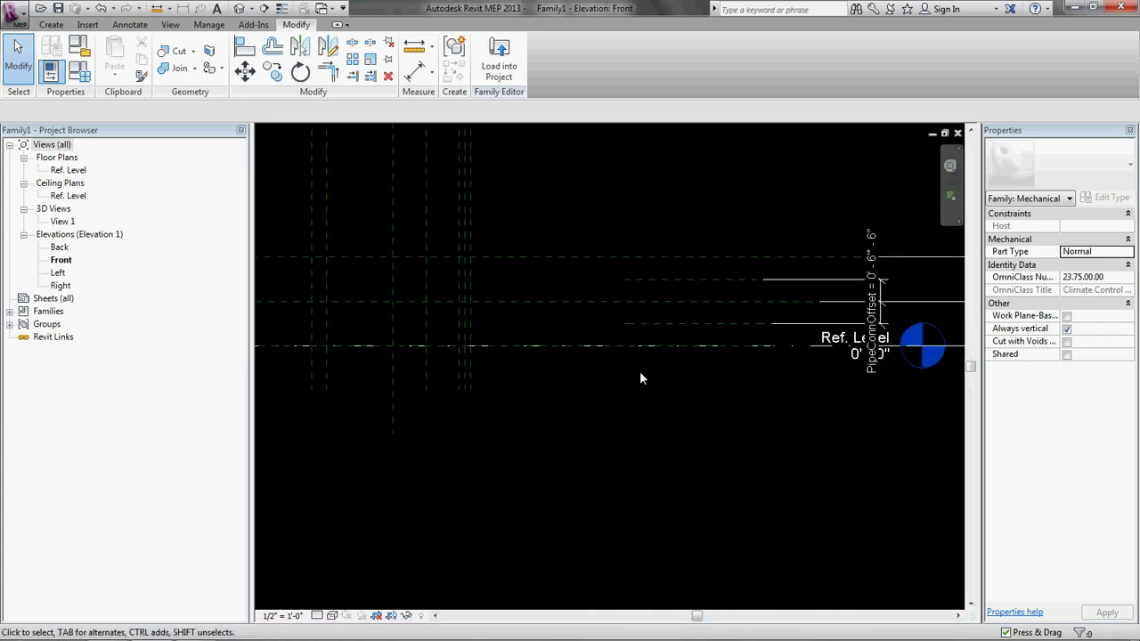
{"action": "left_click", "coordinate": [678, 285]}
{"action": "middle_click_drag", "start_coordinate": [725, 316], "coordinate": [752, 320]}
{"action": "left_click_drag", "start_coordinate": [706, 288], "coordinate": [461, 346]}
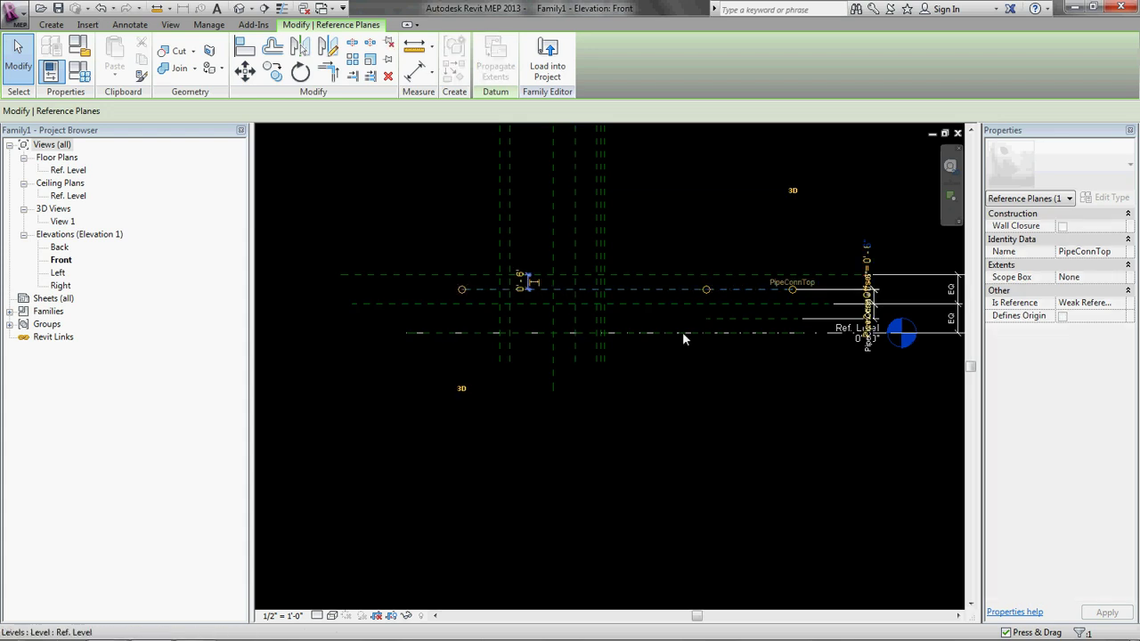
{"action": "left_click_drag", "start_coordinate": [706, 321], "coordinate": [437, 353]}
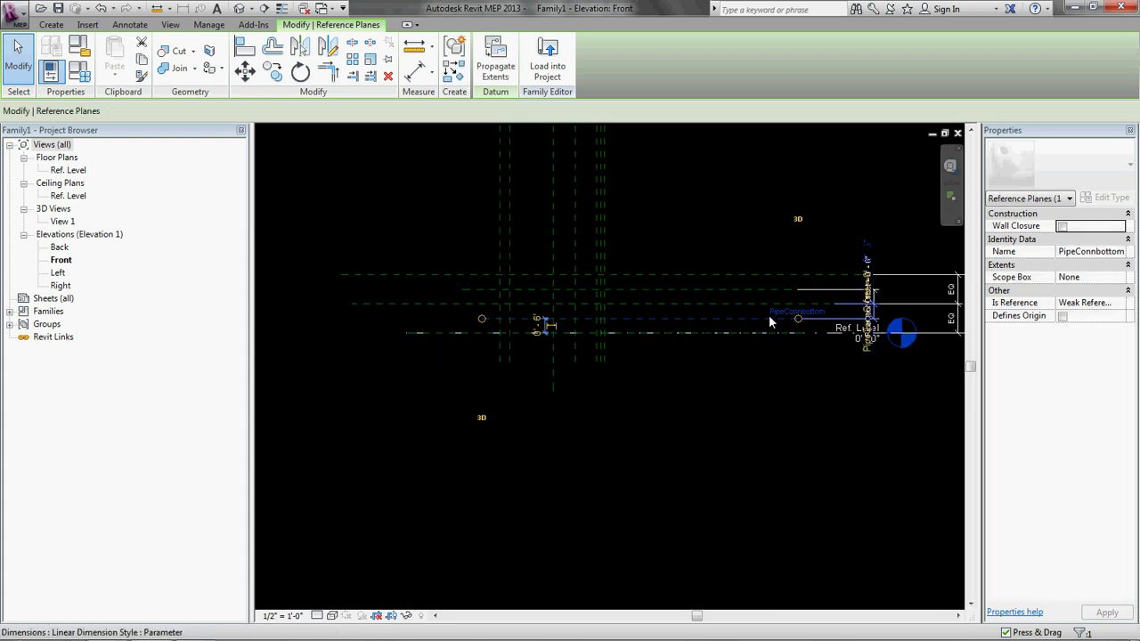
{"action": "scroll", "coordinate": [529, 332], "scroll_direction": "up", "scroll_amount": 3}
{"action": "left_click_drag", "start_coordinate": [436, 311], "coordinate": [634, 302]}
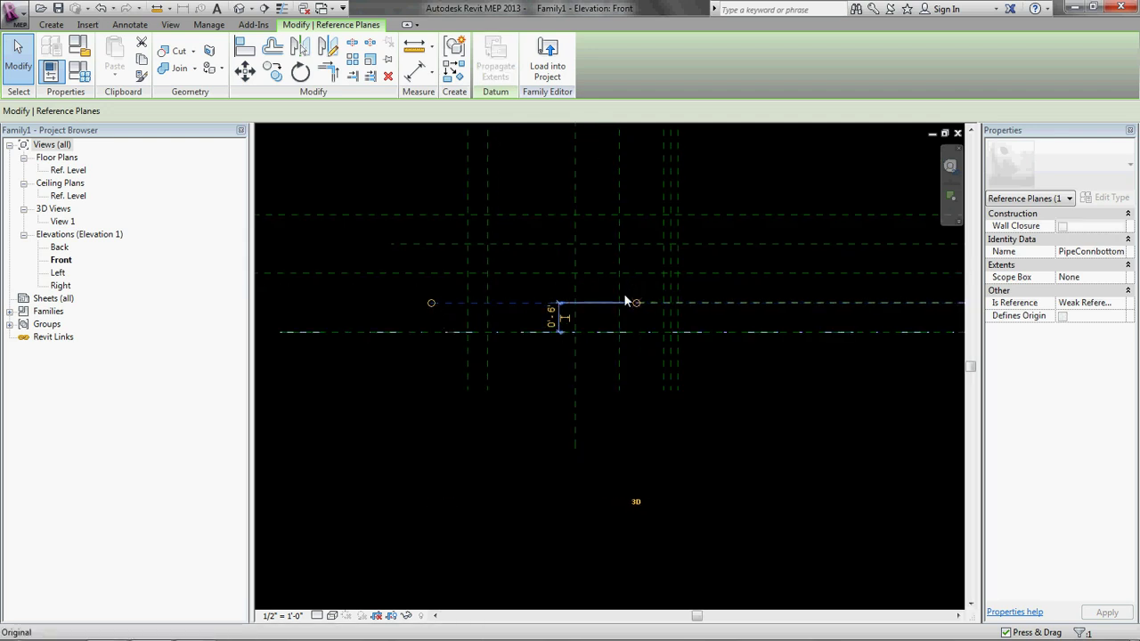
{"action": "scroll", "coordinate": [637, 306], "scroll_direction": "down", "scroll_amount": 2}
Step: Shorten PipeConnbottom and PipeConnTop from both ends
{"action": "left_click_drag", "start_coordinate": [797, 346], "coordinate": [557, 367]}
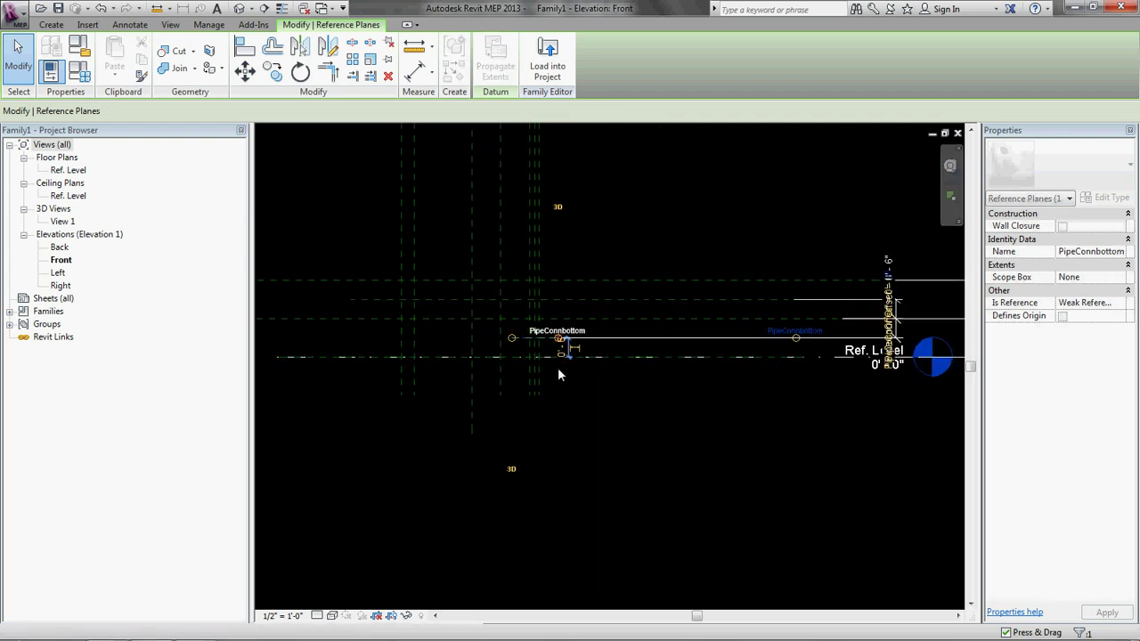
{"action": "left_click", "coordinate": [564, 298]}
{"action": "left_click_drag", "start_coordinate": [350, 299], "coordinate": [513, 297]}
{"action": "left_click_drag", "start_coordinate": [789, 301], "coordinate": [531, 383]}
{"action": "scroll", "coordinate": [614, 338], "scroll_direction": "down", "scroll_amount": 1}
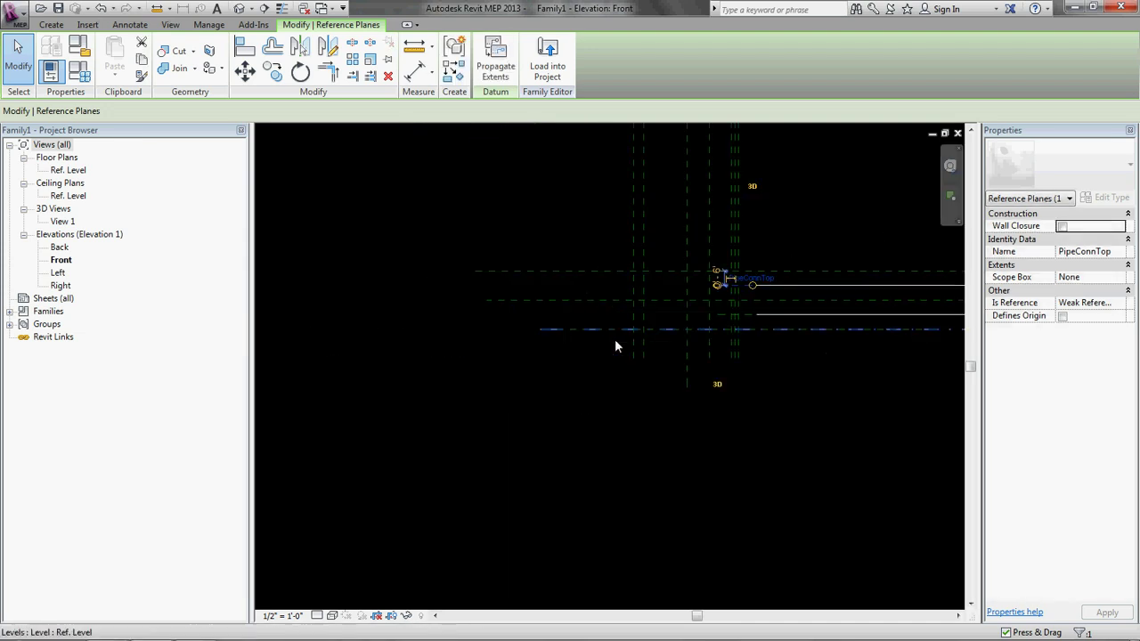
Step: Shift the TopPlane reference plane's end to the left
{"action": "left_click", "coordinate": [585, 272]}
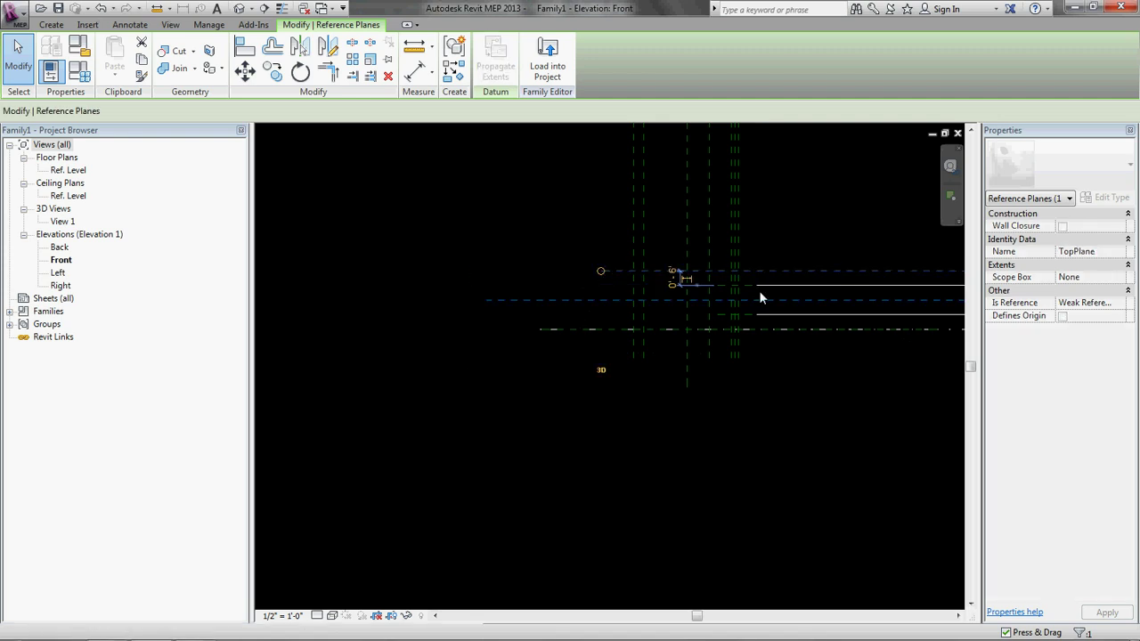
{"action": "middle_click_drag", "start_coordinate": [953, 254], "coordinate": [721, 297]}
{"action": "scroll", "coordinate": [703, 302], "scroll_direction": "up", "scroll_amount": 5}
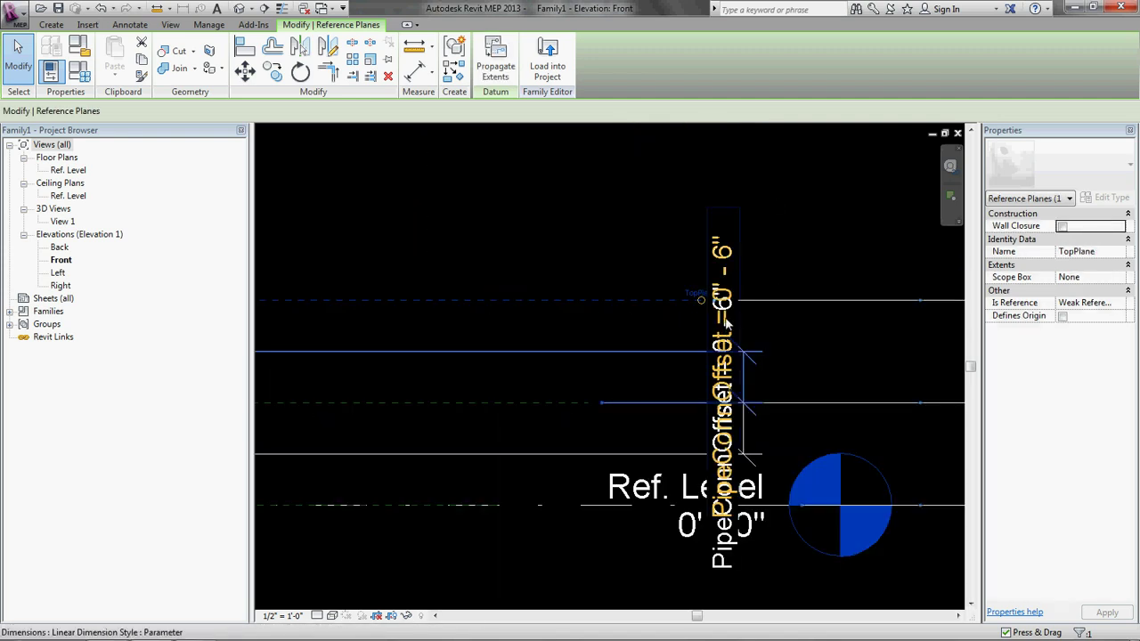
{"action": "left_click_drag", "start_coordinate": [699, 305], "coordinate": [544, 318]}
{"action": "scroll", "coordinate": [482, 305], "scroll_direction": "down", "scroll_amount": 5}
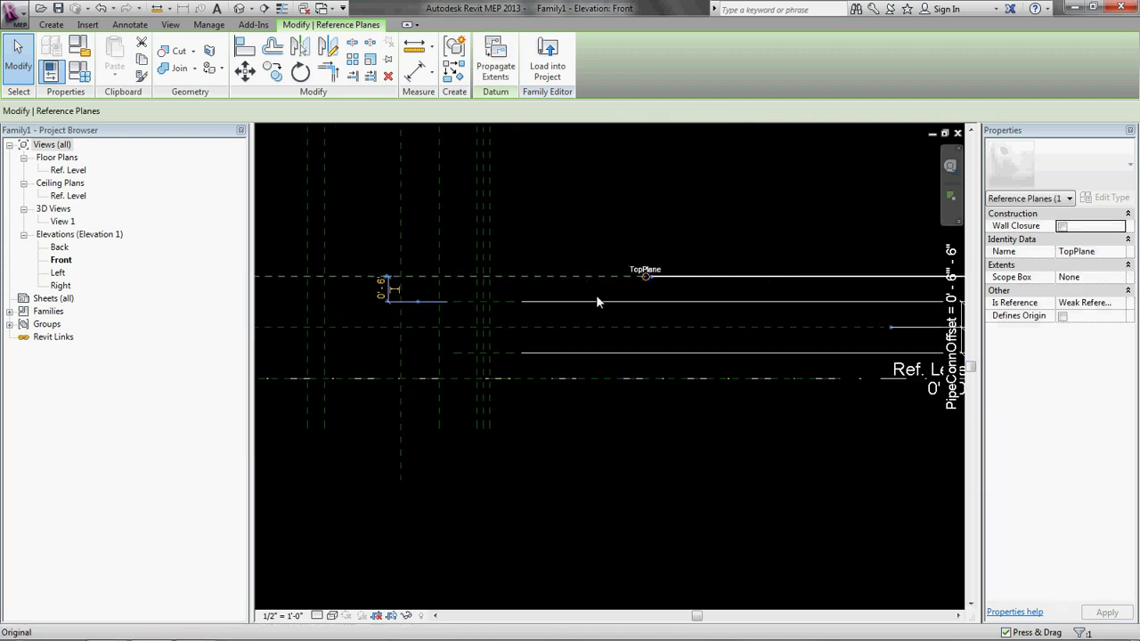
{"action": "scroll", "coordinate": [691, 332], "scroll_direction": "down", "scroll_amount": 4}
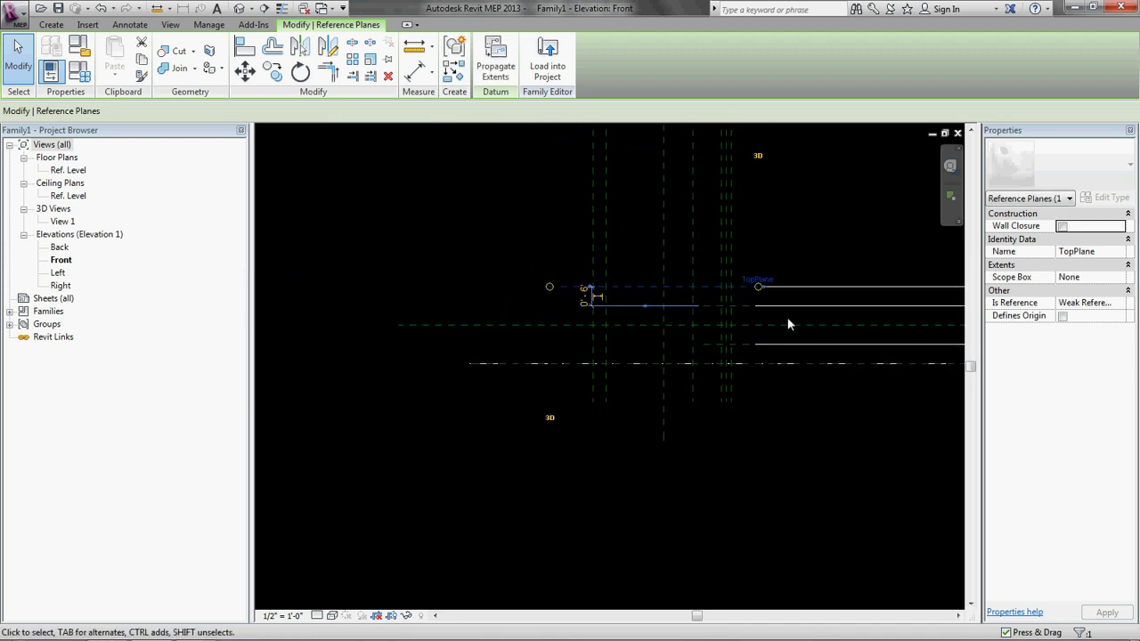
{"action": "left_click", "coordinate": [786, 319]}
Step: Adjust the BoxCL reference plane's length in elevation
{"action": "left_click", "coordinate": [760, 326]}
{"action": "scroll", "coordinate": [556, 356], "scroll_direction": "down", "scroll_amount": 2}
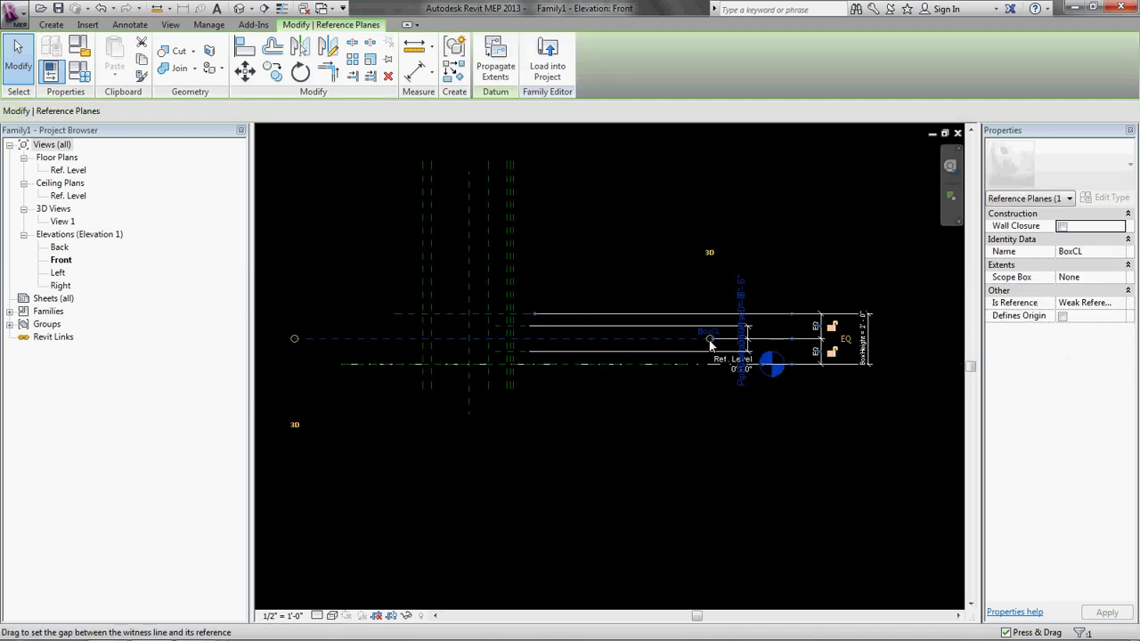
{"action": "middle_click_drag", "start_coordinate": [545, 361], "coordinate": [741, 334]}
{"action": "scroll", "coordinate": [633, 267], "scroll_direction": "up", "scroll_amount": 2}
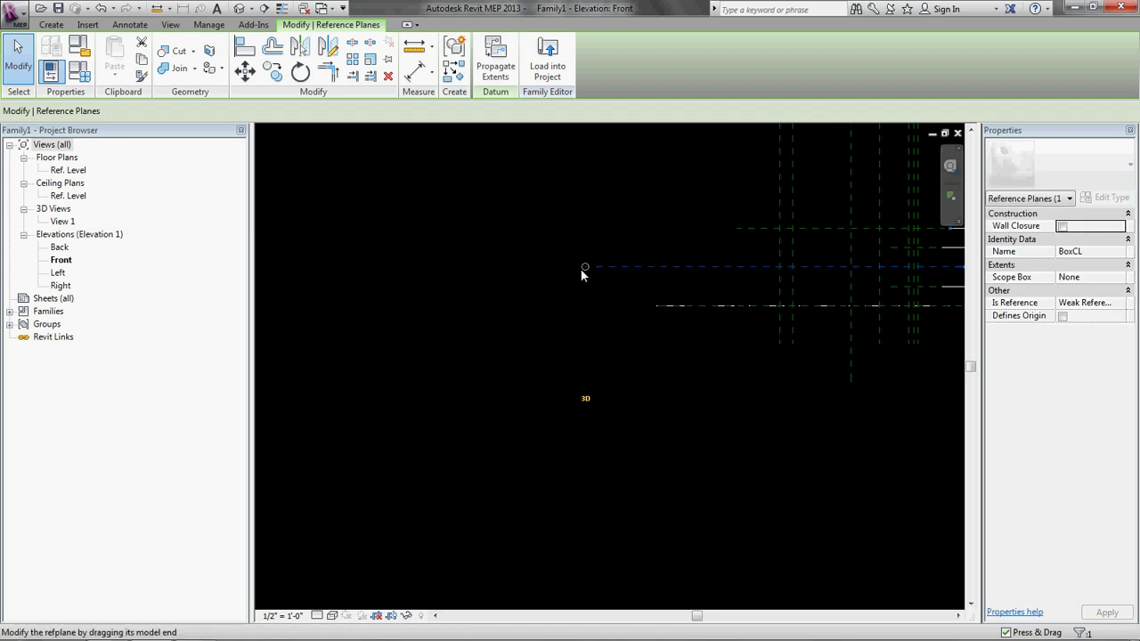
{"action": "scroll", "coordinate": [706, 265], "scroll_direction": "down", "scroll_amount": 2}
{"action": "scroll", "coordinate": [732, 307], "scroll_direction": "up", "scroll_amount": 4}
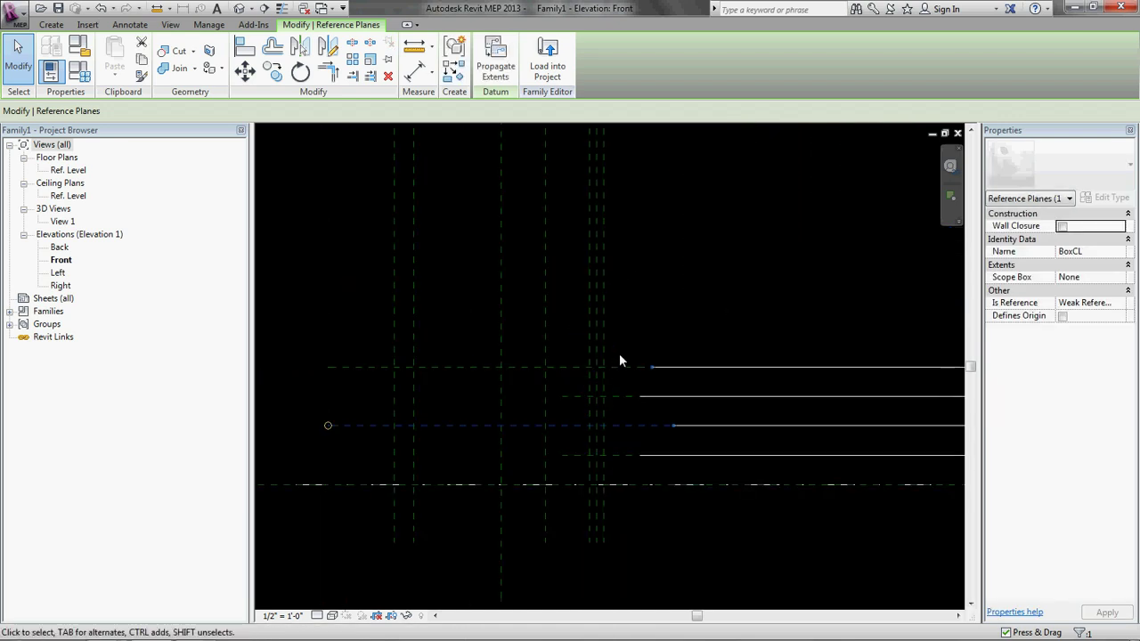
{"action": "middle_click_drag", "start_coordinate": [603, 379], "coordinate": [596, 381]}
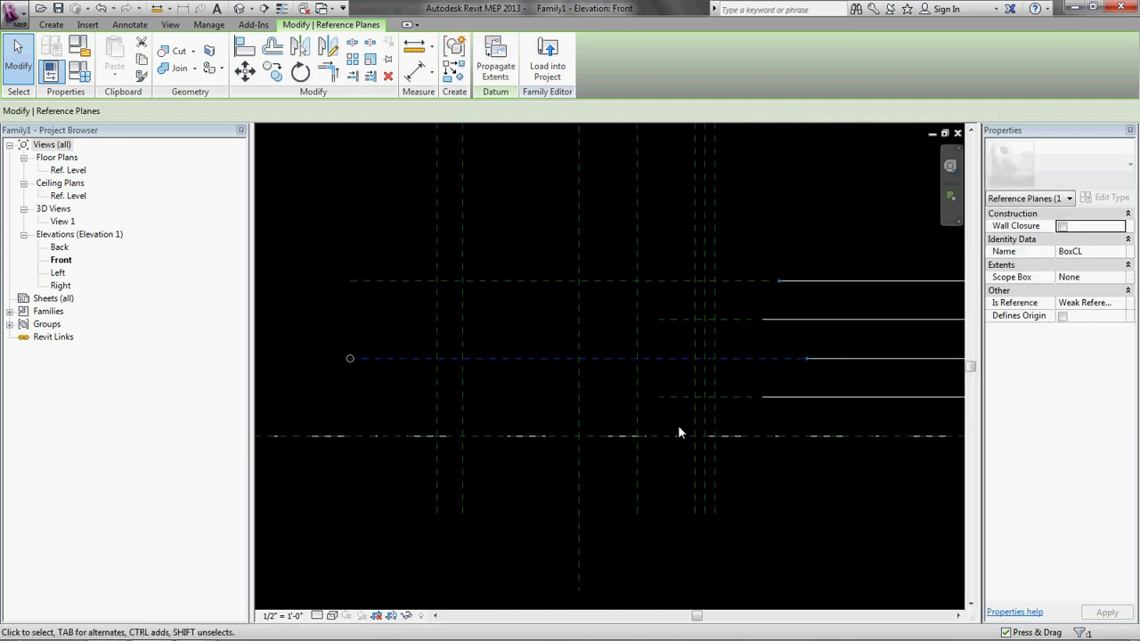
{"action": "left_click", "coordinate": [681, 503]}
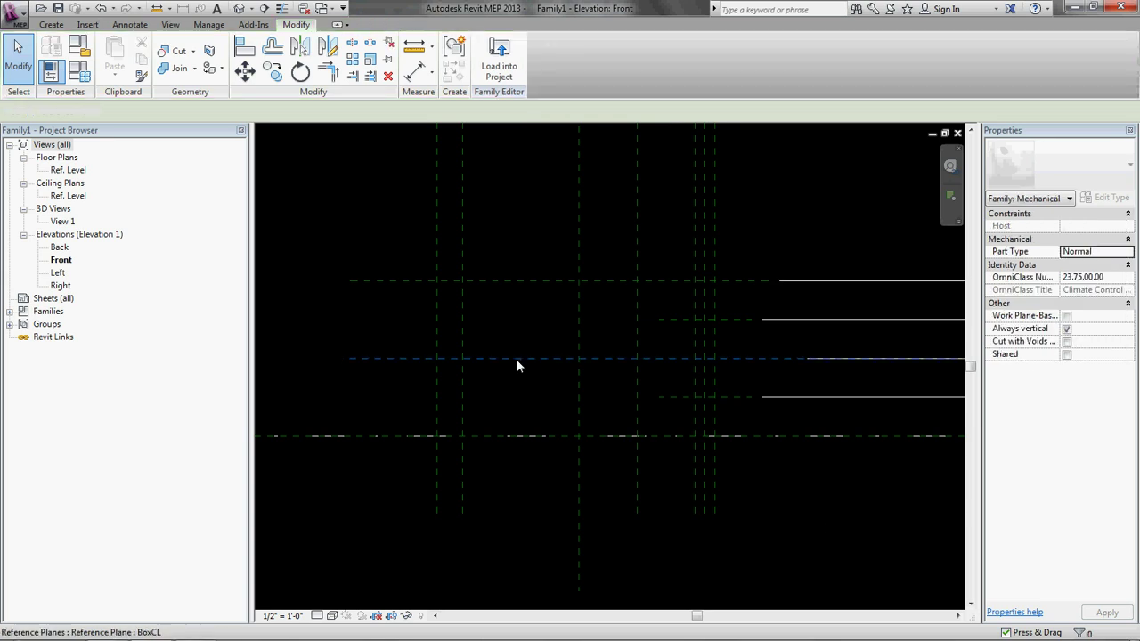
Step: Tile the Front, 3D, plan and Left views with WT
{"action": "key", "text": "w"}
{"action": "key", "text": "t"}
{"action": "scroll", "coordinate": [400, 259], "scroll_direction": "down", "scroll_amount": 3}
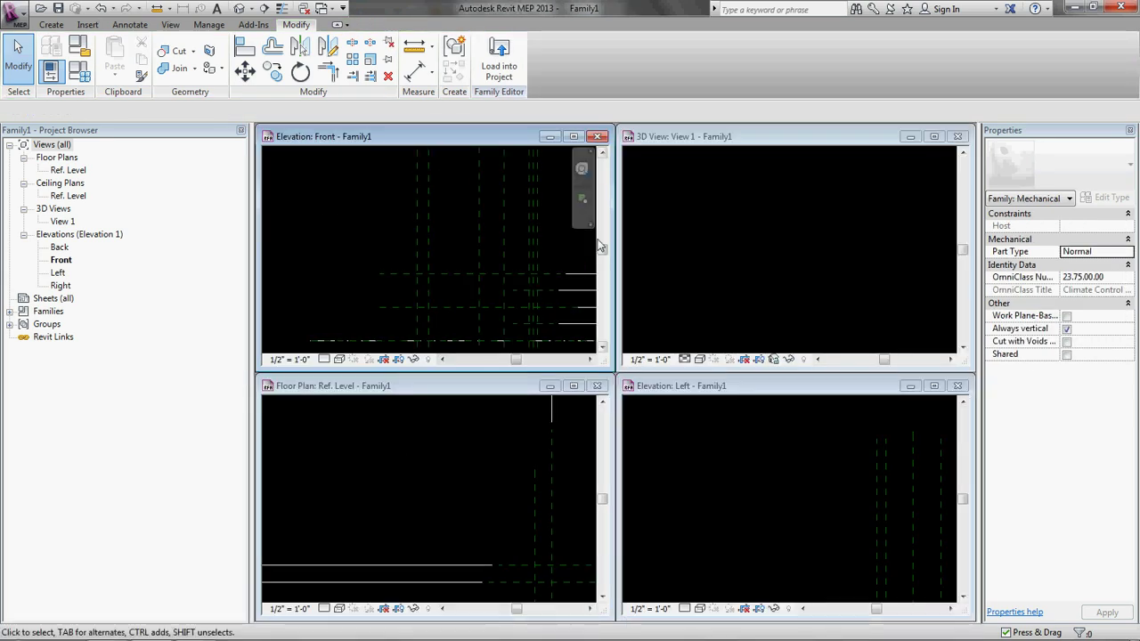
{"action": "middle_click_drag", "start_coordinate": [469, 246], "coordinate": [471, 249]}
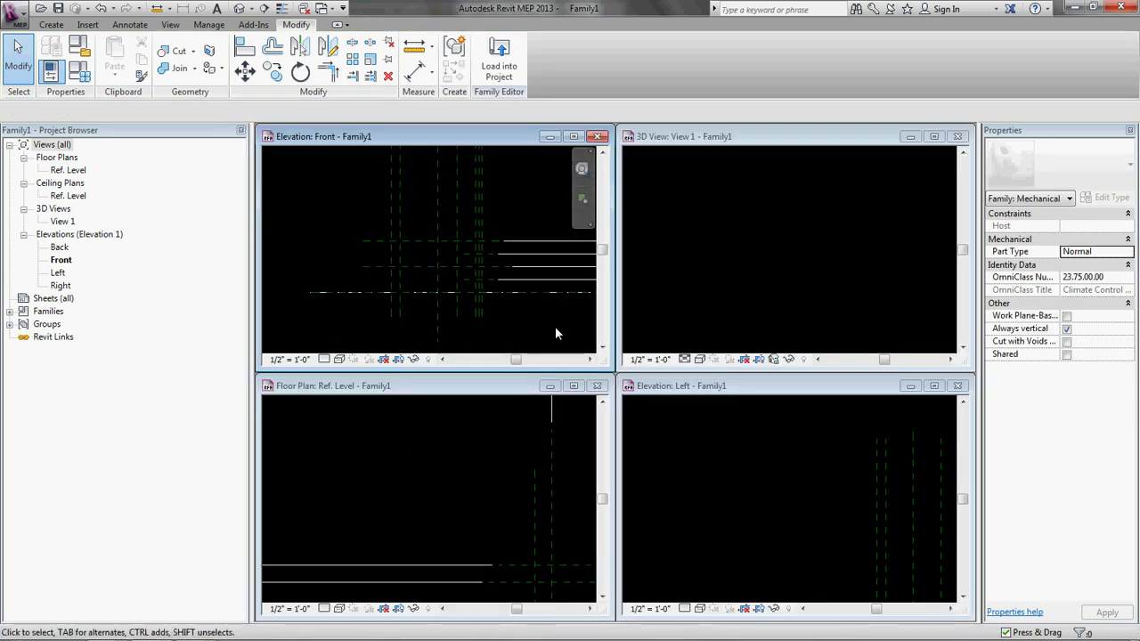
{"action": "left_click", "coordinate": [497, 400]}
{"action": "left_click", "coordinate": [481, 148]}
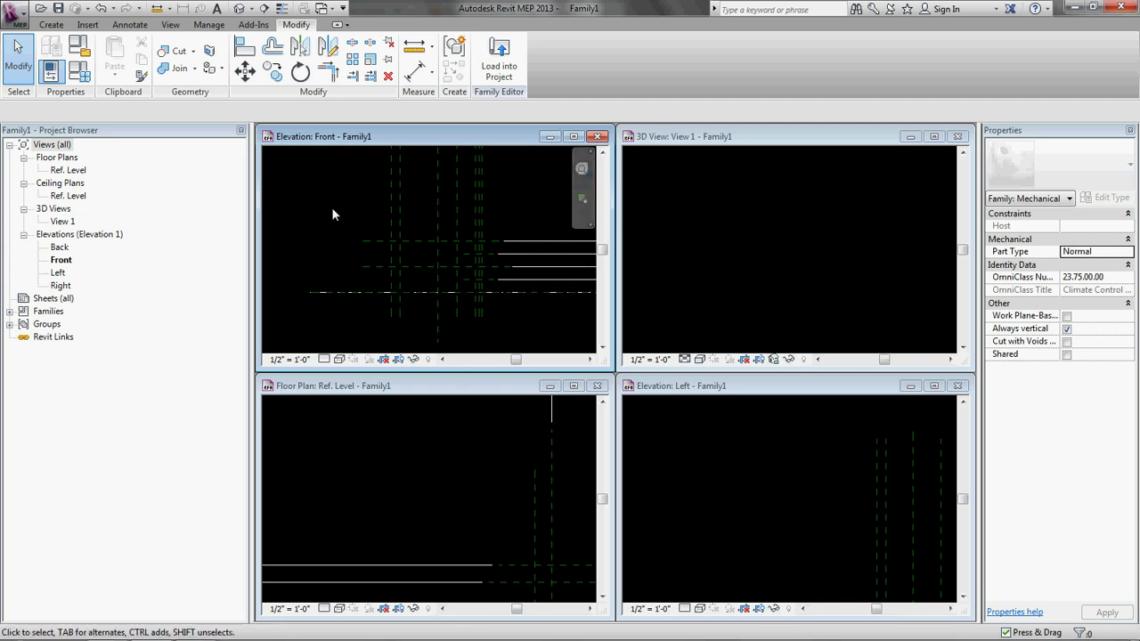
Step: Narrow the Project Browser, re-tile the views, and bring up Family Types
{"action": "scroll", "coordinate": [438, 267], "scroll_direction": "up", "scroll_amount": 2}
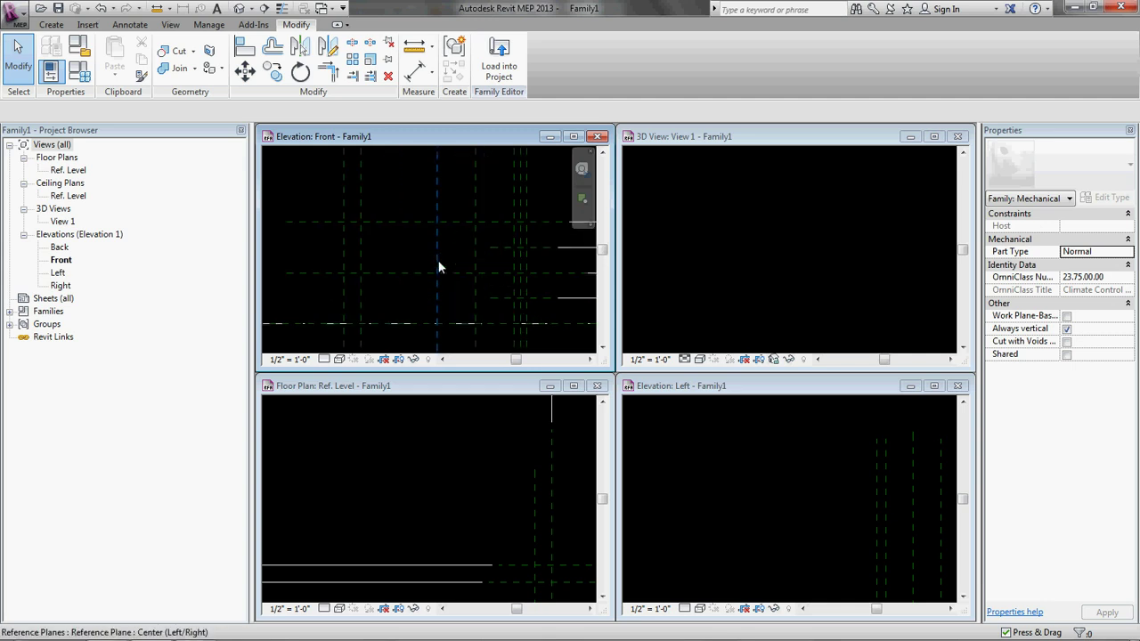
{"action": "left_click_drag", "start_coordinate": [255, 278], "coordinate": [138, 293]}
{"action": "key", "text": "w"}
{"action": "key", "text": "t"}
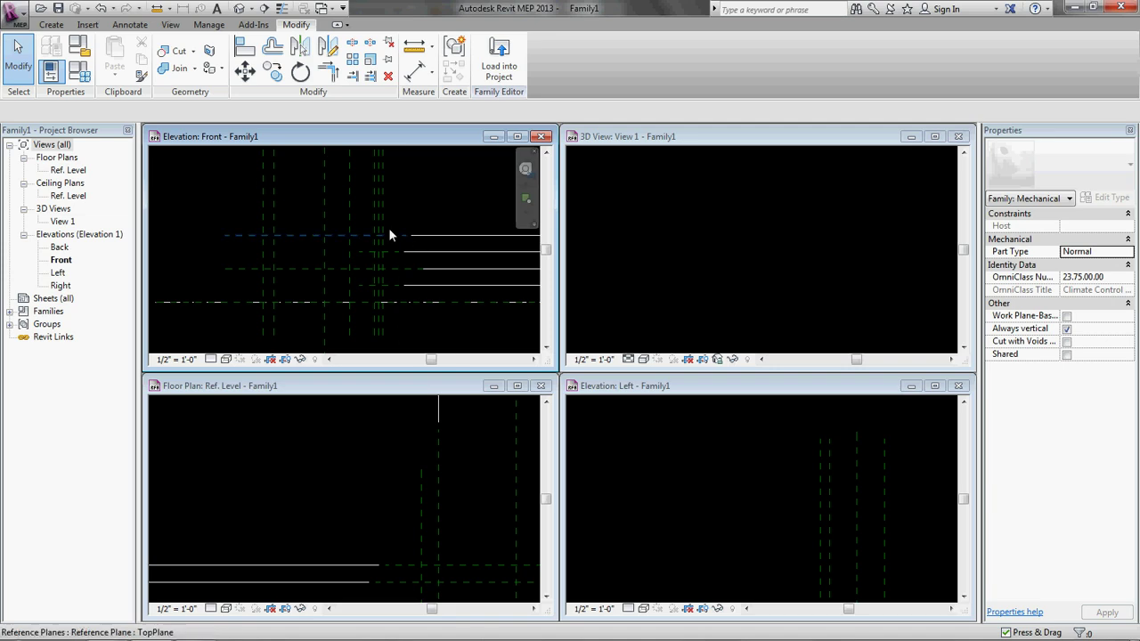
{"action": "left_click", "coordinate": [79, 72]}
{"action": "left_click_drag", "start_coordinate": [562, 185], "coordinate": [528, 169]}
Step: Reopen and enlarge Family Types, then create a family type named 'Type A'
{"action": "left_click", "coordinate": [928, 177]}
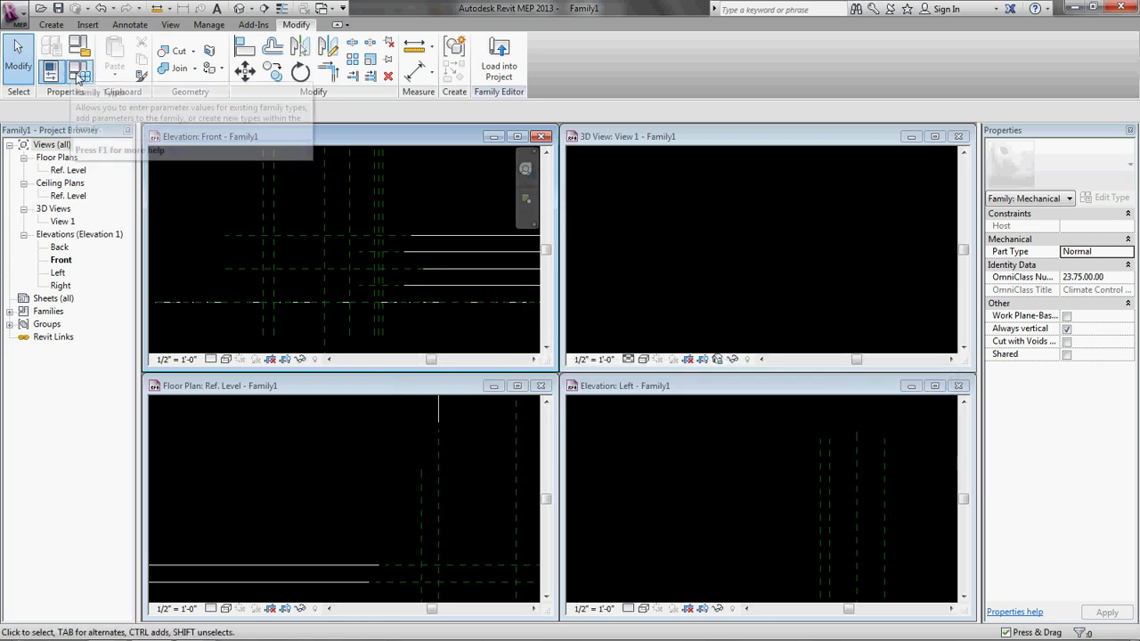
{"action": "left_click", "coordinate": [79, 77]}
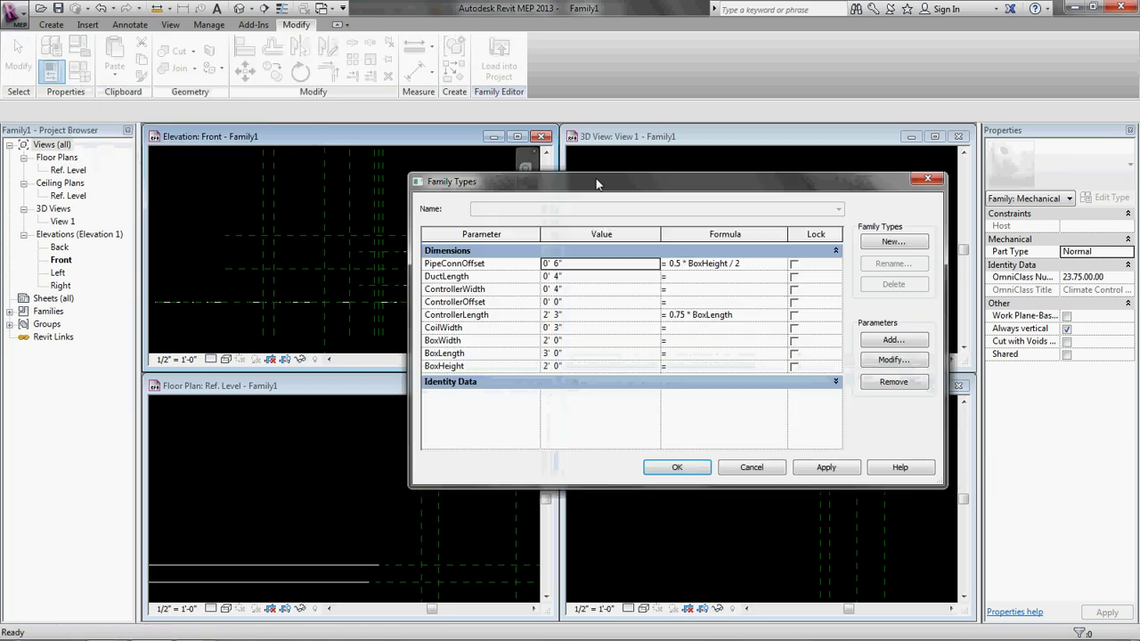
{"action": "left_click_drag", "start_coordinate": [882, 483], "coordinate": [798, 545]}
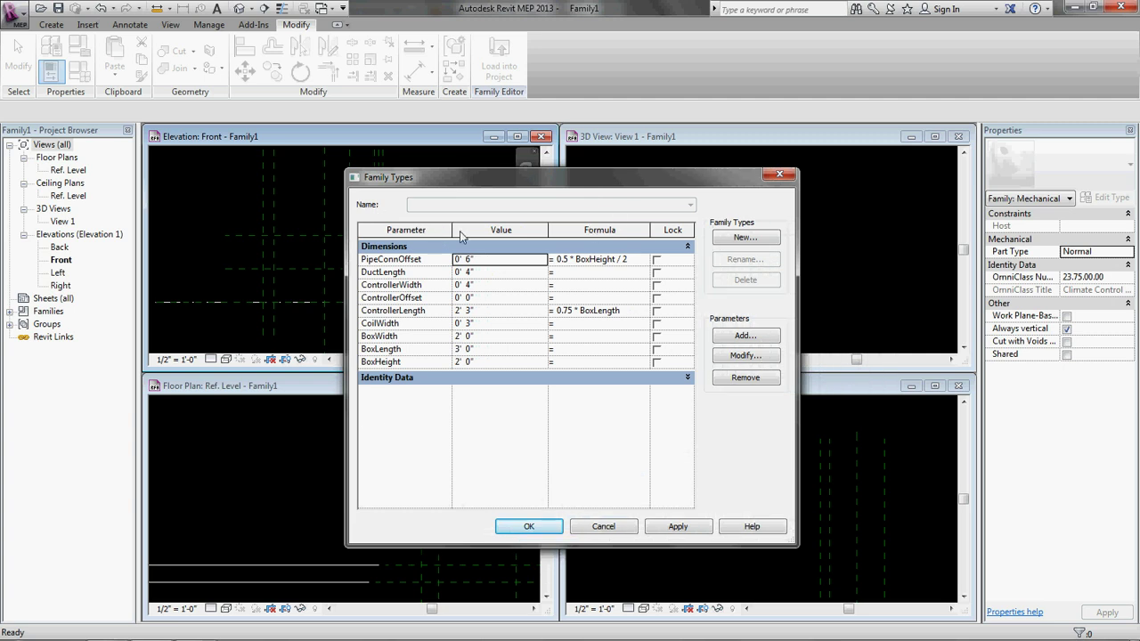
{"action": "left_click", "coordinate": [744, 237]}
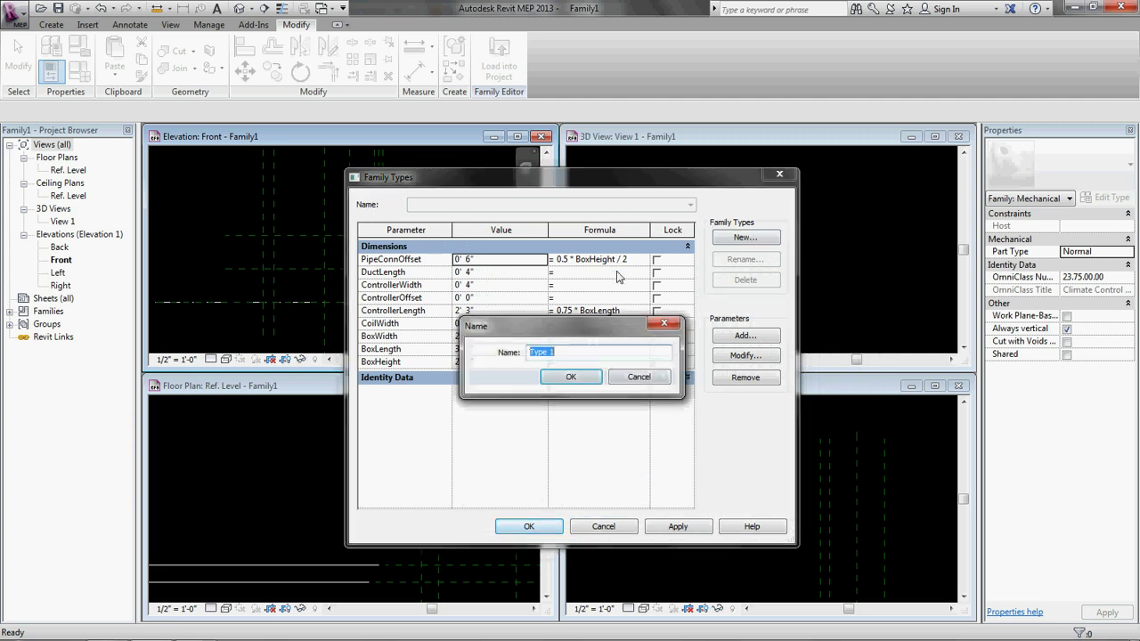
{"action": "type", "text": "typ"}
{"action": "key", "text": "BackSpace"}
{"action": "key", "text": "BackSpace"}
{"action": "key", "text": "BackSpace"}
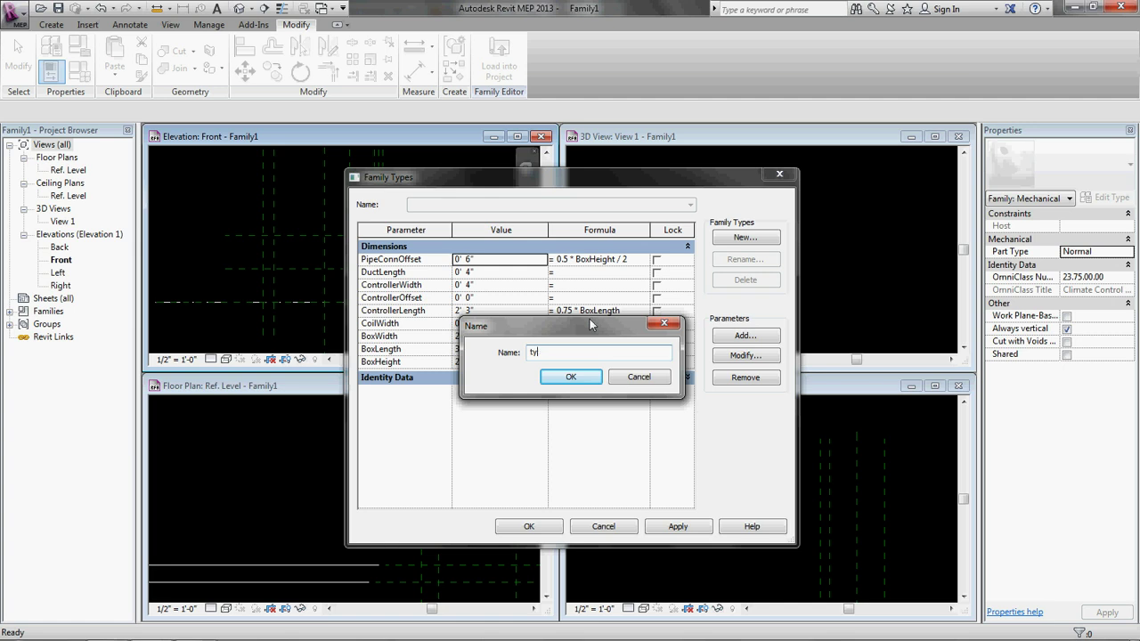
{"action": "type", "text": "typ"}
{"action": "key", "text": "BackSpace"}
{"action": "key", "text": "BackSpace"}
{"action": "key", "text": "BackSpace"}
{"action": "type", "text": "Ty"}
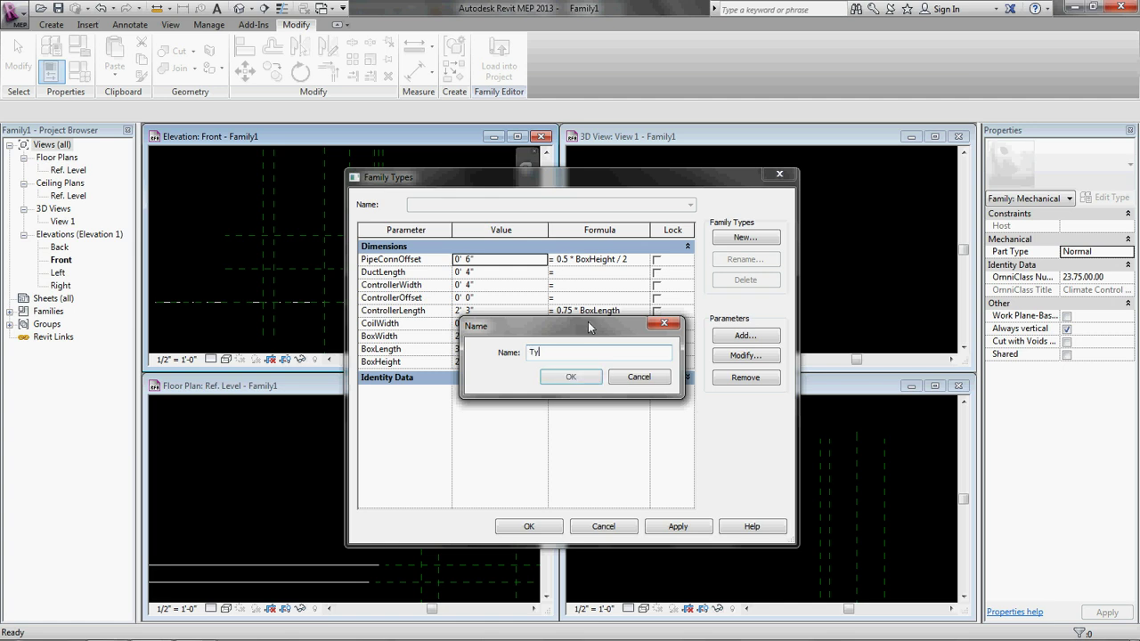
{"action": "type", "text": "pe A"}
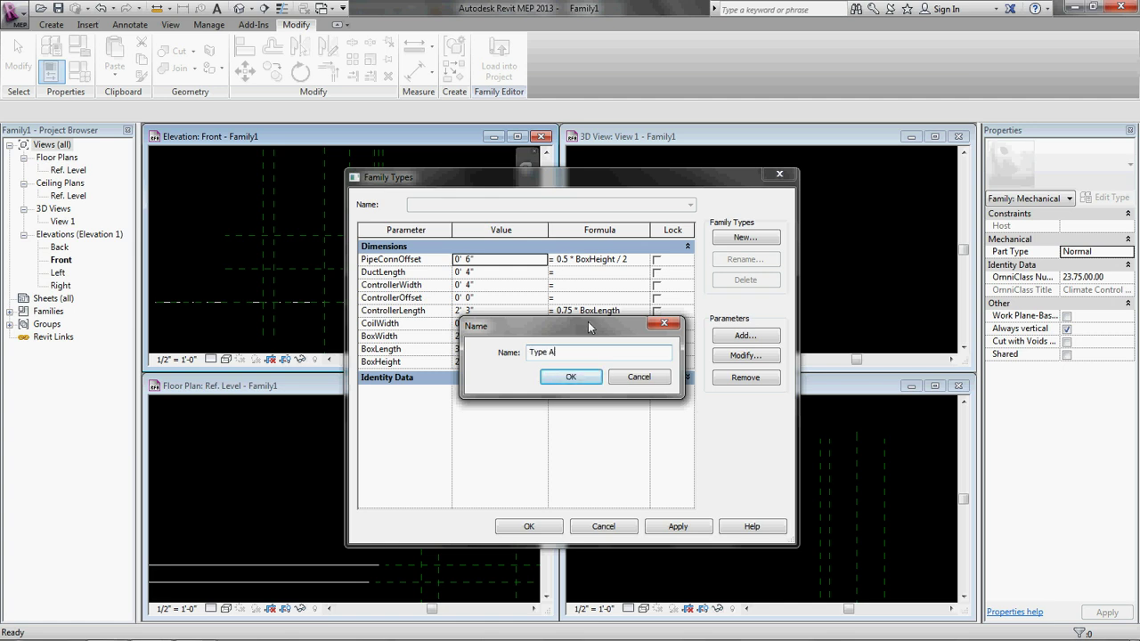
{"action": "key", "text": "Return"}
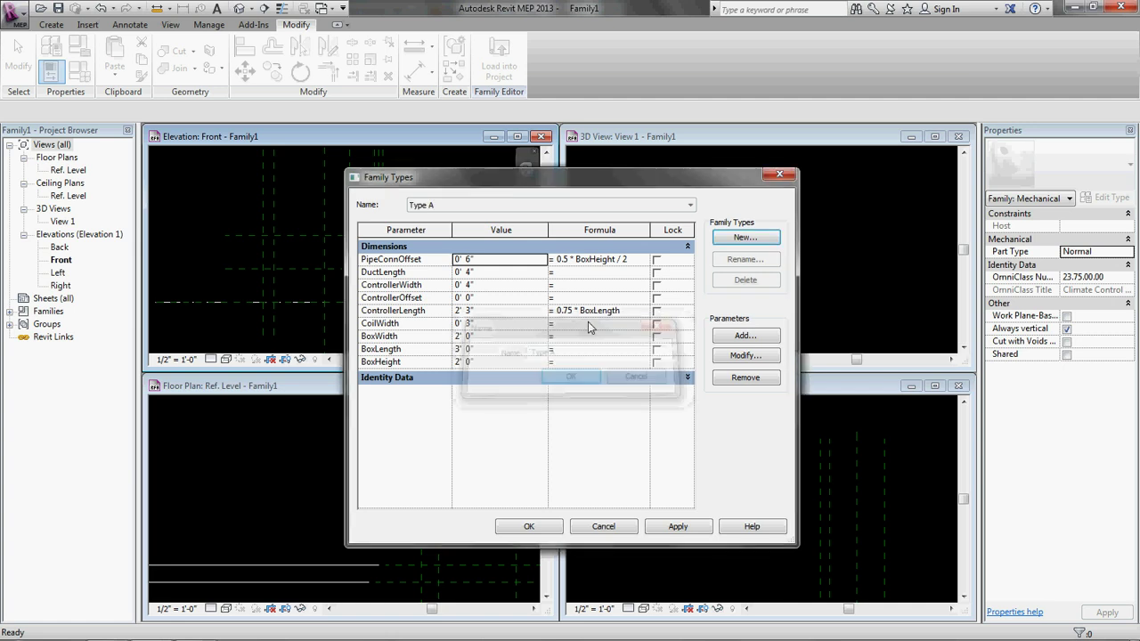
Step: Create a second family type named 'Type B'
{"action": "left_click", "coordinate": [732, 239]}
{"action": "type", "text": "T"}
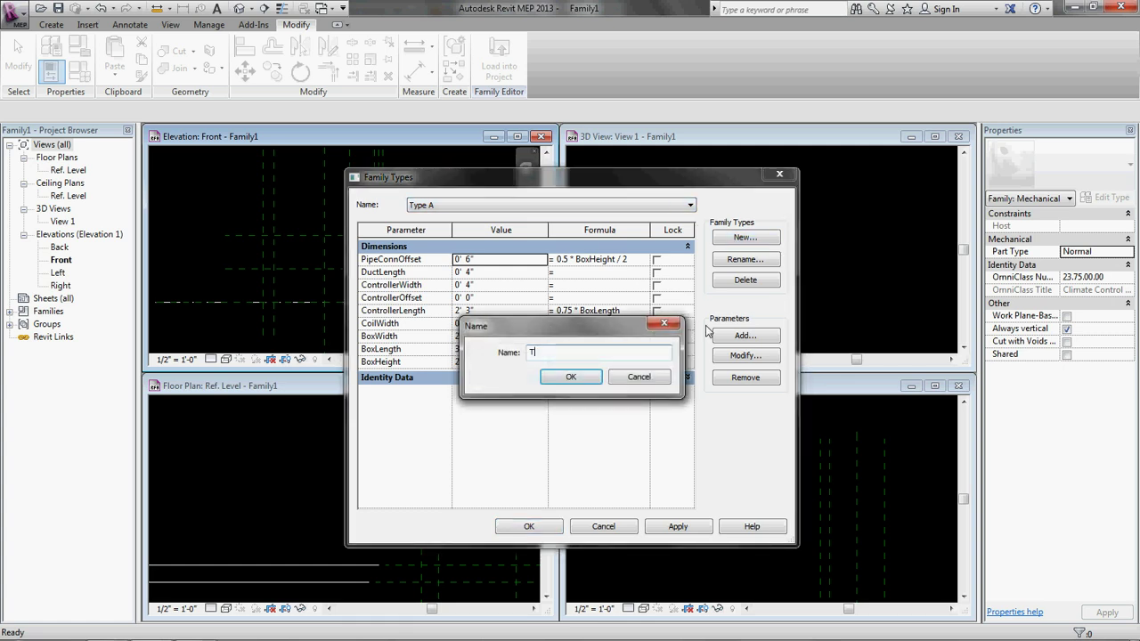
{"action": "type", "text": "ype B"}
{"action": "left_click", "coordinate": [571, 376]}
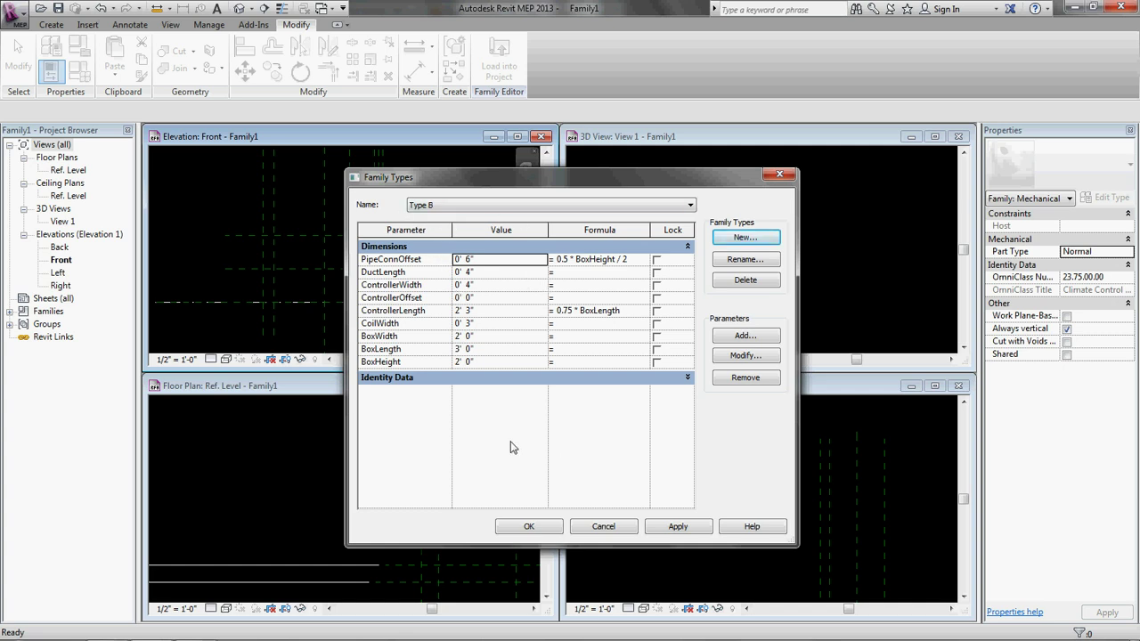
Step: Set Type B's box to BoxHeight 3' 0", BoxLength 4' 0" and BoxWidth 2' 6"
{"action": "left_click", "coordinate": [492, 363]}
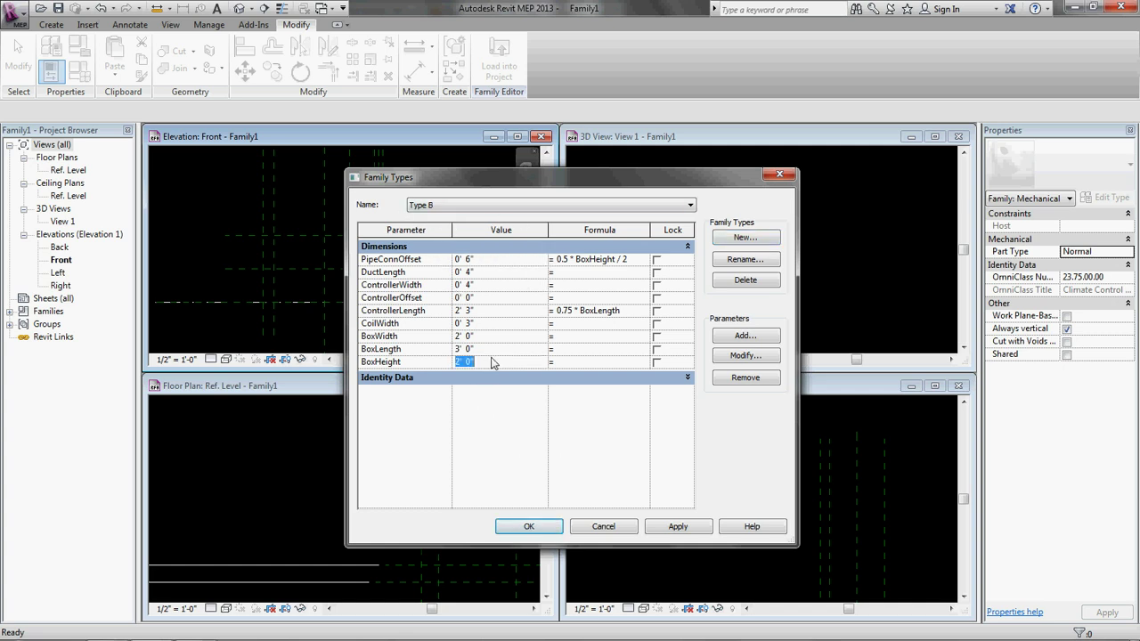
{"action": "type", "text": "3-0"}
{"action": "left_click", "coordinate": [486, 349]}
{"action": "type", "text": "4-0"}
{"action": "left_click", "coordinate": [481, 337]}
{"action": "type", "text": "2-6"}
{"action": "left_click", "coordinate": [484, 325]}
Step: Give Type B ControllerOffset 0' 2" and ControllerWidth 0' 5", then accept the values
{"action": "left_click", "coordinate": [483, 310]}
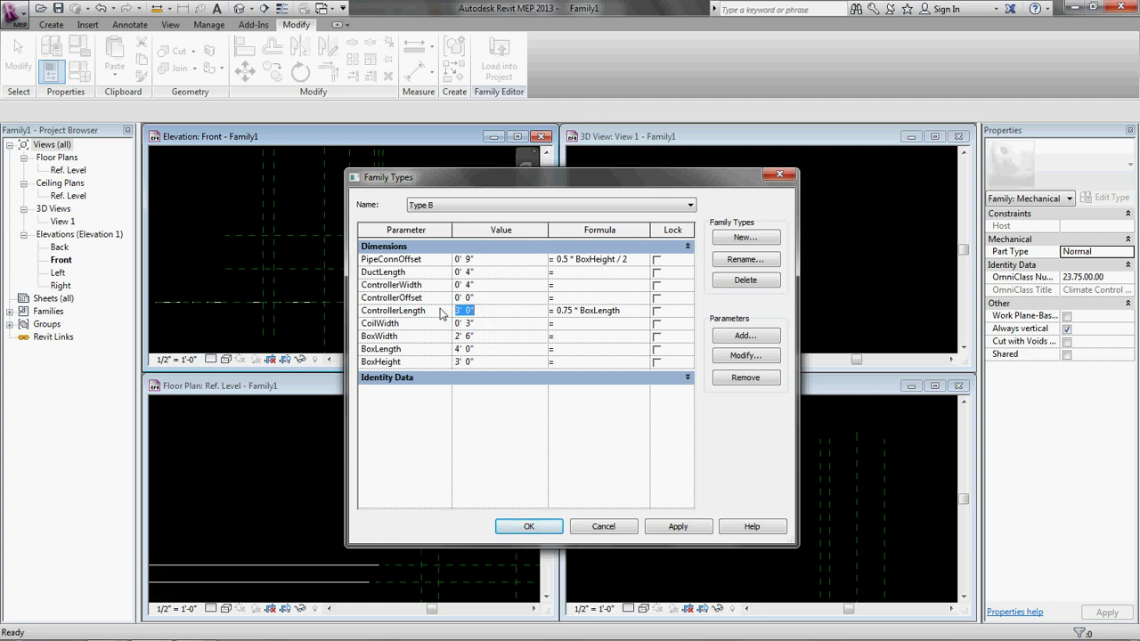
{"action": "left_click", "coordinate": [485, 298]}
{"action": "type", "text": "0-2"}
{"action": "left_click", "coordinate": [487, 287]}
{"action": "type", "text": "-5"}
{"action": "left_click", "coordinate": [487, 272]}
{"action": "left_click", "coordinate": [528, 526]}
Step: Adjust the front elevation, activate the floor plan and reopen Family Types on Type B
{"action": "middle_click_drag", "start_coordinate": [337, 283], "coordinate": [359, 278]}
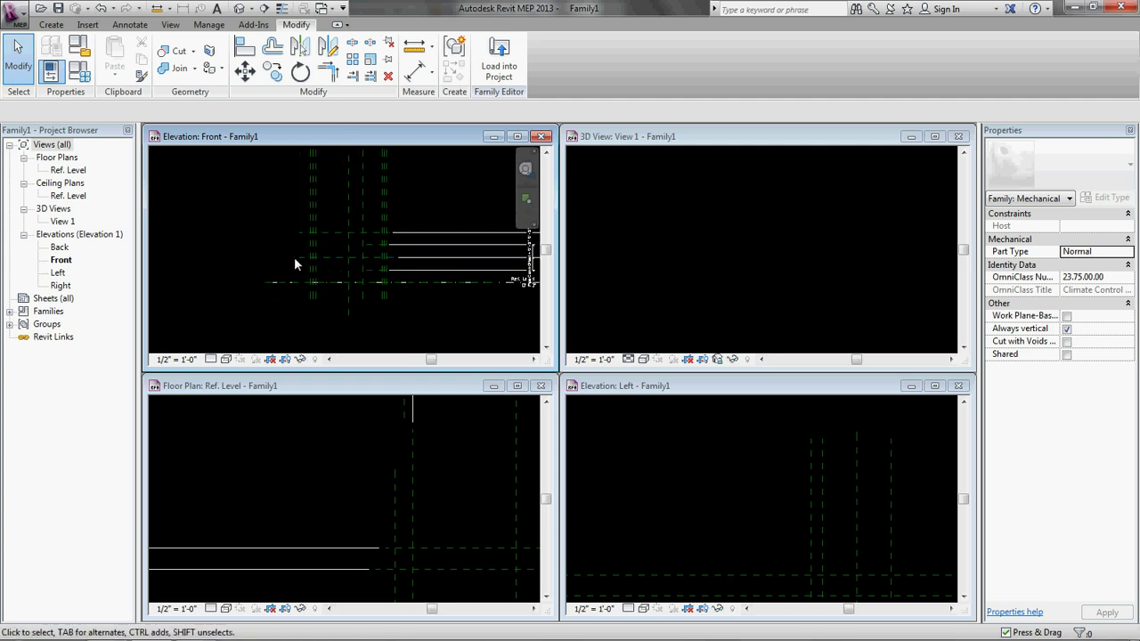
{"action": "scroll", "coordinate": [302, 258], "scroll_direction": "up", "scroll_amount": 2}
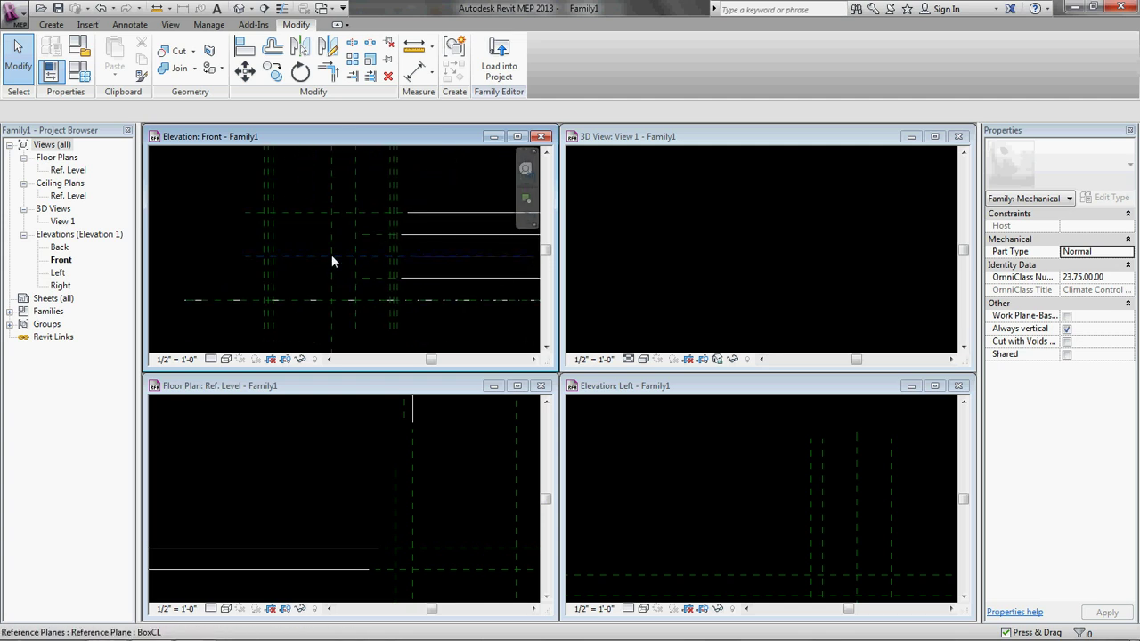
{"action": "left_click", "coordinate": [291, 476]}
{"action": "scroll", "coordinate": [308, 480], "scroll_direction": "down", "scroll_amount": 3}
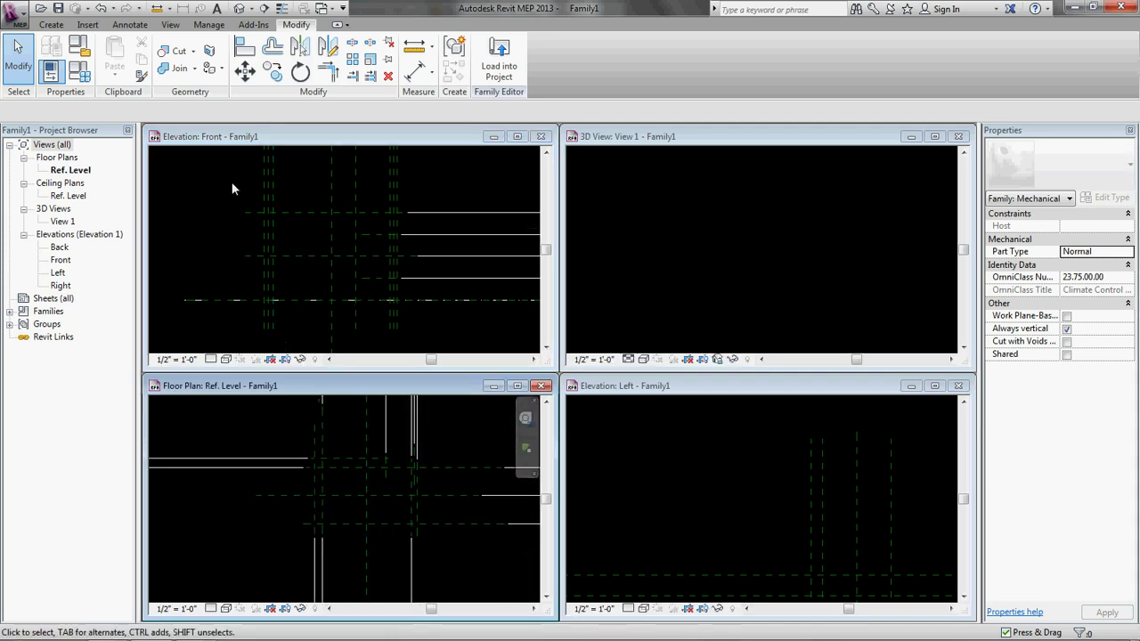
{"action": "left_click", "coordinate": [79, 70]}
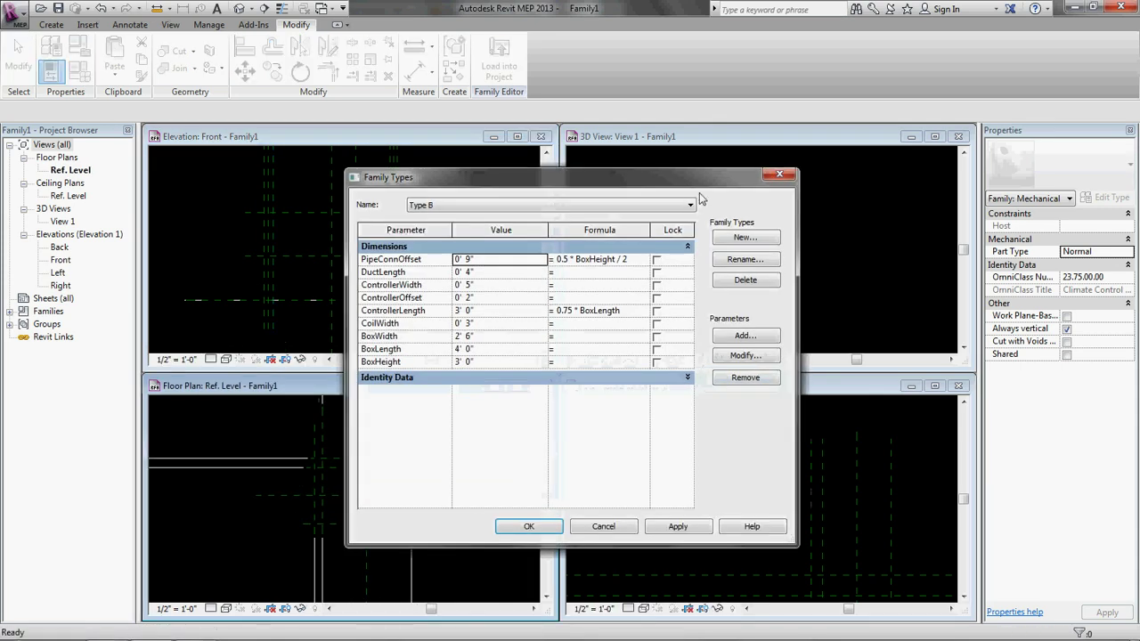
Step: Flex the family by applying Type A and then Type B to the model
{"action": "left_click_drag", "start_coordinate": [697, 177], "coordinate": [949, 130]}
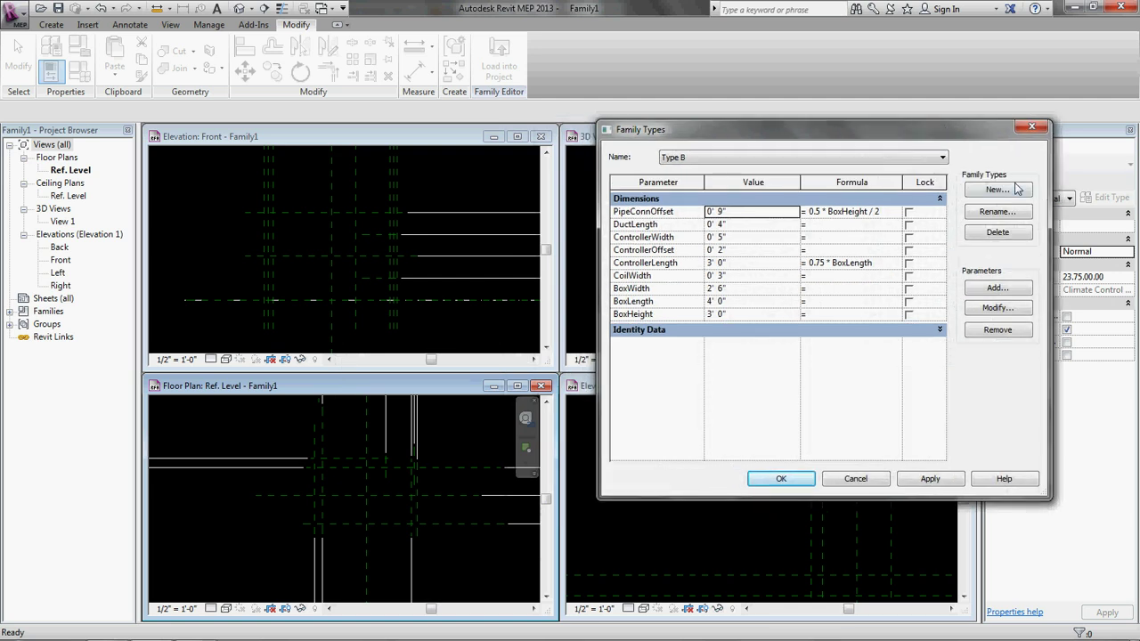
{"action": "left_click", "coordinate": [926, 158]}
{"action": "left_click", "coordinate": [890, 166]}
{"action": "left_click", "coordinate": [922, 481]}
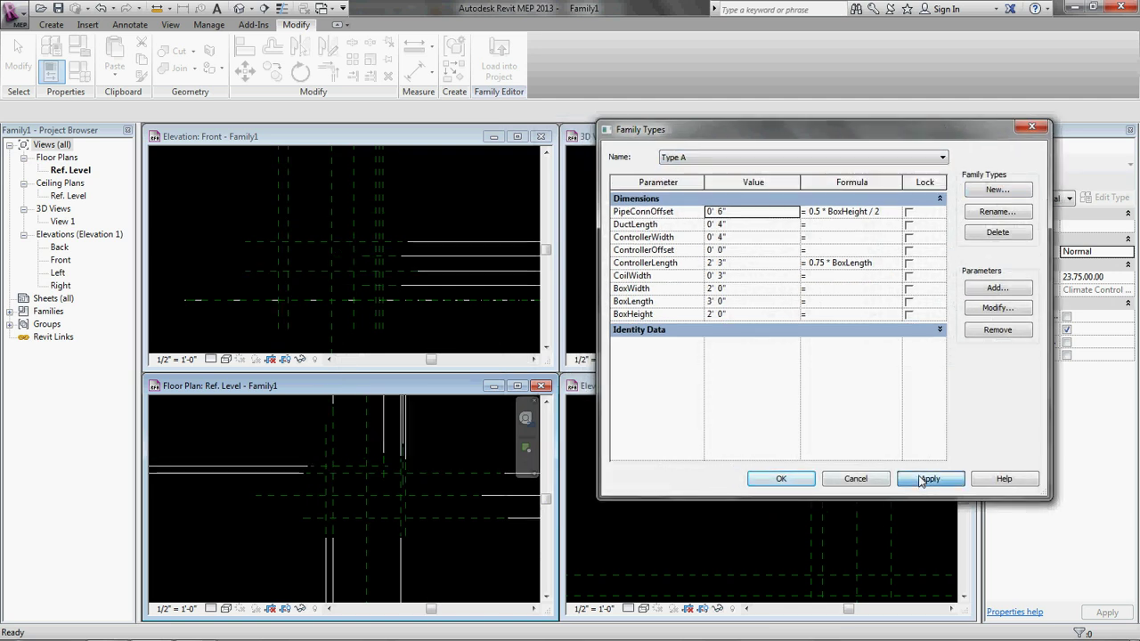
{"action": "left_click", "coordinate": [890, 158]}
{"action": "left_click", "coordinate": [868, 176]}
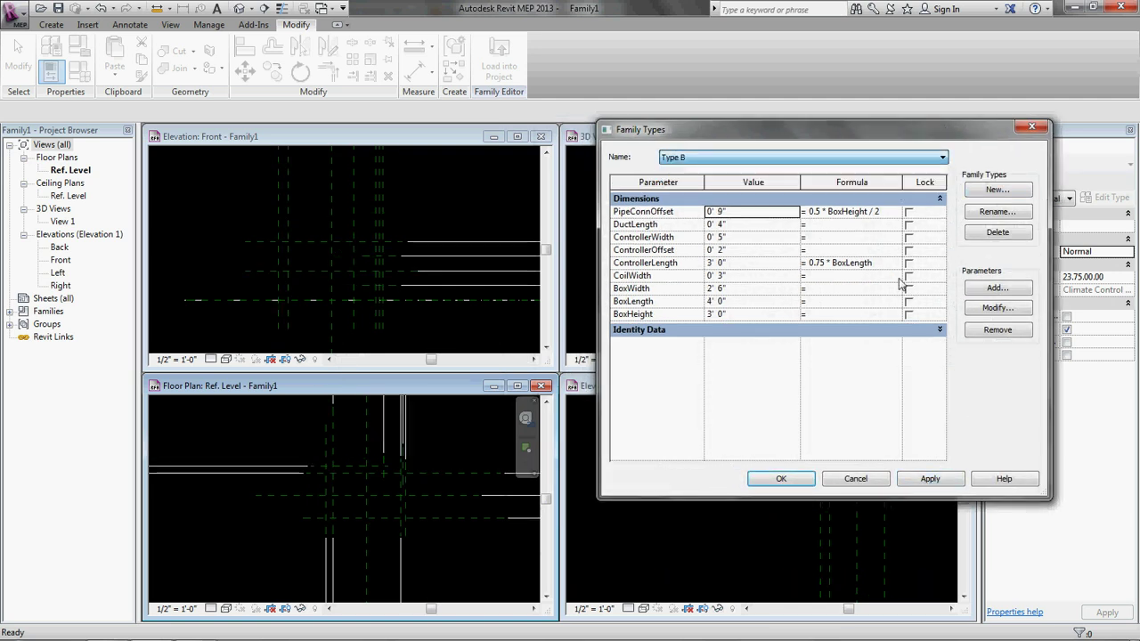
{"action": "left_click", "coordinate": [926, 479]}
Step: Return to Type A, close Family Types and activate the front elevation
{"action": "left_click", "coordinate": [732, 159]}
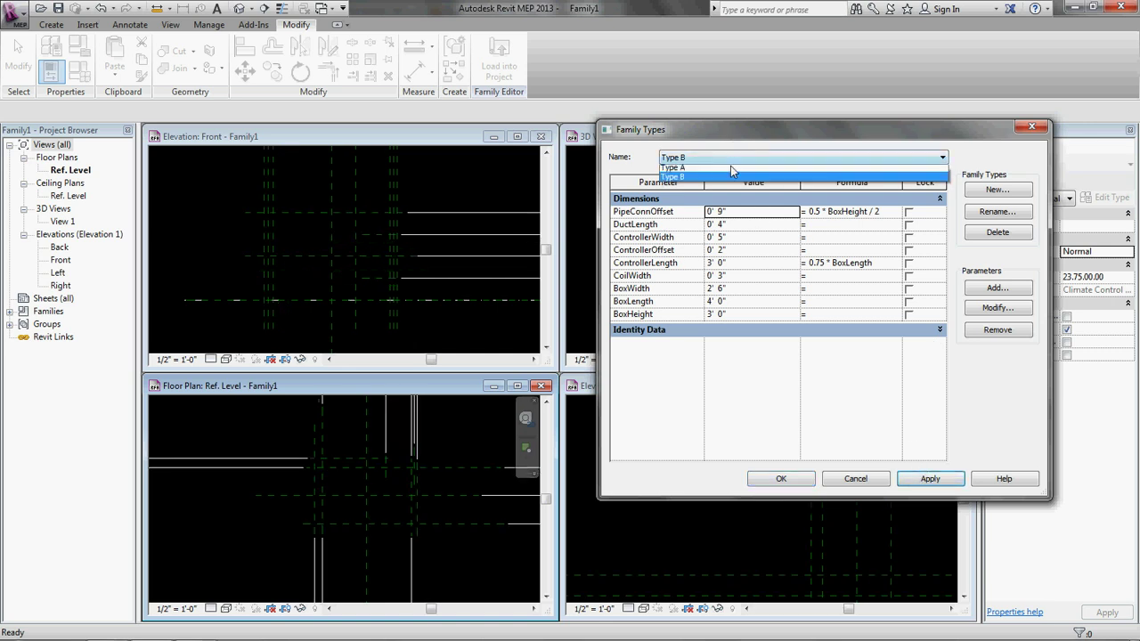
{"action": "left_click", "coordinate": [725, 168]}
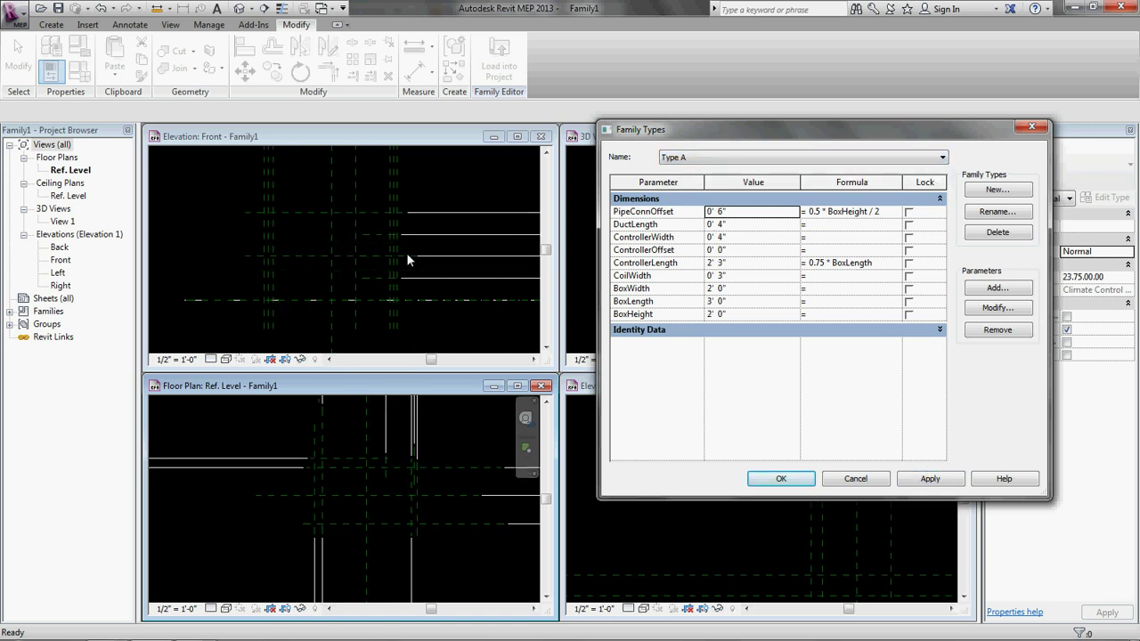
{"action": "left_click", "coordinate": [782, 479]}
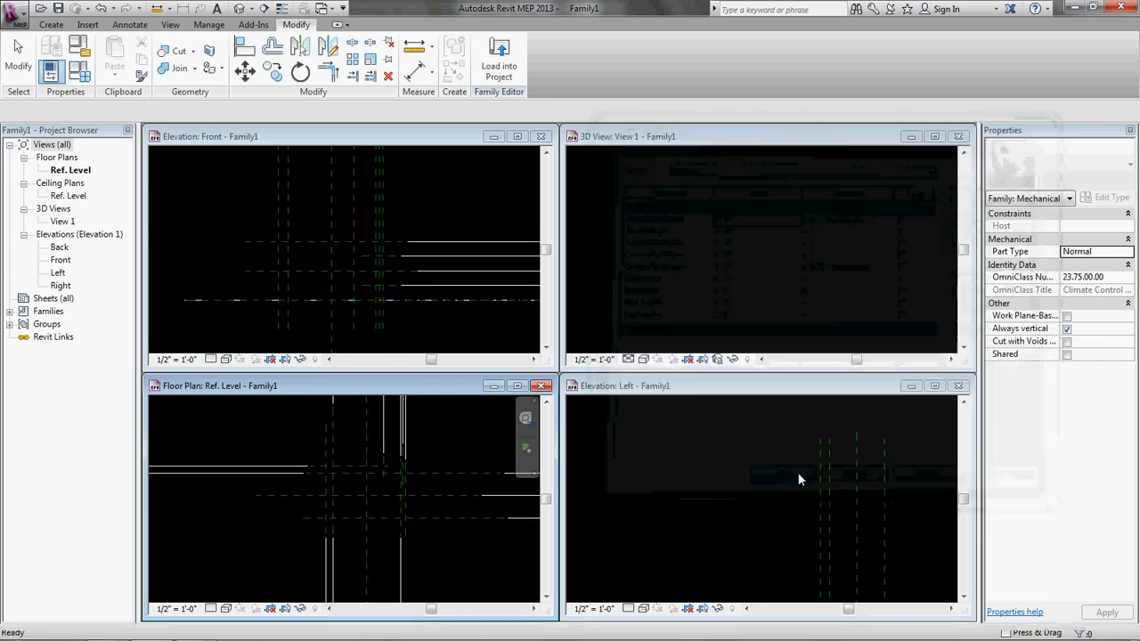
{"action": "left_click", "coordinate": [427, 202]}
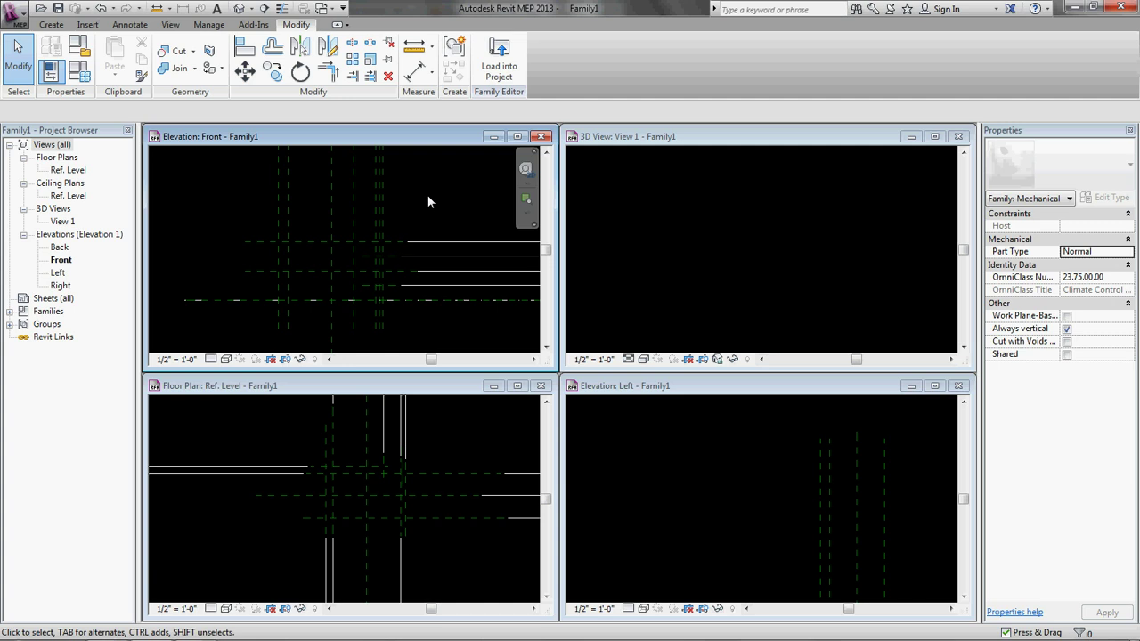
Step: Maximize the Ref. Level floor plan, center the reference planes and start a new extrusion
{"action": "double_click", "coordinate": [240, 387]}
{"action": "scroll", "coordinate": [702, 307], "scroll_direction": "down", "scroll_amount": 3}
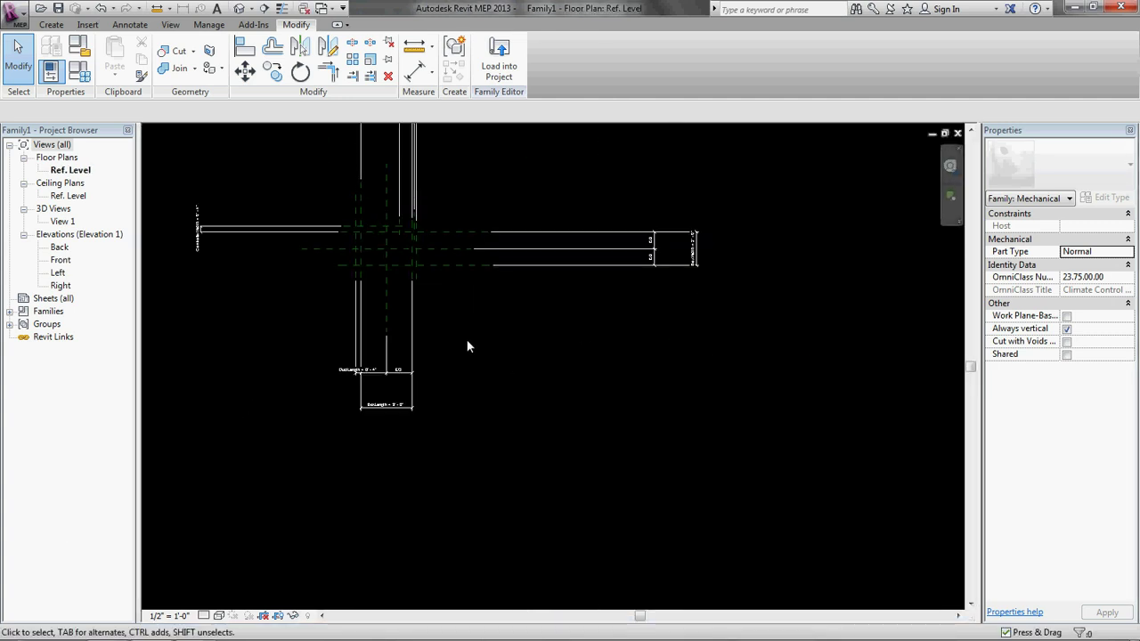
{"action": "scroll", "coordinate": [477, 356], "scroll_direction": "up", "scroll_amount": 3}
{"action": "middle_click_drag", "start_coordinate": [483, 364], "coordinate": [628, 389]}
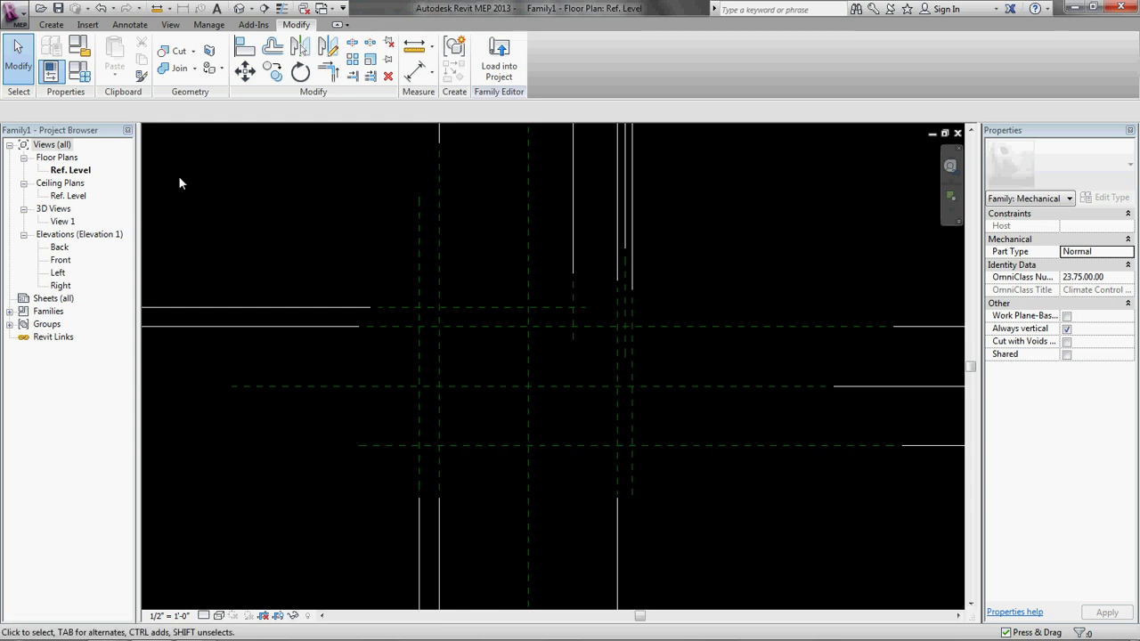
{"action": "left_click", "coordinate": [51, 24]}
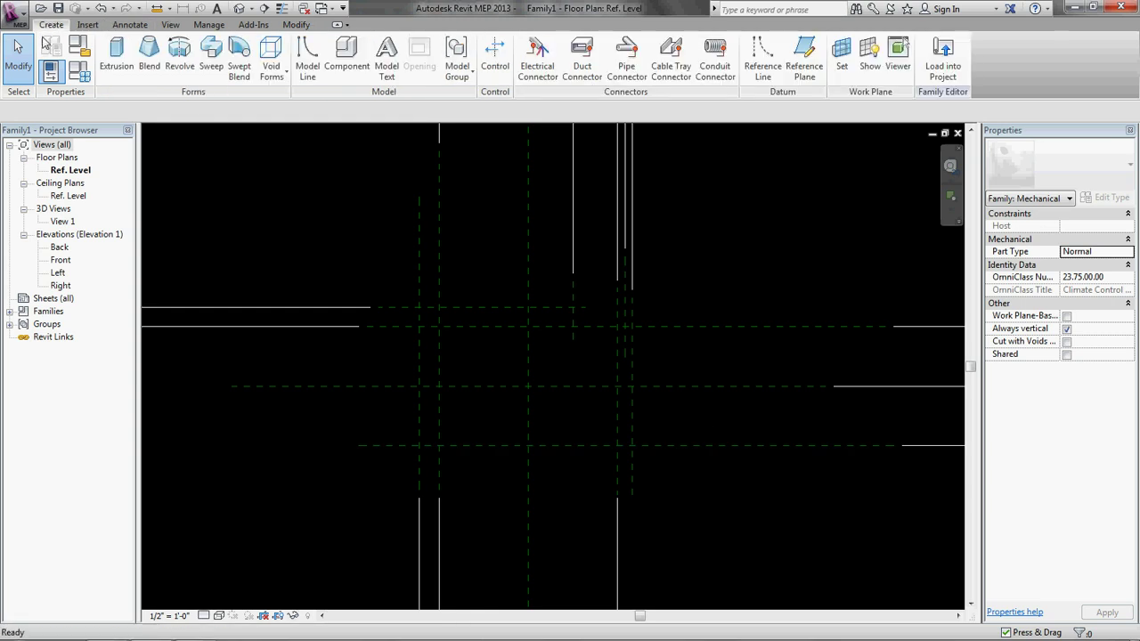
{"action": "left_click", "coordinate": [115, 55]}
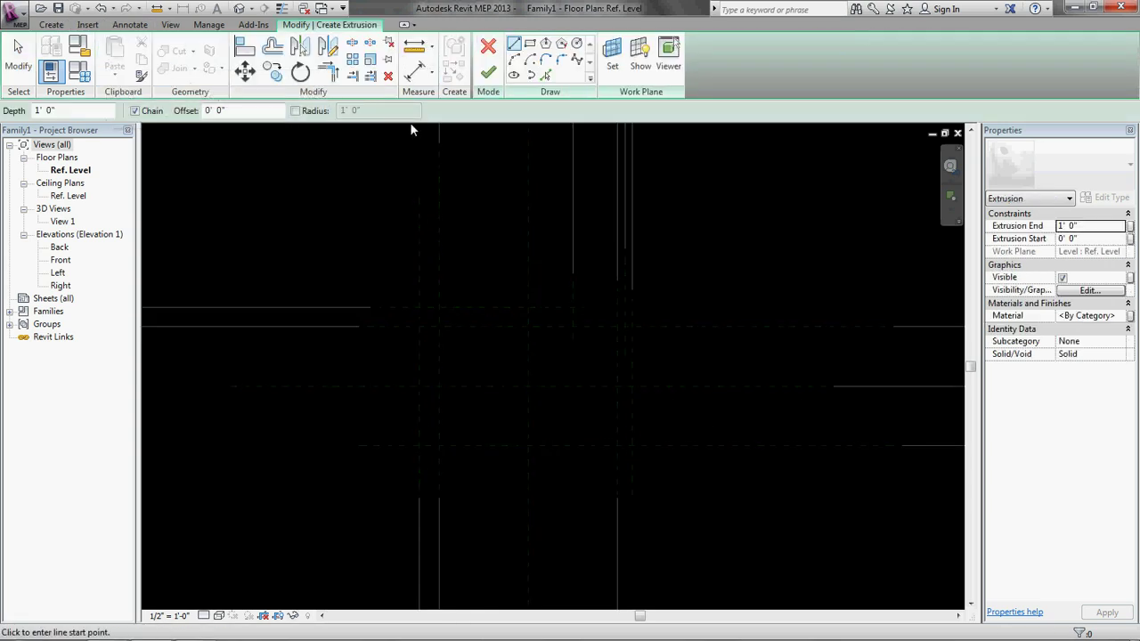
Step: Sketch a 3' by 2' rectangle between plane intersections and lock its edges to the planes
{"action": "left_click", "coordinate": [529, 47]}
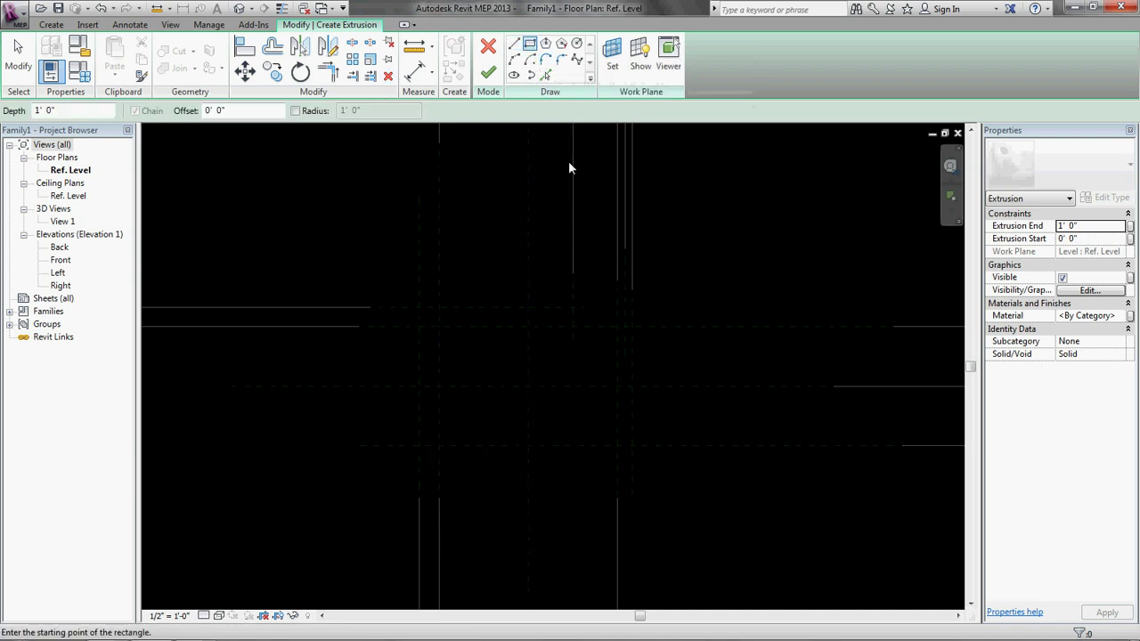
{"action": "left_click", "coordinate": [439, 328]}
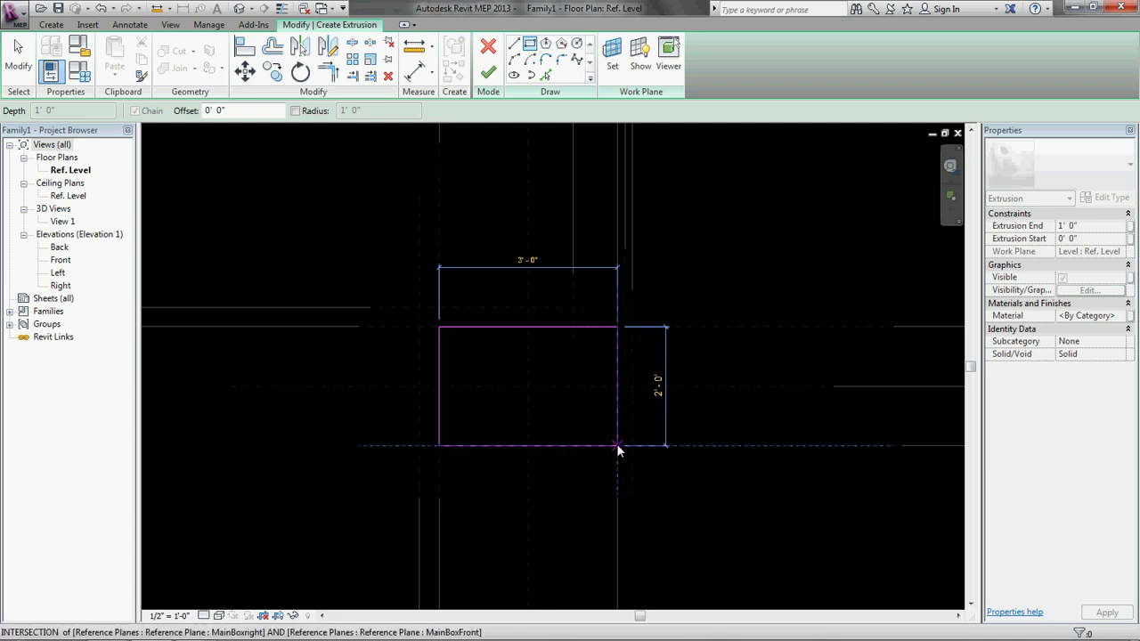
{"action": "left_click", "coordinate": [618, 446]}
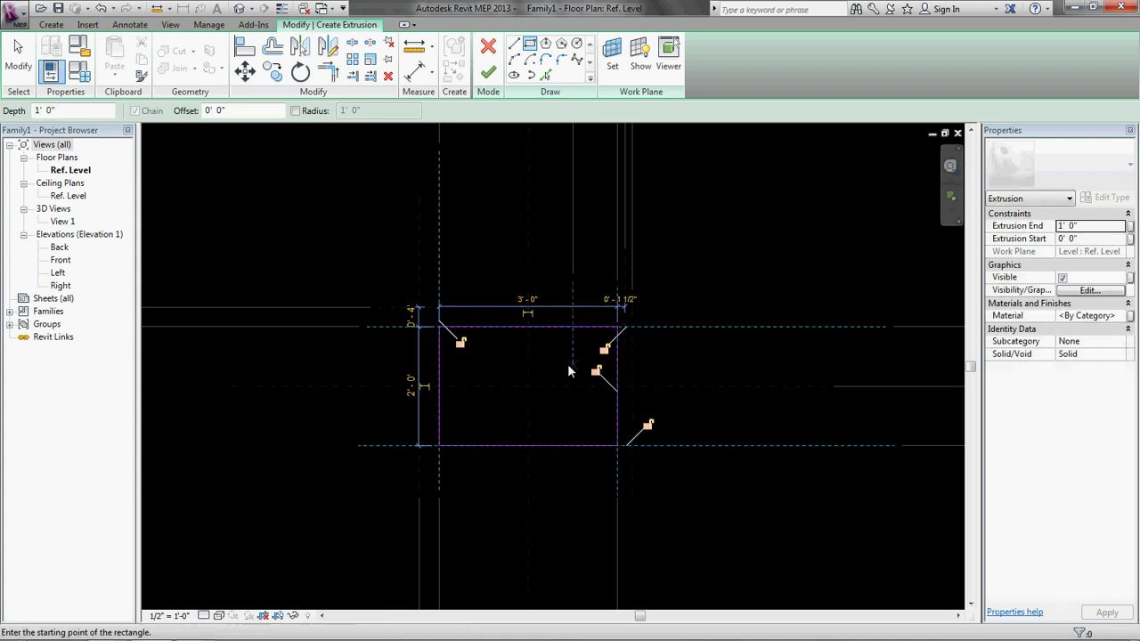
{"action": "left_click", "coordinate": [647, 425]}
{"action": "left_click", "coordinate": [595, 370]}
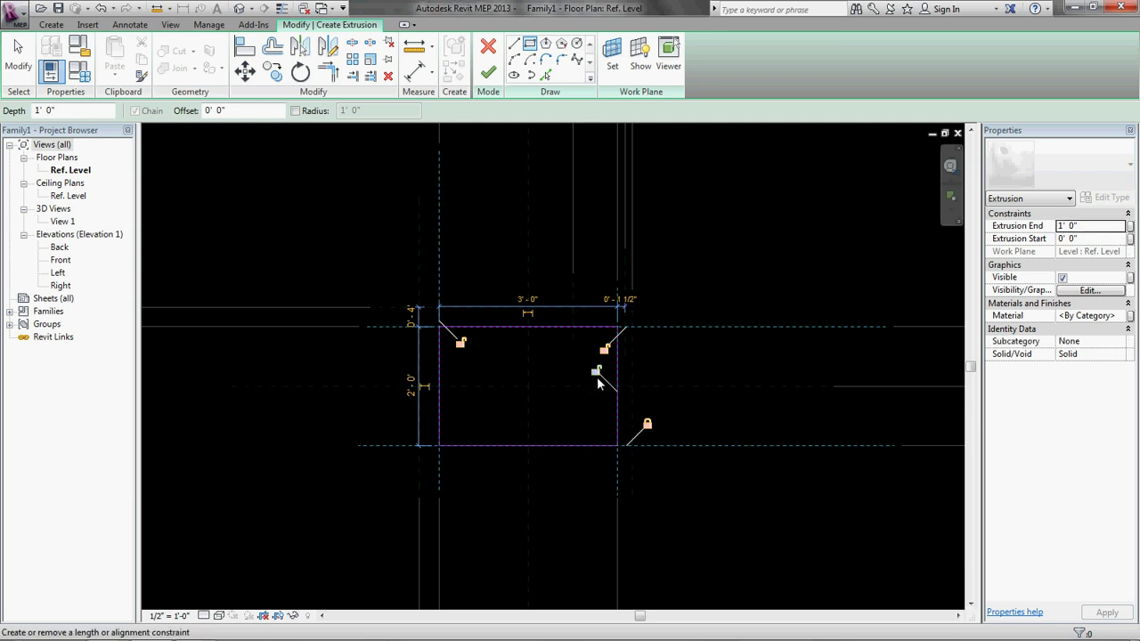
{"action": "left_click", "coordinate": [604, 348]}
{"action": "left_click", "coordinate": [460, 342]}
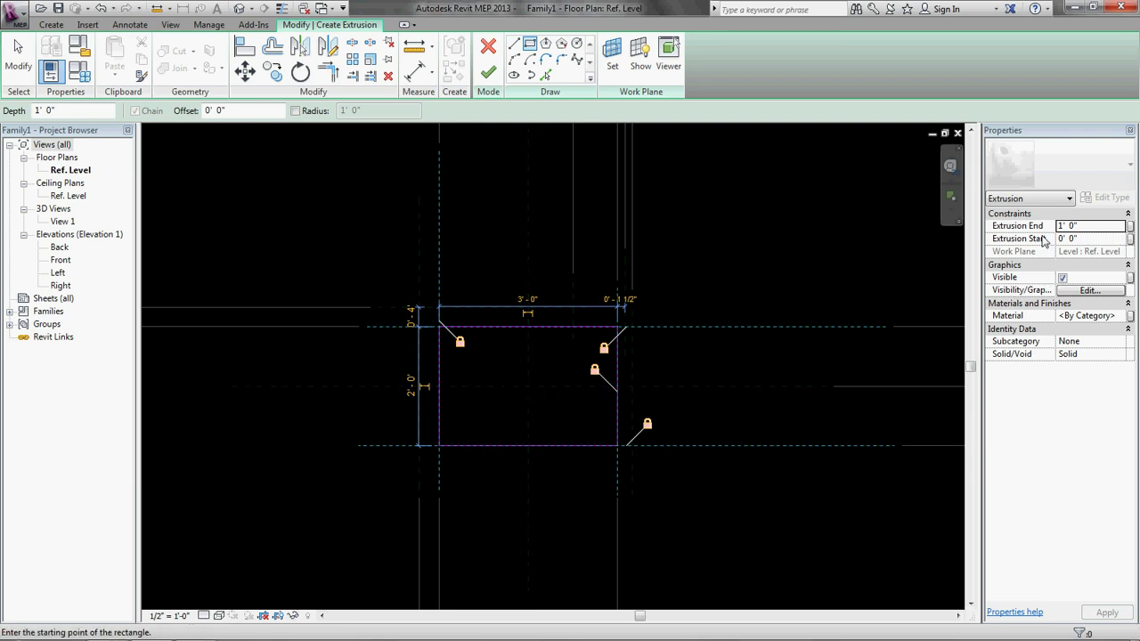
Step: Tie the extrusion end to BoxHeight and finish the box extrusion
{"action": "left_click", "coordinate": [1130, 227]}
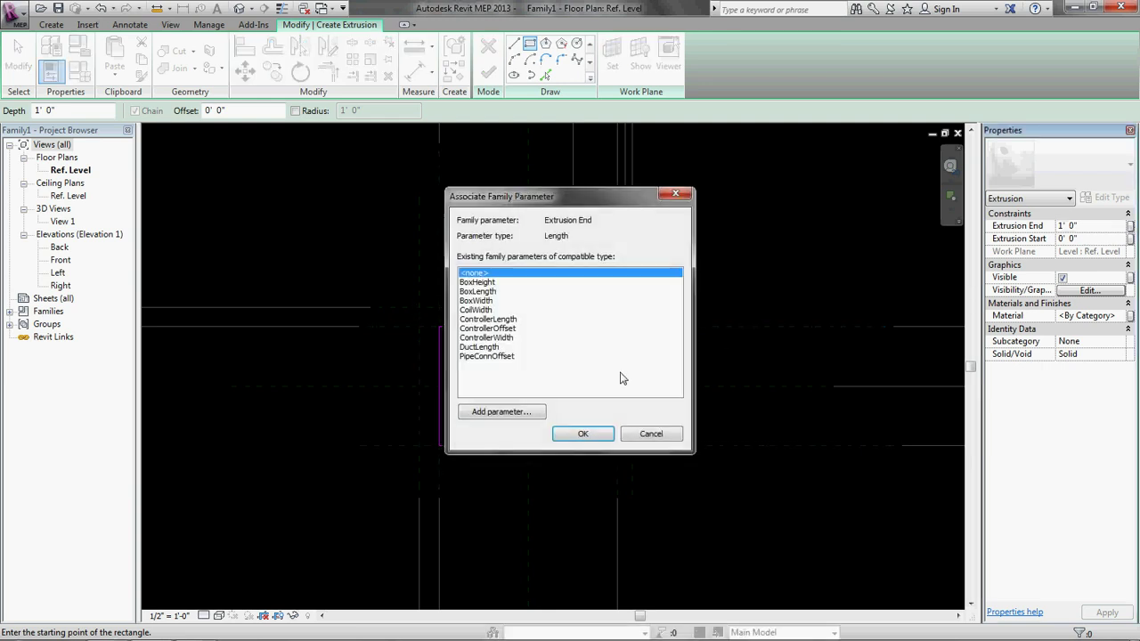
{"action": "left_click", "coordinate": [485, 282]}
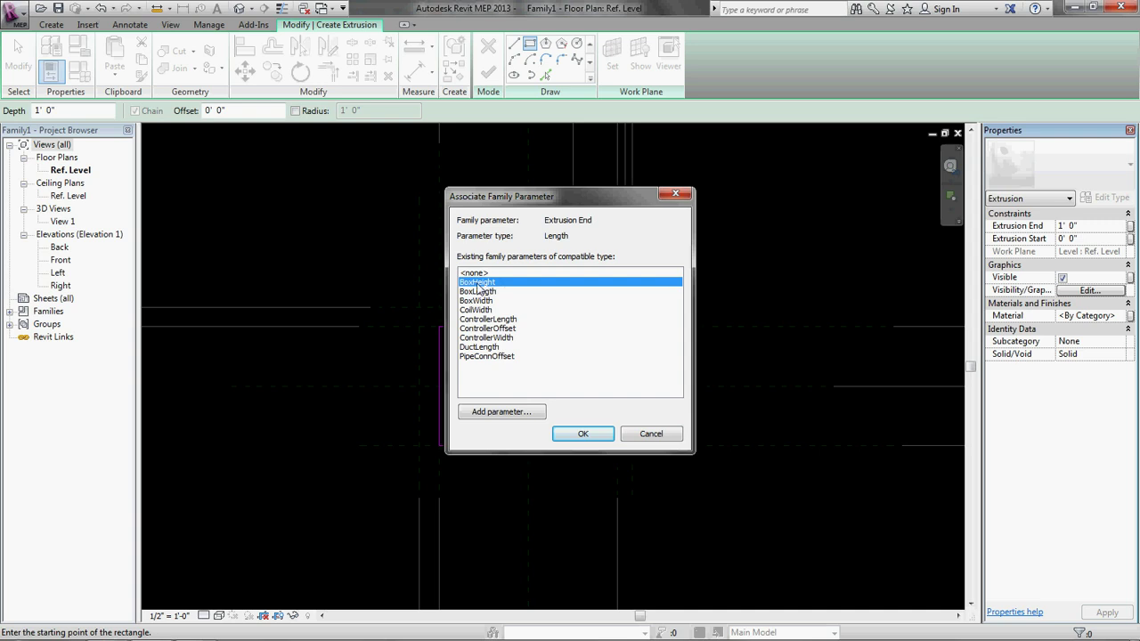
{"action": "left_click", "coordinate": [582, 434]}
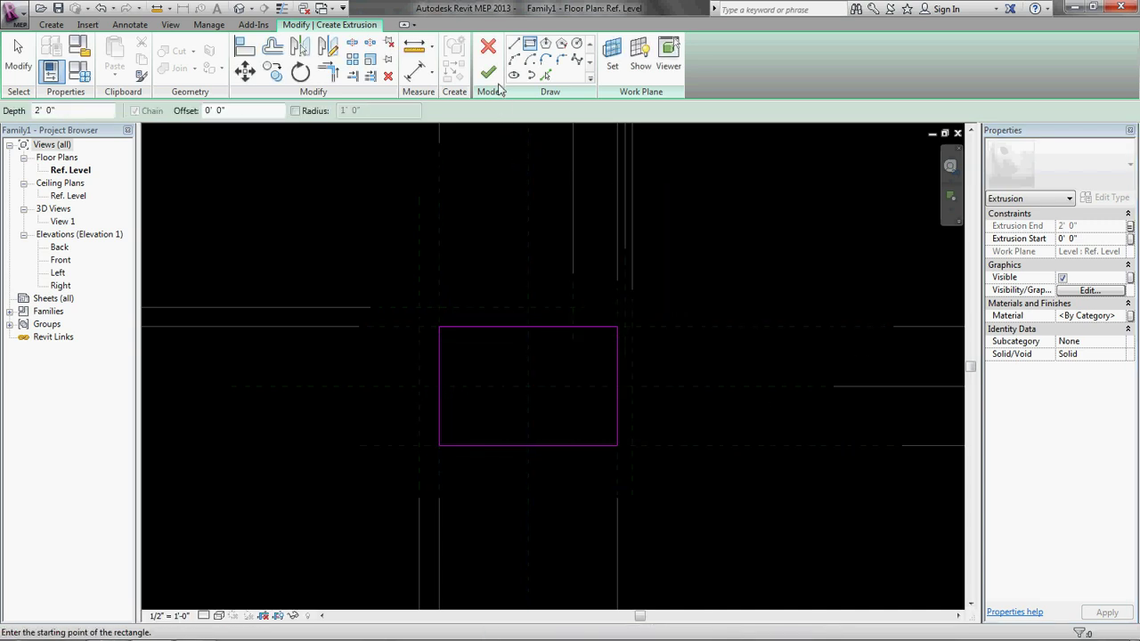
{"action": "left_click", "coordinate": [490, 71]}
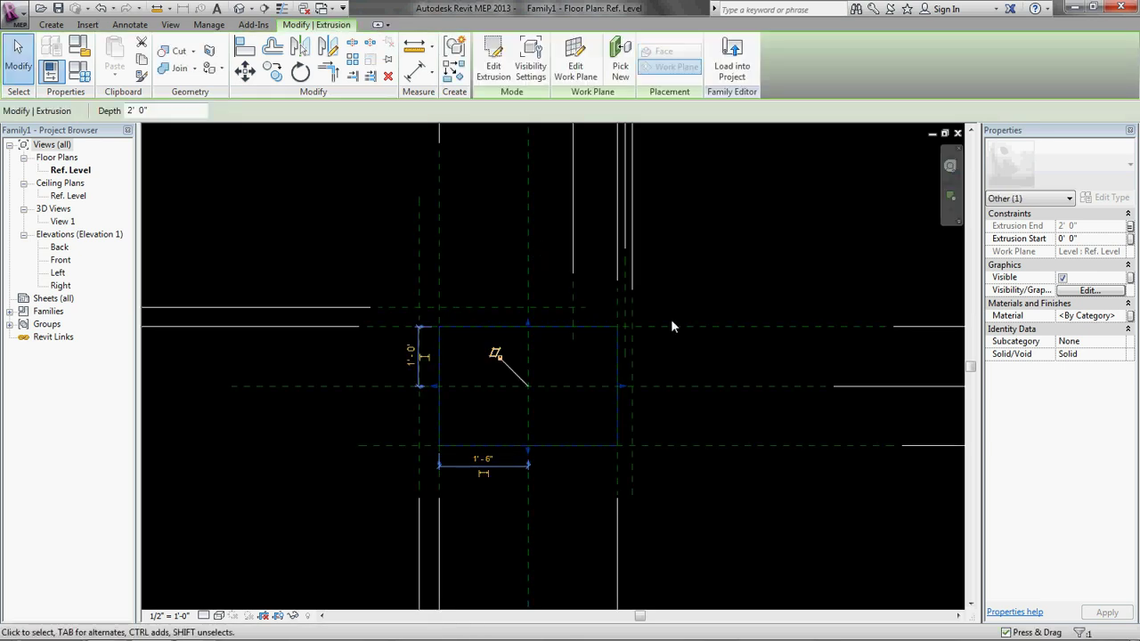
{"action": "left_click", "coordinate": [748, 258]}
Step: Tile the views, zoom and orbit the 3D view to inspect the box, then return to the floor plan
{"action": "key", "text": "w"}
{"action": "key", "text": "t"}
{"action": "left_click", "coordinate": [757, 221]}
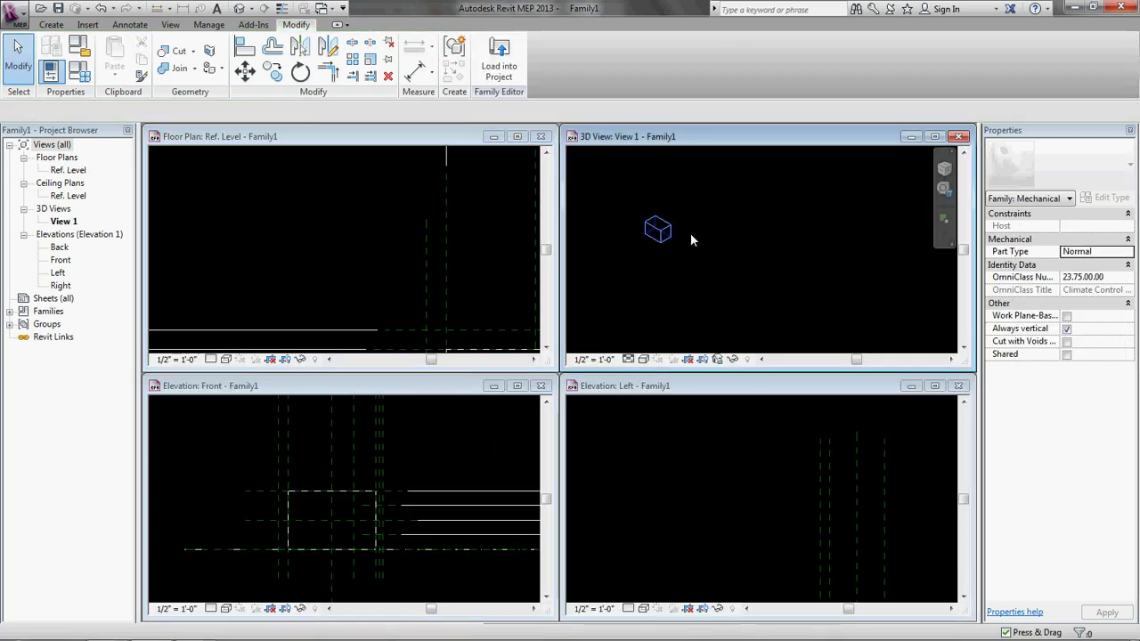
{"action": "key", "text": "z"}
{"action": "key", "text": "f"}
{"action": "middle_click_drag", "start_coordinate": [750, 274], "coordinate": [779, 260], "text": "shift"}
{"action": "scroll", "coordinate": [768, 268], "scroll_direction": "up", "scroll_amount": 2}
{"action": "scroll", "coordinate": [322, 244], "scroll_direction": "down", "scroll_amount": 2}
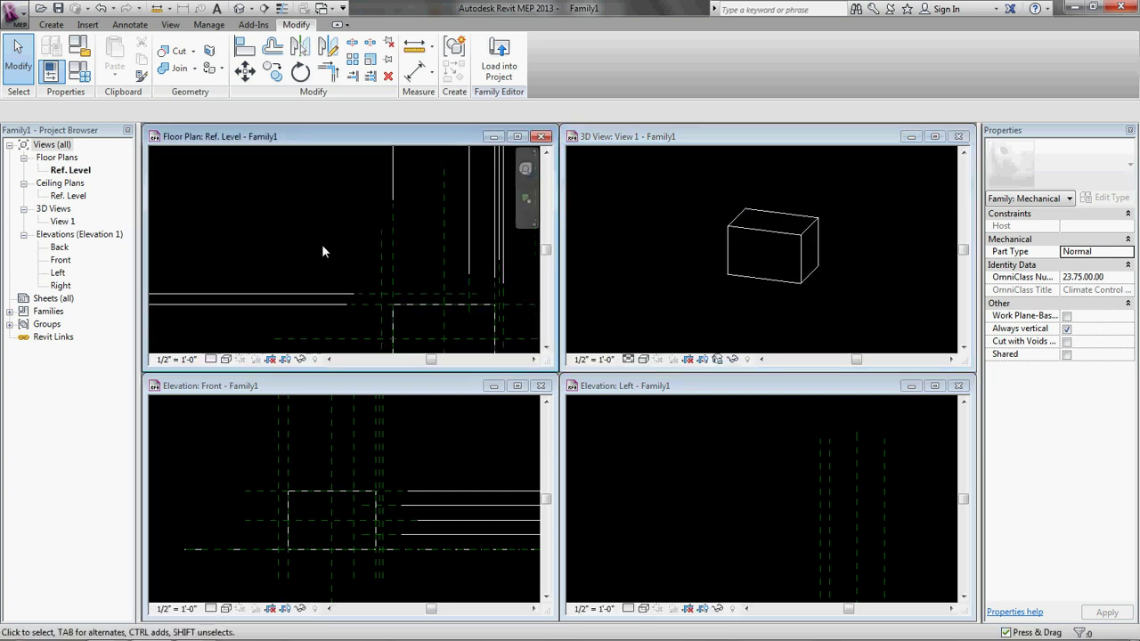
{"action": "scroll", "coordinate": [385, 275], "scroll_direction": "down", "scroll_amount": 1}
{"action": "middle_click_drag", "start_coordinate": [326, 296], "coordinate": [363, 236]}
{"action": "scroll", "coordinate": [334, 252], "scroll_direction": "down", "scroll_amount": 1}
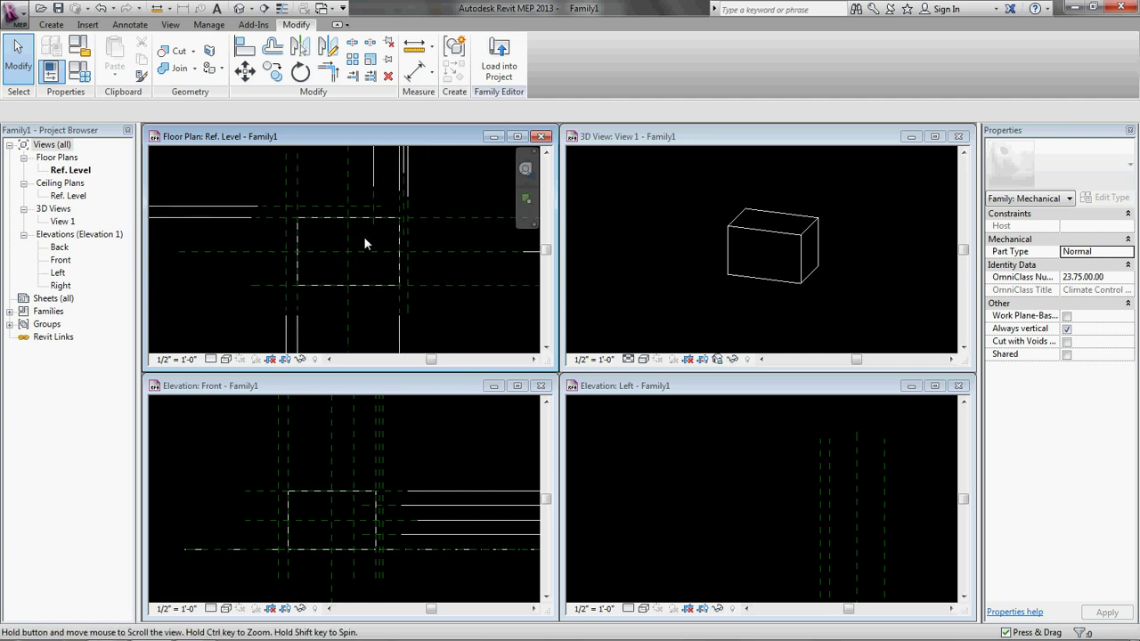
{"action": "double_click", "coordinate": [347, 137]}
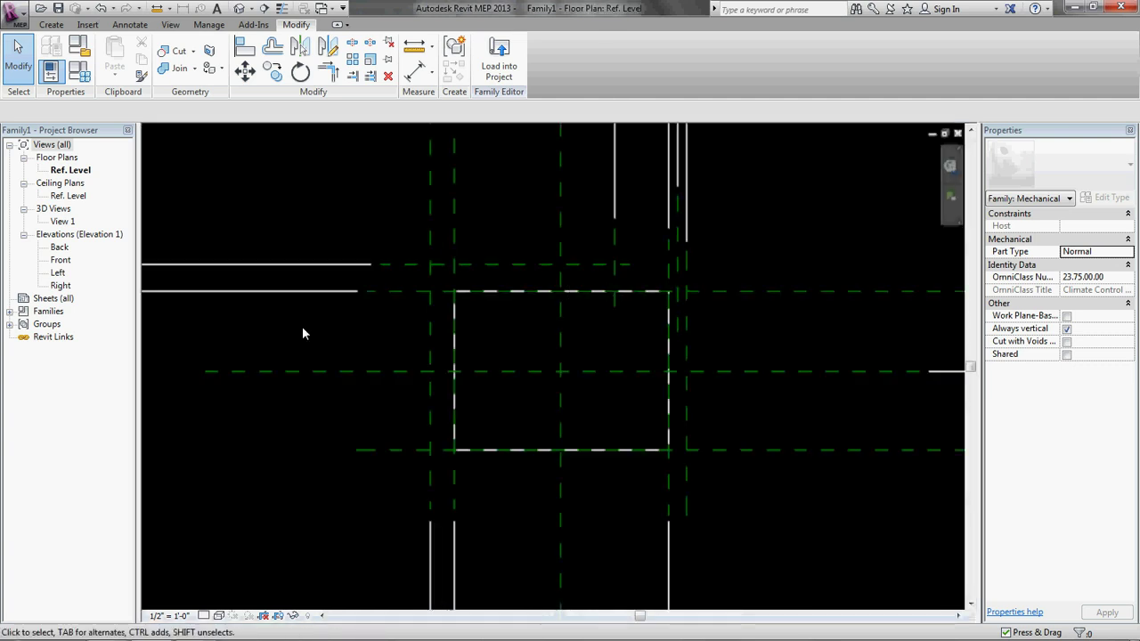
{"action": "scroll", "coordinate": [302, 333], "scroll_direction": "down", "scroll_amount": 2}
{"action": "scroll", "coordinate": [458, 306], "scroll_direction": "up", "scroll_amount": 2}
{"action": "middle_click_drag", "start_coordinate": [425, 221], "coordinate": [596, 354]}
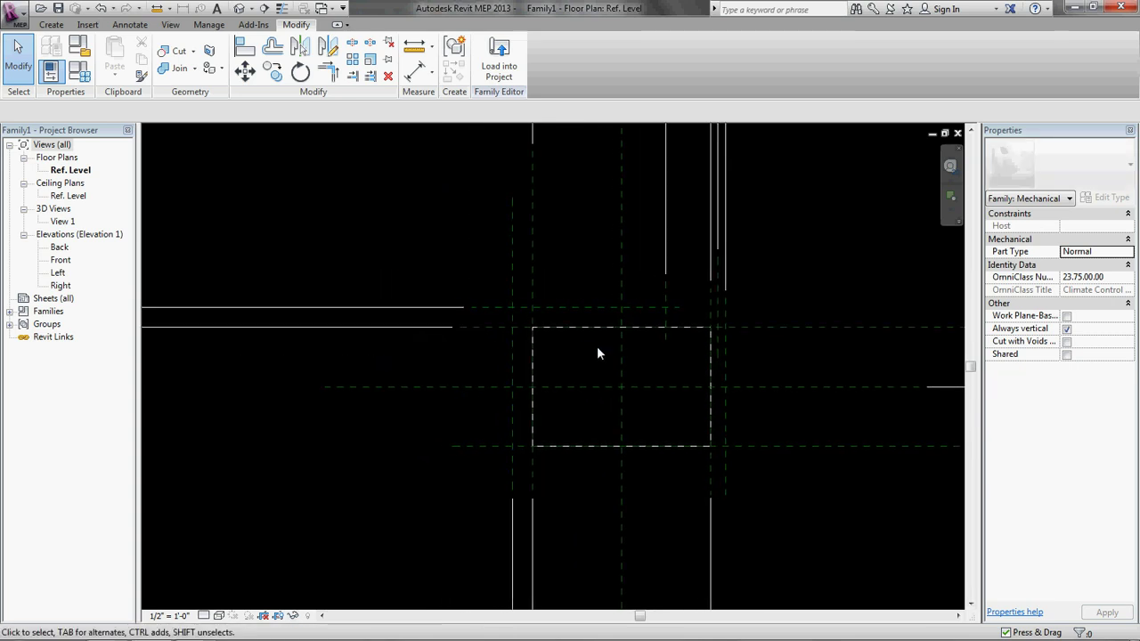
{"action": "scroll", "coordinate": [567, 334], "scroll_direction": "up", "scroll_amount": 1}
{"action": "scroll", "coordinate": [469, 314], "scroll_direction": "up", "scroll_amount": 1}
{"action": "middle_click_drag", "start_coordinate": [469, 313], "coordinate": [539, 327]}
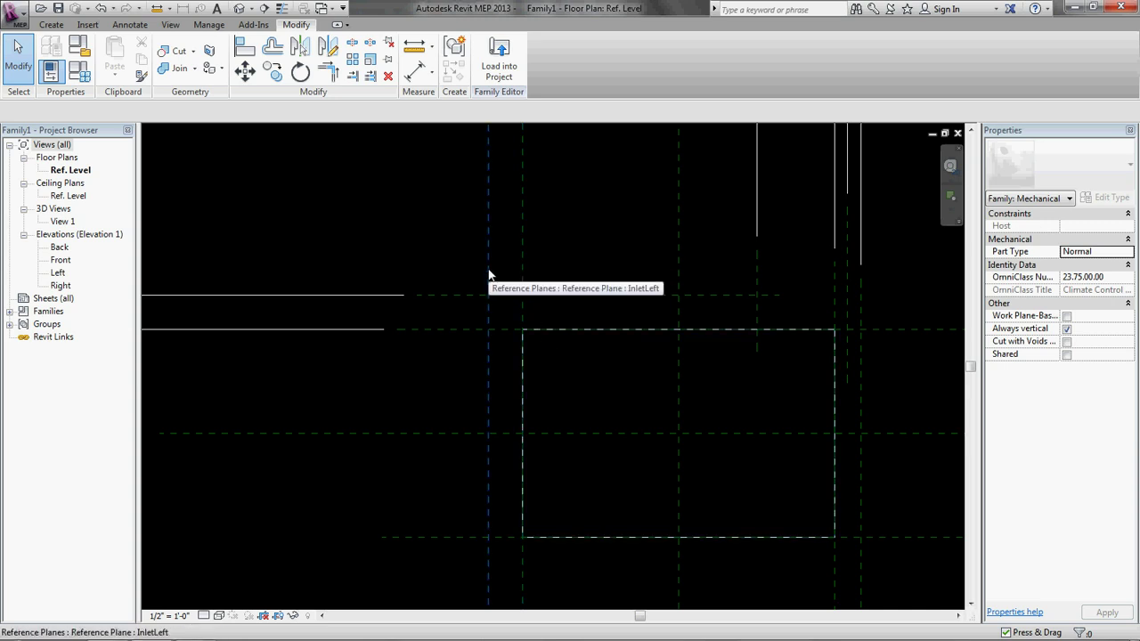
{"action": "scroll", "coordinate": [530, 245], "scroll_direction": "down", "scroll_amount": 3}
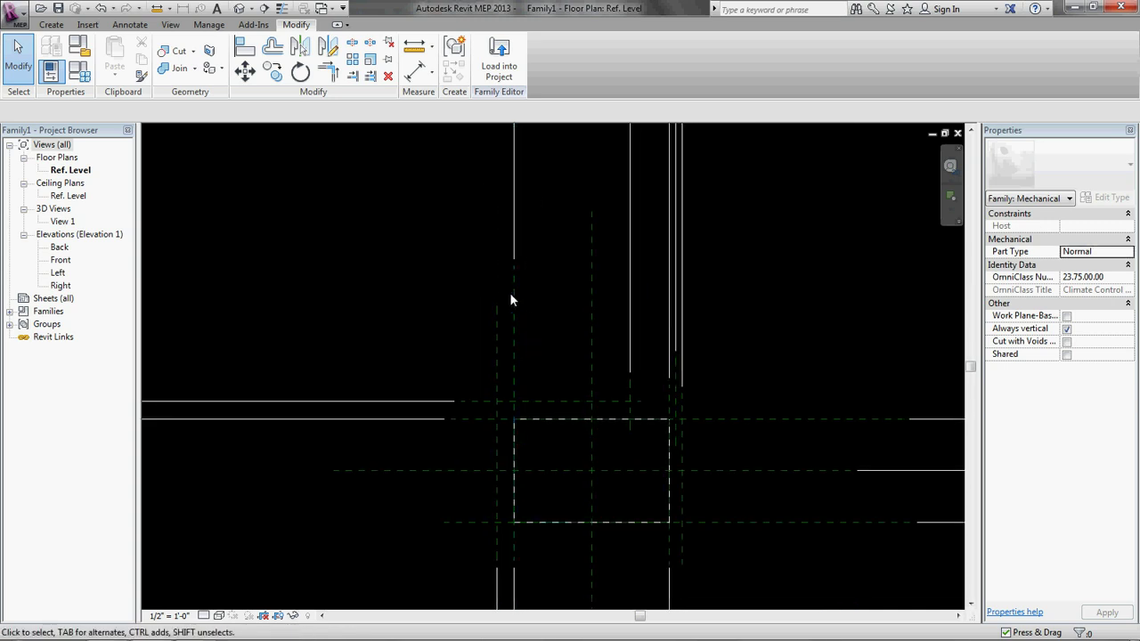
{"action": "left_click", "coordinate": [518, 307]}
{"action": "middle_click_drag", "start_coordinate": [516, 361], "coordinate": [546, 260]}
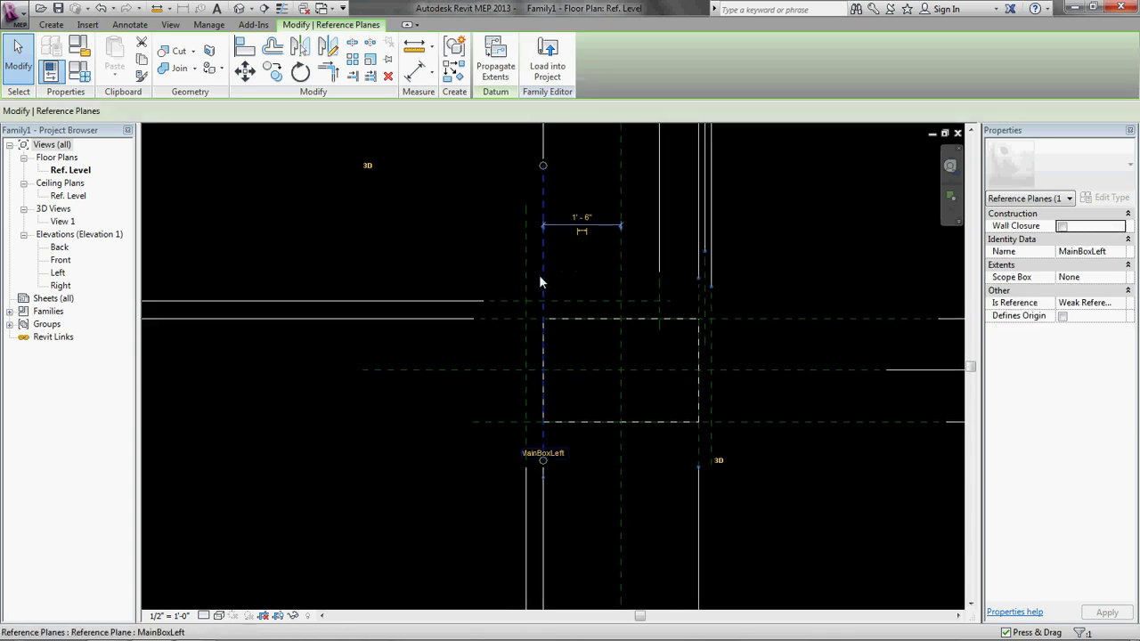
{"action": "scroll", "coordinate": [547, 293], "scroll_direction": "up", "scroll_amount": 3}
{"action": "left_click", "coordinate": [558, 272]}
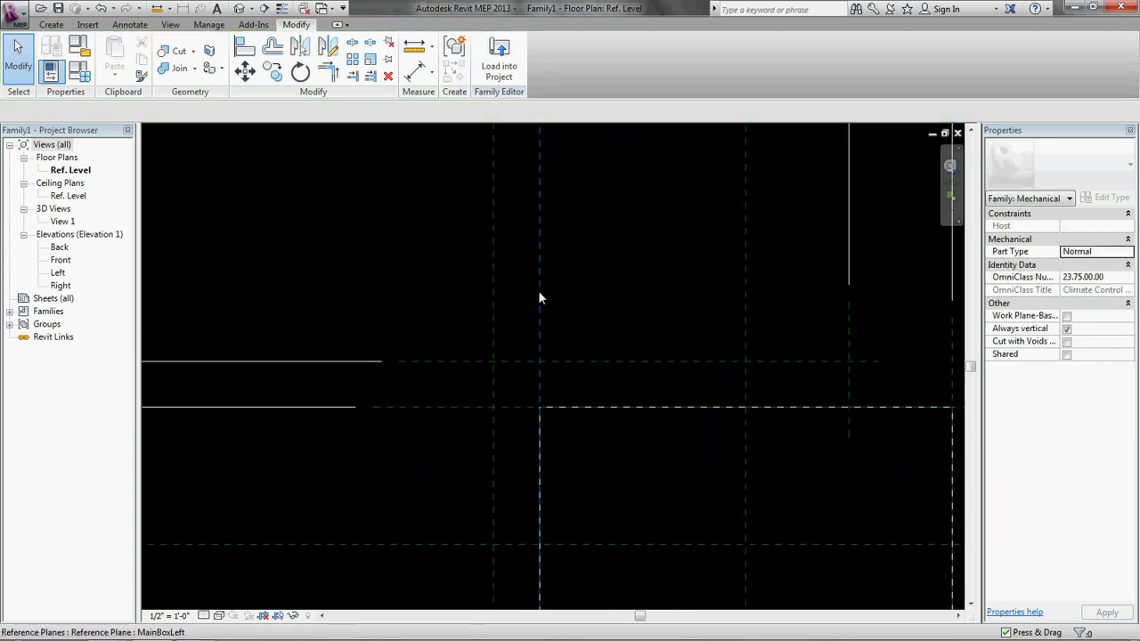
{"action": "scroll", "coordinate": [542, 318], "scroll_direction": "down", "scroll_amount": 2}
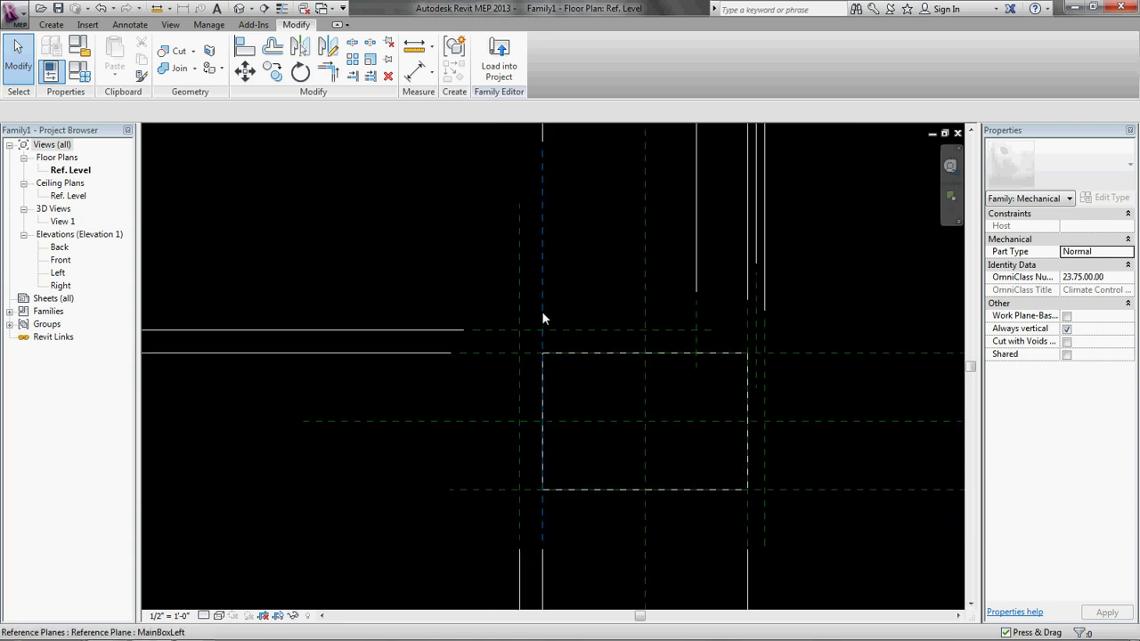
{"action": "scroll", "coordinate": [542, 281], "scroll_direction": "up", "scroll_amount": 2}
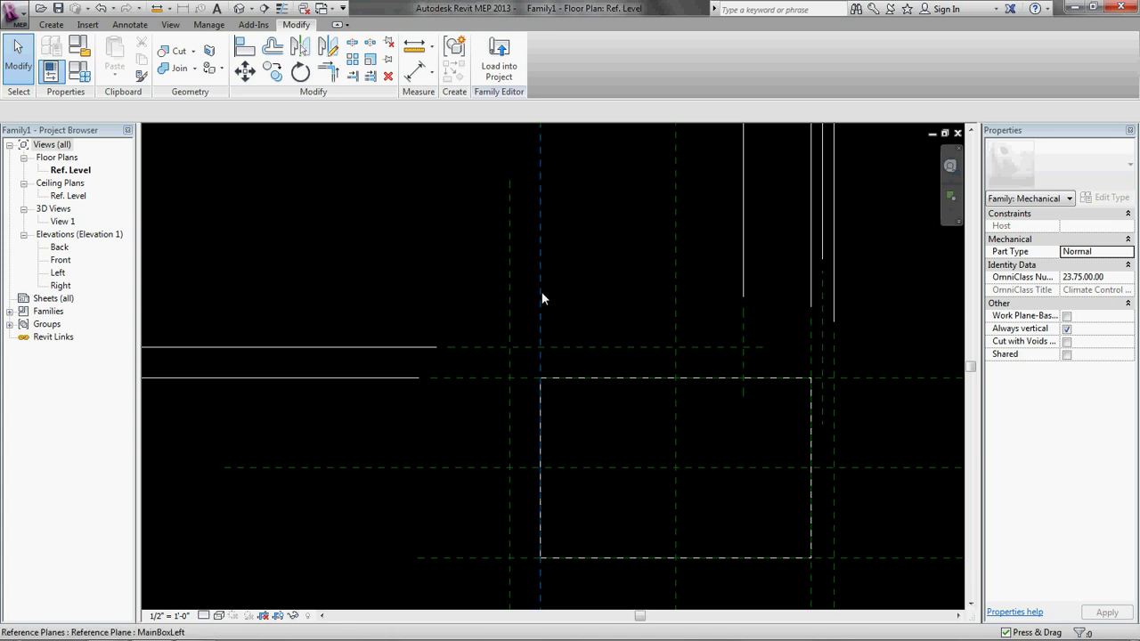
Step: Switch the family to Type B in Family Types
{"action": "left_click", "coordinate": [80, 75]}
{"action": "left_click", "coordinate": [734, 157]}
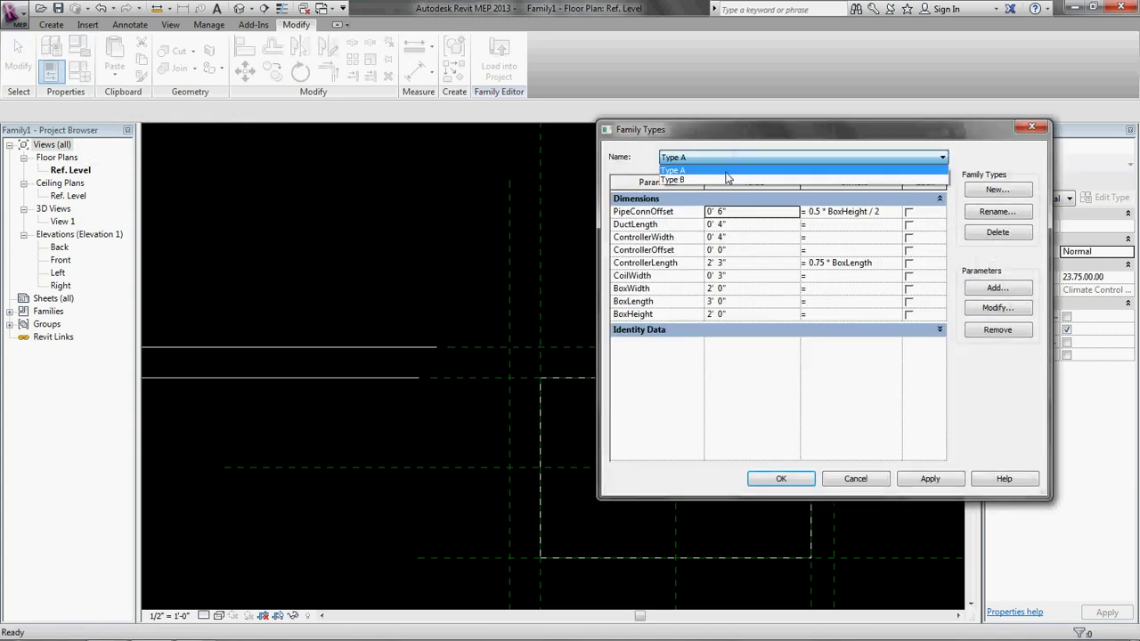
{"action": "left_click", "coordinate": [734, 182]}
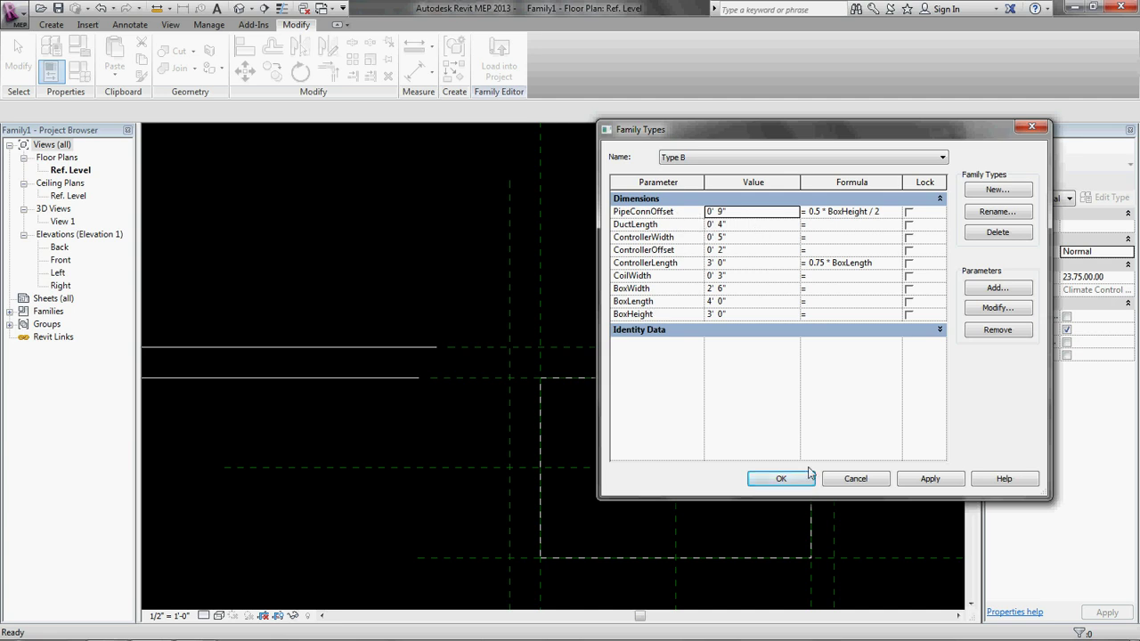
{"action": "left_click", "coordinate": [781, 478]}
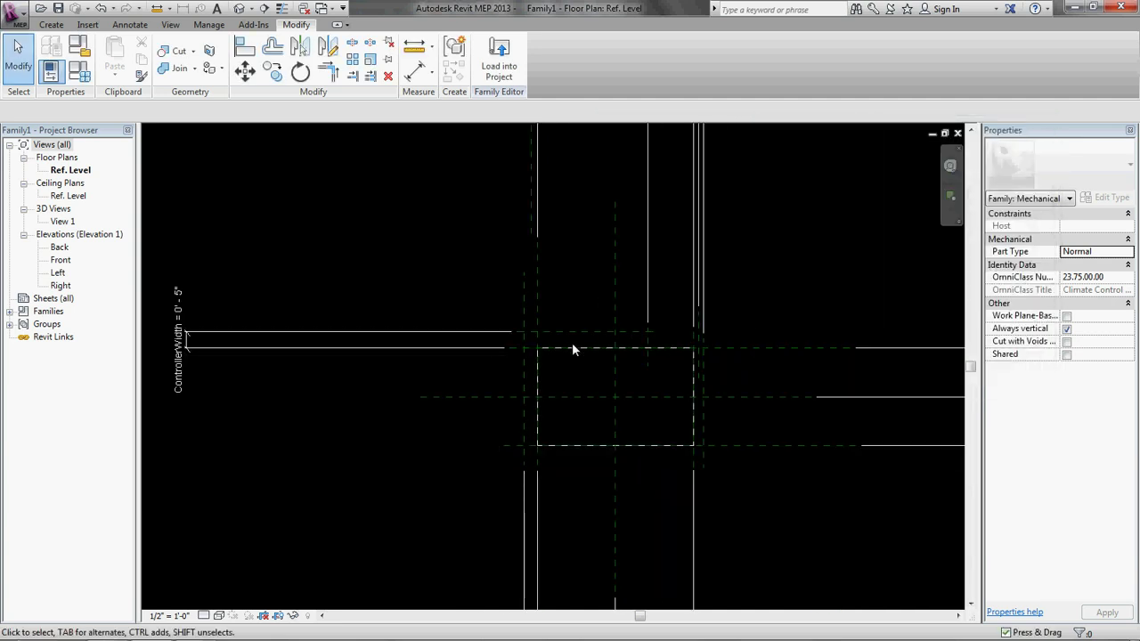
Step: Shorten the ControllerLeft reference plane by dragging its end grips
{"action": "scroll", "coordinate": [572, 349], "scroll_direction": "down", "scroll_amount": 1}
{"action": "scroll", "coordinate": [541, 204], "scroll_direction": "up", "scroll_amount": 2}
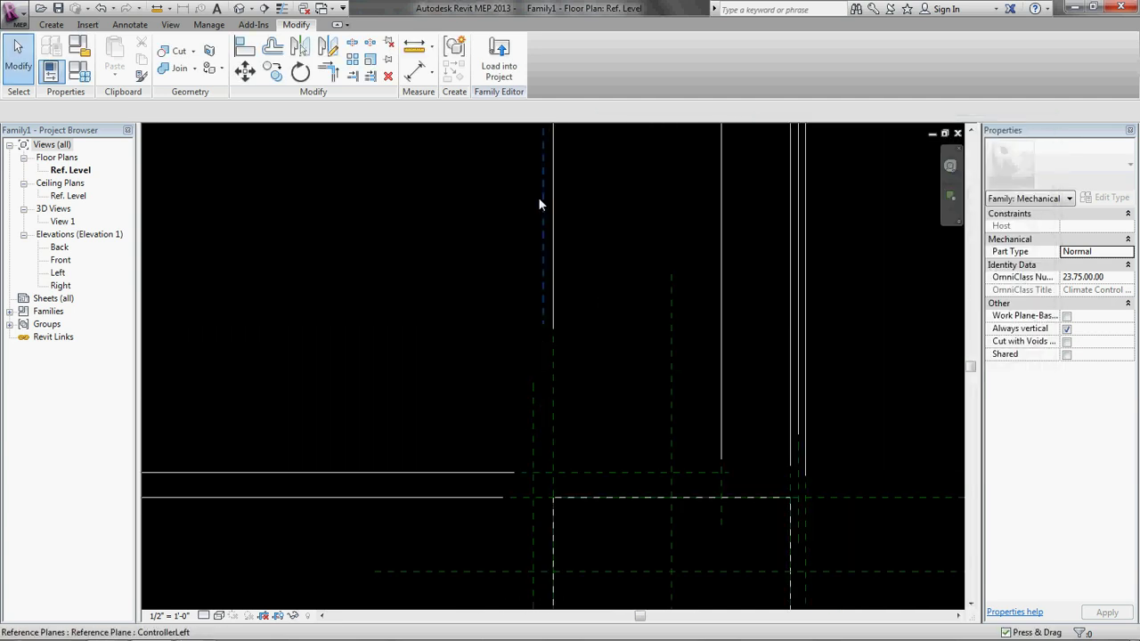
{"action": "left_click", "coordinate": [544, 223]}
{"action": "left_click_drag", "start_coordinate": [542, 324], "coordinate": [542, 448]}
{"action": "left_click", "coordinate": [570, 190]}
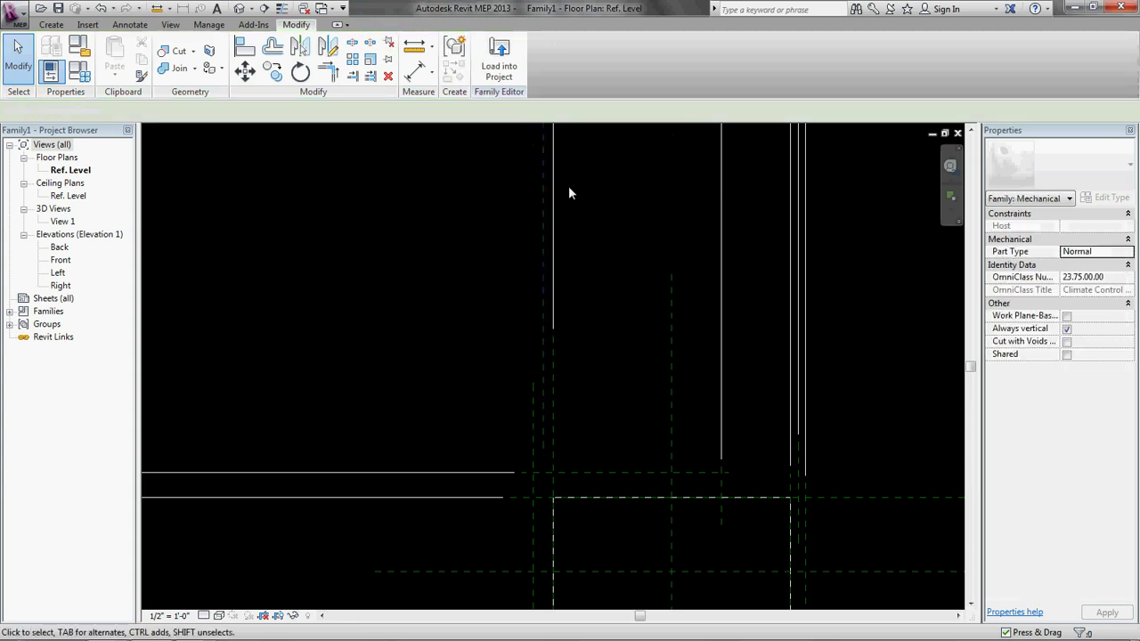
{"action": "left_click", "coordinate": [535, 307]}
{"action": "scroll", "coordinate": [536, 292], "scroll_direction": "down", "scroll_amount": 2}
{"action": "left_click_drag", "start_coordinate": [538, 206], "coordinate": [539, 356]}
{"action": "left_click", "coordinate": [605, 374]}
{"action": "scroll", "coordinate": [538, 420], "scroll_direction": "up", "scroll_amount": 4}
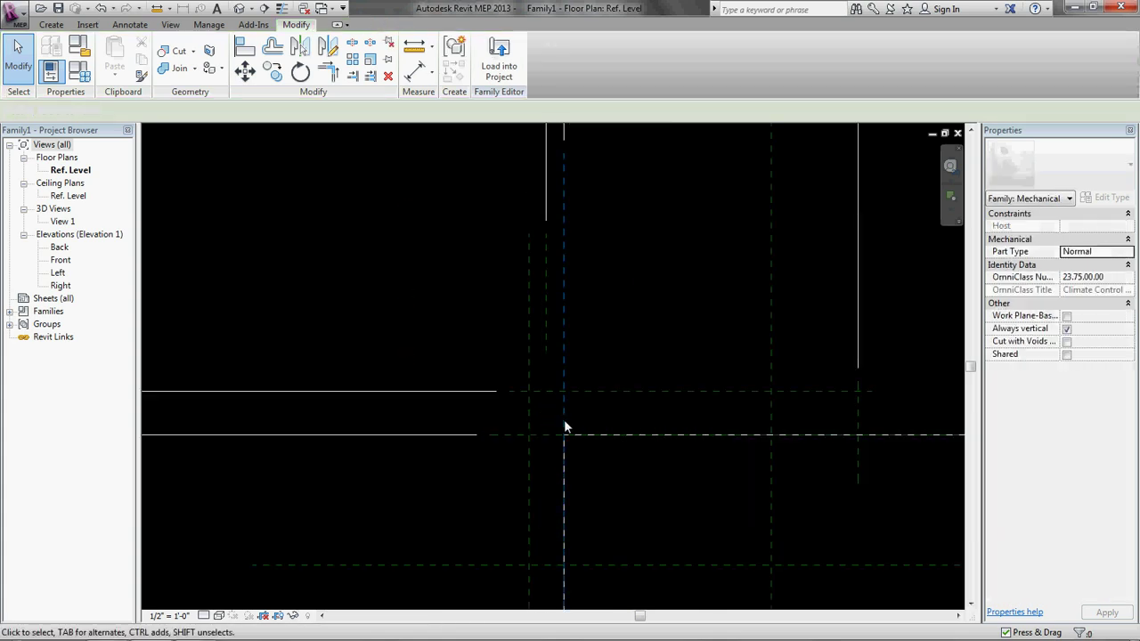
{"action": "left_click", "coordinate": [549, 352]}
{"action": "left_click", "coordinate": [644, 322]}
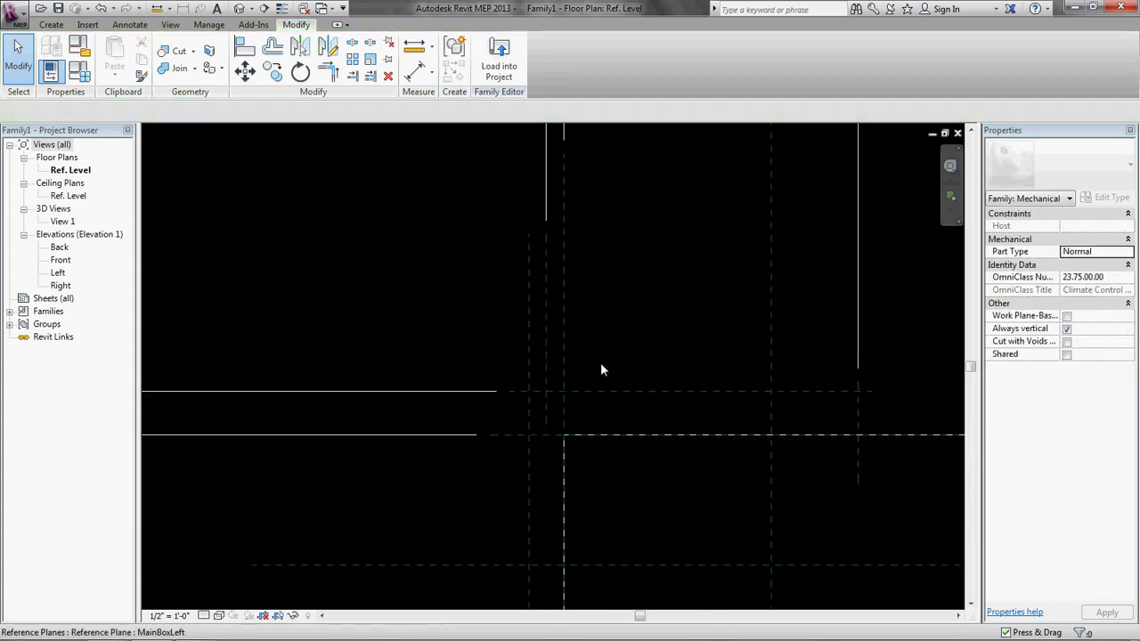
{"action": "middle_click_drag", "start_coordinate": [595, 394], "coordinate": [534, 365]}
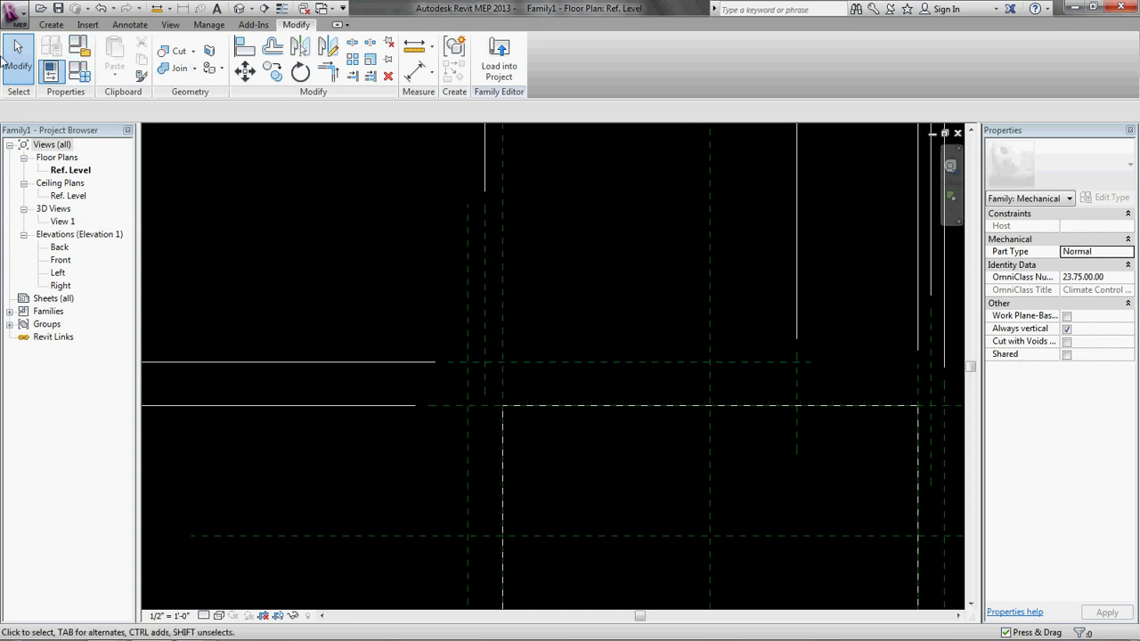
Step: Start an extrusion and sketch the controller rectangle, locking all four edges to the reference planes
{"action": "left_click", "coordinate": [51, 24]}
{"action": "left_click", "coordinate": [116, 58]}
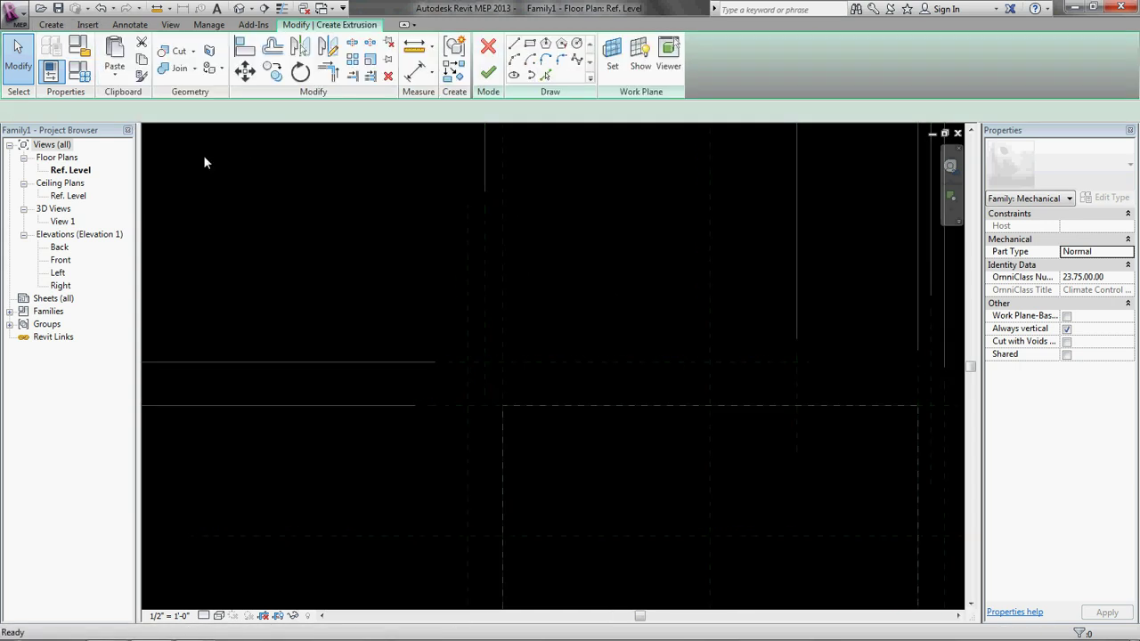
{"action": "left_click", "coordinate": [530, 45]}
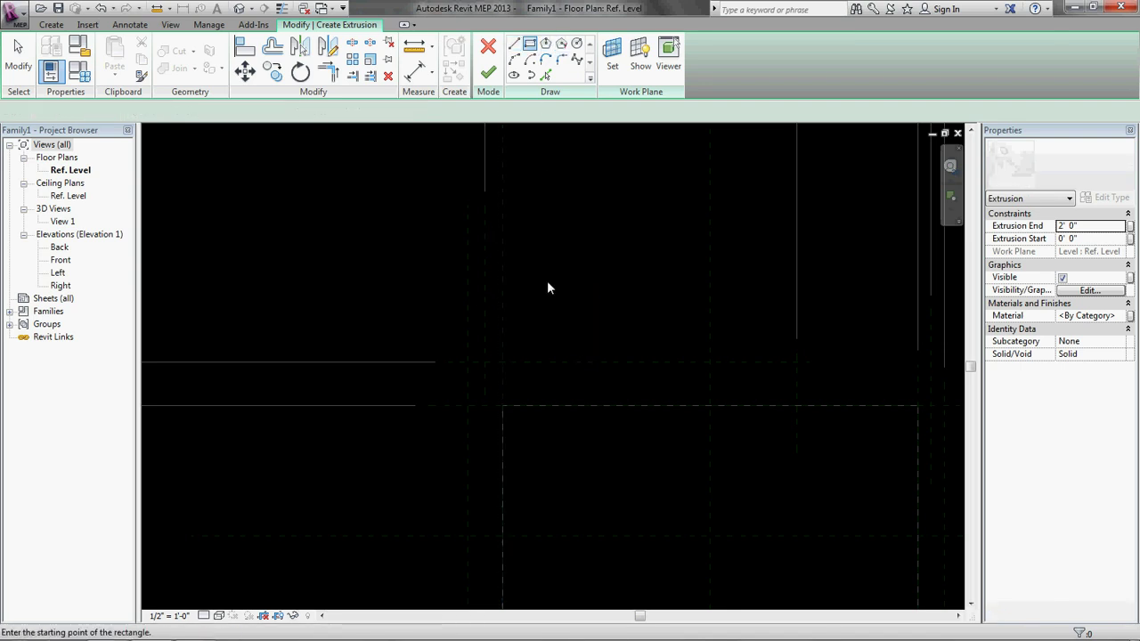
{"action": "left_click", "coordinate": [487, 366]}
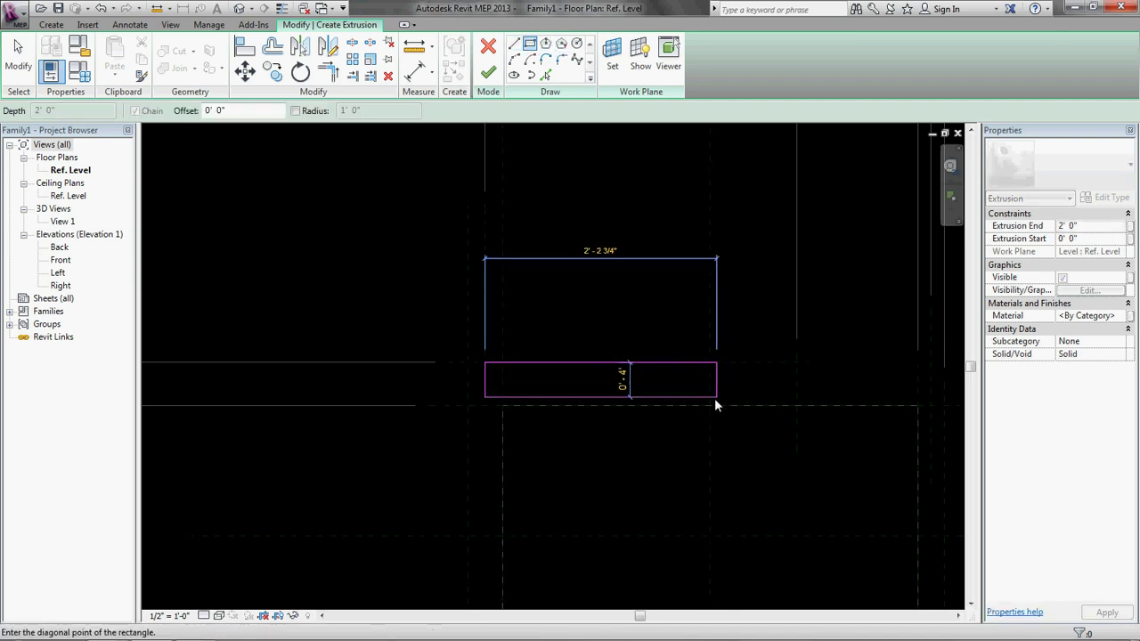
{"action": "left_click", "coordinate": [710, 404]}
{"action": "left_click", "coordinate": [722, 385]}
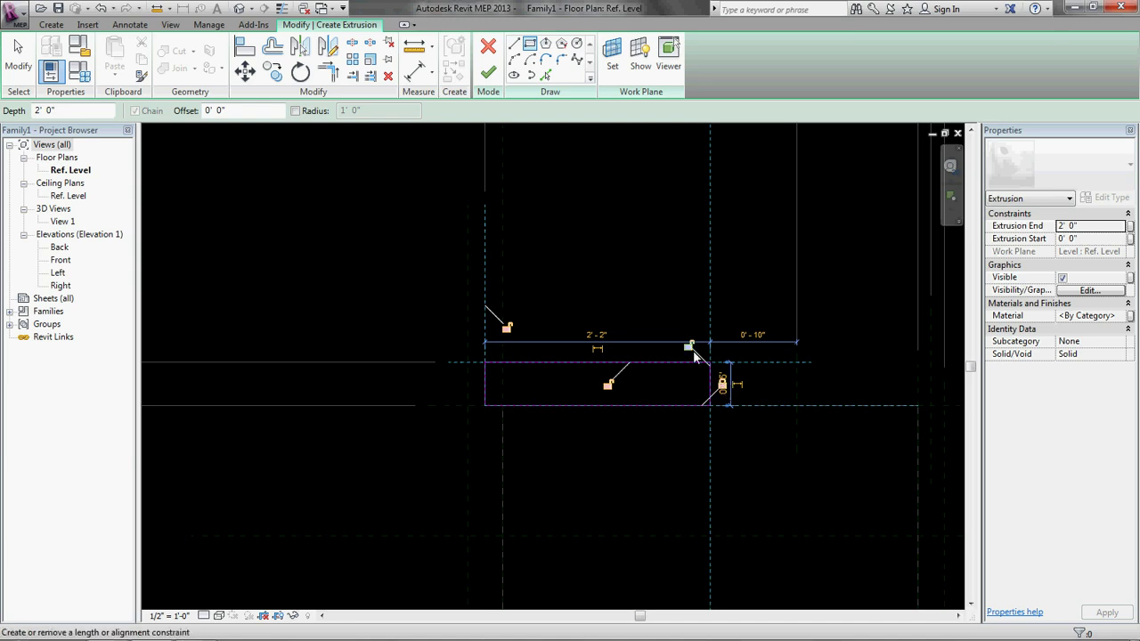
{"action": "left_click", "coordinate": [688, 346]}
{"action": "left_click", "coordinate": [506, 326]}
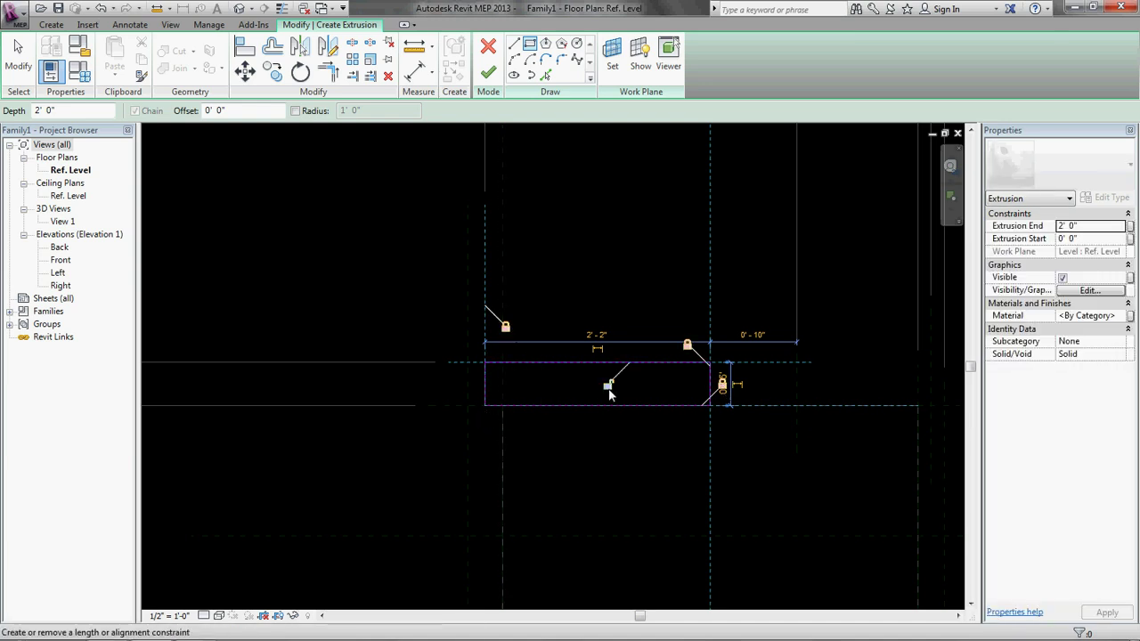
{"action": "left_click", "coordinate": [608, 385]}
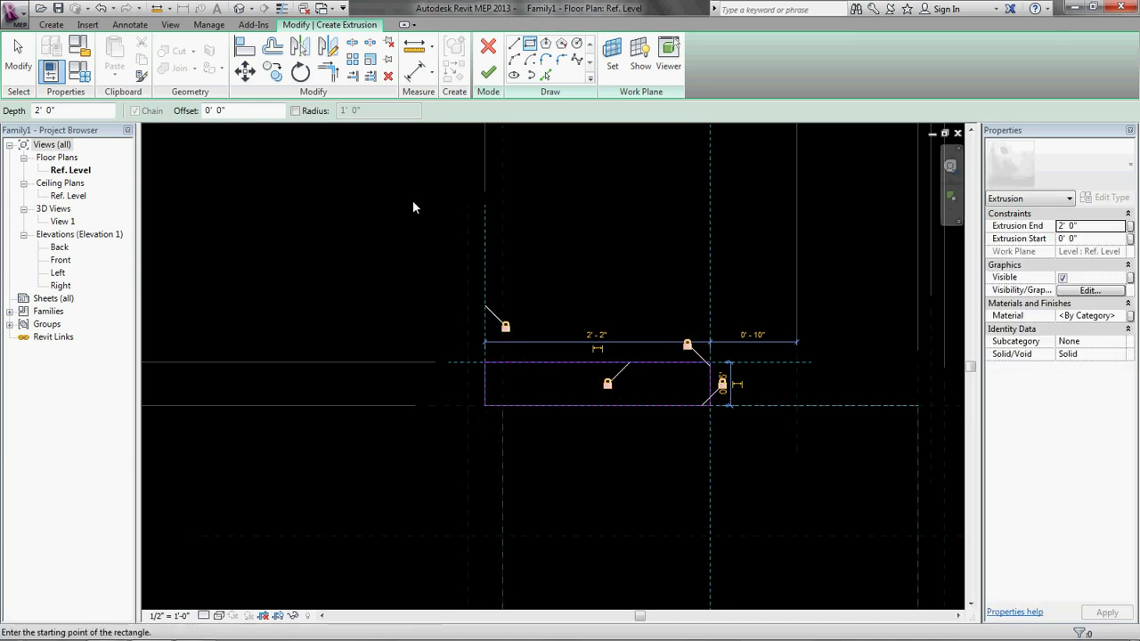
Step: Tie the controller extrusion's end to BoxHeight and finish the extrusion
{"action": "left_click", "coordinate": [1130, 227]}
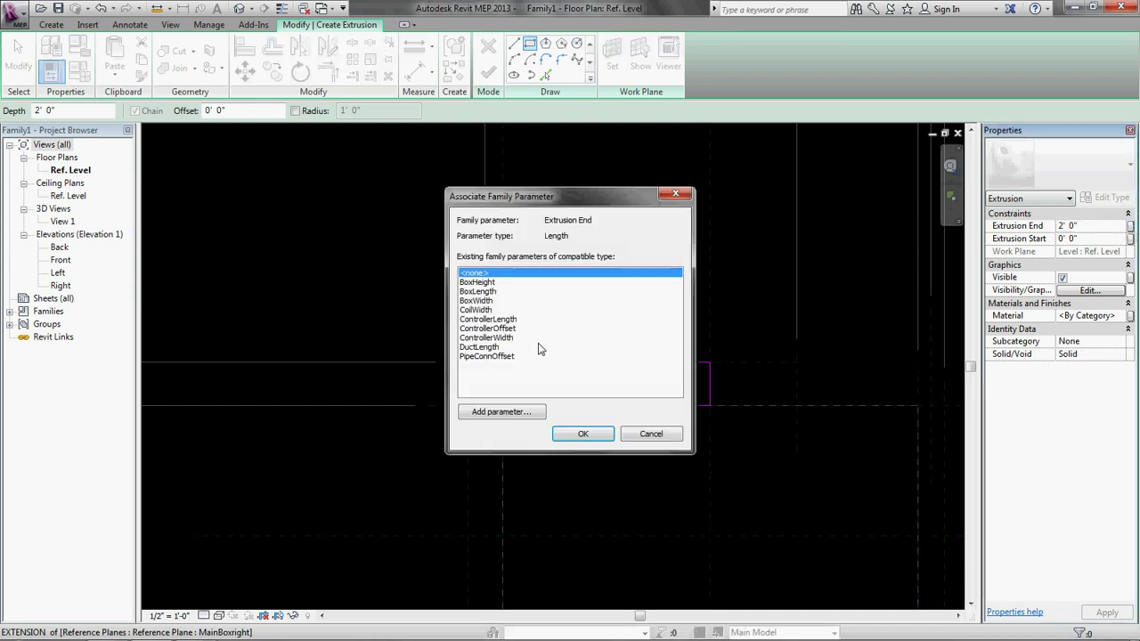
{"action": "left_click", "coordinate": [498, 282]}
{"action": "left_click", "coordinate": [582, 433]}
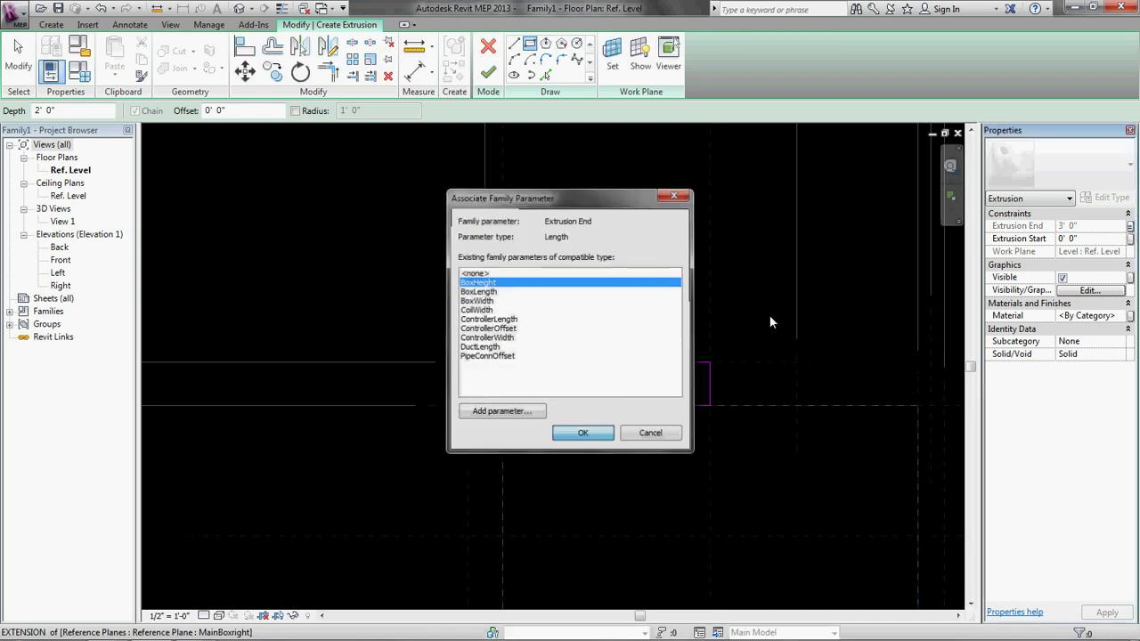
{"action": "left_click", "coordinate": [490, 72]}
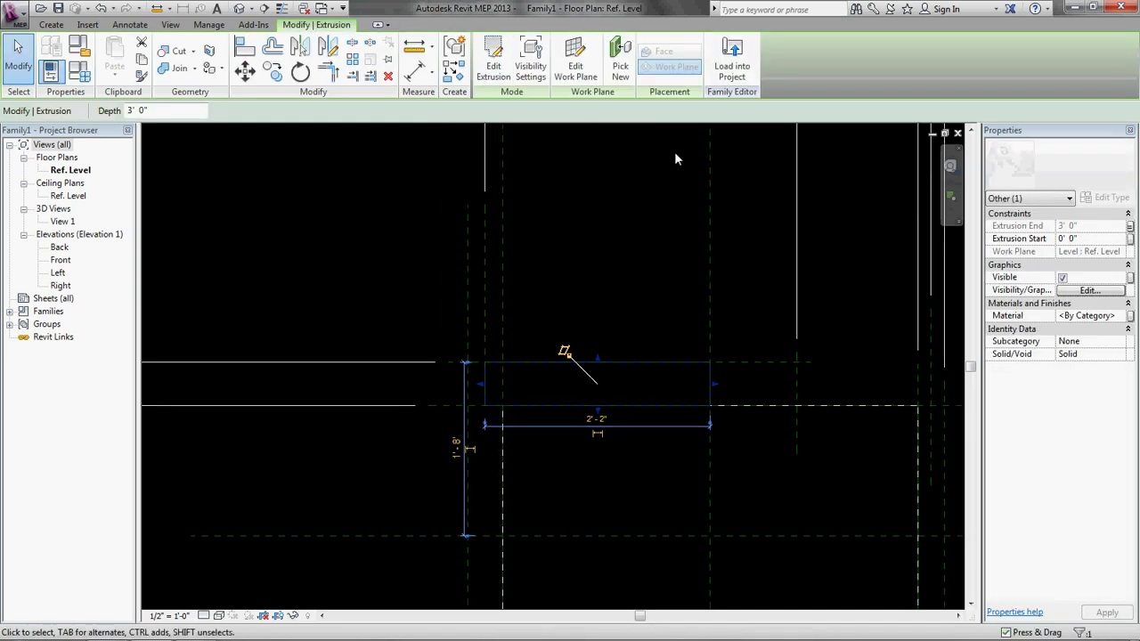
{"action": "left_click", "coordinate": [583, 258]}
Step: Tile the views, maximize the 3D view and orbit it to inspect the controller extrusion
{"action": "key", "text": "w"}
{"action": "key", "text": "t"}
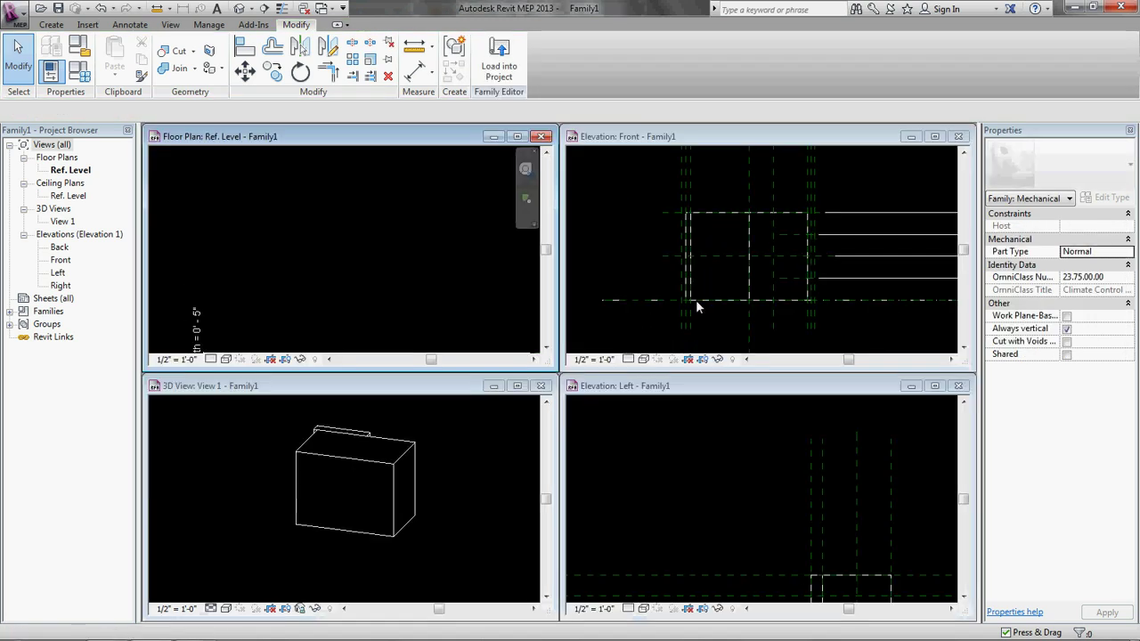
{"action": "left_click", "coordinate": [447, 381]}
{"action": "double_click", "coordinate": [447, 381]}
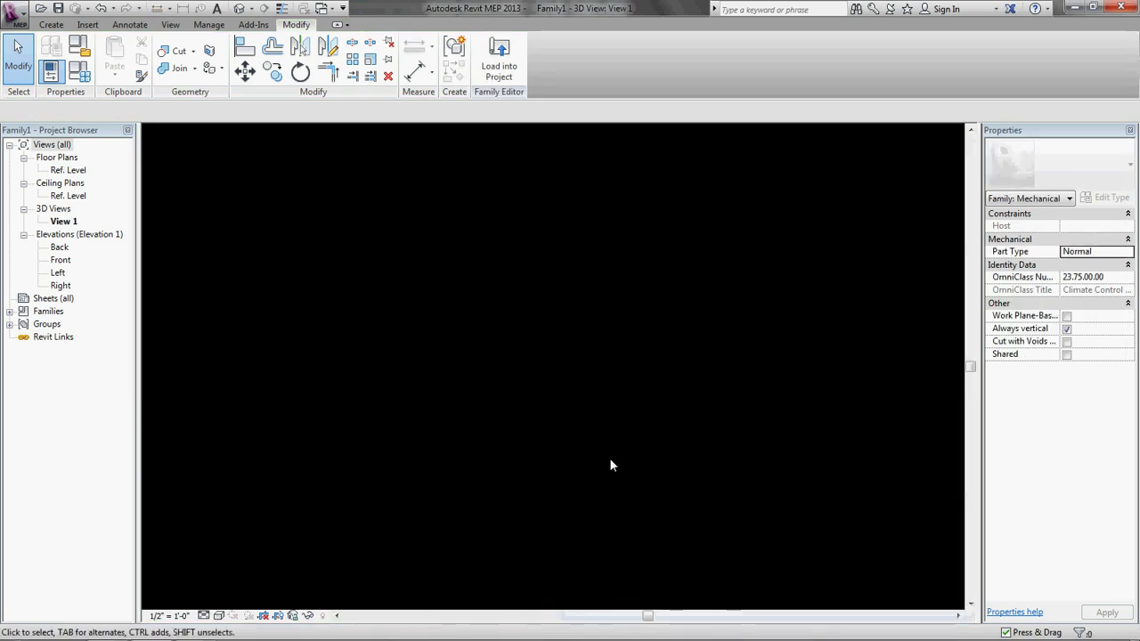
{"action": "mouse_move", "coordinate": [457, 281]}
{"action": "middle_mouse_down", "text": "shift"}
{"action": "mouse_move", "coordinate": [524, 294]}
{"action": "mouse_move", "coordinate": [618, 236]}
{"action": "mouse_move", "coordinate": [483, 353]}
{"action": "mouse_move", "coordinate": [300, 458]}
{"action": "mouse_move", "coordinate": [378, 318]}
{"action": "mouse_move", "coordinate": [459, 430]}
{"action": "mouse_move", "coordinate": [695, 273]}
{"action": "mouse_move", "coordinate": [505, 419]}
{"action": "mouse_move", "coordinate": [525, 493]}
{"action": "mouse_move", "coordinate": [665, 400]}
{"action": "middle_mouse_up", "text": "shift"}
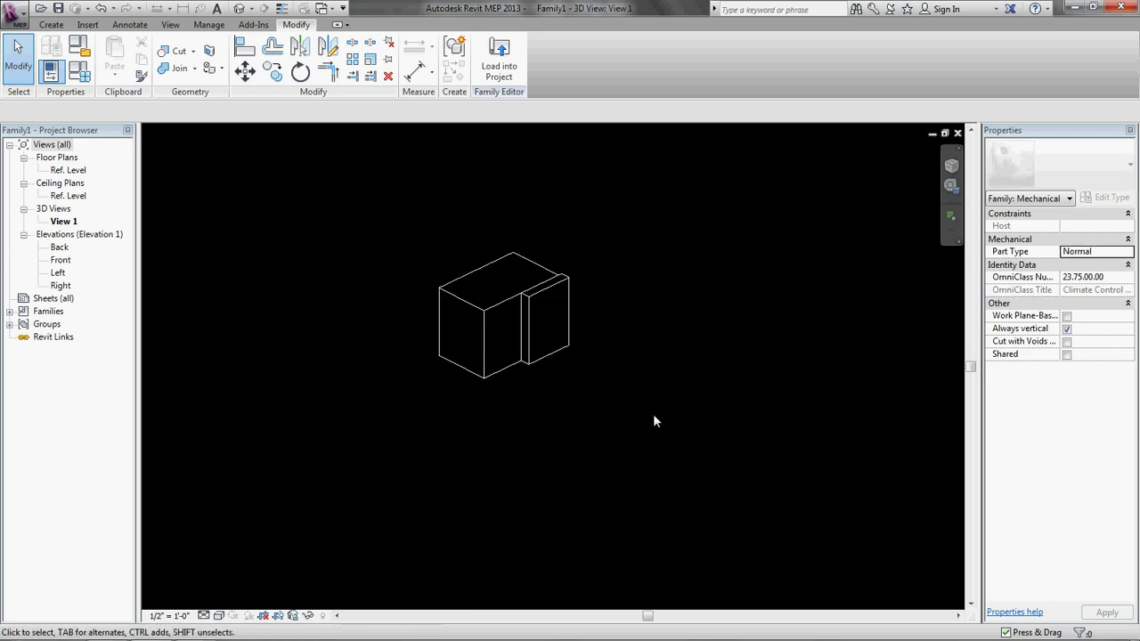
{"action": "middle_click_drag", "start_coordinate": [530, 296], "coordinate": [535, 269], "text": "shift"}
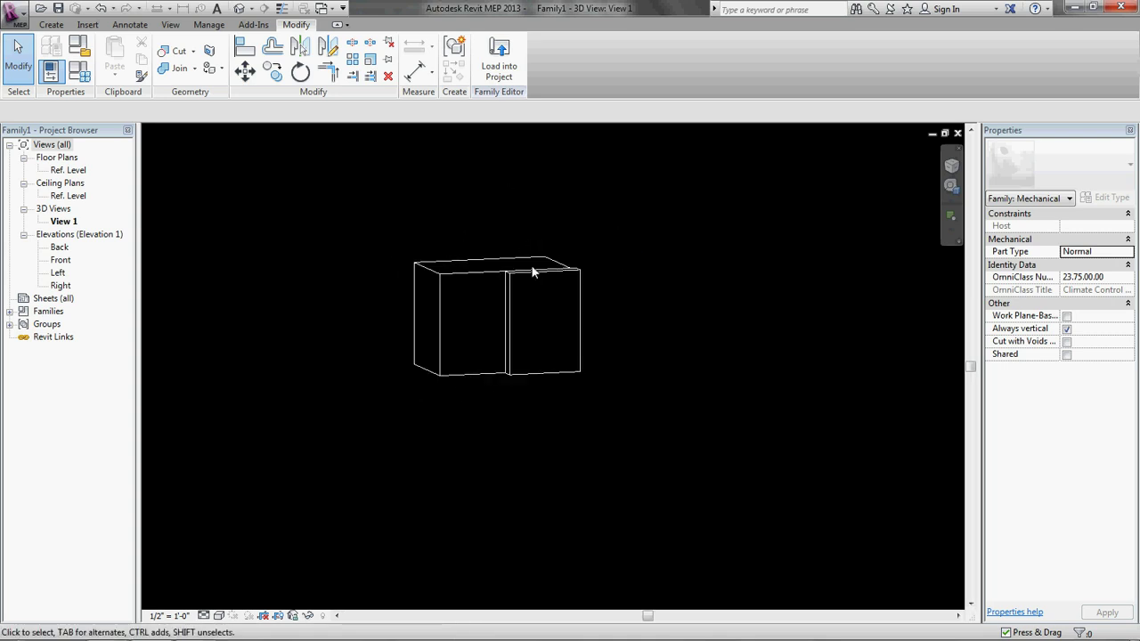
{"action": "middle_click_drag", "start_coordinate": [397, 293], "coordinate": [72, 400], "text": "shift"}
{"action": "middle_click_drag", "start_coordinate": [357, 379], "coordinate": [547, 436], "text": "shift"}
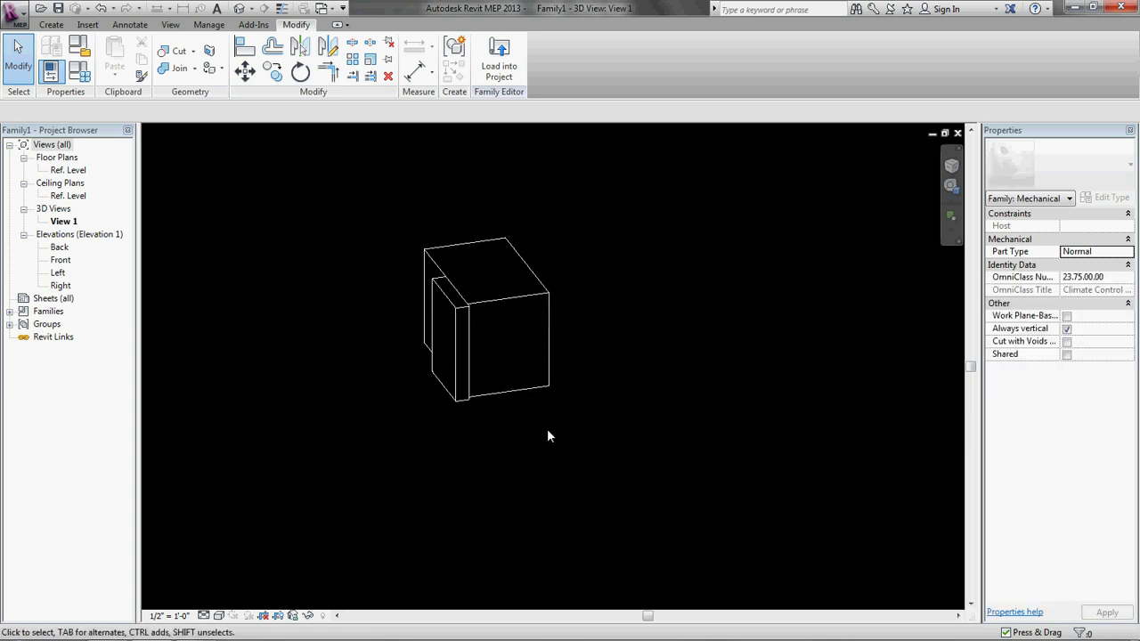
Step: Retile the views, zoom the plan and 3D view to fit, orbit again and activate the floor plan
{"action": "key", "text": "w"}
{"action": "key", "text": "t"}
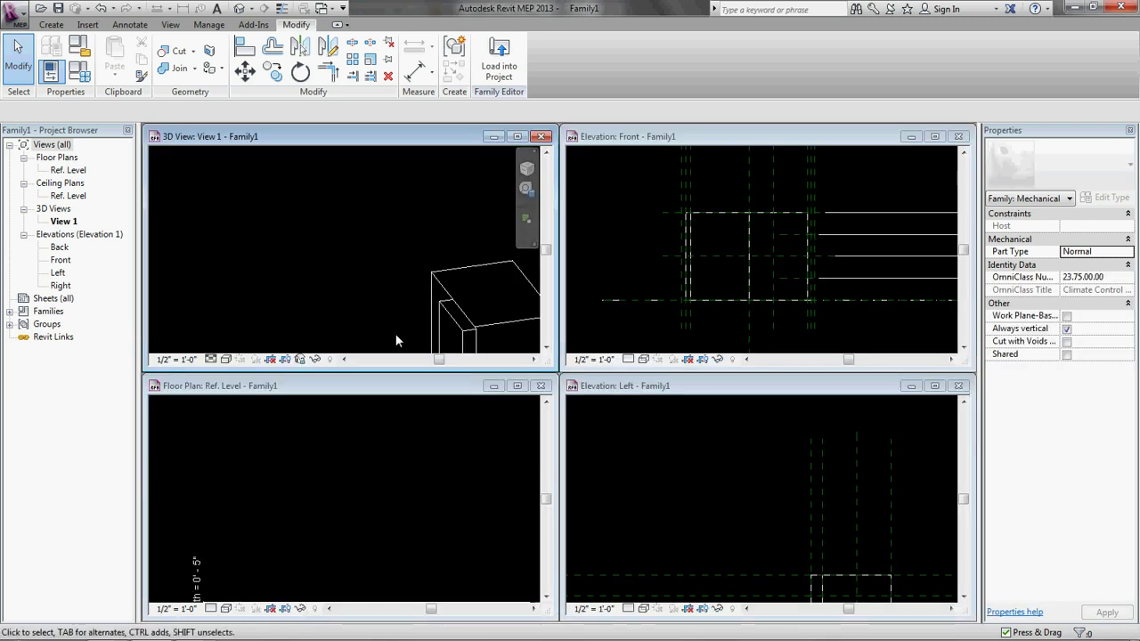
{"action": "left_click", "coordinate": [331, 387]}
{"action": "key", "text": "z"}
{"action": "key", "text": "f"}
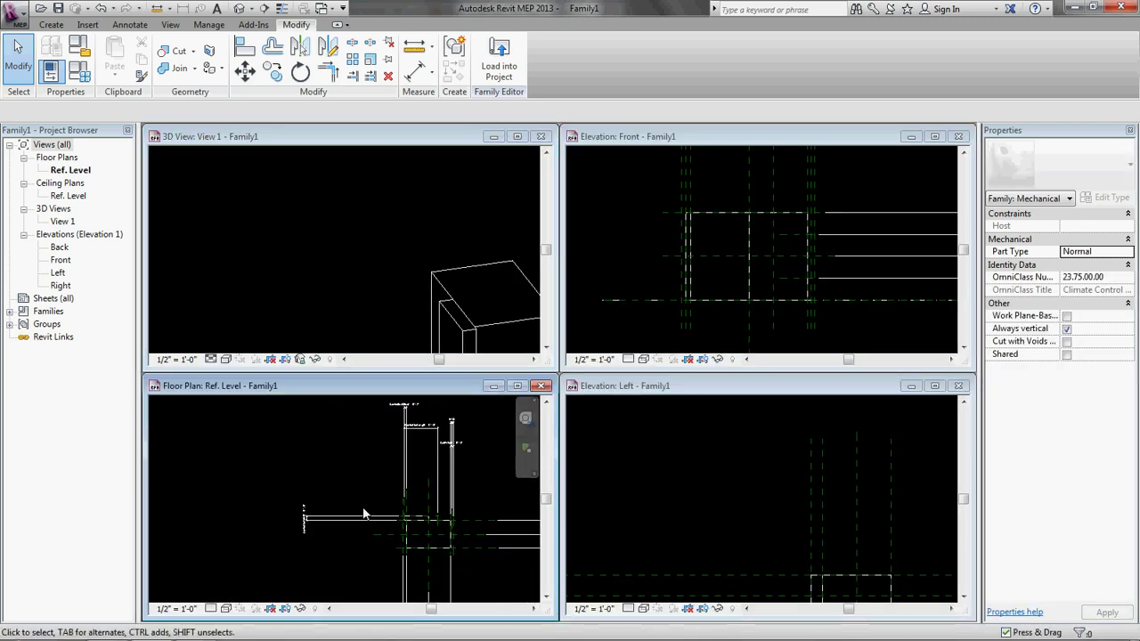
{"action": "left_click", "coordinate": [364, 167]}
{"action": "key", "text": "z"}
{"action": "key", "text": "f"}
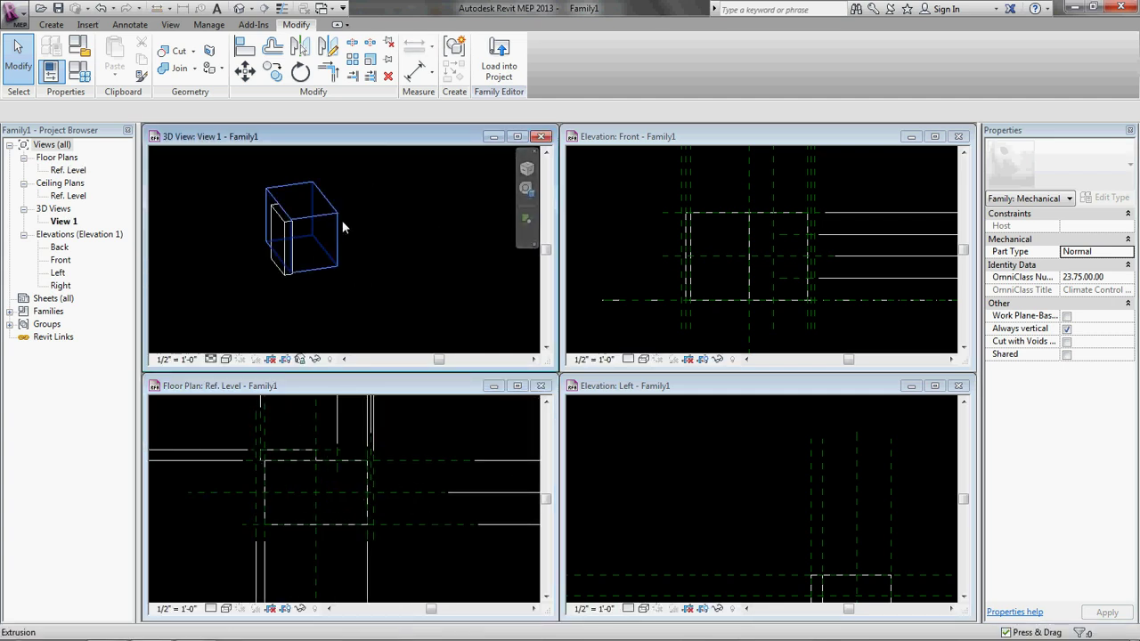
{"action": "left_click", "coordinate": [316, 206]}
{"action": "middle_click_drag", "start_coordinate": [286, 232], "coordinate": [486, 282], "text": "shift"}
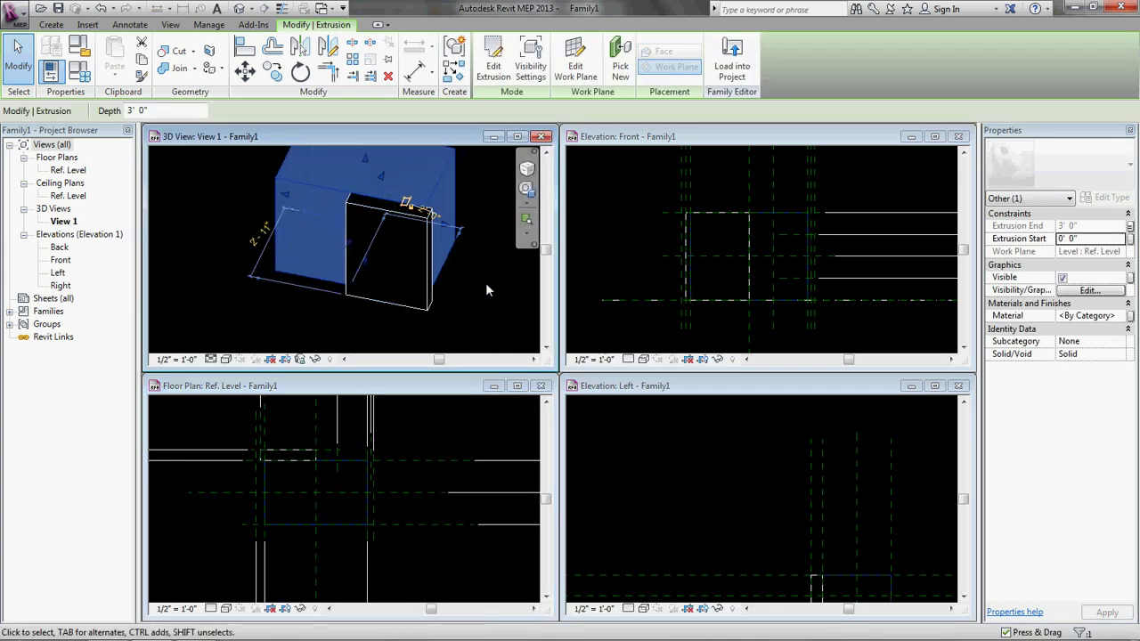
{"action": "left_click", "coordinate": [485, 283]}
{"action": "left_click", "coordinate": [432, 309]}
{"action": "left_click", "coordinate": [491, 316]}
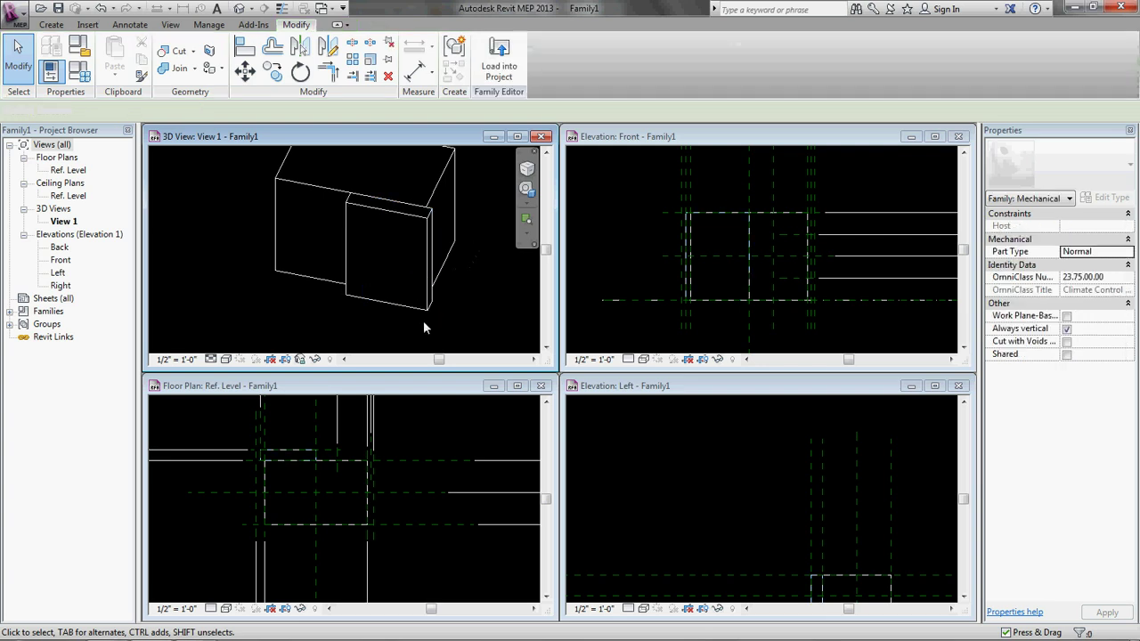
{"action": "middle_click_drag", "start_coordinate": [423, 320], "coordinate": [326, 330], "text": "shift"}
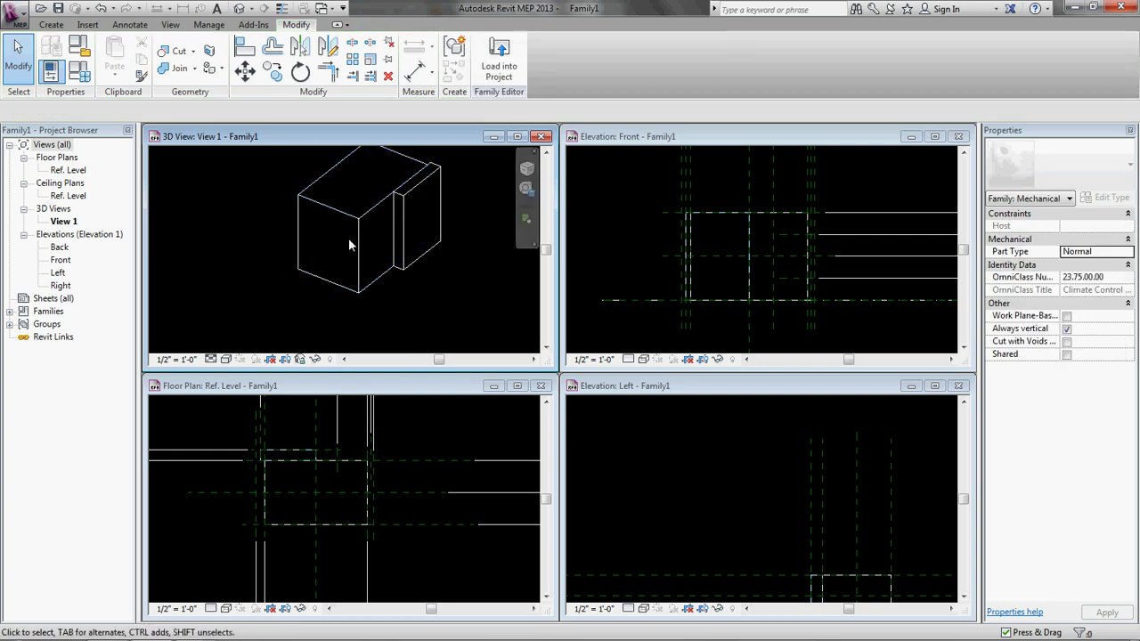
{"action": "left_click", "coordinate": [425, 392]}
Step: Sketch a 3-inch-wide rectangular extrusion profile between the reference plane intersections
{"action": "double_click", "coordinate": [425, 392]}
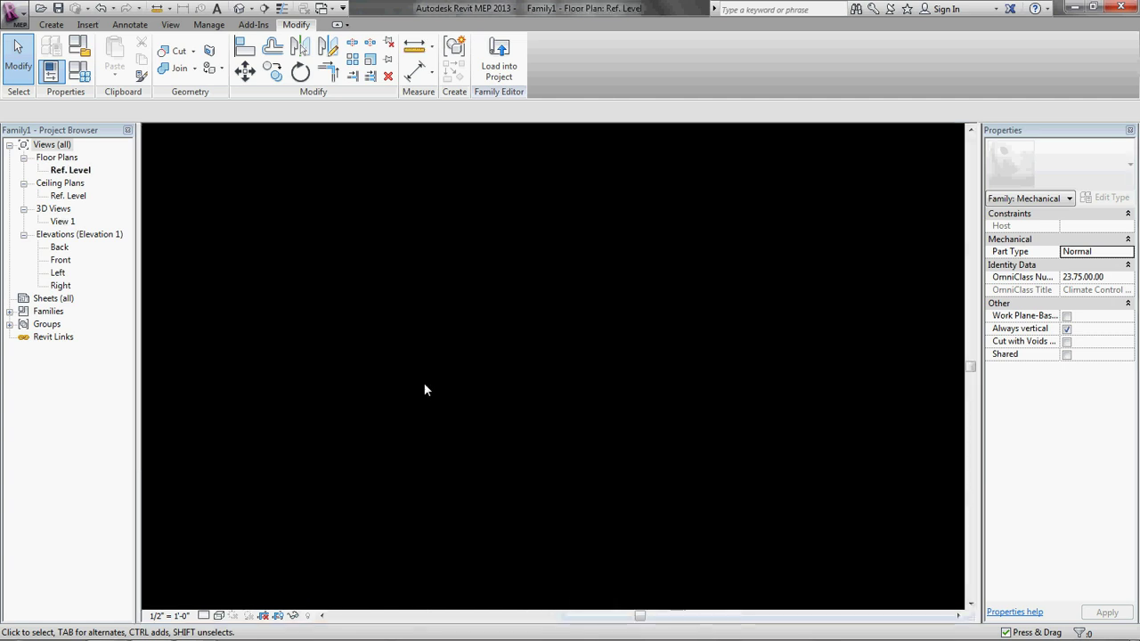
{"action": "middle_click_drag", "start_coordinate": [462, 333], "coordinate": [546, 352]}
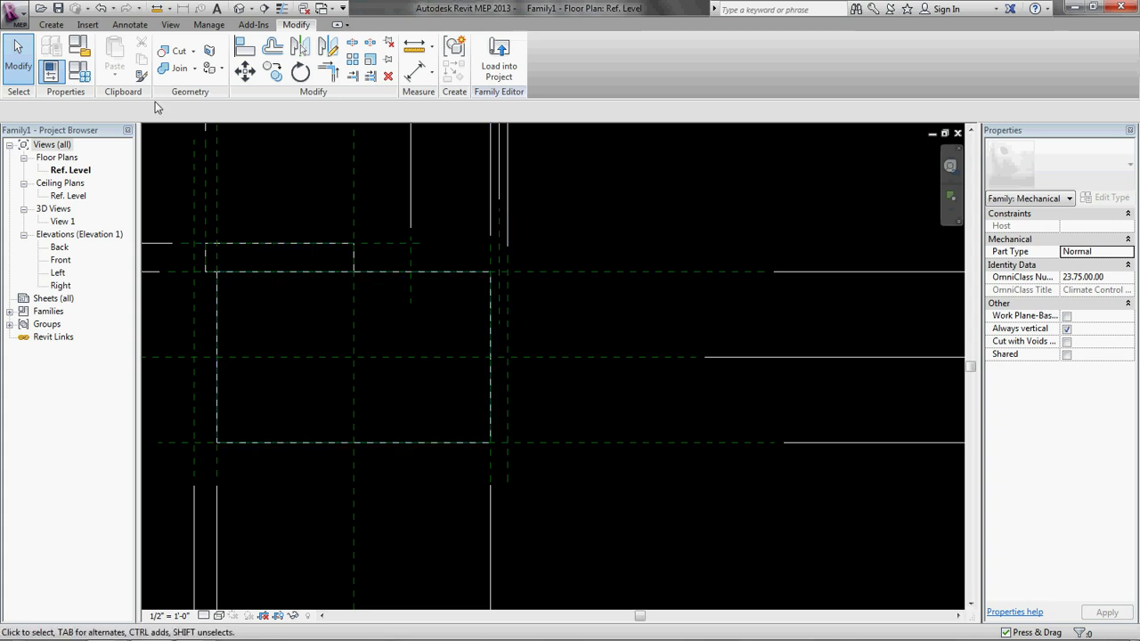
{"action": "left_click", "coordinate": [55, 26]}
{"action": "left_click", "coordinate": [114, 55]}
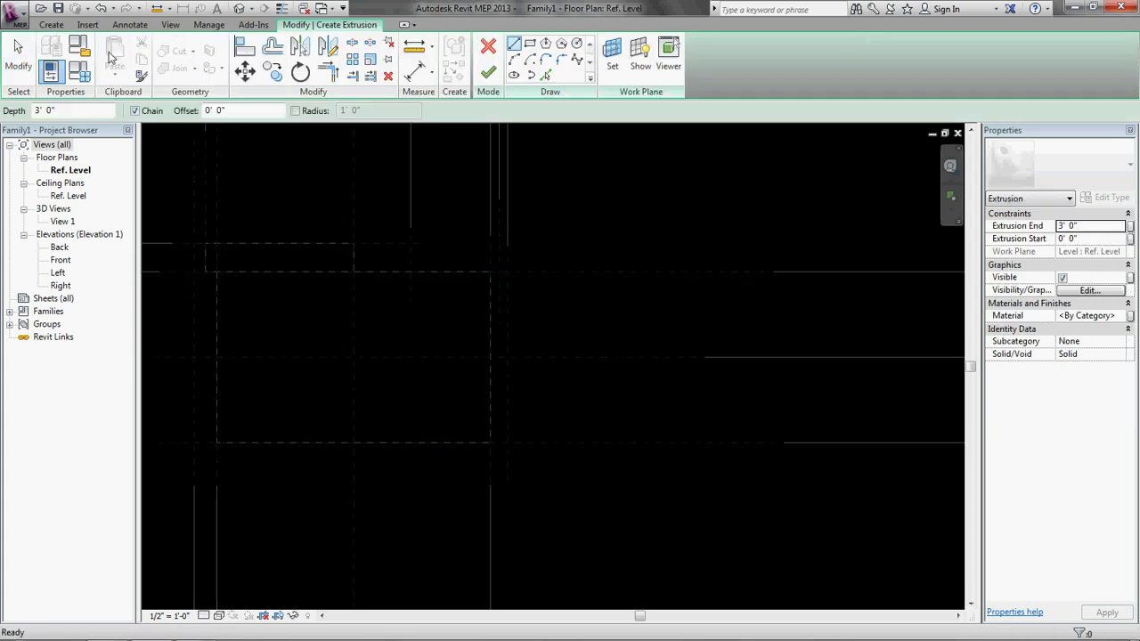
{"action": "left_click", "coordinate": [529, 44]}
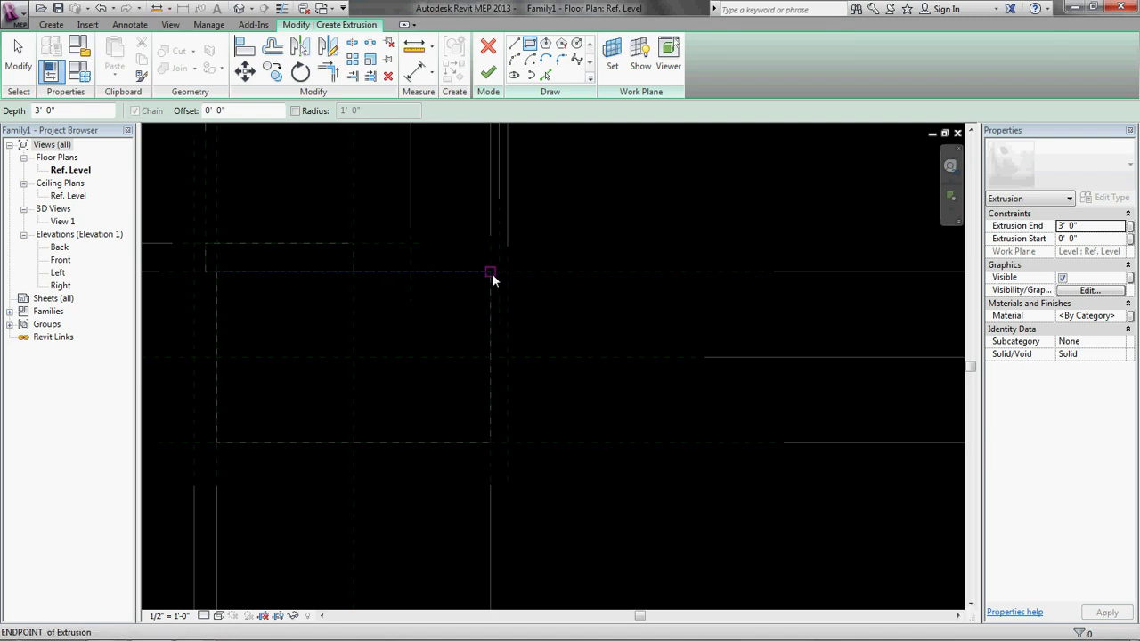
{"action": "left_click", "coordinate": [491, 274]}
{"action": "left_click", "coordinate": [506, 443]}
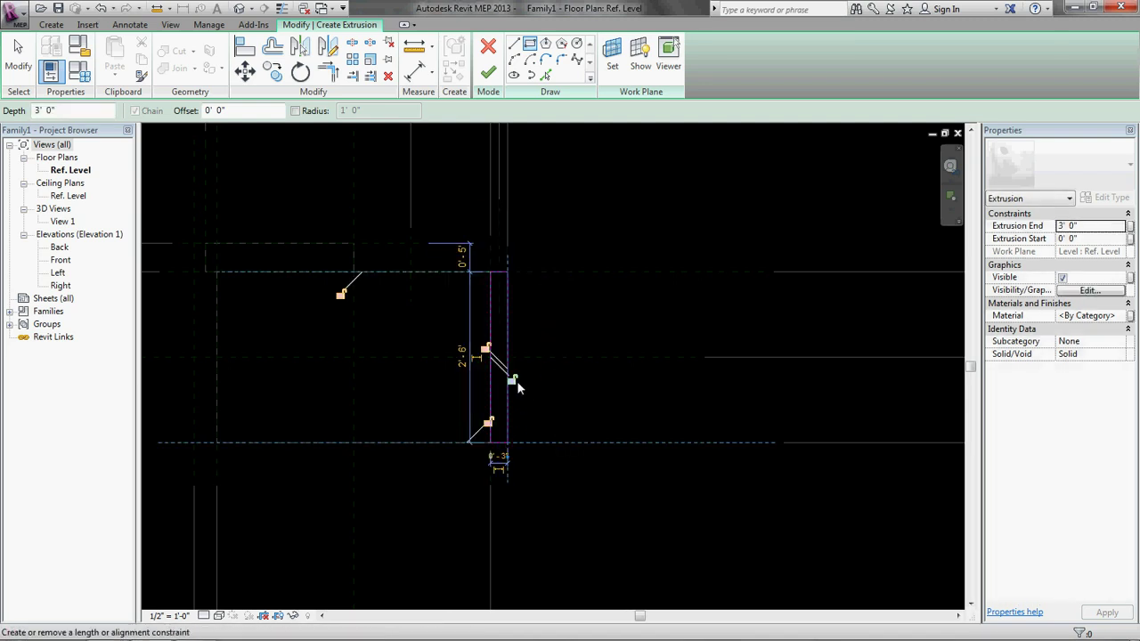
Step: Lock the sketch edge to its reference plane, tie Extrusion End to BoxHeight, and finish the extrusion
{"action": "left_click", "coordinate": [486, 349]}
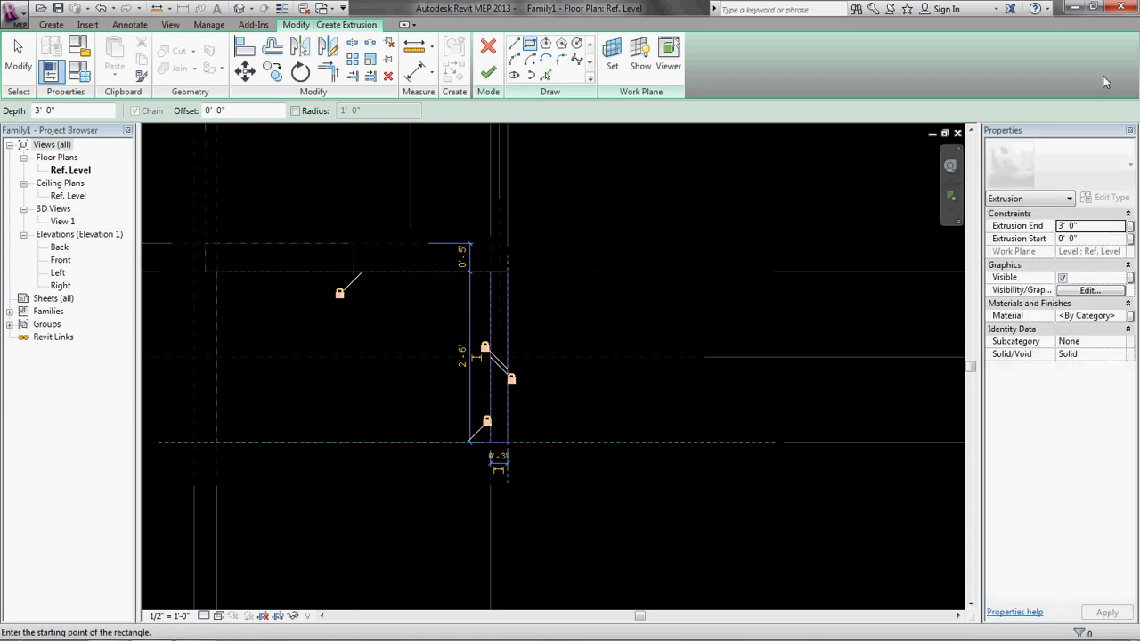
{"action": "left_click", "coordinate": [1130, 225]}
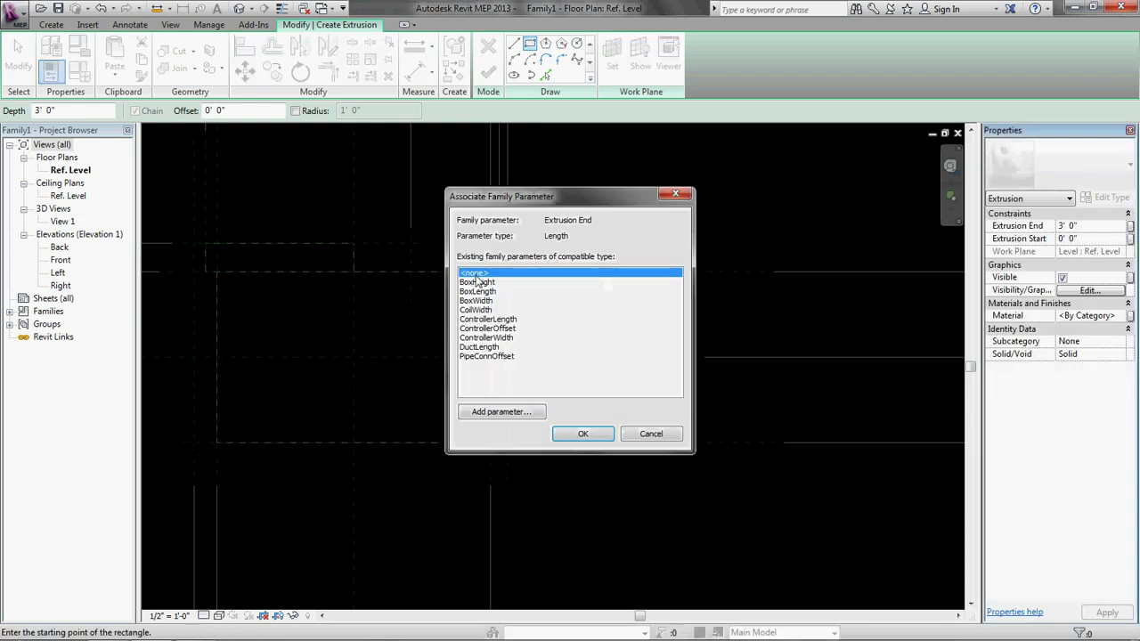
{"action": "left_click", "coordinate": [478, 282]}
{"action": "left_click", "coordinate": [580, 433]}
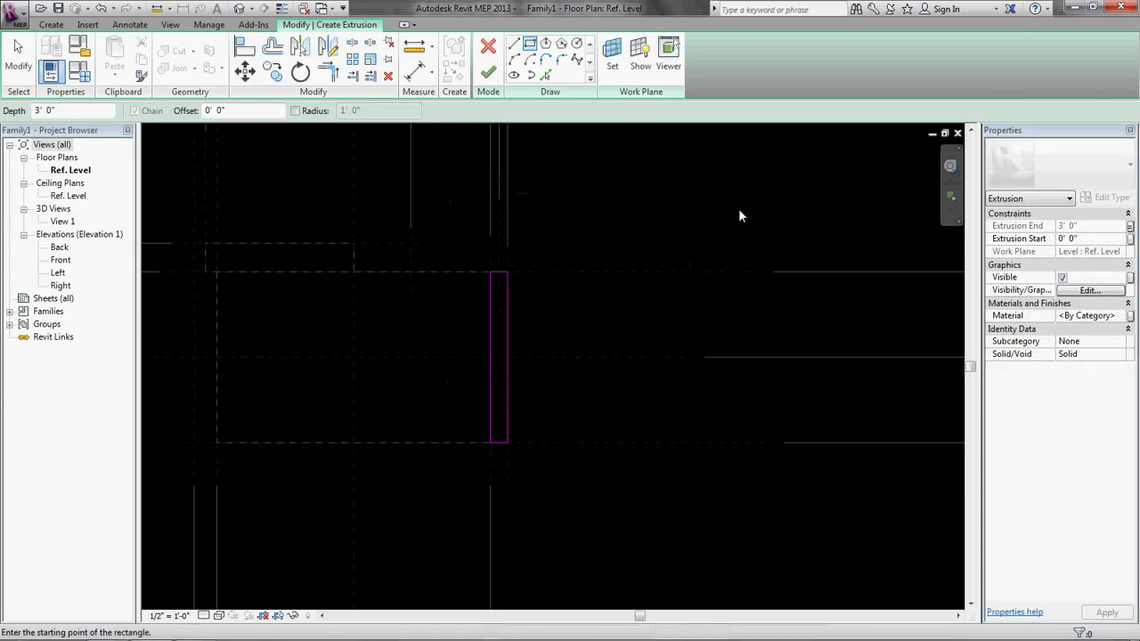
{"action": "left_click", "coordinate": [487, 73]}
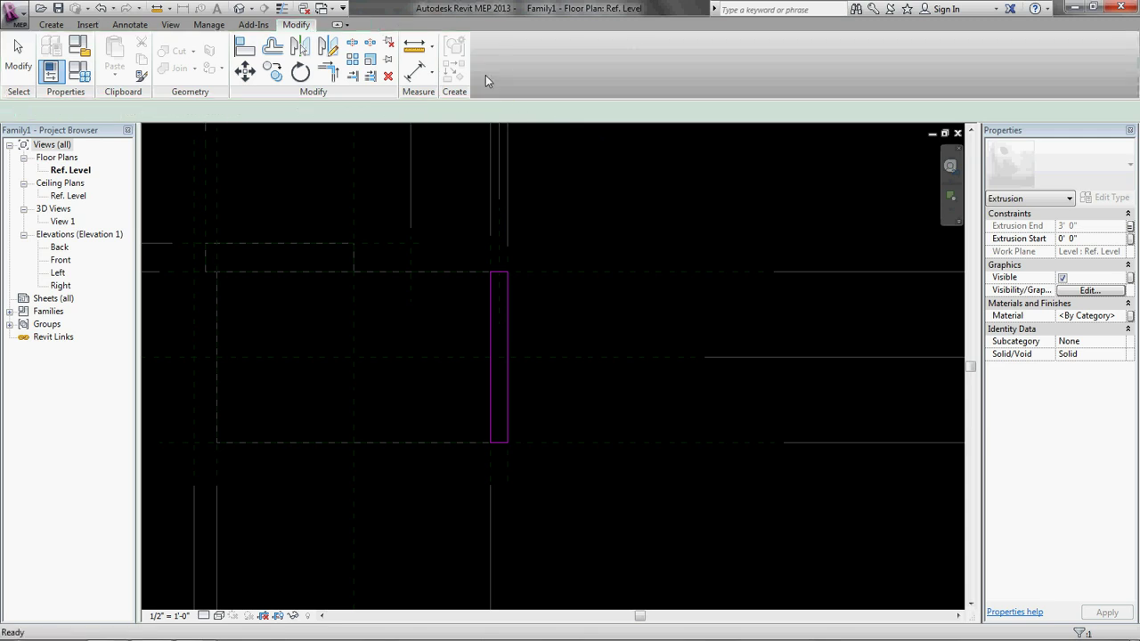
{"action": "left_click", "coordinate": [587, 218]}
Step: Orbit and zoom the 3D view to inspect the new narrow extrusion
{"action": "key", "text": "t"}
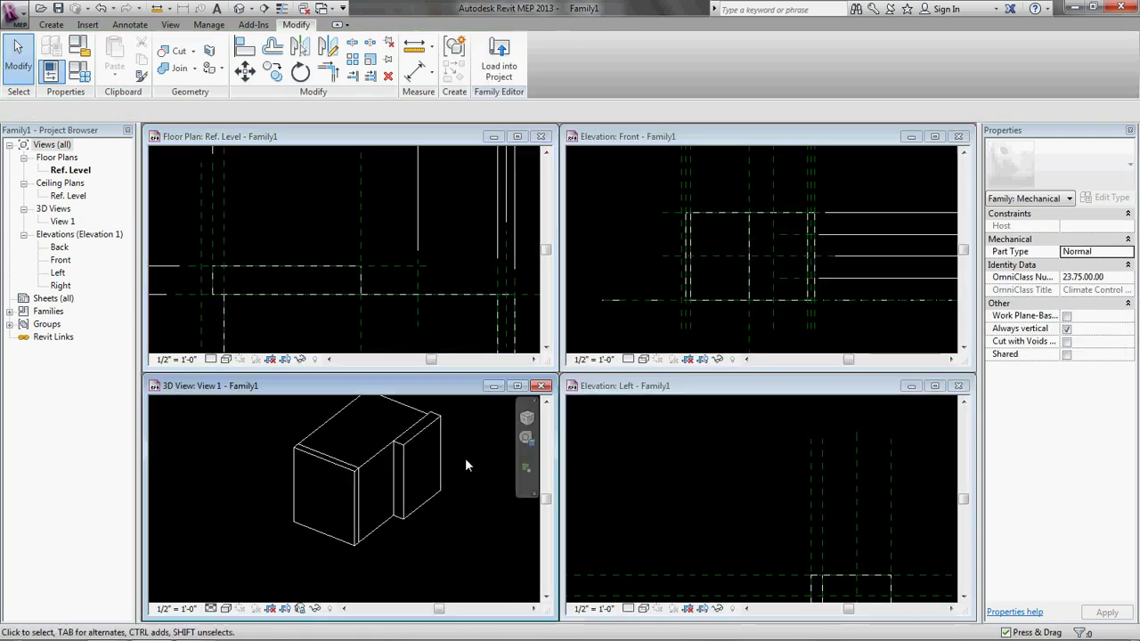
{"action": "left_click", "coordinate": [464, 457]}
{"action": "middle_click_drag", "start_coordinate": [439, 516], "coordinate": [459, 475], "text": "shift"}
{"action": "scroll", "coordinate": [316, 490], "scroll_direction": "up", "scroll_amount": 4}
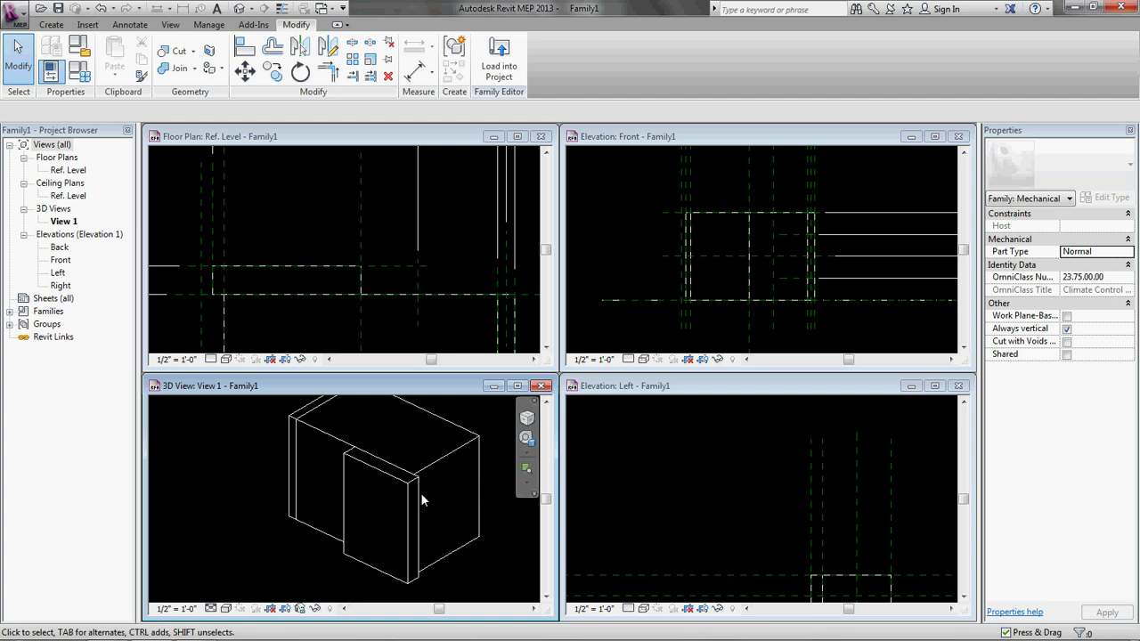
Step: Maximize the Ref. Level floor plan and zoom in on the box
{"action": "left_click", "coordinate": [302, 179]}
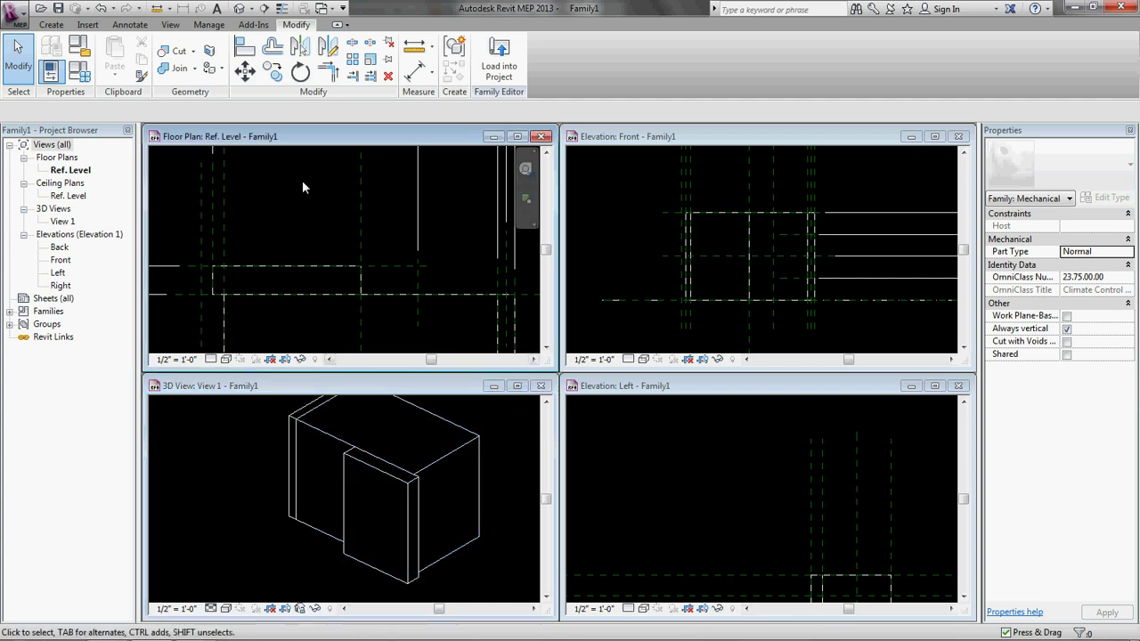
{"action": "double_click", "coordinate": [374, 133]}
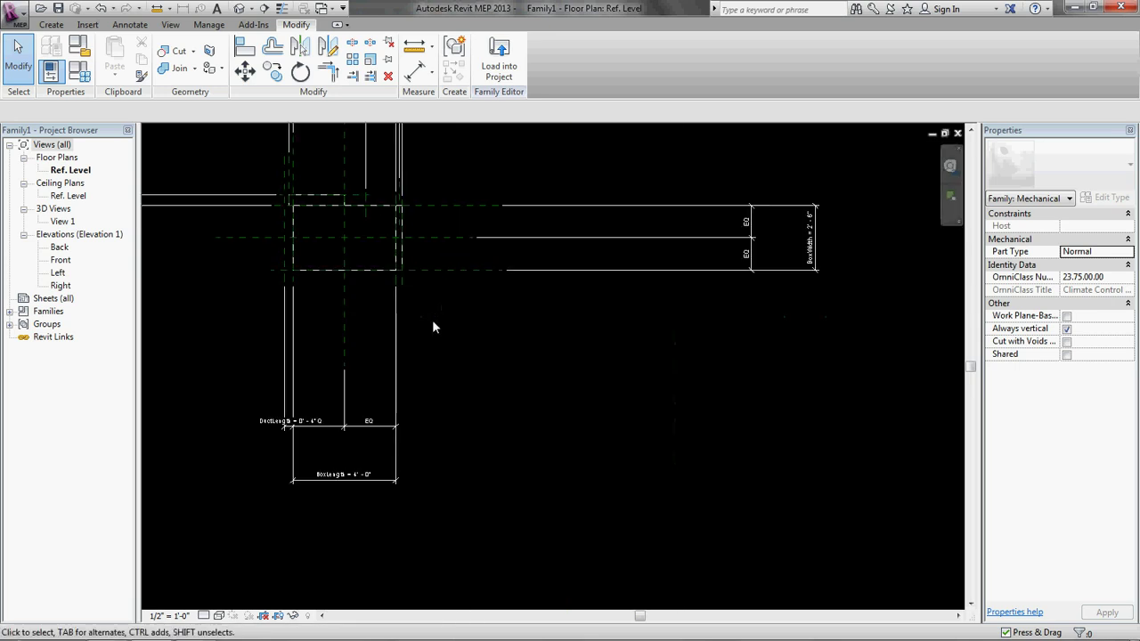
{"action": "scroll", "coordinate": [432, 320], "scroll_direction": "up", "scroll_amount": 4}
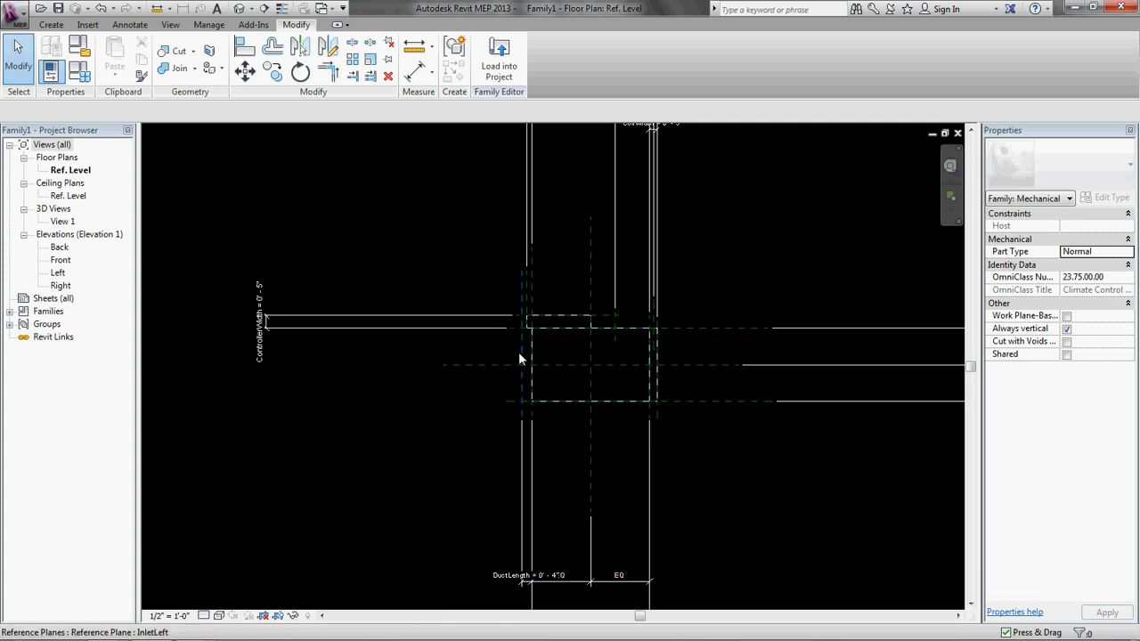
{"action": "scroll", "coordinate": [522, 312], "scroll_direction": "up", "scroll_amount": 3}
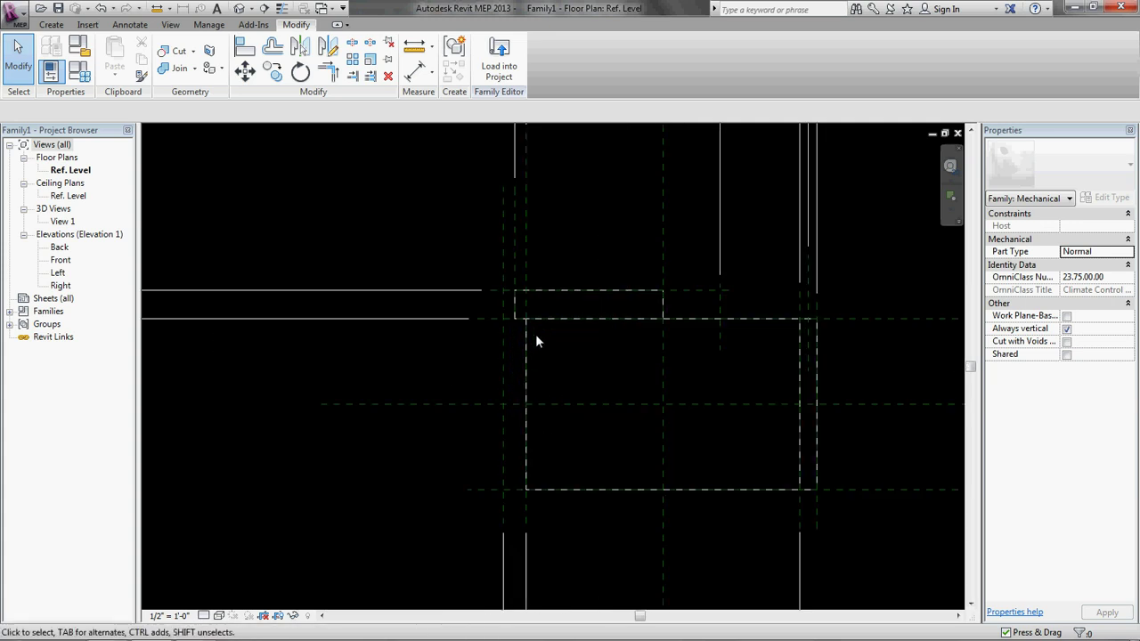
Step: Tile the views and orbit the 3D model to look at the box side
{"action": "left_click", "coordinate": [526, 258]}
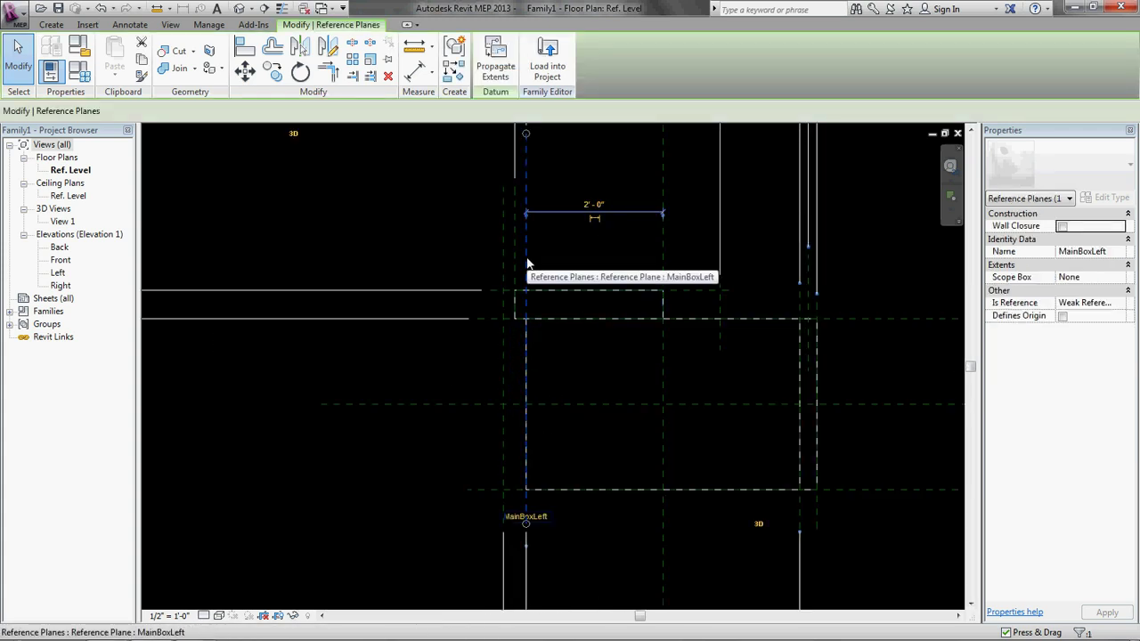
{"action": "scroll", "coordinate": [540, 522], "scroll_direction": "down", "scroll_amount": 2}
{"action": "key", "text": "w"}
{"action": "key", "text": "t"}
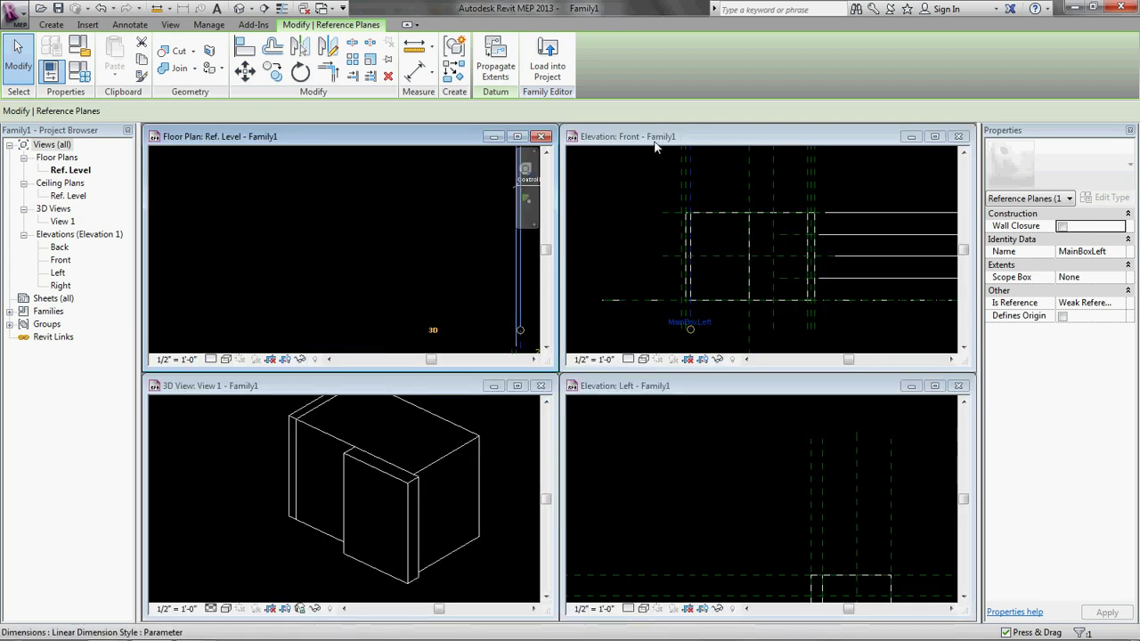
{"action": "left_click", "coordinate": [662, 396]}
{"action": "double_click", "coordinate": [641, 395]}
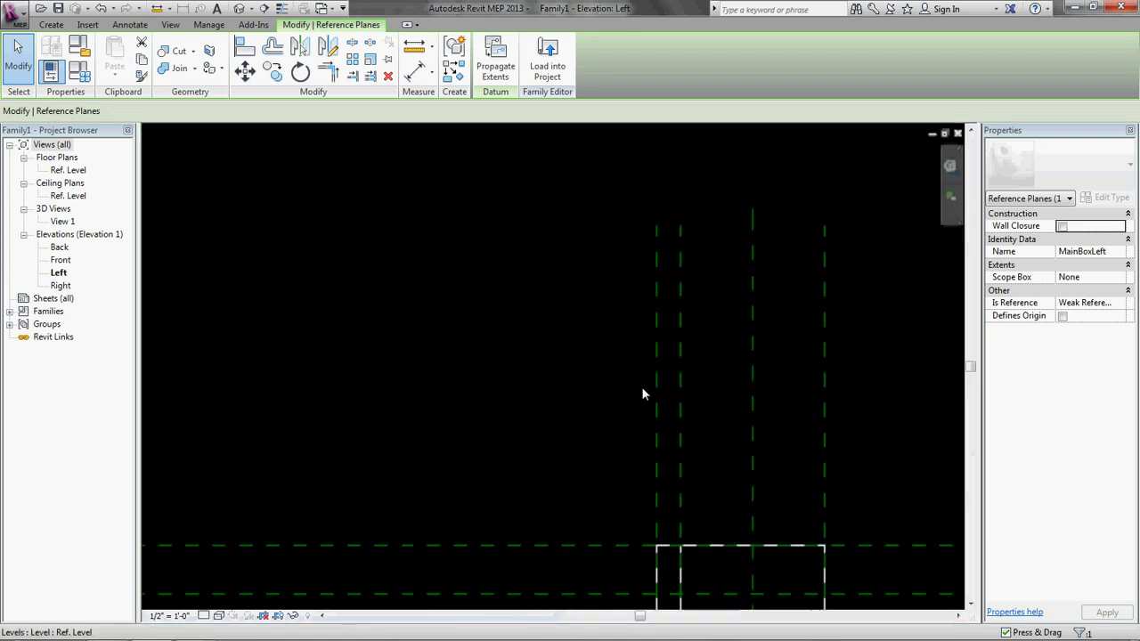
{"action": "scroll", "coordinate": [293, 331], "scroll_direction": "up", "scroll_amount": 3}
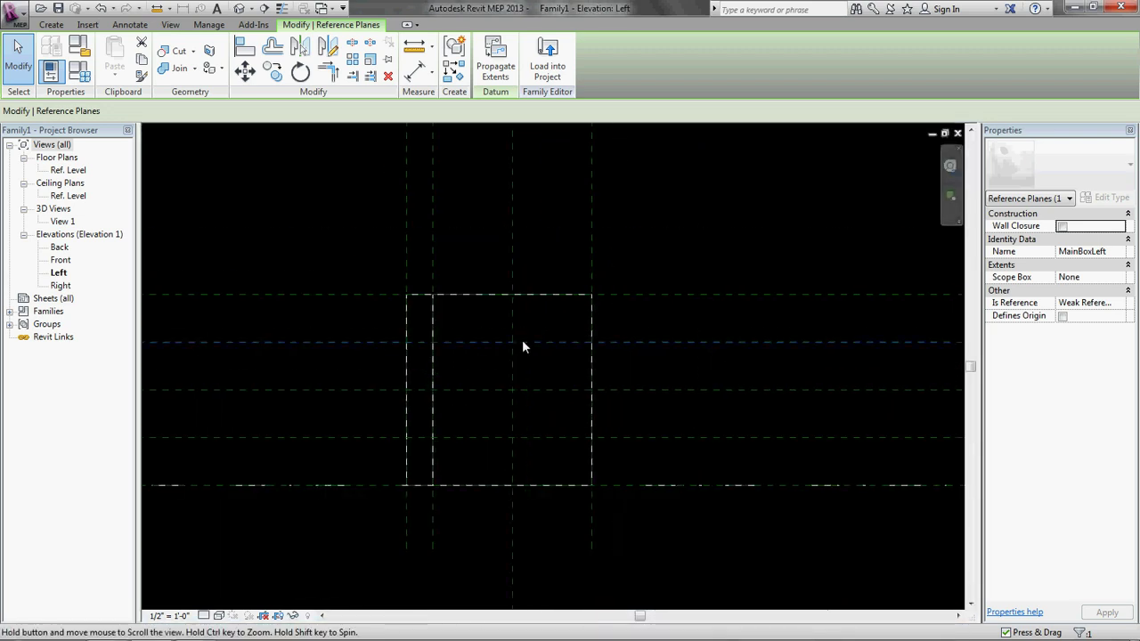
{"action": "key", "text": "w"}
{"action": "key", "text": "t"}
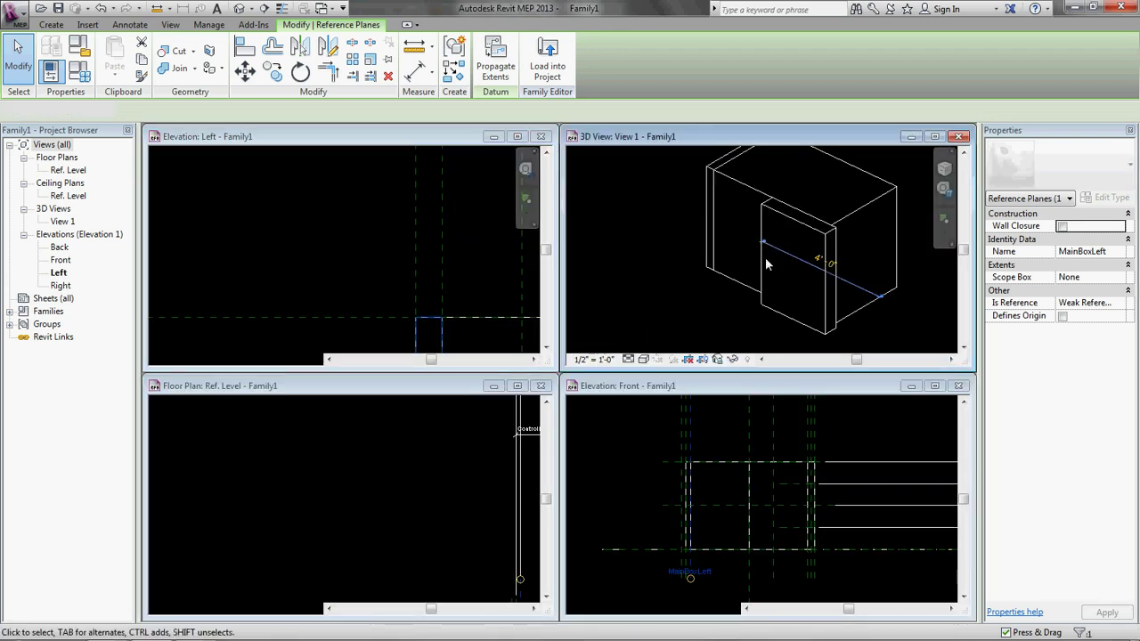
{"action": "middle_click_drag", "start_coordinate": [765, 258], "coordinate": [661, 317], "text": "shift"}
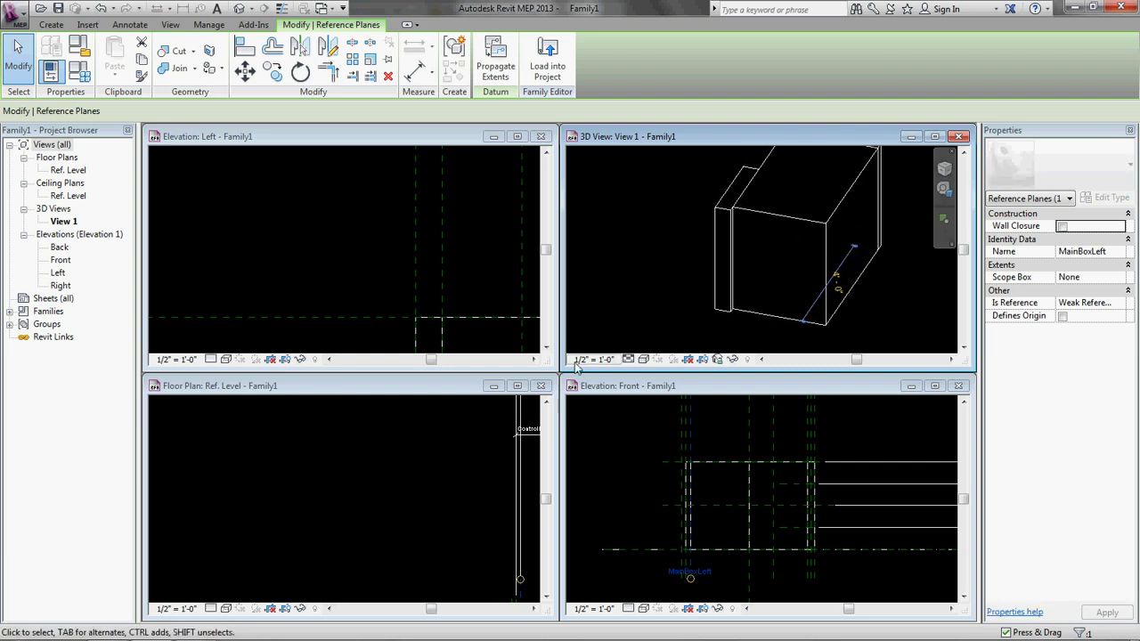
Step: Minimize the floor plan and front elevation, leaving the 3D and Left elevation tiled
{"action": "left_click", "coordinate": [493, 385]}
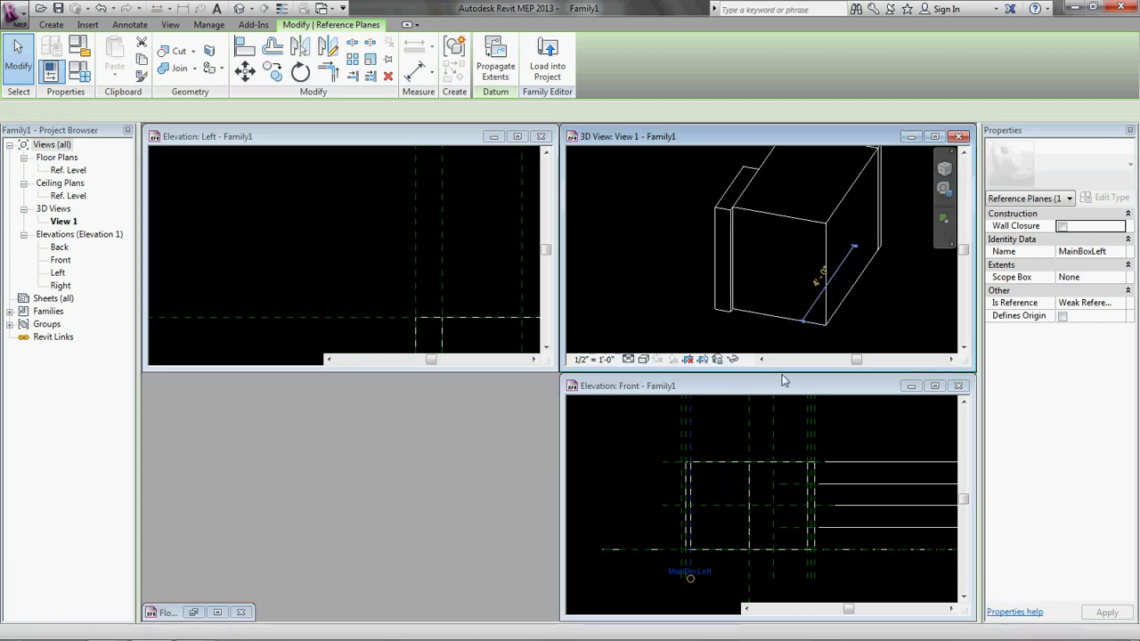
{"action": "left_click", "coordinate": [911, 385]}
{"action": "key", "text": "w"}
{"action": "key", "text": "t"}
{"action": "key", "text": "w"}
{"action": "key", "text": "t"}
Step: Zoom to fit (ZF) in the 3D and Left elevation views, then maximize the Left elevation
{"action": "left_click", "coordinate": [462, 344]}
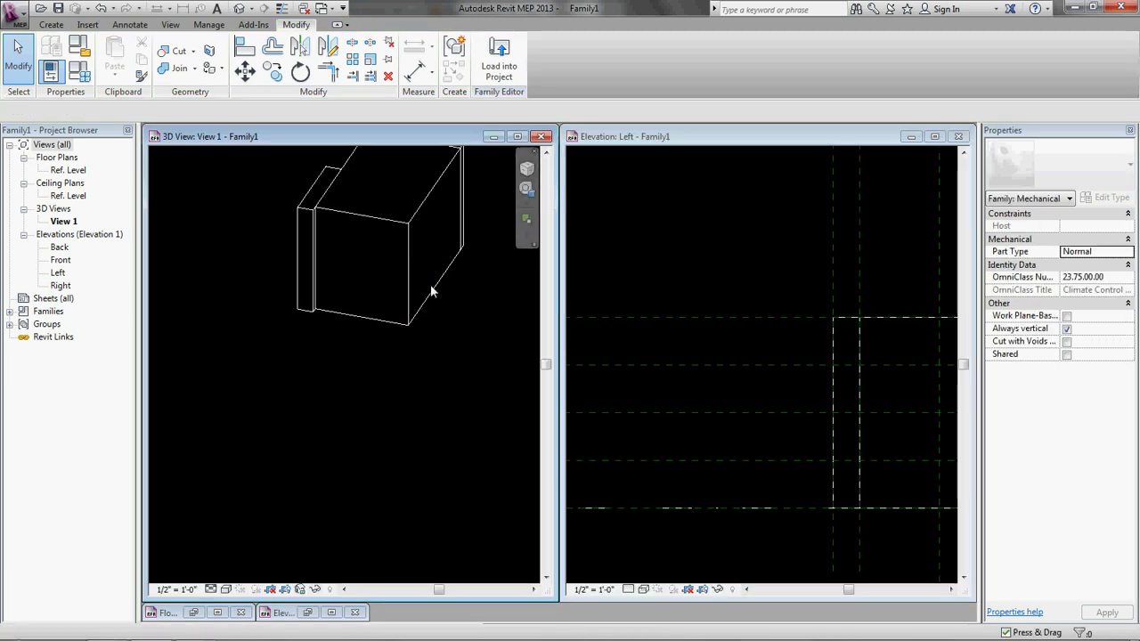
{"action": "key", "text": "z"}
{"action": "key", "text": "f"}
{"action": "left_click", "coordinate": [694, 288]}
{"action": "key", "text": "z"}
{"action": "key", "text": "f"}
{"action": "scroll", "coordinate": [749, 357], "scroll_direction": "up", "scroll_amount": 3}
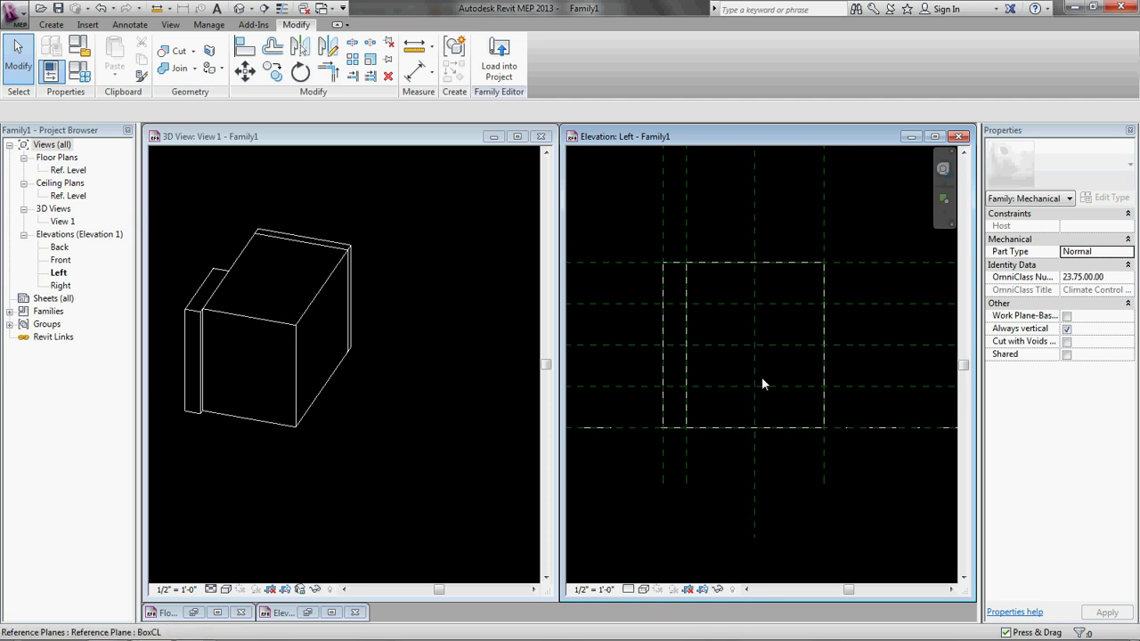
{"action": "double_click", "coordinate": [661, 138]}
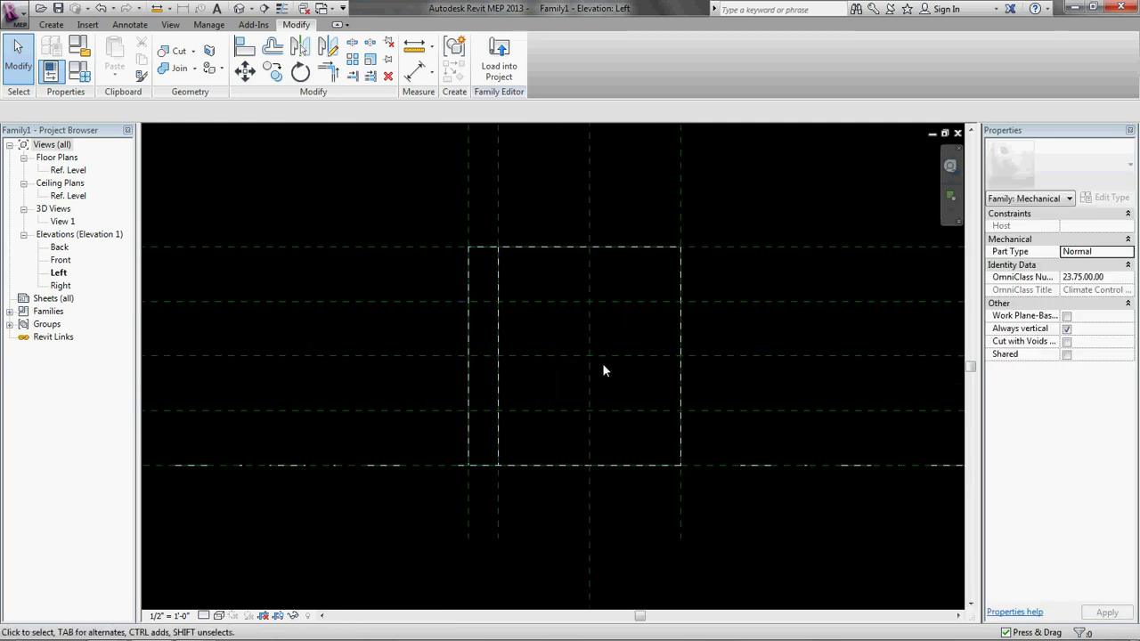
Step: Set Reference Plane : MainBoxLeft as the work plane
{"action": "left_click", "coordinate": [51, 25]}
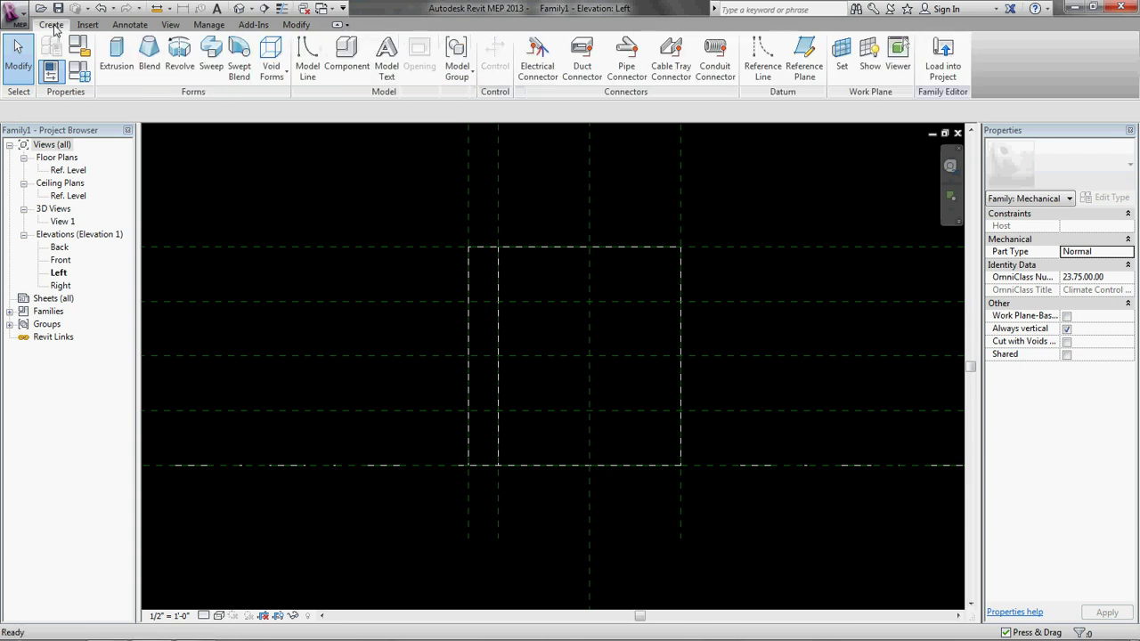
{"action": "left_click", "coordinate": [850, 64]}
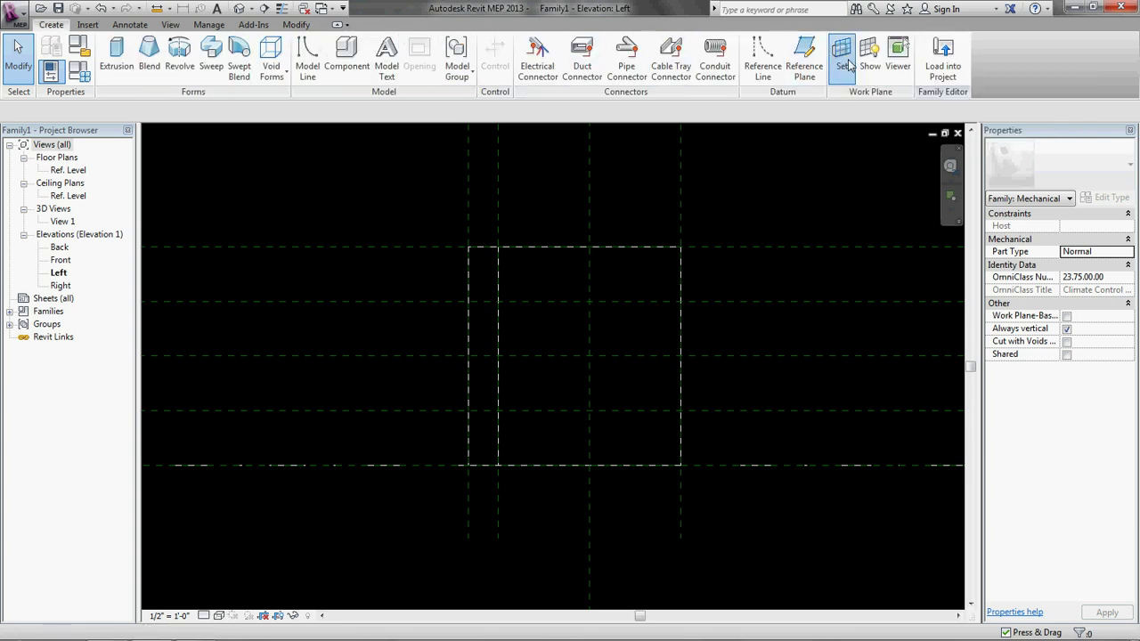
{"action": "left_click", "coordinate": [571, 325]}
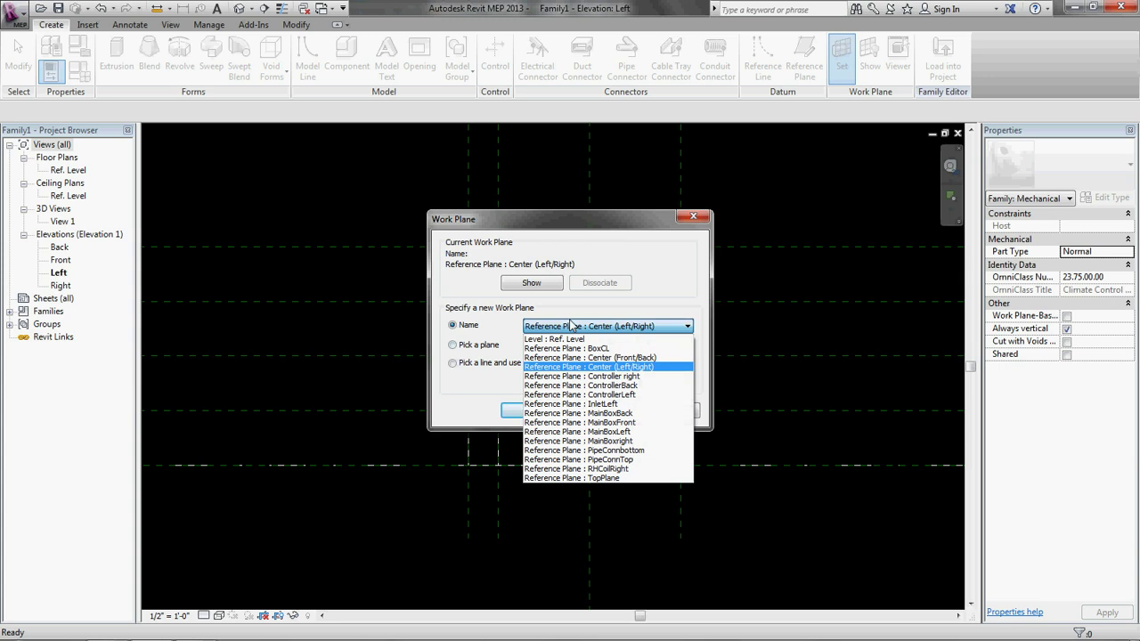
{"action": "left_click", "coordinate": [655, 433]}
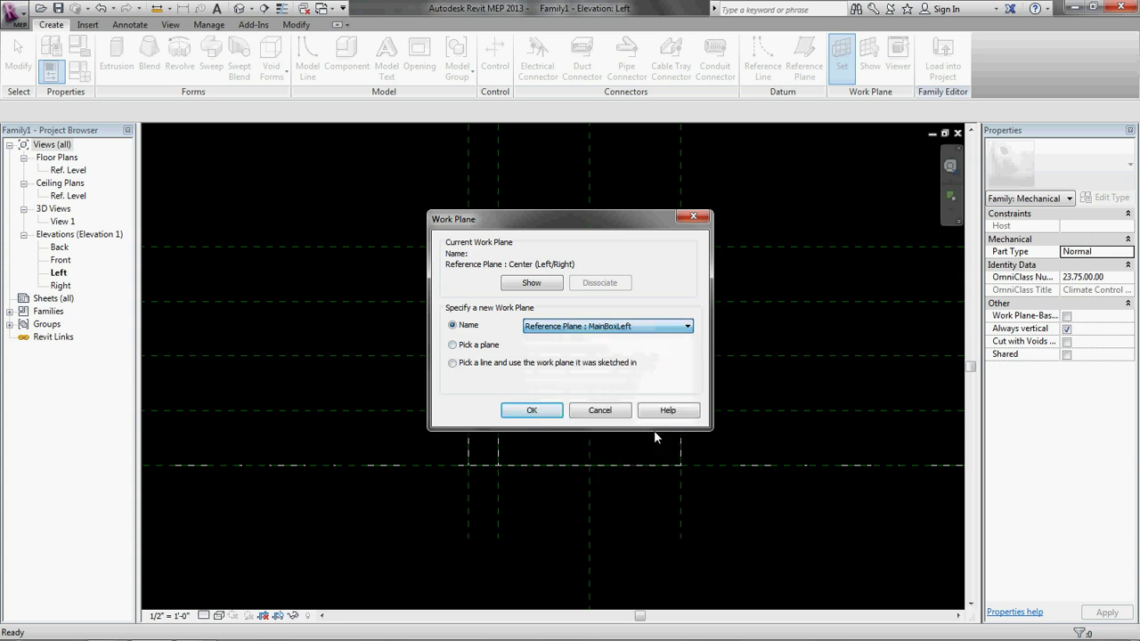
{"action": "left_click", "coordinate": [504, 413]}
Step: Tile the views and preview the MainBoxright, ControllerBack and BoxCL planes against the box in 3D
{"action": "key", "text": "w"}
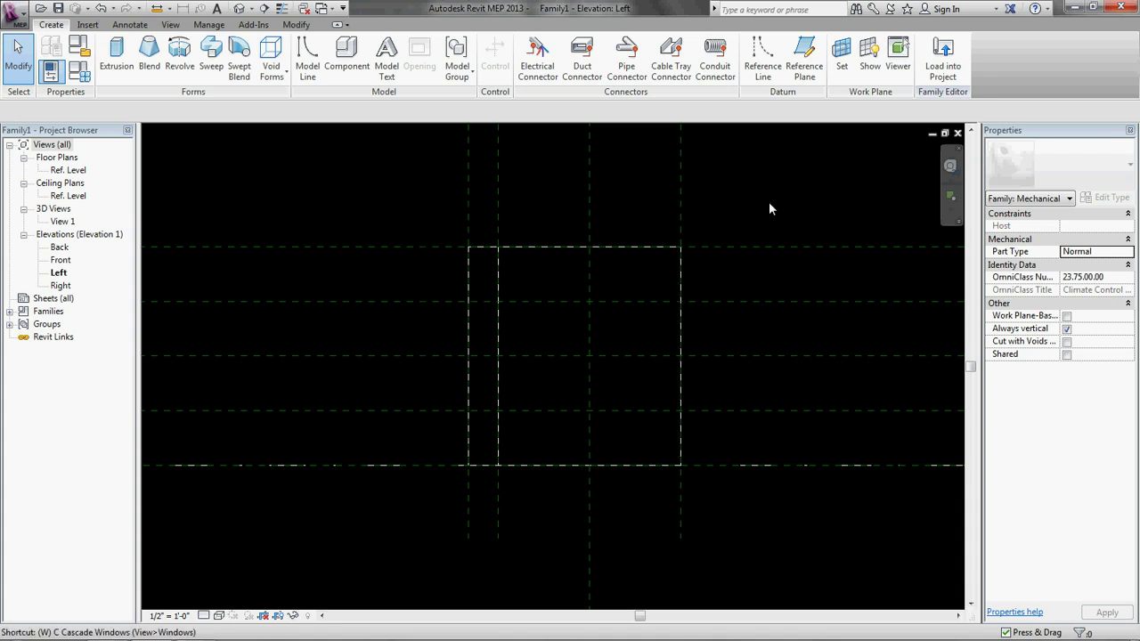
{"action": "key", "text": "t"}
{"action": "scroll", "coordinate": [409, 276], "scroll_direction": "down", "scroll_amount": 3}
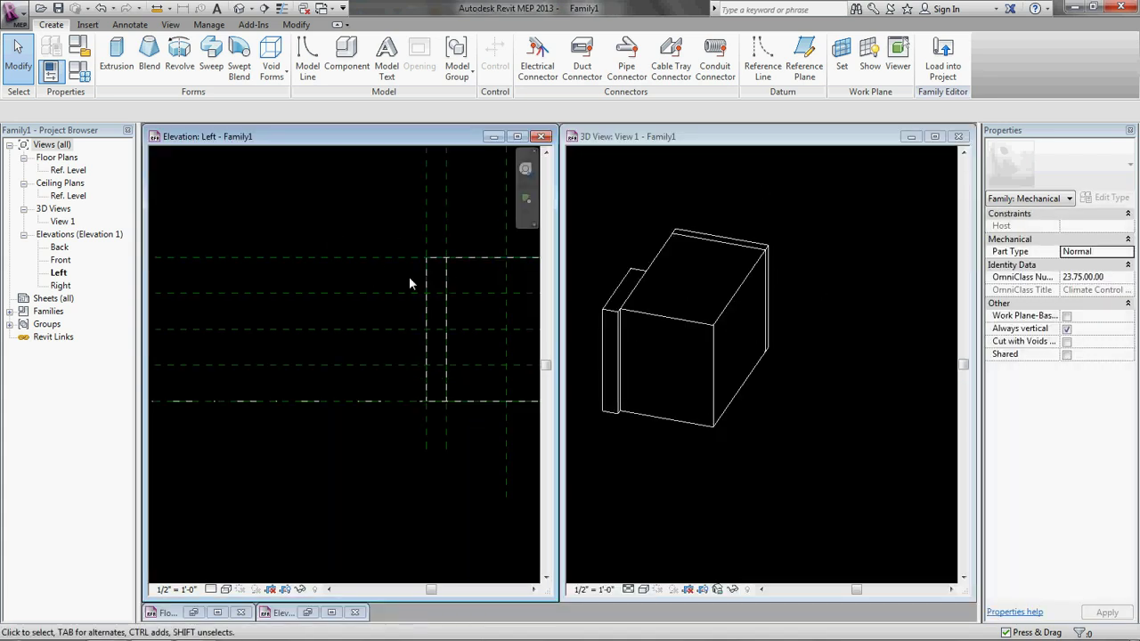
{"action": "left_click", "coordinate": [841, 53]}
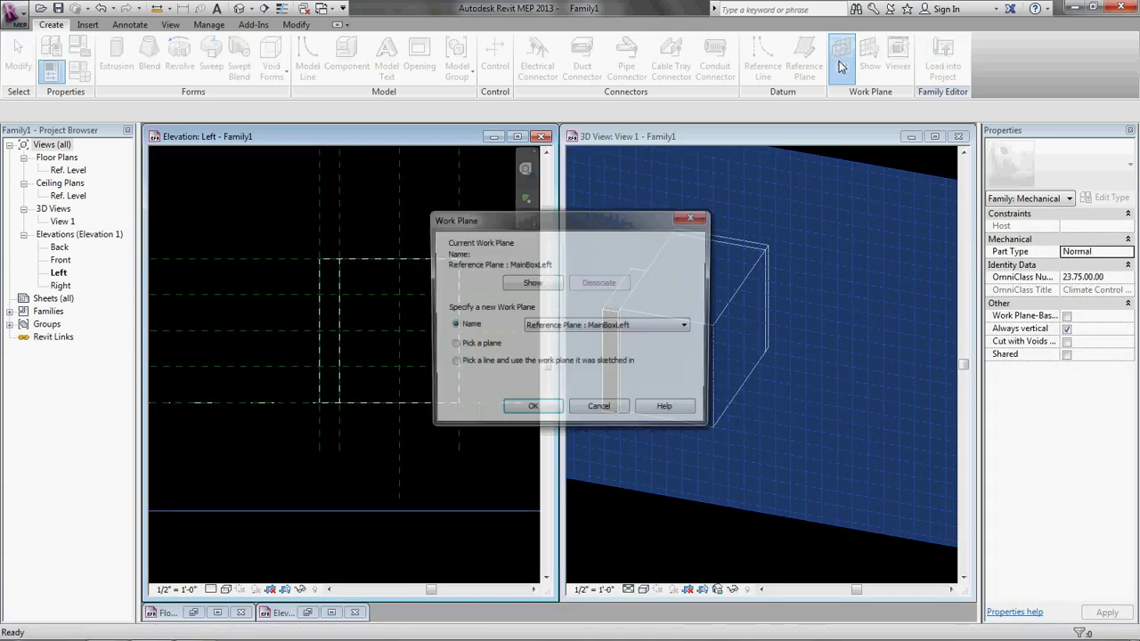
{"action": "left_click_drag", "start_coordinate": [611, 230], "coordinate": [427, 195]}
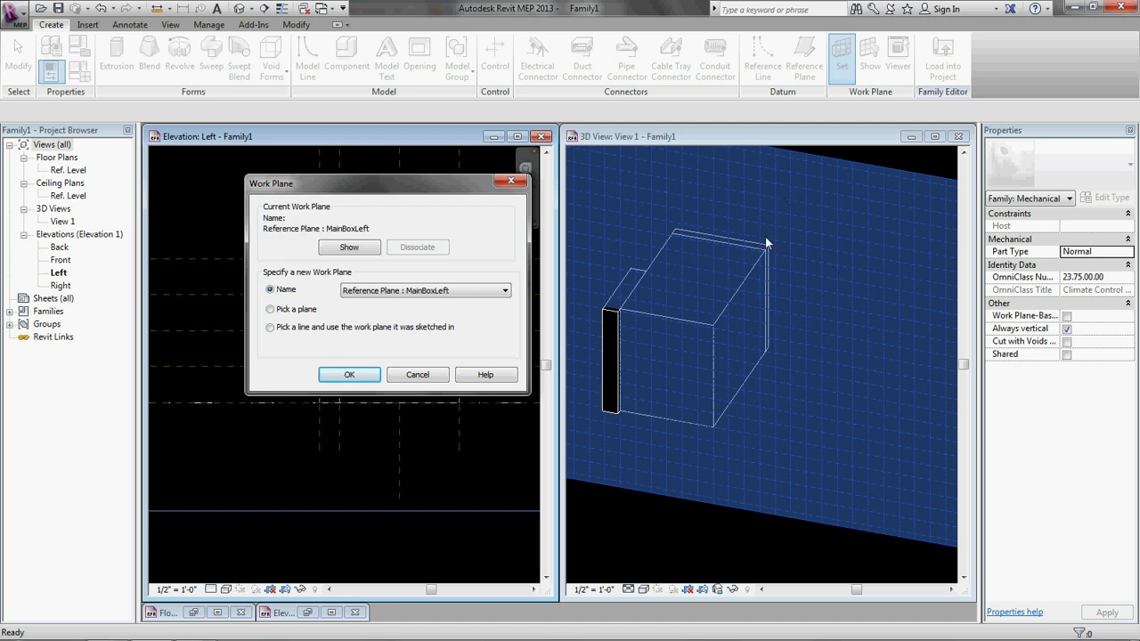
{"action": "left_click", "coordinate": [472, 291]}
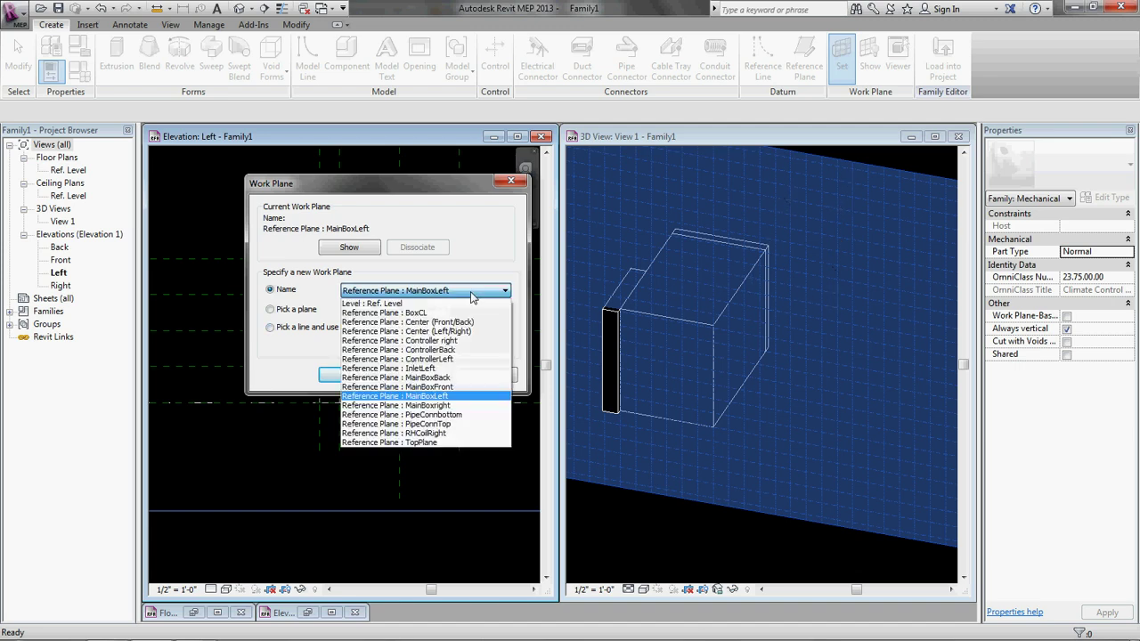
{"action": "left_click", "coordinate": [441, 405]}
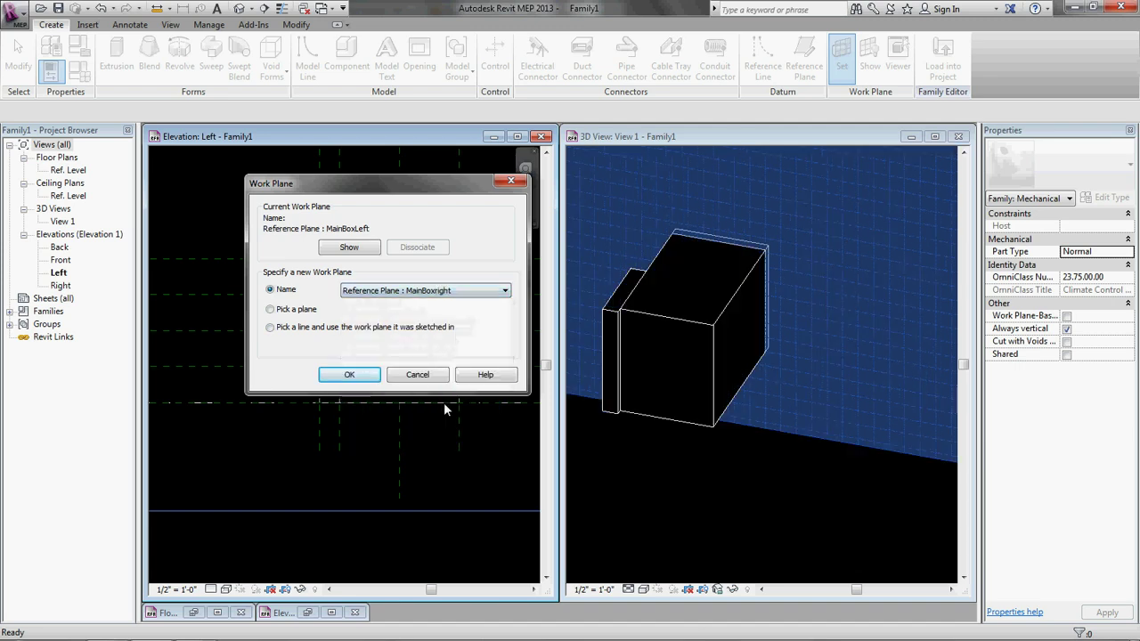
{"action": "left_click", "coordinate": [492, 294]}
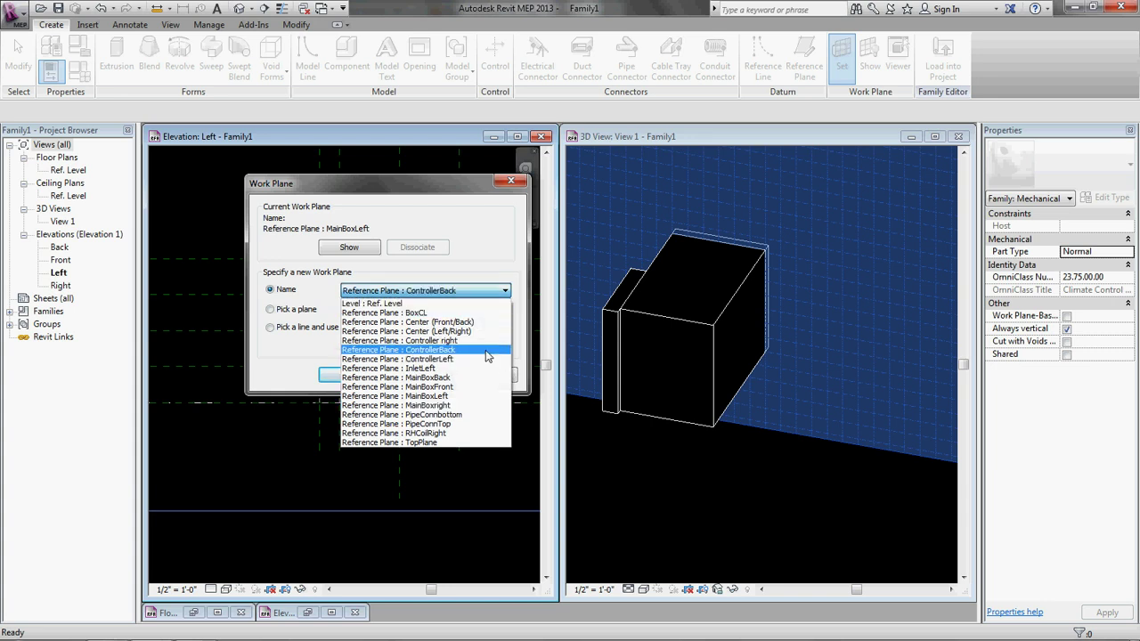
{"action": "left_click", "coordinate": [495, 348]}
{"action": "left_click", "coordinate": [497, 293]}
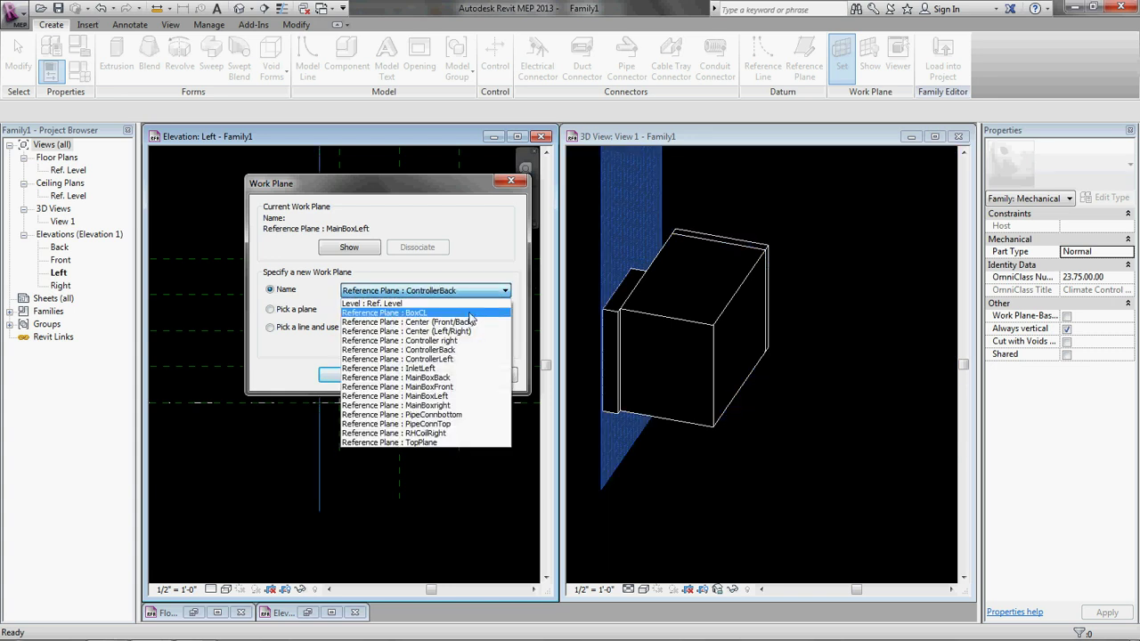
{"action": "left_click", "coordinate": [470, 318]}
Step: Reselect MainBoxLeft as the work plane and maximize the Left elevation
{"action": "left_click", "coordinate": [497, 292]}
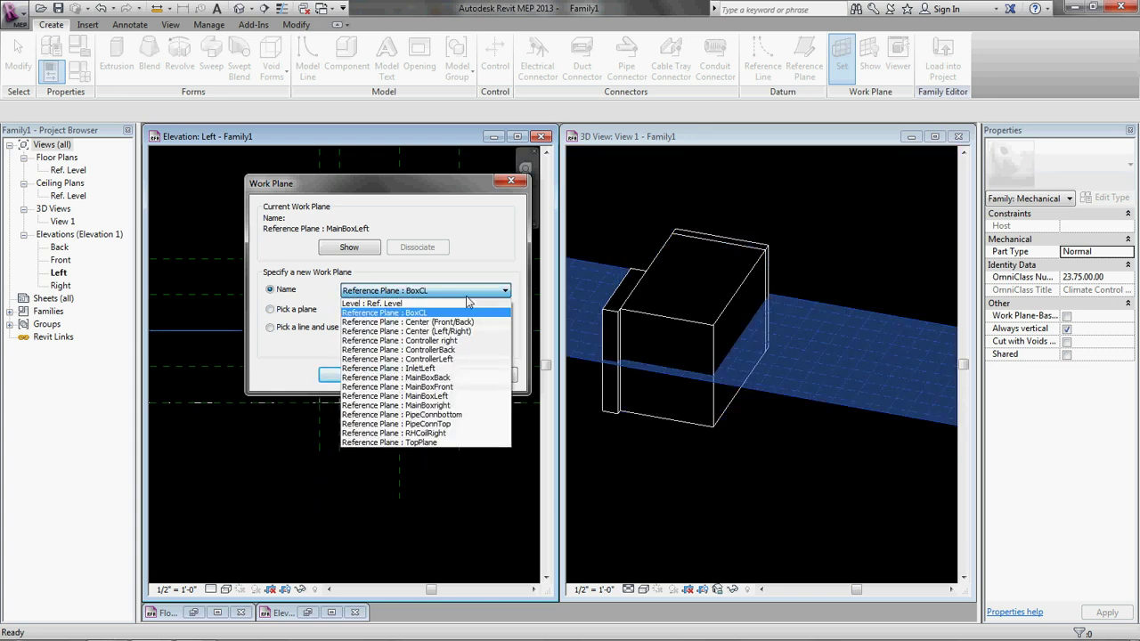
{"action": "left_click", "coordinate": [457, 396]}
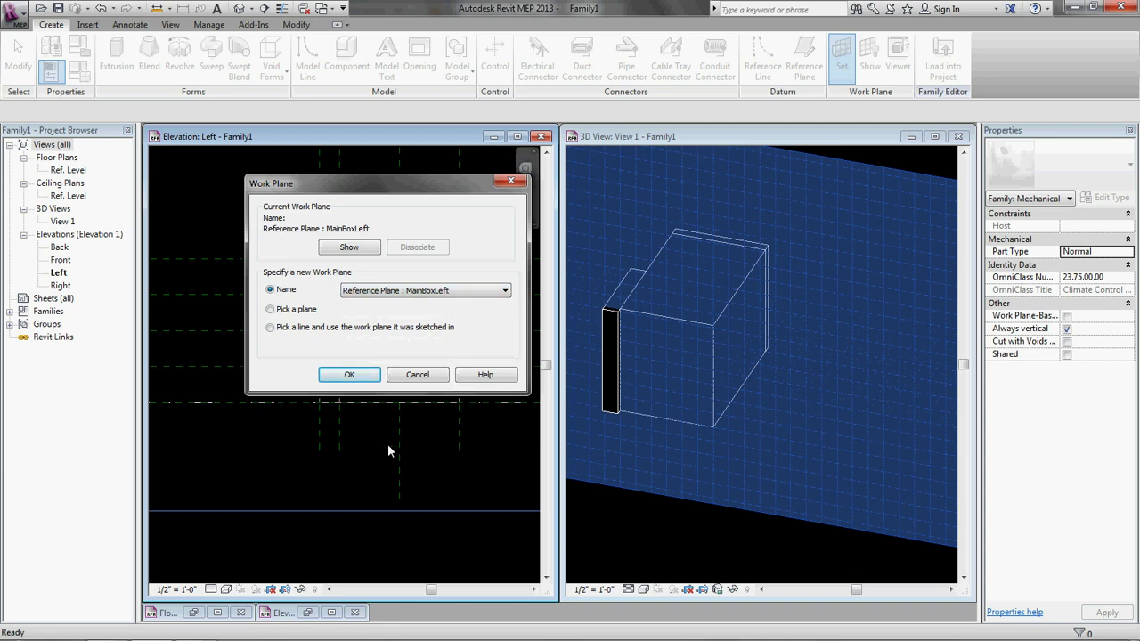
{"action": "left_click", "coordinate": [343, 374]}
{"action": "double_click", "coordinate": [355, 138]}
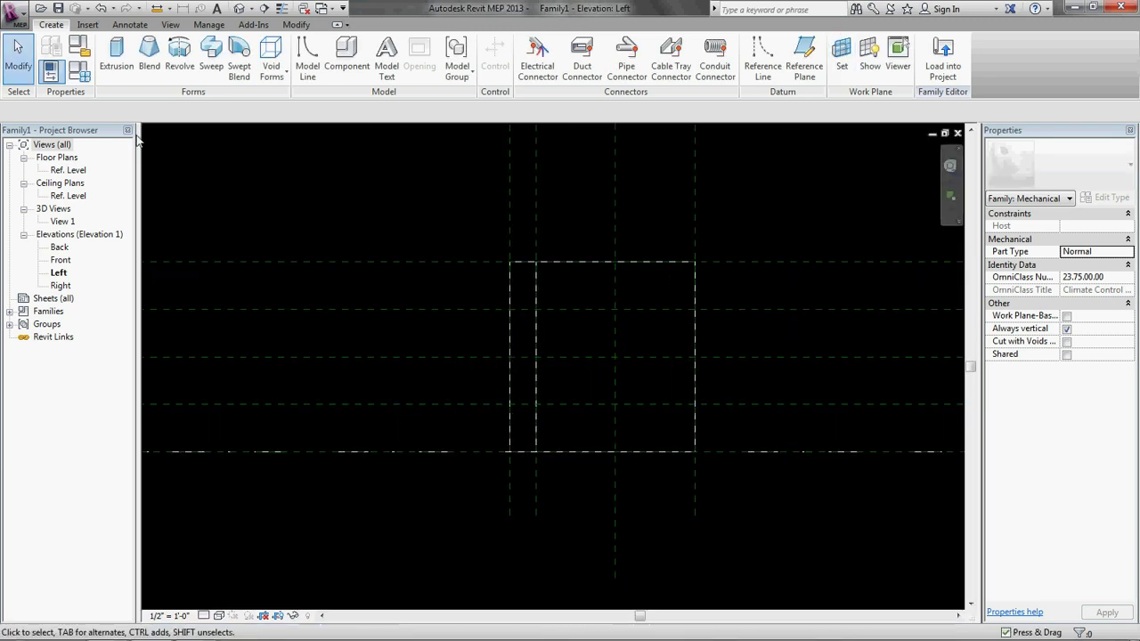
Step: Sketch a 1'-3" radius circle centred on the Center (Front/Back)/BoxCL intersection for a new extrusion
{"action": "left_click", "coordinate": [125, 77]}
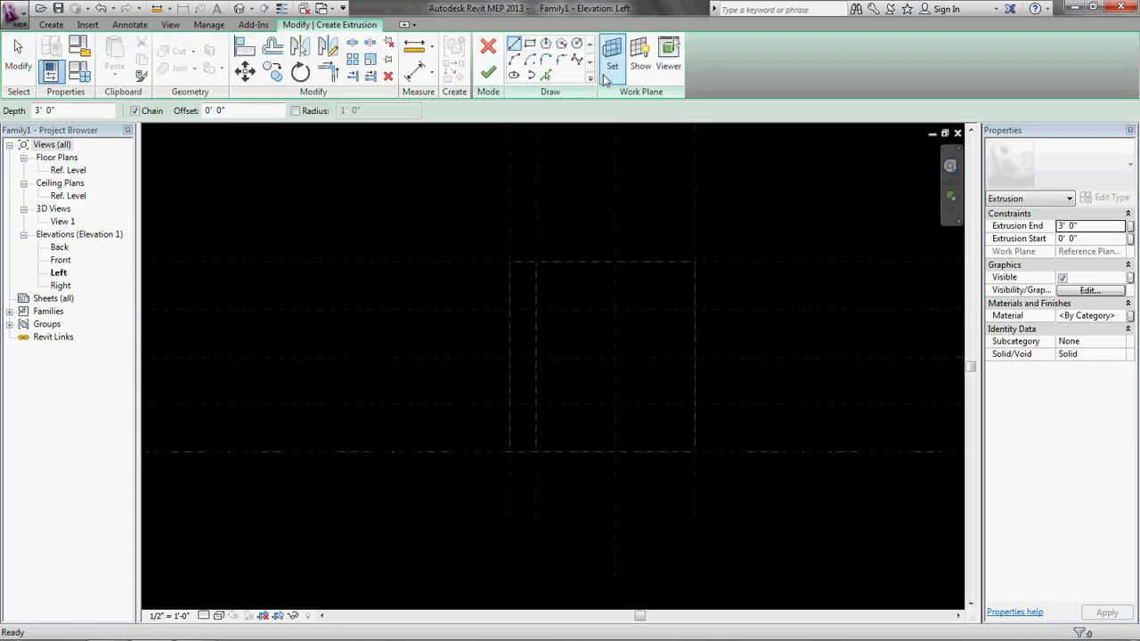
{"action": "left_click", "coordinate": [577, 44]}
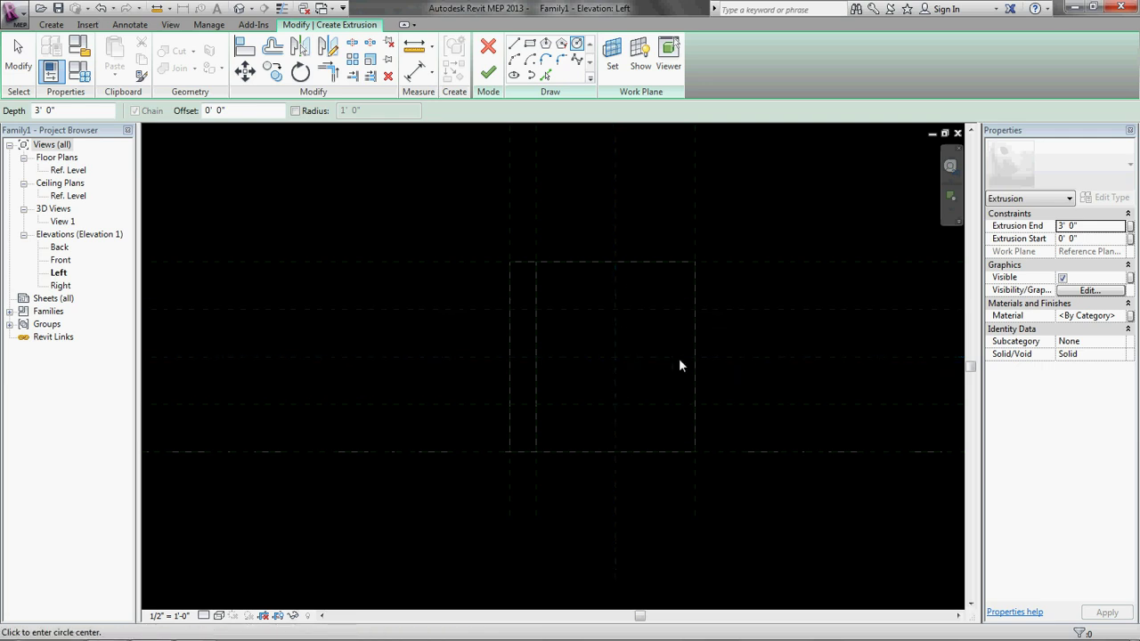
{"action": "left_click", "coordinate": [615, 358]}
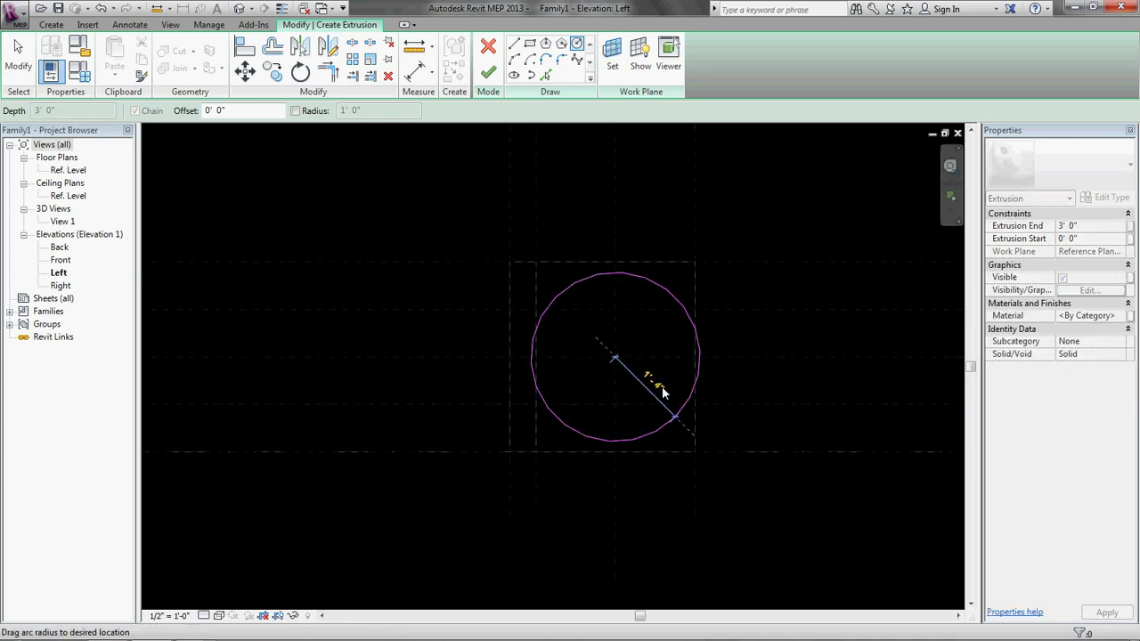
{"action": "left_click", "coordinate": [662, 426]}
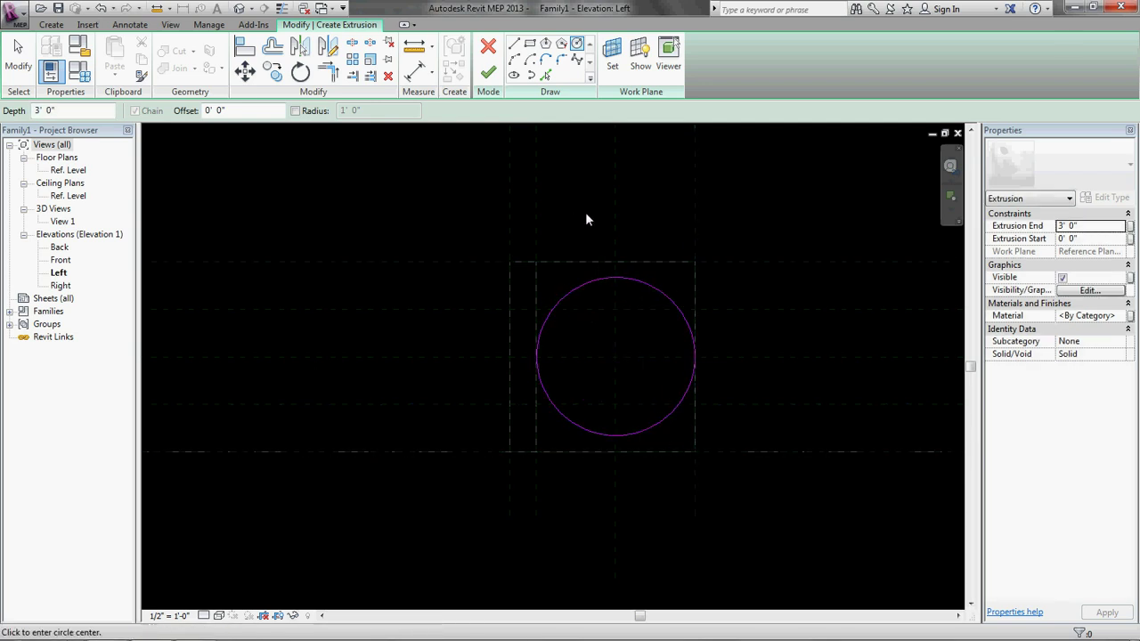
{"action": "key", "text": "Escape"}
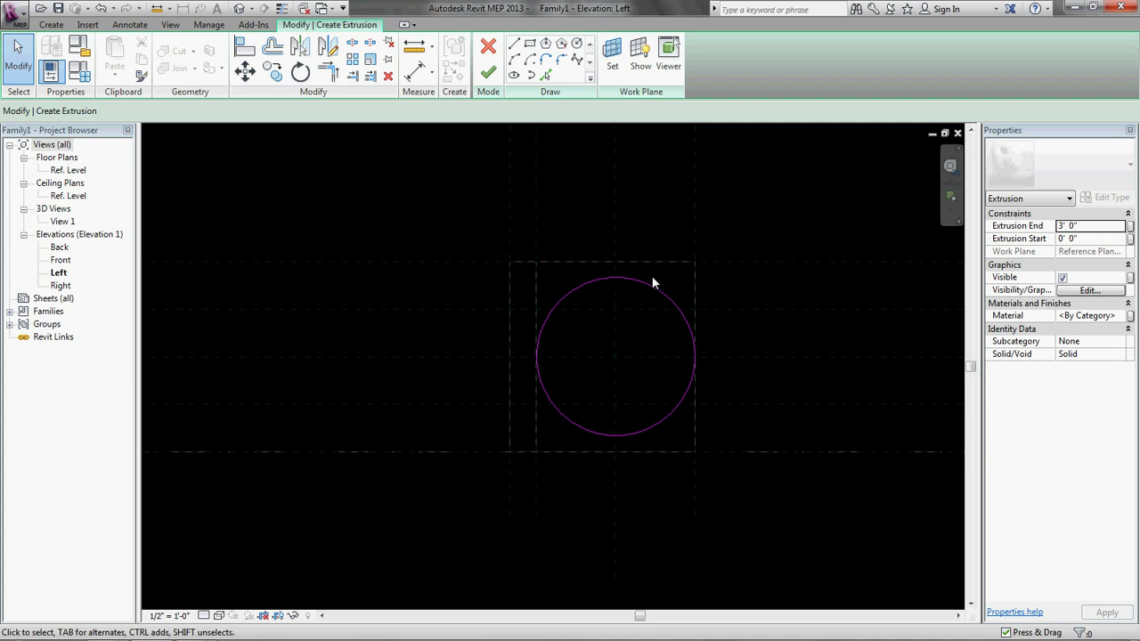
{"action": "key", "text": "d"}
{"action": "key", "text": "i"}
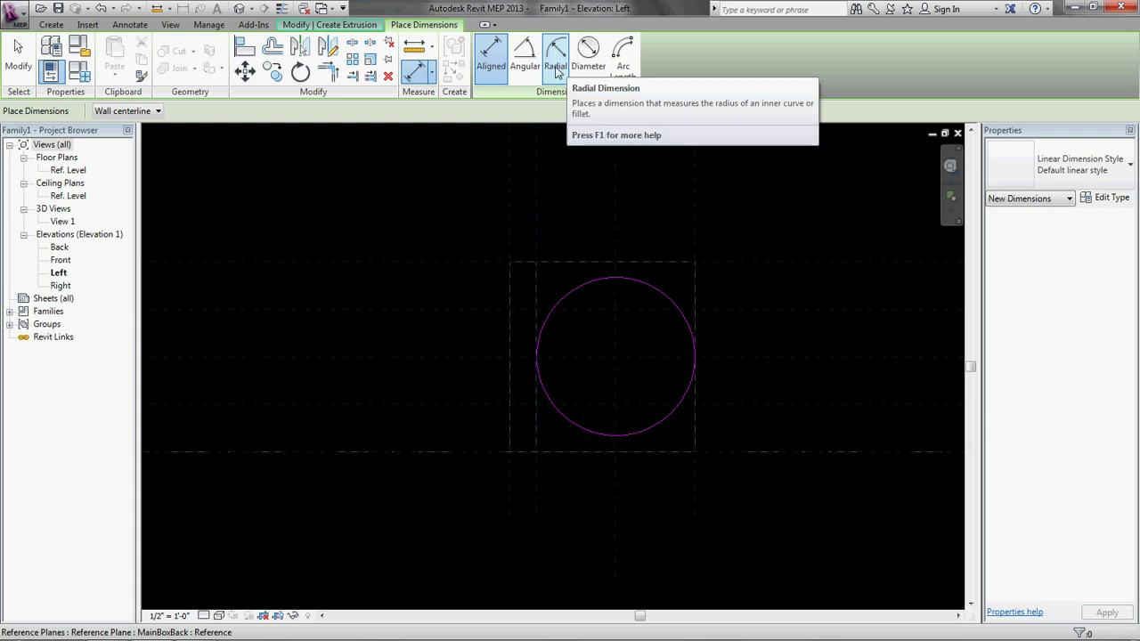
Step: Add a radial dimension to the circle and label it with a new InletDuctRad parameter
{"action": "left_click", "coordinate": [556, 72]}
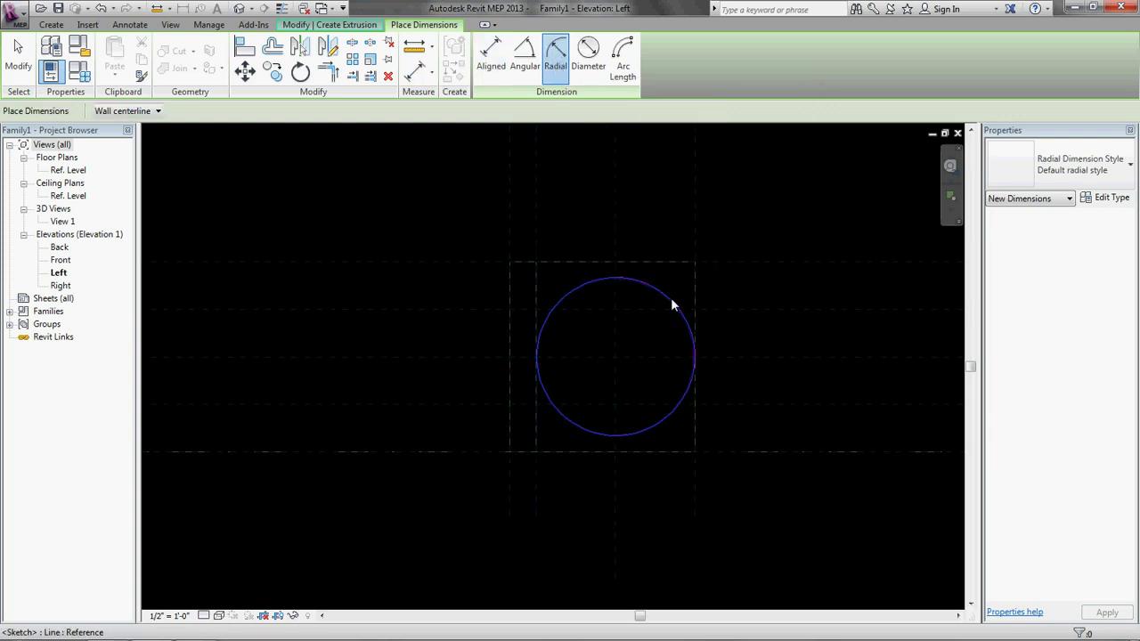
{"action": "left_click", "coordinate": [672, 305]}
{"action": "left_click", "coordinate": [766, 332]}
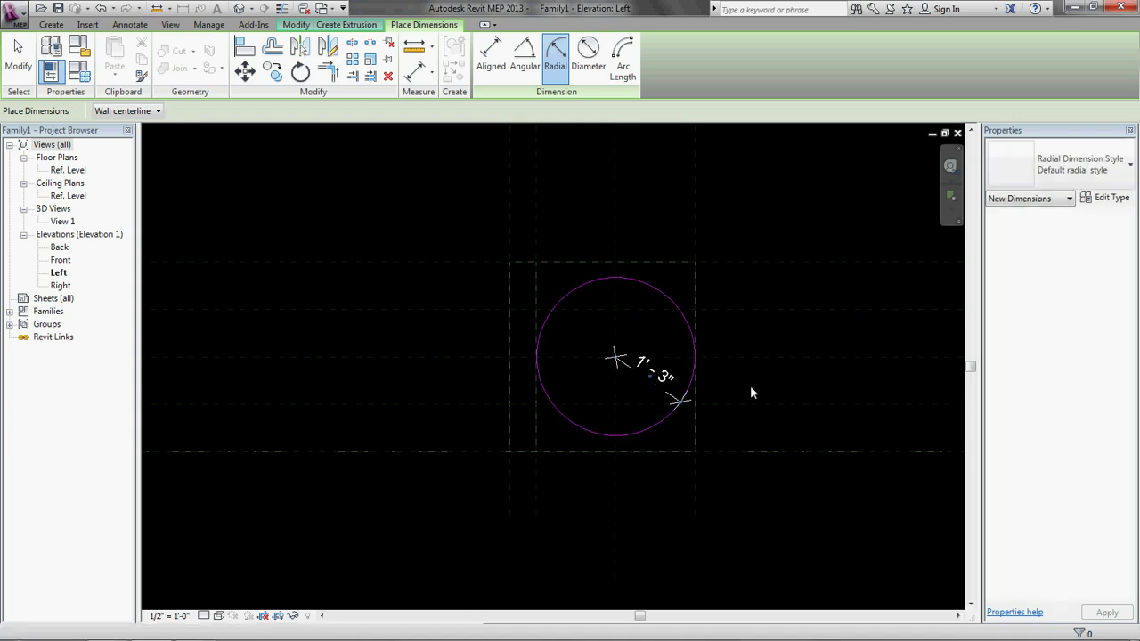
{"action": "key", "text": "Escape"}
{"action": "left_click", "coordinate": [652, 379]}
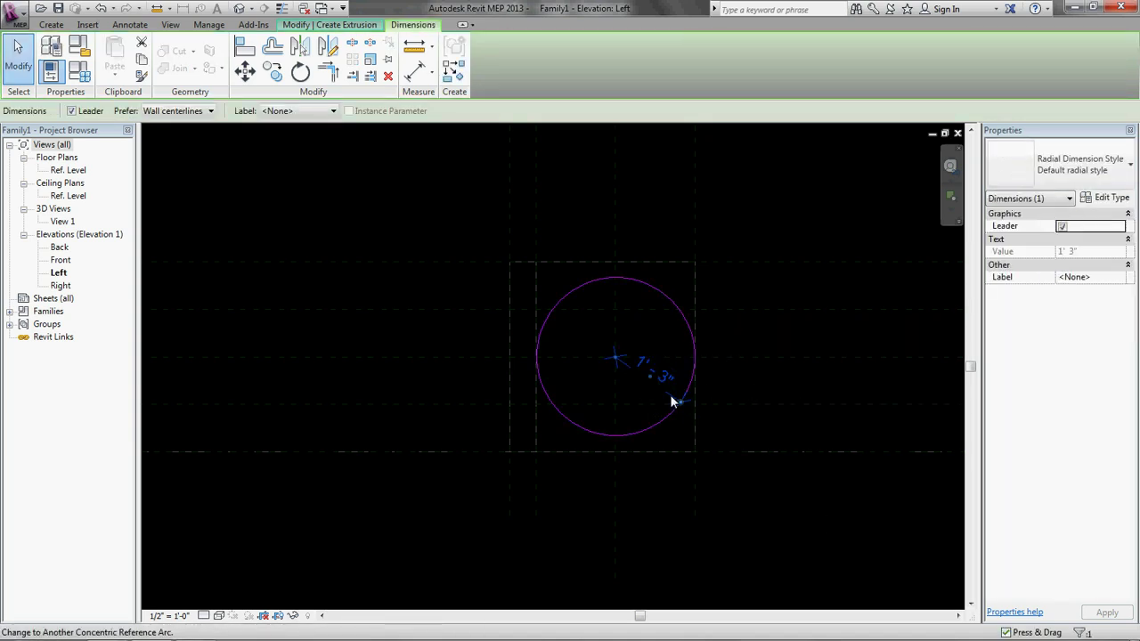
{"action": "key", "text": "Escape"}
{"action": "left_click", "coordinate": [660, 391]}
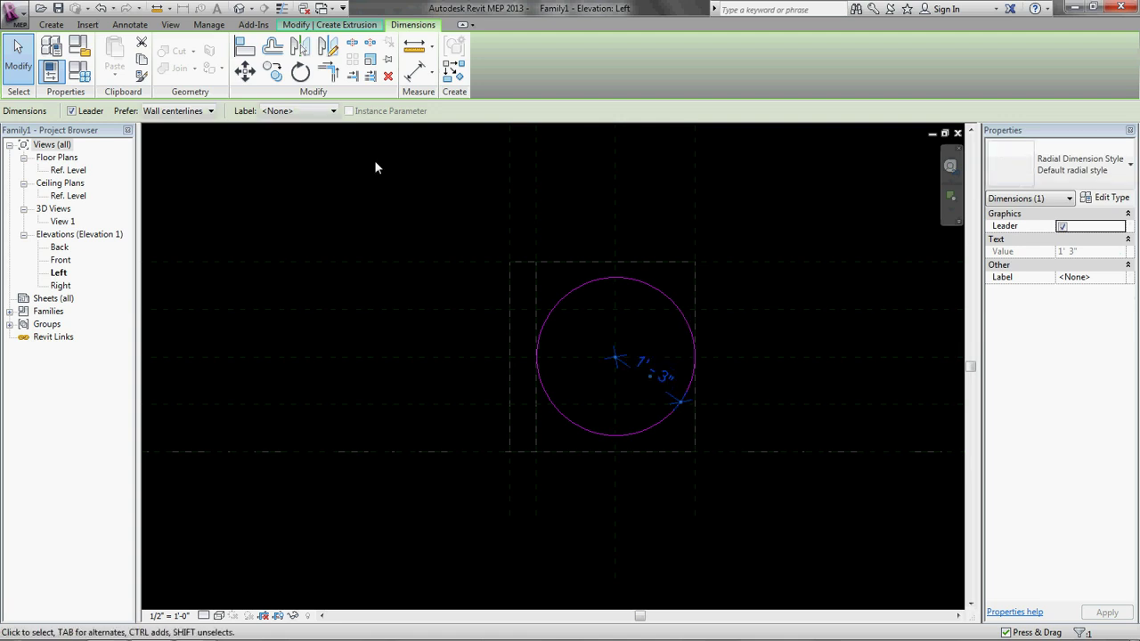
{"action": "left_click", "coordinate": [328, 113]}
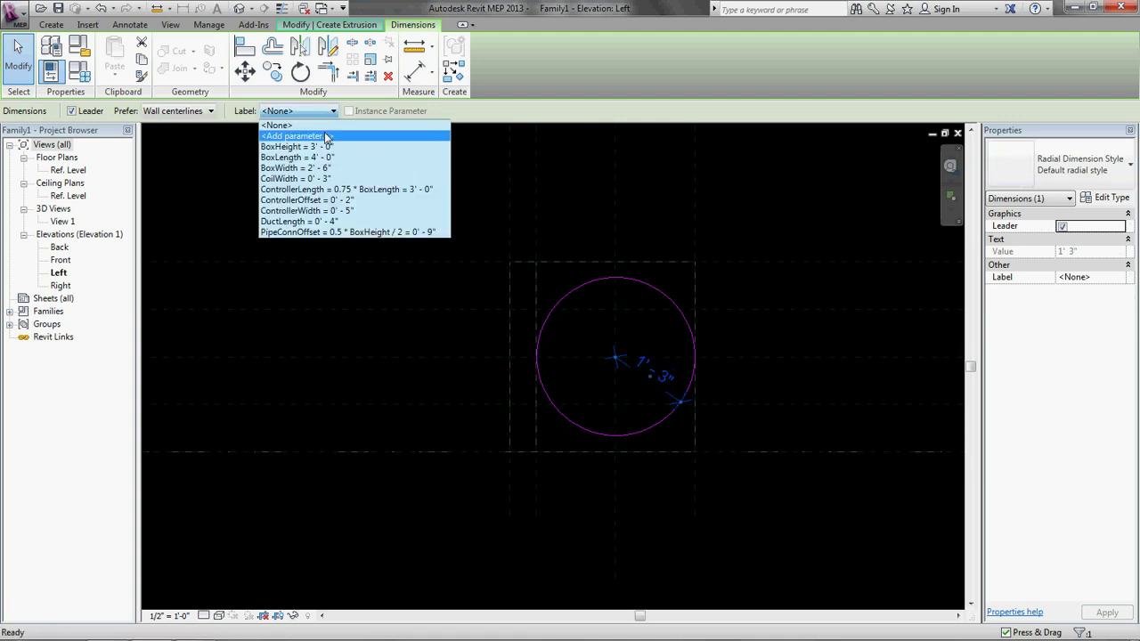
{"action": "left_click", "coordinate": [326, 136]}
{"action": "type", "text": "InletDuctRad"}
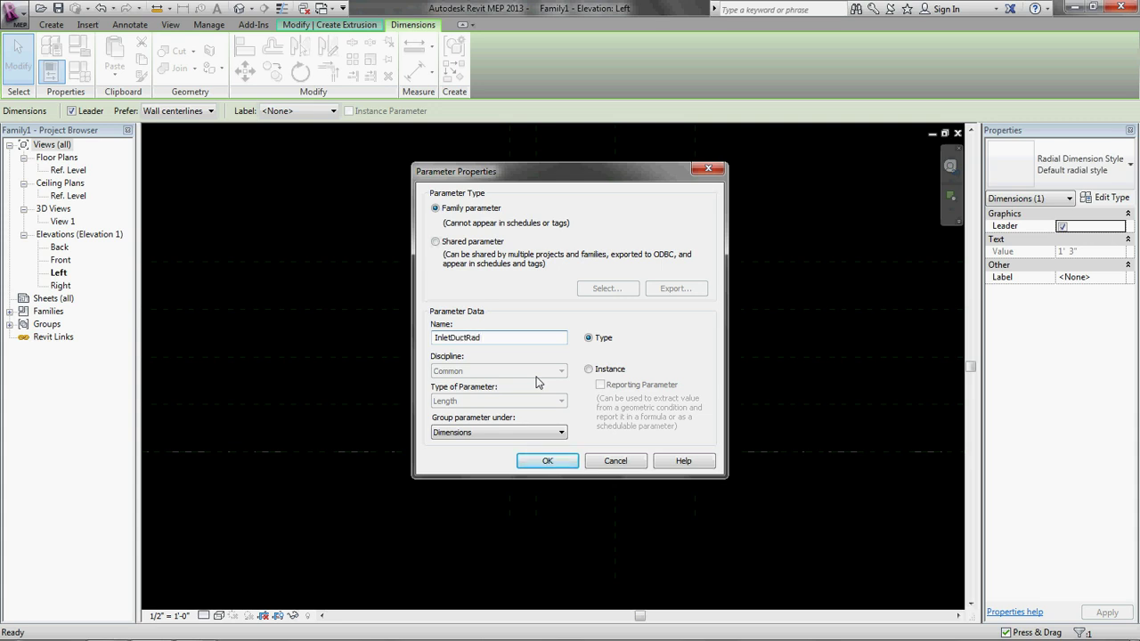
{"action": "key", "text": "Return"}
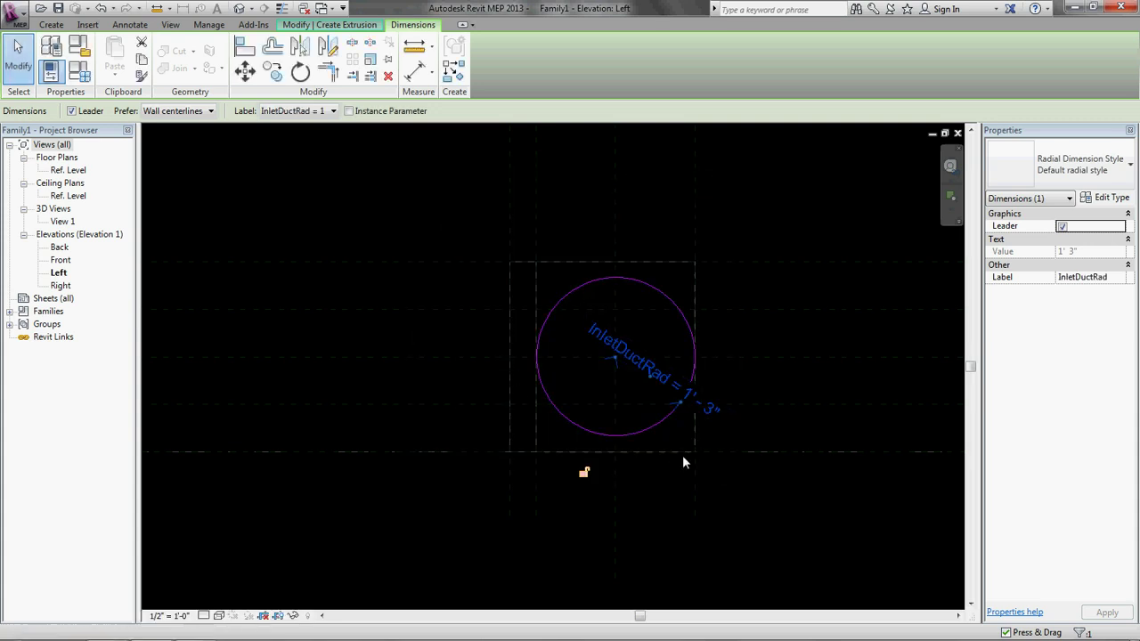
{"action": "key", "text": "Escape"}
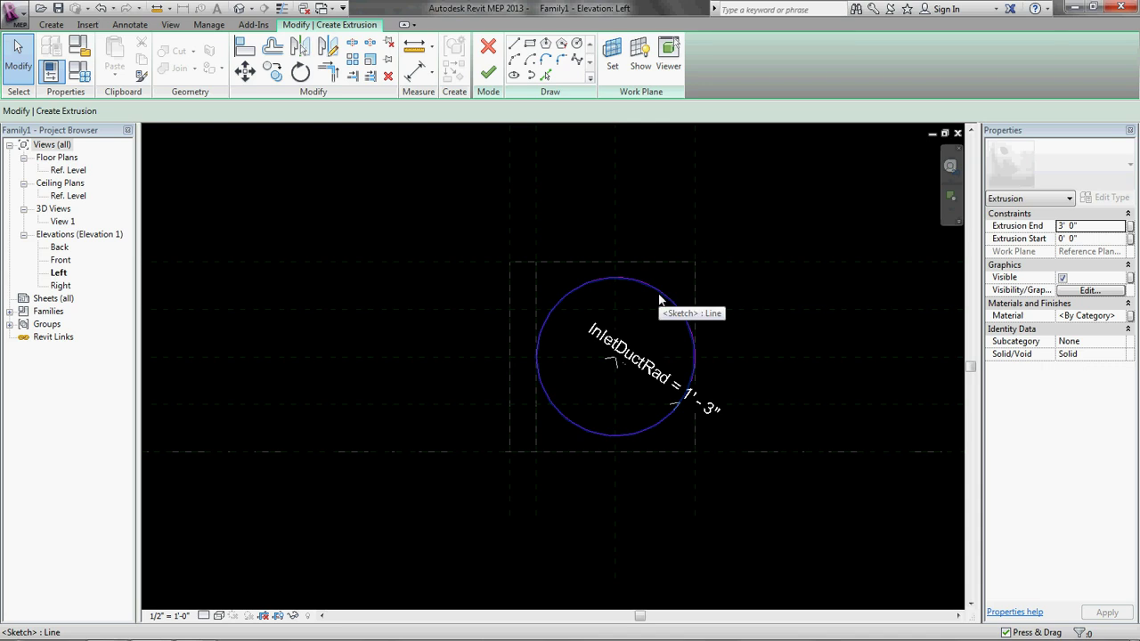
Step: Tie the Extrusion End to DuctLength and finish the inlet duct extrusion
{"action": "left_click", "coordinate": [1127, 227]}
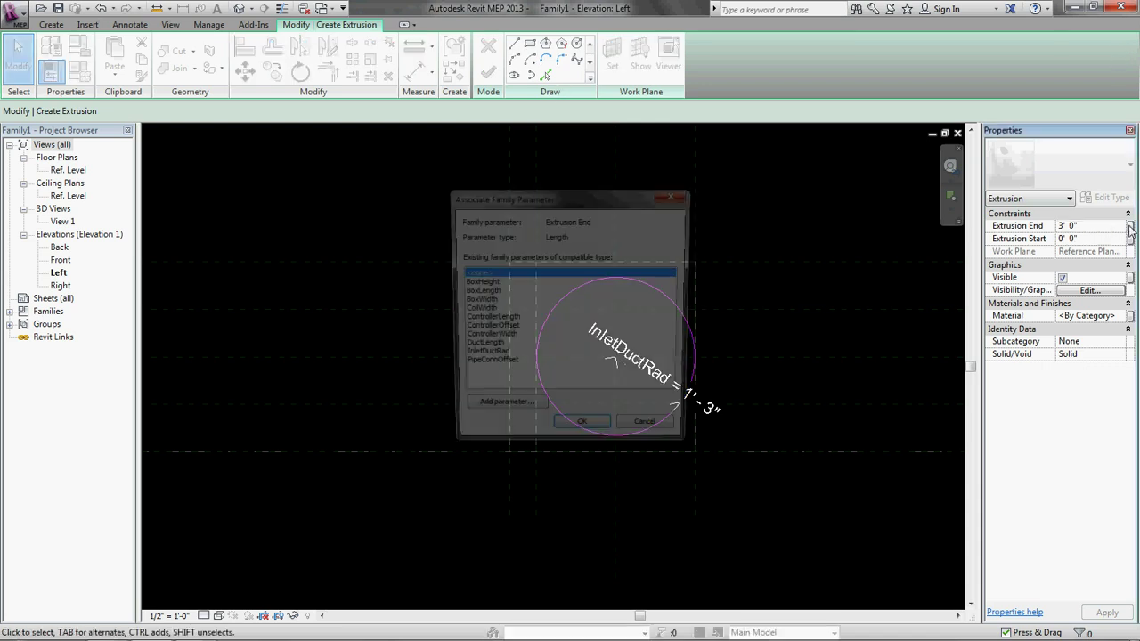
{"action": "left_click", "coordinate": [500, 366]}
{"action": "left_click", "coordinate": [482, 347]}
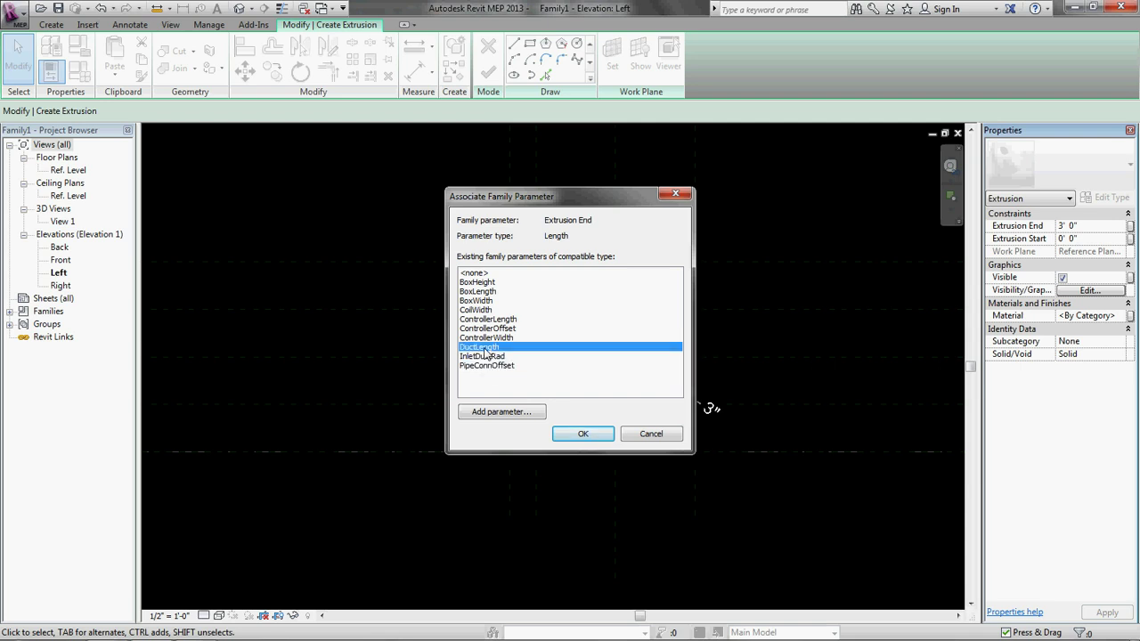
{"action": "left_click", "coordinate": [600, 437]}
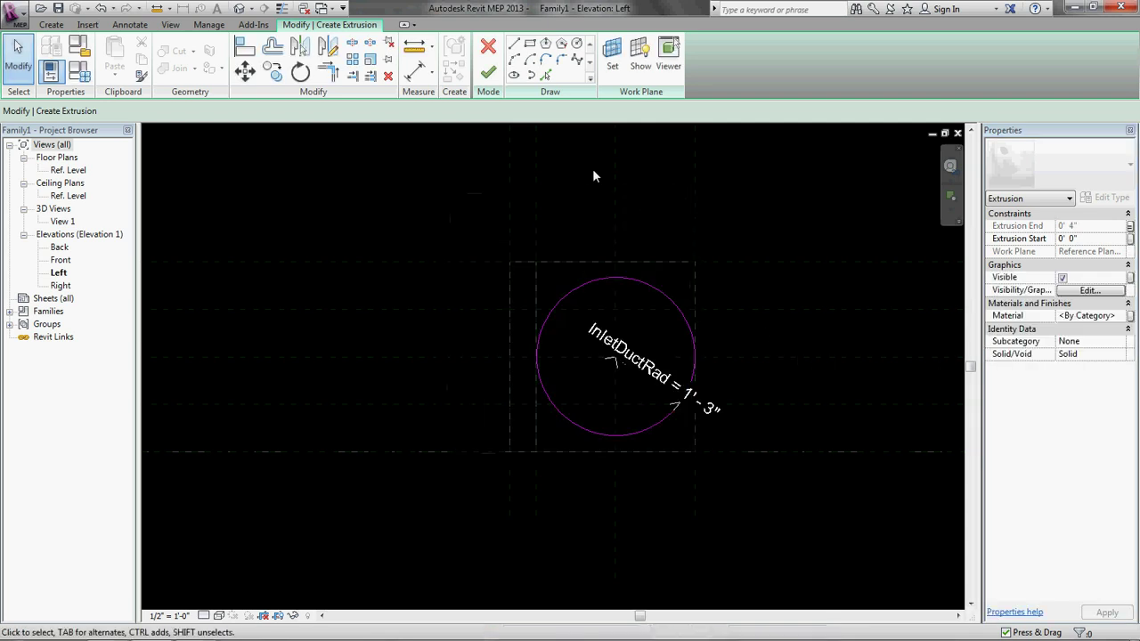
{"action": "left_click", "coordinate": [489, 74]}
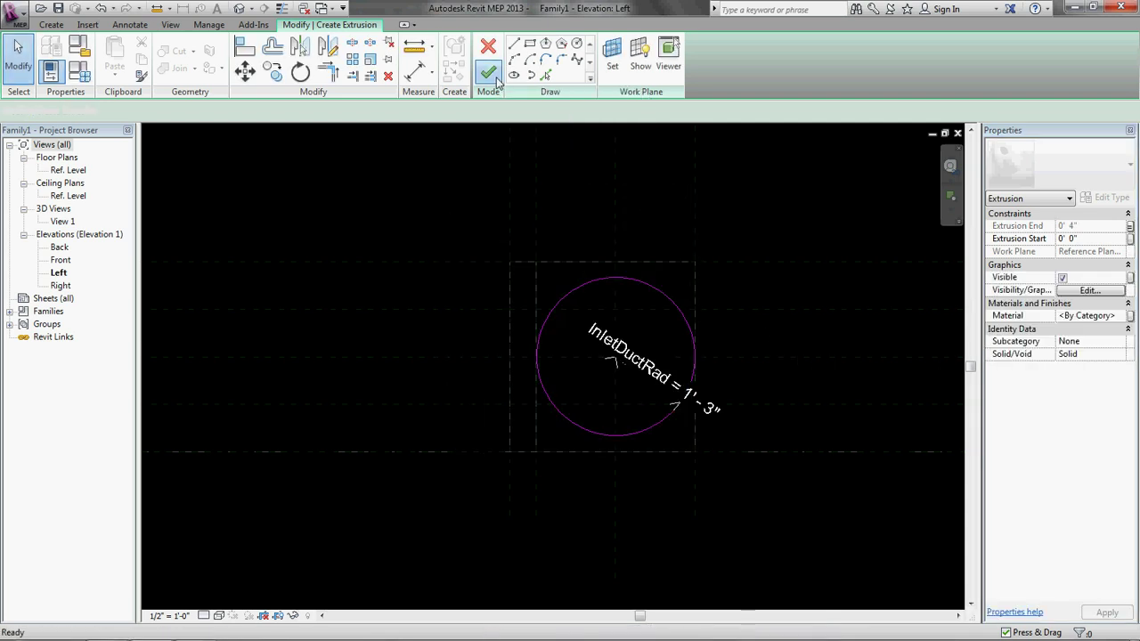
{"action": "left_click", "coordinate": [799, 208]}
Step: Orbit and zoom the 3D view to inspect the inlet cylinder, then restore the Ref. Level floor plan
{"action": "key", "text": "w"}
{"action": "key", "text": "t"}
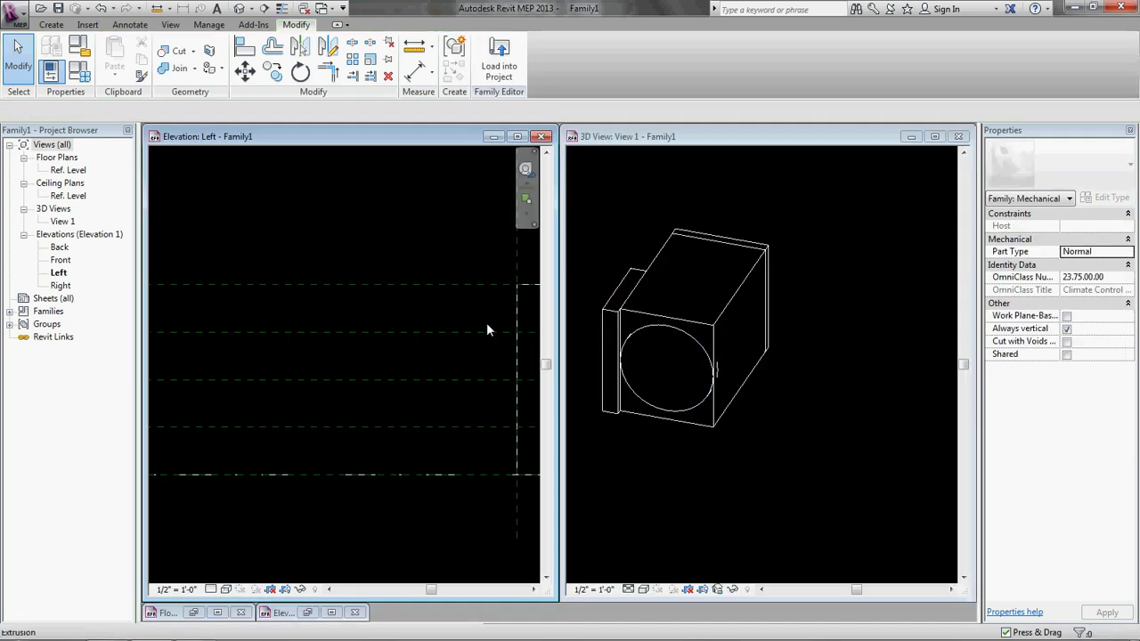
{"action": "left_click", "coordinate": [807, 461]}
{"action": "middle_click_drag", "start_coordinate": [639, 461], "coordinate": [858, 313], "text": "shift"}
{"action": "scroll", "coordinate": [858, 313], "scroll_direction": "up", "scroll_amount": 2}
{"action": "middle_click_drag", "start_coordinate": [730, 325], "coordinate": [701, 394], "text": "ctrl"}
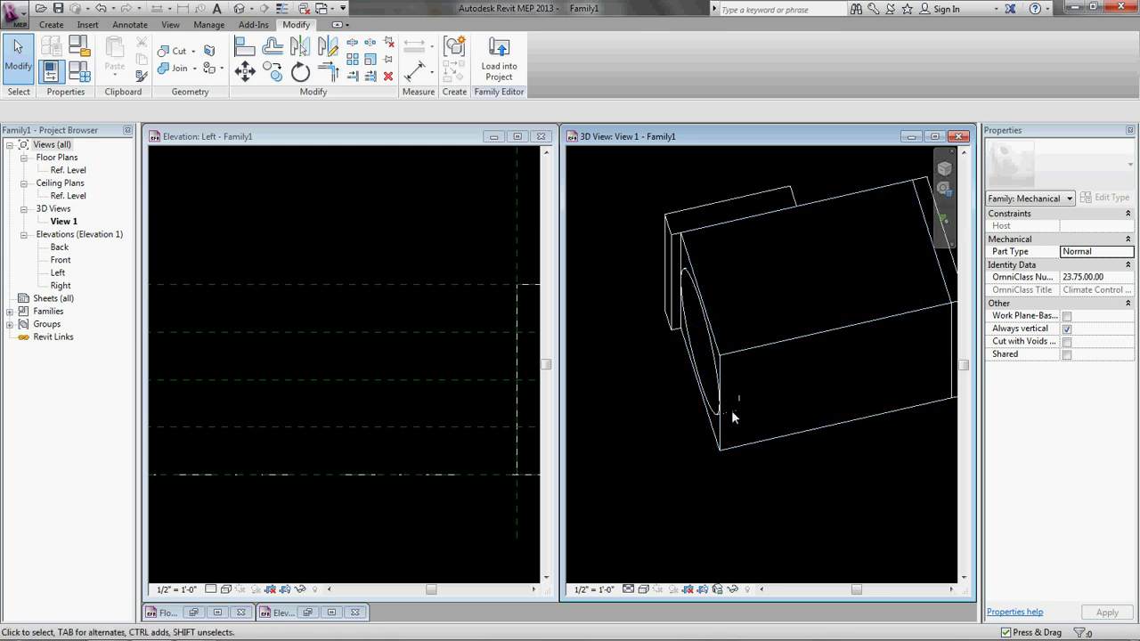
{"action": "left_click", "coordinate": [712, 414]}
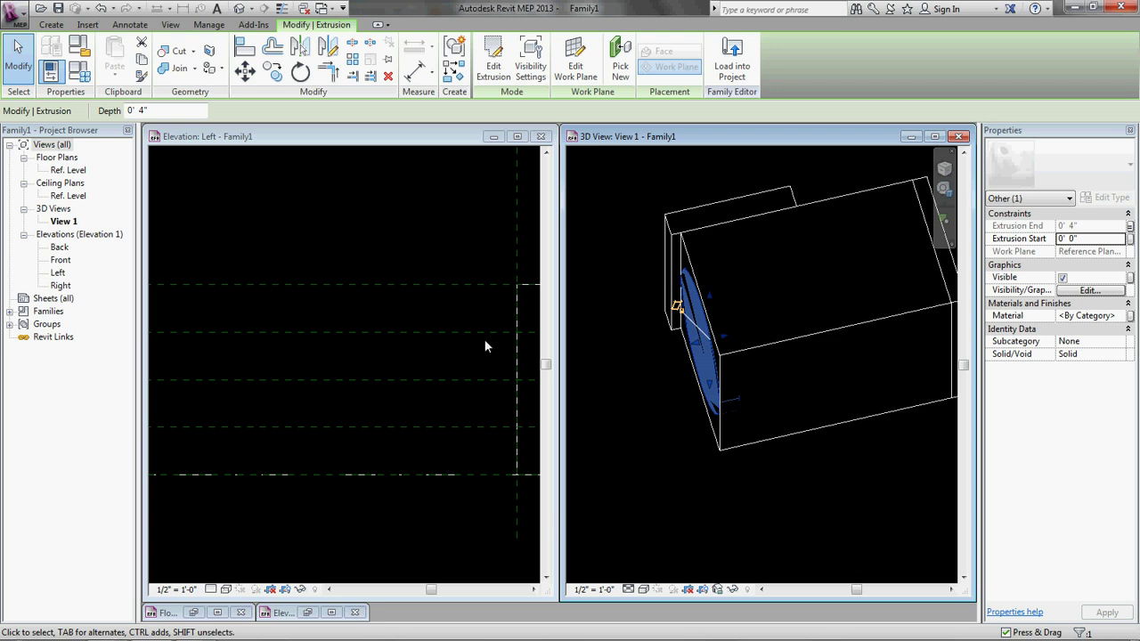
{"action": "left_click", "coordinate": [478, 224]}
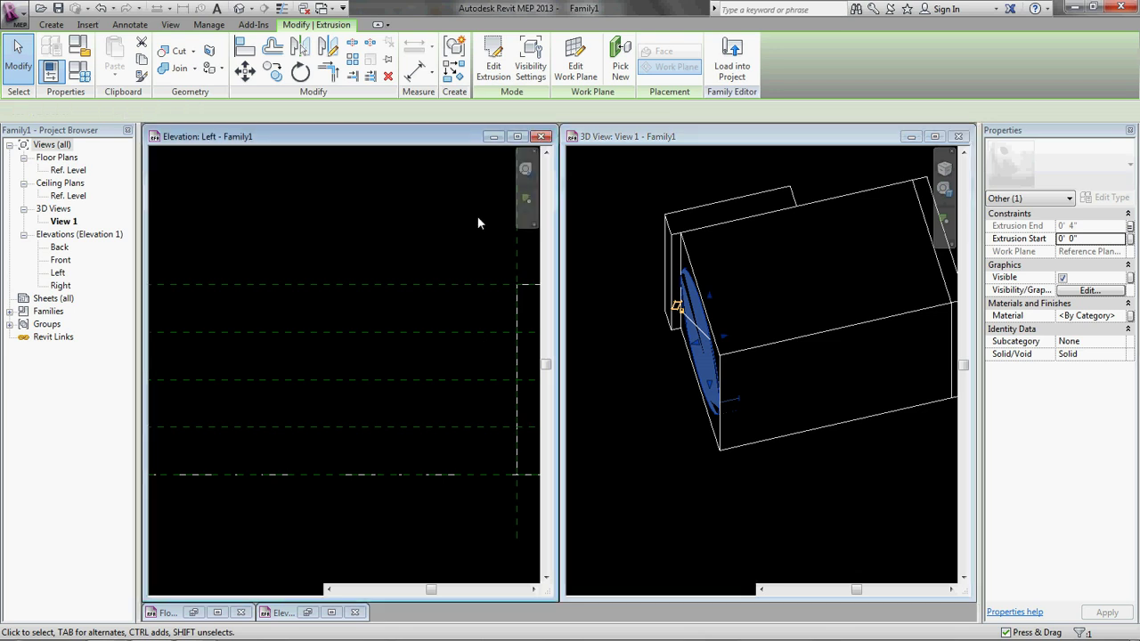
{"action": "left_click", "coordinate": [193, 613]}
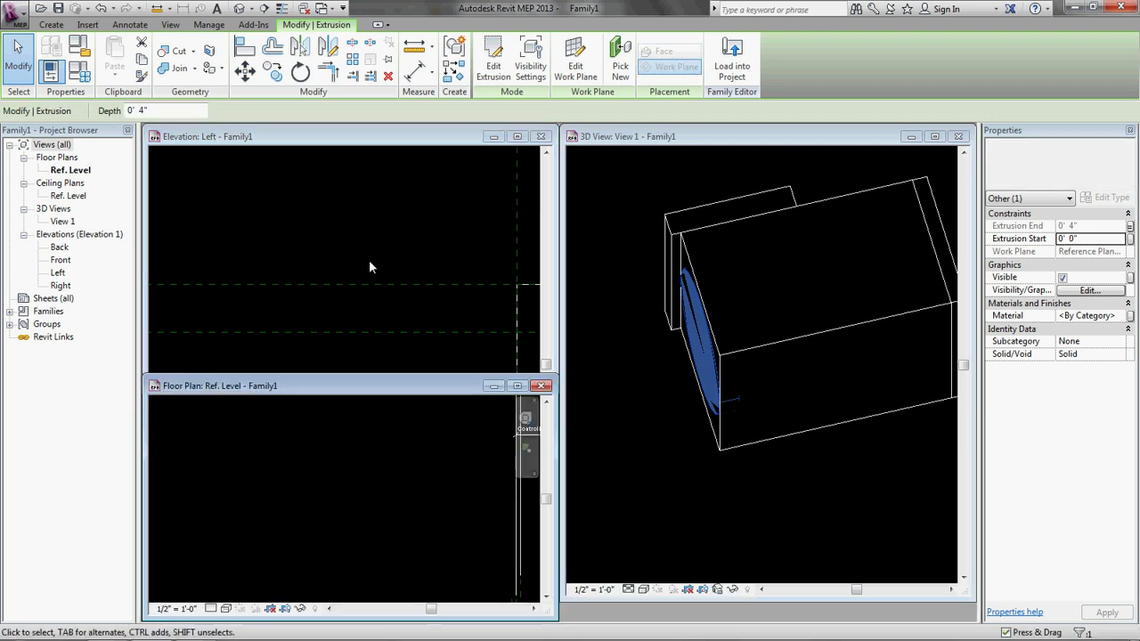
Step: Enlarge the floor plan window, zoom to the duct cross, and select the InletLeft reference plane
{"action": "left_click", "coordinate": [398, 252]}
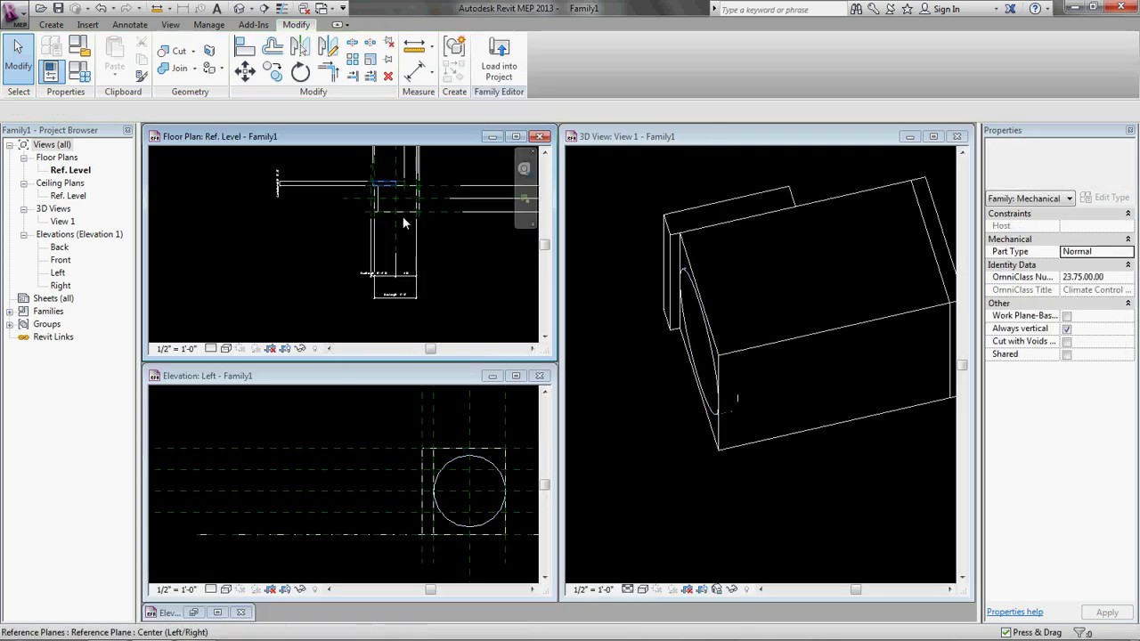
{"action": "left_click_drag", "start_coordinate": [554, 361], "coordinate": [688, 617]}
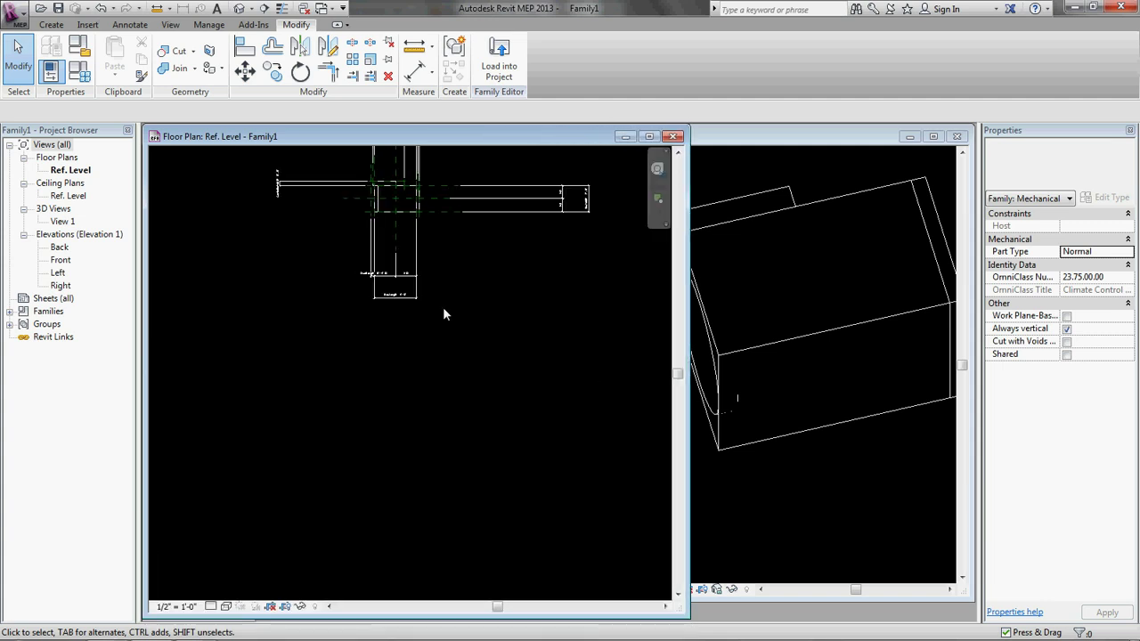
{"action": "scroll", "coordinate": [365, 361], "scroll_direction": "up", "scroll_amount": 4}
{"action": "middle_click_drag", "start_coordinate": [365, 360], "coordinate": [424, 379]}
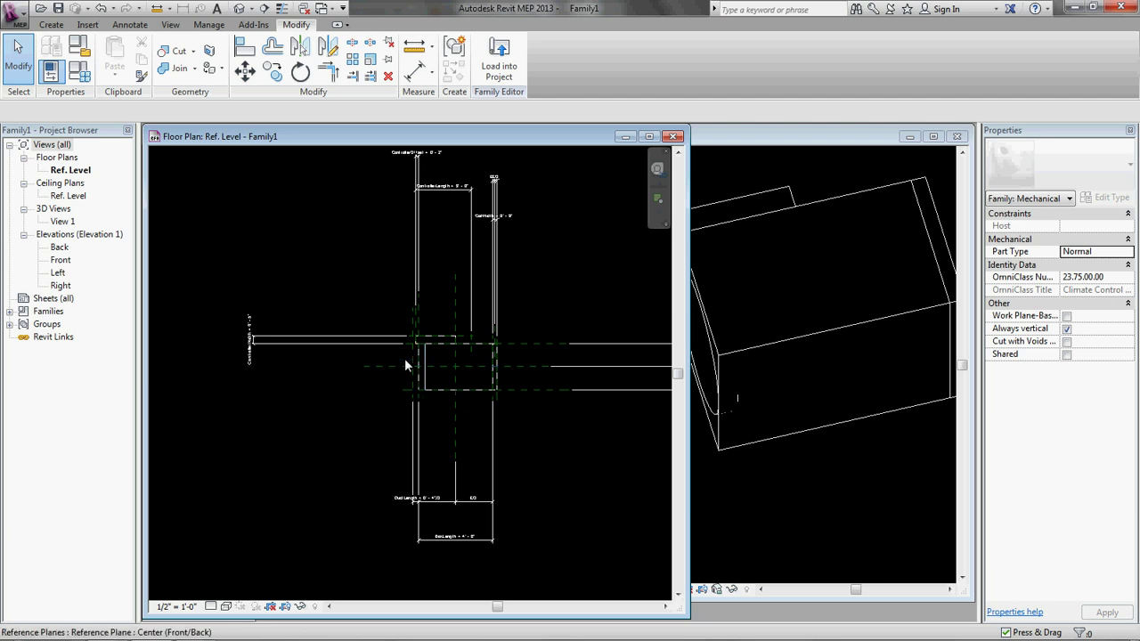
{"action": "left_click", "coordinate": [410, 356]}
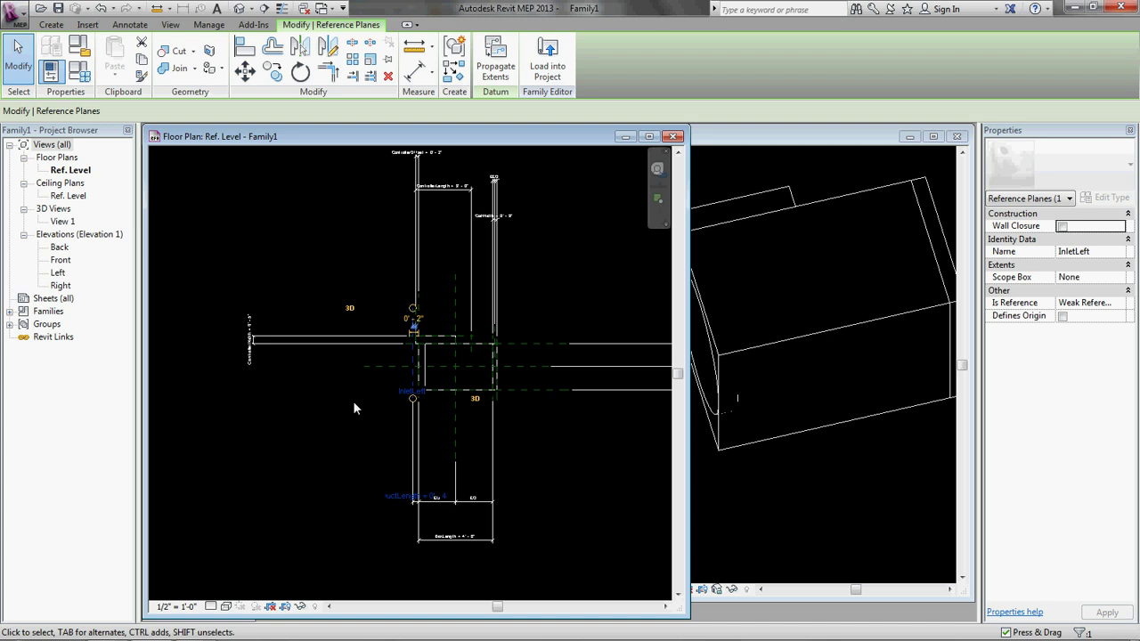
Step: Stretch the MainBoxLeft reference plane's end so its 2' 0" dimension sits below the box
{"action": "scroll", "coordinate": [422, 356], "scroll_direction": "up", "scroll_amount": 5}
{"action": "mouse_move", "coordinate": [461, 380]}
{"action": "middle_mouse_down"}
{"action": "mouse_move", "coordinate": [385, 335]}
{"action": "mouse_move", "coordinate": [468, 363]}
{"action": "middle_mouse_up"}
{"action": "left_click", "coordinate": [414, 450]}
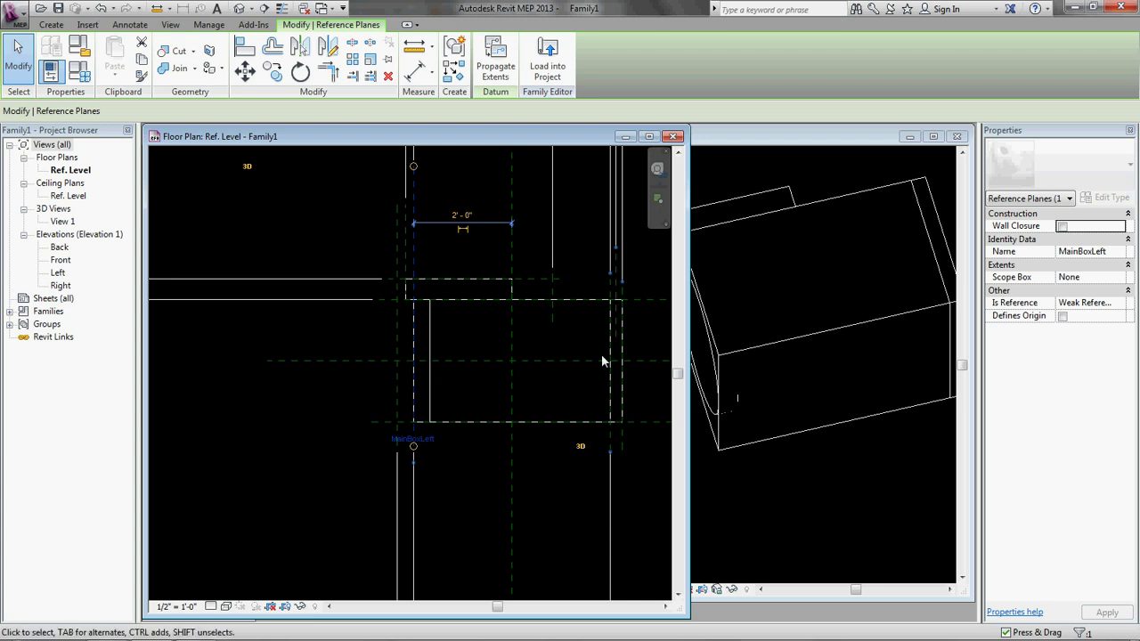
{"action": "scroll", "coordinate": [471, 303], "scroll_direction": "down", "scroll_amount": 1}
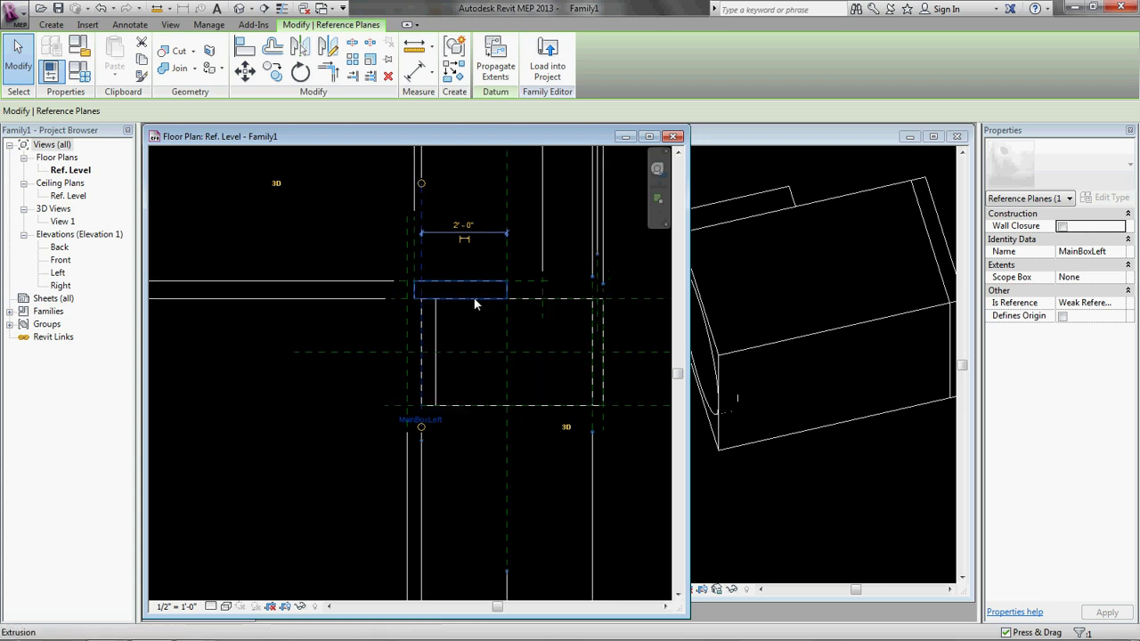
{"action": "middle_click_drag", "start_coordinate": [464, 361], "coordinate": [462, 381]}
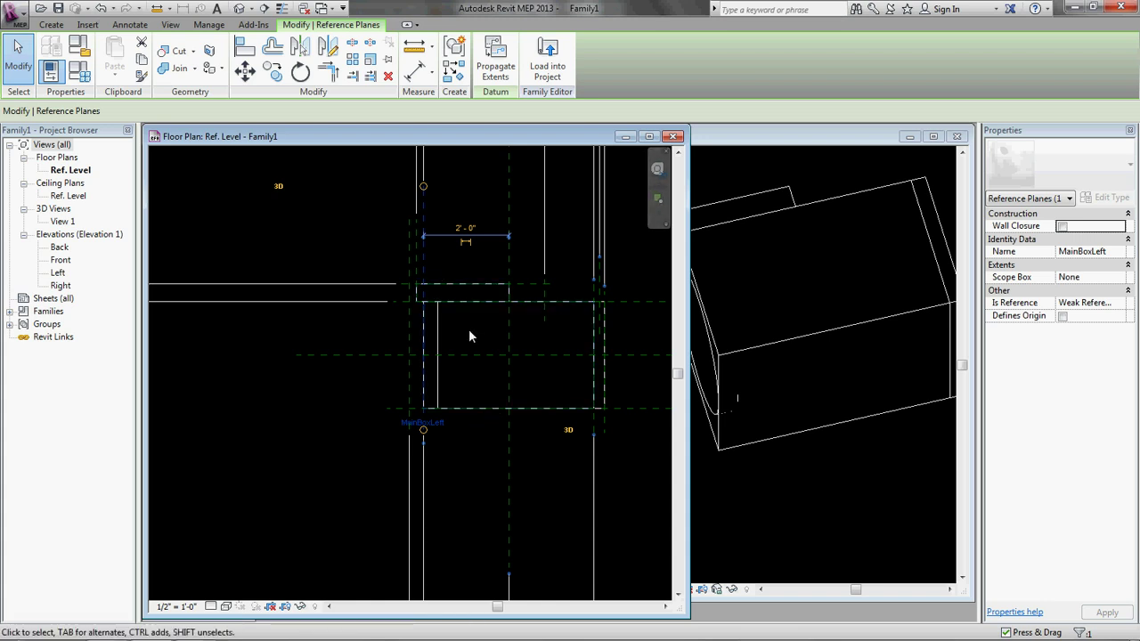
{"action": "scroll", "coordinate": [474, 216], "scroll_direction": "down", "scroll_amount": 1}
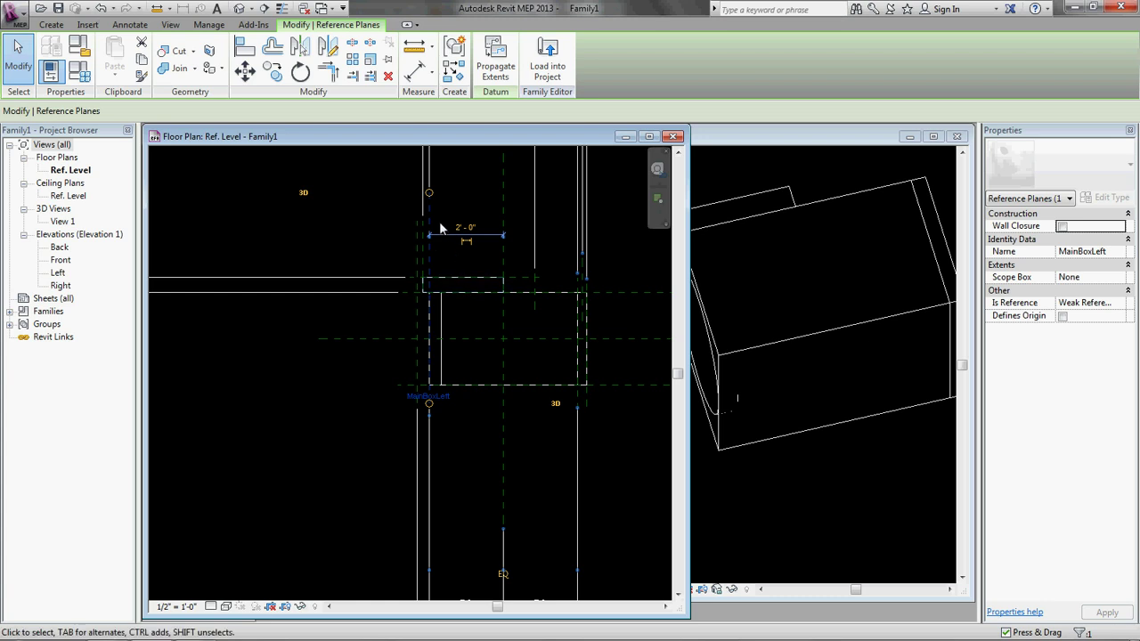
{"action": "left_click_drag", "start_coordinate": [432, 195], "coordinate": [427, 527]}
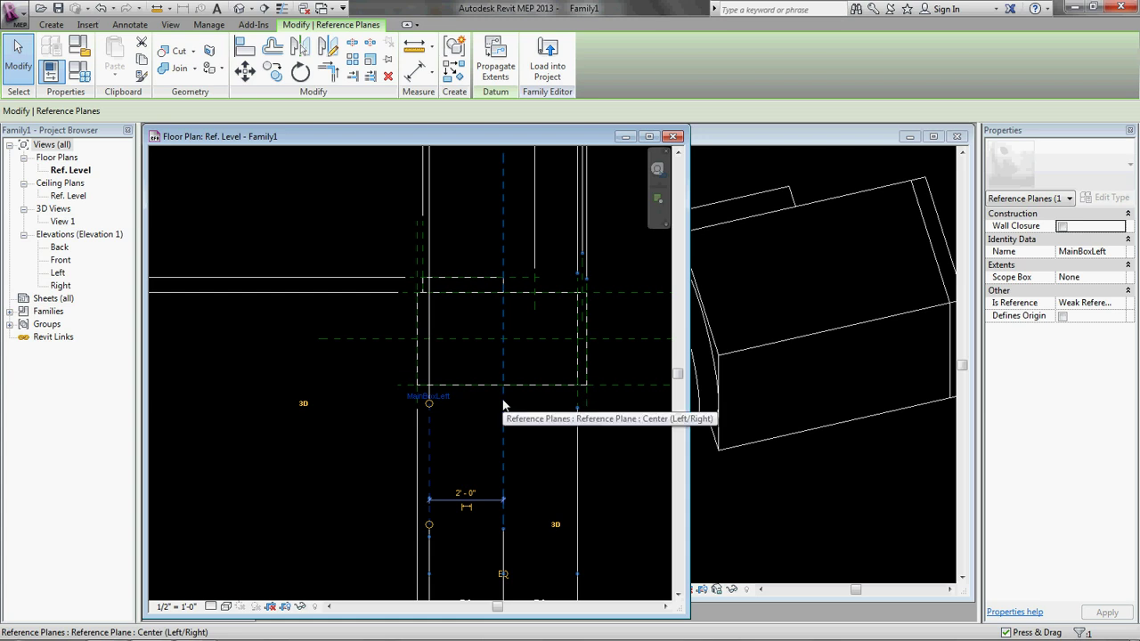
{"action": "left_click_drag", "start_coordinate": [440, 460], "coordinate": [436, 253]}
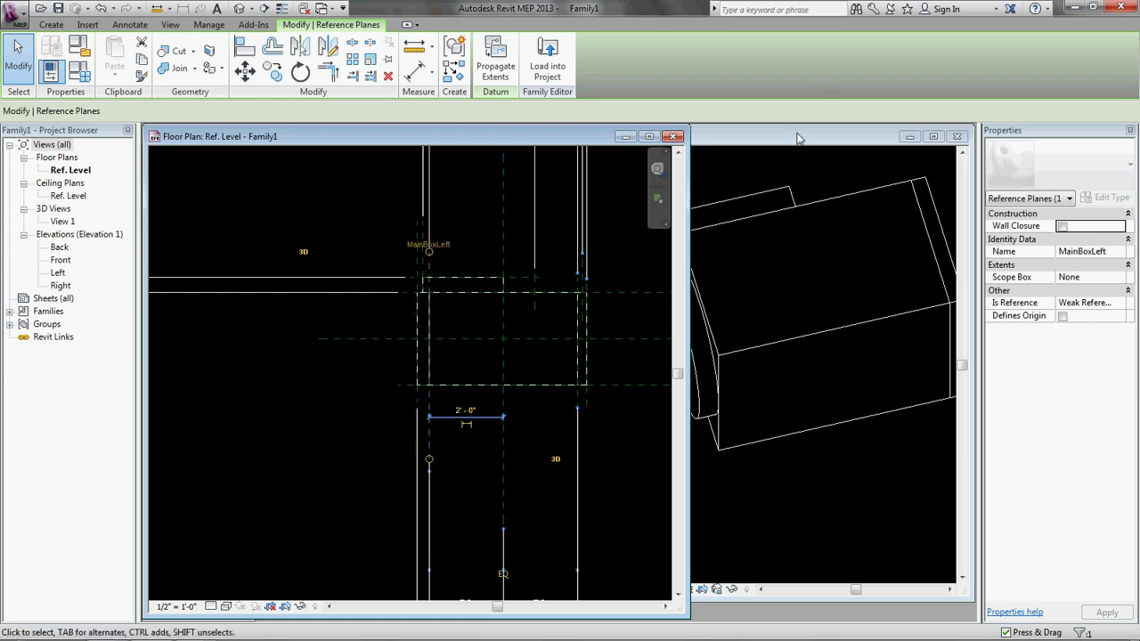
Step: Check the box from the front in 3D, then pan the floor plan to show the whole layout
{"action": "left_click", "coordinate": [797, 134]}
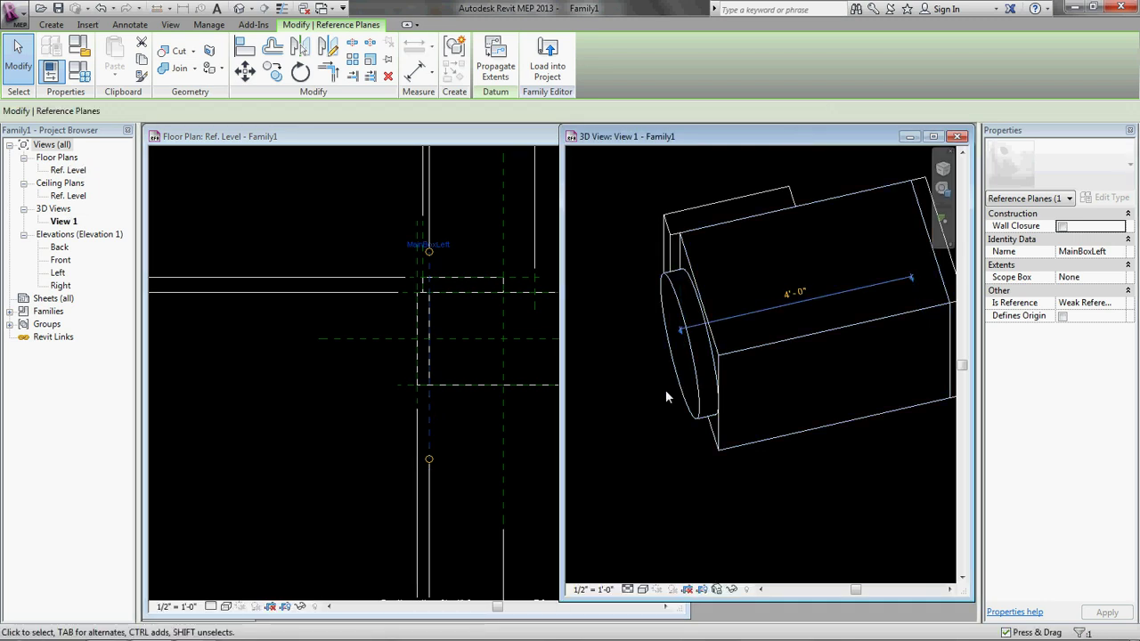
{"action": "middle_click_drag", "start_coordinate": [674, 394], "coordinate": [673, 339], "text": "shift"}
{"action": "left_click", "coordinate": [348, 287]}
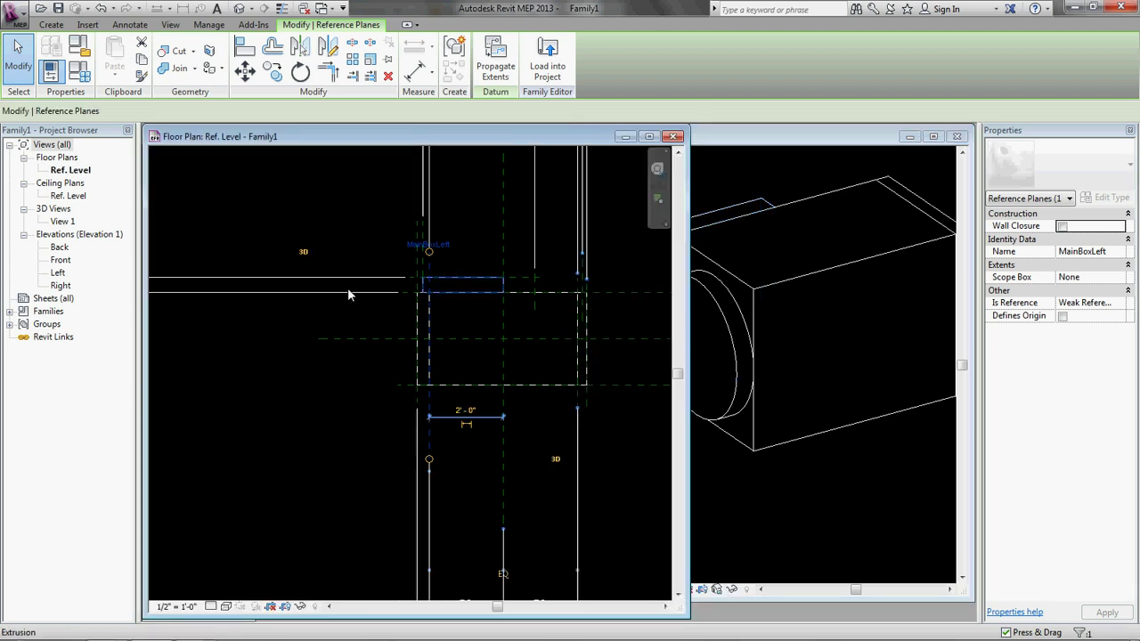
{"action": "scroll", "coordinate": [496, 331], "scroll_direction": "down", "scroll_amount": 3}
{"action": "middle_click_drag", "start_coordinate": [496, 332], "coordinate": [423, 329]}
Step: Change InletDuctRad from 1' 3" to 0-6 (6 inches) in Family Types
{"action": "key", "text": "w"}
{"action": "key", "text": "t"}
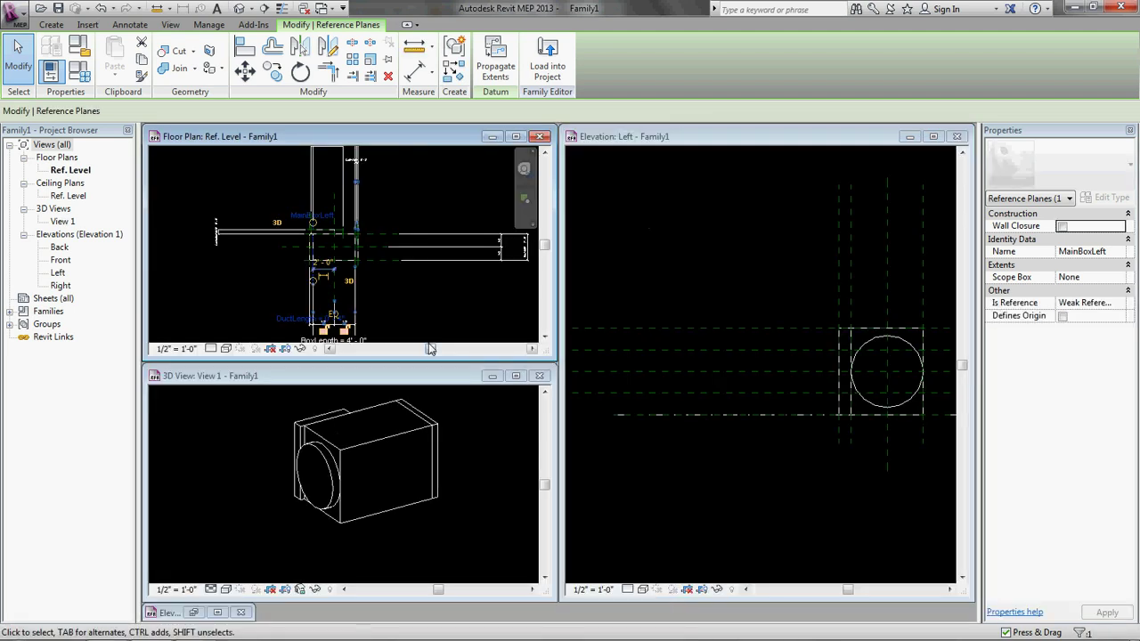
{"action": "middle_click_drag", "start_coordinate": [400, 513], "coordinate": [375, 455], "text": "shift"}
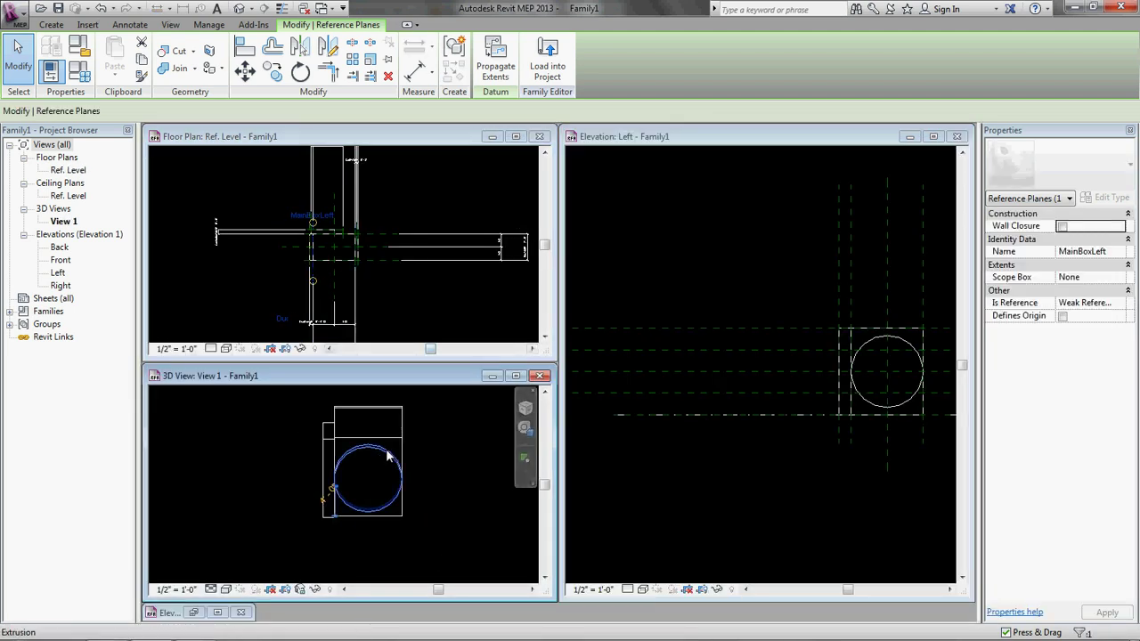
{"action": "left_click", "coordinate": [484, 481]}
{"action": "left_click", "coordinate": [79, 78]}
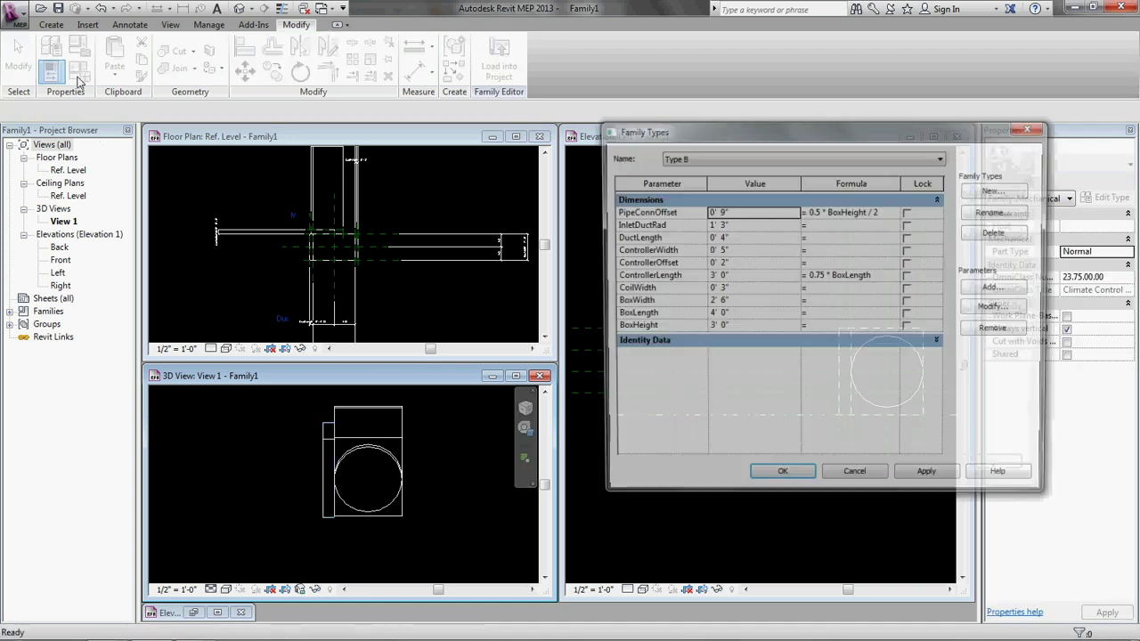
{"action": "left_click", "coordinate": [739, 222]}
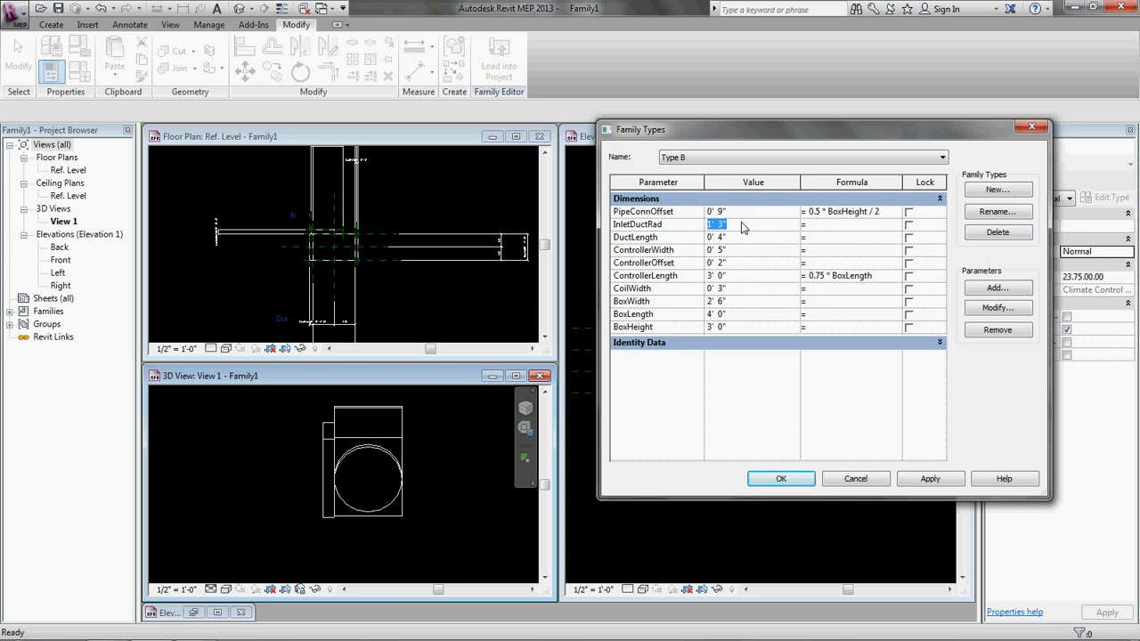
{"action": "type", "text": "0-6"}
{"action": "left_click", "coordinate": [783, 481]}
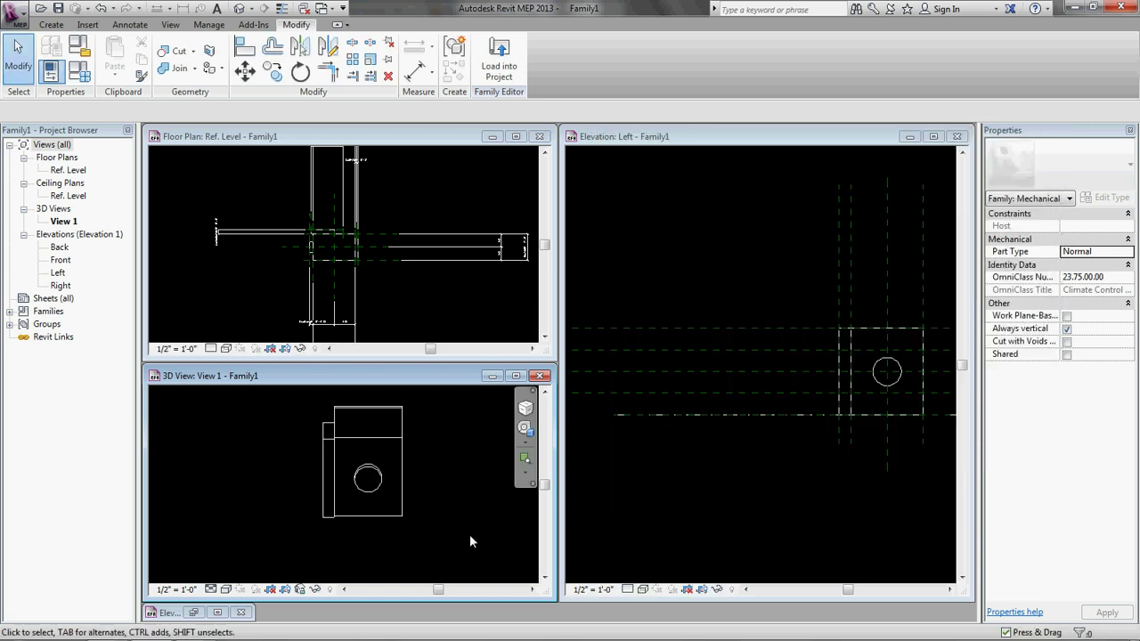
Step: Orbit back to isometric and browse Save As to the Revit-BIM > FAMILIE folder
{"action": "middle_click_drag", "start_coordinate": [443, 501], "coordinate": [415, 496], "text": "shift"}
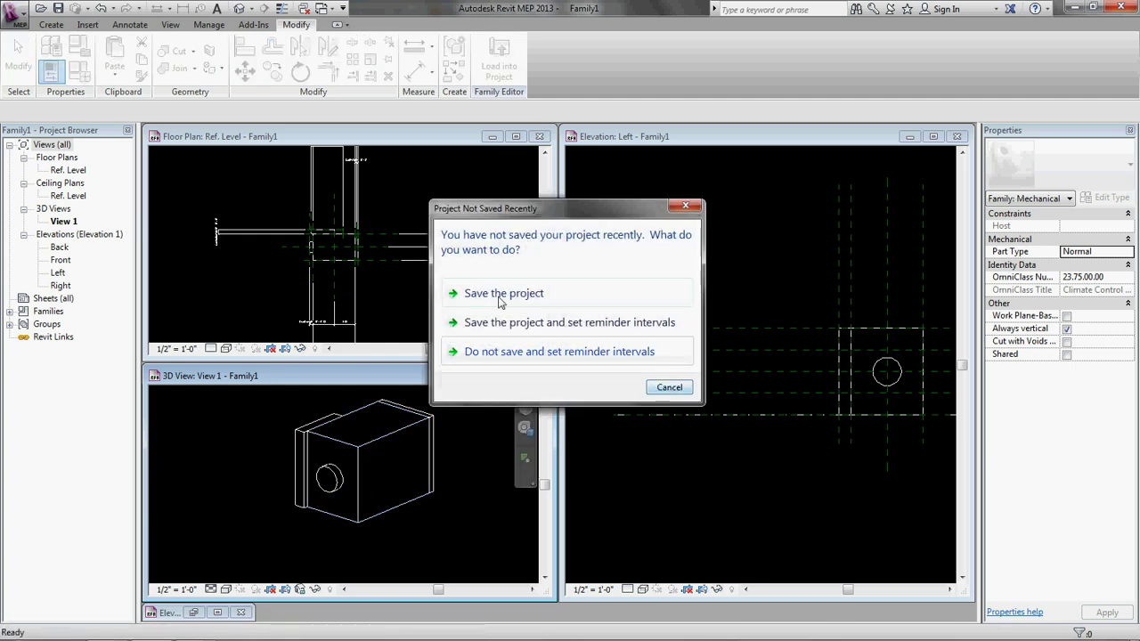
{"action": "left_click", "coordinate": [499, 299]}
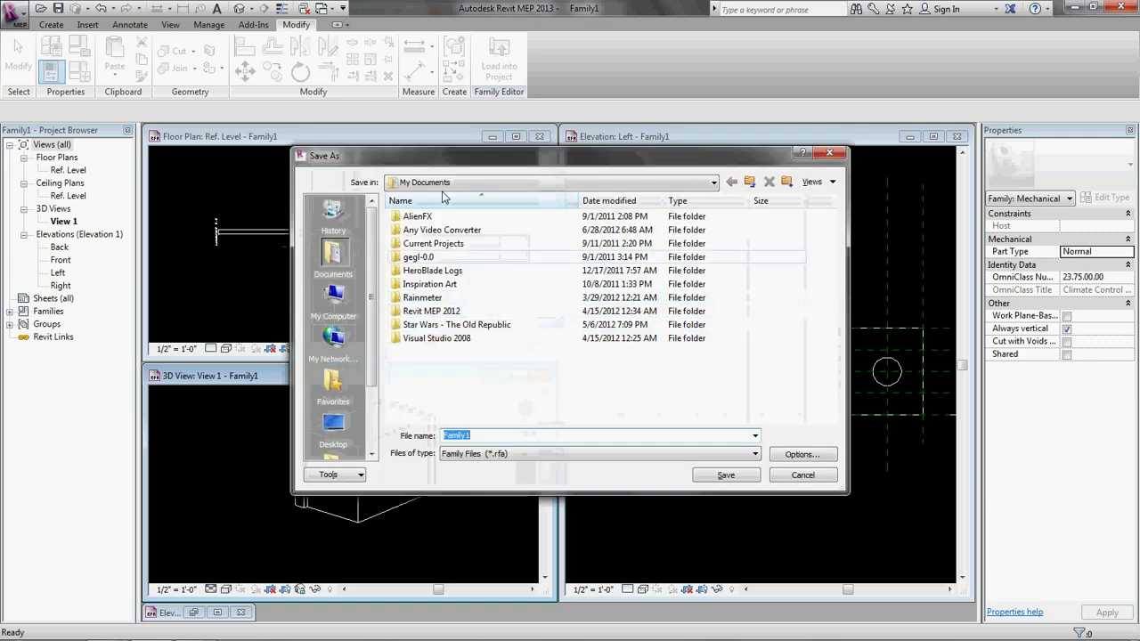
{"action": "left_click", "coordinate": [333, 425]}
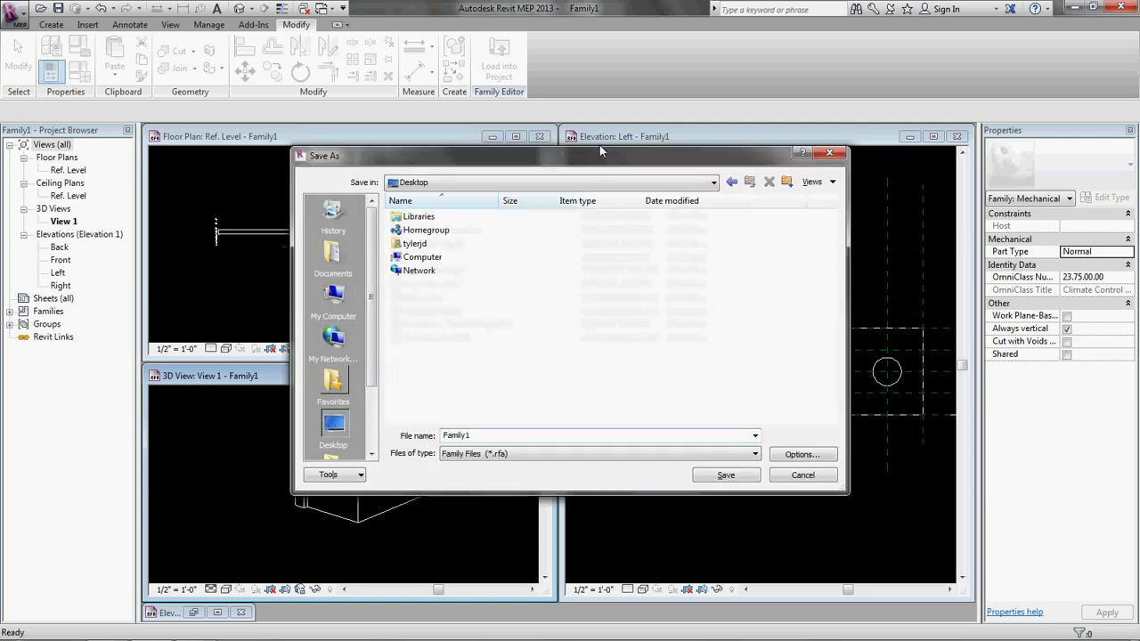
{"action": "double_click", "coordinate": [414, 243]}
{"action": "double_click", "coordinate": [418, 283]}
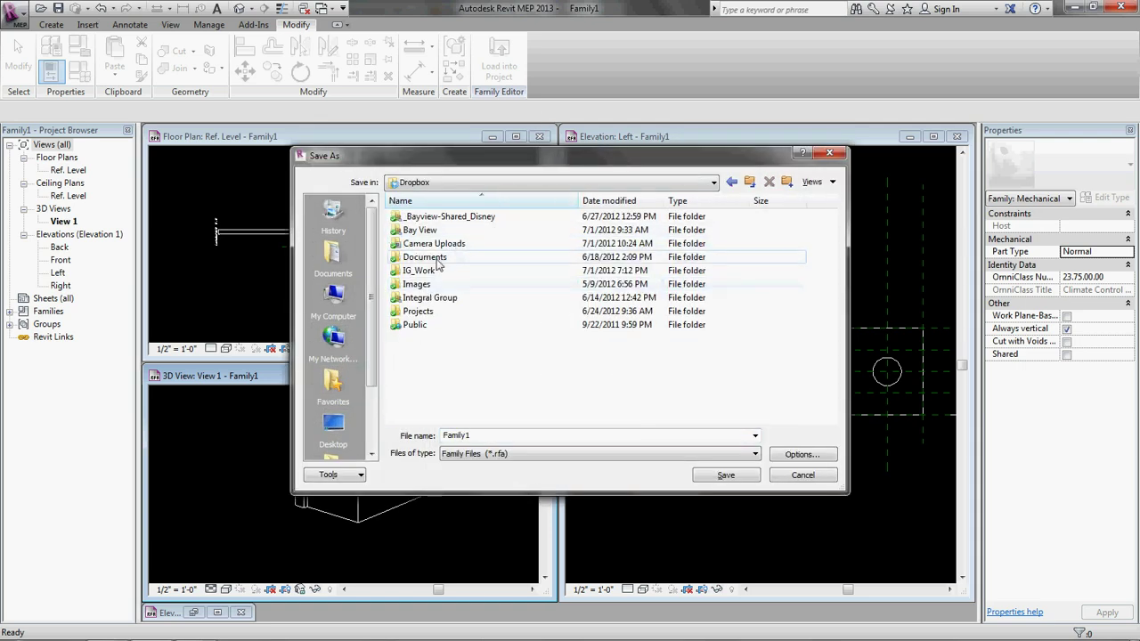
{"action": "double_click", "coordinate": [422, 269]}
{"action": "double_click", "coordinate": [422, 270]}
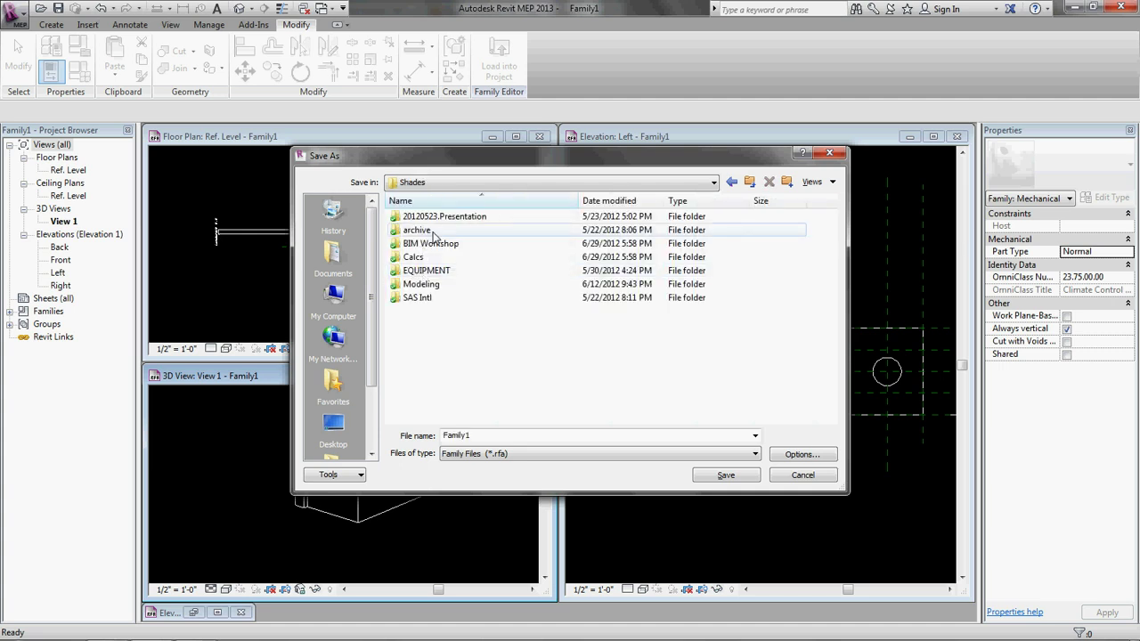
{"action": "left_click", "coordinate": [751, 183]}
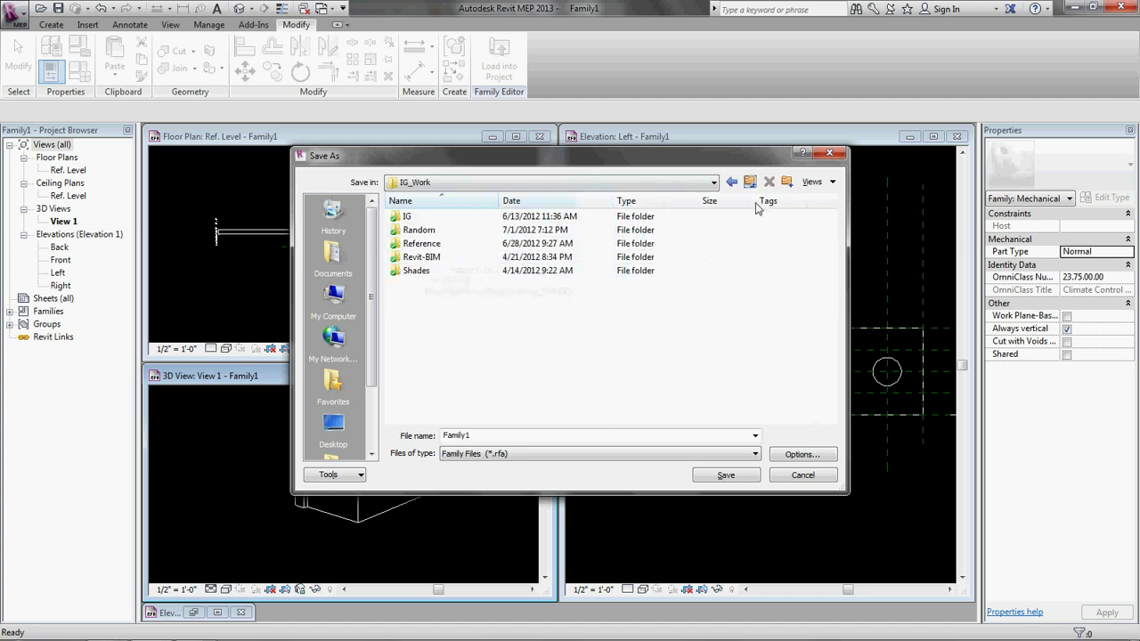
{"action": "double_click", "coordinate": [443, 258]}
{"action": "double_click", "coordinate": [427, 230]}
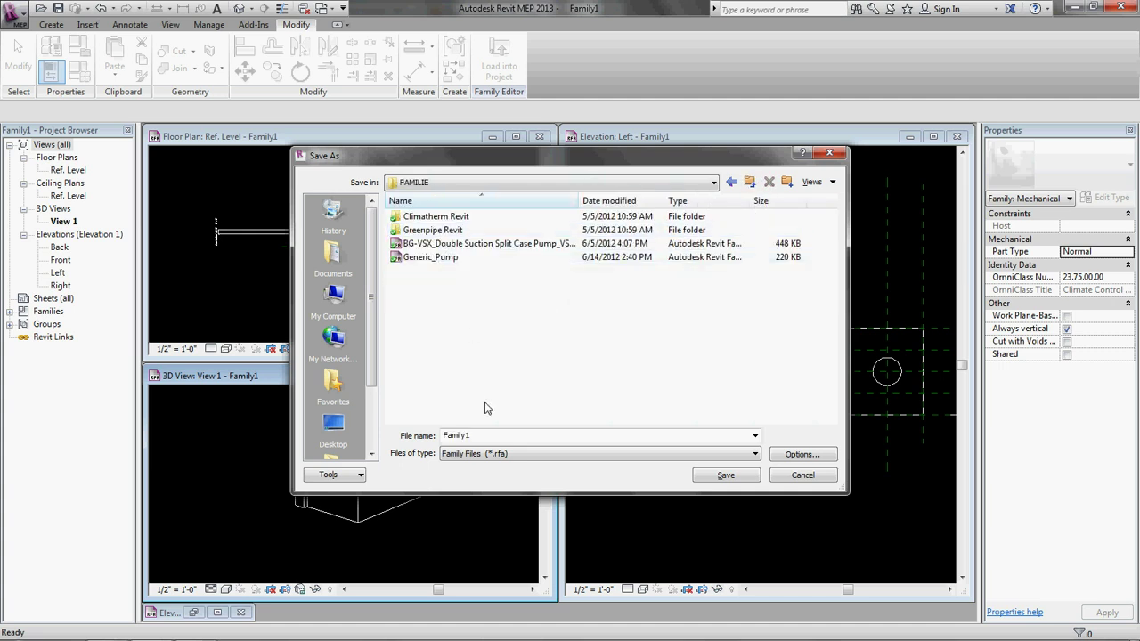
Step: Save the family as Generic_VAV_Box_Reheat and bring up Family Types
{"action": "double_click", "coordinate": [474, 435]}
{"action": "type", "text": "Generic_"}
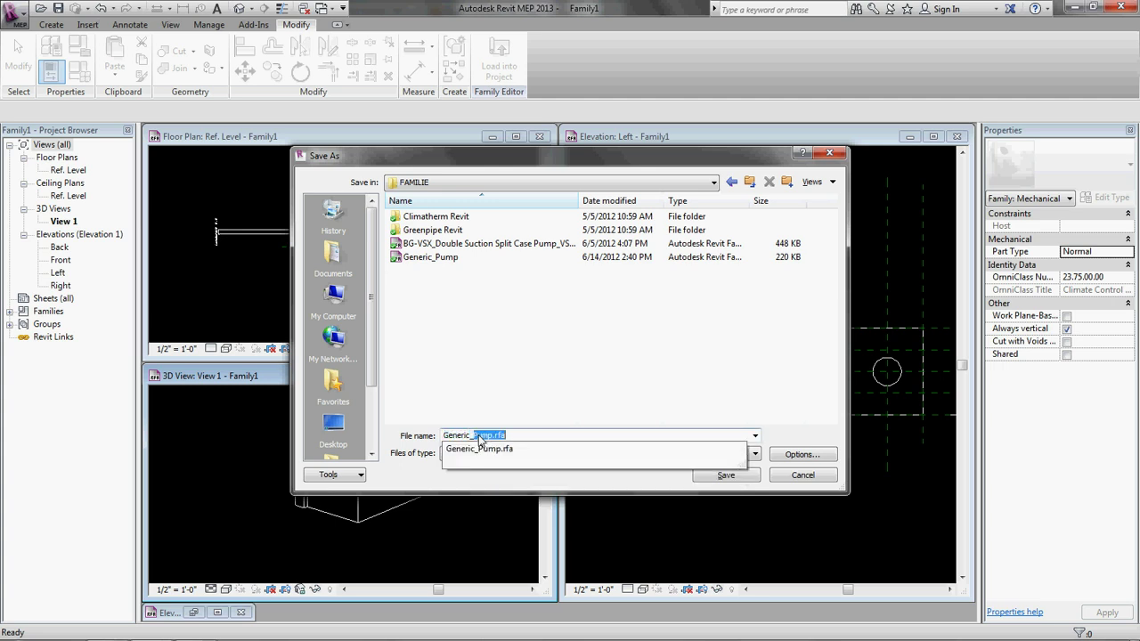
{"action": "type", "text": "VAV_Box_Reheat"}
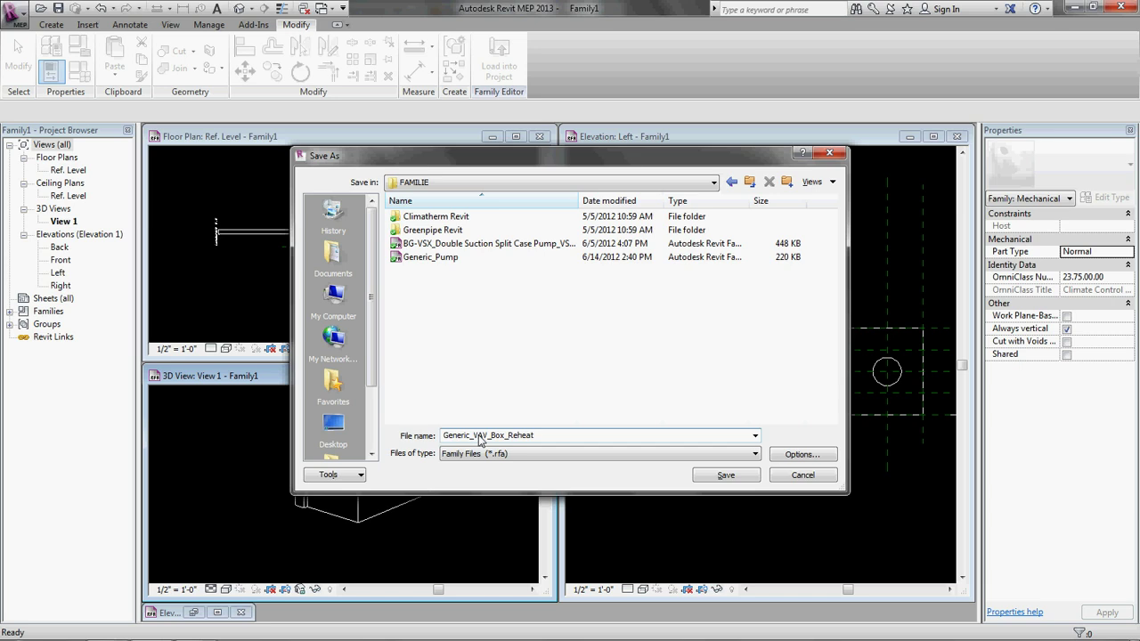
{"action": "key", "text": "Return"}
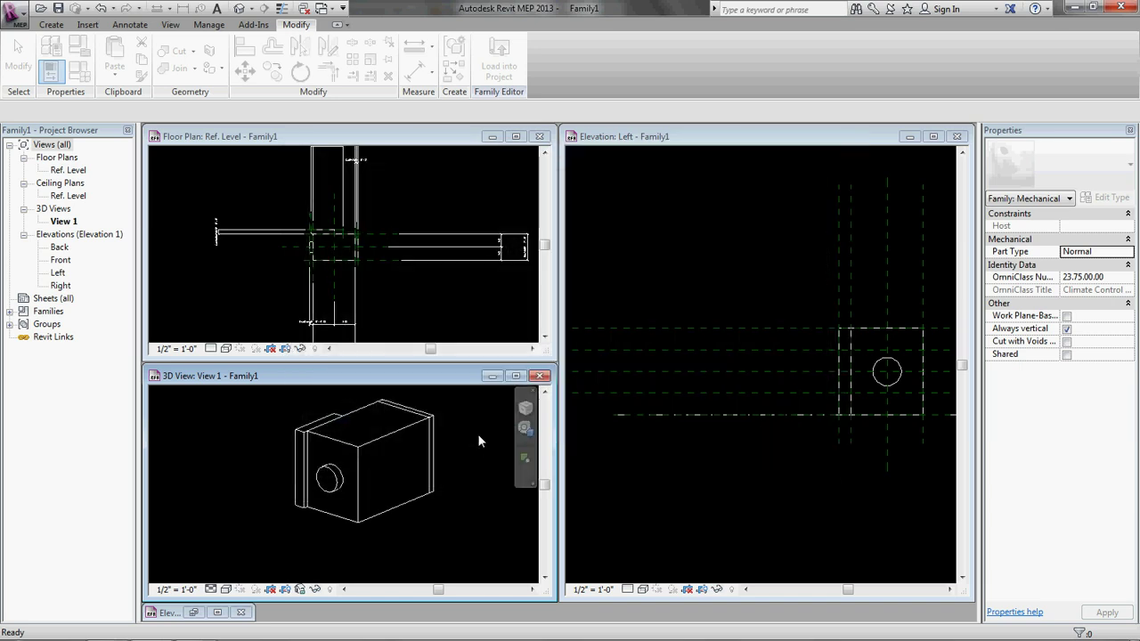
{"action": "key", "text": "f"}
{"action": "key", "text": "t"}
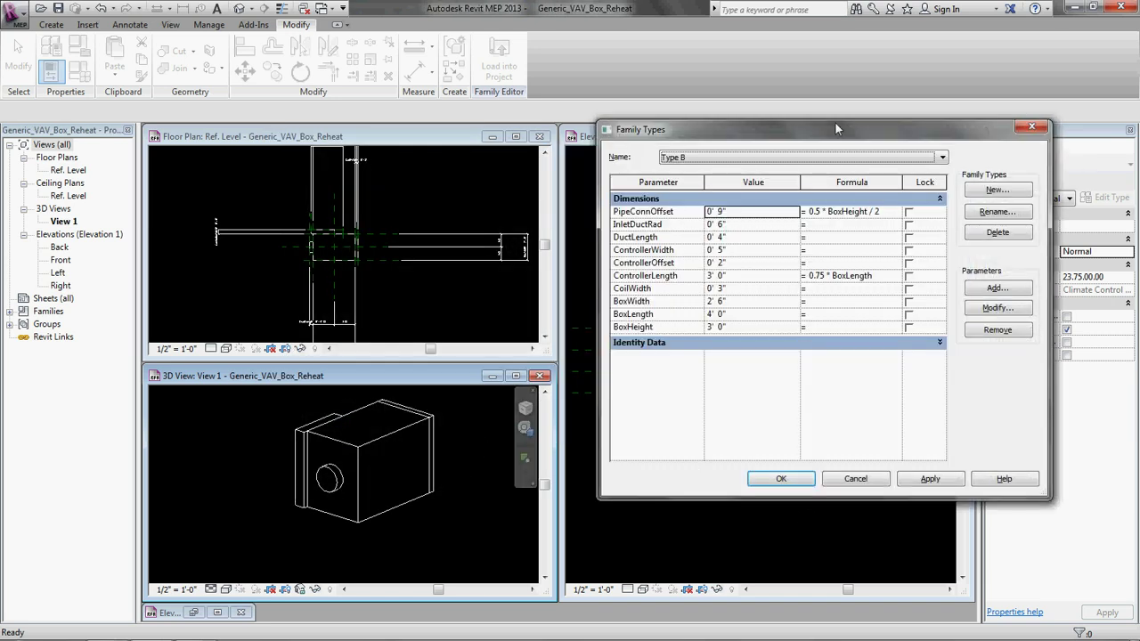
Step: Move the Family Types window aside and switch to the Type A family type
{"action": "left_click_drag", "start_coordinate": [814, 133], "coordinate": [701, 145]}
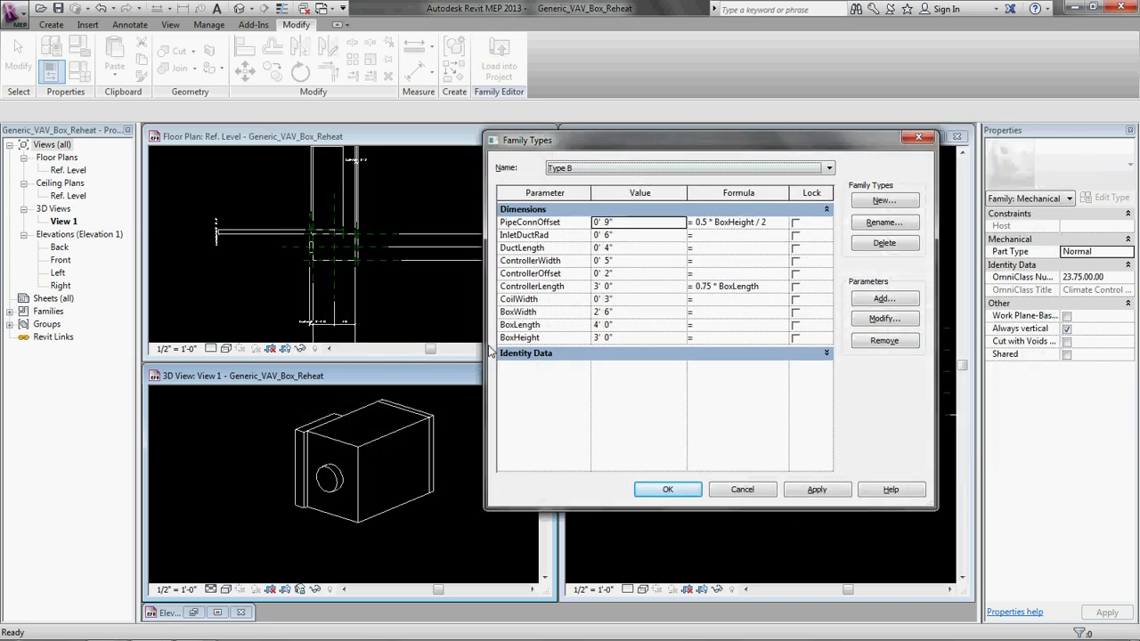
{"action": "left_click", "coordinate": [628, 337]}
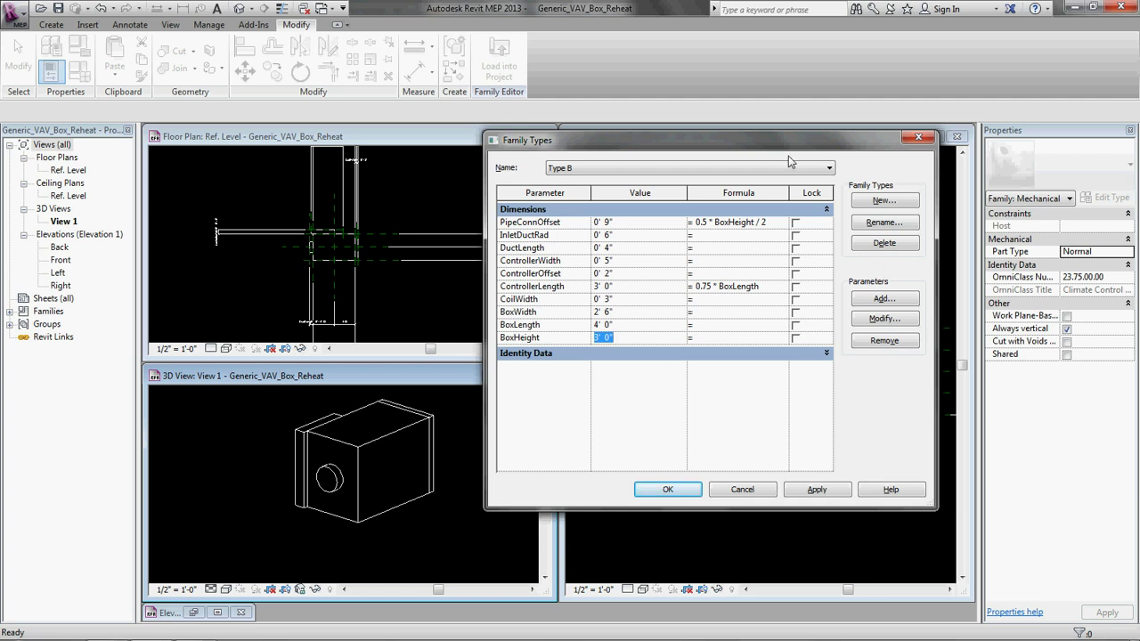
{"action": "left_click", "coordinate": [817, 168]}
{"action": "left_click", "coordinate": [715, 183]}
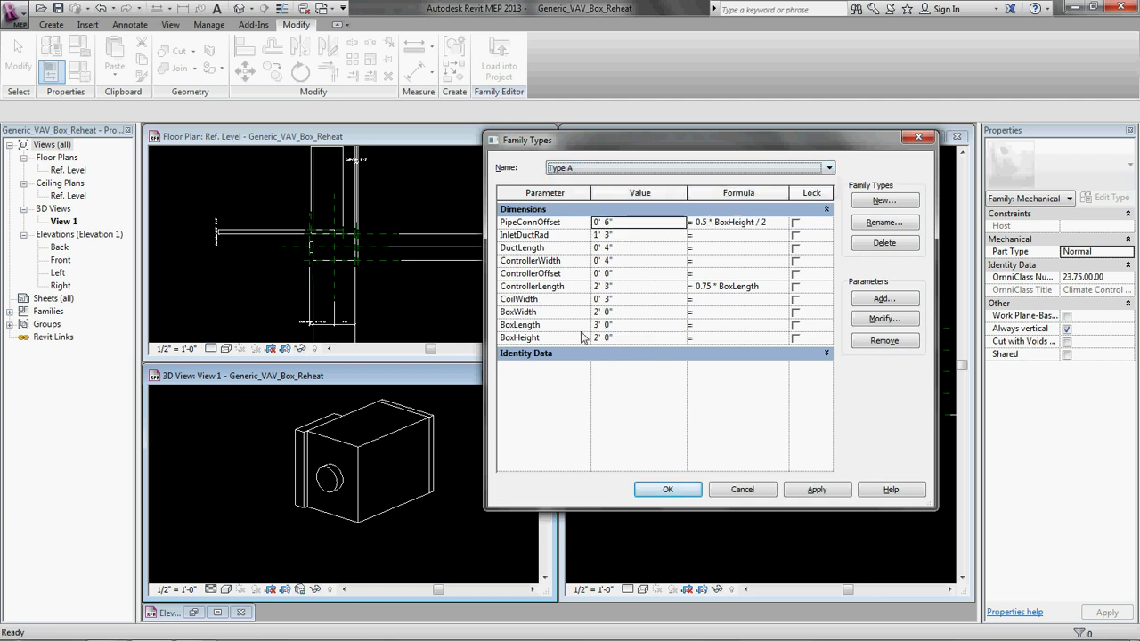
Step: Set BoxHeight 1'6", BoxLength 2'0", BoxWidth 1'6", ControllerWidth 0'6" and apply
{"action": "left_click", "coordinate": [632, 338]}
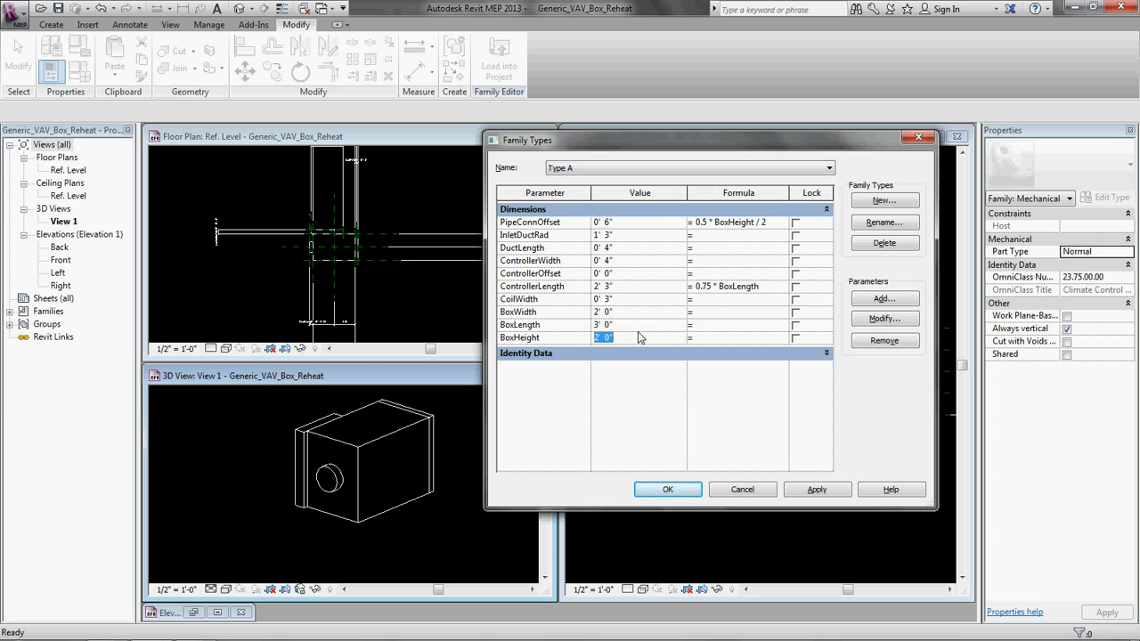
{"action": "type", "text": "1-6"}
{"action": "left_click", "coordinate": [629, 326]}
{"action": "type", "text": "0-"}
{"action": "type", "text": "-0"}
{"action": "left_click", "coordinate": [628, 311]}
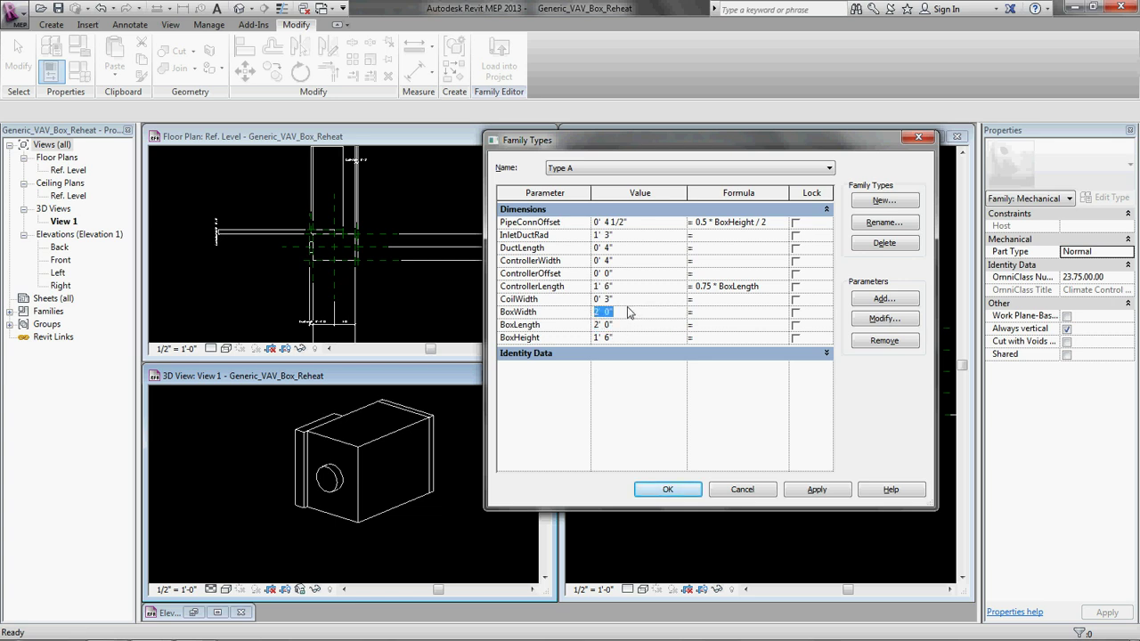
{"action": "type", "text": "-18"}
{"action": "left_click", "coordinate": [635, 262]}
{"action": "type", "text": "0-"}
{"action": "left_click", "coordinate": [676, 490]}
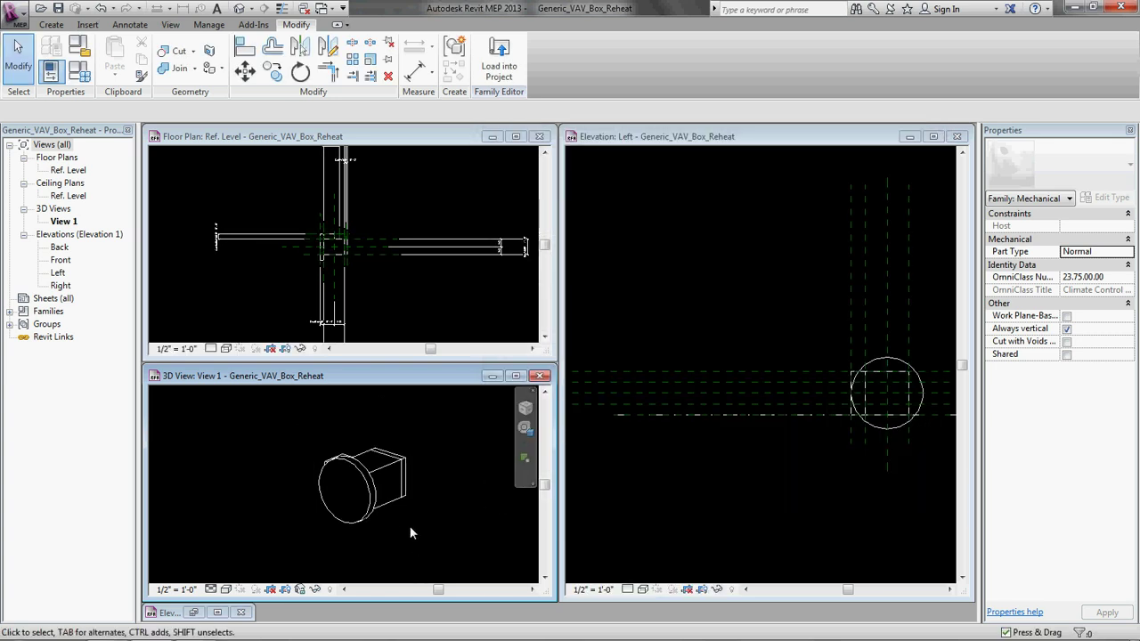
Step: Reduce InletDuctRad in Family Types, apply, and orbit to inspect the resized box
{"action": "left_click", "coordinate": [79, 71]}
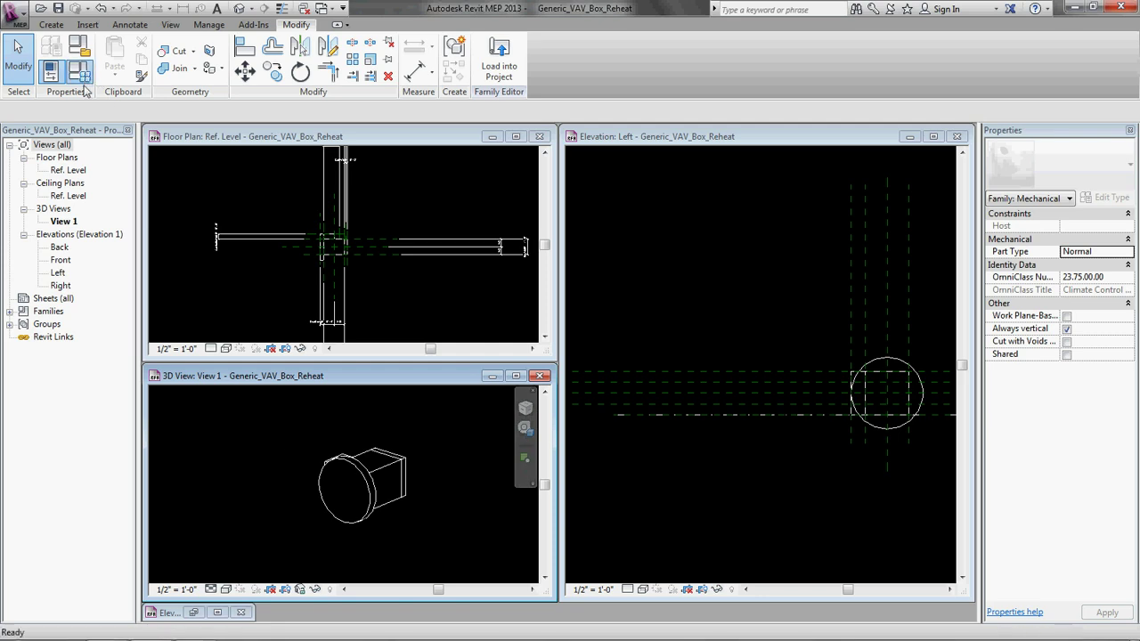
{"action": "left_click", "coordinate": [626, 236]}
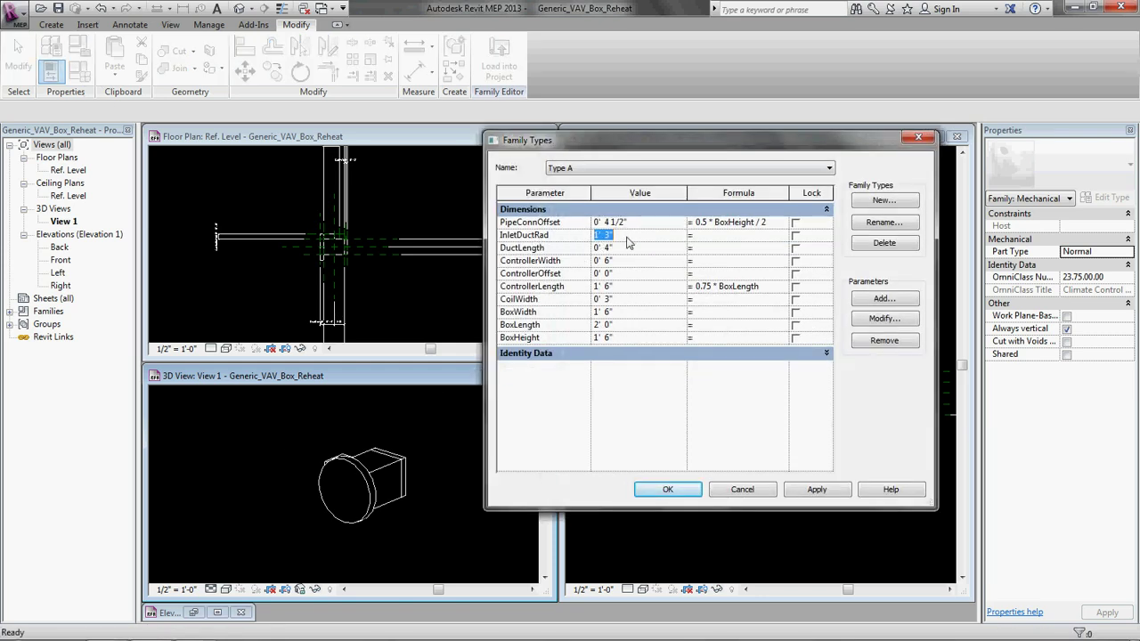
{"action": "type", "text": "0-6"}
{"action": "left_click", "coordinate": [667, 489]}
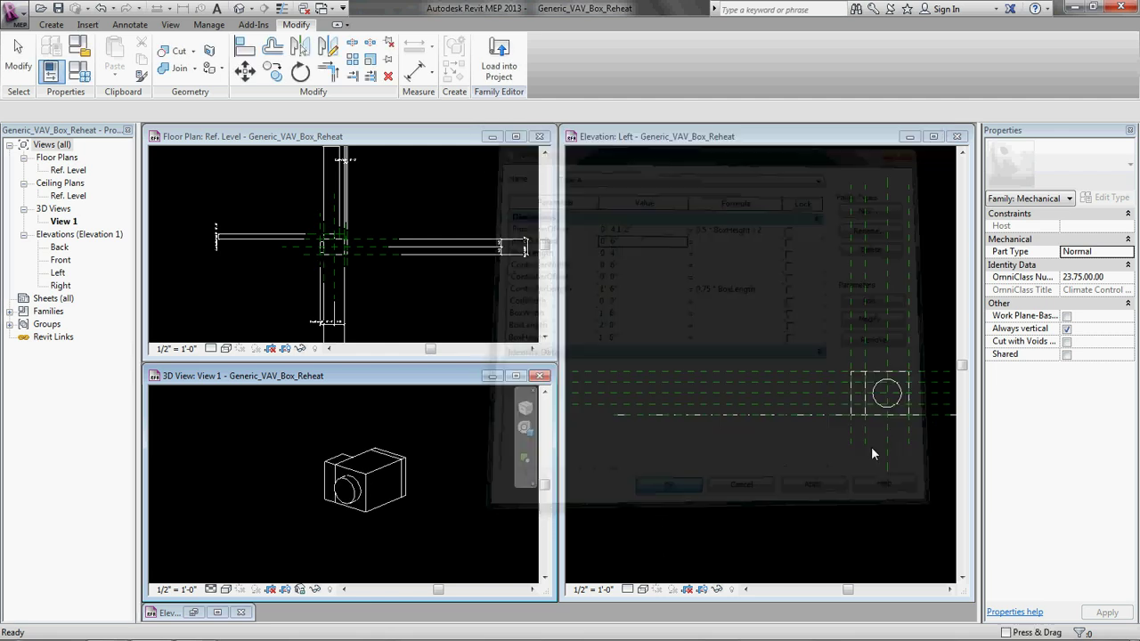
{"action": "middle_click_drag", "start_coordinate": [350, 493], "coordinate": [434, 519], "text": "shift"}
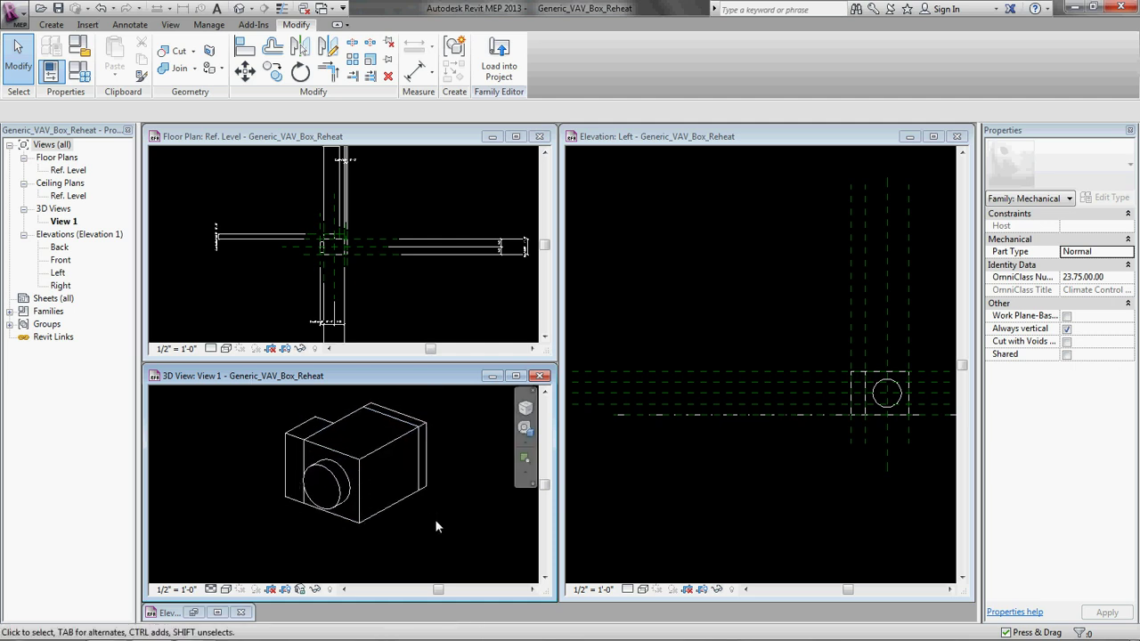
{"action": "middle_click_drag", "start_coordinate": [287, 524], "coordinate": [312, 471], "text": "shift"}
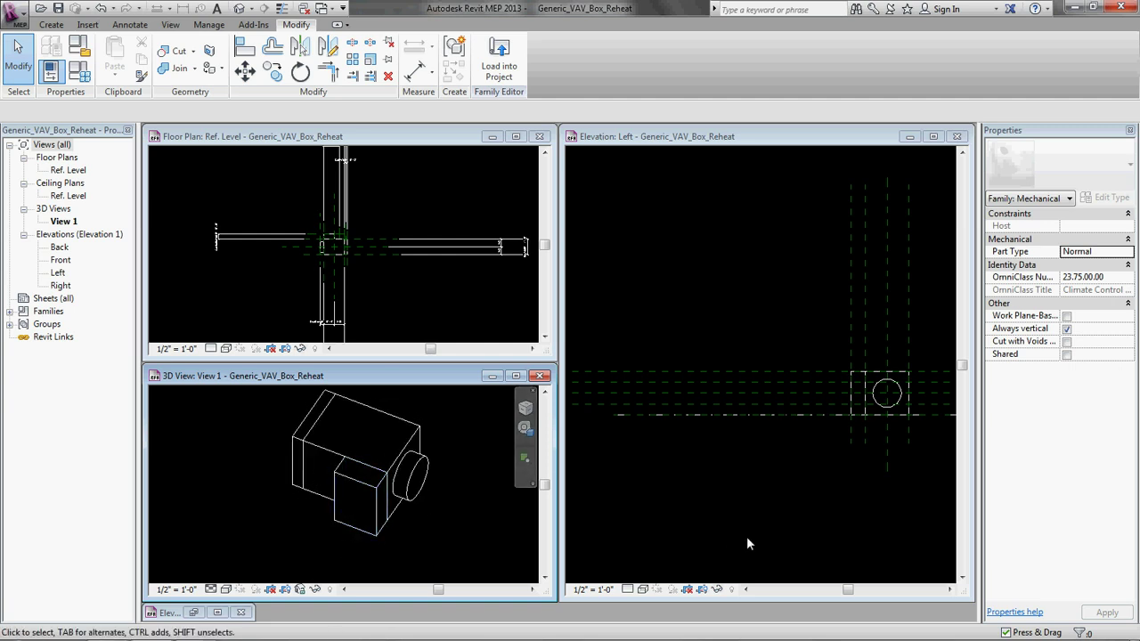
Step: Enlarge and zoom the floor plan, then tile the view windows again
{"action": "double_click", "coordinate": [465, 136]}
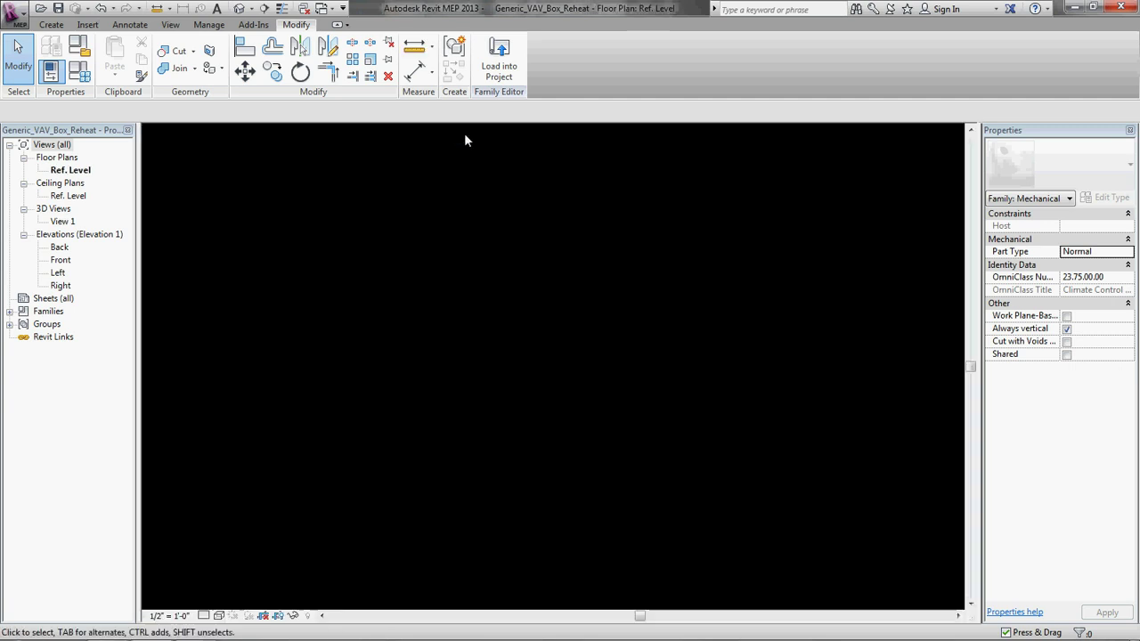
{"action": "scroll", "coordinate": [552, 356], "scroll_direction": "up", "scroll_amount": 5}
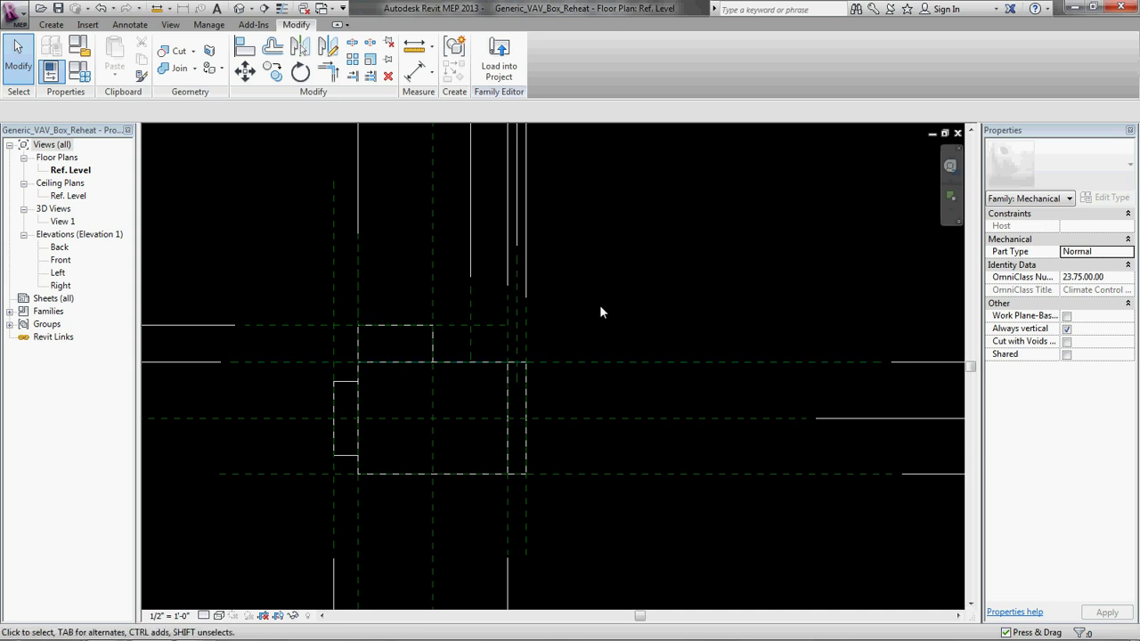
{"action": "key", "text": "w"}
{"action": "key", "text": "t"}
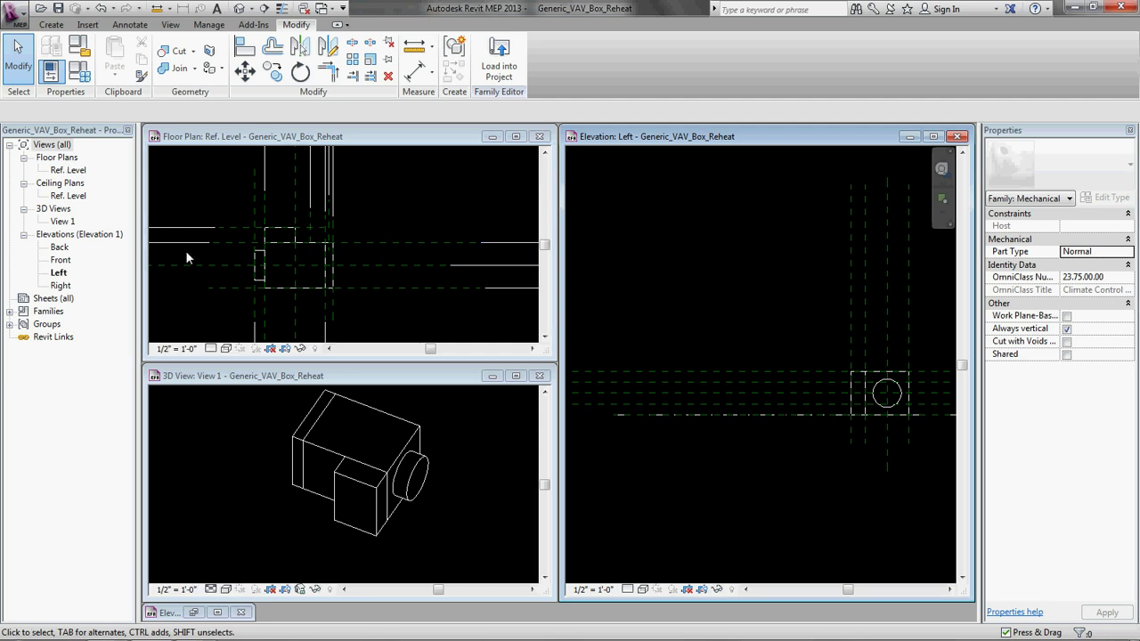
Step: Open the Back elevation, tile all views, and zoom it to fit
{"action": "double_click", "coordinate": [59, 246]}
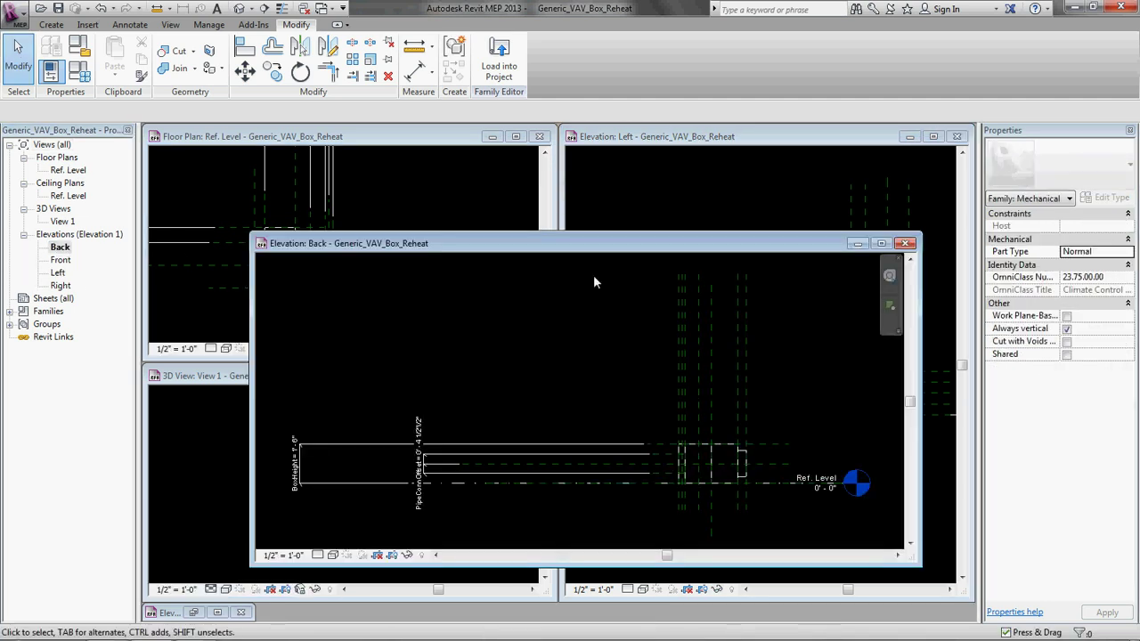
{"action": "left_click_drag", "start_coordinate": [875, 248], "coordinate": [797, 228]}
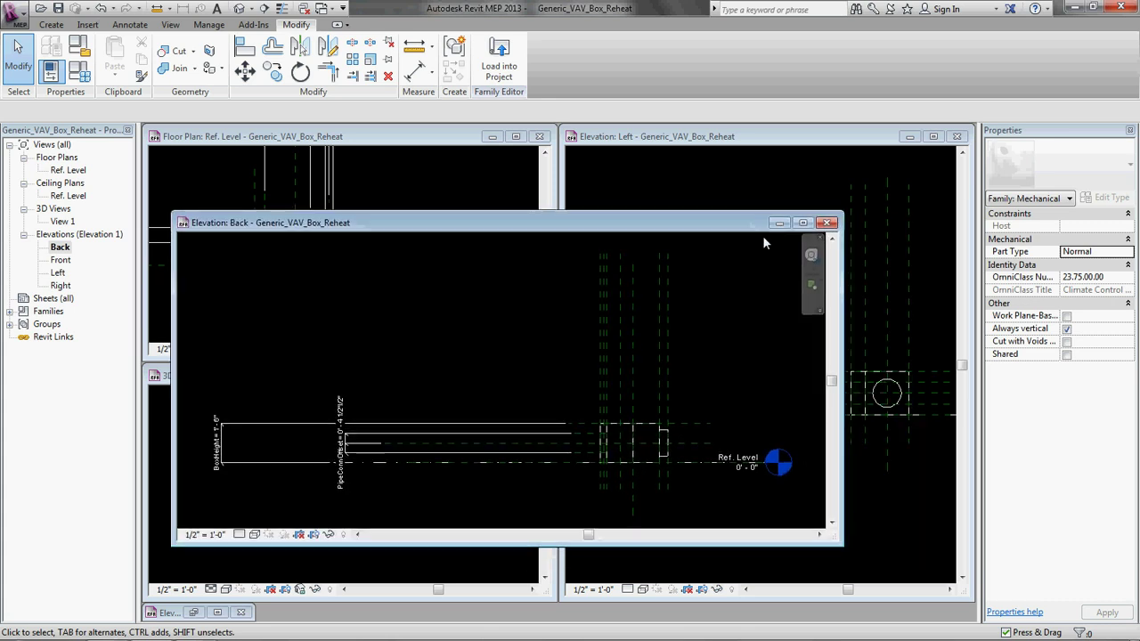
{"action": "key", "text": "w"}
{"action": "key", "text": "t"}
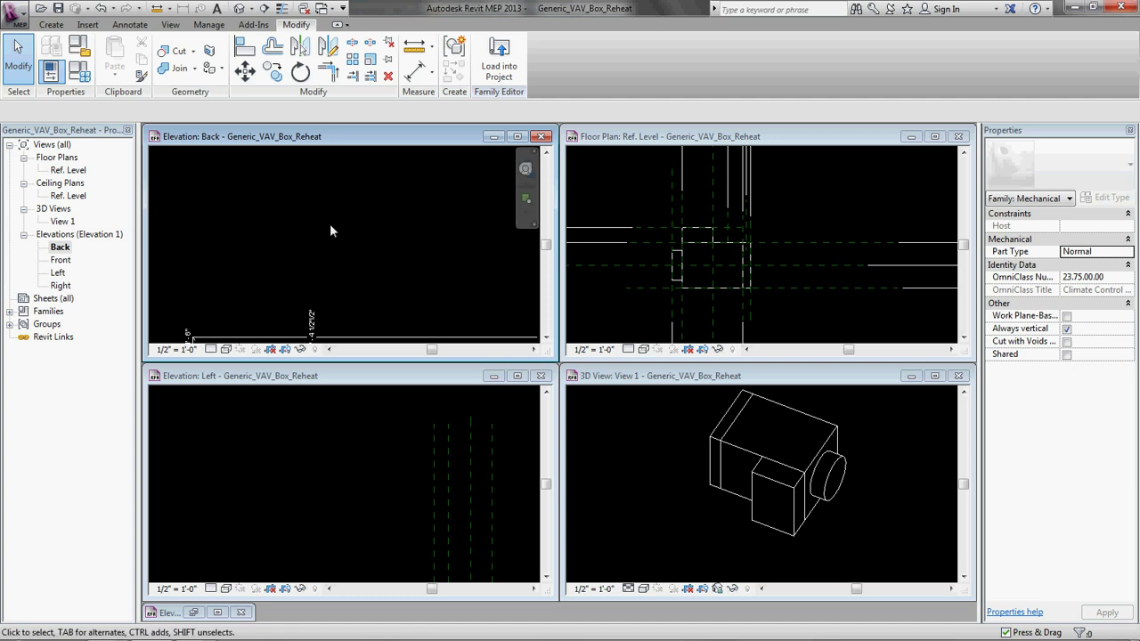
{"action": "key", "text": "z"}
{"action": "key", "text": "f"}
Step: Zoom in on the box and enlarge the Back elevation window
{"action": "scroll", "coordinate": [361, 243], "scroll_direction": "up", "scroll_amount": 6}
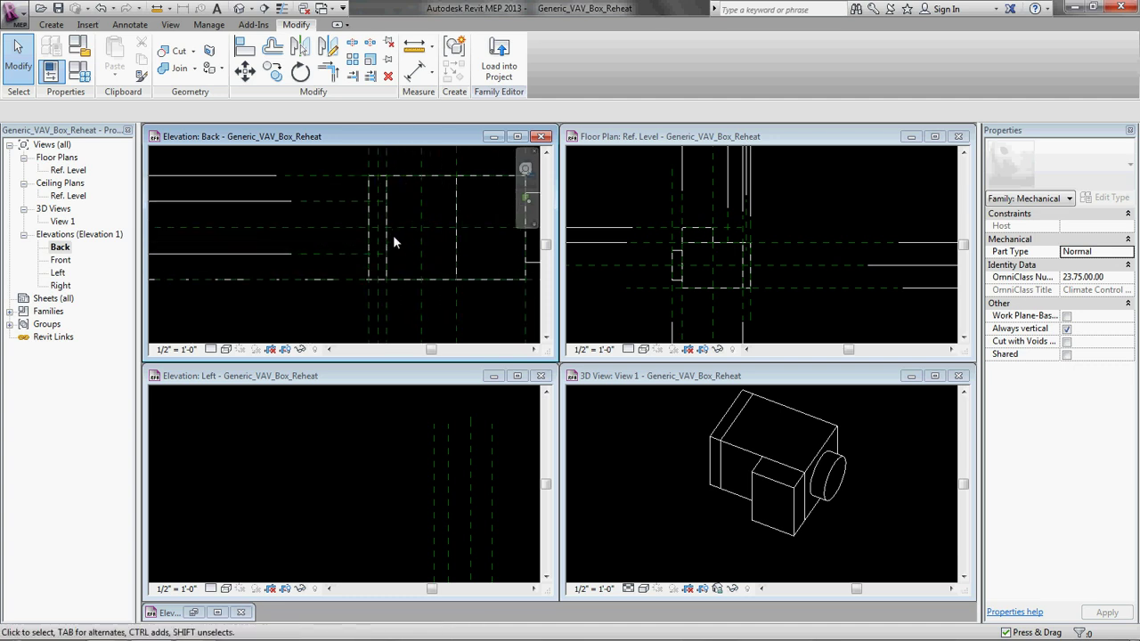
{"action": "scroll", "coordinate": [390, 207], "scroll_direction": "up", "scroll_amount": 2}
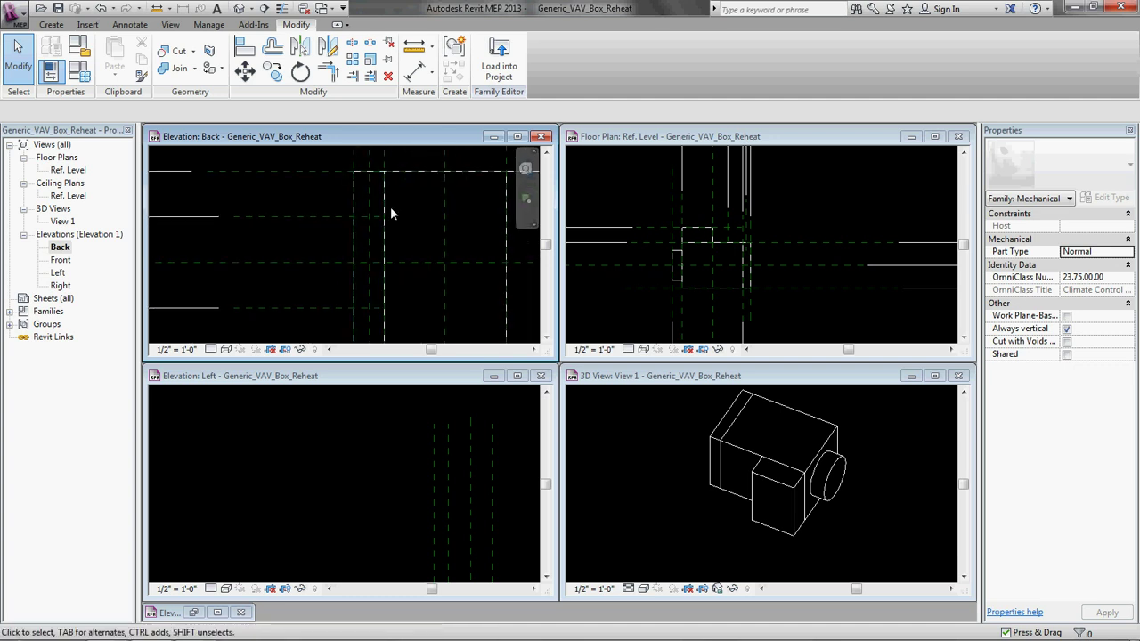
{"action": "left_click_drag", "start_coordinate": [557, 360], "coordinate": [595, 614]}
{"action": "scroll", "coordinate": [379, 330], "scroll_direction": "up", "scroll_amount": 2}
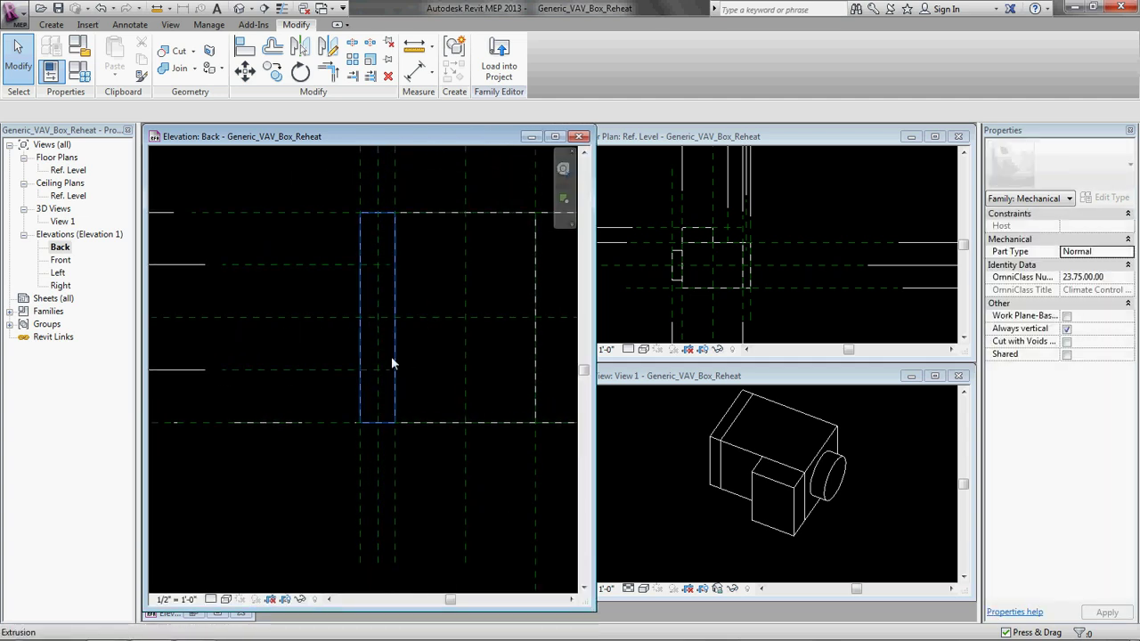
{"action": "scroll", "coordinate": [392, 339], "scroll_direction": "down", "scroll_amount": 1}
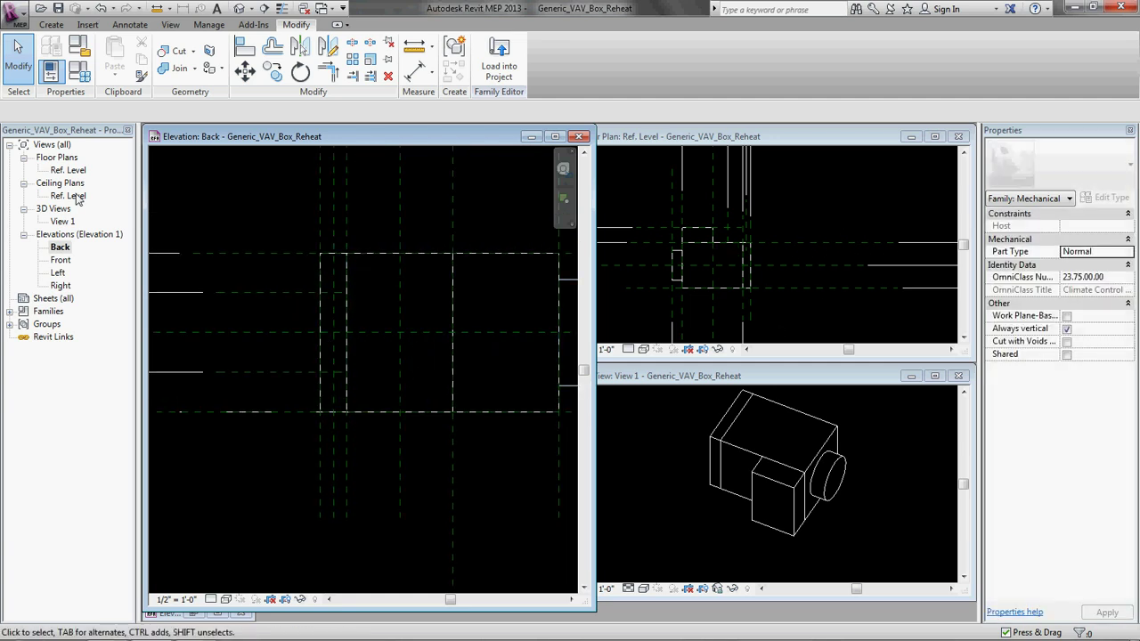
Step: Set the work plane to the MainBoxBack reference plane
{"action": "left_click", "coordinate": [51, 24]}
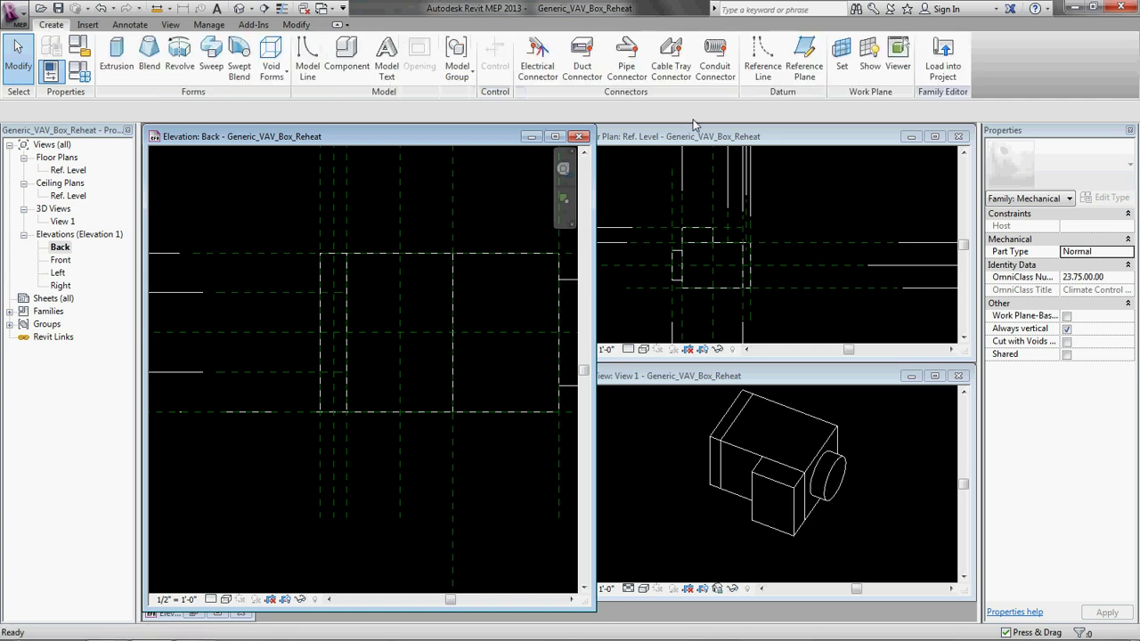
{"action": "left_click", "coordinate": [842, 55]}
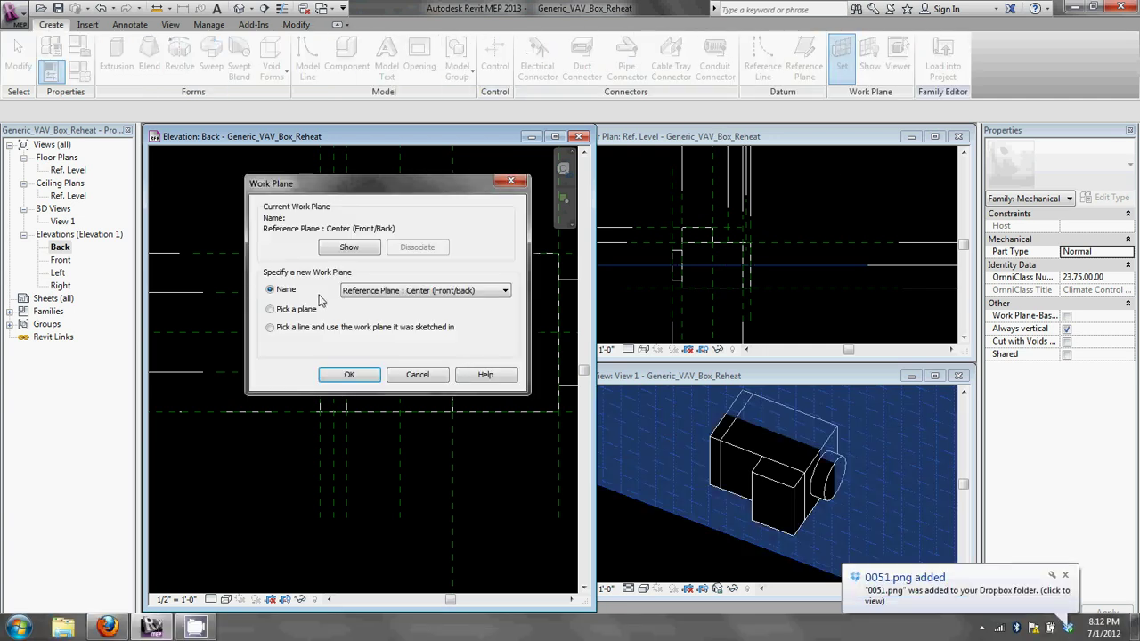
{"action": "left_click", "coordinate": [423, 292]}
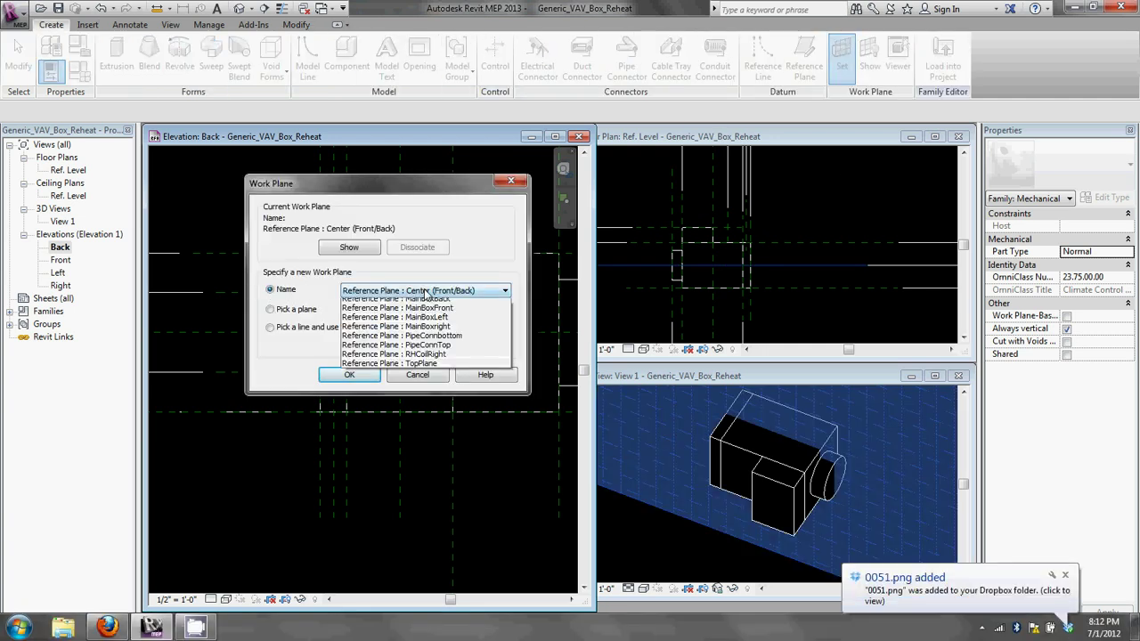
{"action": "left_click", "coordinate": [462, 378]}
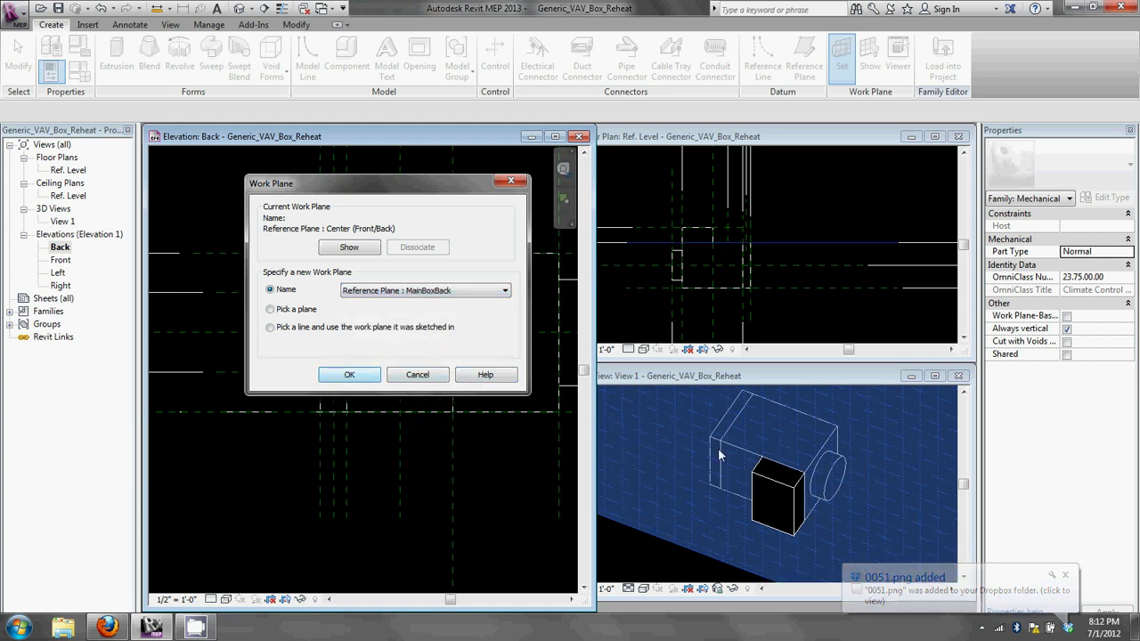
{"action": "left_click", "coordinate": [347, 376]}
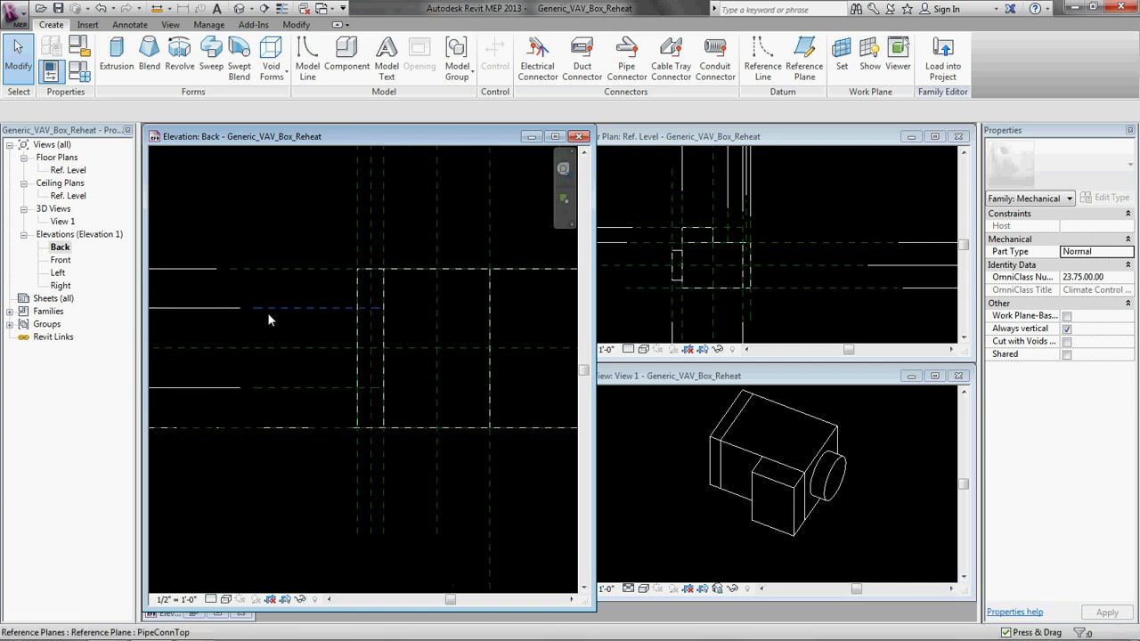
Step: Sketch an extrusion with a larger upper and smaller lower circle at the reference-plane intersections
{"action": "left_click", "coordinate": [117, 54]}
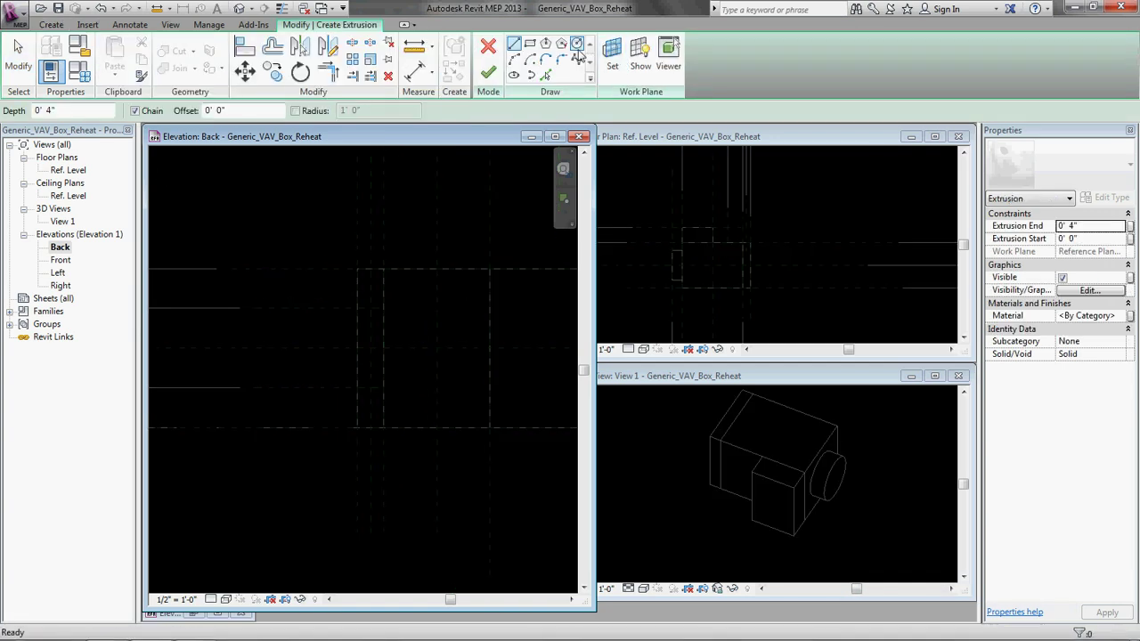
{"action": "left_click", "coordinate": [576, 43]}
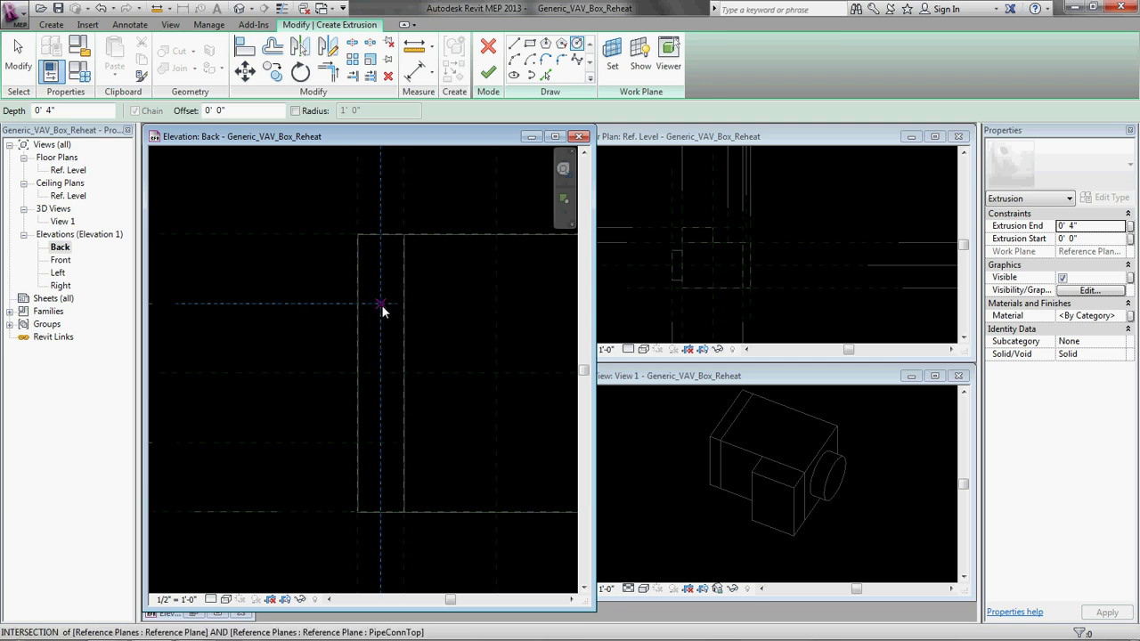
{"action": "left_click", "coordinate": [380, 303]}
{"action": "left_click", "coordinate": [419, 344]}
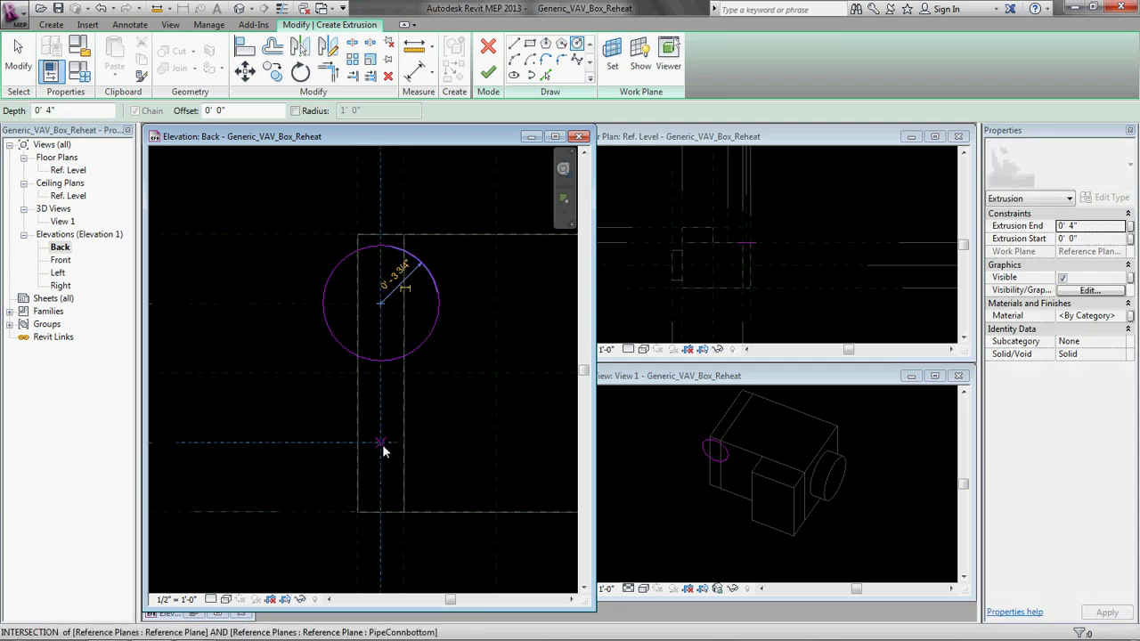
{"action": "left_click", "coordinate": [380, 441]}
{"action": "left_click", "coordinate": [393, 420]}
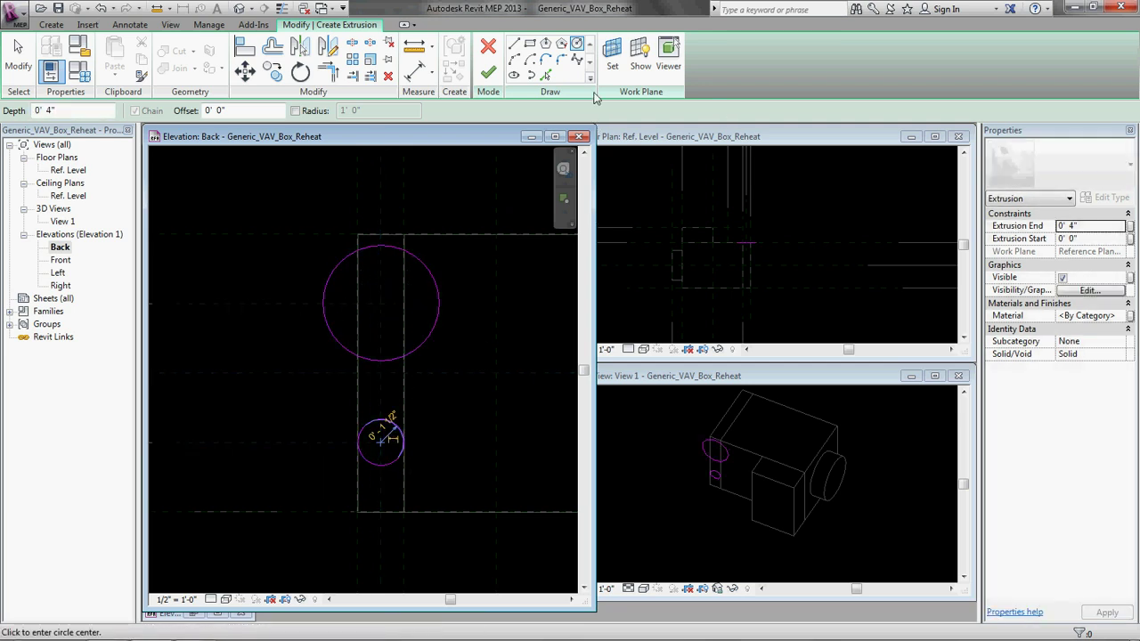
{"action": "key", "text": "Escape"}
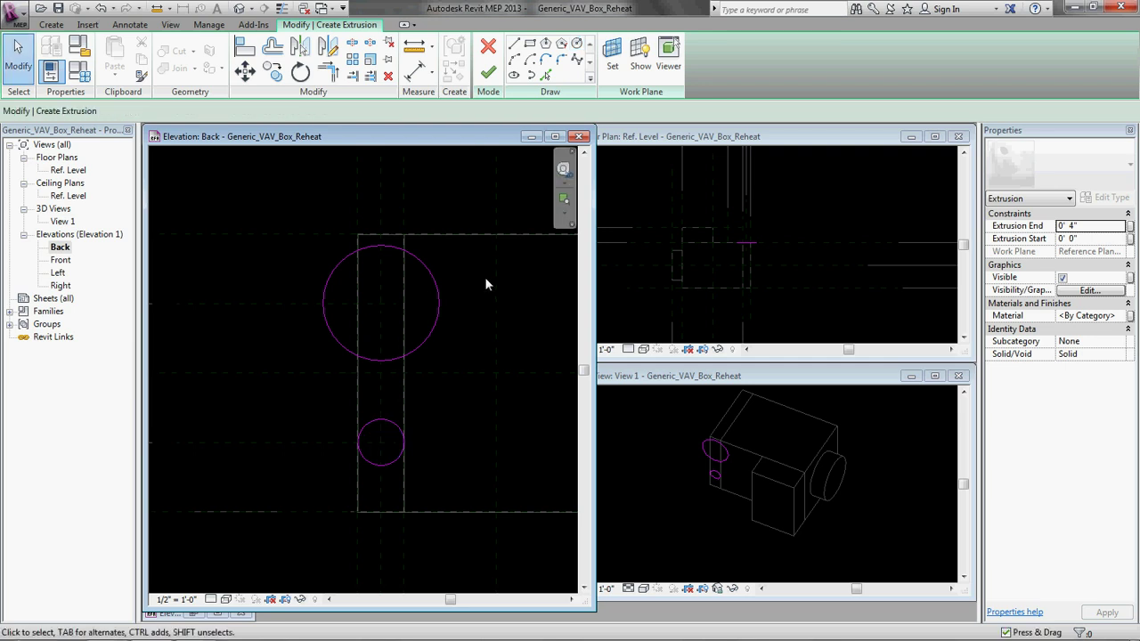
Step: Place radial dimensions on the upper and lower circles
{"action": "key", "text": "d"}
{"action": "key", "text": "i"}
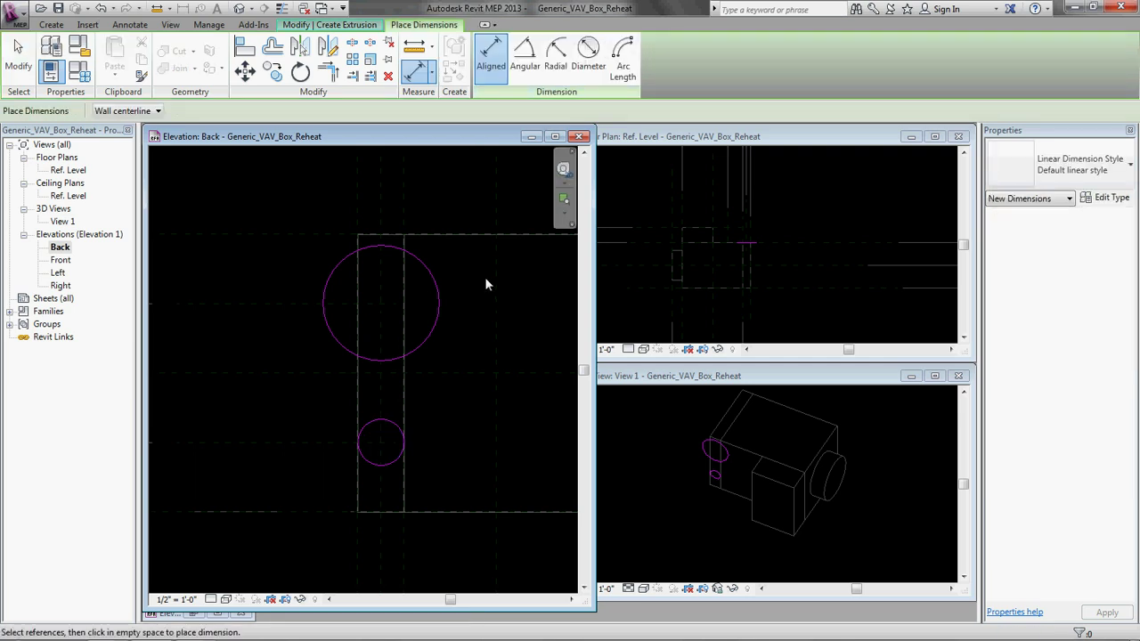
{"action": "left_click", "coordinate": [555, 60]}
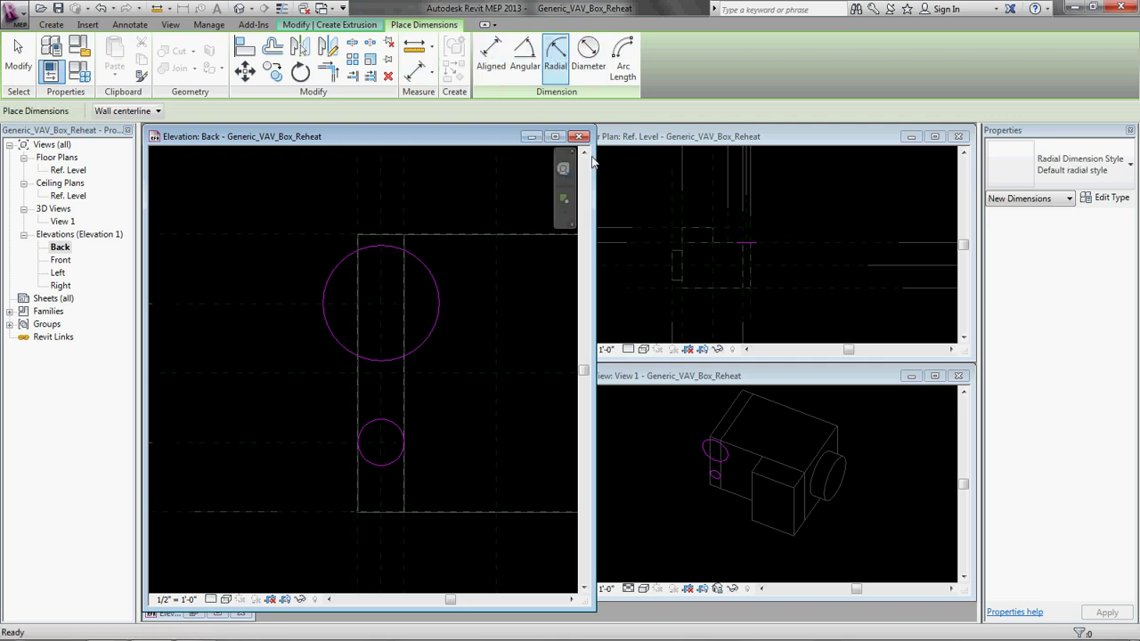
{"action": "left_click", "coordinate": [431, 330]}
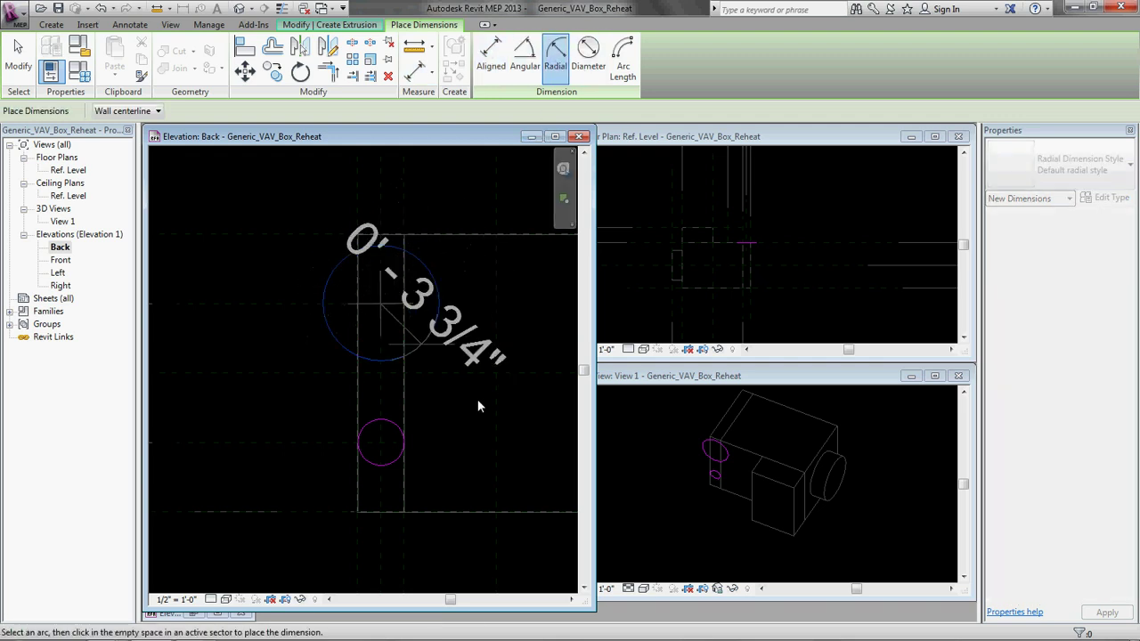
{"action": "left_click", "coordinate": [484, 182]}
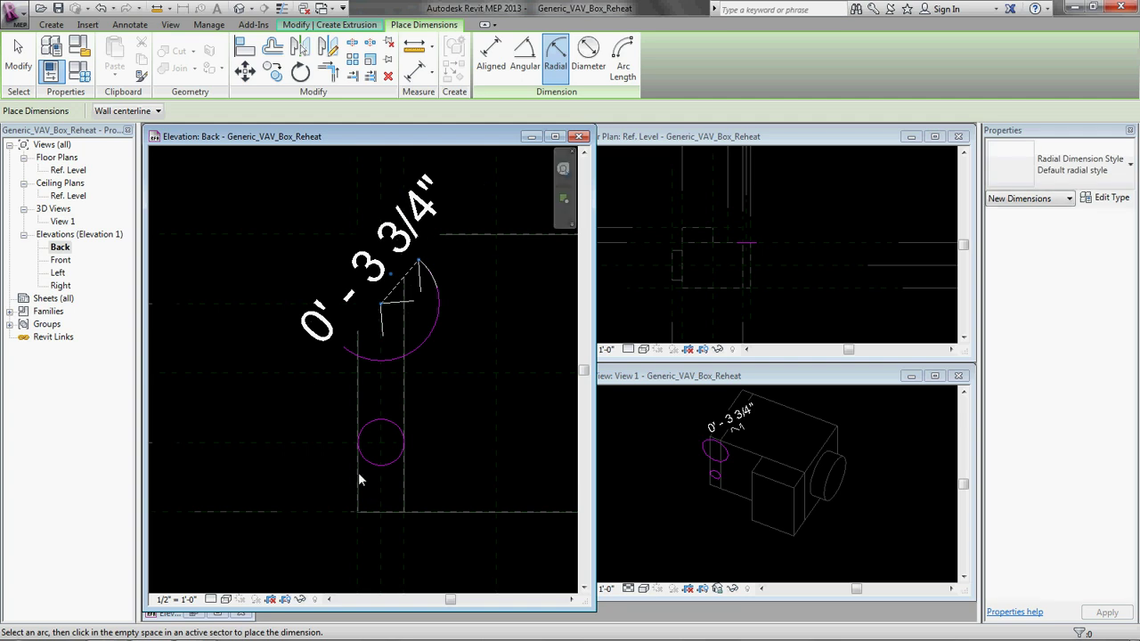
{"action": "left_click", "coordinate": [385, 465]}
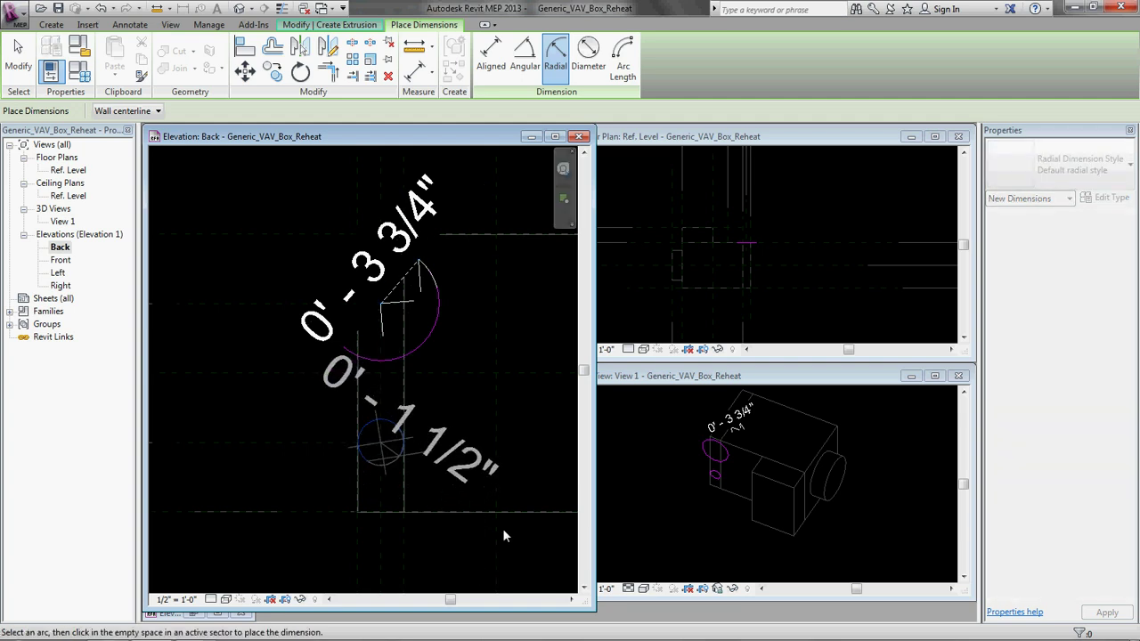
{"action": "left_click", "coordinate": [439, 430]}
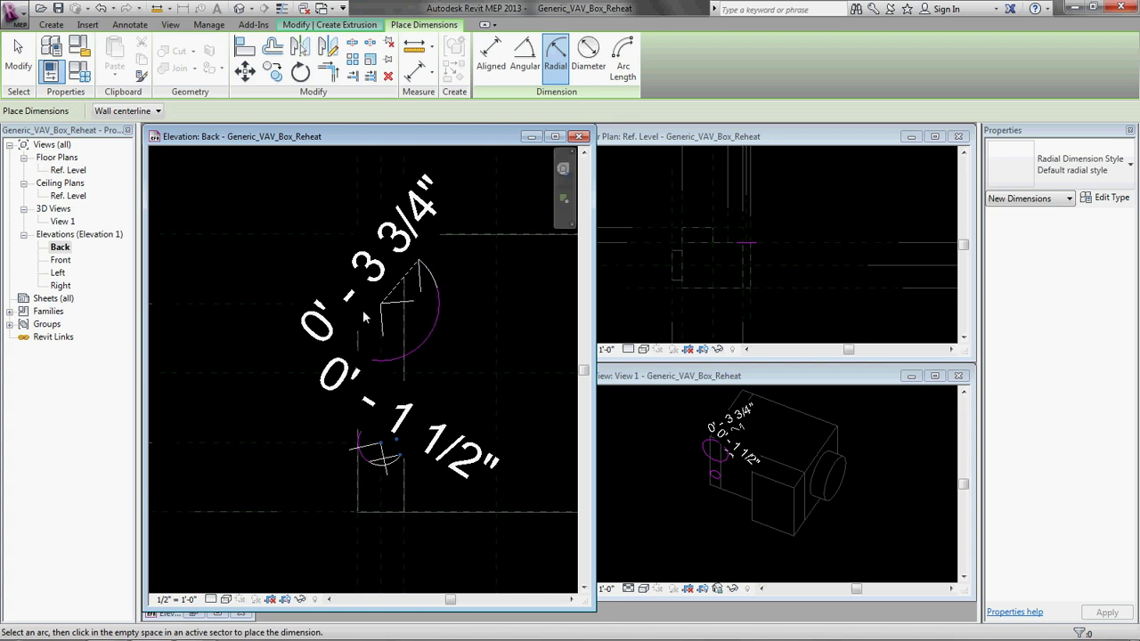
{"action": "key", "text": "v"}
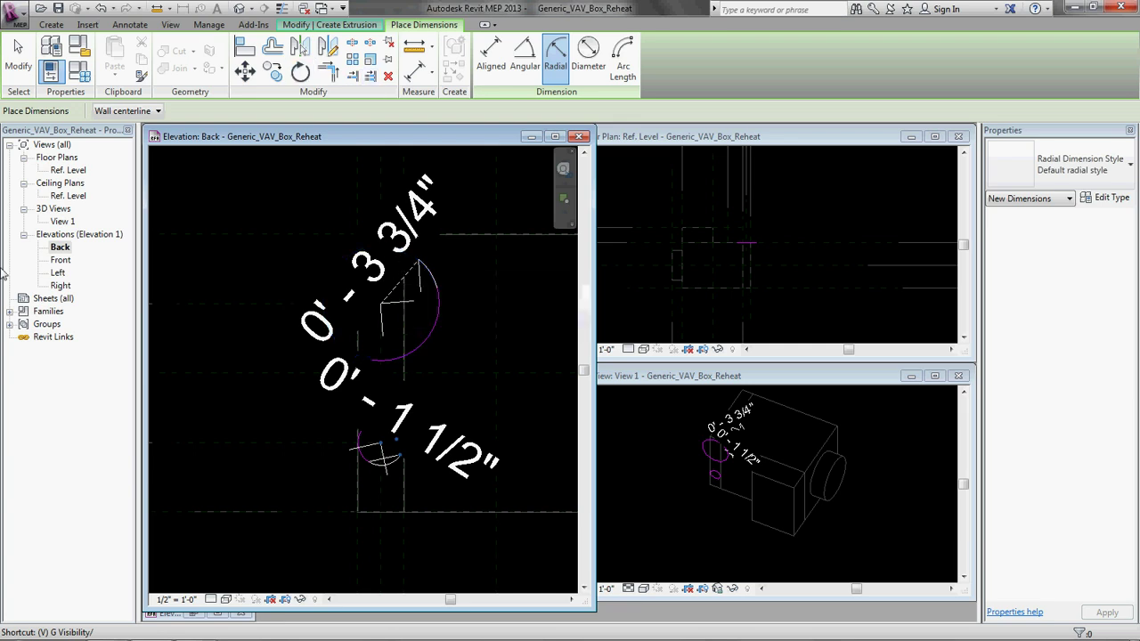
{"action": "key", "text": "Escape"}
{"action": "key", "text": "Escape"}
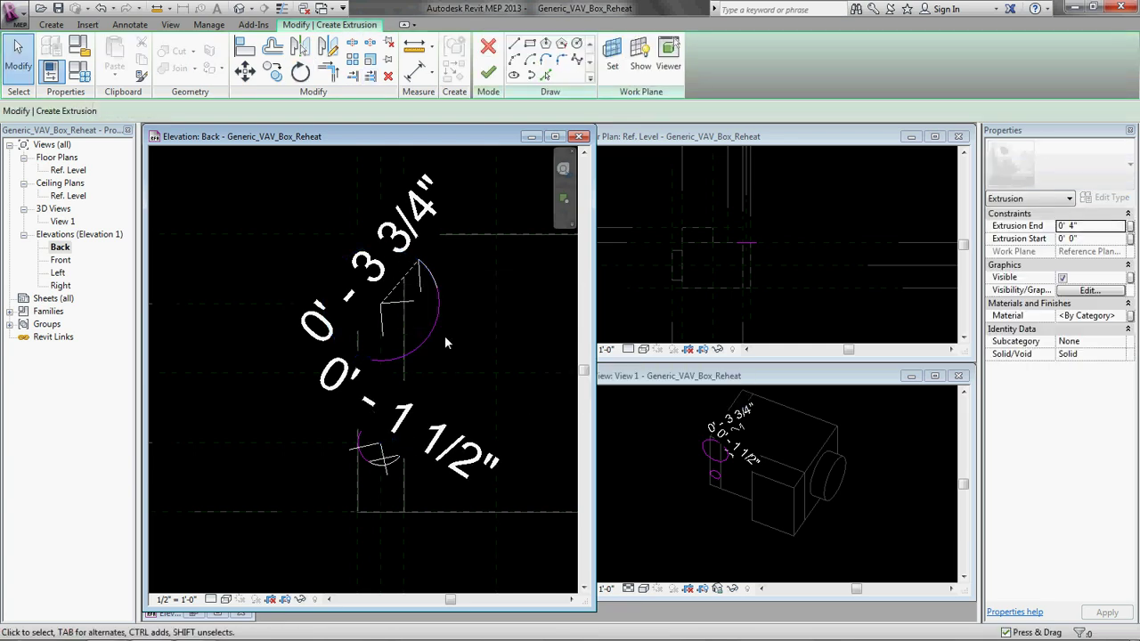
Step: Label the upper radius dimension with a new PipeConnRad parameter
{"action": "left_click", "coordinate": [414, 236]}
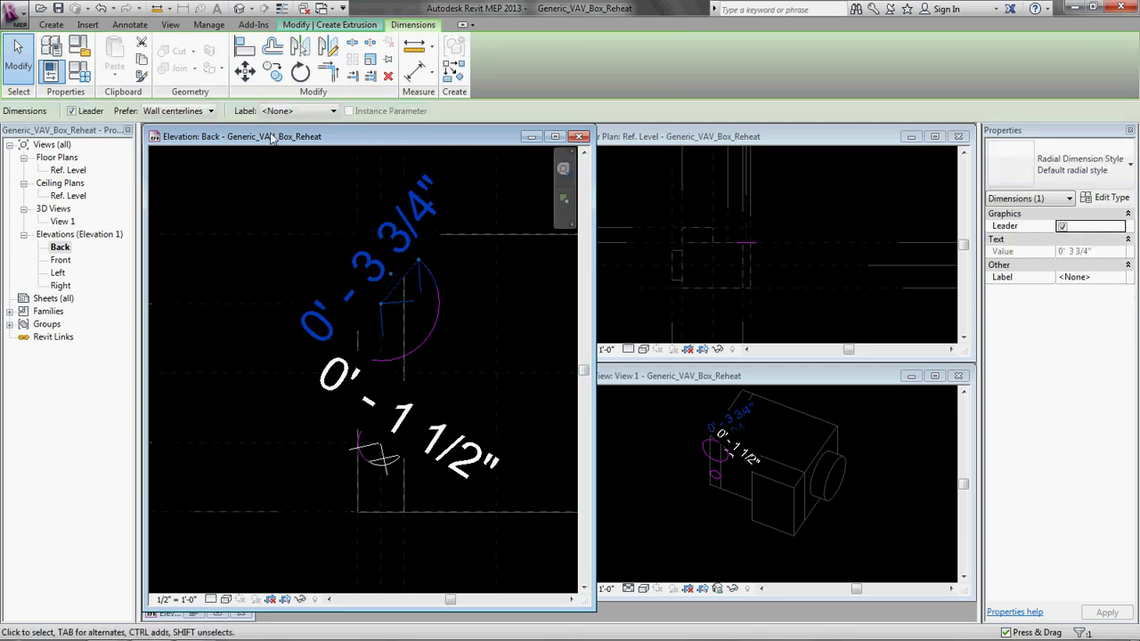
{"action": "left_click", "coordinate": [321, 110]}
{"action": "left_click", "coordinate": [297, 136]}
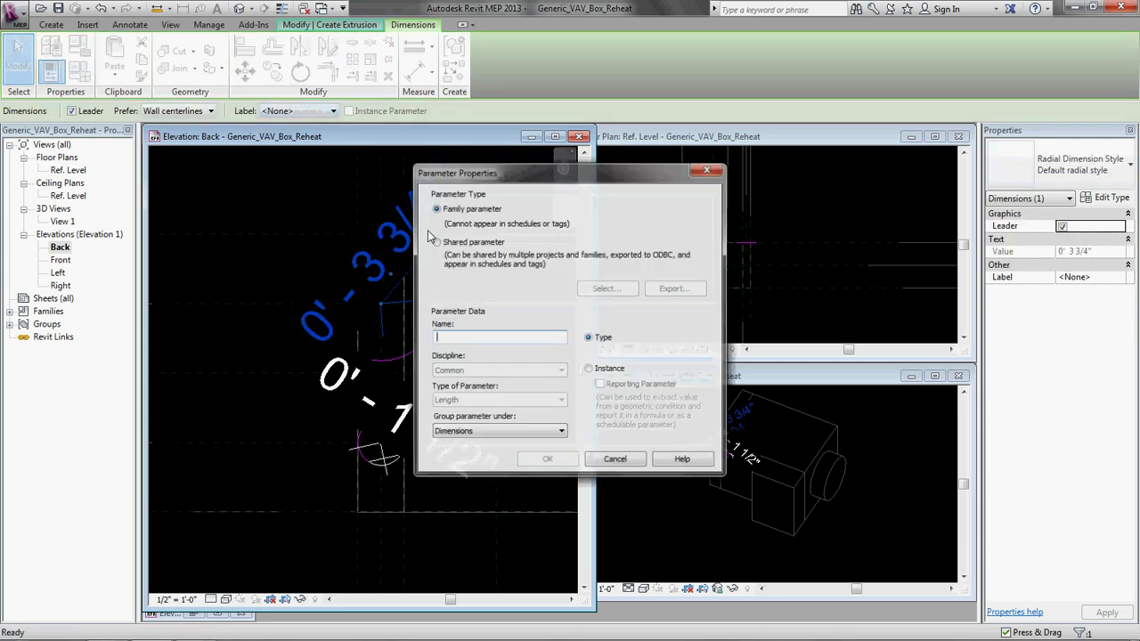
{"action": "type", "text": "PipeConn"}
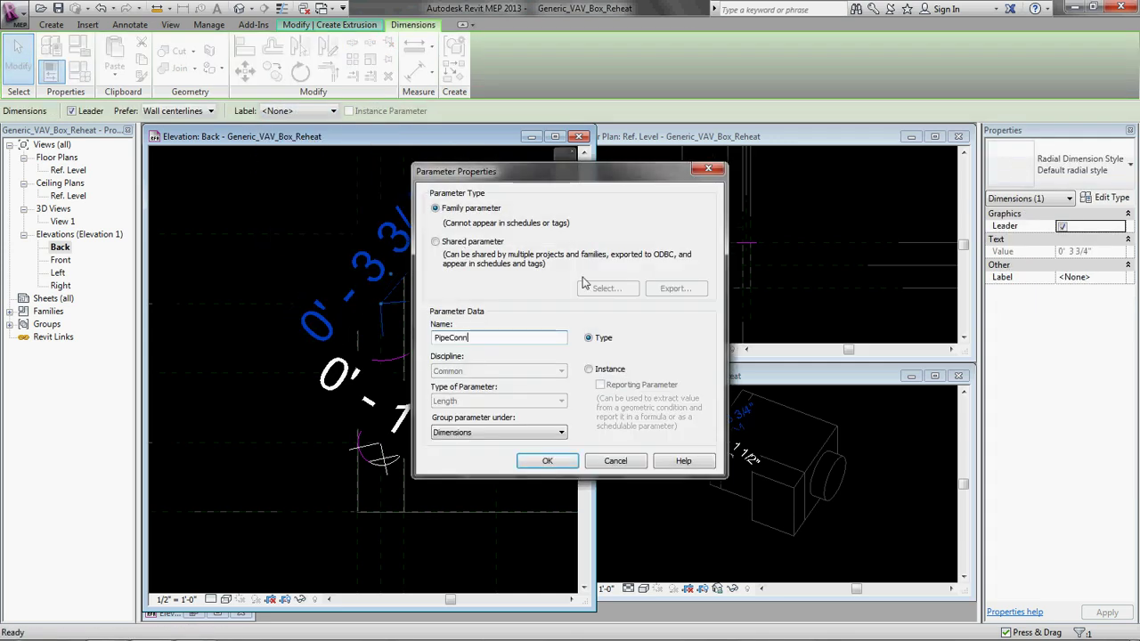
{"action": "type", "text": "Rad"}
{"action": "left_click", "coordinate": [548, 460]}
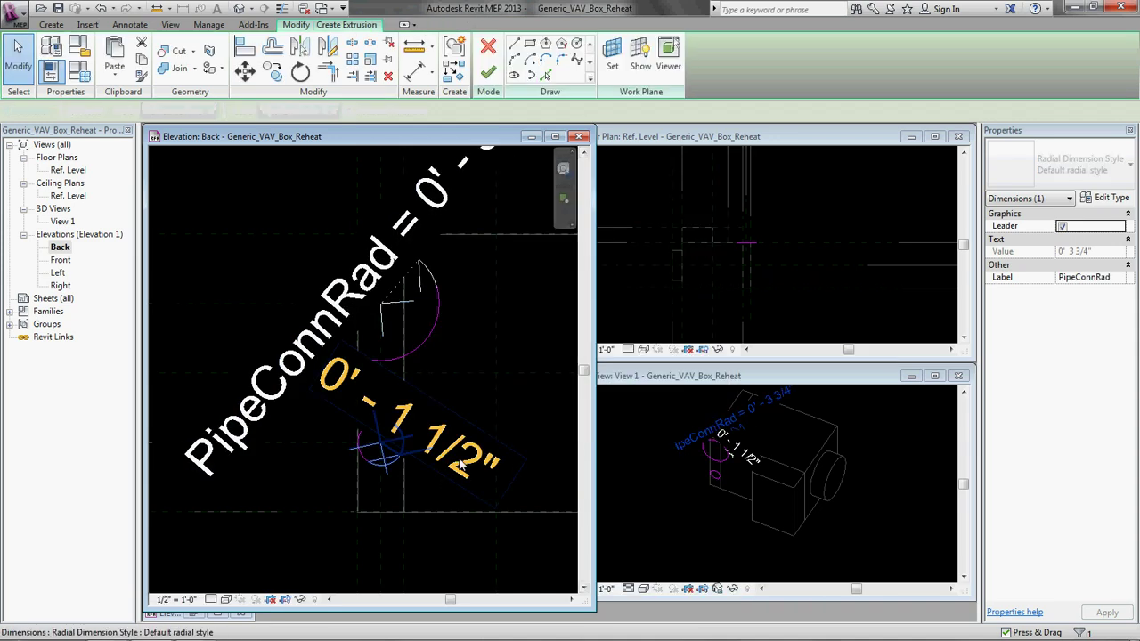
Step: Label the lower radius dimension with PipeConnRad so both radii match
{"action": "left_click", "coordinate": [461, 462]}
{"action": "left_click", "coordinate": [333, 112]}
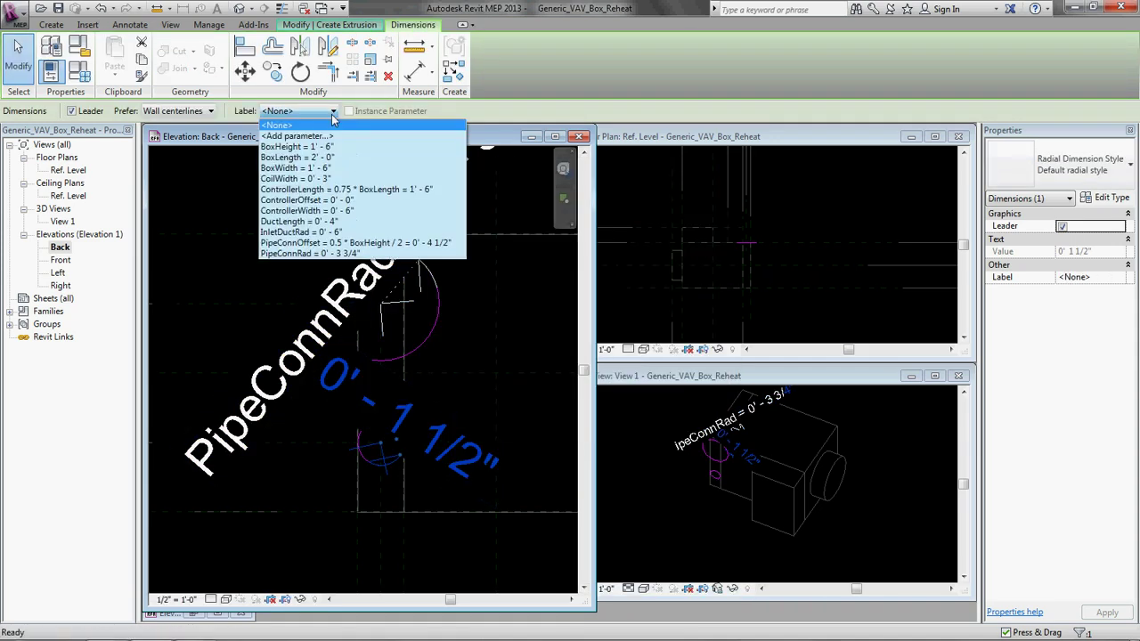
{"action": "left_click", "coordinate": [323, 254]}
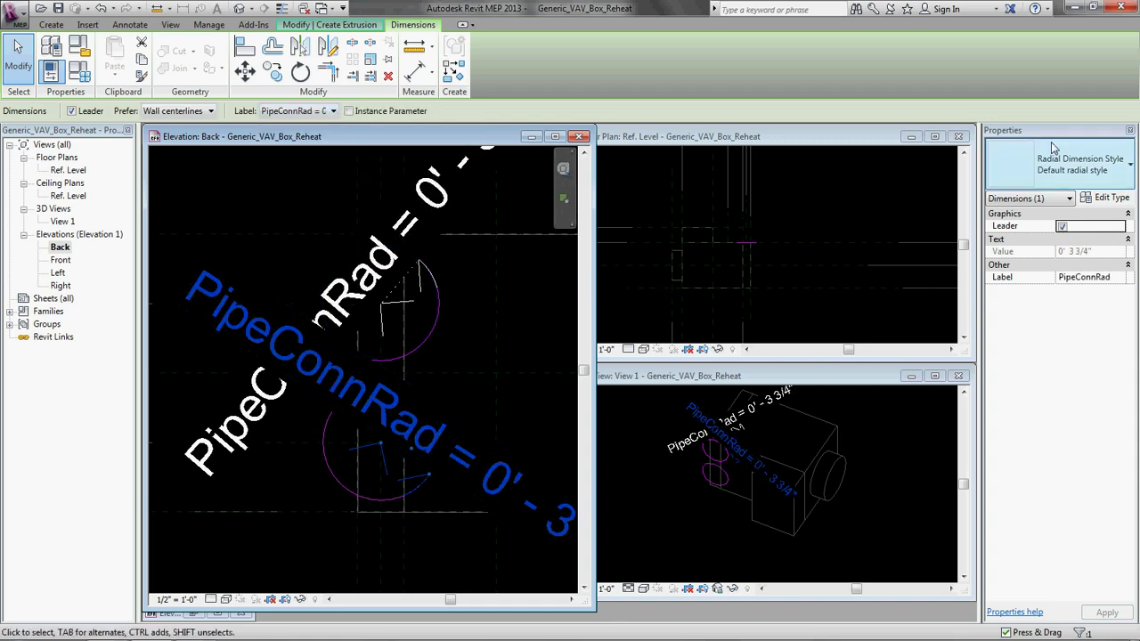
{"action": "left_click", "coordinate": [537, 346]}
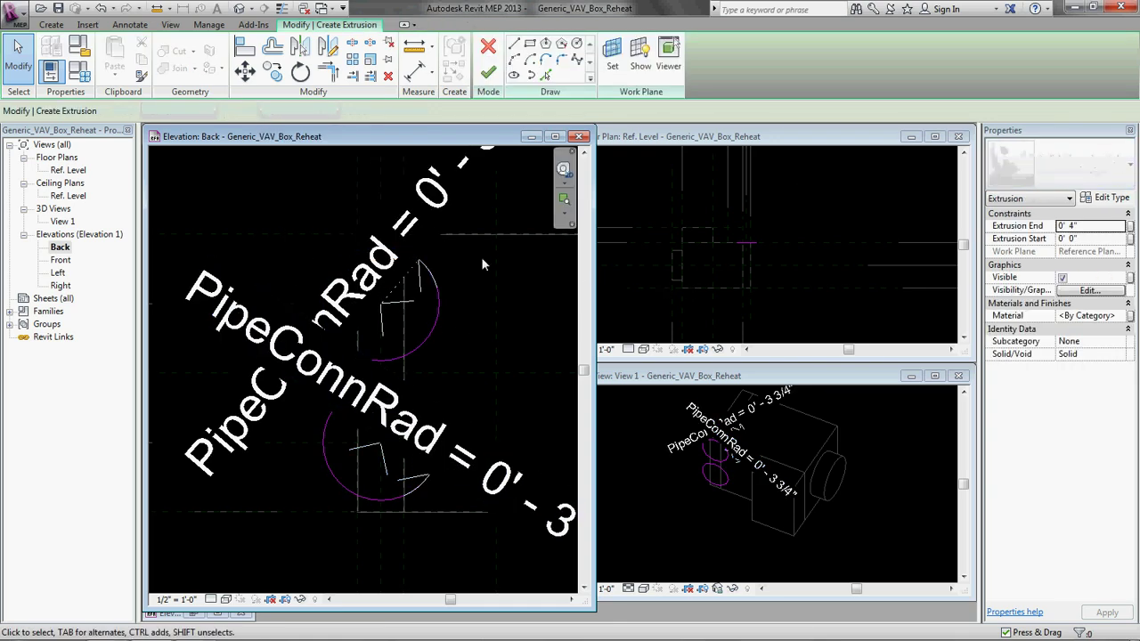
{"action": "left_click", "coordinate": [1095, 228]}
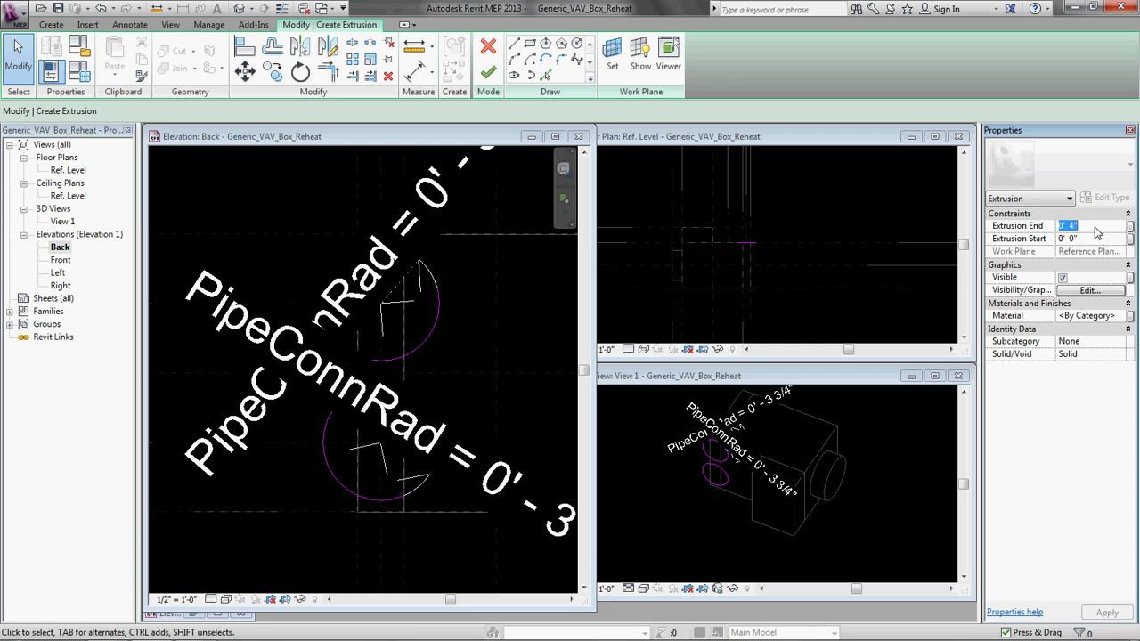
Step: Finish both circular pipe connection extrusions at 0' 4" deep, then bring up Family Types
{"action": "type", "text": "0-4"}
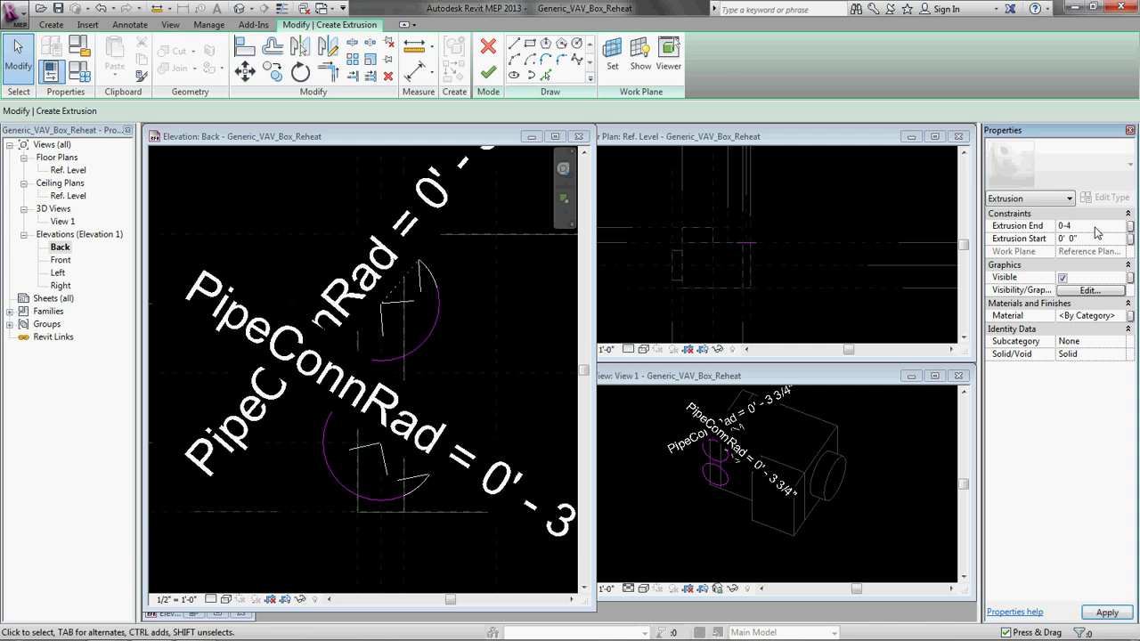
{"action": "key", "text": "Return"}
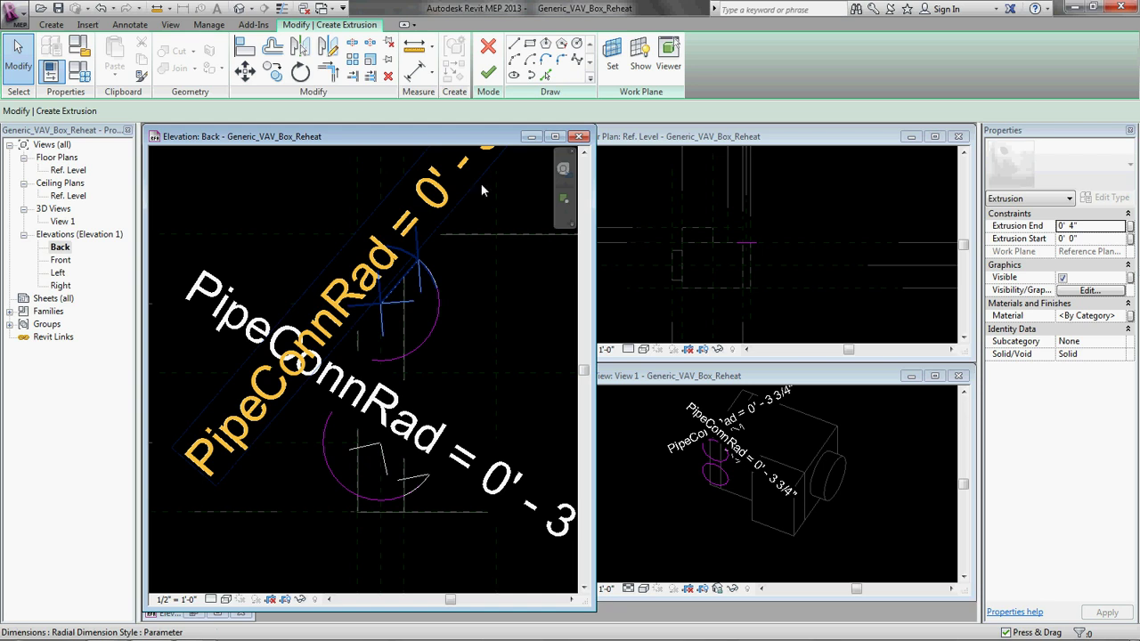
{"action": "left_click", "coordinate": [488, 73]}
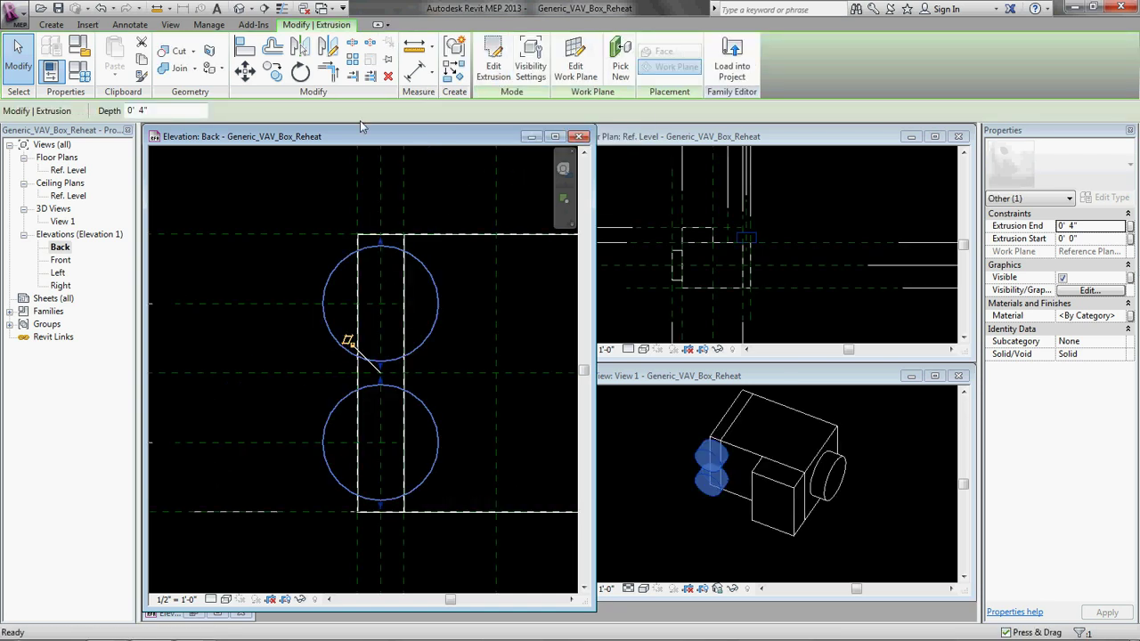
{"action": "left_click", "coordinate": [720, 395]}
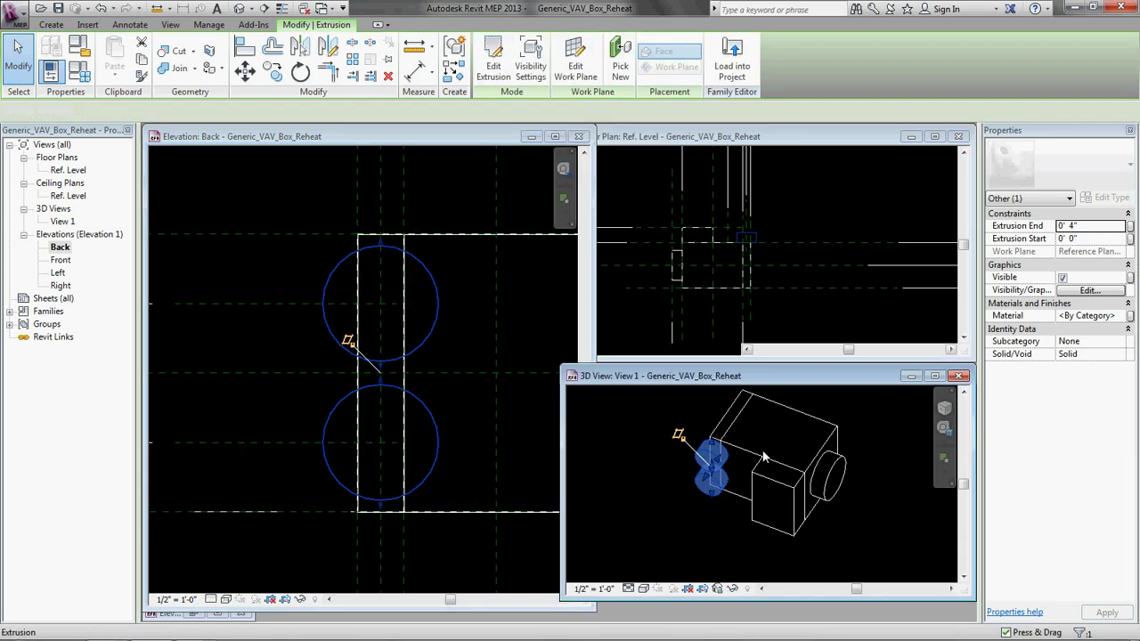
{"action": "left_click", "coordinate": [717, 387]}
{"action": "middle_click_drag", "start_coordinate": [703, 490], "coordinate": [761, 498], "text": "shift"}
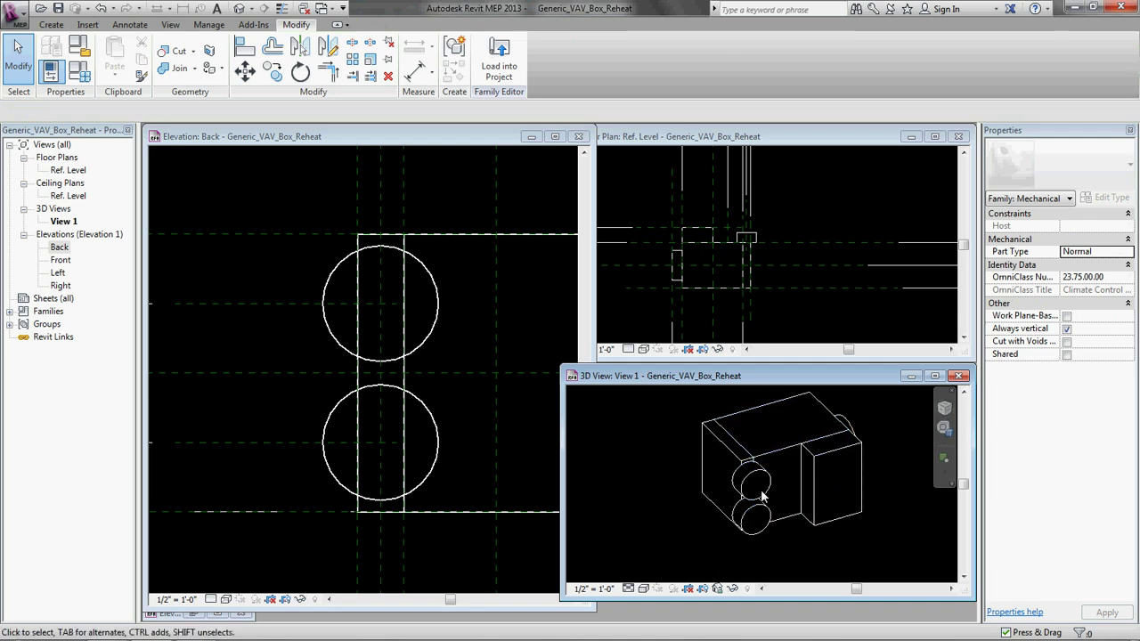
{"action": "scroll", "coordinate": [775, 499], "scroll_direction": "up", "scroll_amount": 3}
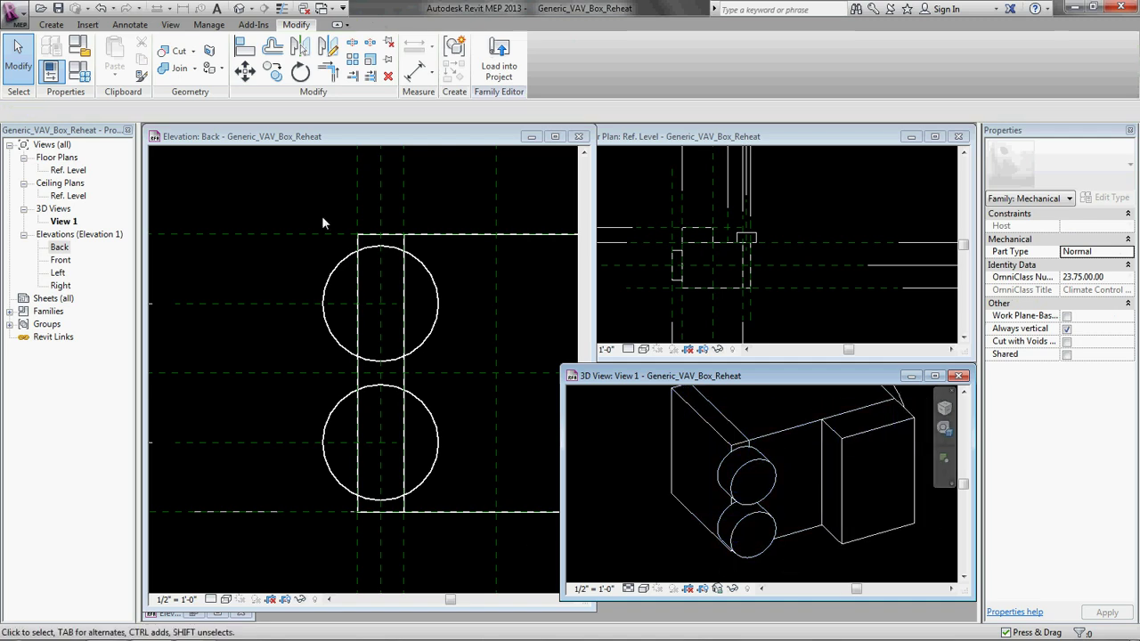
{"action": "left_click", "coordinate": [79, 73]}
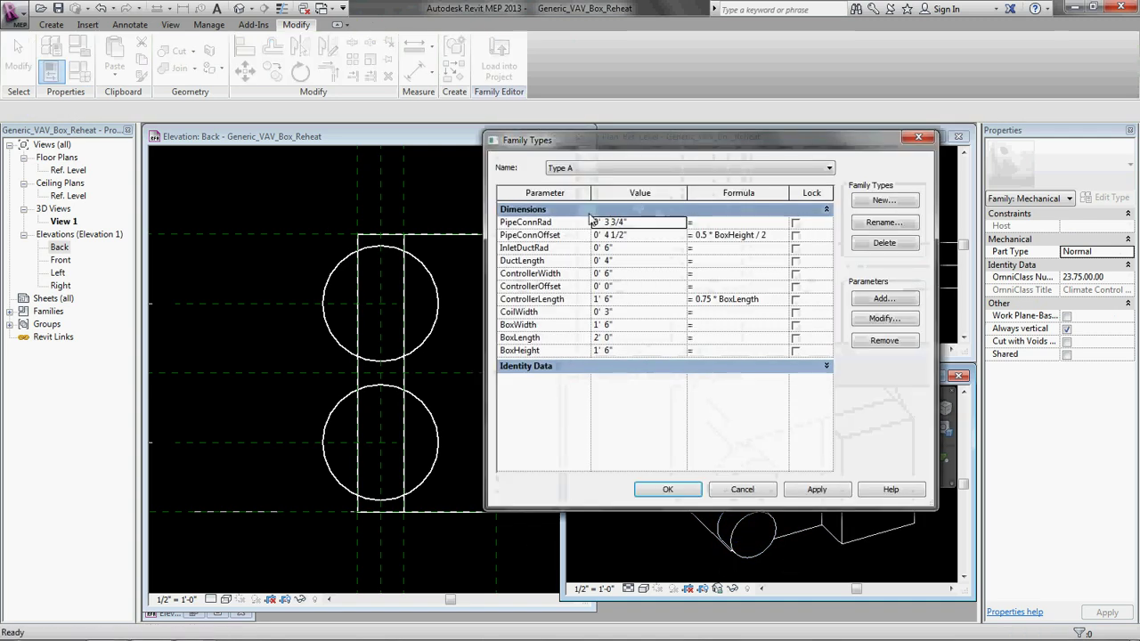
Step: Change PipeConnRad to 0' 4 1/2" in Family Types
{"action": "left_click", "coordinate": [628, 223]}
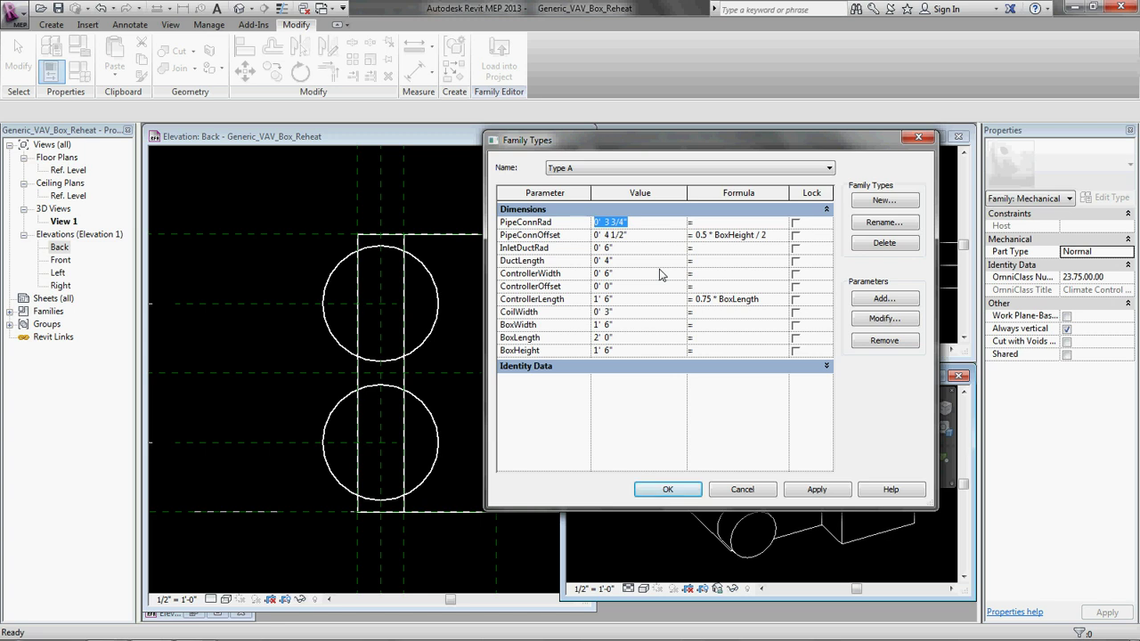
{"action": "type", "text": "0.375"}
{"action": "left_click", "coordinate": [624, 167]}
Step: Try Type B, cancel the 'Can't make Extrusion' error, and close Family Types keeping Type A
{"action": "left_click", "coordinate": [618, 189]}
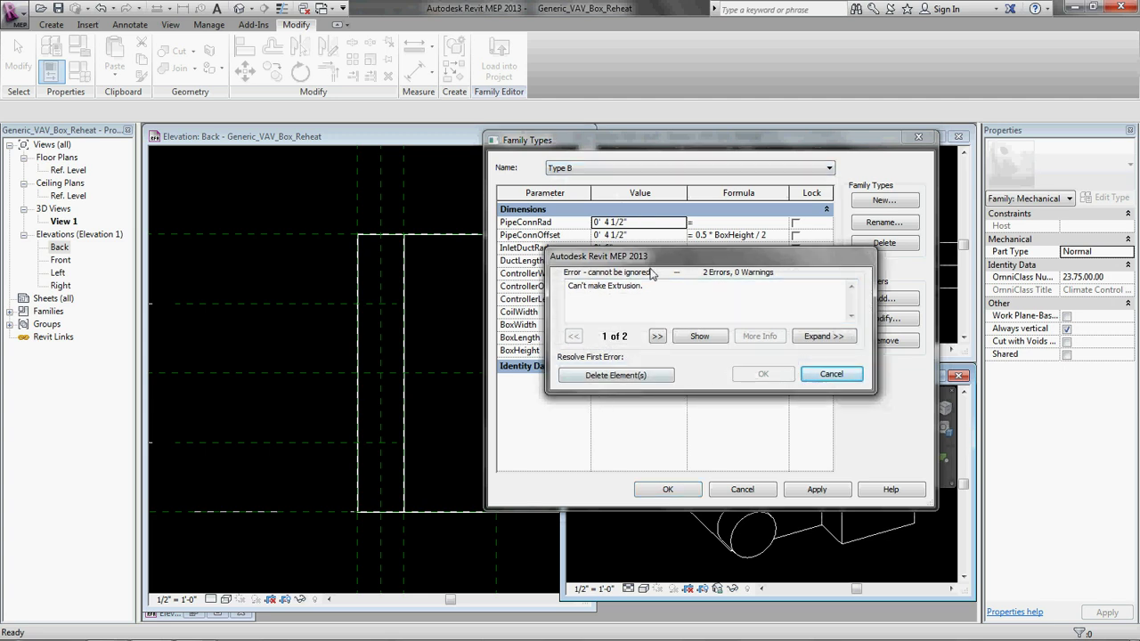
{"action": "left_click", "coordinate": [699, 337]}
{"action": "left_click", "coordinate": [830, 374]}
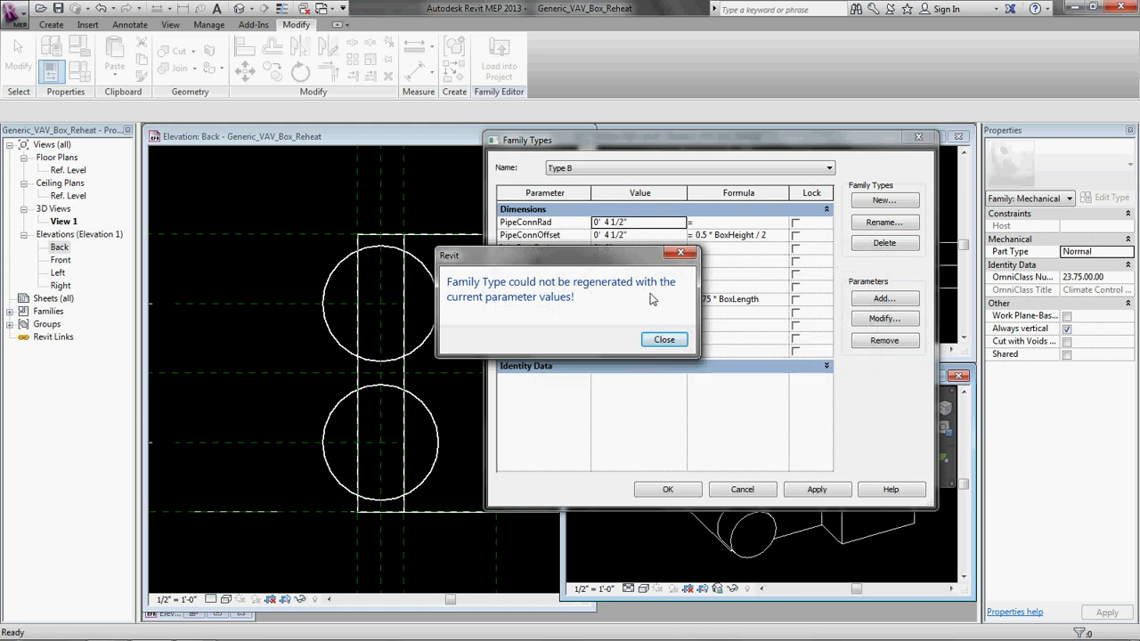
{"action": "left_click", "coordinate": [663, 340]}
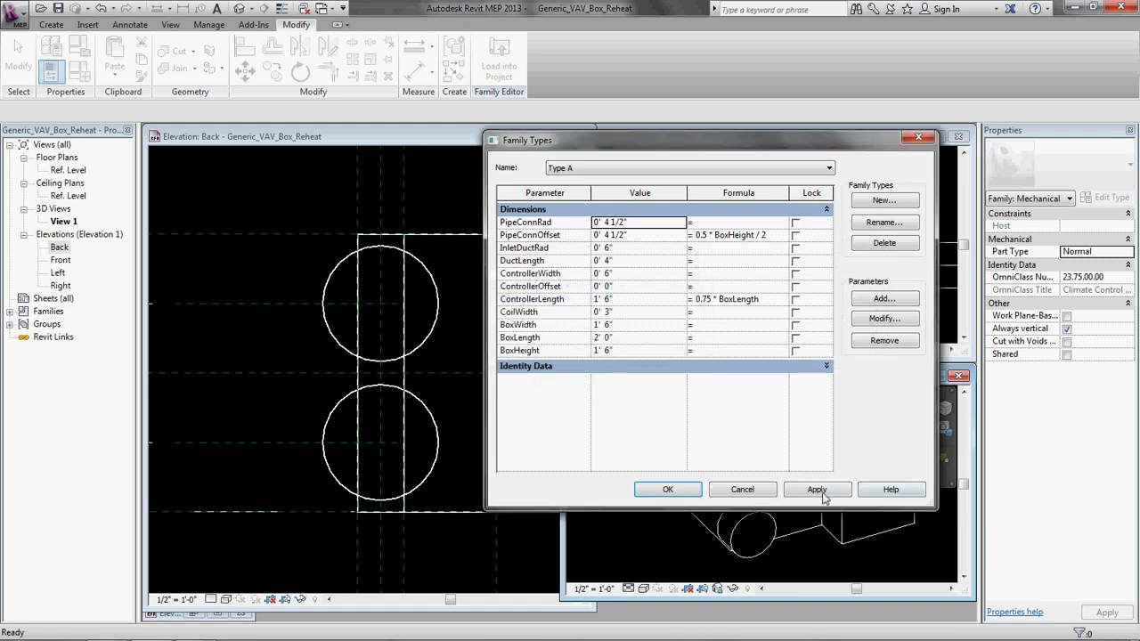
{"action": "left_click", "coordinate": [744, 490]}
{"action": "left_click", "coordinate": [438, 331]}
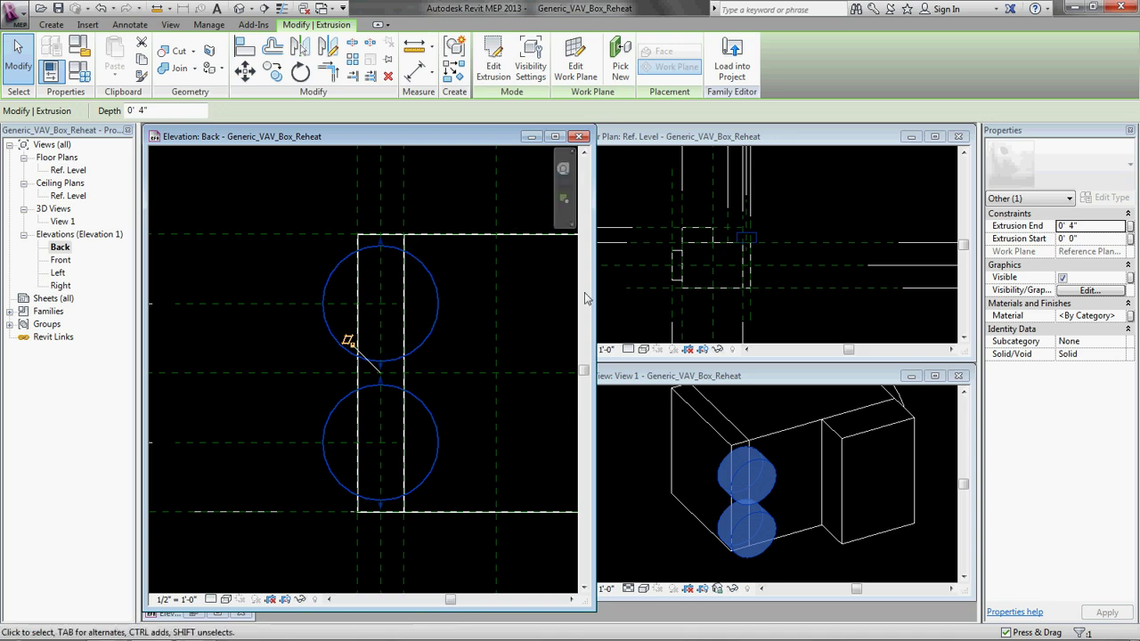
{"action": "left_click", "coordinate": [448, 297]}
{"action": "left_click", "coordinate": [437, 311]}
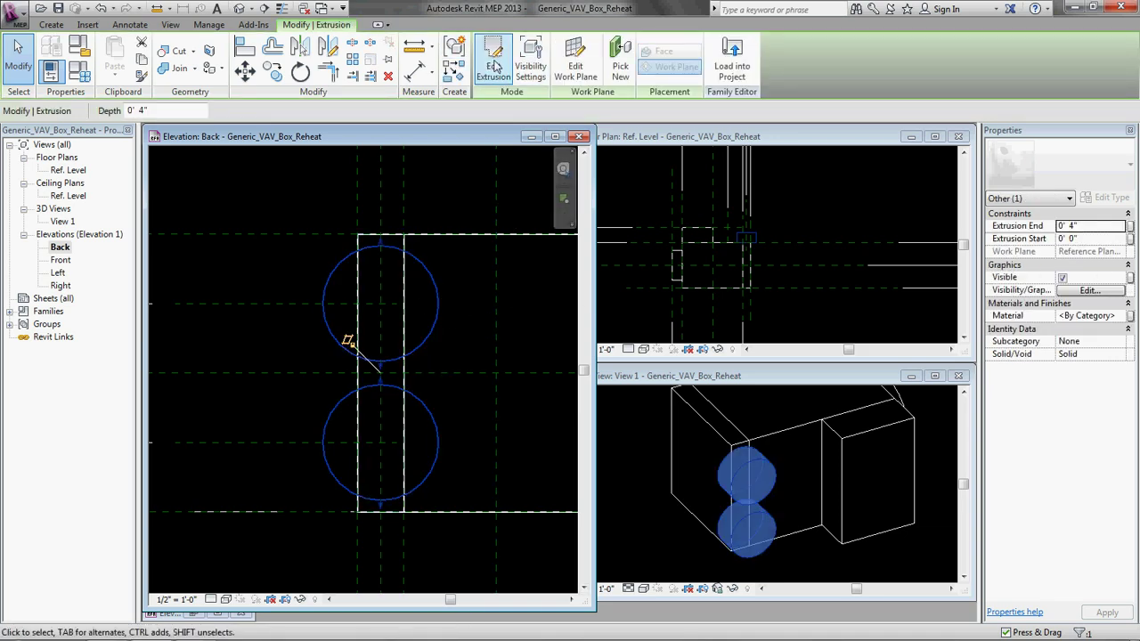
{"action": "left_click", "coordinate": [495, 68]}
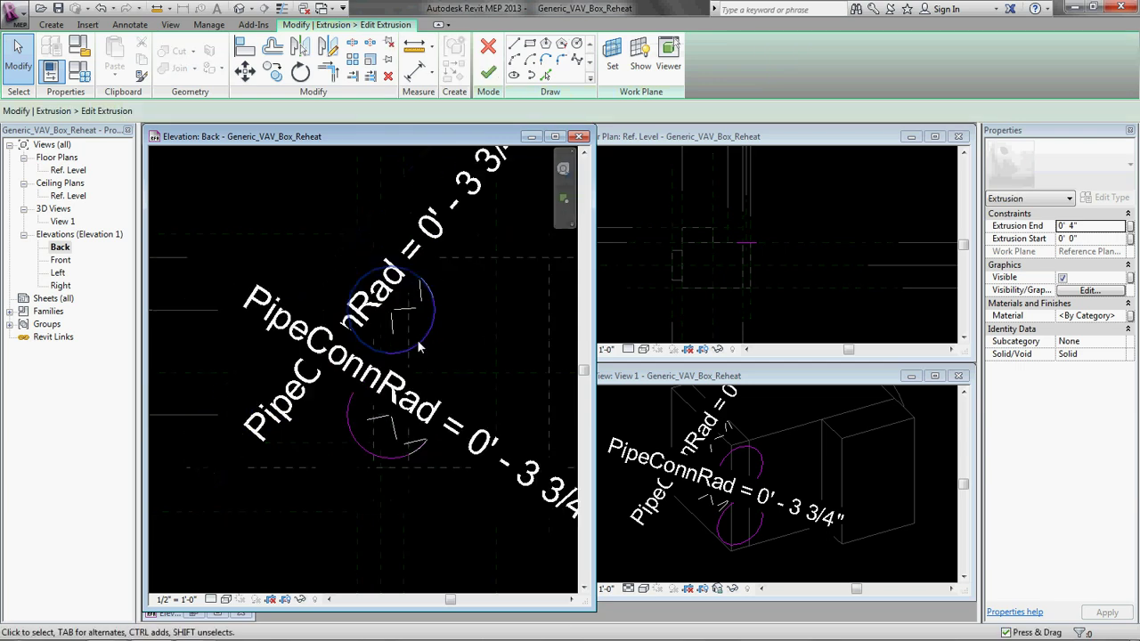
{"action": "scroll", "coordinate": [446, 340], "scroll_direction": "down", "scroll_amount": 2}
{"action": "scroll", "coordinate": [448, 347], "scroll_direction": "up", "scroll_amount": 2}
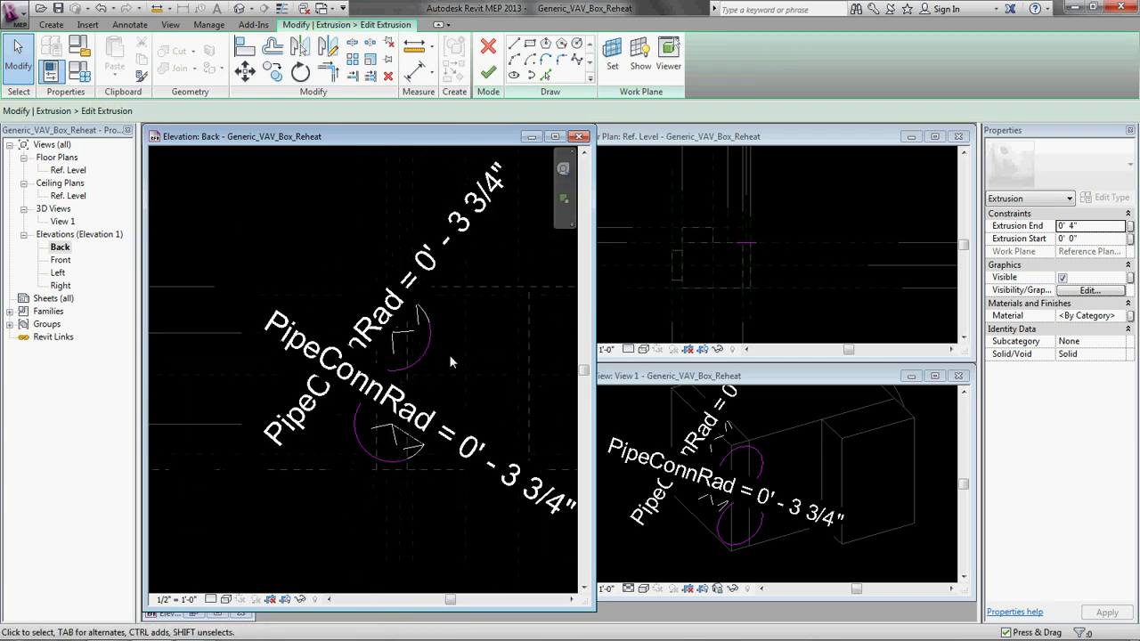
{"action": "scroll", "coordinate": [450, 365], "scroll_direction": "up", "scroll_amount": 1}
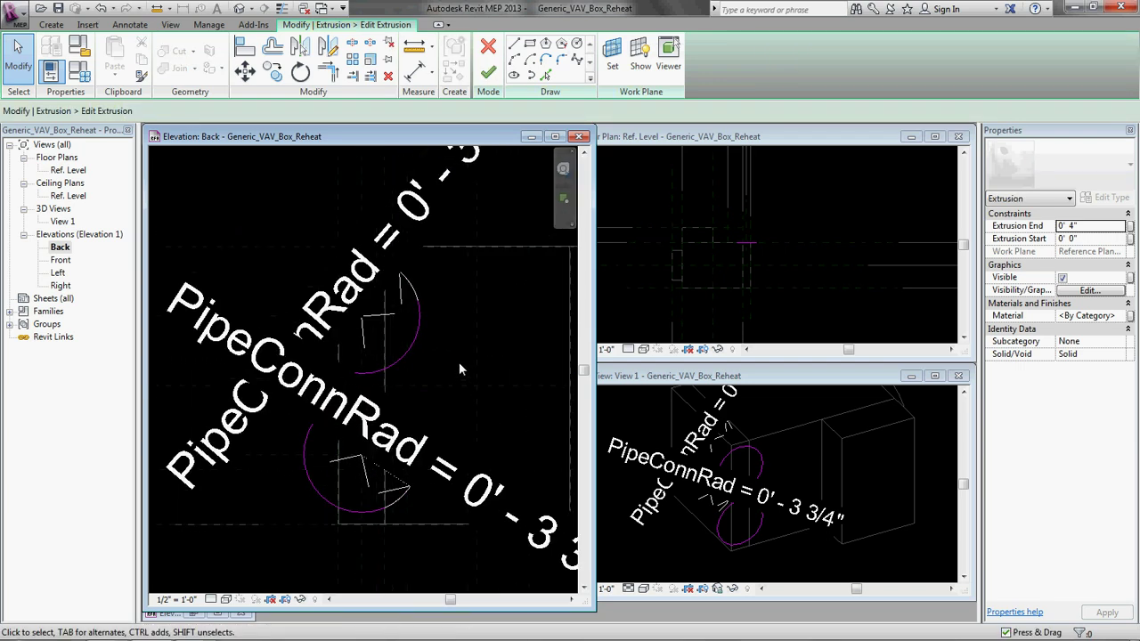
{"action": "scroll", "coordinate": [458, 356], "scroll_direction": "down", "scroll_amount": 2}
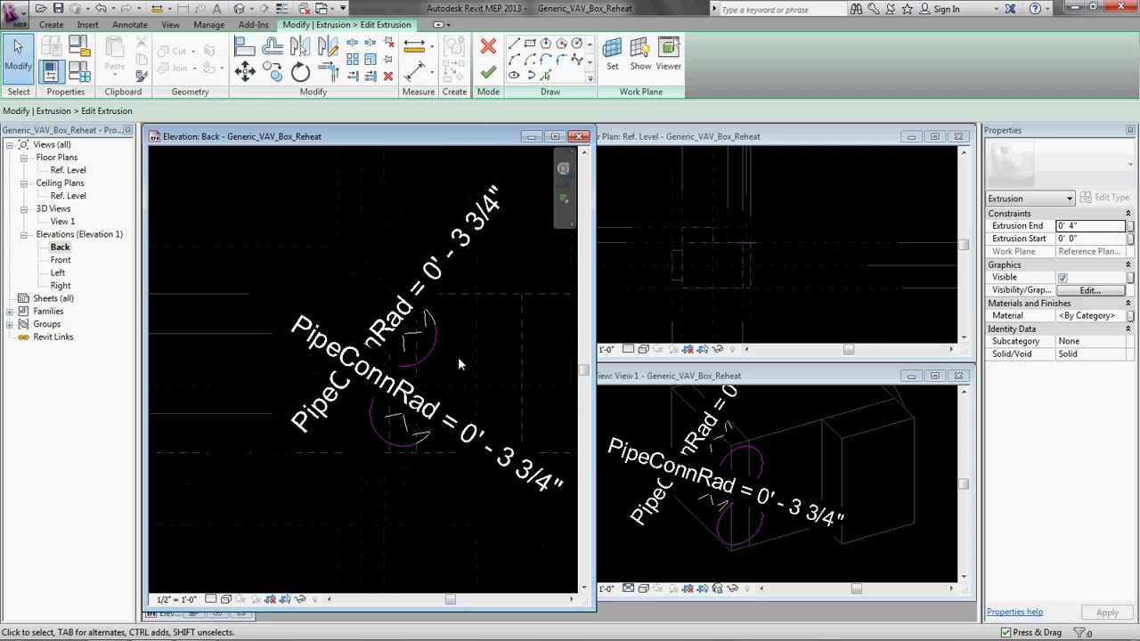
{"action": "scroll", "coordinate": [445, 386], "scroll_direction": "up", "scroll_amount": 2}
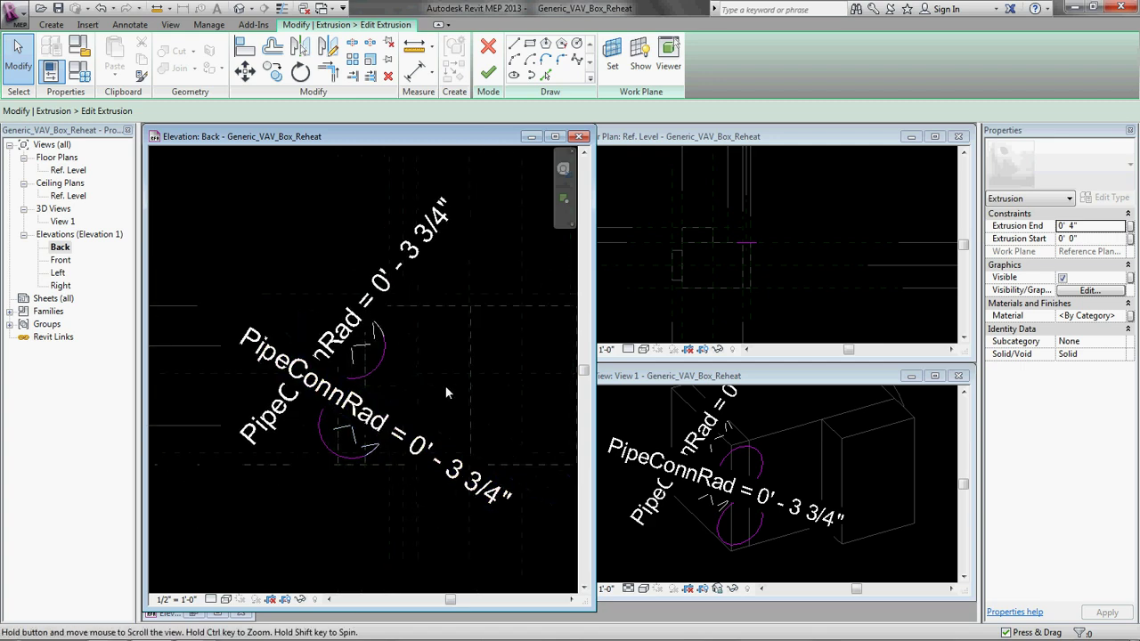
{"action": "scroll", "coordinate": [422, 388], "scroll_direction": "down", "scroll_amount": 2}
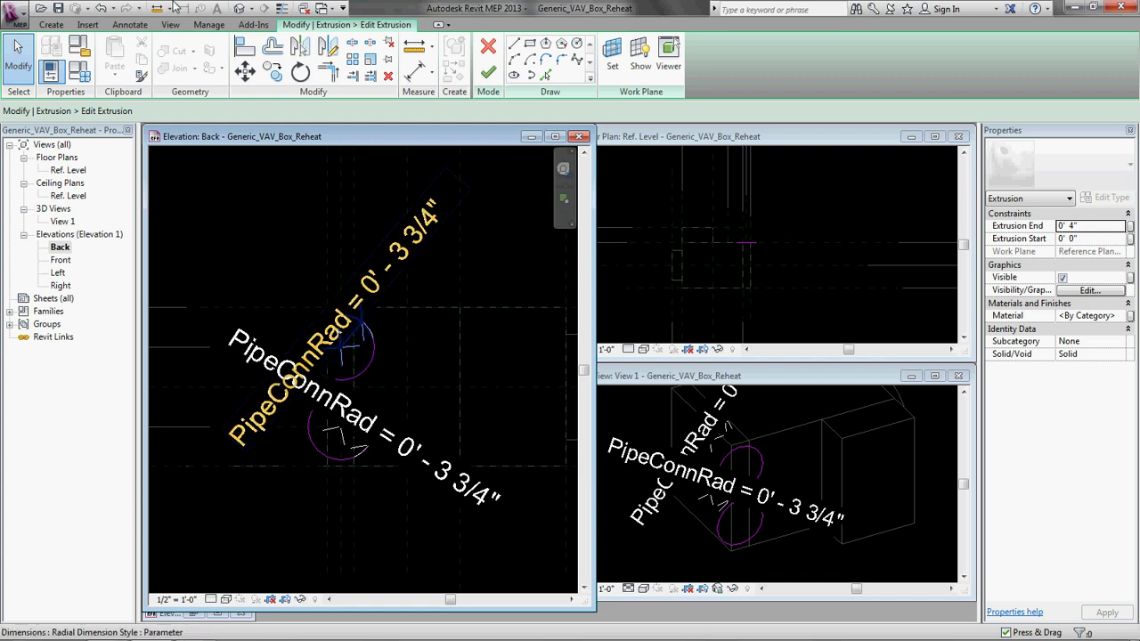
{"action": "left_click", "coordinate": [487, 72]}
{"action": "middle_click_drag", "start_coordinate": [407, 261], "coordinate": [459, 254]}
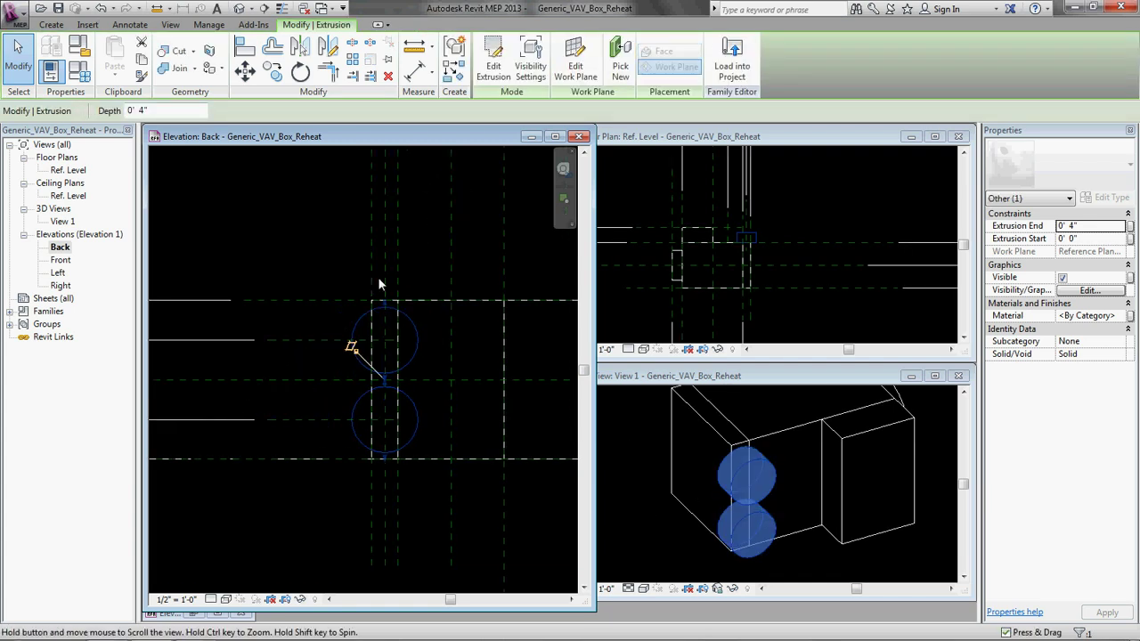
Step: Set Type A's PipeConnRad to 0' 0 3/8" and apply it
{"action": "left_click", "coordinate": [80, 79]}
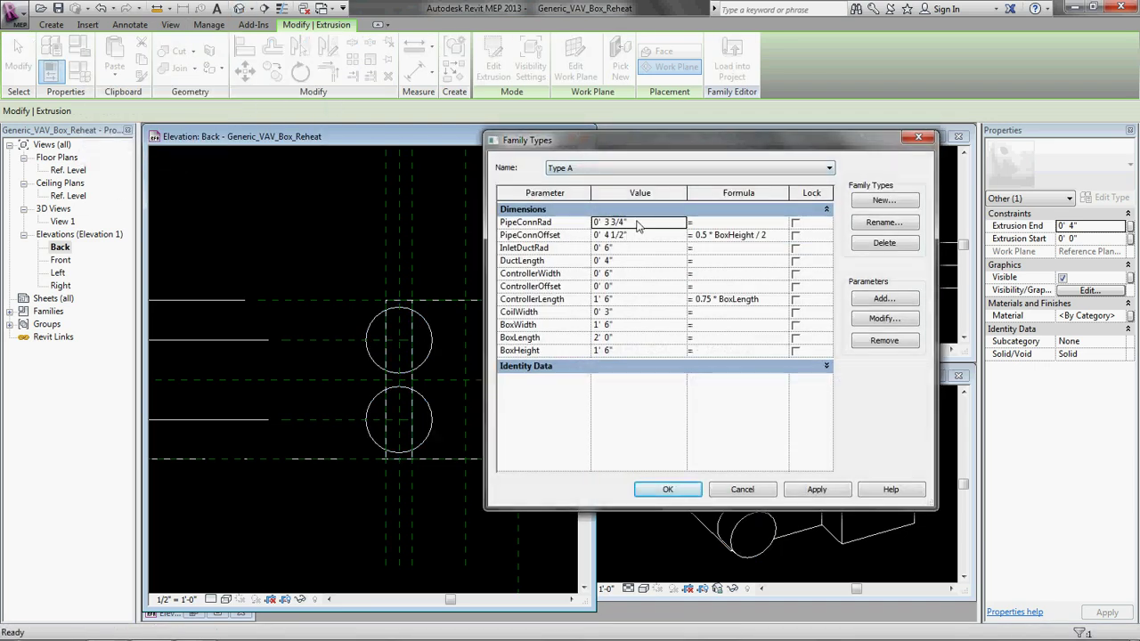
{"action": "left_click", "coordinate": [638, 226]}
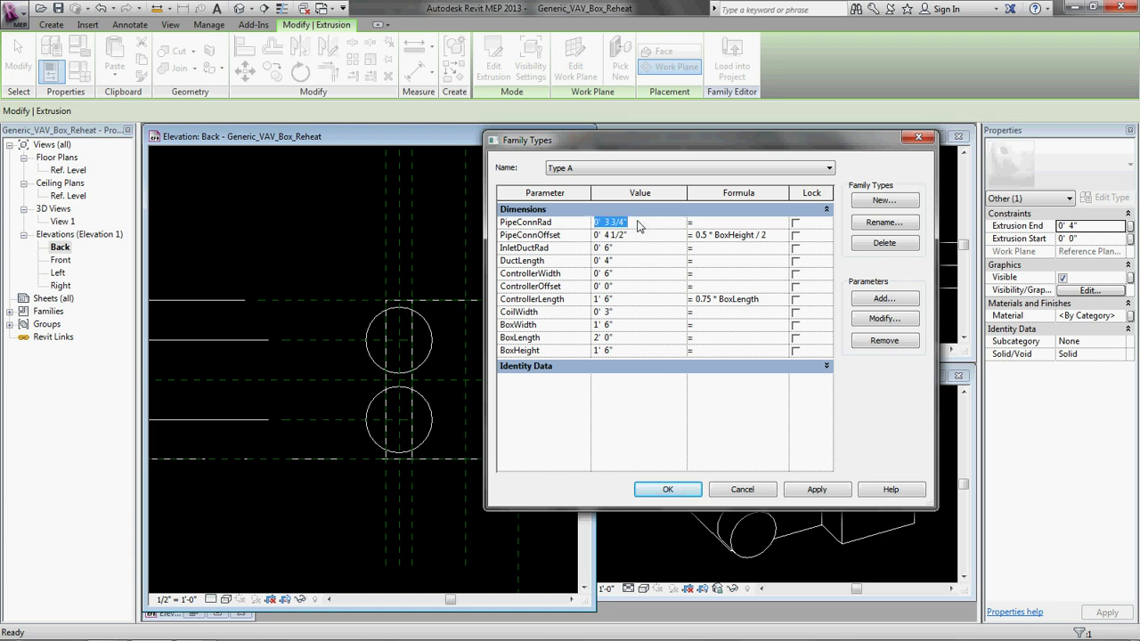
{"action": "type", "text": "0"}
{"action": "type", "text": "-.375"}
{"action": "key", "text": "Tab"}
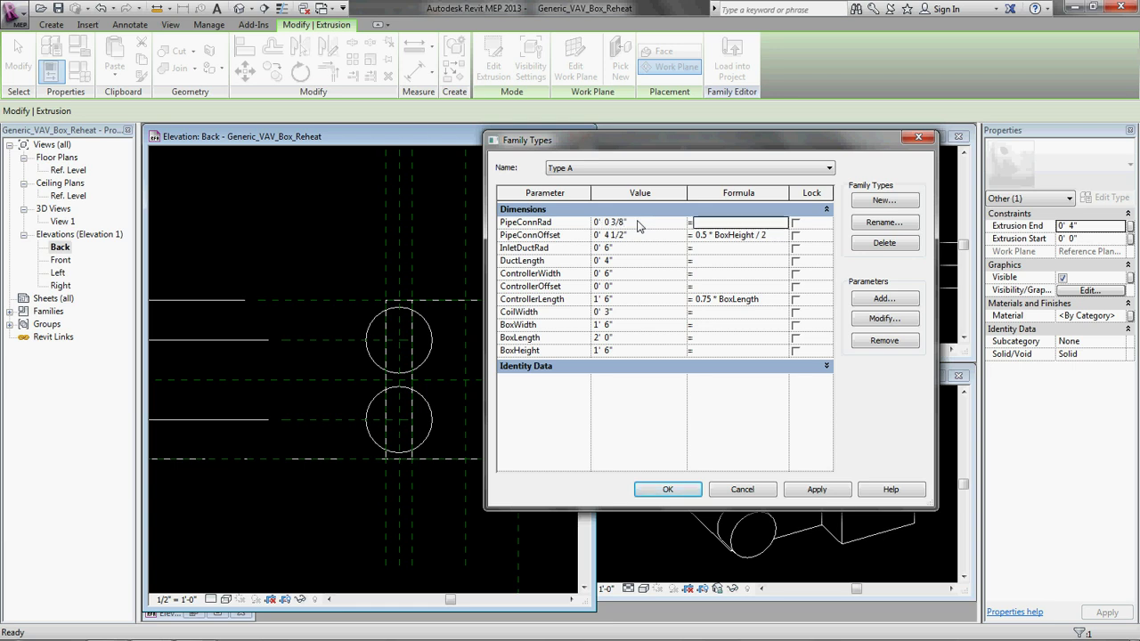
{"action": "left_click", "coordinate": [820, 492]}
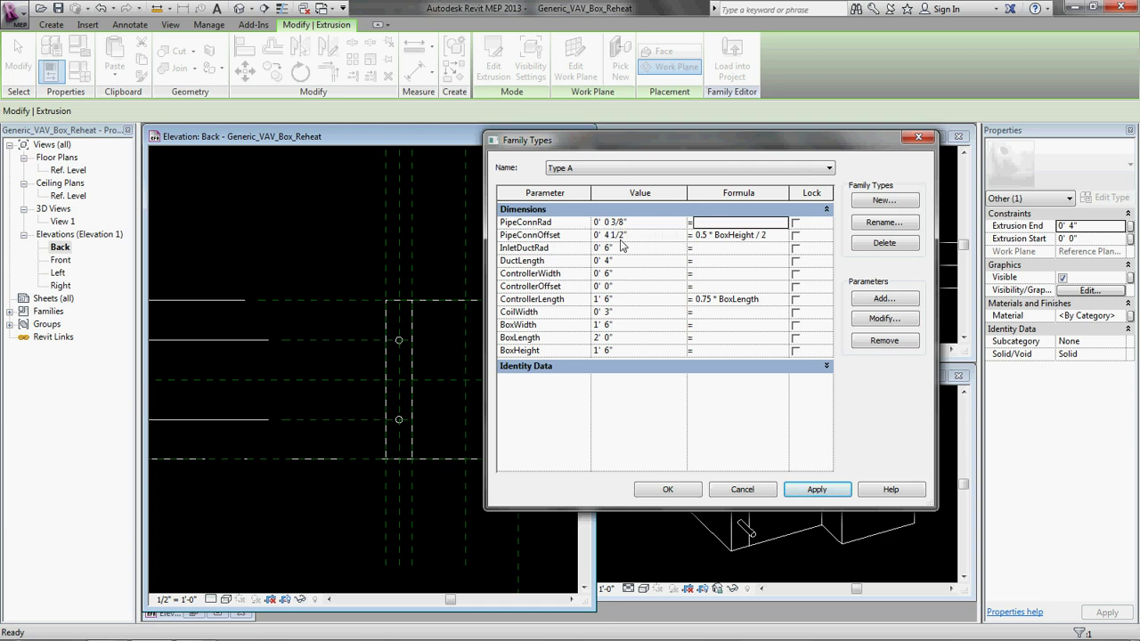
Step: Switch to Type B, set its PipeConnRad to 0' 0 3/8" as well, and close
{"action": "left_click", "coordinate": [828, 170]}
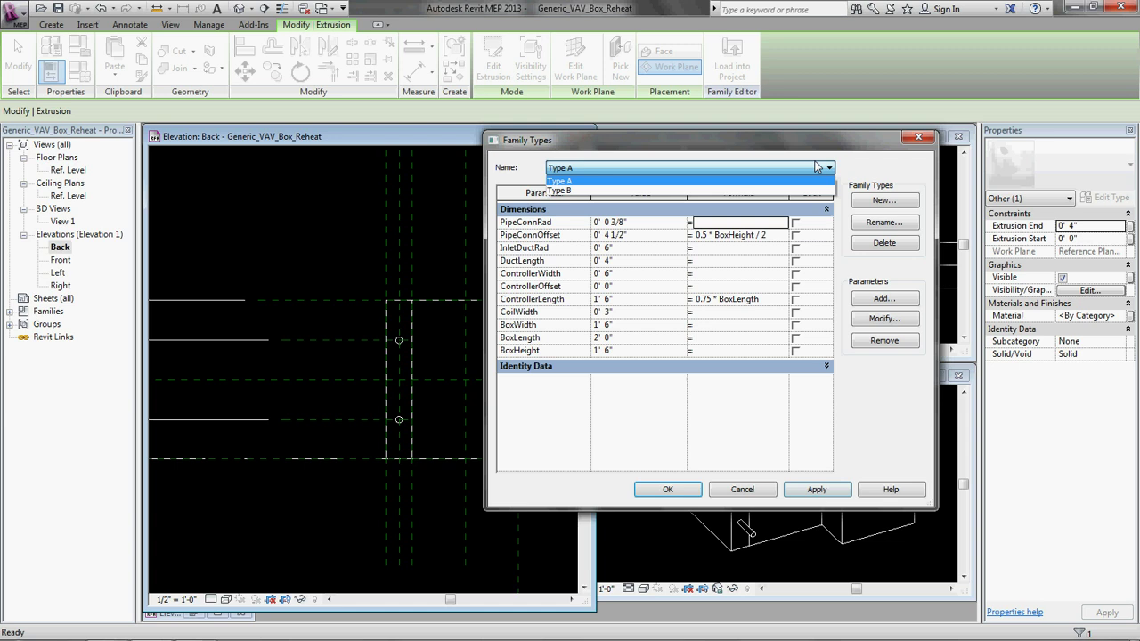
{"action": "left_click", "coordinate": [579, 191]}
{"action": "left_click", "coordinate": [634, 225]}
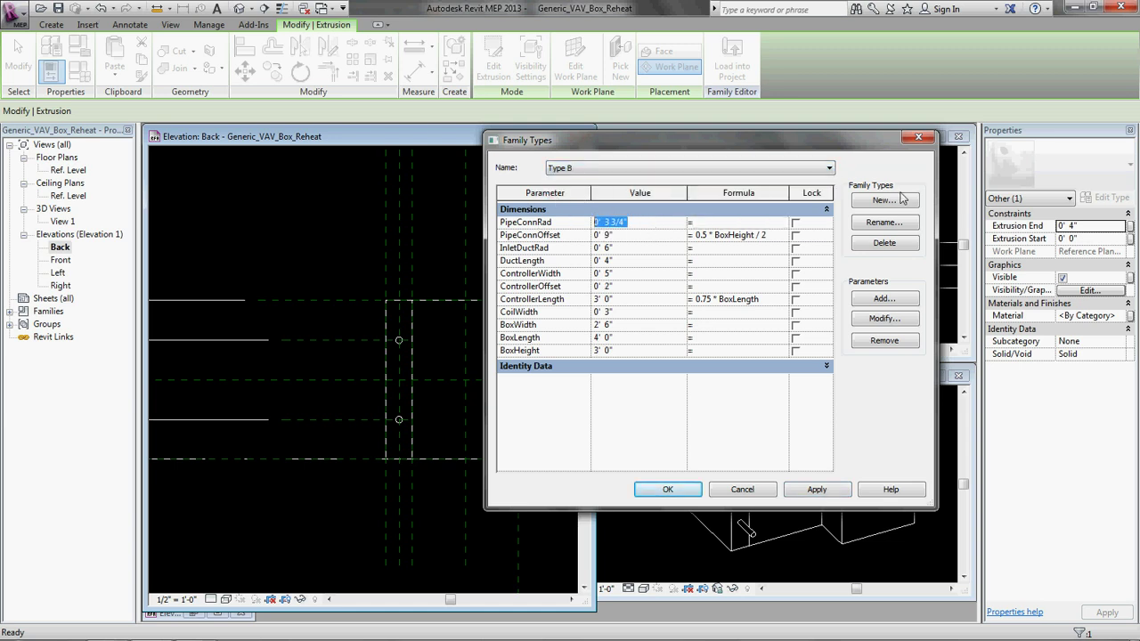
{"action": "type", "text": "0-0.375"}
{"action": "left_click", "coordinate": [667, 489]}
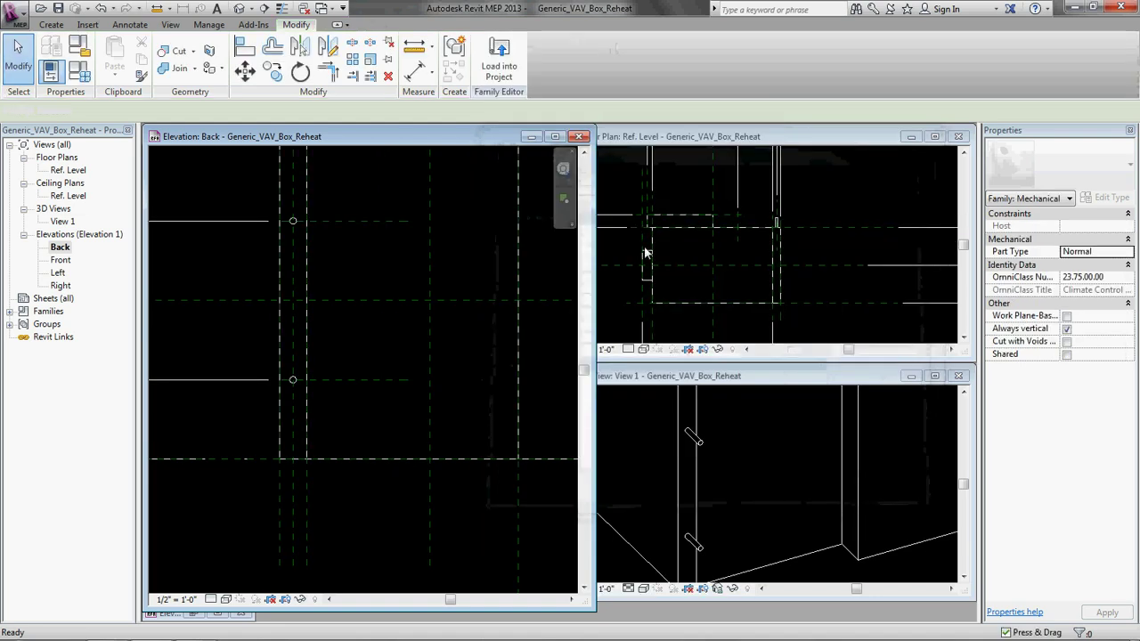
Step: Make Type A the current family type
{"action": "scroll", "coordinate": [378, 457], "scroll_direction": "down", "scroll_amount": 3}
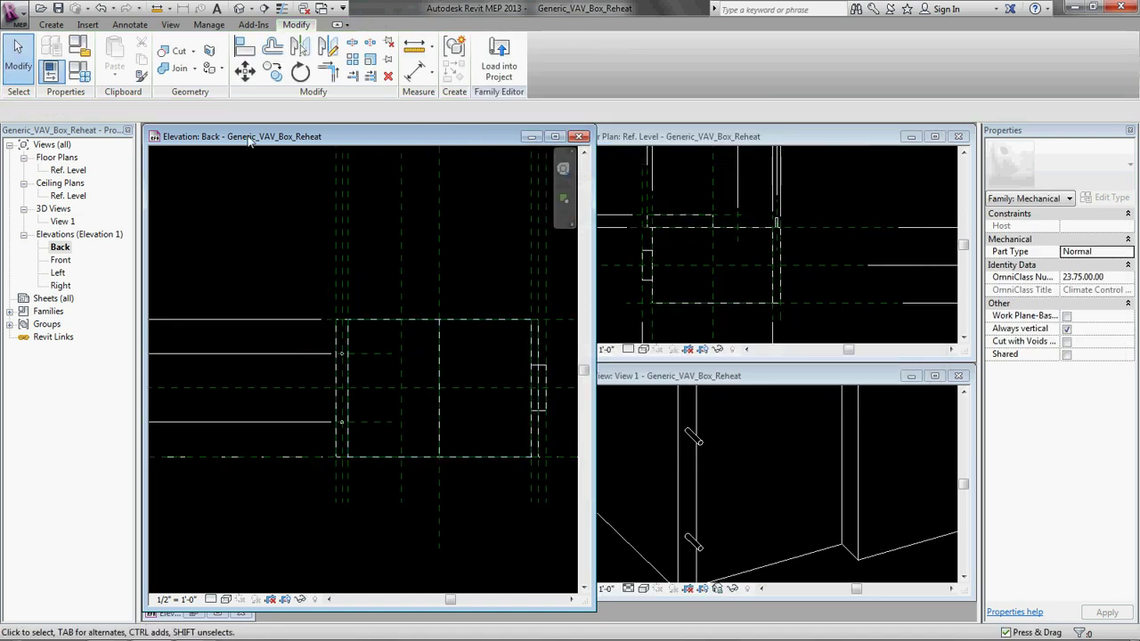
{"action": "left_click", "coordinate": [78, 67]}
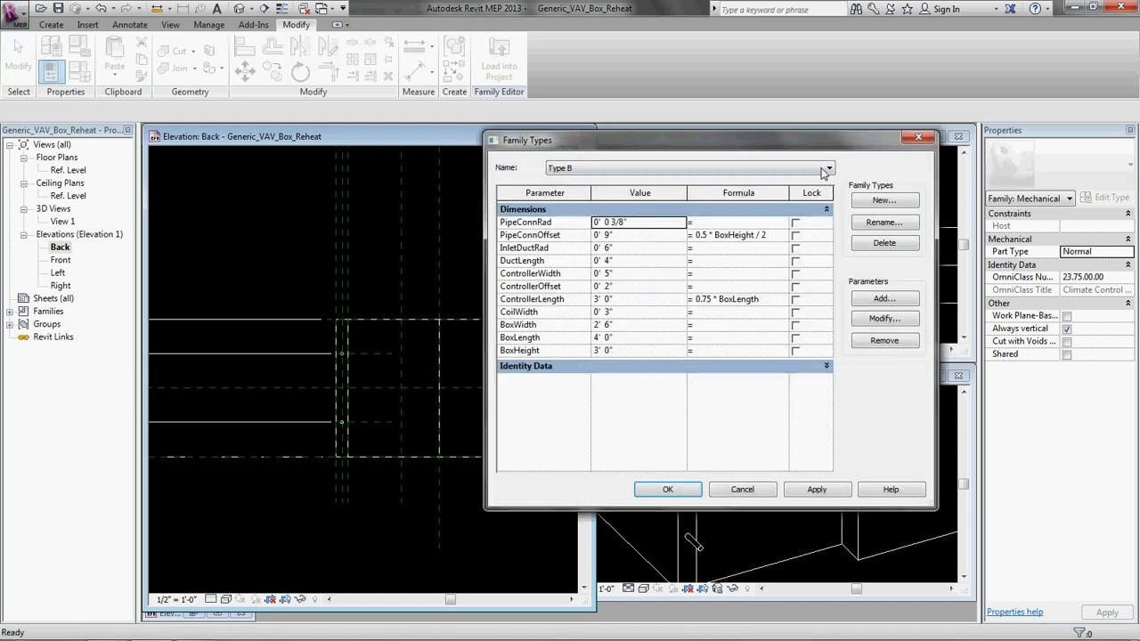
{"action": "left_click", "coordinate": [827, 168]}
{"action": "left_click", "coordinate": [571, 180]}
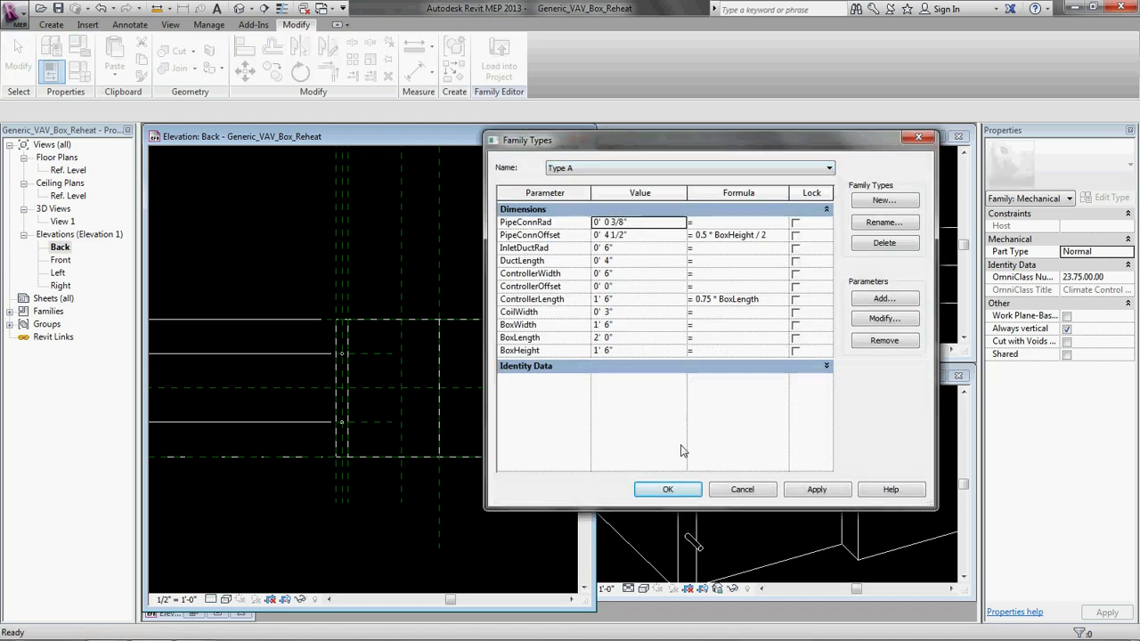
{"action": "left_click", "coordinate": [668, 490]}
Step: Enlarge the 3D view and orbit to an isometric view of the VAV box and pipe stubs
{"action": "scroll", "coordinate": [313, 395], "scroll_direction": "up", "scroll_amount": 2}
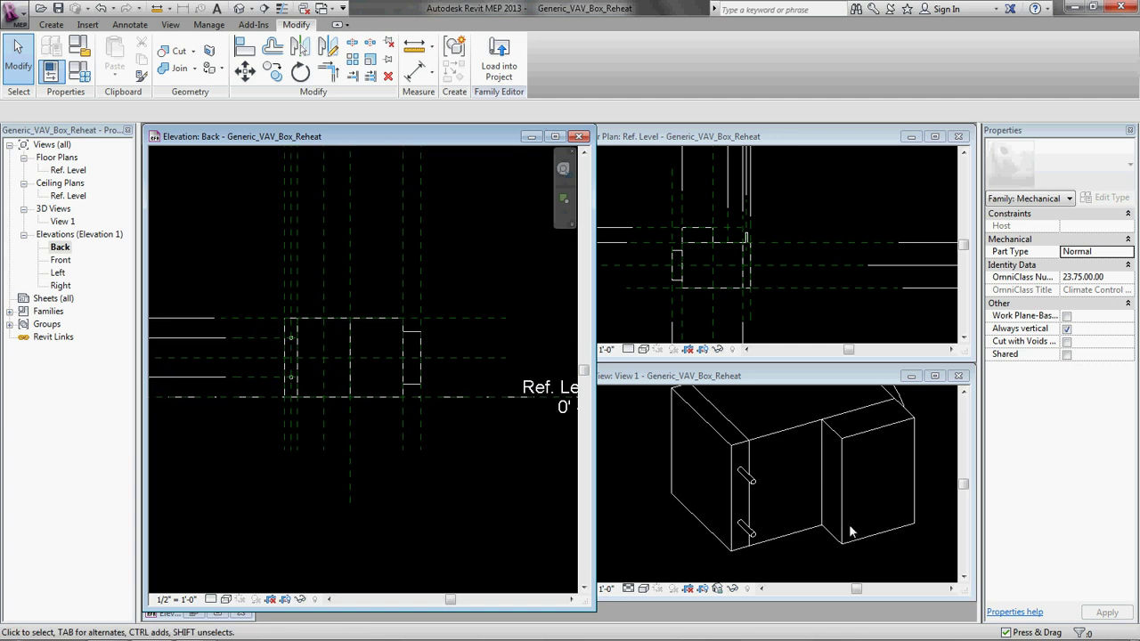
{"action": "left_click", "coordinate": [787, 375]}
{"action": "middle_click_drag", "start_coordinate": [765, 428], "coordinate": [770, 486], "text": "shift"}
{"action": "left_click", "coordinate": [788, 488]}
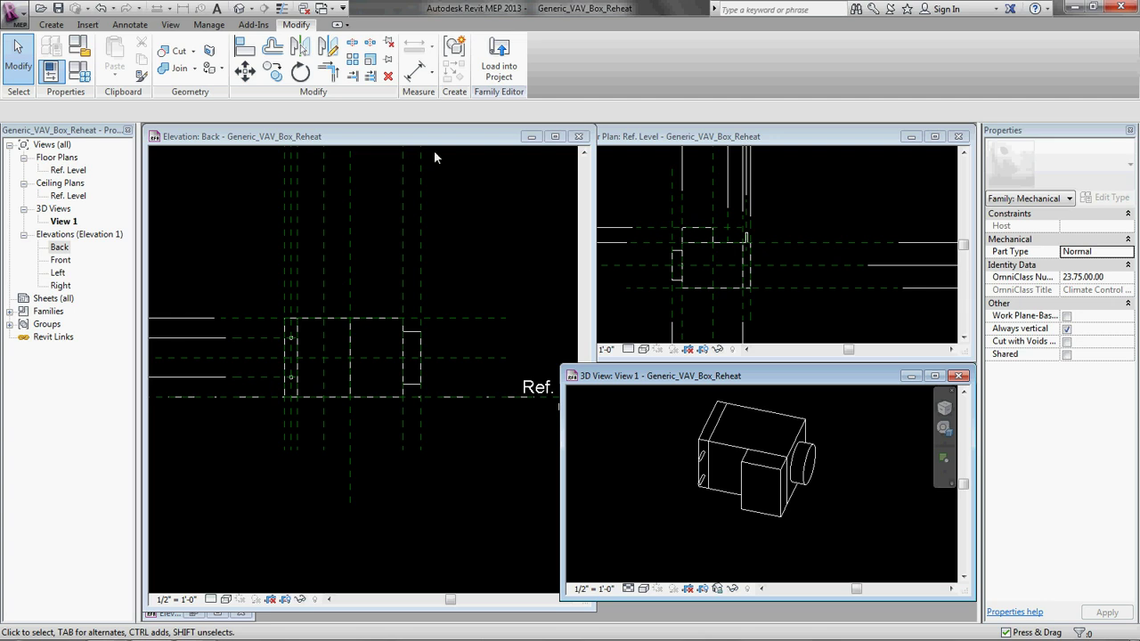
{"action": "left_click_drag", "start_coordinate": [561, 365], "coordinate": [475, 244]}
{"action": "scroll", "coordinate": [756, 382], "scroll_direction": "up", "scroll_amount": 4}
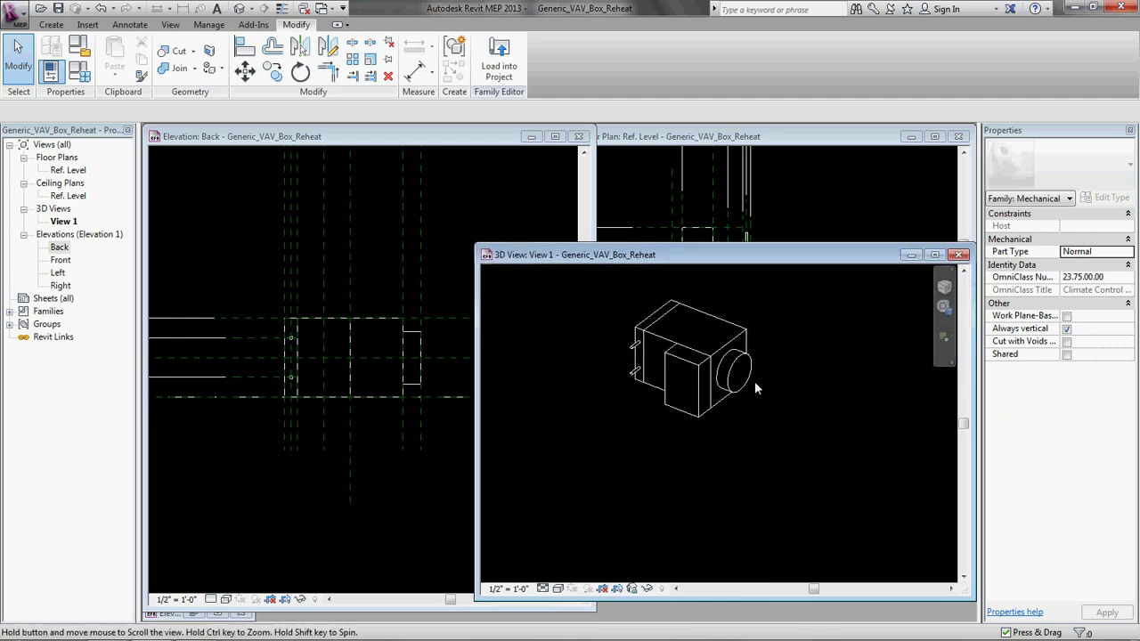
{"action": "left_click_drag", "start_coordinate": [477, 247], "coordinate": [423, 134]}
{"action": "middle_click_drag", "start_coordinate": [570, 205], "coordinate": [668, 322]}
{"action": "scroll", "coordinate": [677, 343], "scroll_direction": "down", "scroll_amount": 2}
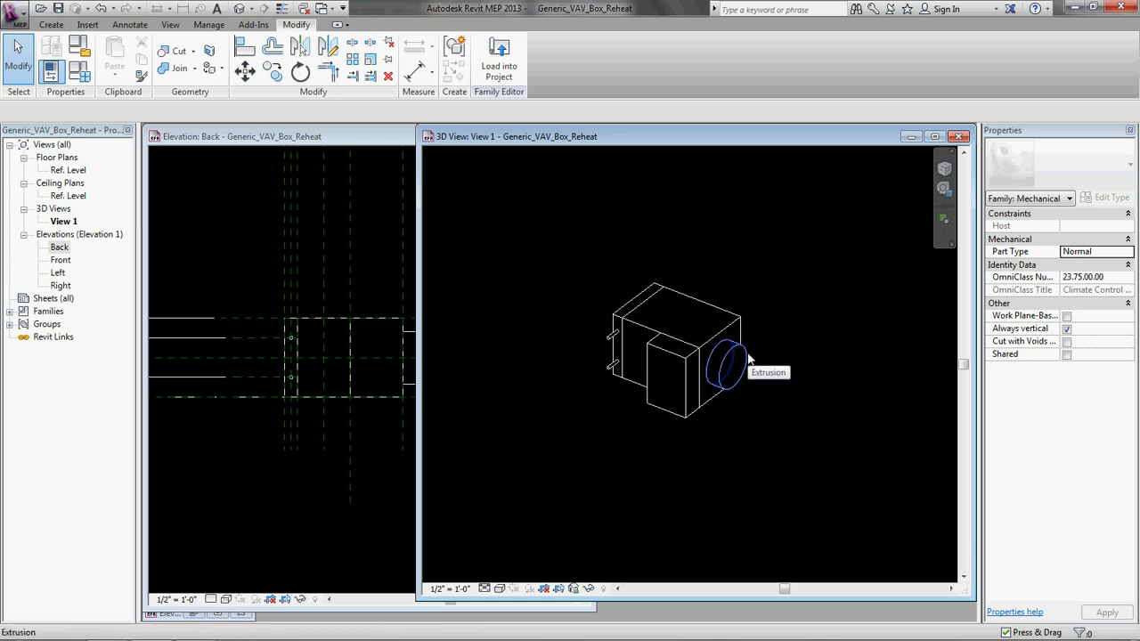
{"action": "middle_click_drag", "start_coordinate": [748, 359], "coordinate": [620, 328], "text": "shift"}
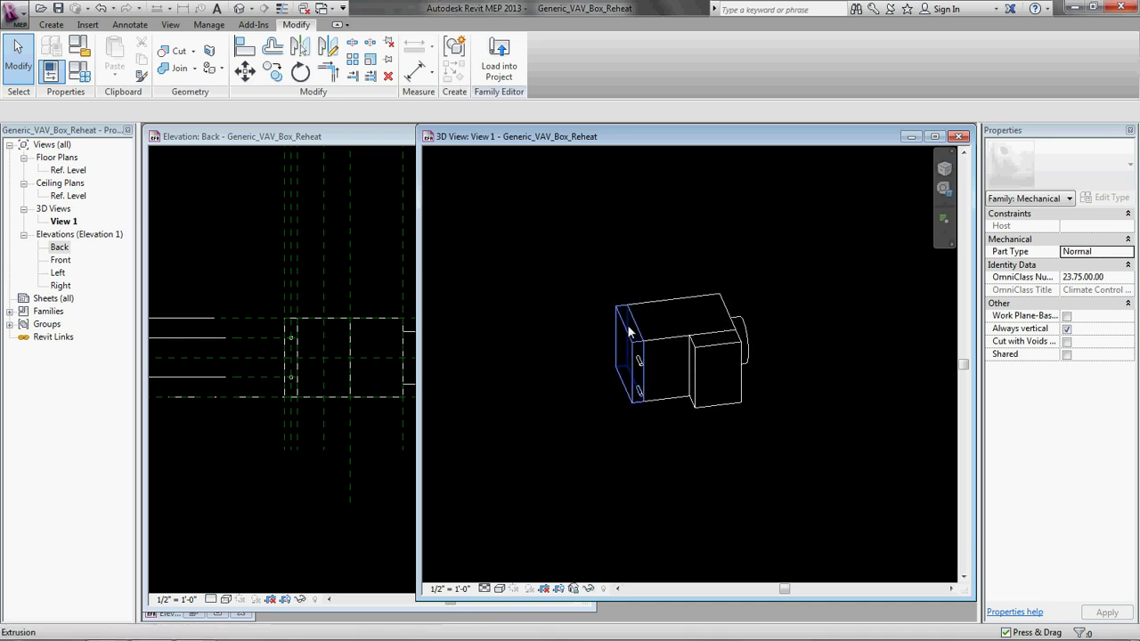
{"action": "middle_click_drag", "start_coordinate": [643, 376], "coordinate": [384, 308], "text": "shift"}
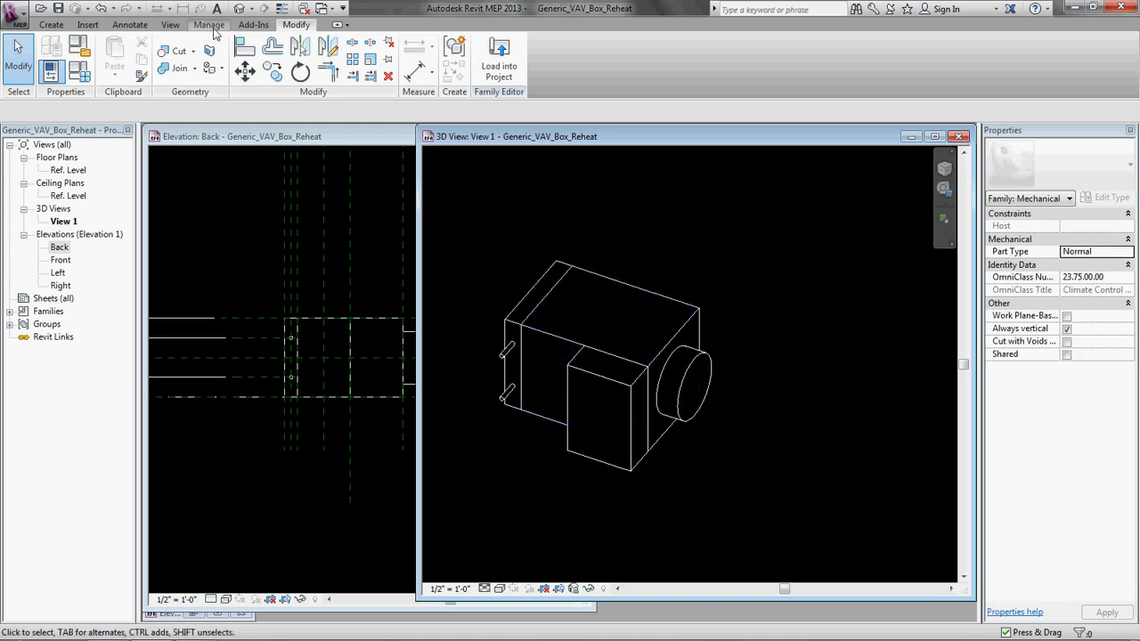
Step: Place Supply Air duct connectors on the round cylinder's end face and the box's opposite end face
{"action": "left_click", "coordinate": [51, 25]}
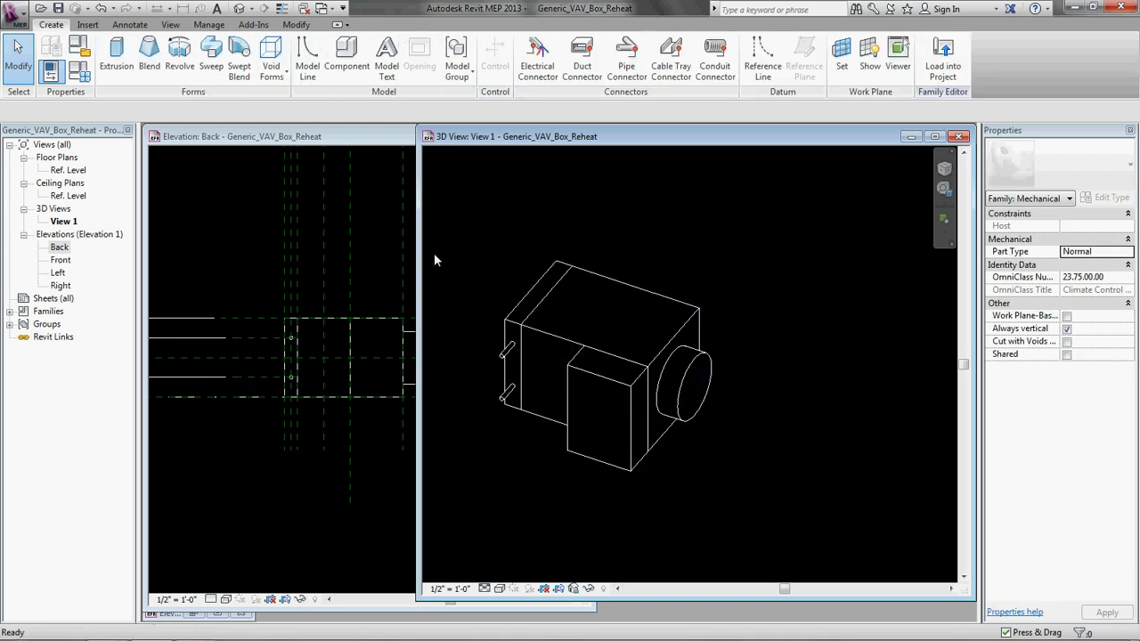
{"action": "left_click", "coordinate": [583, 71]}
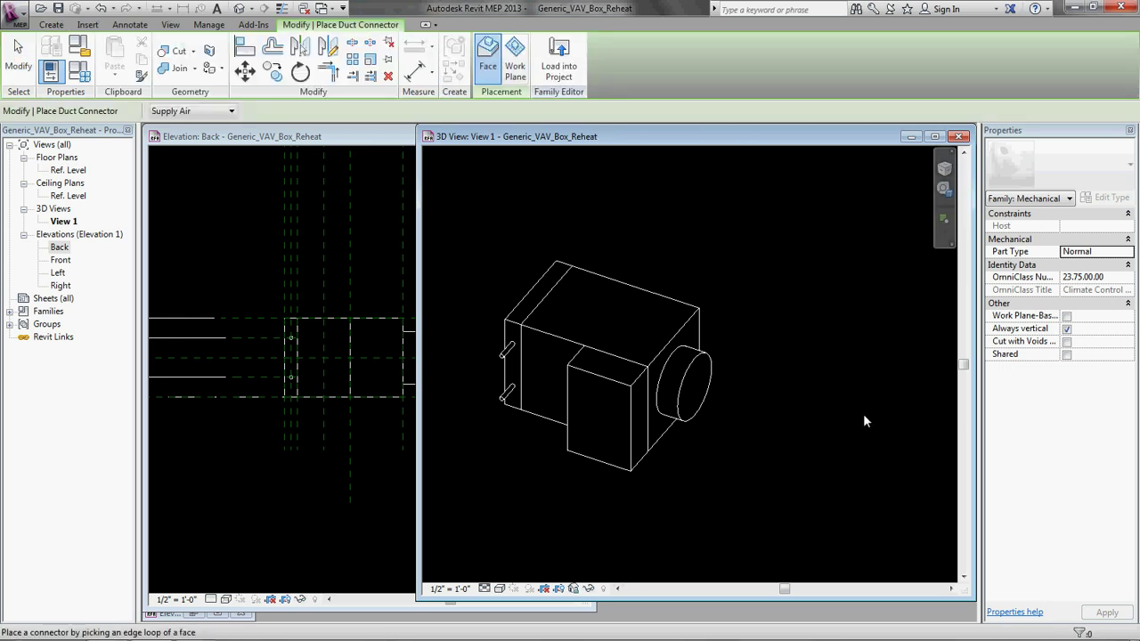
{"action": "scroll", "coordinate": [752, 395], "scroll_direction": "up", "scroll_amount": 2}
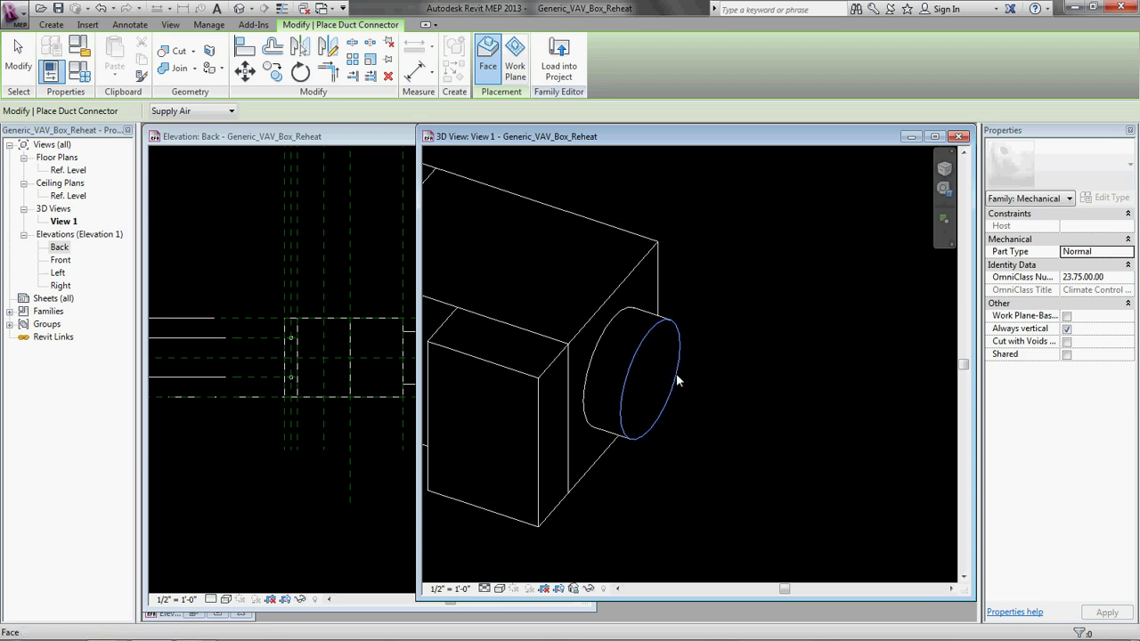
{"action": "left_click", "coordinate": [681, 340]}
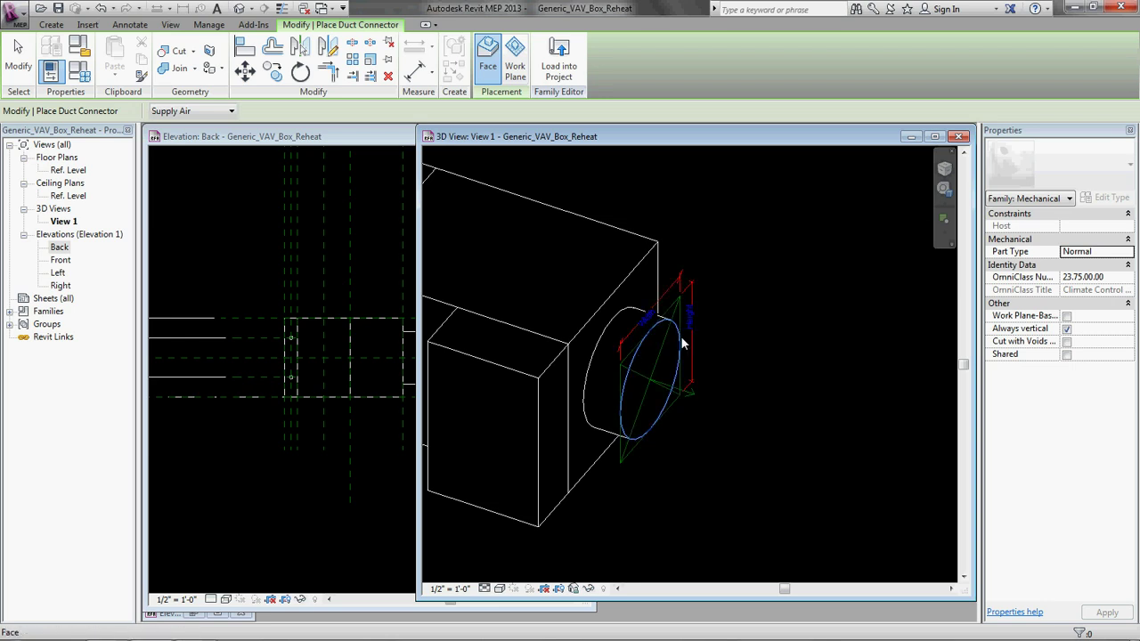
{"action": "scroll", "coordinate": [708, 351], "scroll_direction": "down", "scroll_amount": 3}
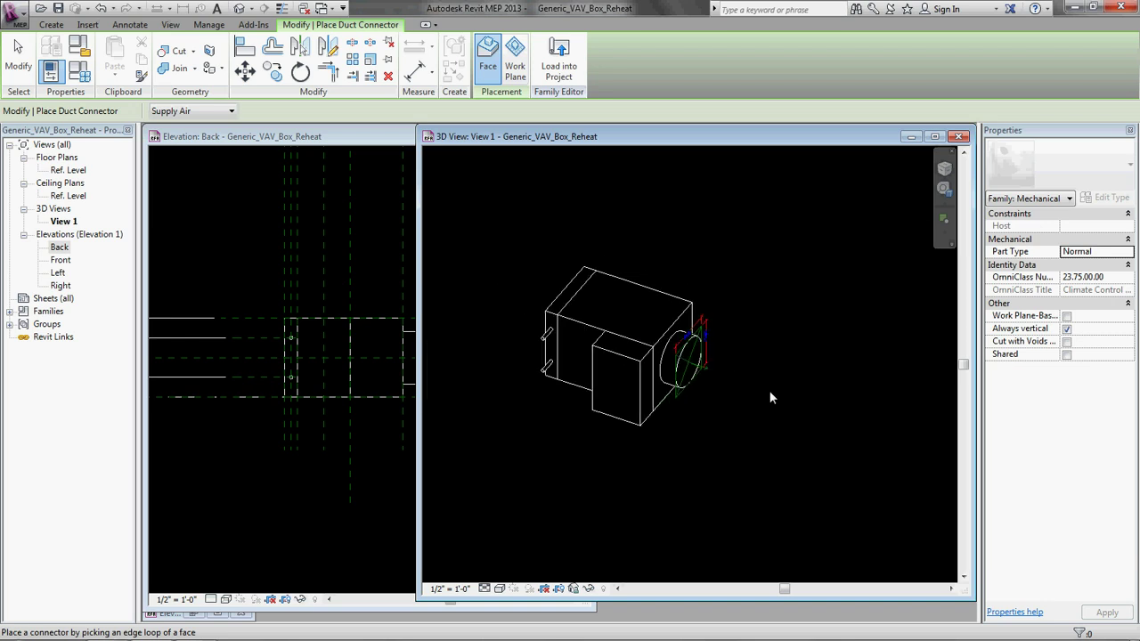
{"action": "middle_click_drag", "start_coordinate": [687, 390], "coordinate": [629, 407], "text": "shift"}
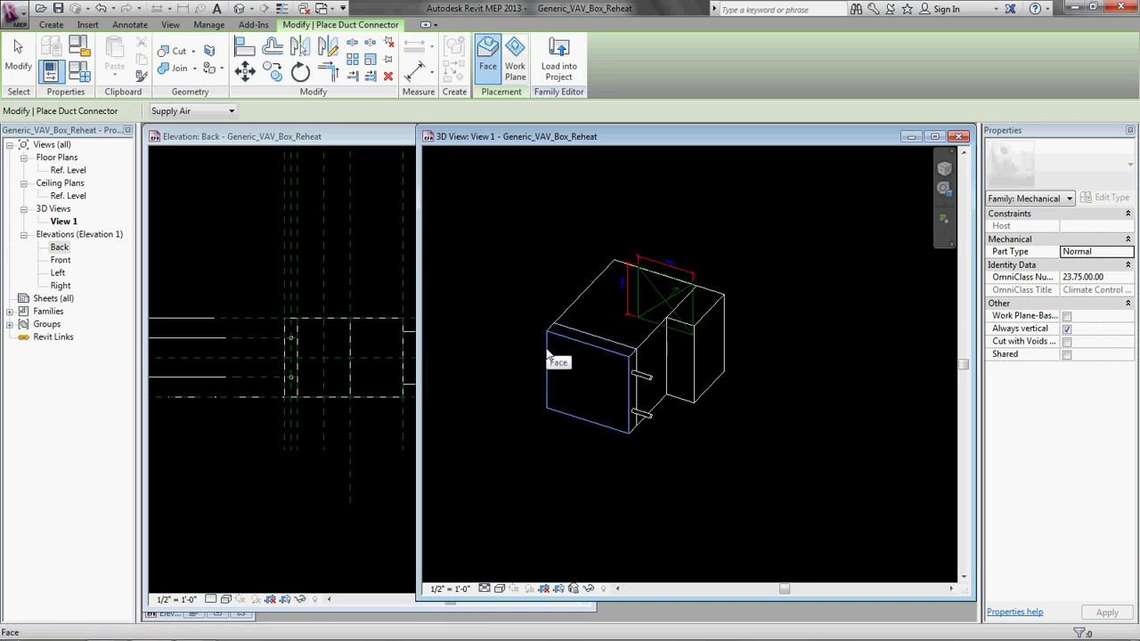
{"action": "left_click", "coordinate": [547, 353]}
{"action": "middle_click_drag", "start_coordinate": [547, 353], "coordinate": [507, 327], "text": "shift"}
{"action": "scroll", "coordinate": [587, 338], "scroll_direction": "up", "scroll_amount": 4}
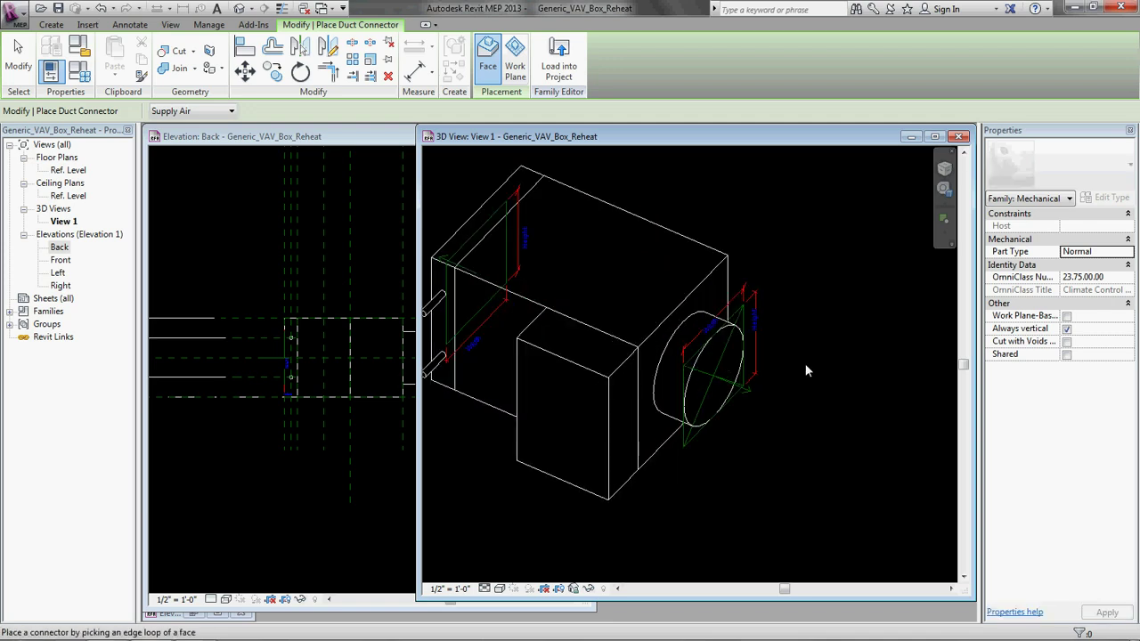
{"action": "key", "text": "Escape"}
{"action": "left_click", "coordinate": [736, 381]}
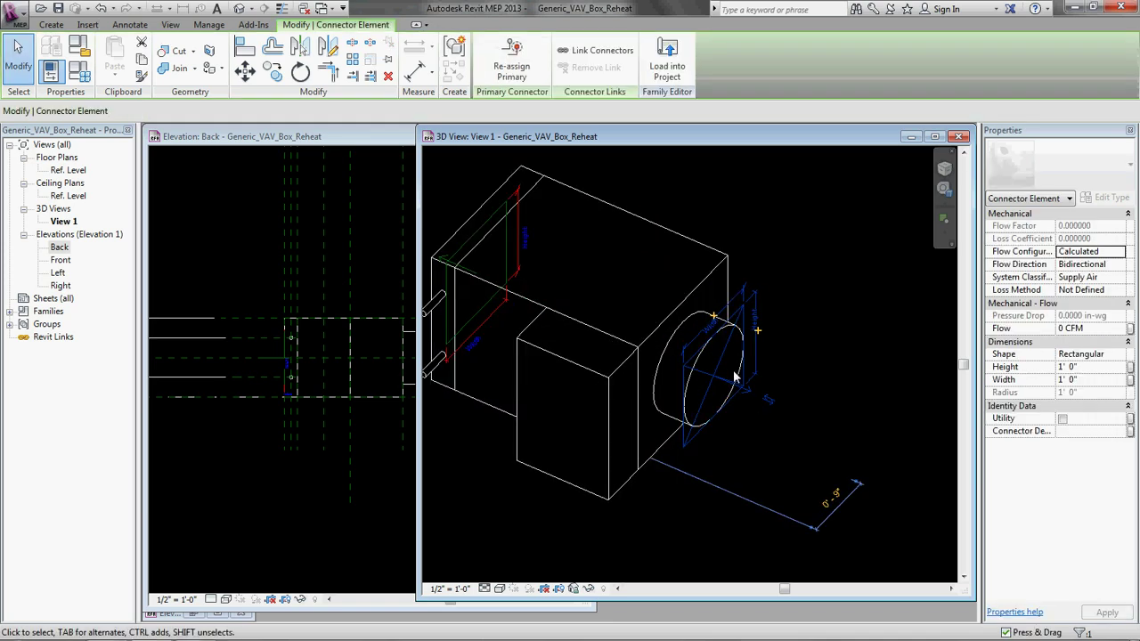
Step: Set the round inlet duct connector's Shape to Round
{"action": "scroll", "coordinate": [738, 377], "scroll_direction": "up", "scroll_amount": 3}
{"action": "key", "text": "Escape"}
{"action": "left_click", "coordinate": [708, 341]}
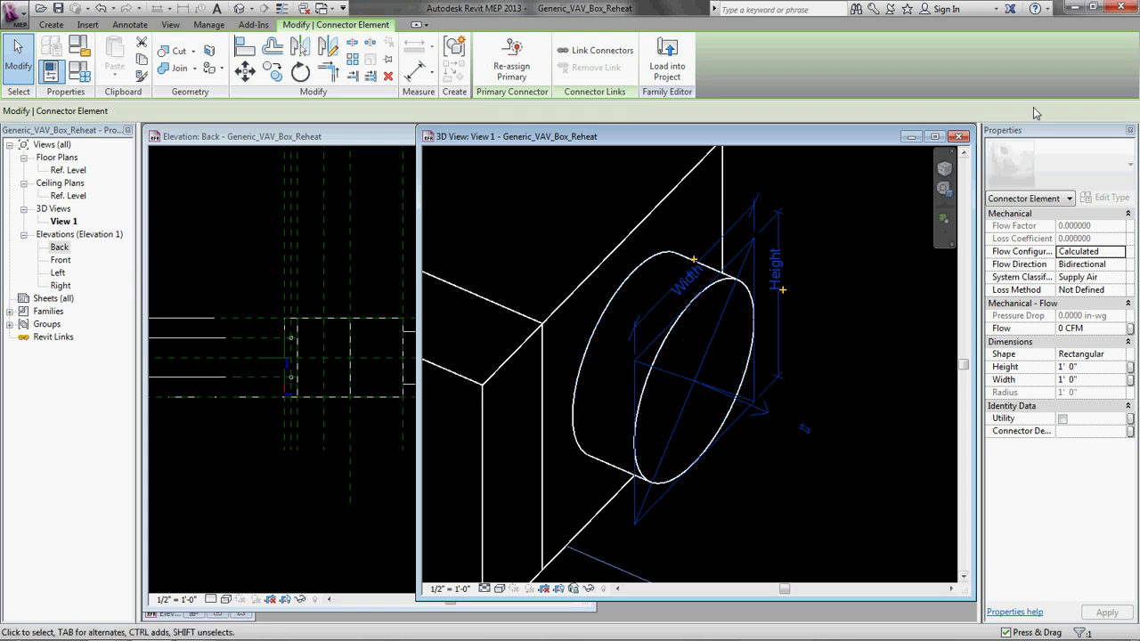
{"action": "left_click", "coordinate": [1110, 354]}
{"action": "left_click", "coordinate": [1118, 354]}
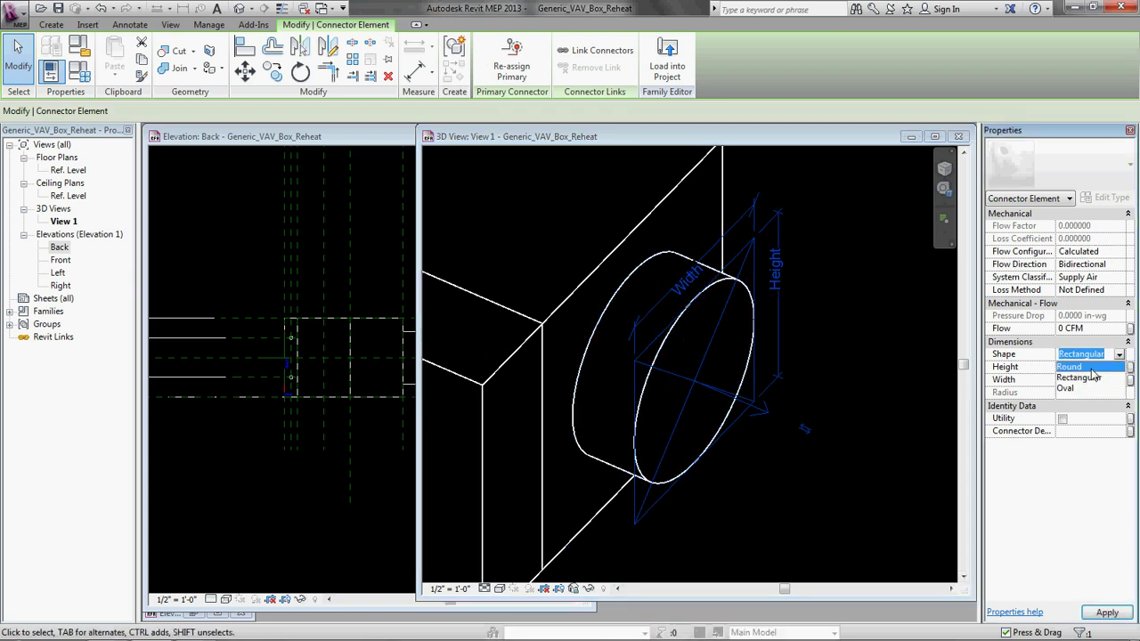
{"action": "left_click", "coordinate": [1087, 380]}
{"action": "left_click", "coordinate": [819, 327]}
{"action": "middle_click_drag", "start_coordinate": [820, 327], "coordinate": [819, 395], "text": "shift"}
Step: Link the inlet connector's radius to the InletDuctRad parameter
{"action": "left_click", "coordinate": [799, 302]}
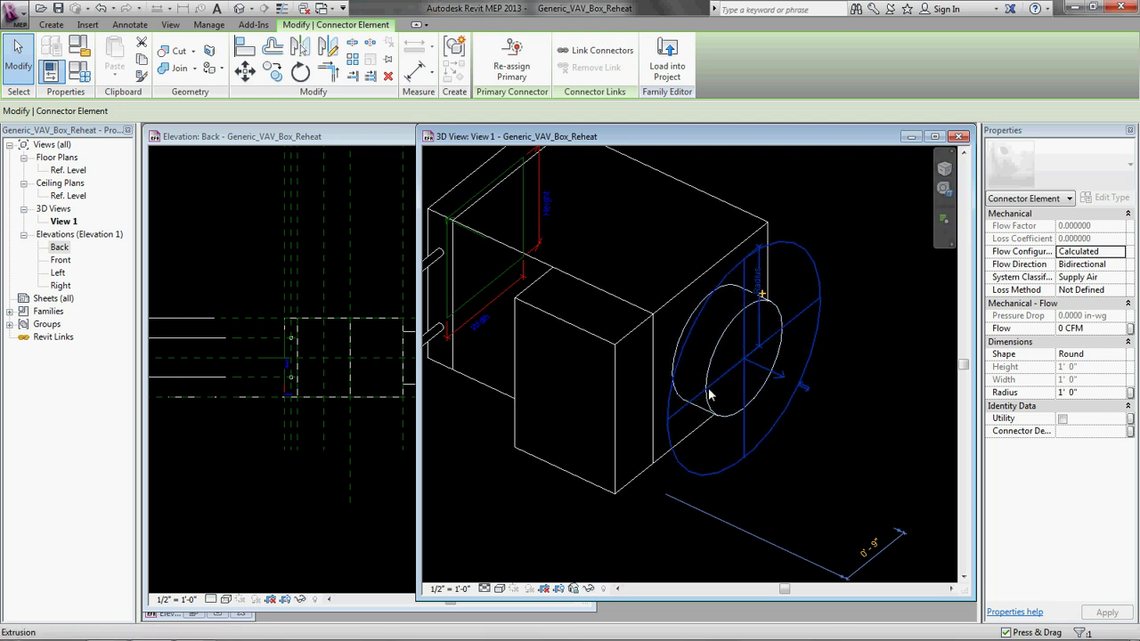
{"action": "scroll", "coordinate": [836, 333], "scroll_direction": "up", "scroll_amount": 2}
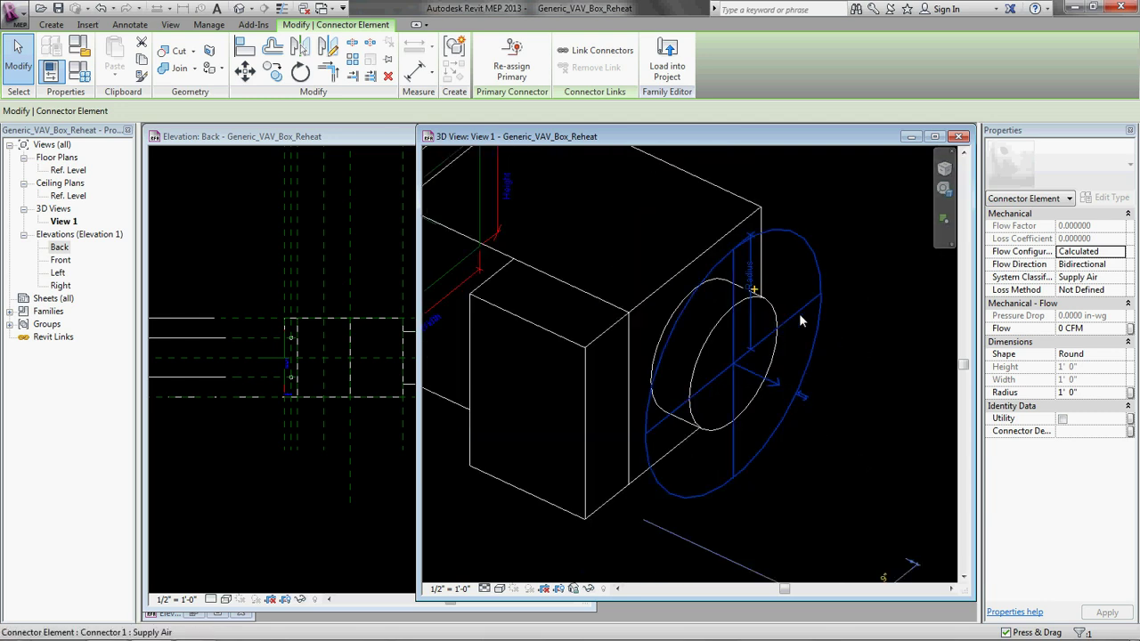
{"action": "left_click", "coordinate": [754, 292]}
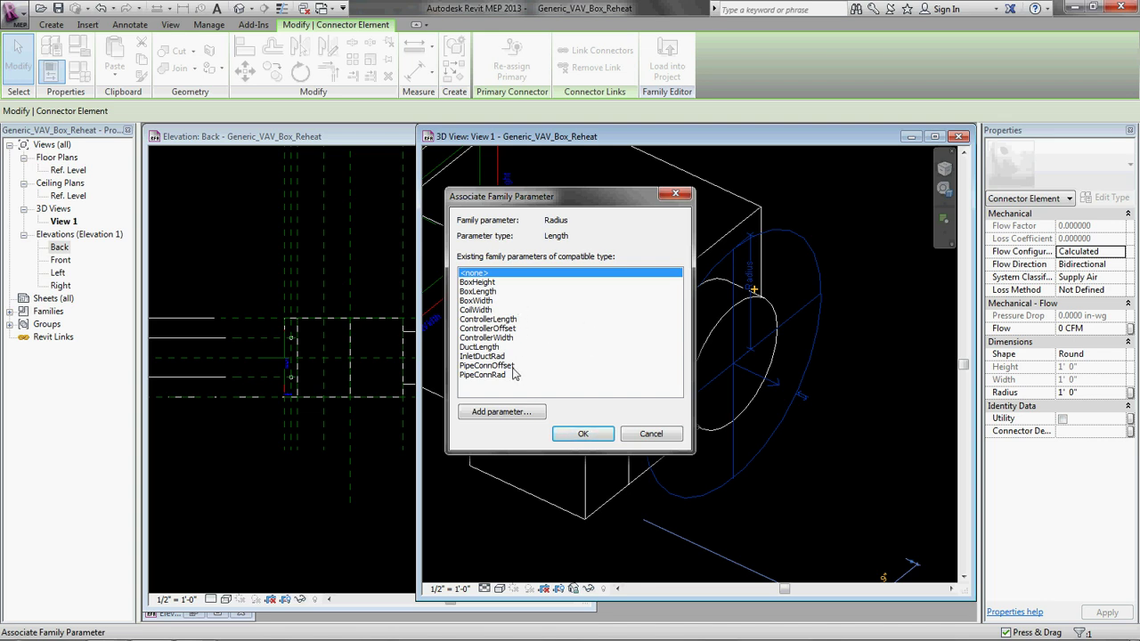
{"action": "left_click", "coordinate": [490, 356]}
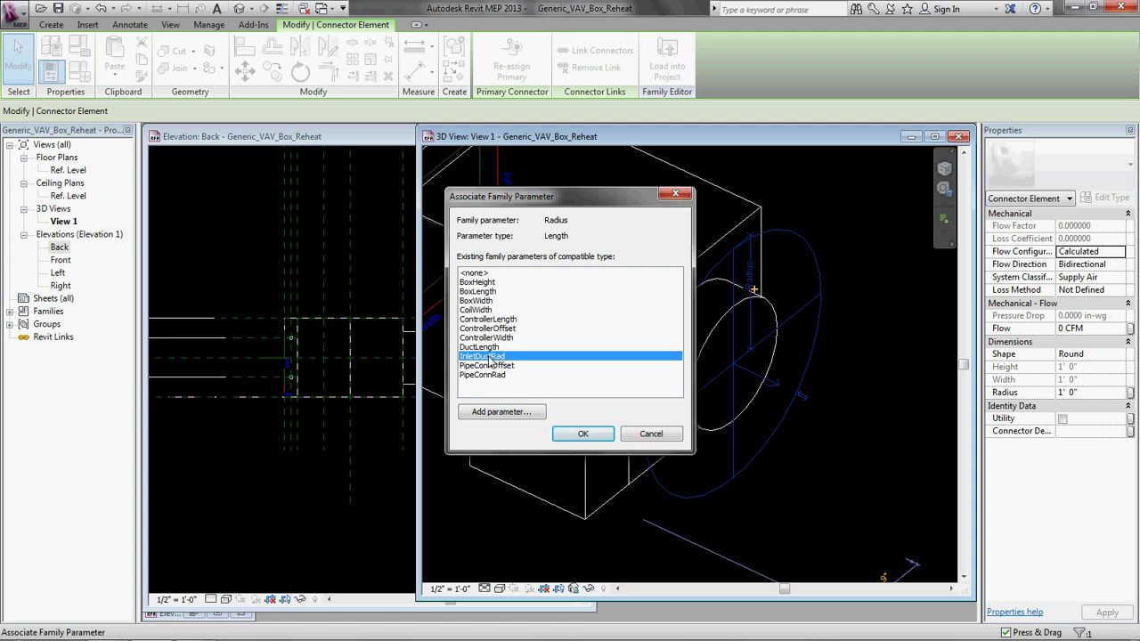
{"action": "left_click_drag", "start_coordinate": [587, 210], "coordinate": [520, 269]}
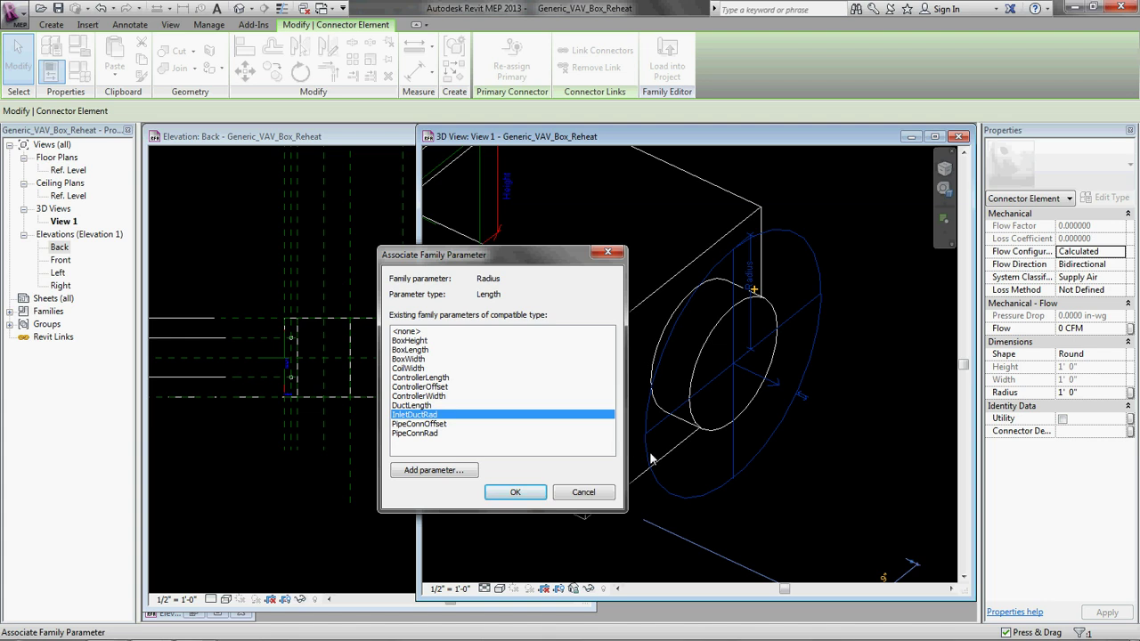
{"action": "left_click", "coordinate": [516, 492]}
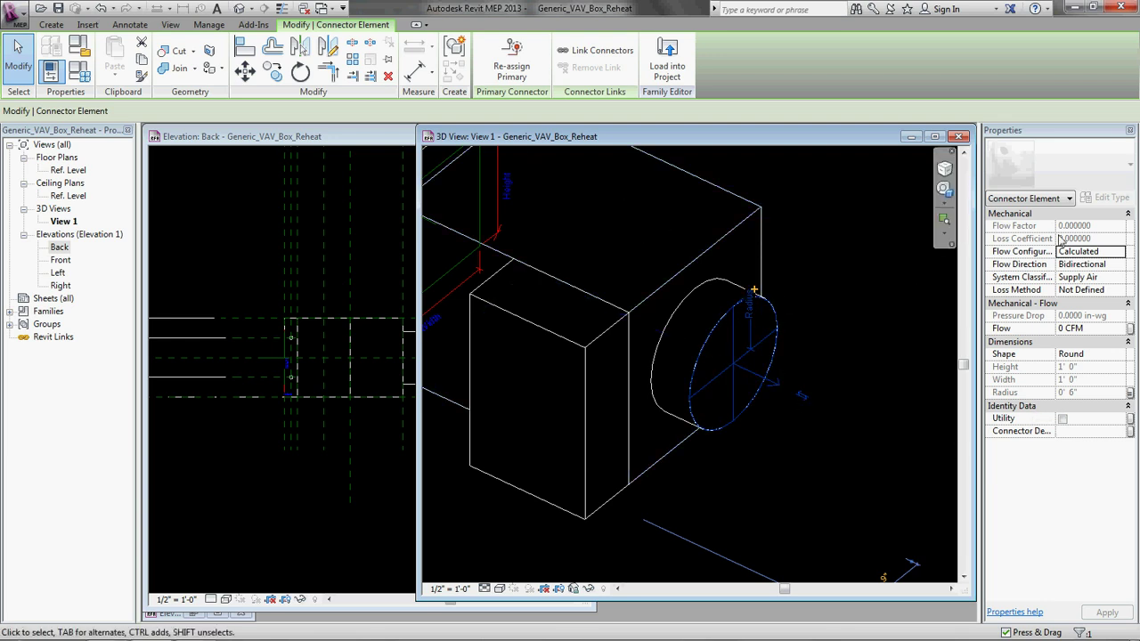
Step: Set the inlet connector's Flow Configuration to System and Flow Direction to In
{"action": "left_click", "coordinate": [1105, 253]}
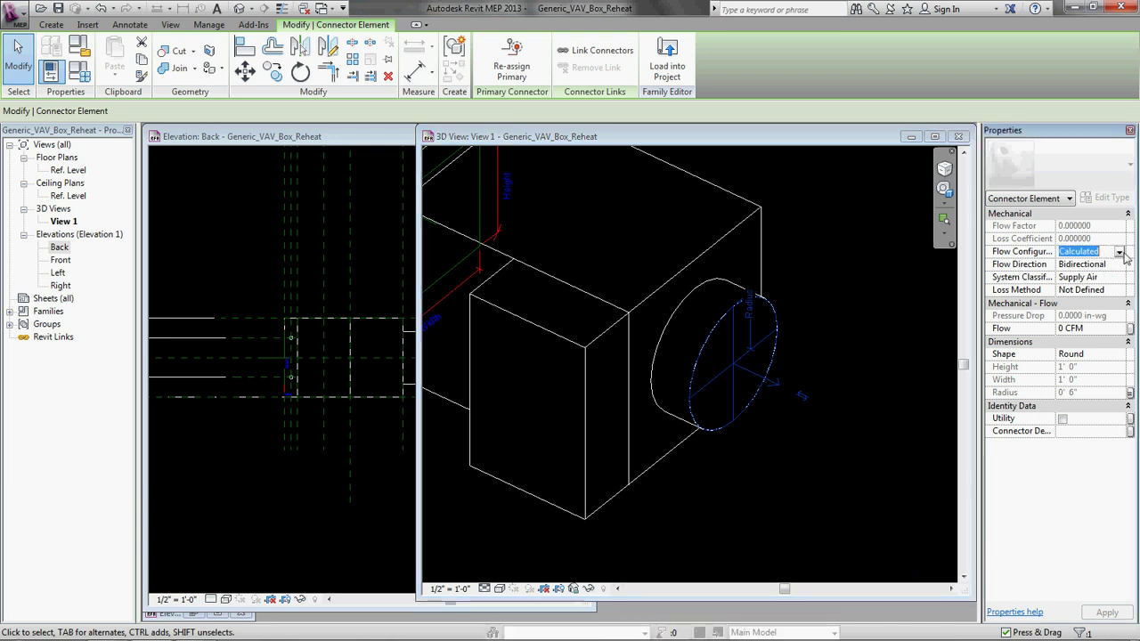
{"action": "left_click", "coordinate": [1119, 253]}
{"action": "left_click", "coordinate": [1082, 288]}
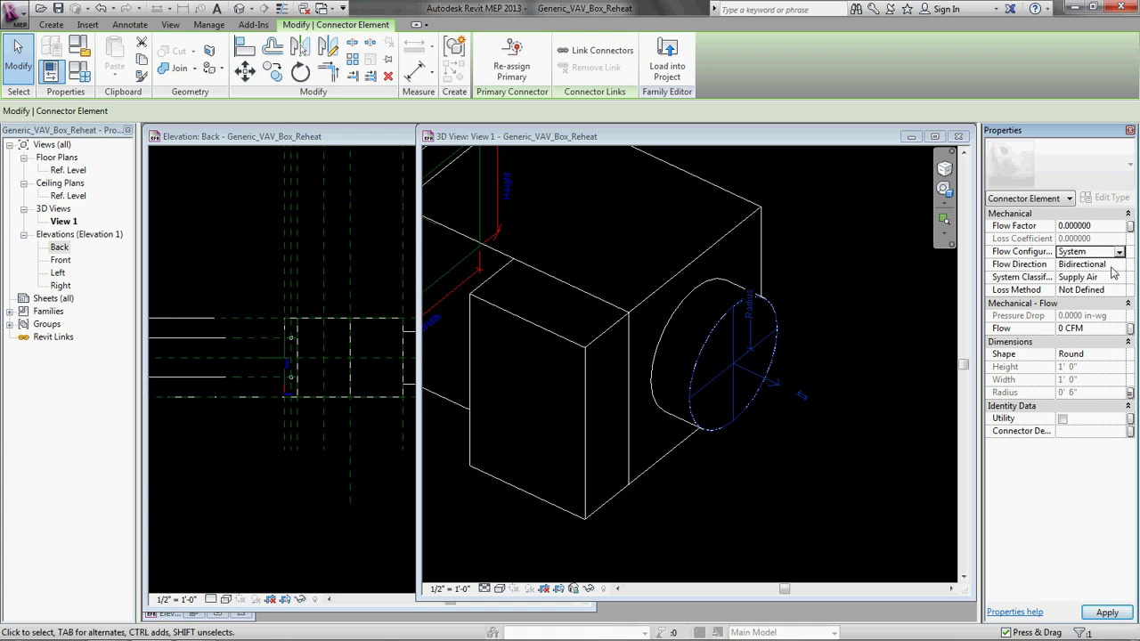
{"action": "left_click", "coordinate": [1110, 265]}
{"action": "left_click", "coordinate": [1119, 265]}
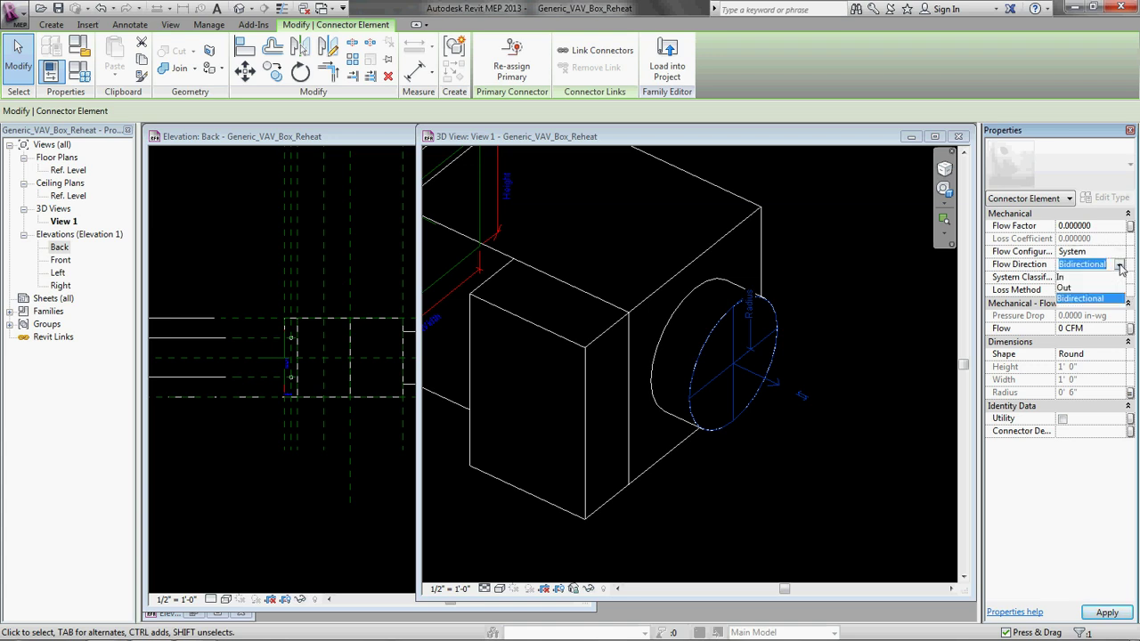
{"action": "left_click", "coordinate": [1062, 278]}
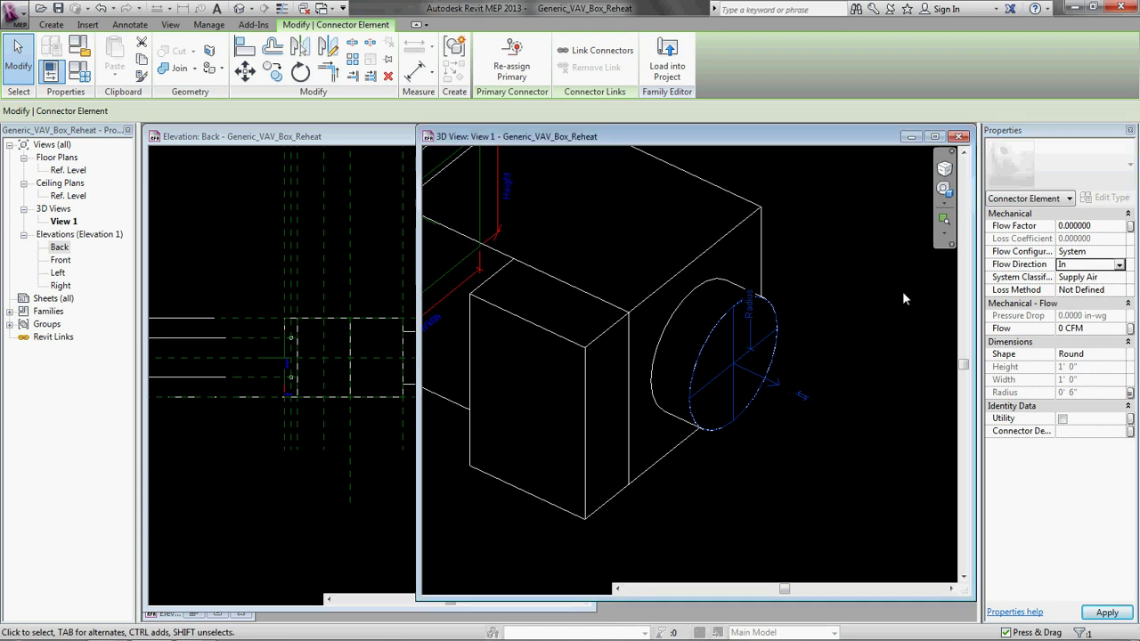
{"action": "left_click", "coordinate": [833, 232]}
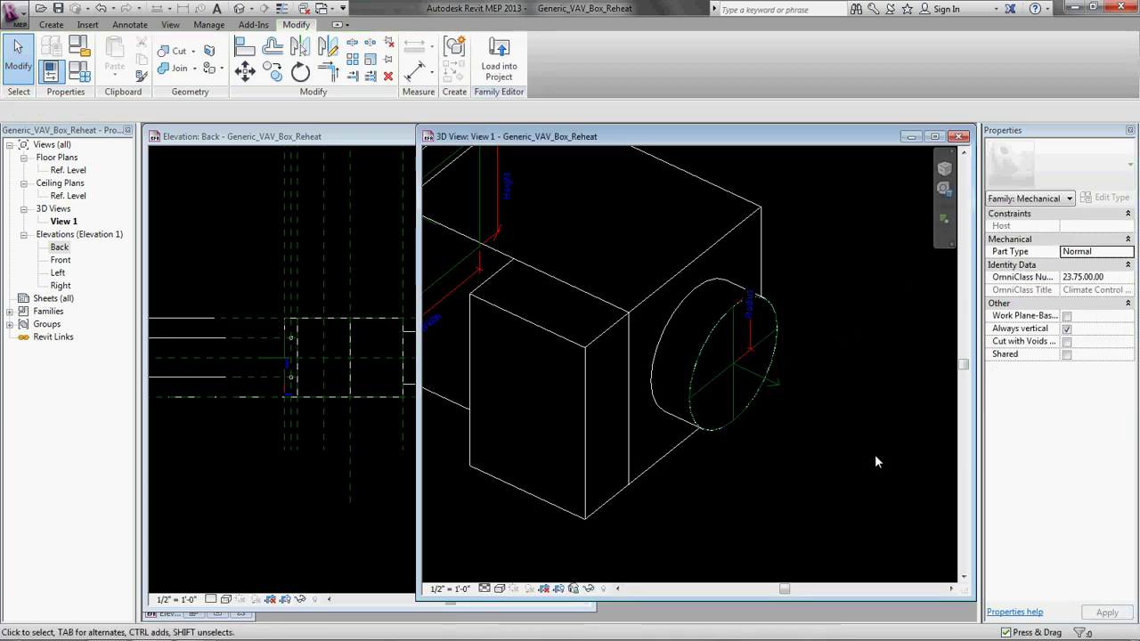
{"action": "scroll", "coordinate": [793, 237], "scroll_direction": "down", "scroll_amount": 4}
{"action": "middle_click_drag", "start_coordinate": [793, 237], "coordinate": [728, 359], "text": "shift"}
Step: Link the rectangular outlet connector's Height and Width to BoxHeight and BoxWidth
{"action": "scroll", "coordinate": [729, 359], "scroll_direction": "up", "scroll_amount": 4}
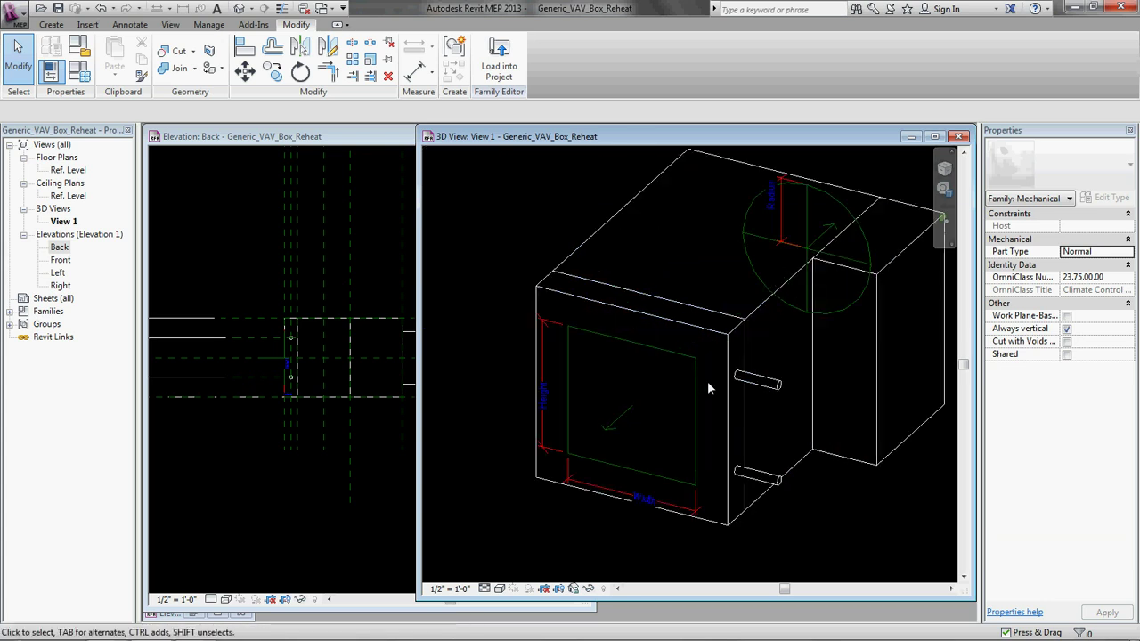
{"action": "left_click", "coordinate": [695, 365]}
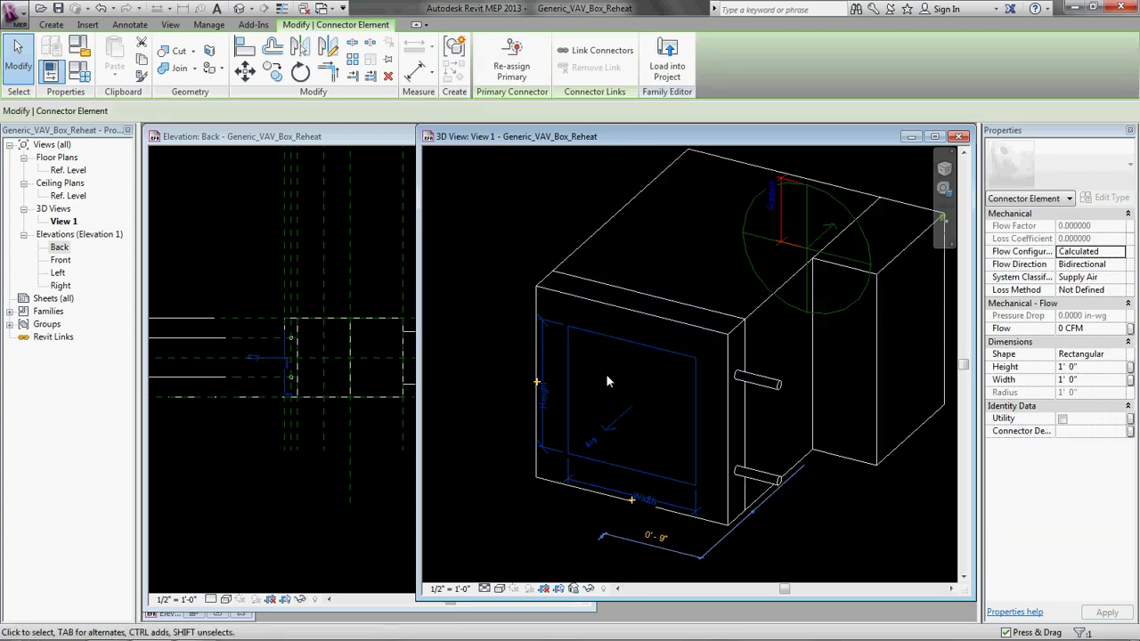
{"action": "left_click", "coordinate": [537, 385]}
{"action": "left_click", "coordinate": [428, 340]}
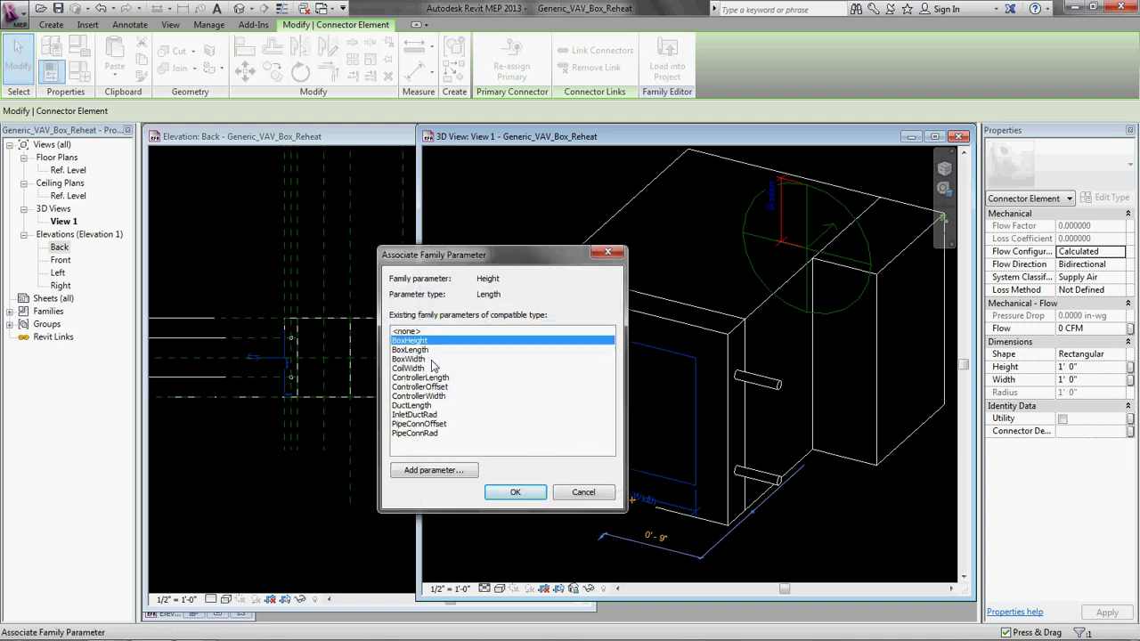
{"action": "left_click", "coordinate": [514, 491]}
{"action": "left_click", "coordinate": [630, 501]}
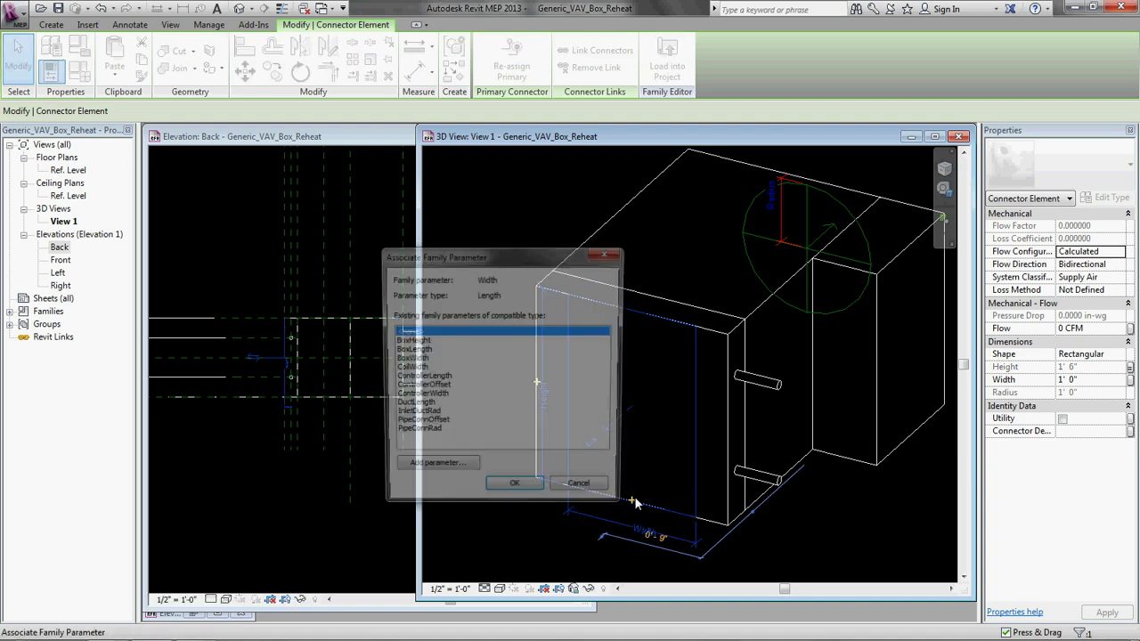
{"action": "left_click", "coordinate": [428, 359]}
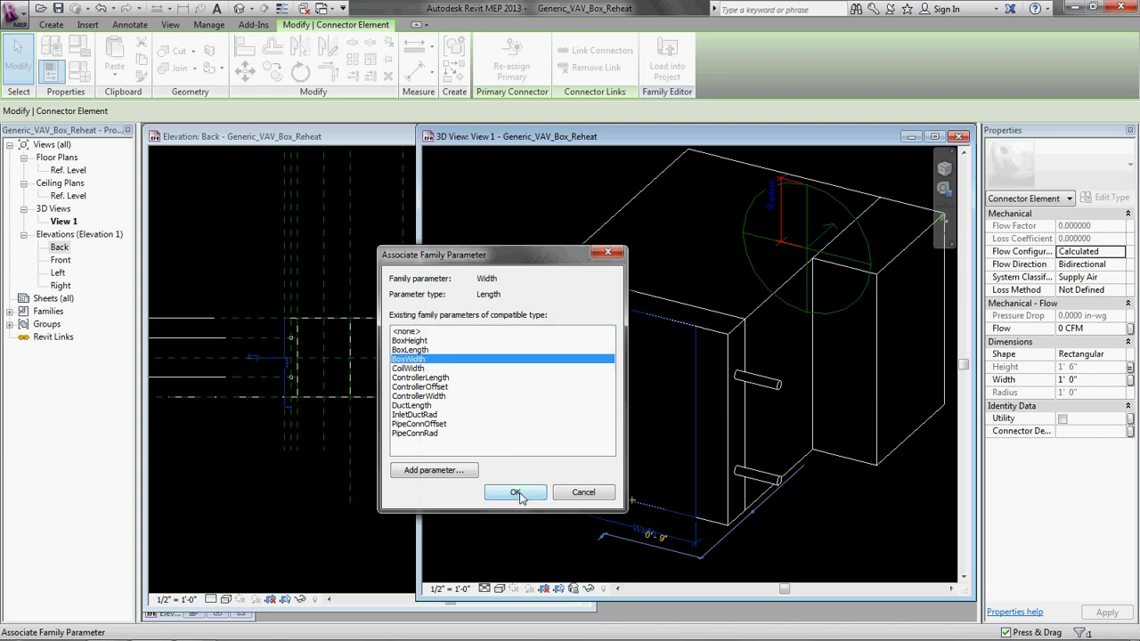
{"action": "left_click", "coordinate": [515, 491]}
Step: Set the outlet connector's Flow Direction to Out and its description to BoxOut
{"action": "scroll", "coordinate": [704, 411], "scroll_direction": "down", "scroll_amount": 2}
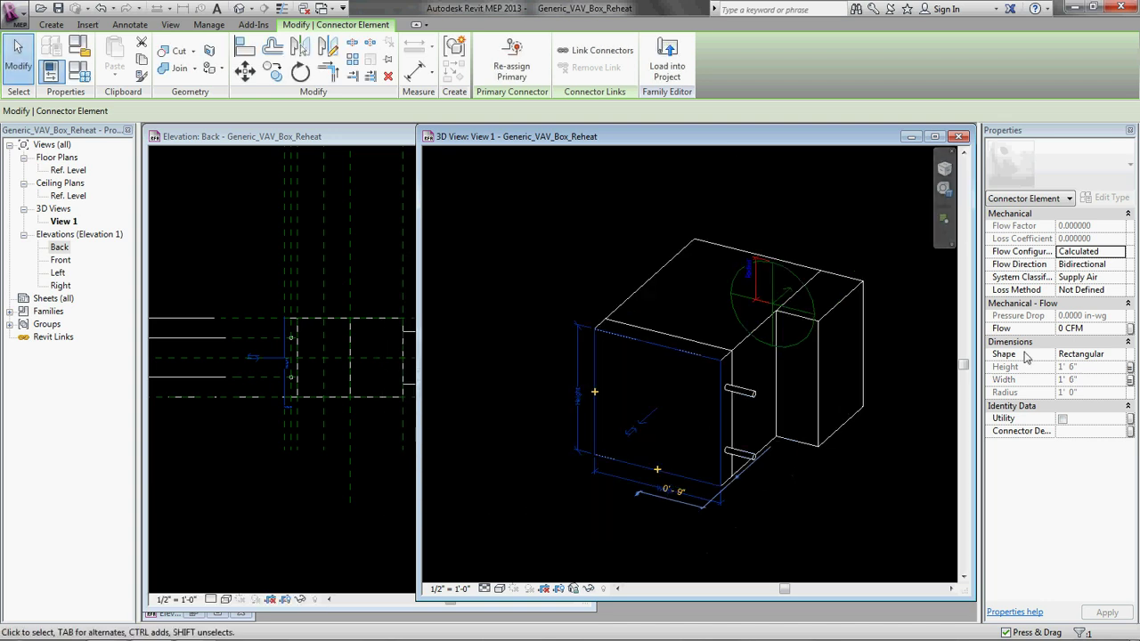
{"action": "left_click", "coordinate": [1120, 265]}
{"action": "left_click", "coordinate": [1120, 266]}
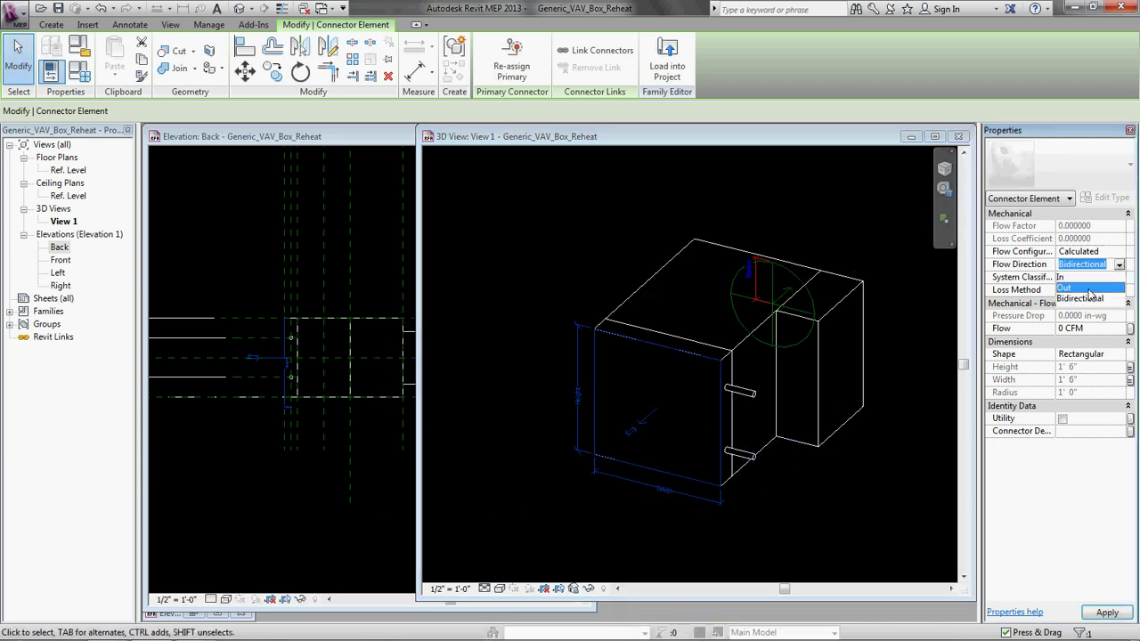
{"action": "left_click", "coordinate": [1088, 297]}
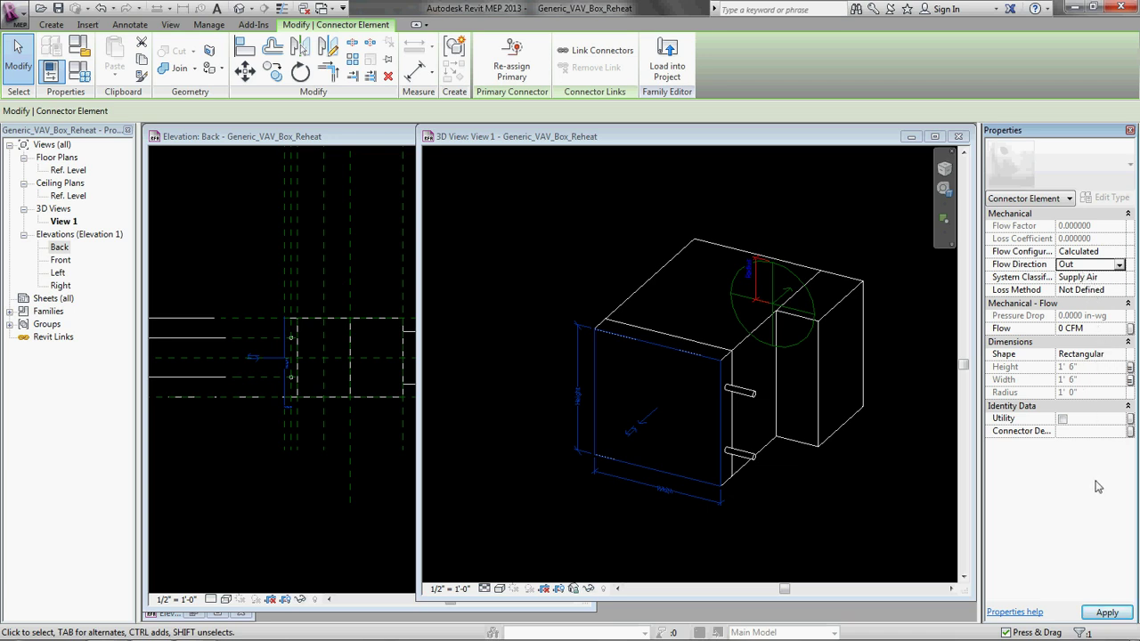
{"action": "left_click", "coordinate": [1078, 431]}
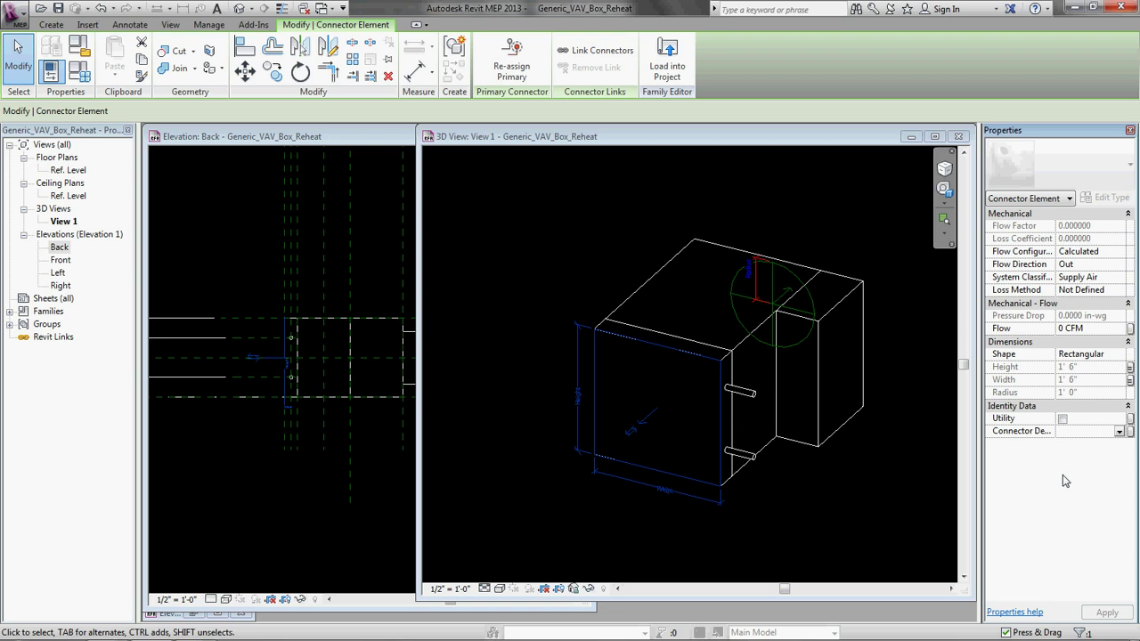
{"action": "type", "text": "BoxOut"}
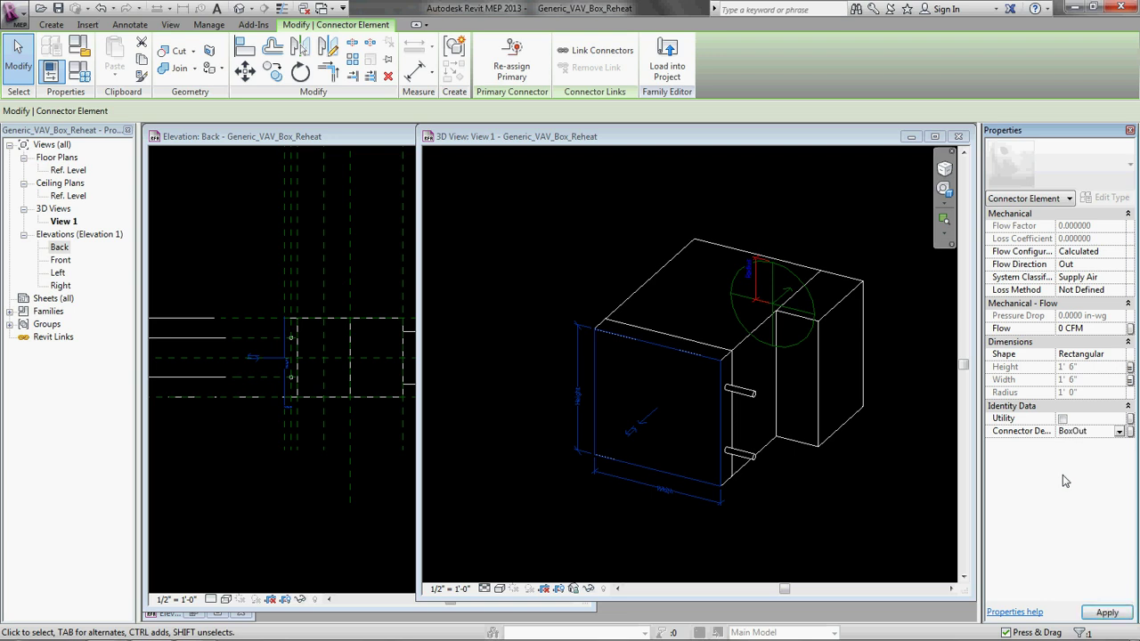
Step: Give the round inlet connector the description BoxIn
{"action": "left_click", "coordinate": [796, 285]}
{"action": "left_click", "coordinate": [796, 276]}
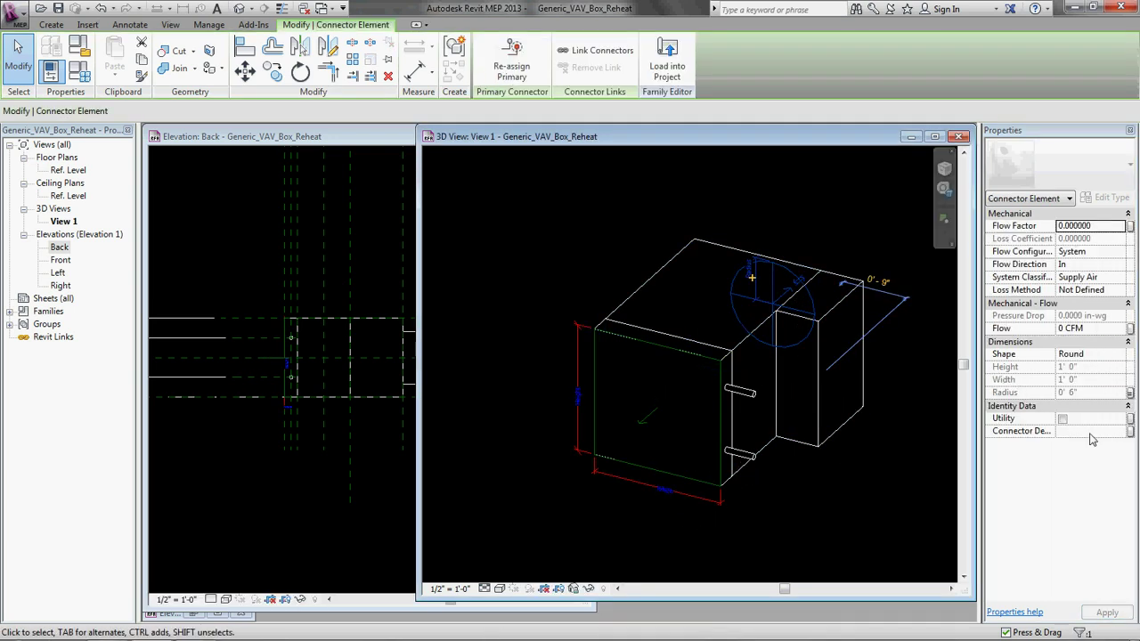
{"action": "left_click", "coordinate": [1095, 431]}
{"action": "type", "text": "BoxIn"}
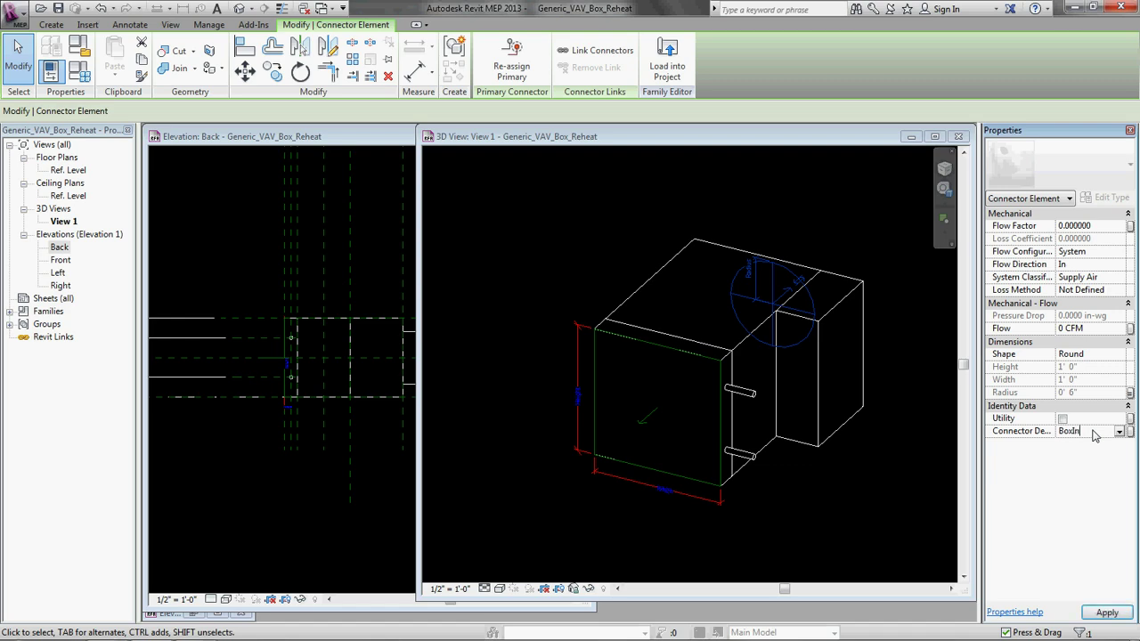
{"action": "left_click", "coordinate": [795, 492]}
{"action": "middle_click_drag", "start_coordinate": [795, 491], "coordinate": [733, 396], "text": "shift"}
{"action": "scroll", "coordinate": [729, 389], "scroll_direction": "up", "scroll_amount": 4}
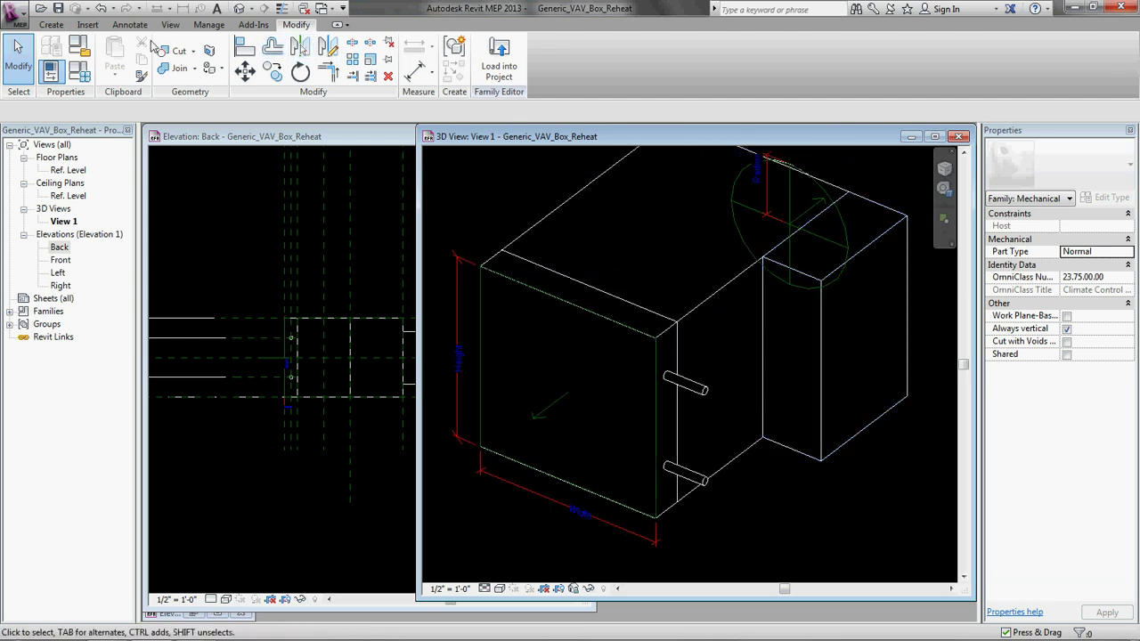
{"action": "left_click", "coordinate": [51, 24]}
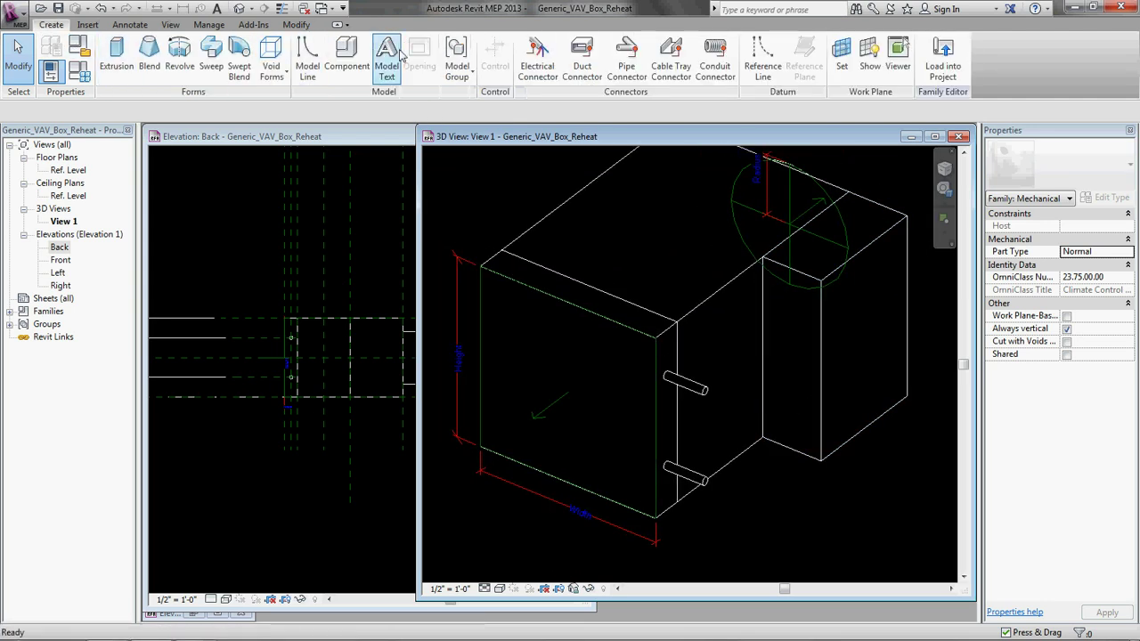
Step: Place a pipe connector on the lower pipe stub's end face
{"action": "left_click", "coordinate": [628, 61]}
{"action": "scroll", "coordinate": [738, 452], "scroll_direction": "up", "scroll_amount": 2}
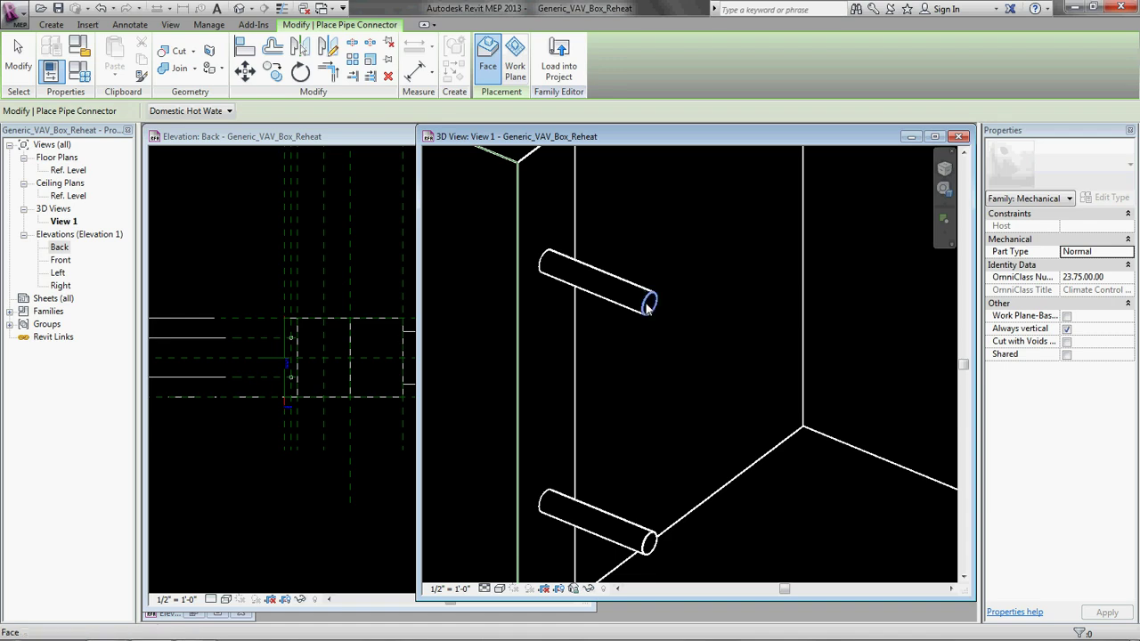
{"action": "middle_click_drag", "start_coordinate": [649, 306], "coordinate": [663, 437], "text": "shift"}
{"action": "left_click", "coordinate": [663, 436]}
{"action": "key", "text": "Escape"}
{"action": "middle_click_drag", "start_coordinate": [709, 348], "coordinate": [765, 451], "text": "shift"}
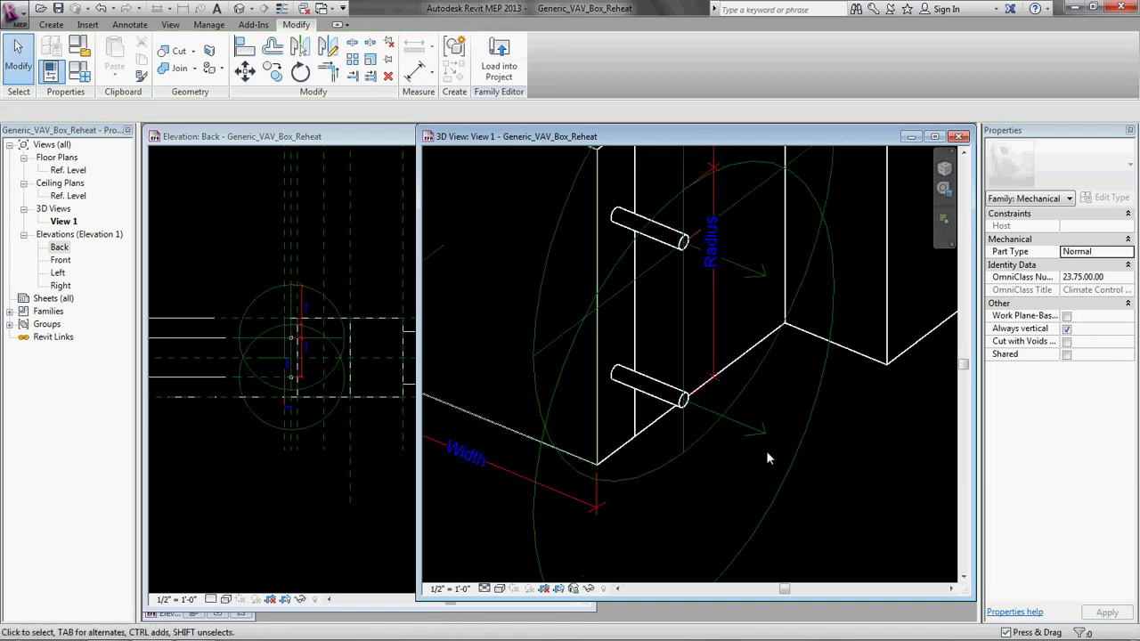
{"action": "left_click", "coordinate": [792, 465]}
Step: Link the radius of both pipe connectors to PipeConnRad
{"action": "left_click", "coordinate": [721, 270]}
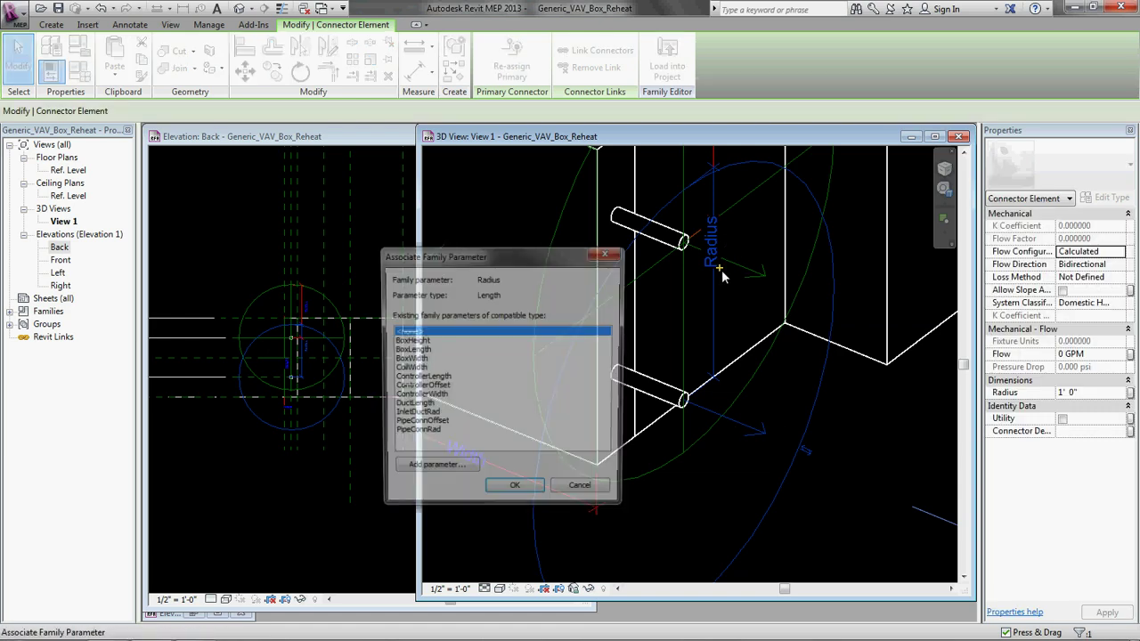
{"action": "left_click", "coordinate": [436, 434]}
{"action": "left_click", "coordinate": [518, 494]}
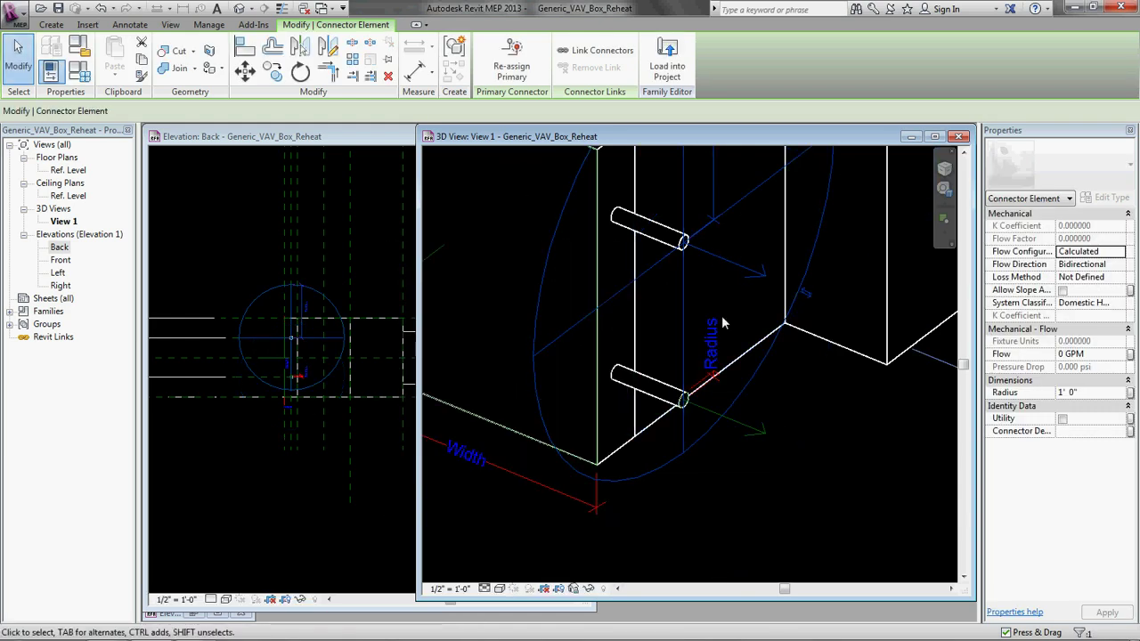
{"action": "middle_click_drag", "start_coordinate": [721, 315], "coordinate": [720, 189], "text": "shift"}
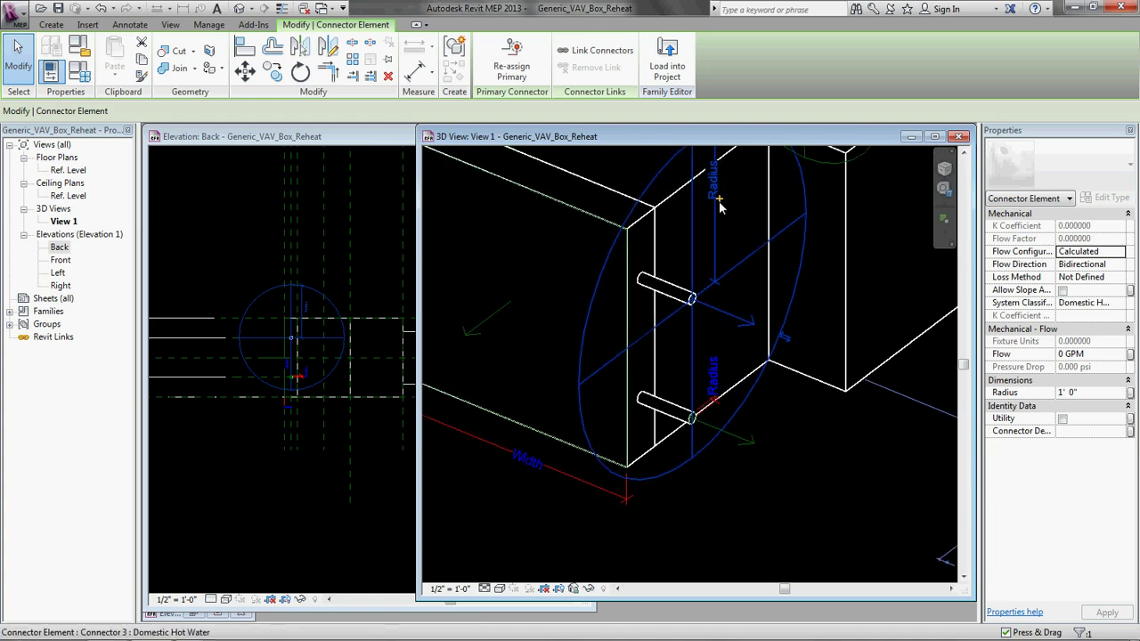
{"action": "left_click", "coordinate": [720, 201]}
{"action": "left_click", "coordinate": [424, 435]}
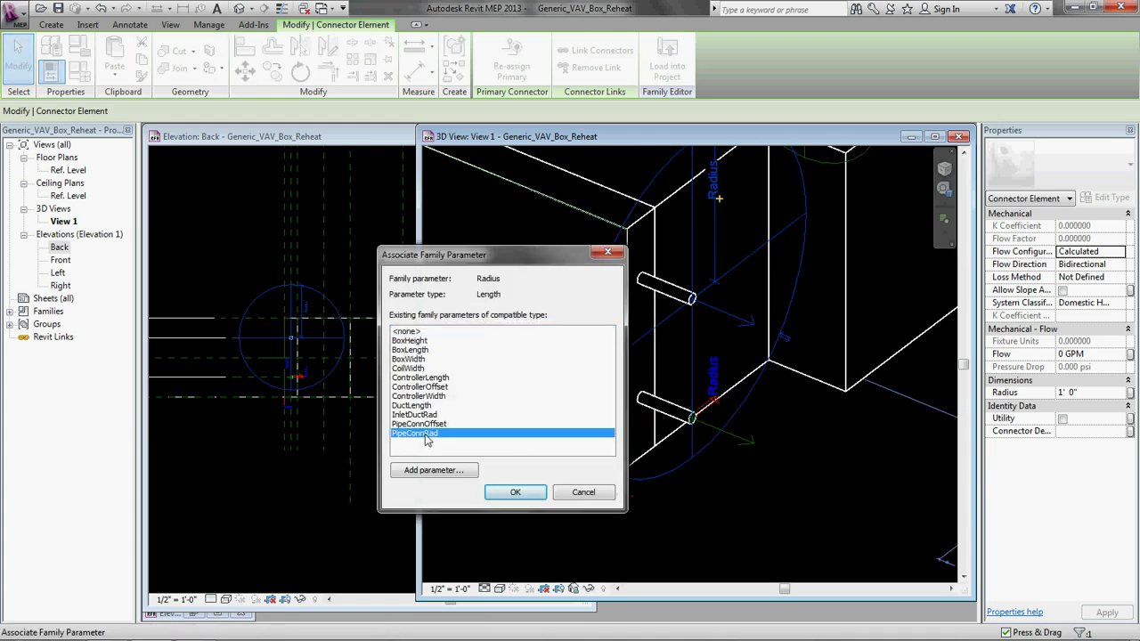
{"action": "left_click", "coordinate": [514, 492]}
{"action": "left_click", "coordinate": [755, 440]}
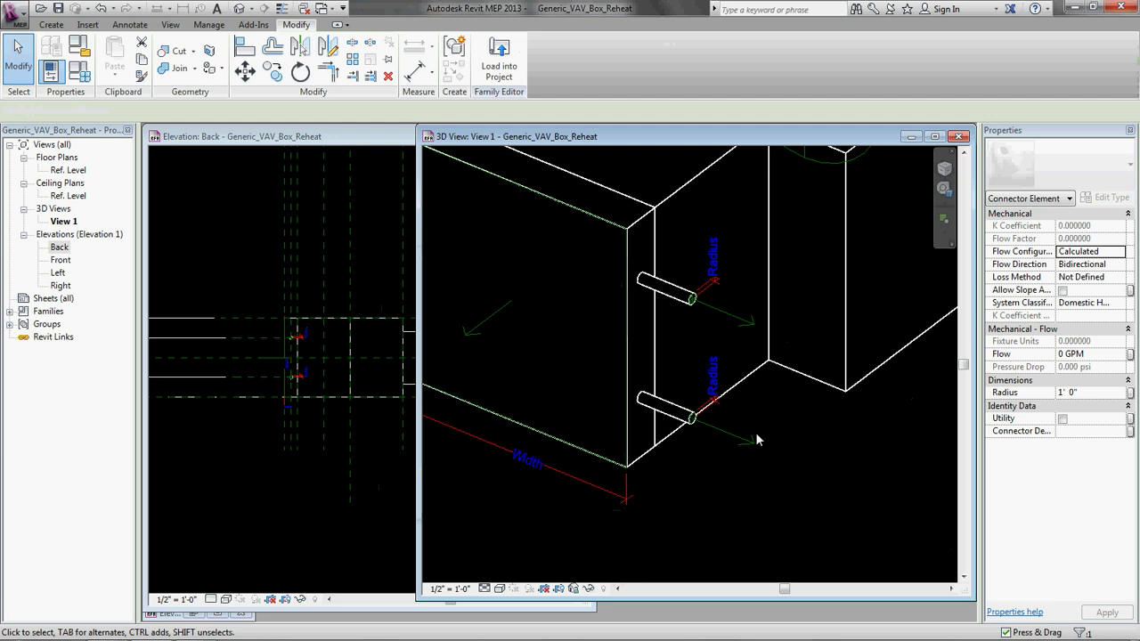
{"action": "left_click", "coordinate": [727, 315]}
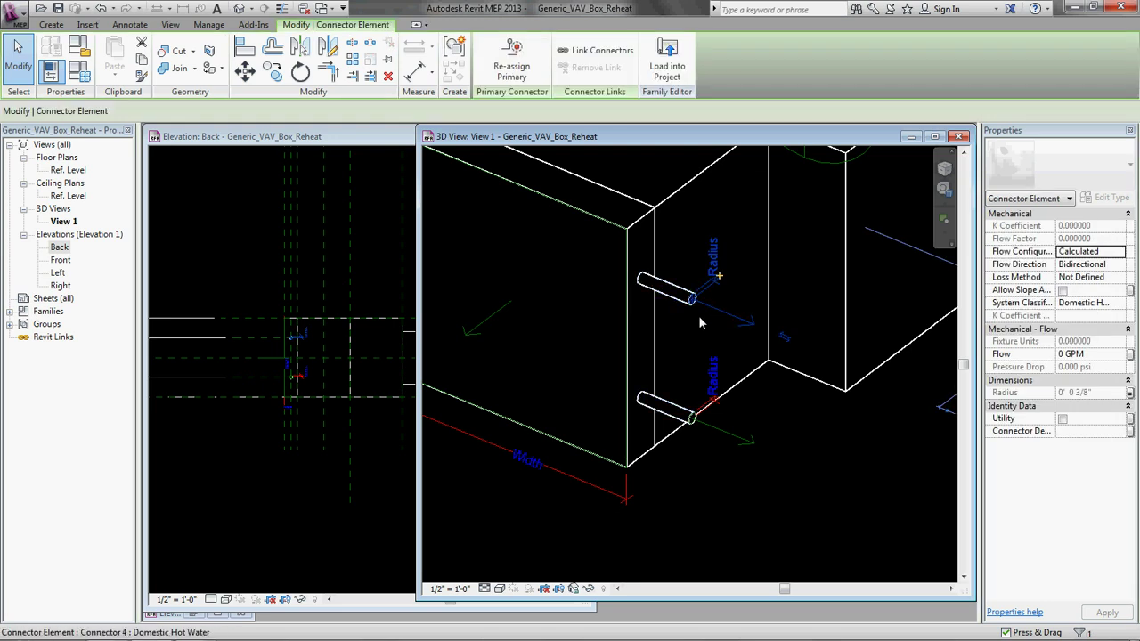
Step: Set the upper pipe connector's Flow Direction to In
{"action": "scroll", "coordinate": [704, 311], "scroll_direction": "down", "scroll_amount": 2}
{"action": "scroll", "coordinate": [695, 298], "scroll_direction": "up", "scroll_amount": 3}
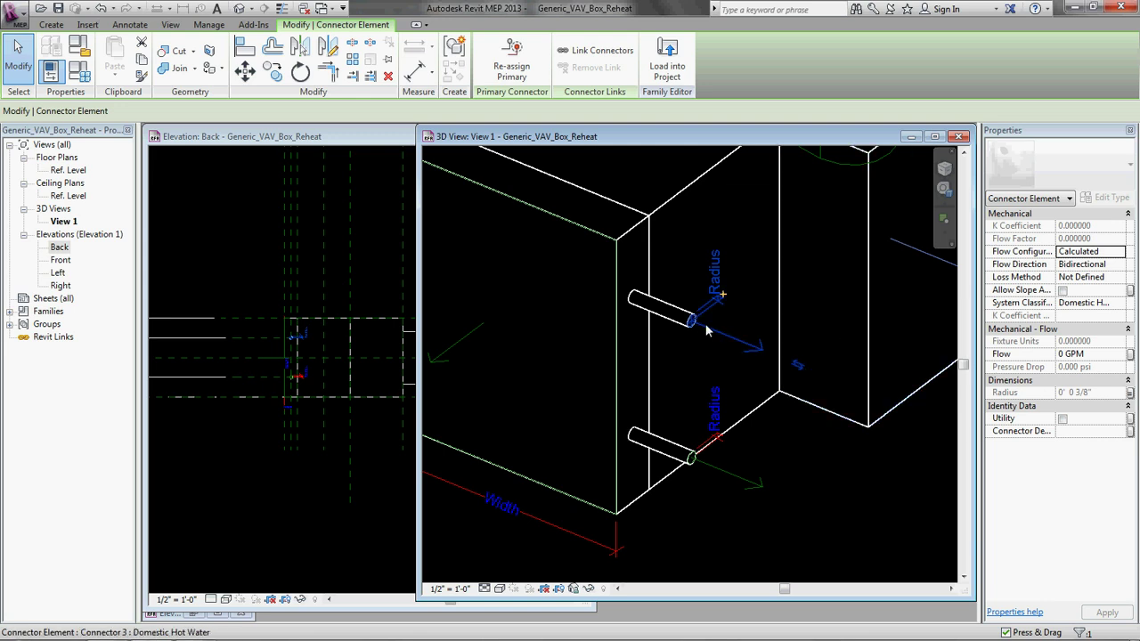
{"action": "left_click", "coordinate": [1090, 264]}
{"action": "left_click", "coordinate": [1118, 264]}
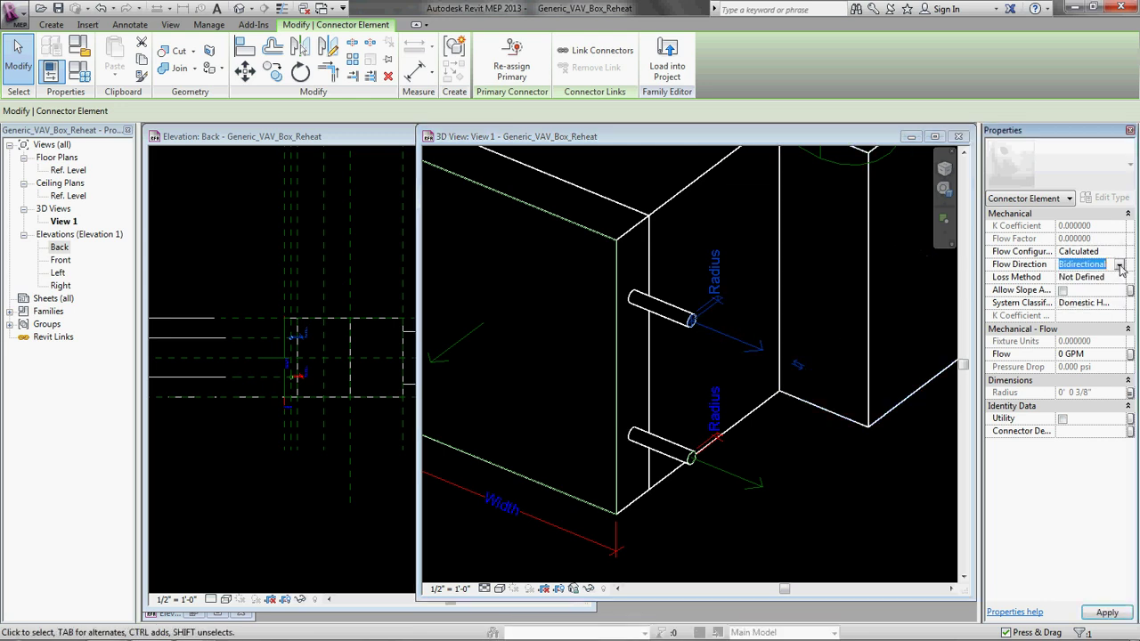
{"action": "left_click", "coordinate": [1075, 281]}
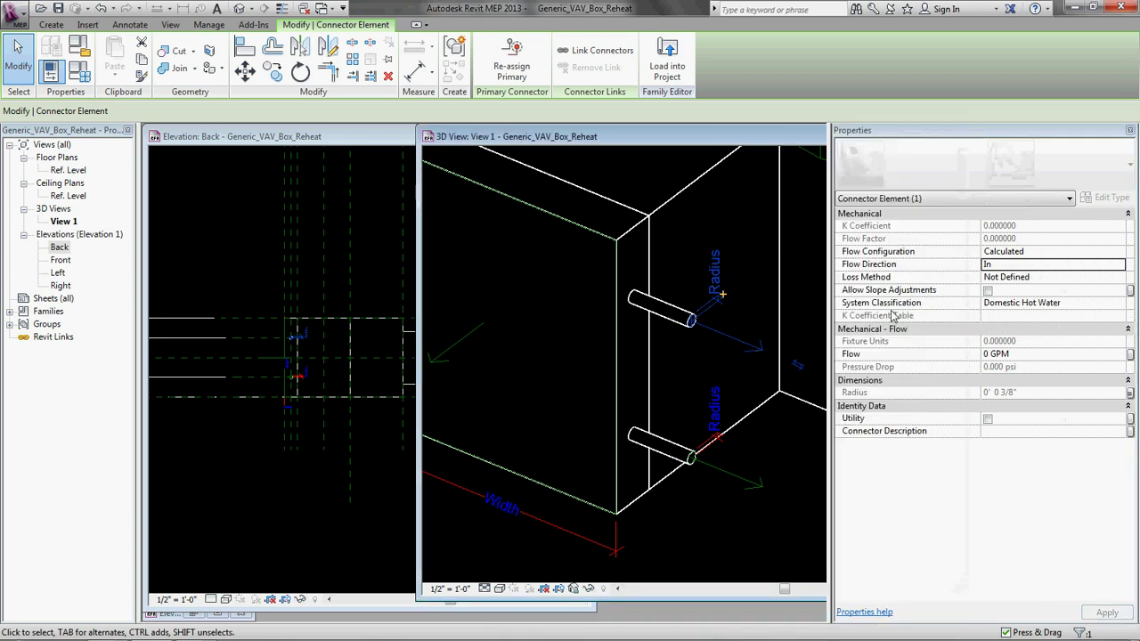
{"action": "key", "text": "w"}
{"action": "key", "text": "t"}
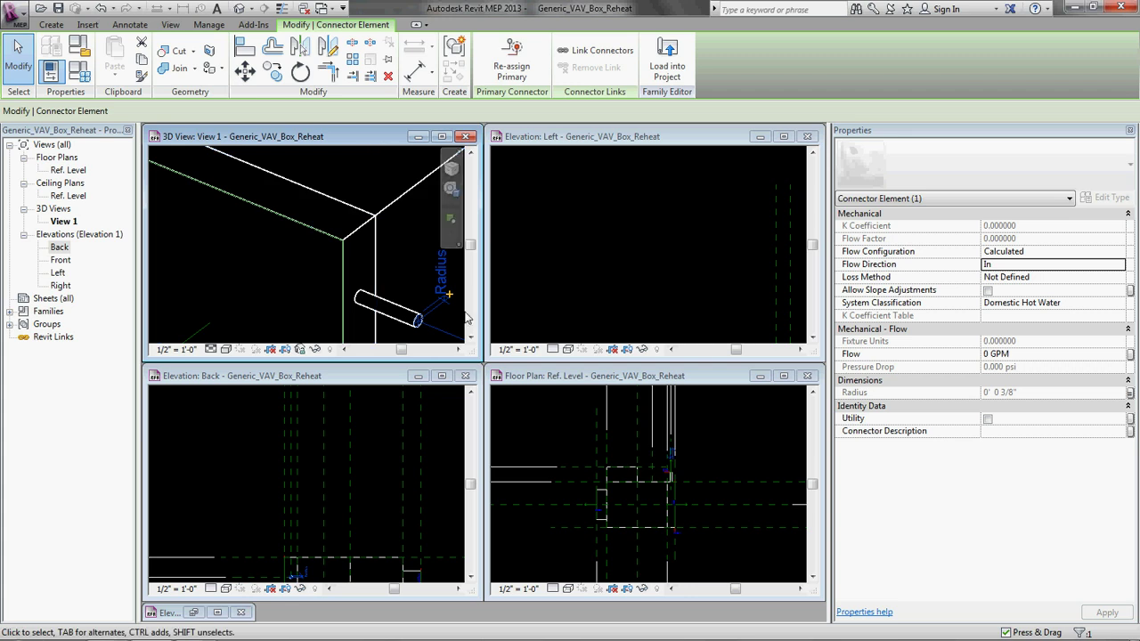
{"action": "double_click", "coordinate": [385, 138]}
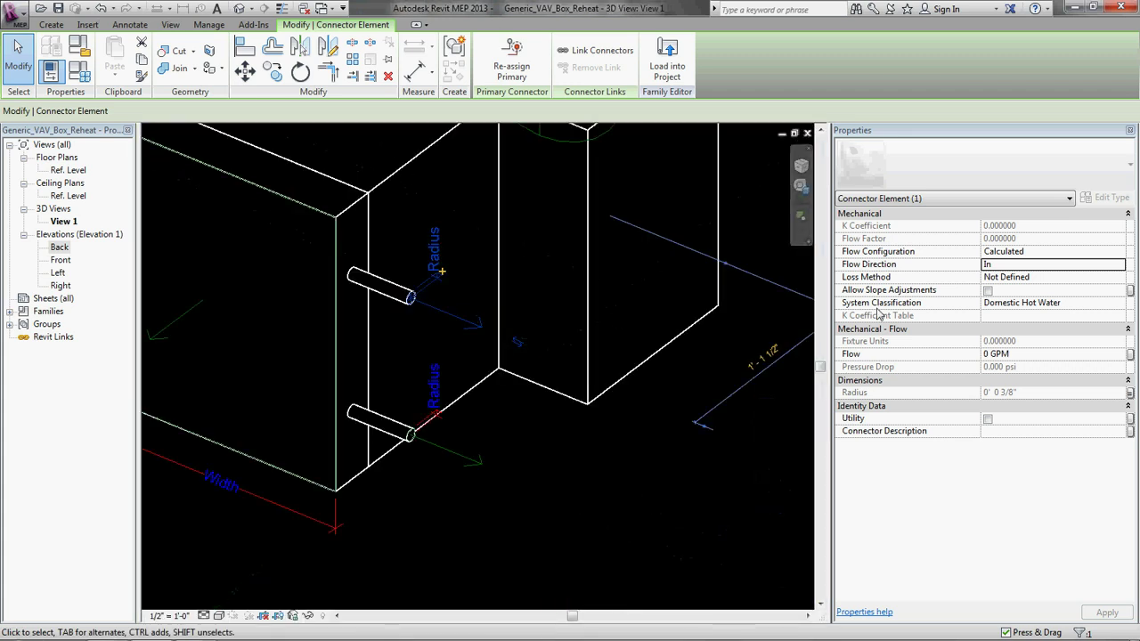
Step: Set the connector's System Classification to Hydronic Supply
{"action": "left_click", "coordinate": [1071, 304]}
{"action": "left_click", "coordinate": [1118, 304]}
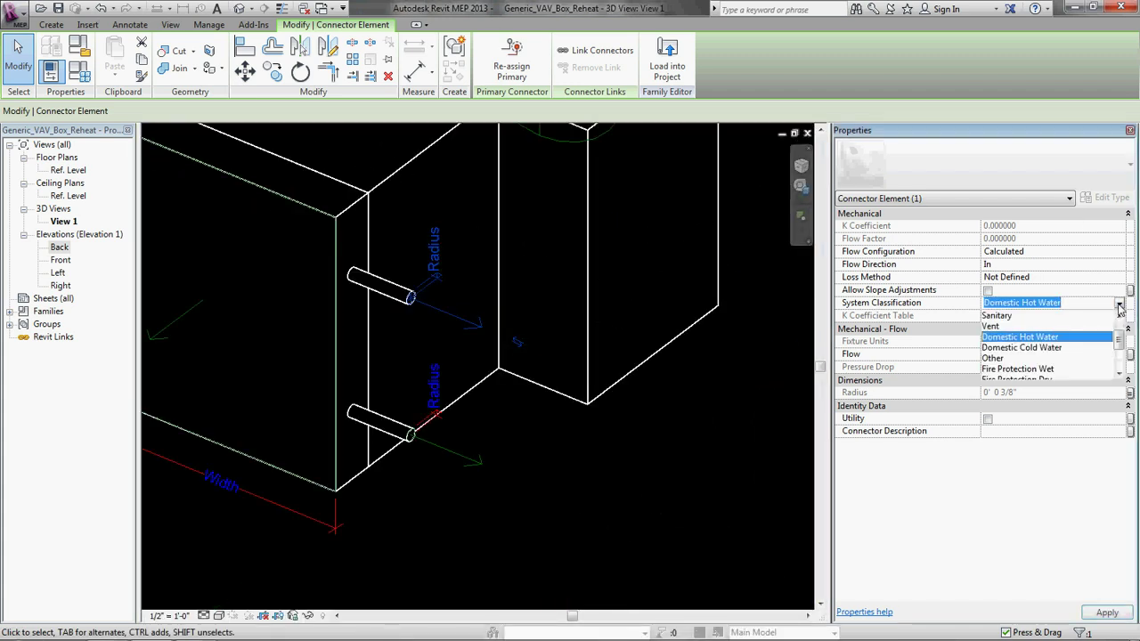
{"action": "mouse_move", "coordinate": [1120, 341]}
{"action": "left_mouse_down"}
{"action": "mouse_move", "coordinate": [1121, 364]}
{"action": "mouse_move", "coordinate": [1119, 330]}
{"action": "left_mouse_up"}
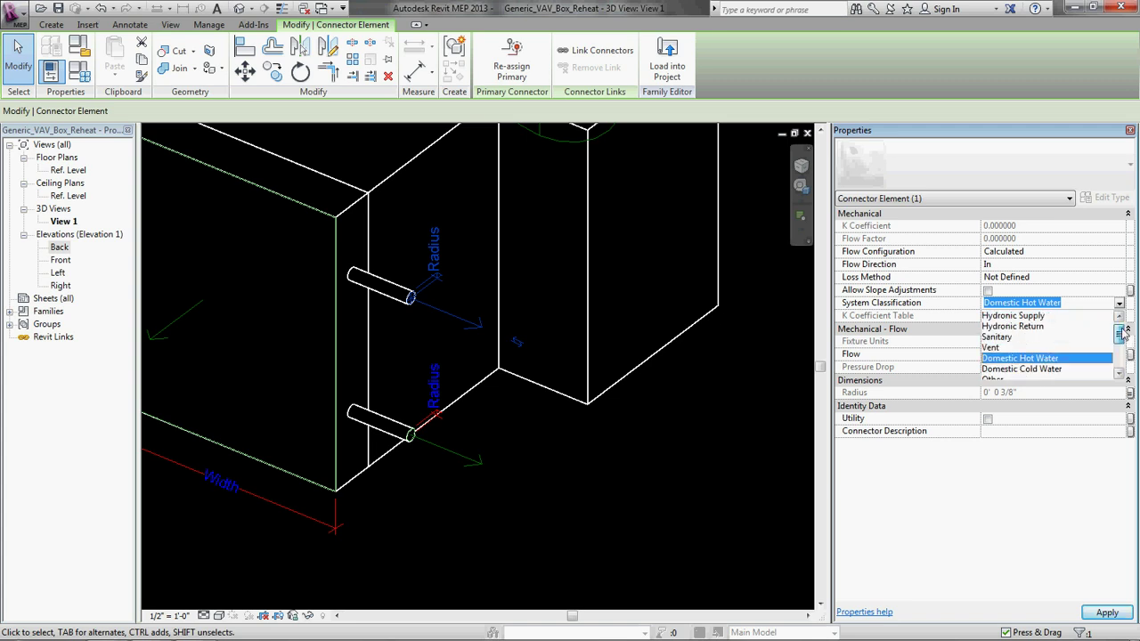
{"action": "left_click", "coordinate": [1040, 316]}
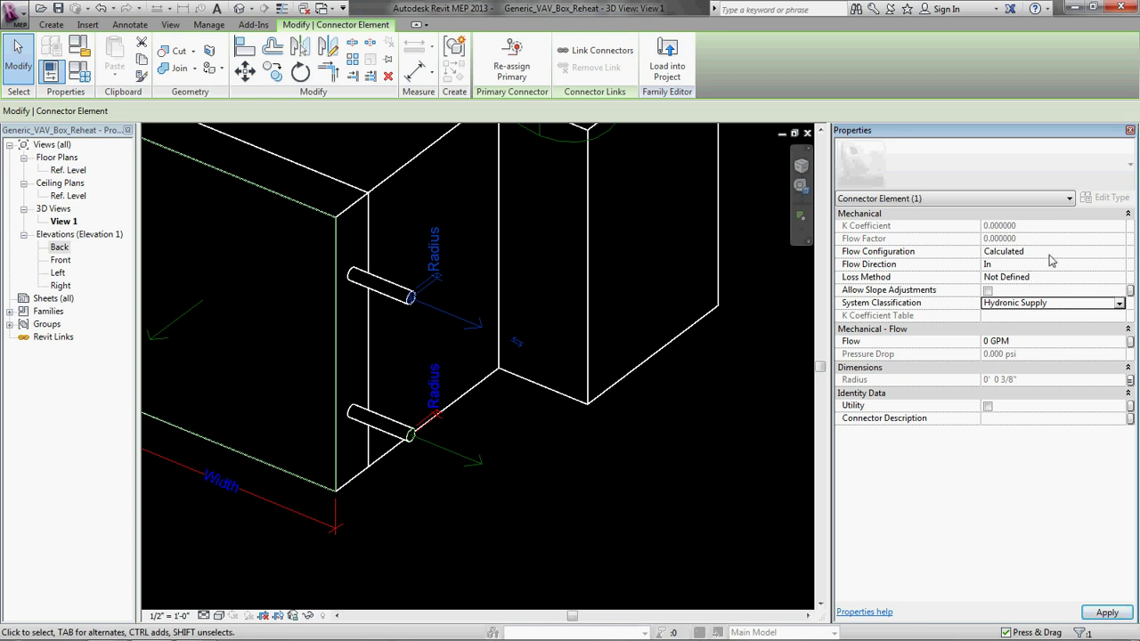
Step: Give the supply pipe connector the description HWS
{"action": "left_click", "coordinate": [1016, 418]}
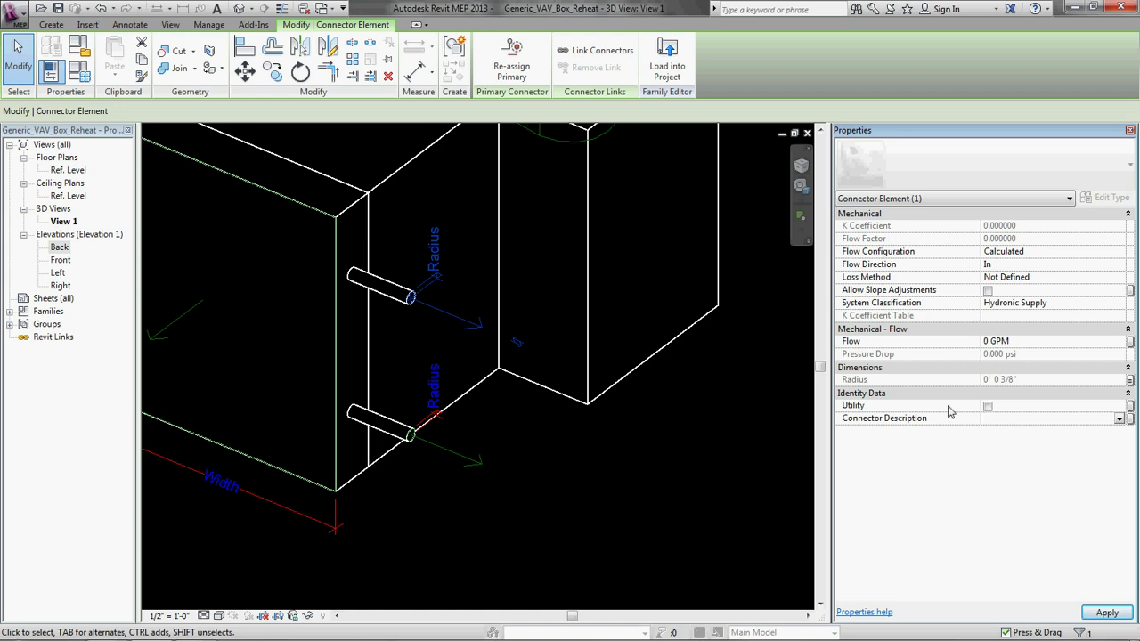
{"action": "key", "text": "Return"}
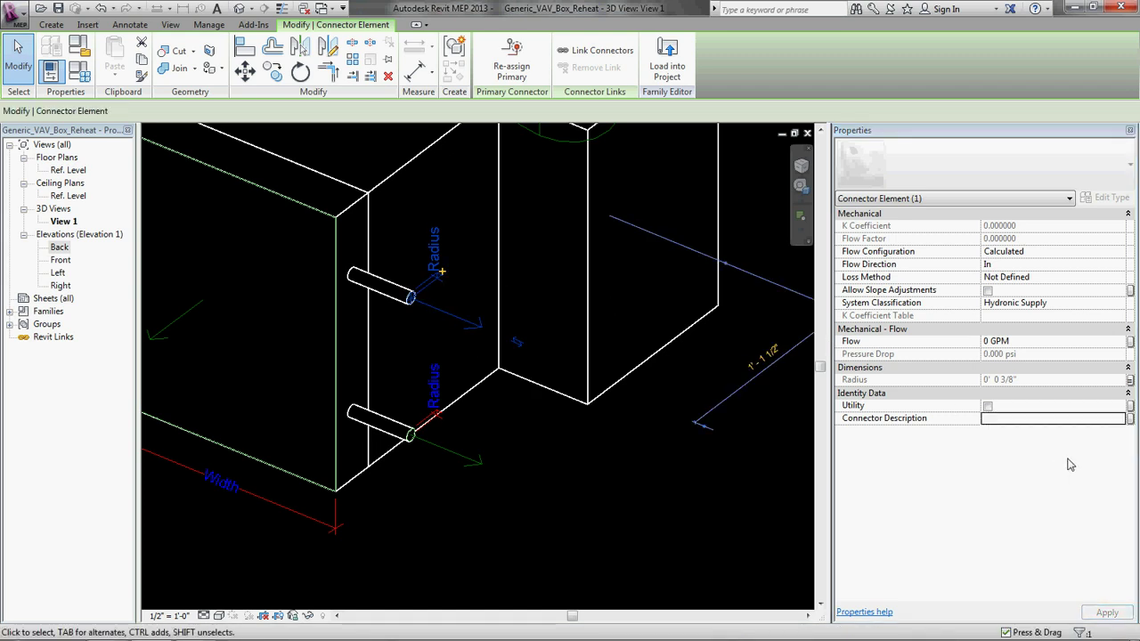
{"action": "left_click", "coordinate": [990, 418]}
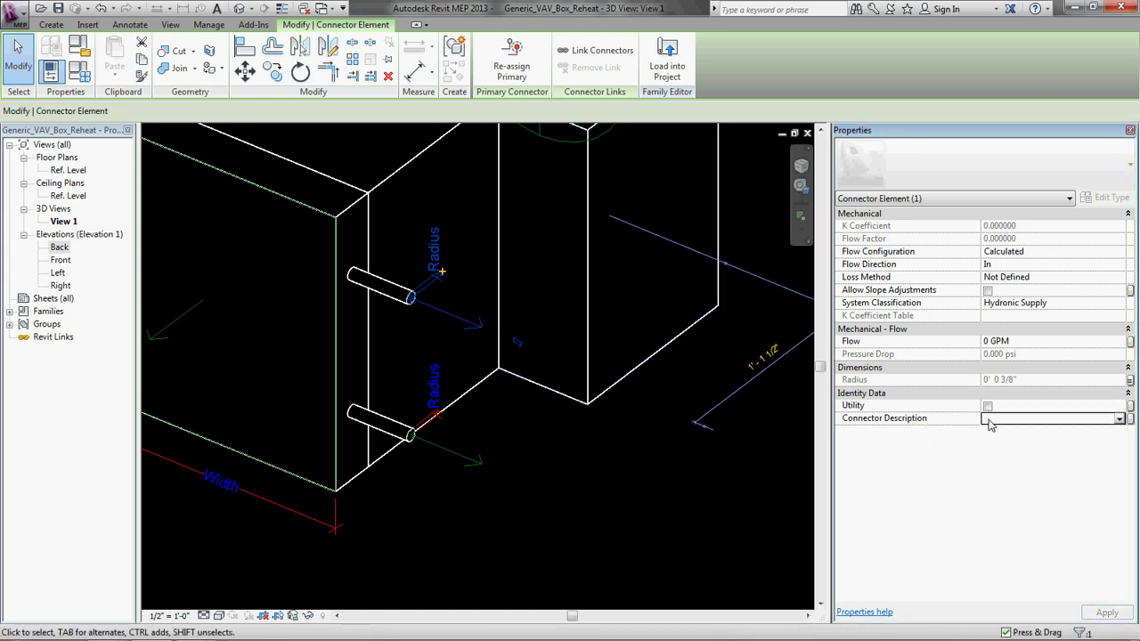
{"action": "type", "text": "HWS"}
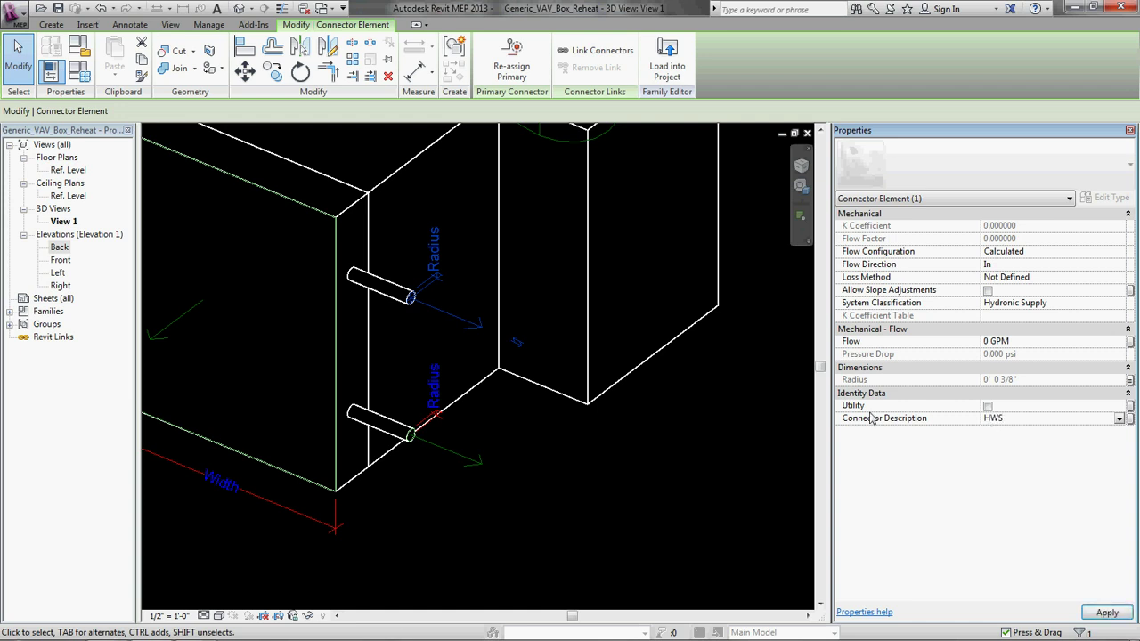
{"action": "key", "text": "Return"}
{"action": "left_click", "coordinate": [405, 294]}
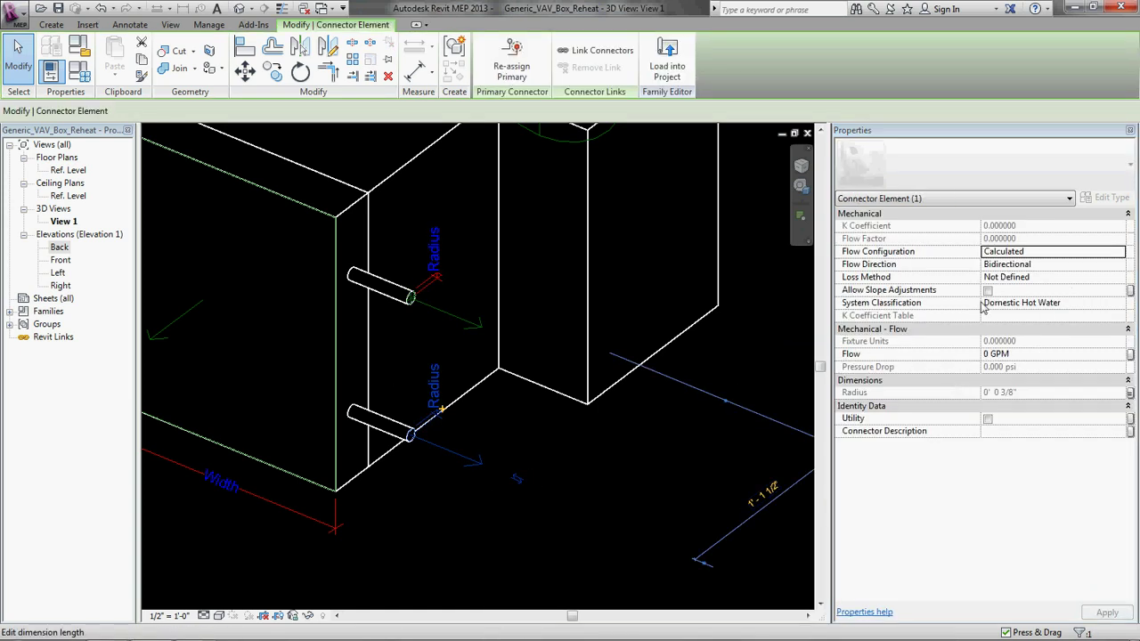
Step: Make the lower pipe connector flow Out as Hydronic Return, described HWR-Bottom
{"action": "left_click", "coordinate": [1104, 266]}
{"action": "left_click", "coordinate": [1119, 264]}
{"action": "left_click", "coordinate": [1038, 289]}
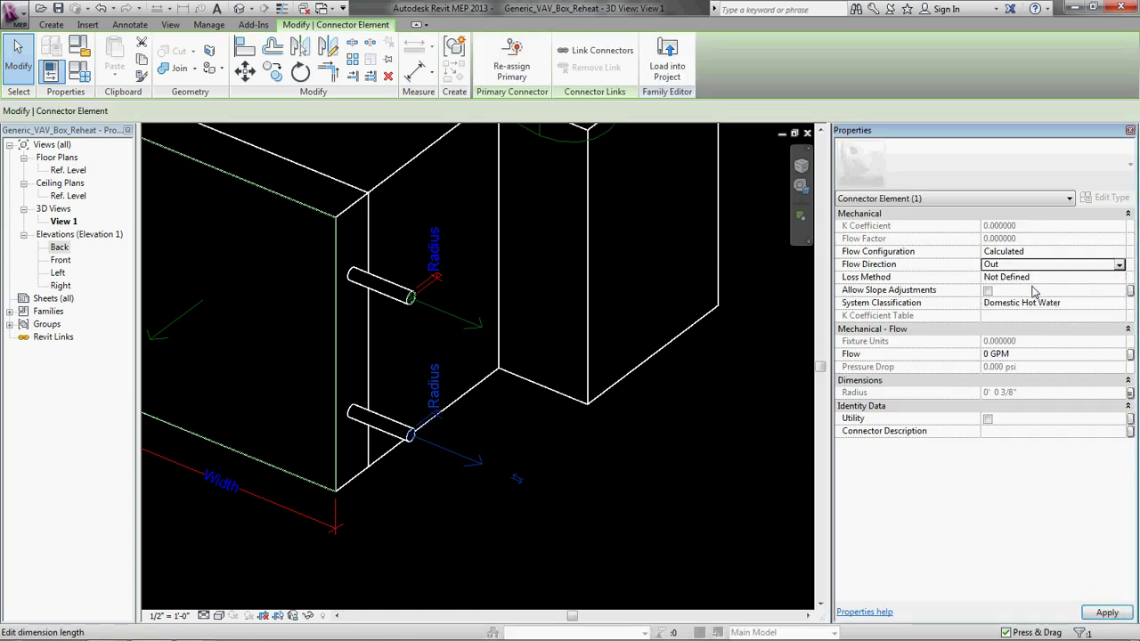
{"action": "left_click", "coordinate": [1109, 303]}
{"action": "left_click", "coordinate": [1119, 303]}
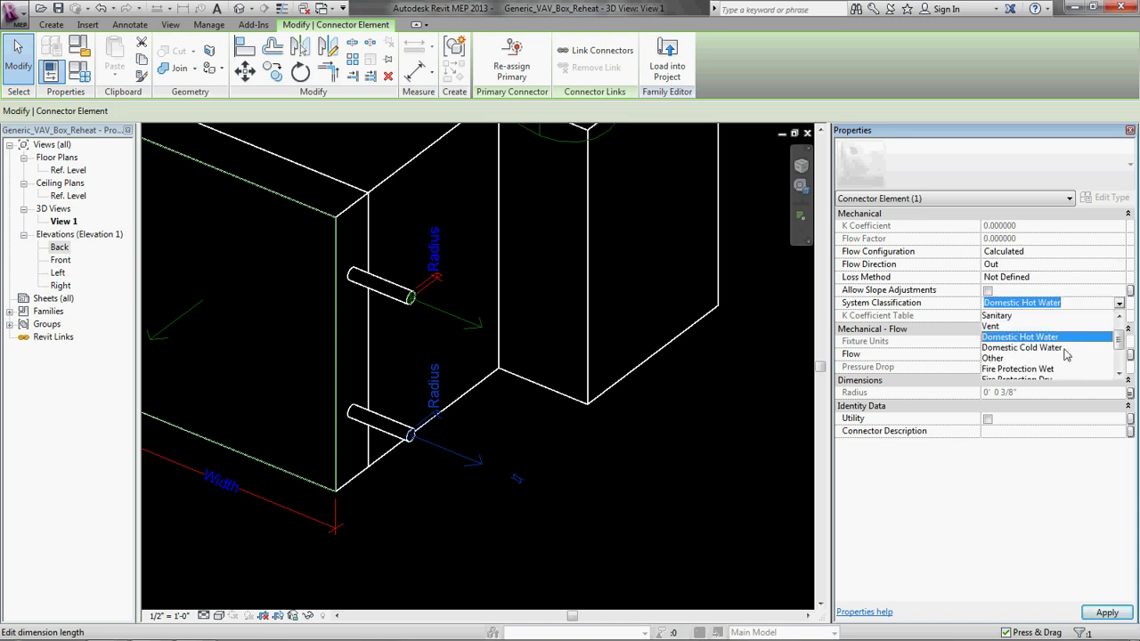
{"action": "scroll", "coordinate": [1049, 368], "scroll_direction": "down", "scroll_amount": 1}
{"action": "scroll", "coordinate": [1043, 348], "scroll_direction": "up", "scroll_amount": 2}
{"action": "left_click", "coordinate": [1041, 327]}
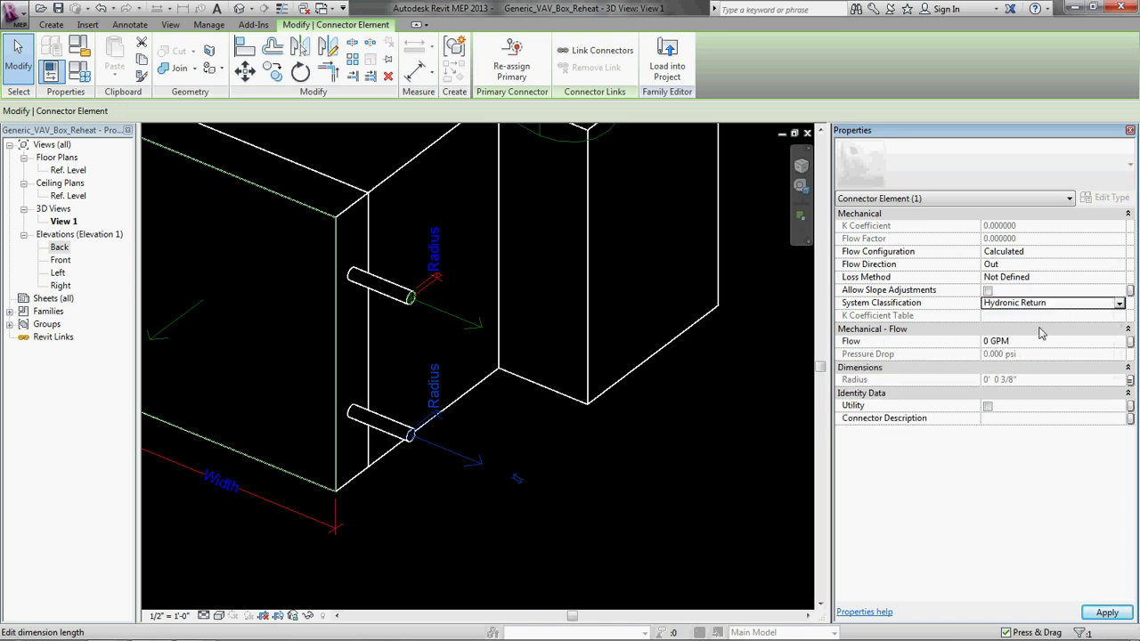
{"action": "left_click", "coordinate": [1026, 419]}
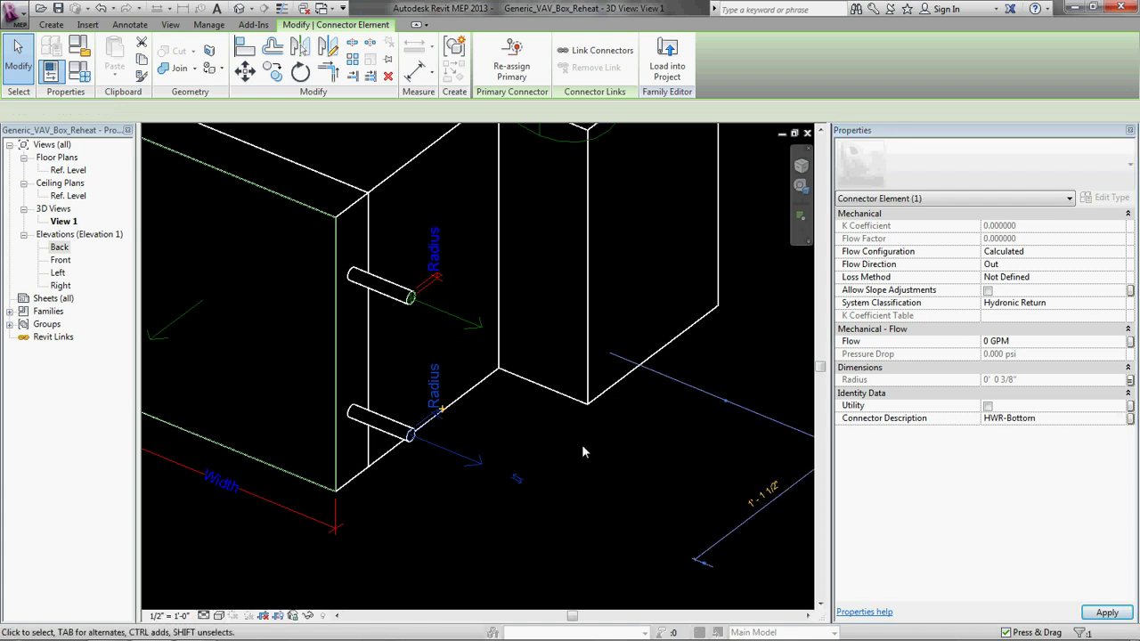
Step: Rename the upper pipe connector's description to HWS-Top
{"action": "left_click", "coordinate": [460, 315]}
{"action": "left_click", "coordinate": [457, 319]}
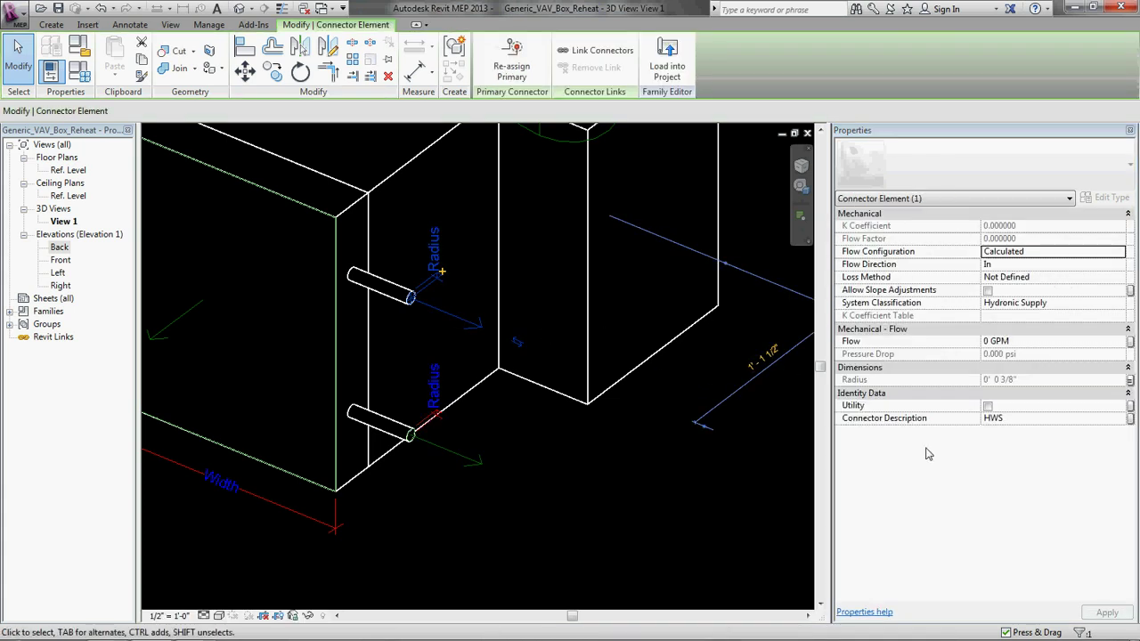
{"action": "left_click", "coordinate": [1023, 420]}
{"action": "type", "text": "-Top"}
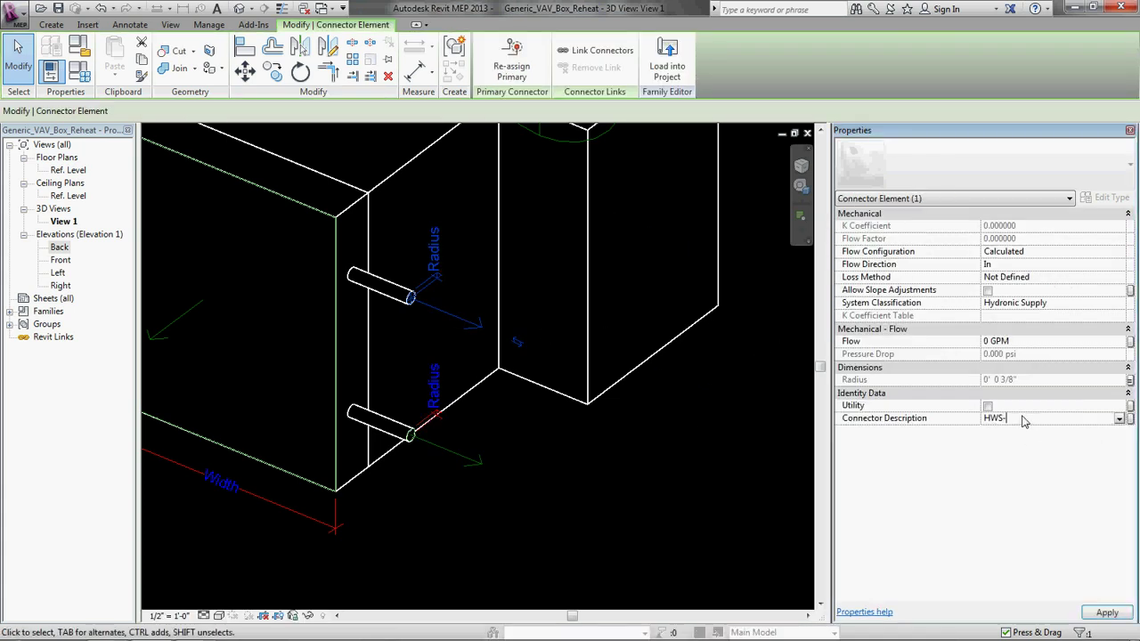
{"action": "left_click", "coordinate": [526, 354]}
Step: Orbit the 3D view to frame the whole VAV box and its connectors, then save the family
{"action": "scroll", "coordinate": [542, 374], "scroll_direction": "down", "scroll_amount": 3}
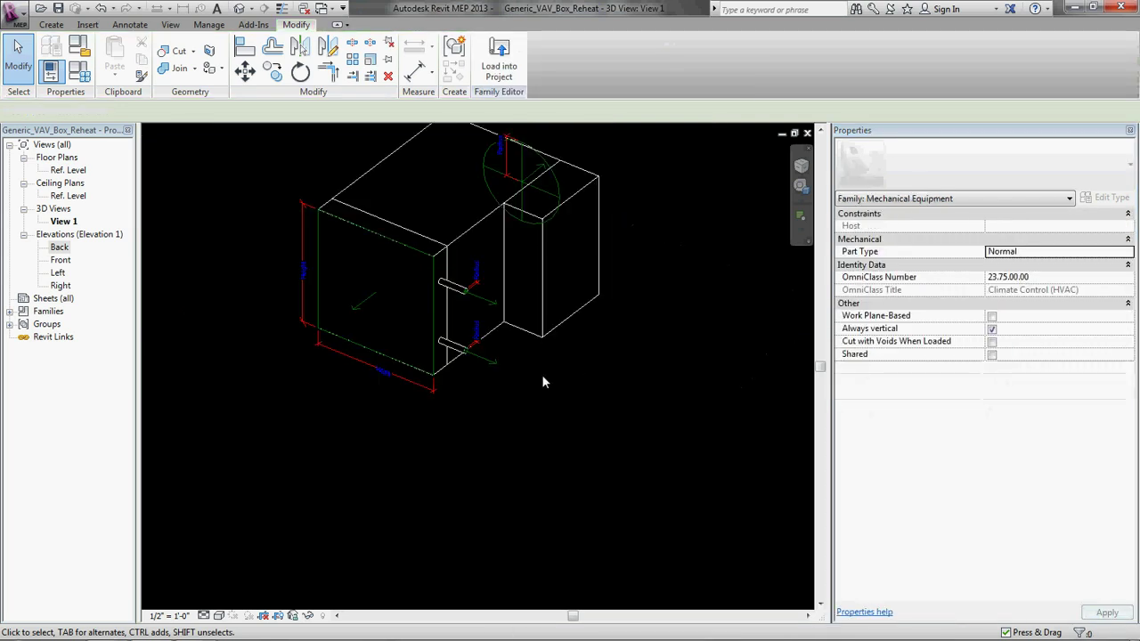
{"action": "middle_click_drag", "start_coordinate": [570, 339], "coordinate": [396, 351], "text": "shift"}
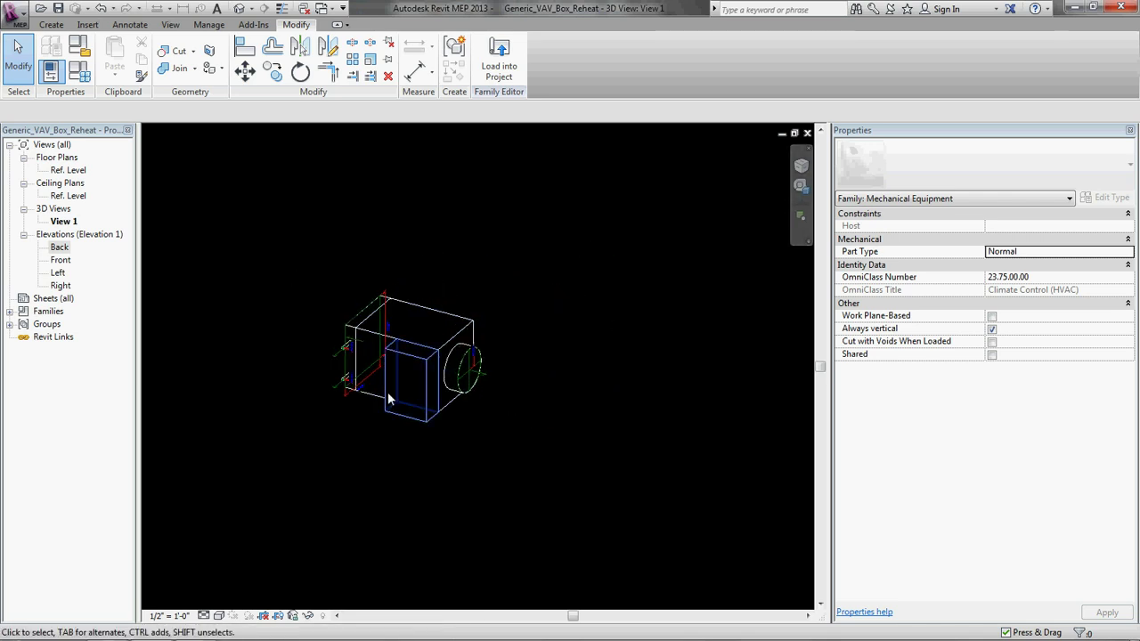
{"action": "scroll", "coordinate": [393, 349], "scroll_direction": "up", "scroll_amount": 2}
{"action": "scroll", "coordinate": [396, 349], "scroll_direction": "up", "scroll_amount": 2}
{"action": "scroll", "coordinate": [490, 364], "scroll_direction": "down", "scroll_amount": 1}
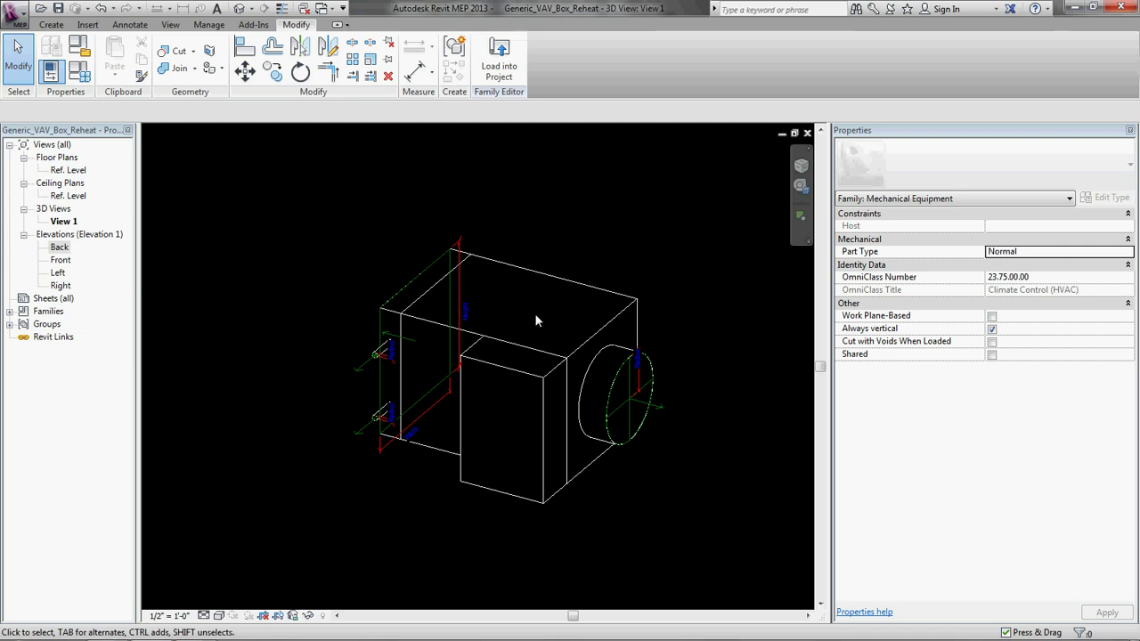
{"action": "left_click", "coordinate": [58, 8]}
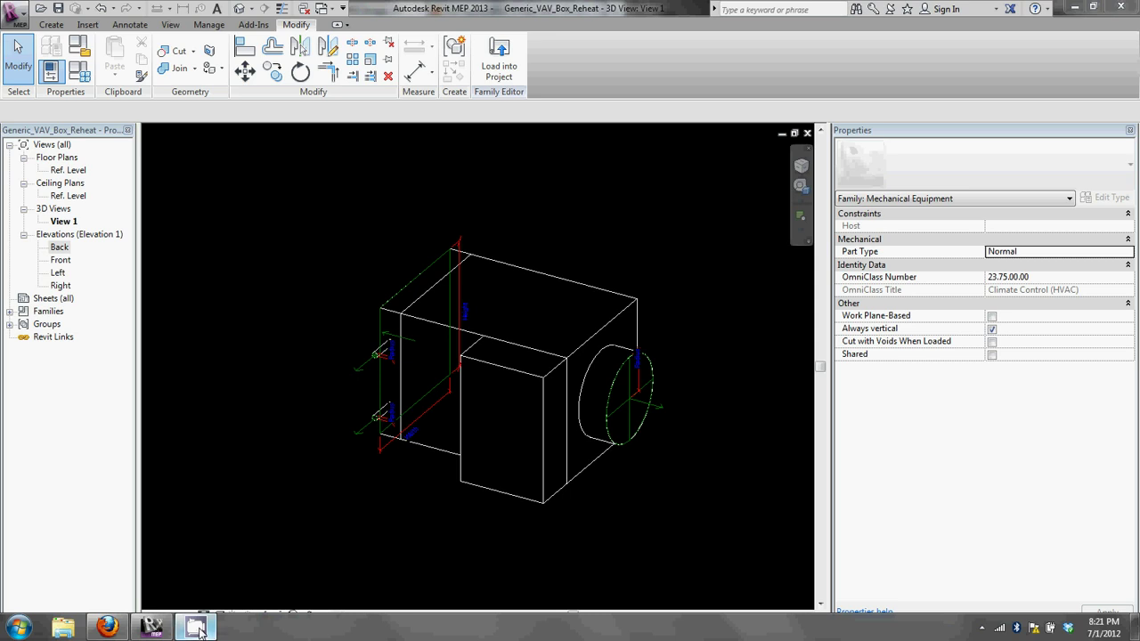
{"action": "right_click", "coordinate": [199, 629]}
{"action": "left_click", "coordinate": [901, 602]}
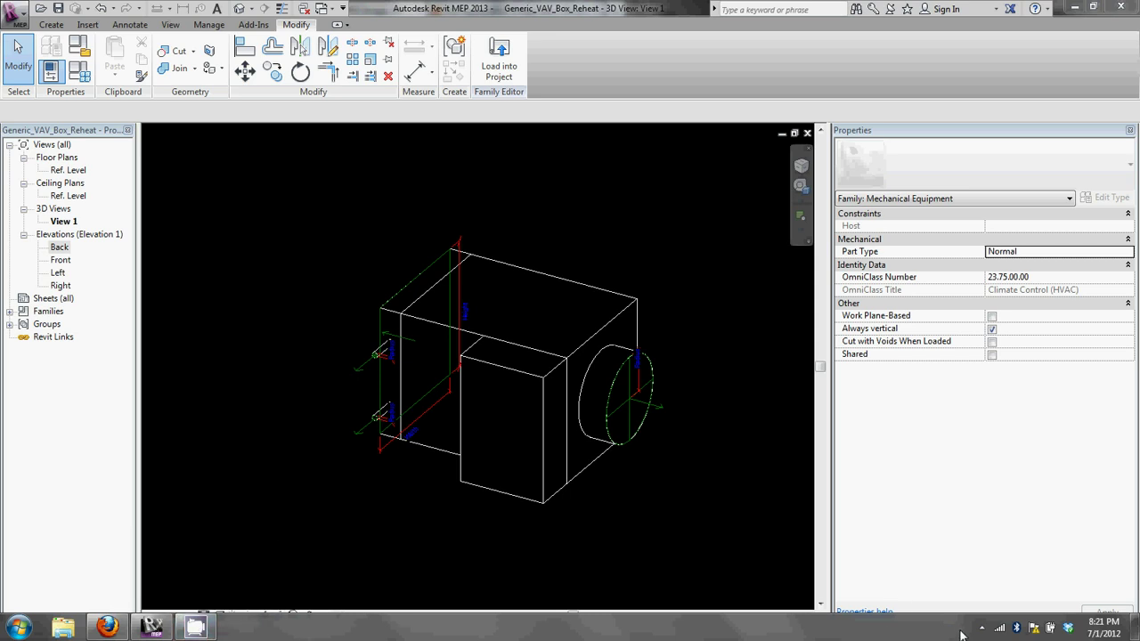